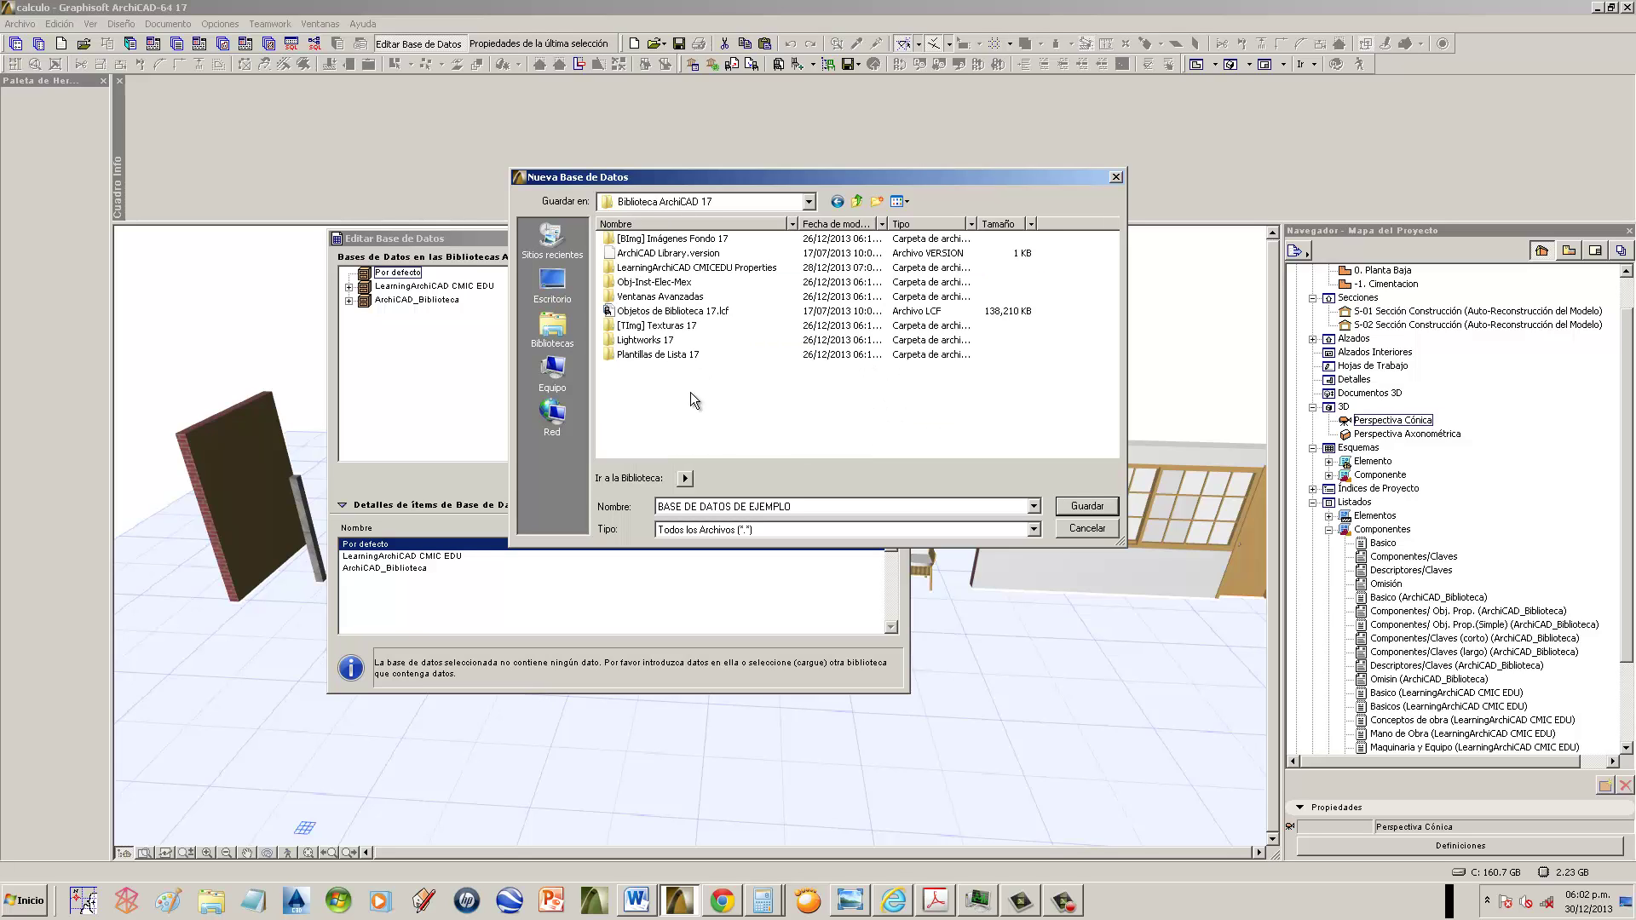
- Create a folder named BASE DE DATOS DE EJEMPLO in Biblioteca ArchiCAD 17 and save the new database in it under the same name
{"action": "left_click", "coordinate": [878, 201]}
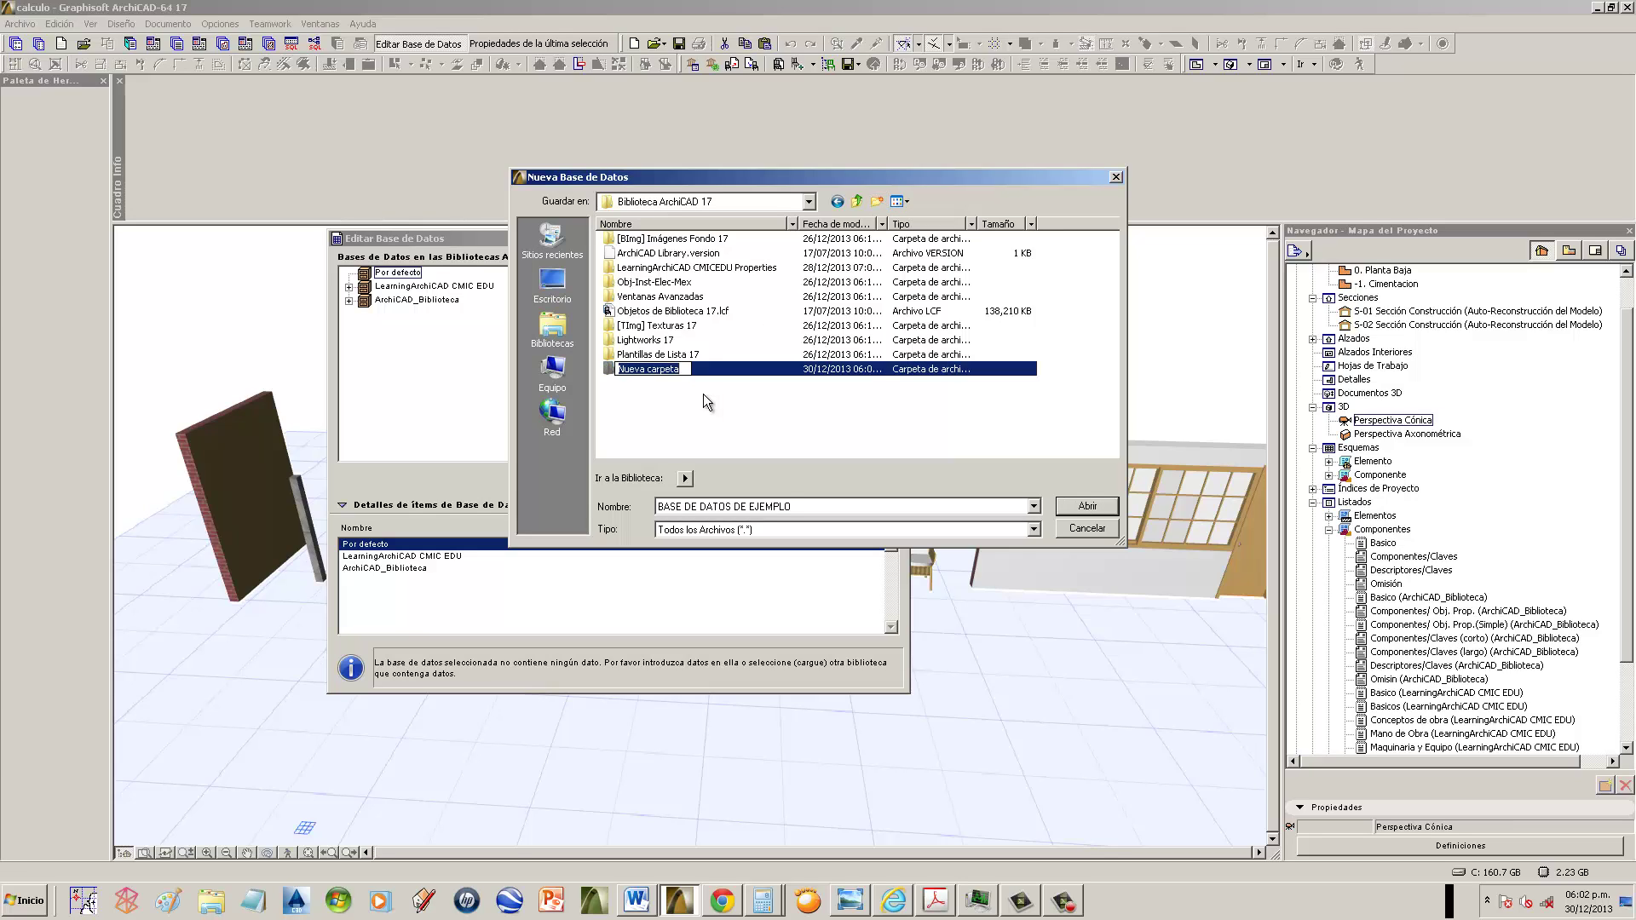
{"action": "type", "text": "BASE DE DATOS DE EJEMPLO"}
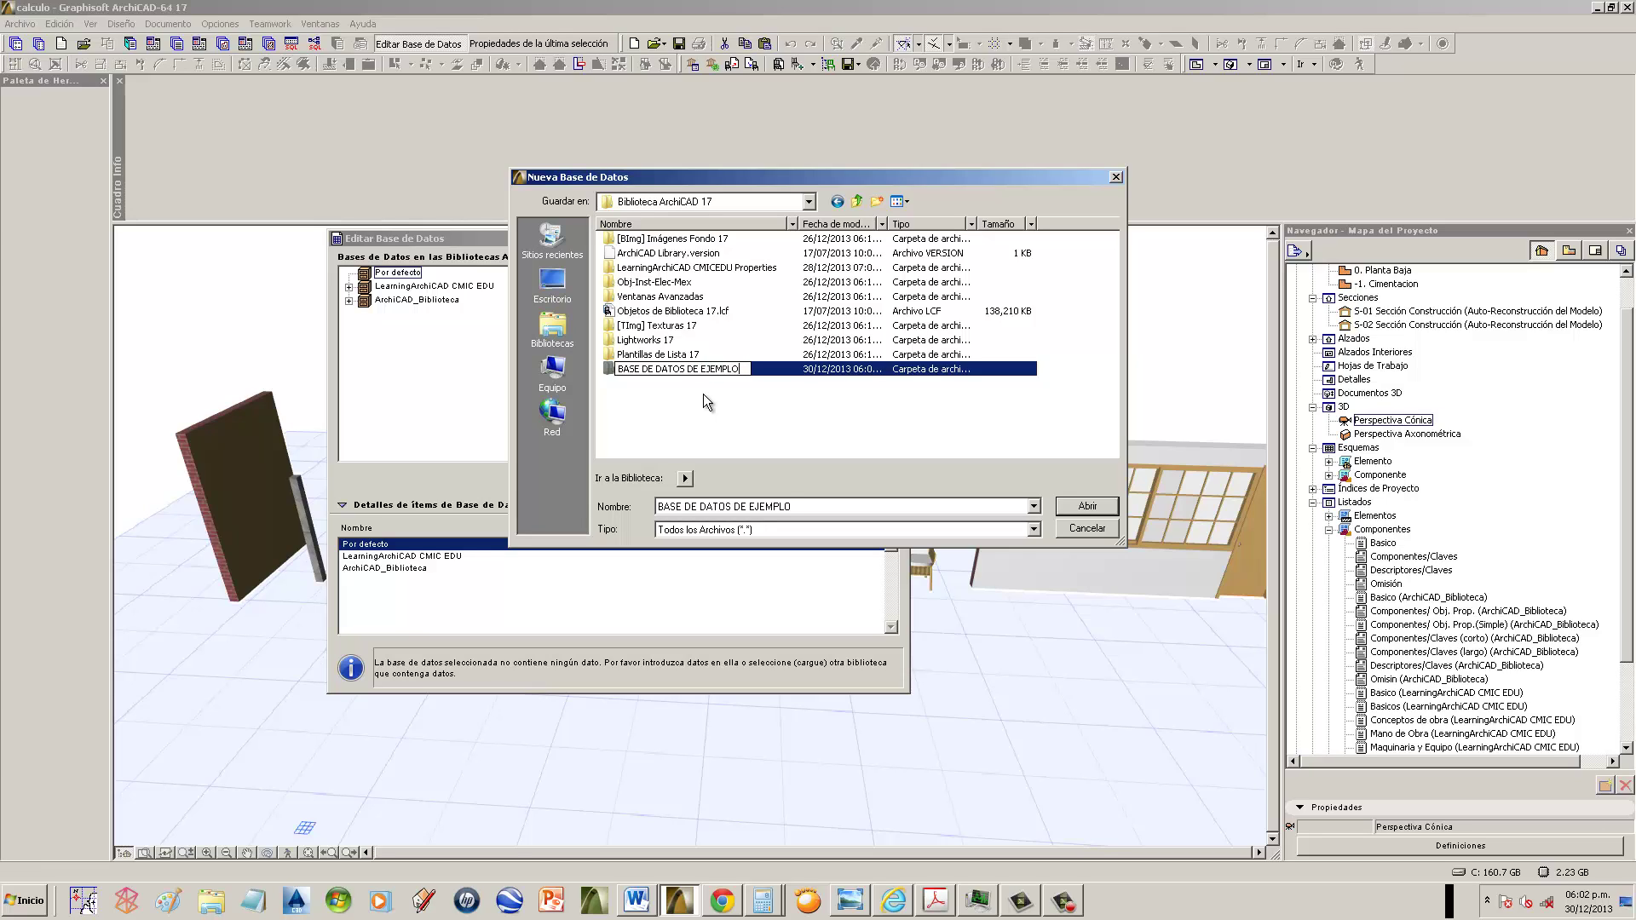
{"action": "key", "text": "Return"}
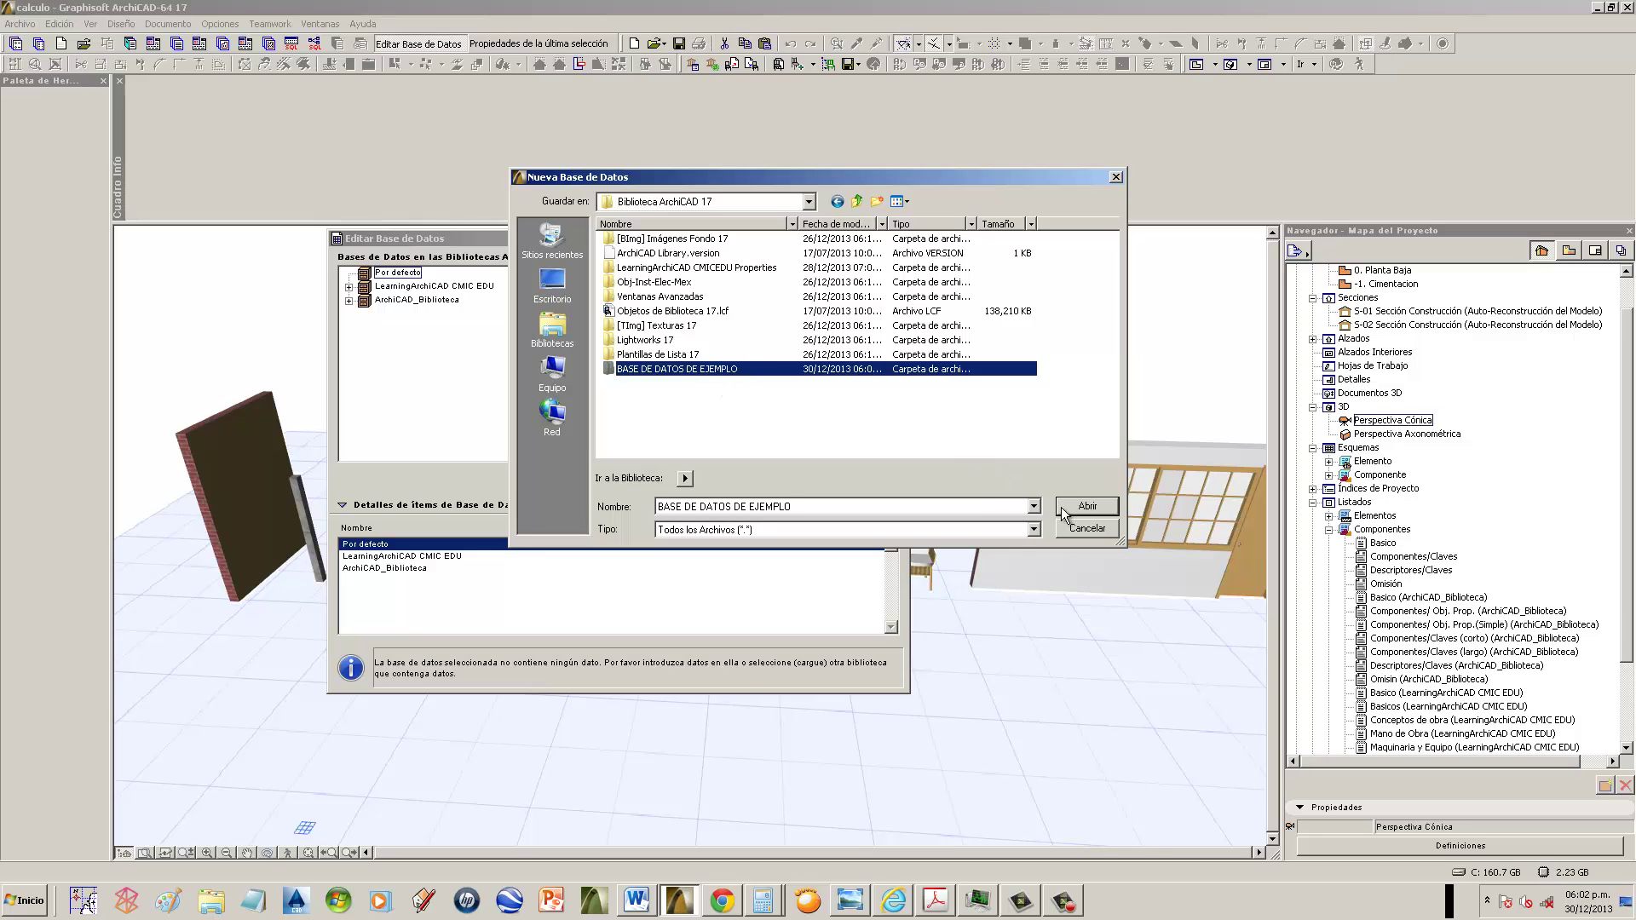
{"action": "left_click", "coordinate": [1084, 510]}
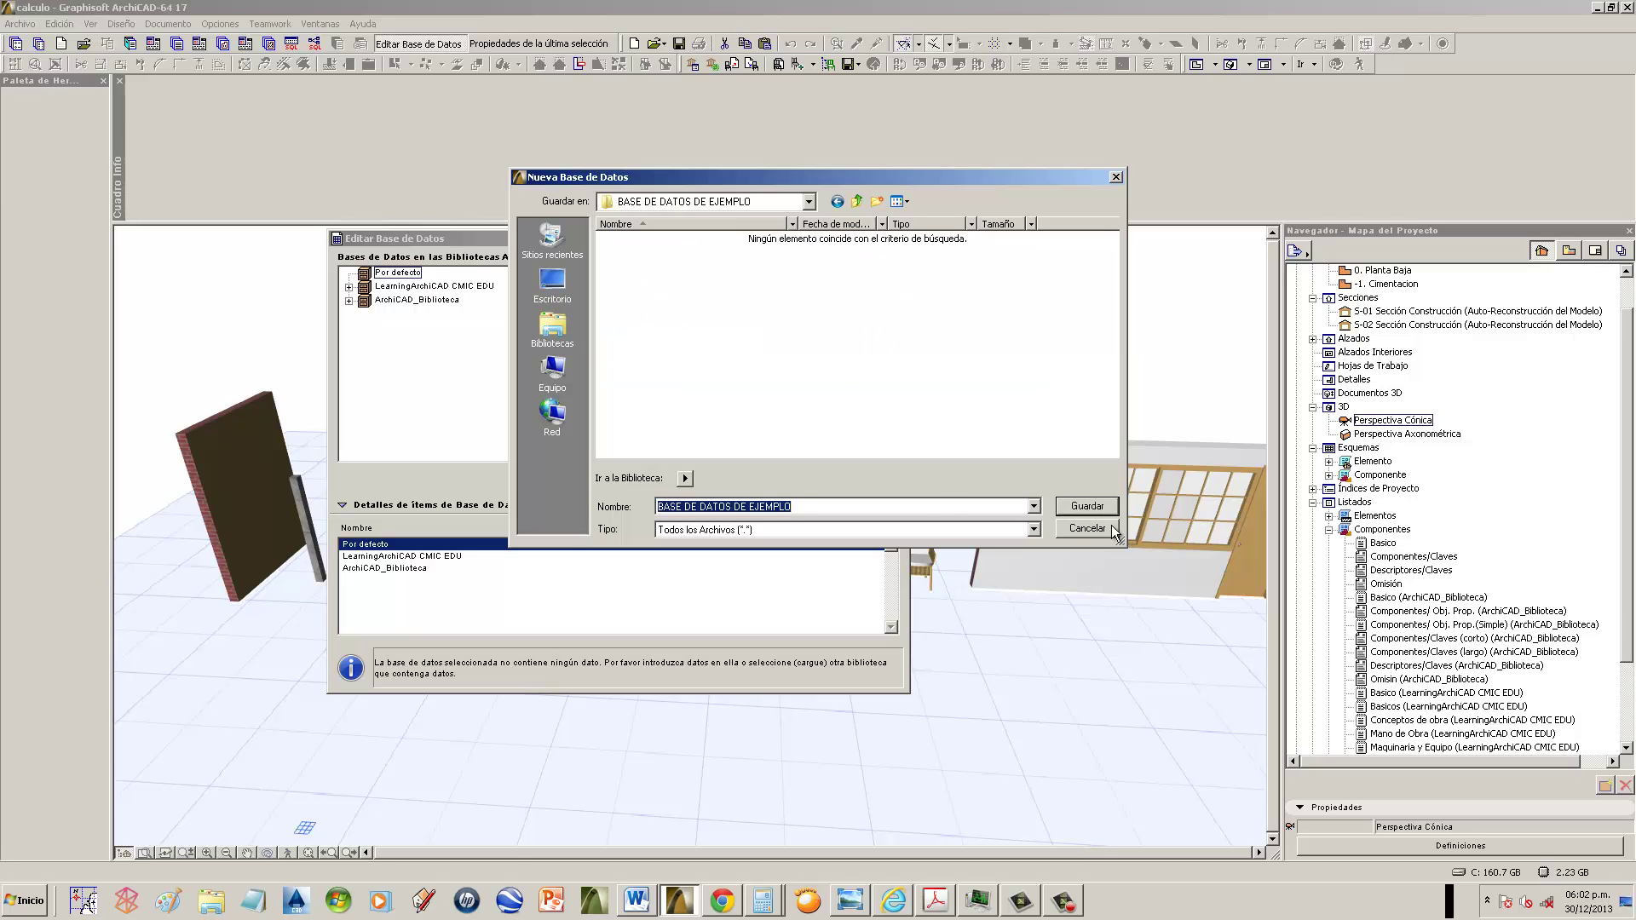
{"action": "left_click", "coordinate": [1086, 507]}
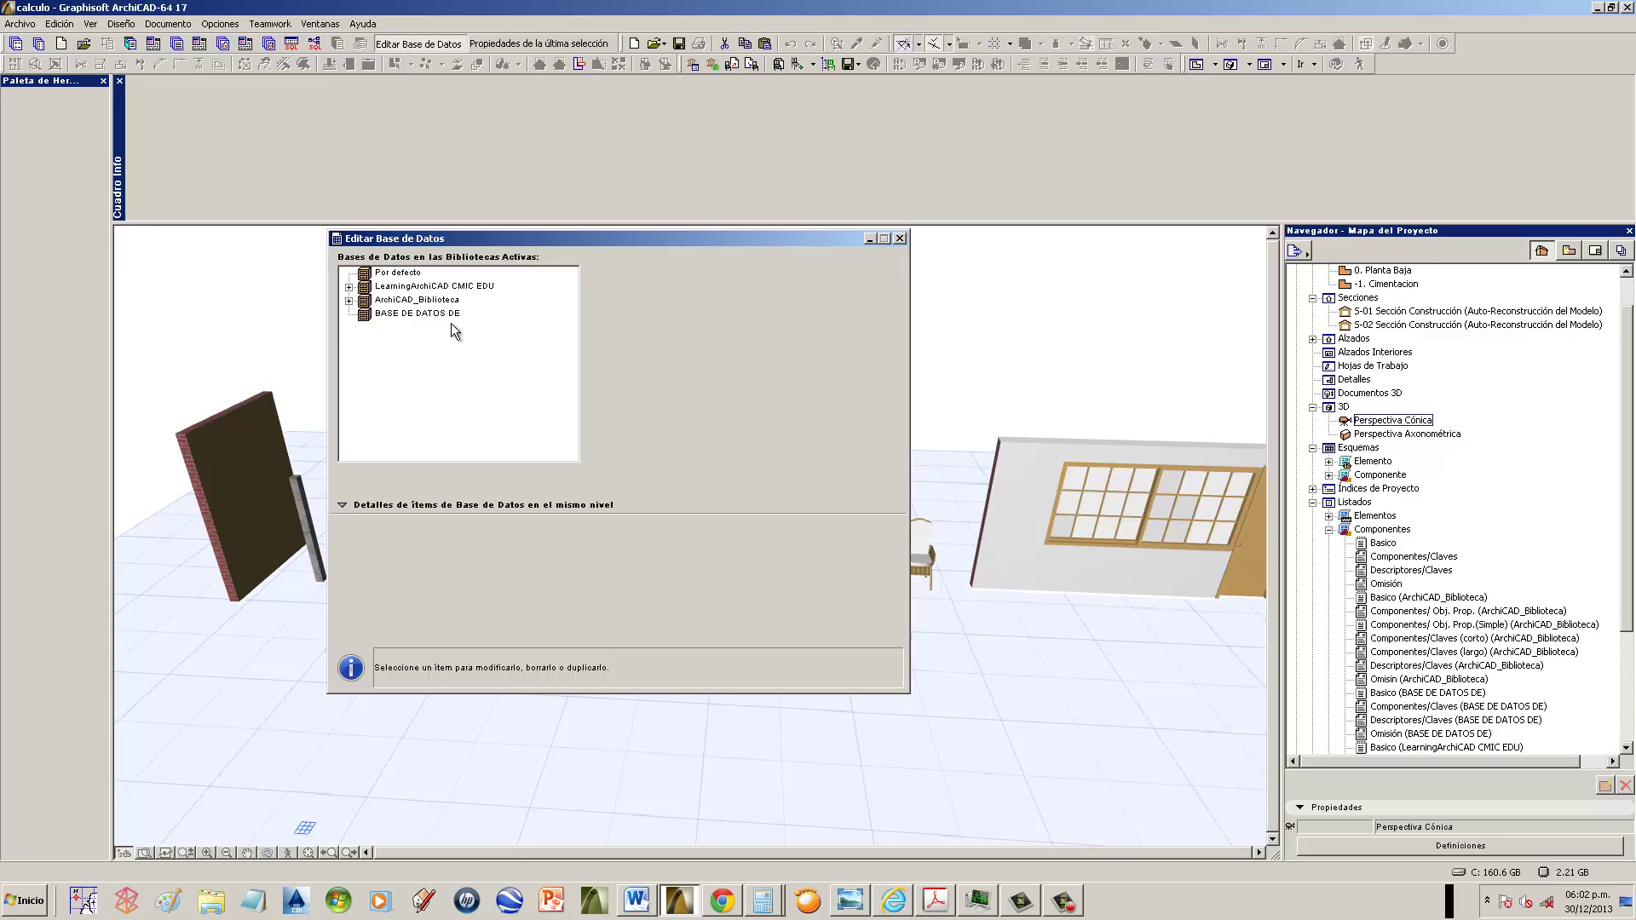
- Create a key (Clave) in the BASE DE DATOS DE database and name it PREELIMINARES
{"action": "left_click", "coordinate": [402, 316]}
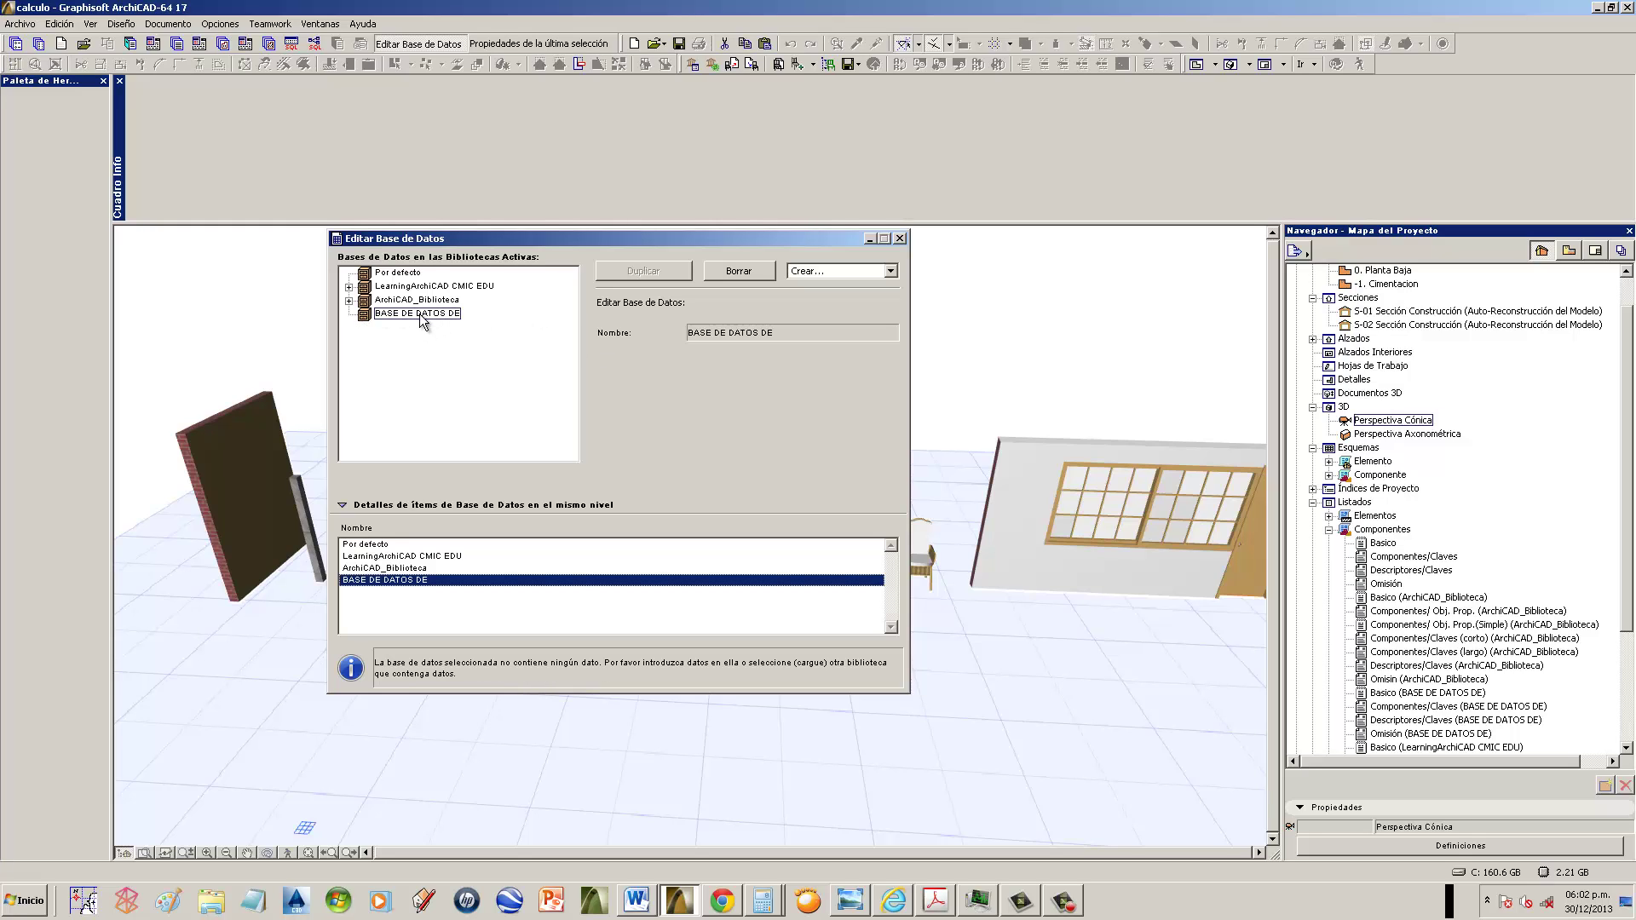
{"action": "left_click", "coordinate": [419, 314]}
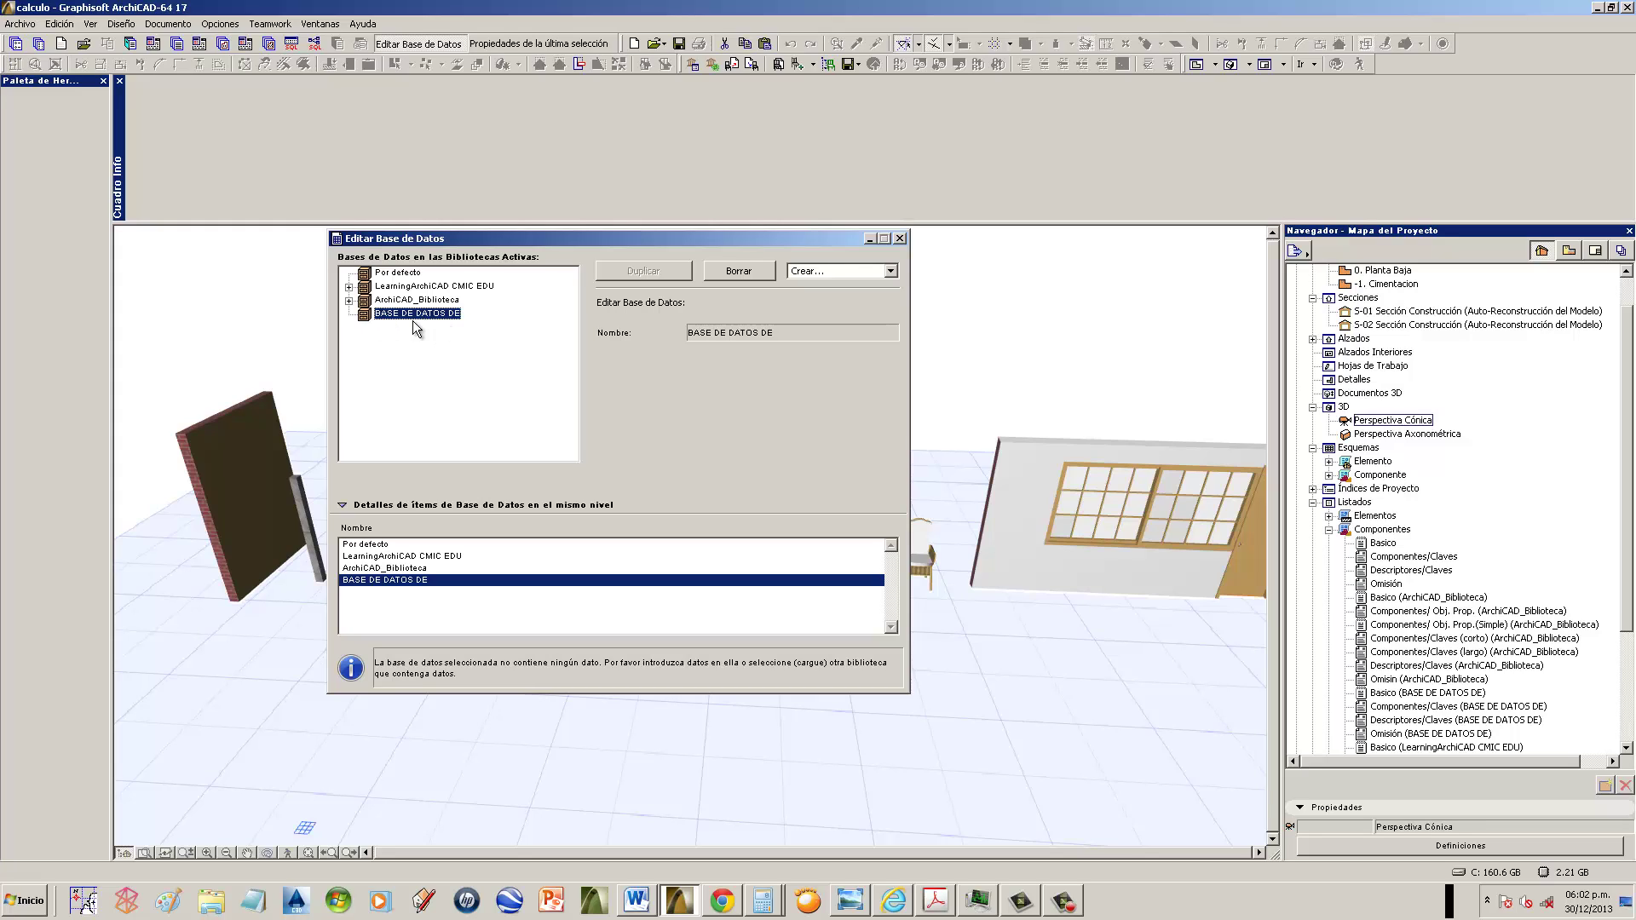
{"action": "left_click", "coordinate": [847, 273]}
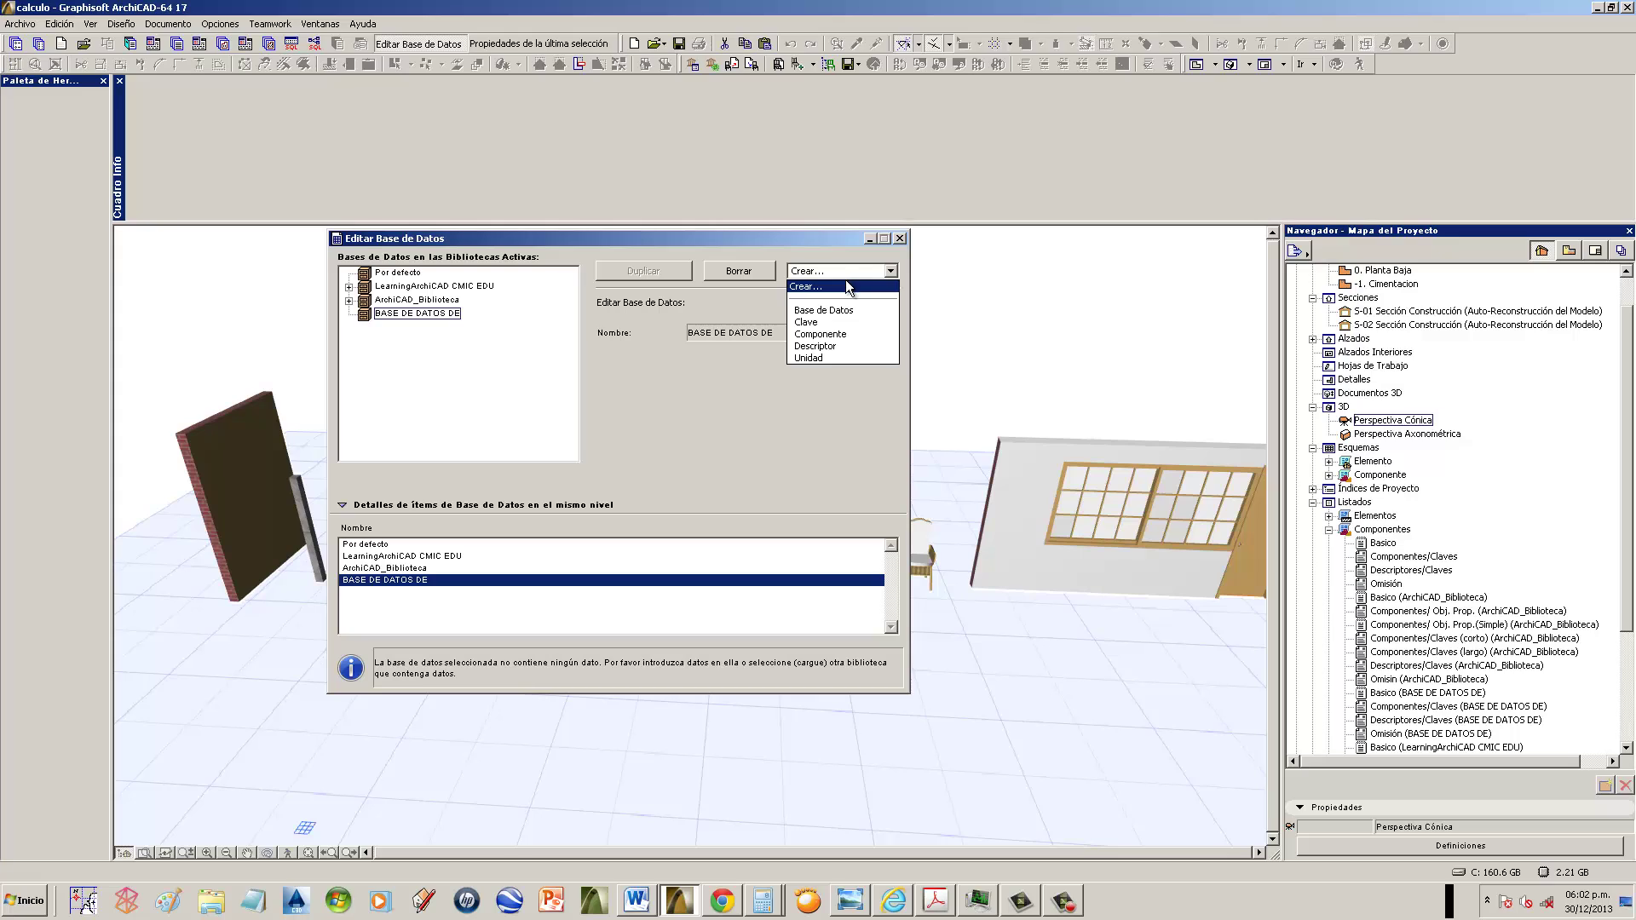
{"action": "left_click", "coordinate": [813, 323]}
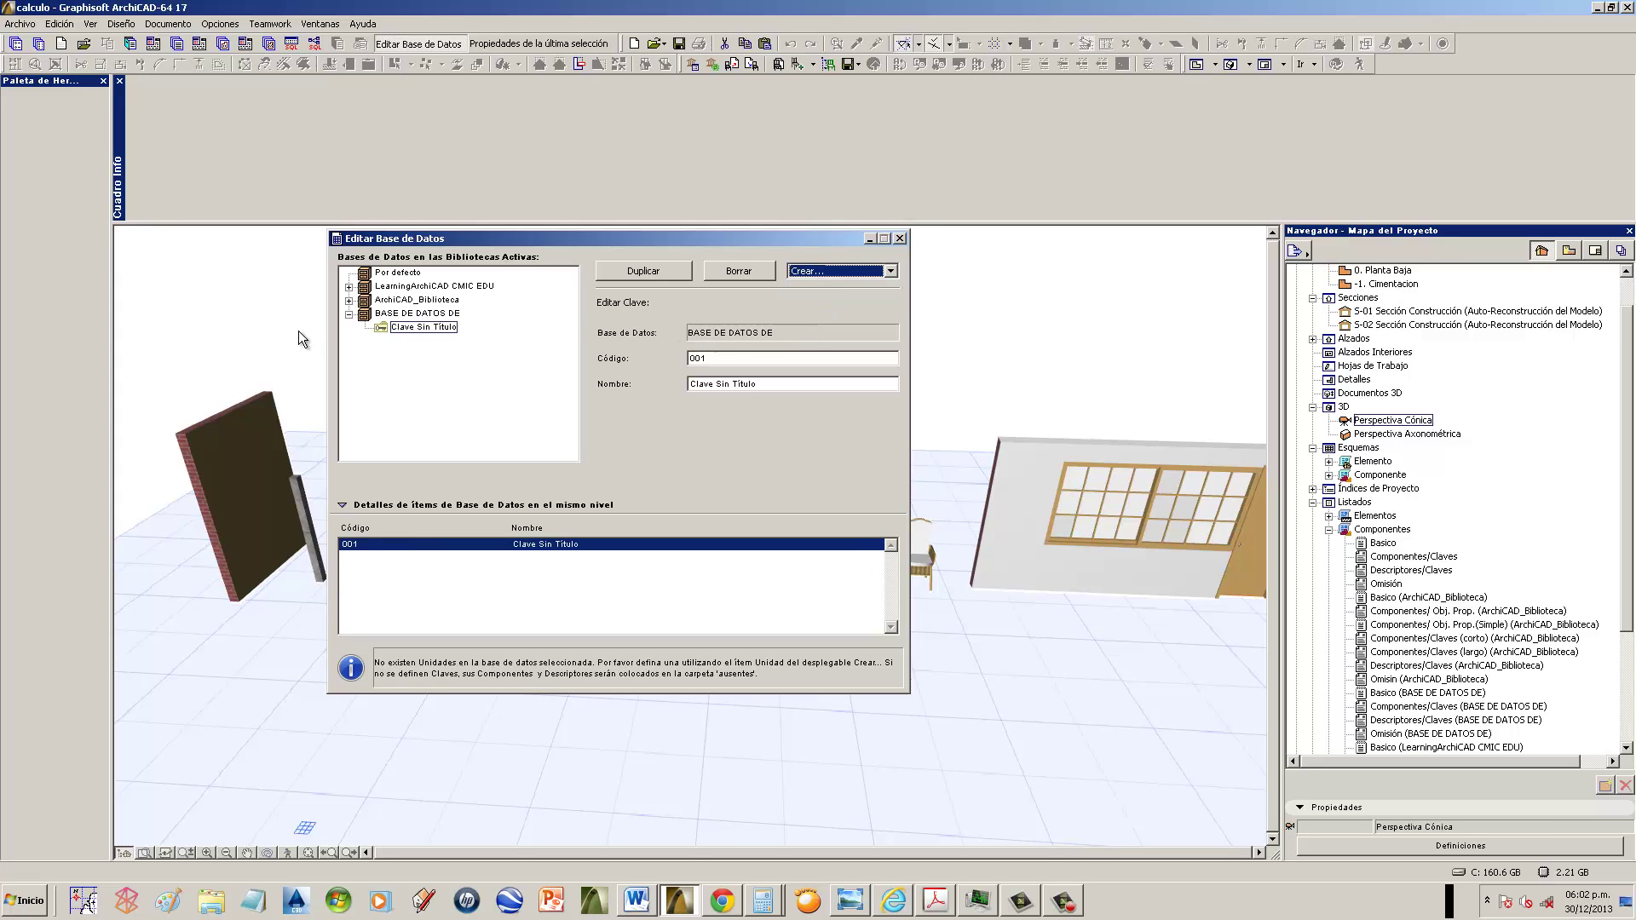
{"action": "left_click", "coordinate": [396, 328]}
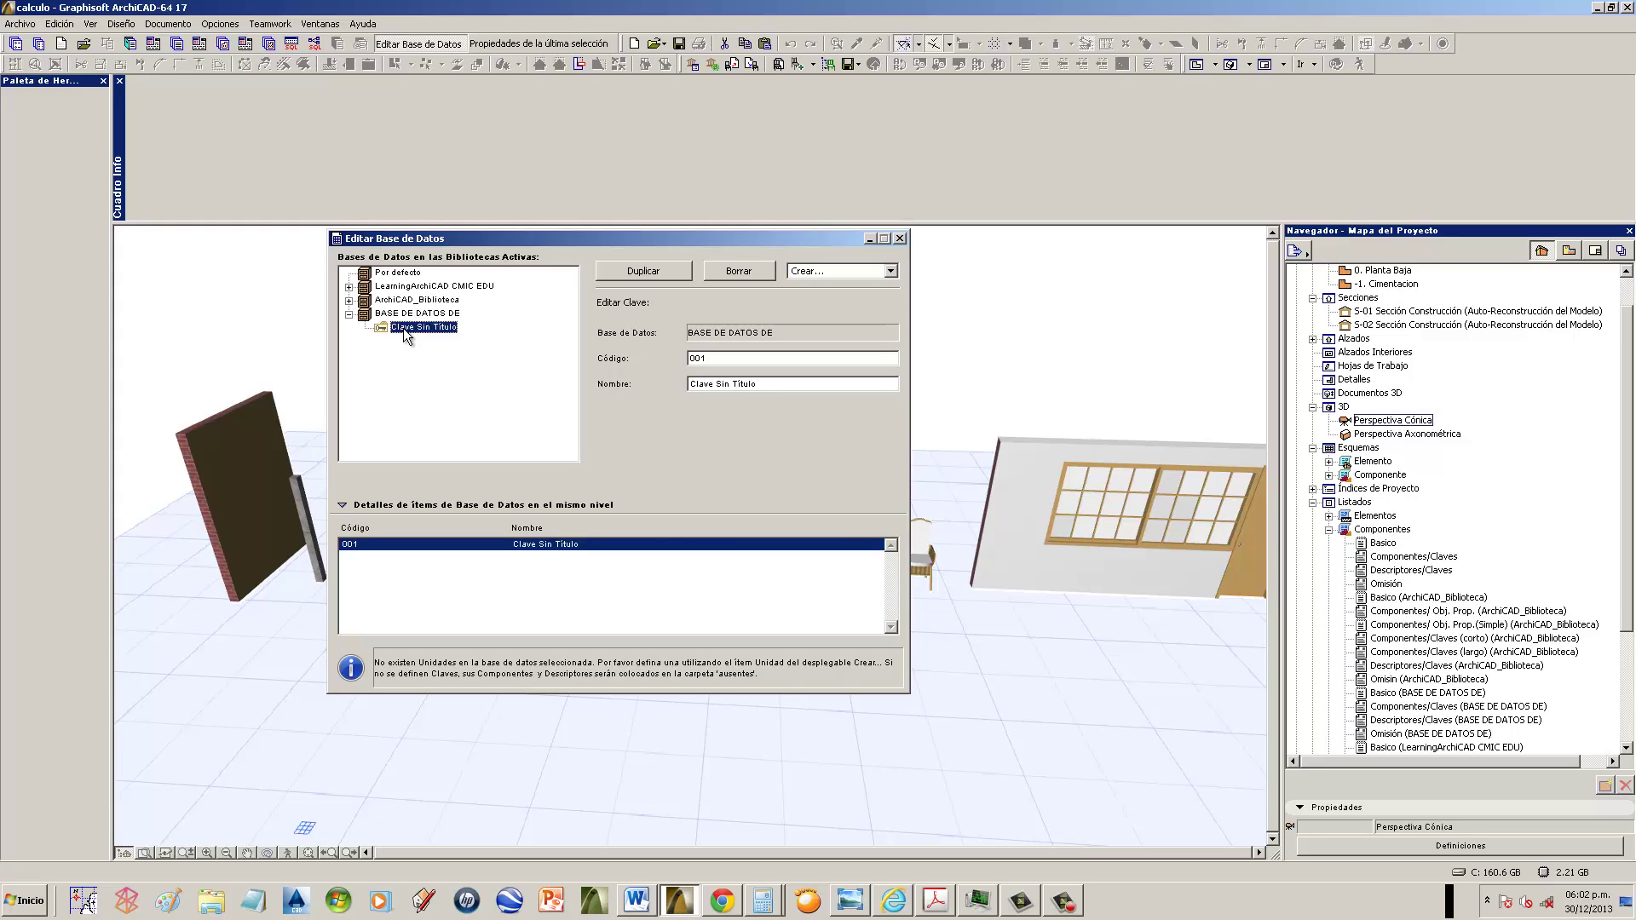
{"action": "left_click", "coordinate": [778, 386]}
{"action": "type", "text": "PREELIMINARES"}
{"action": "left_click", "coordinate": [498, 398]}
- Add a second key to the BASE DE DATOS DE database and name it CIMENTACION
{"action": "left_click", "coordinate": [494, 311]}
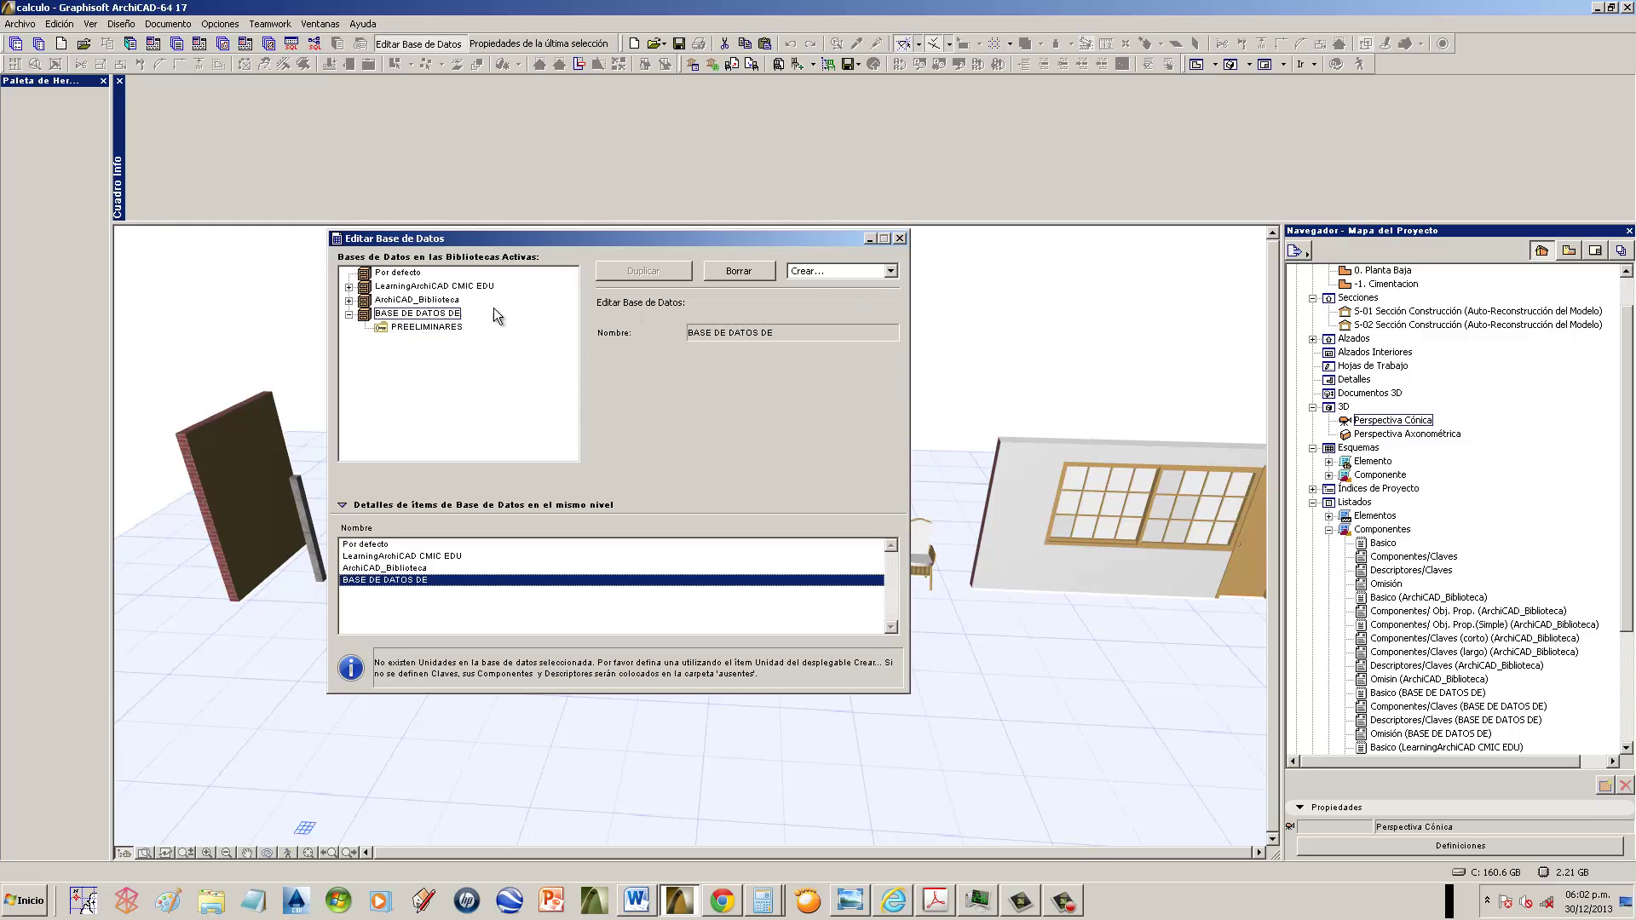
{"action": "left_click", "coordinate": [827, 273]}
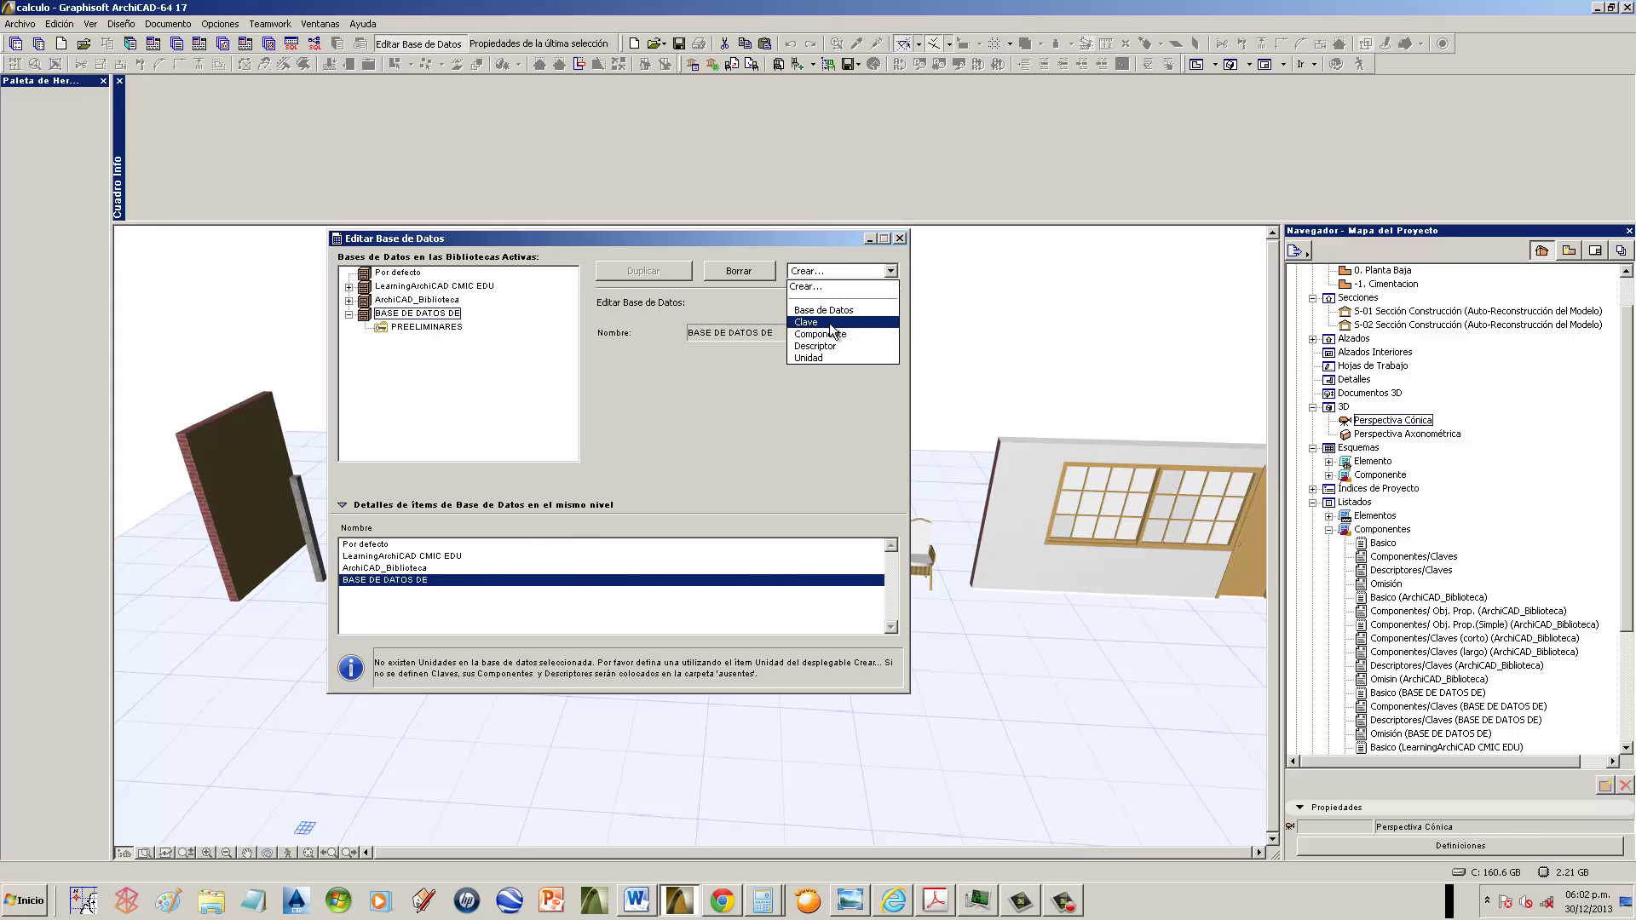
{"action": "left_click", "coordinate": [830, 323]}
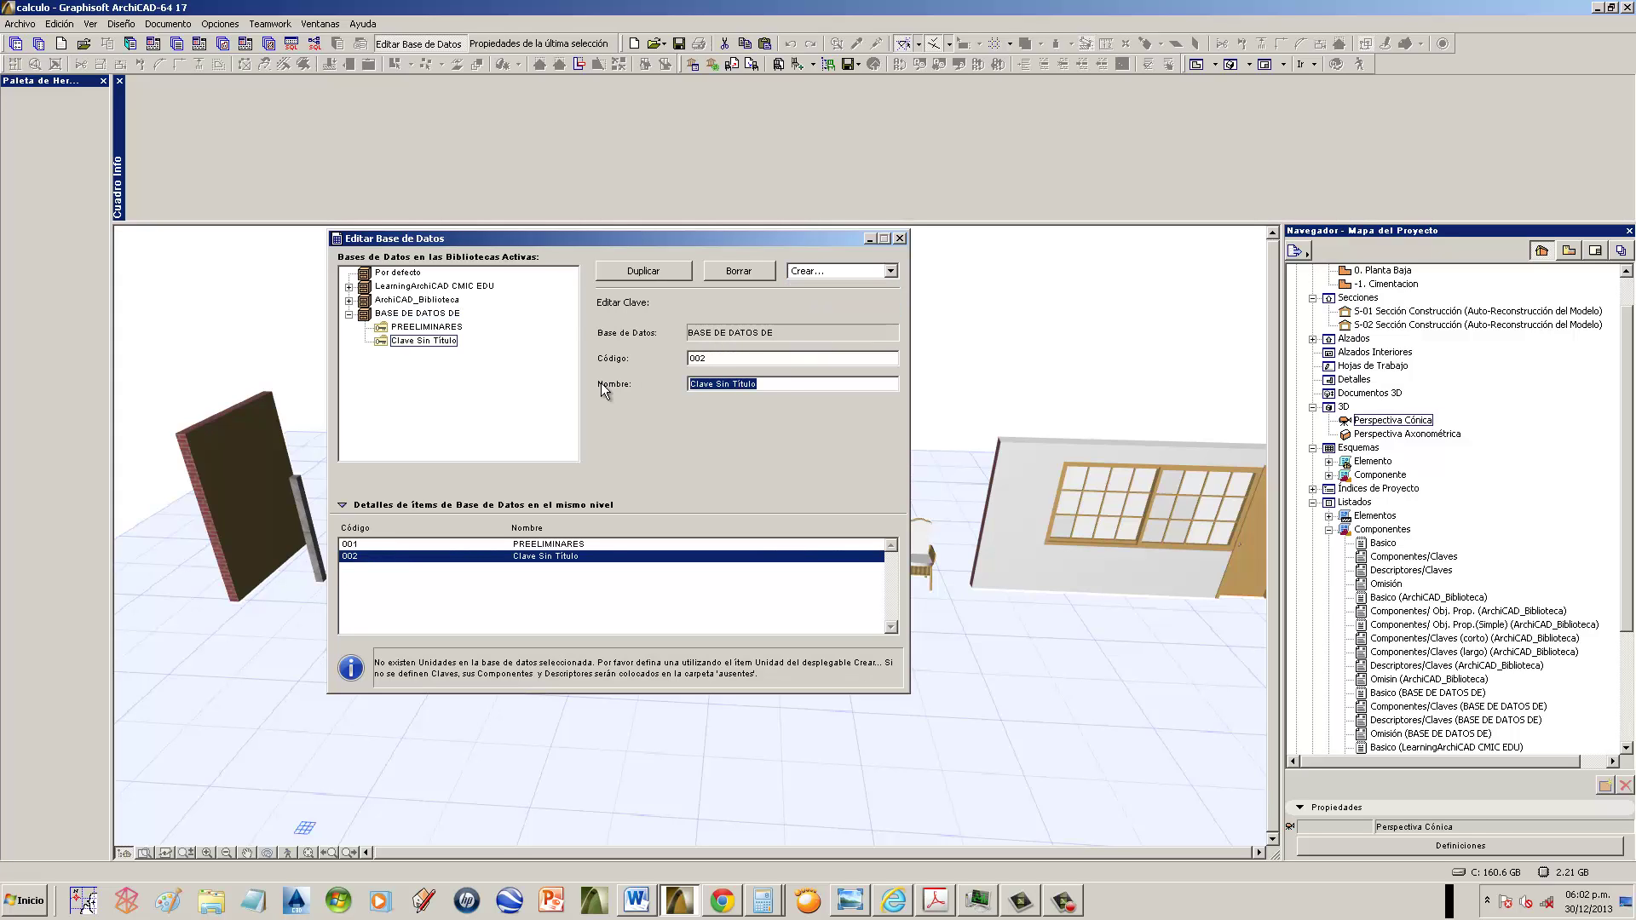
{"action": "type", "text": "CIMEB"}
{"action": "key", "text": "BackSpace"}
{"action": "type", "text": "NTACIO"}
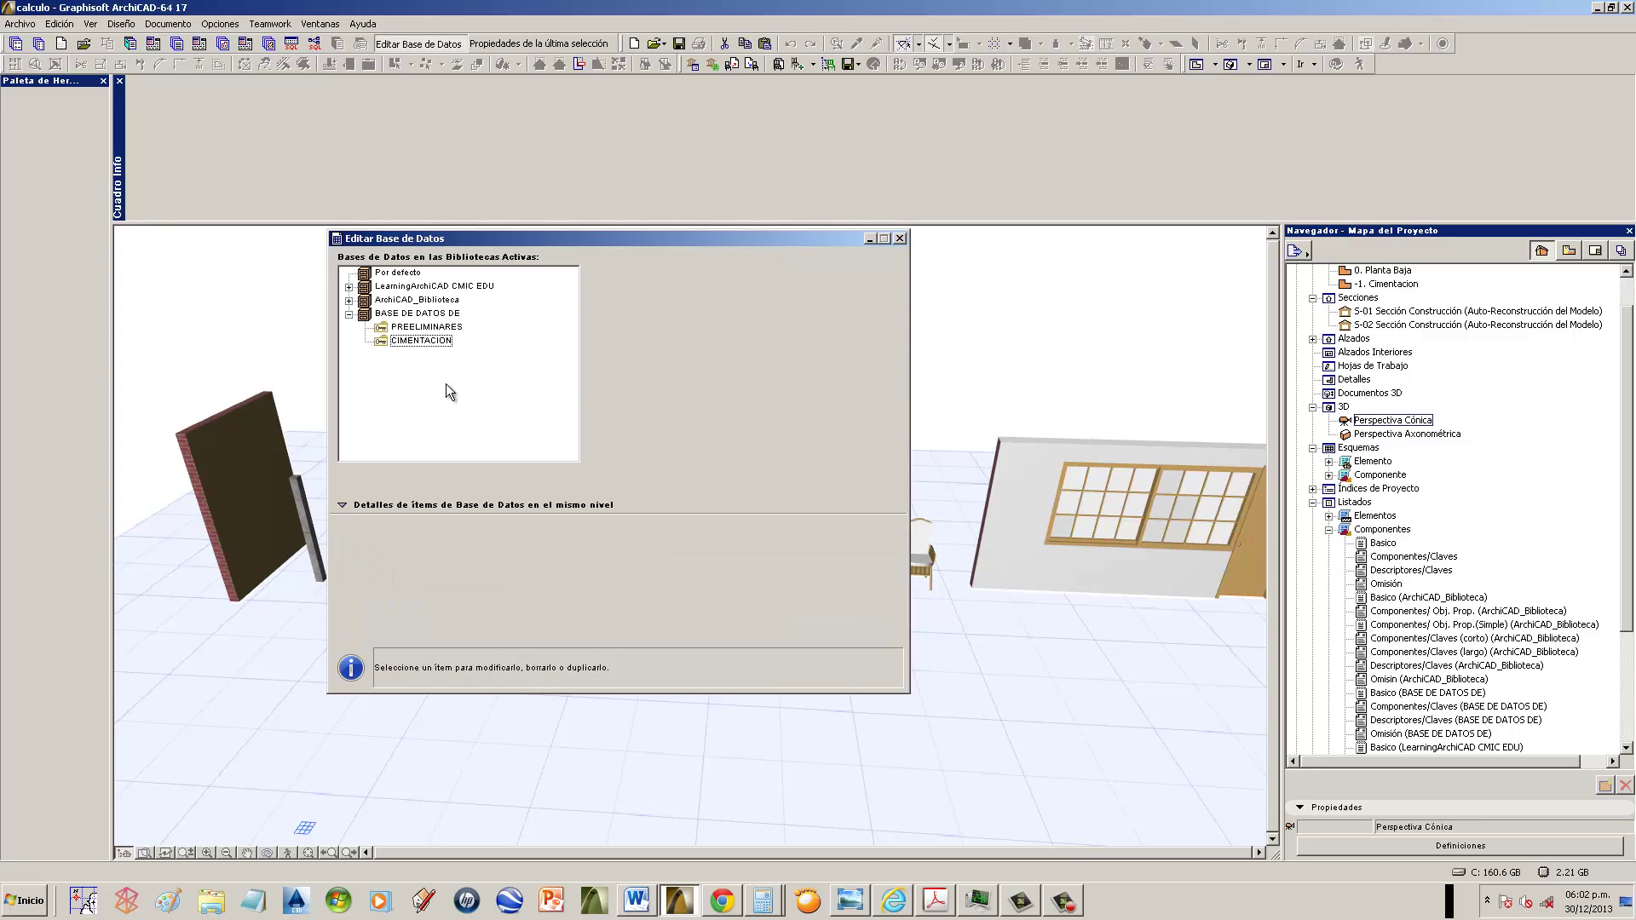
{"action": "left_click", "coordinate": [434, 344]}
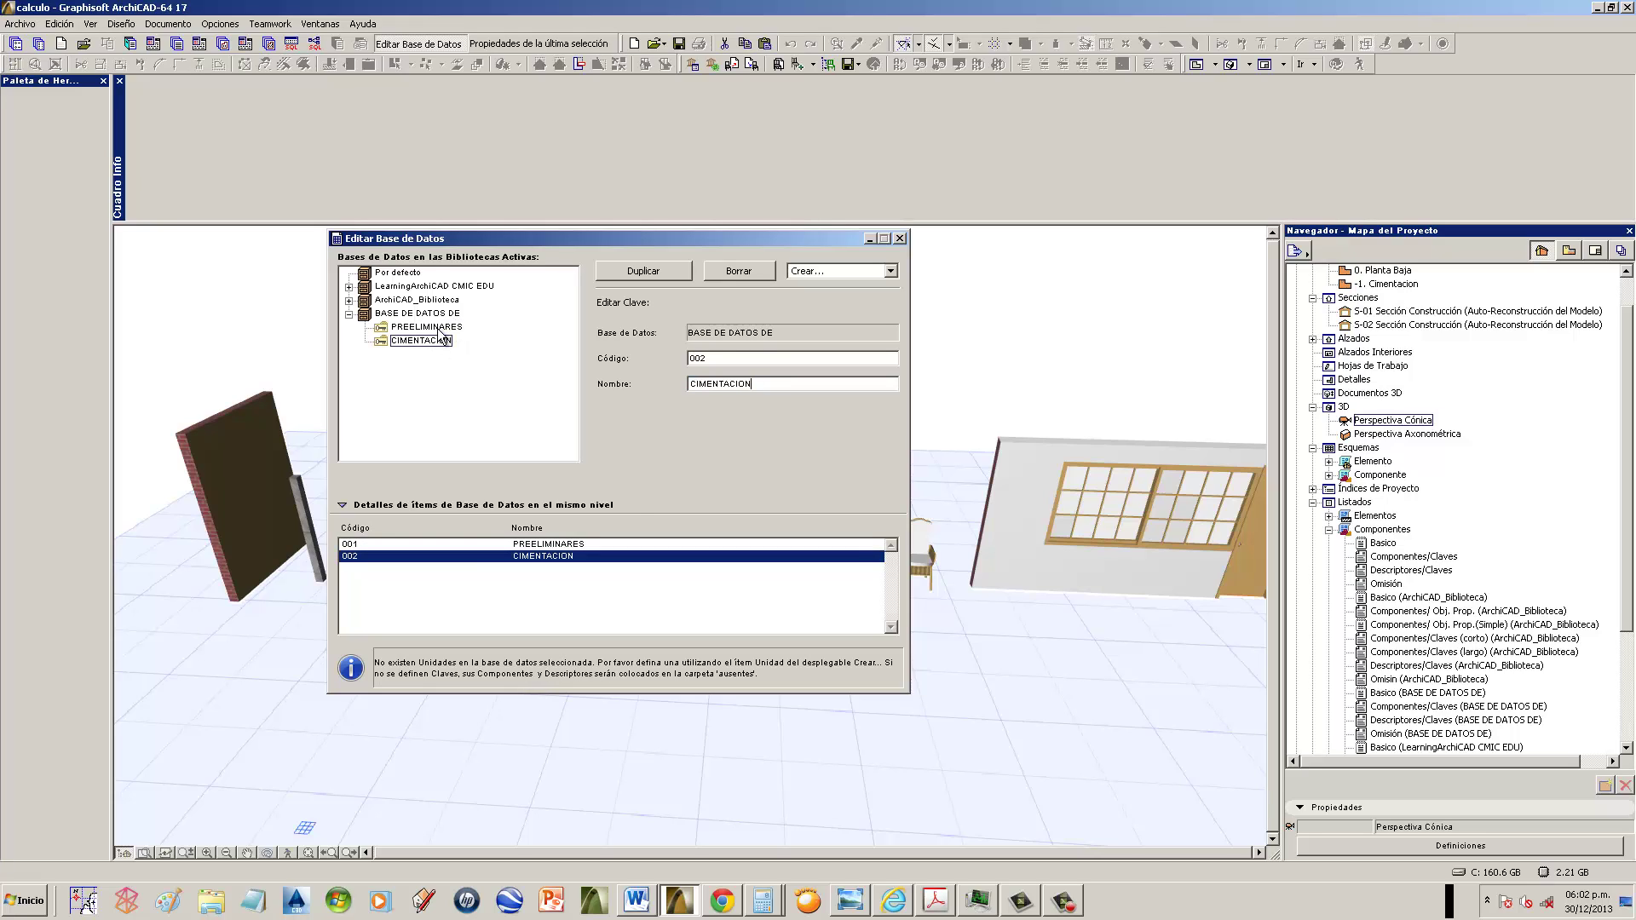
- Create a unit (Unidad) in the BASE DE DATOS DE database, name it M2 and keep its conversion unit at nada
{"action": "left_click", "coordinate": [439, 315]}
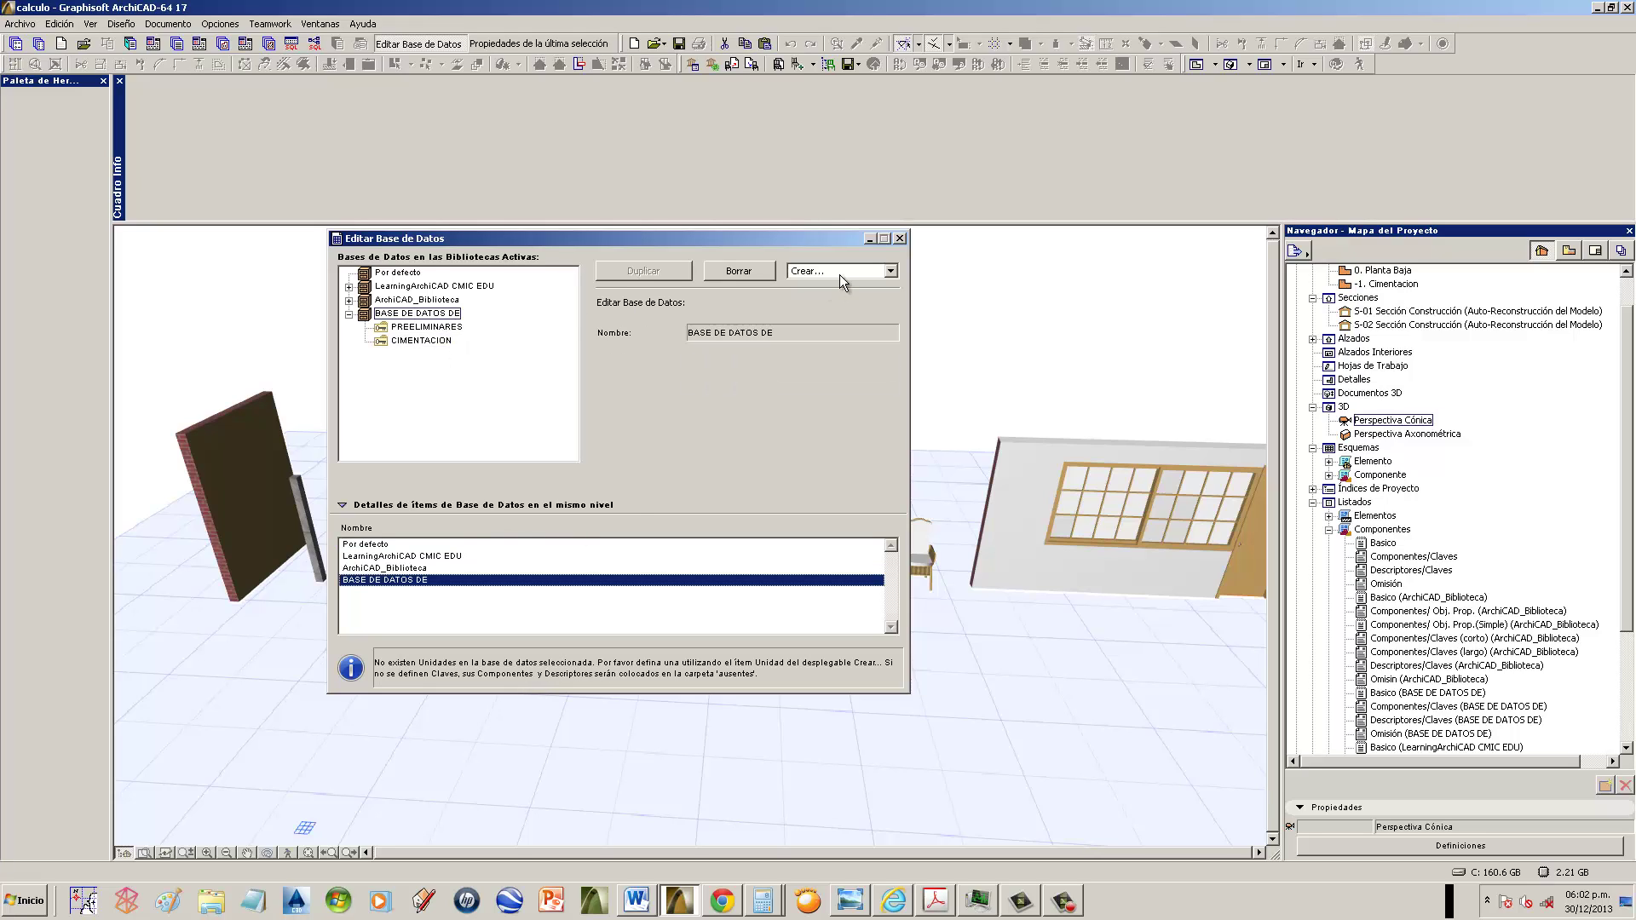
{"action": "left_click", "coordinate": [840, 274]}
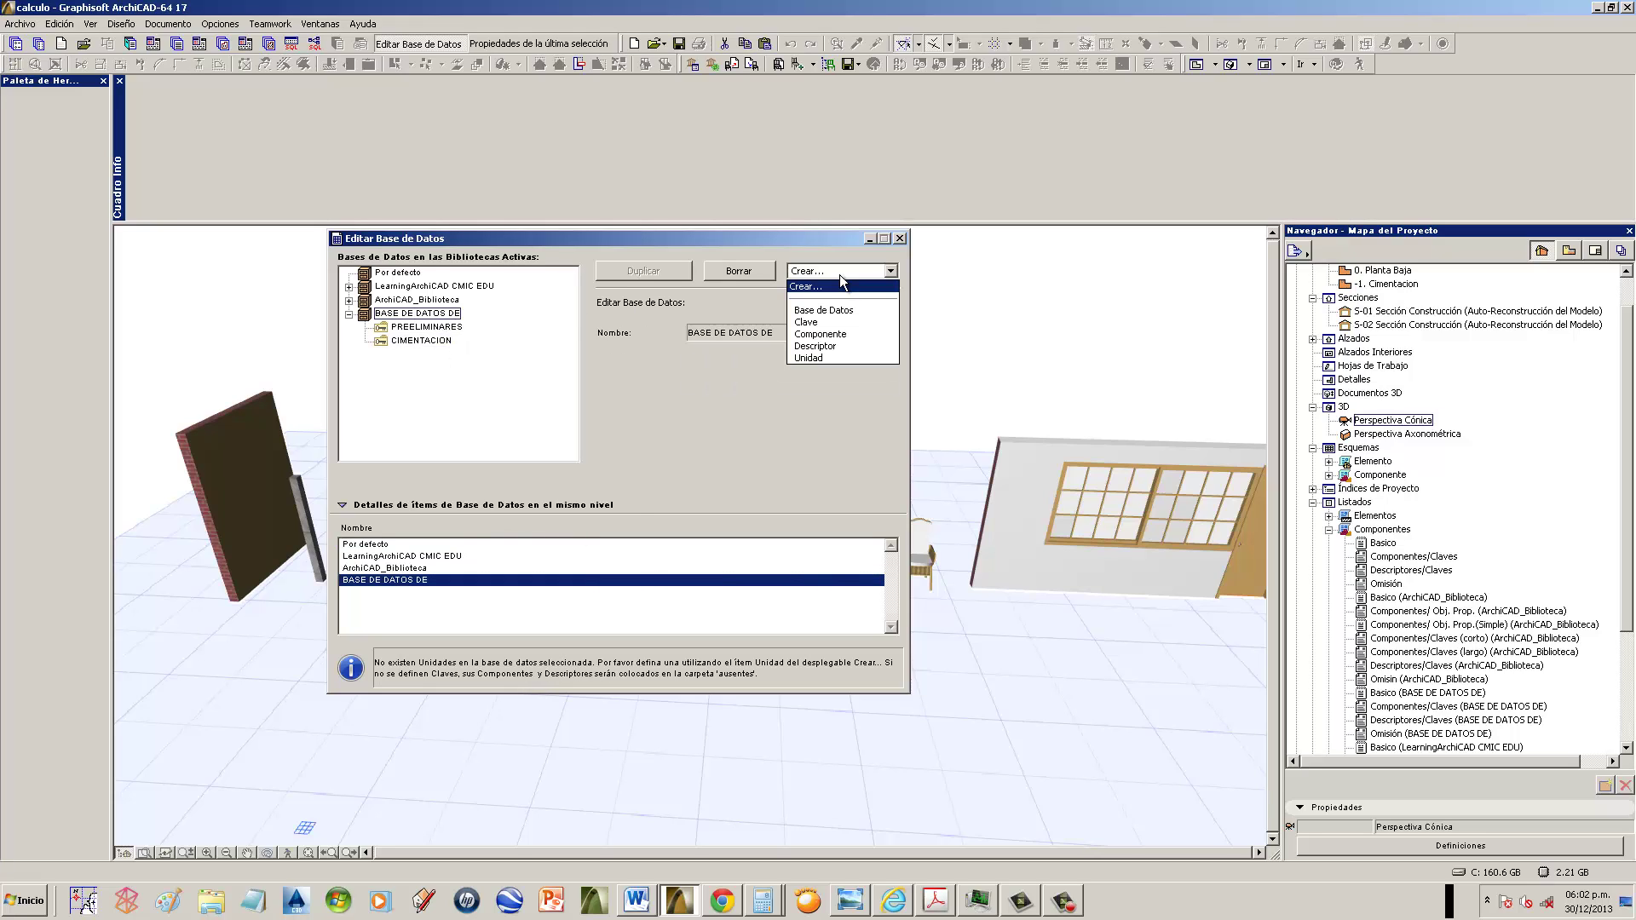
{"action": "left_click", "coordinate": [832, 359]}
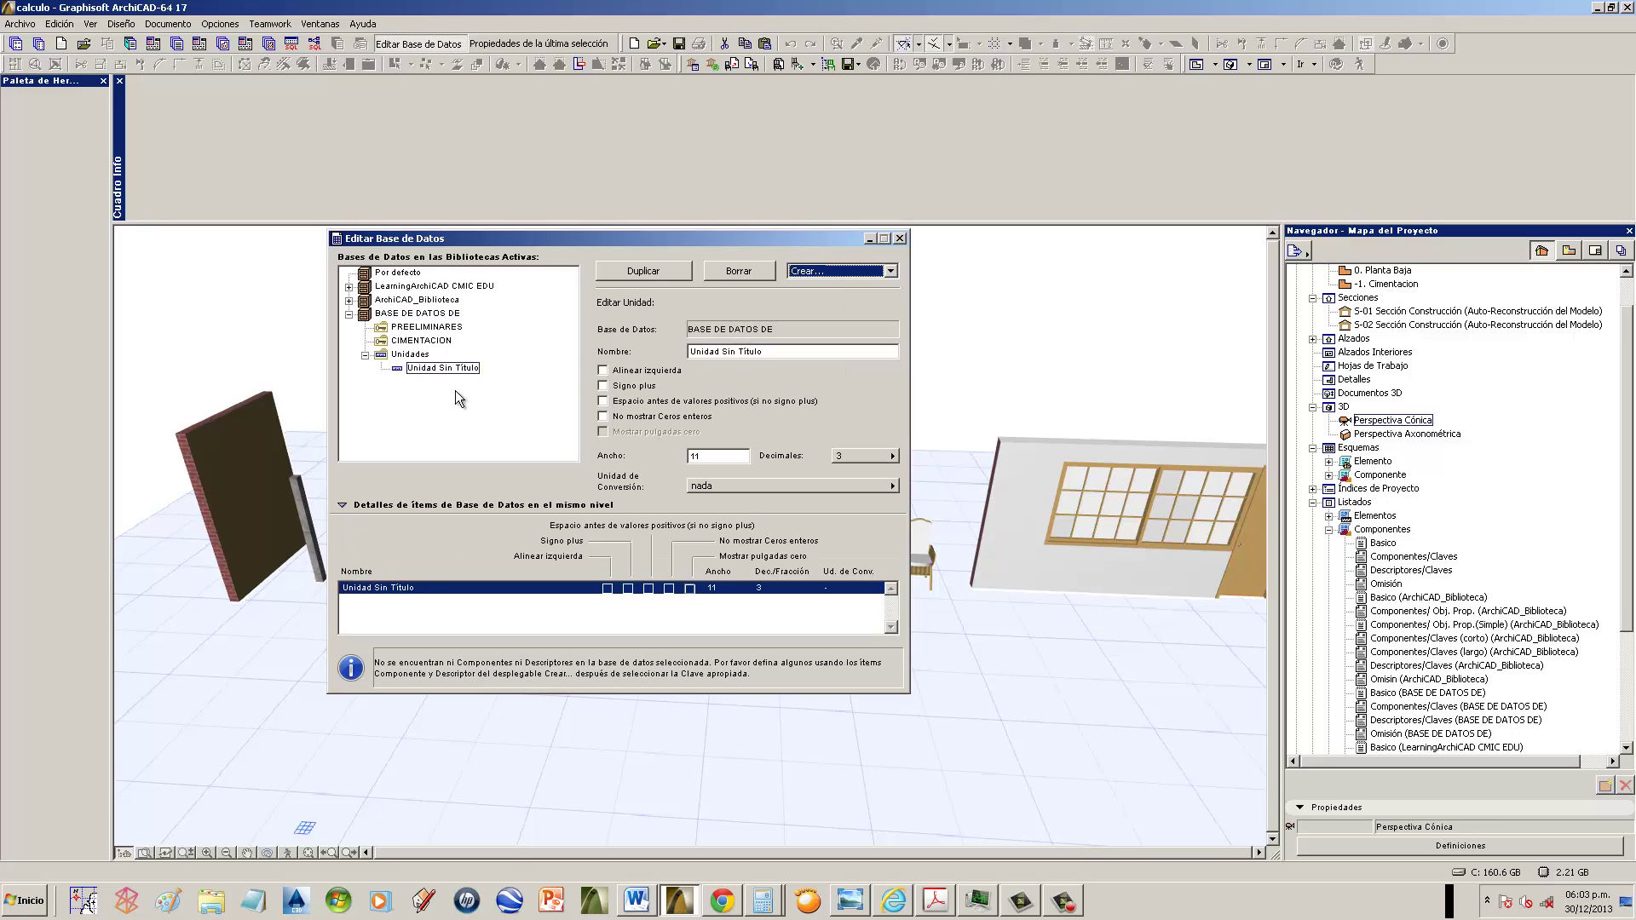
{"action": "left_click", "coordinate": [783, 352]}
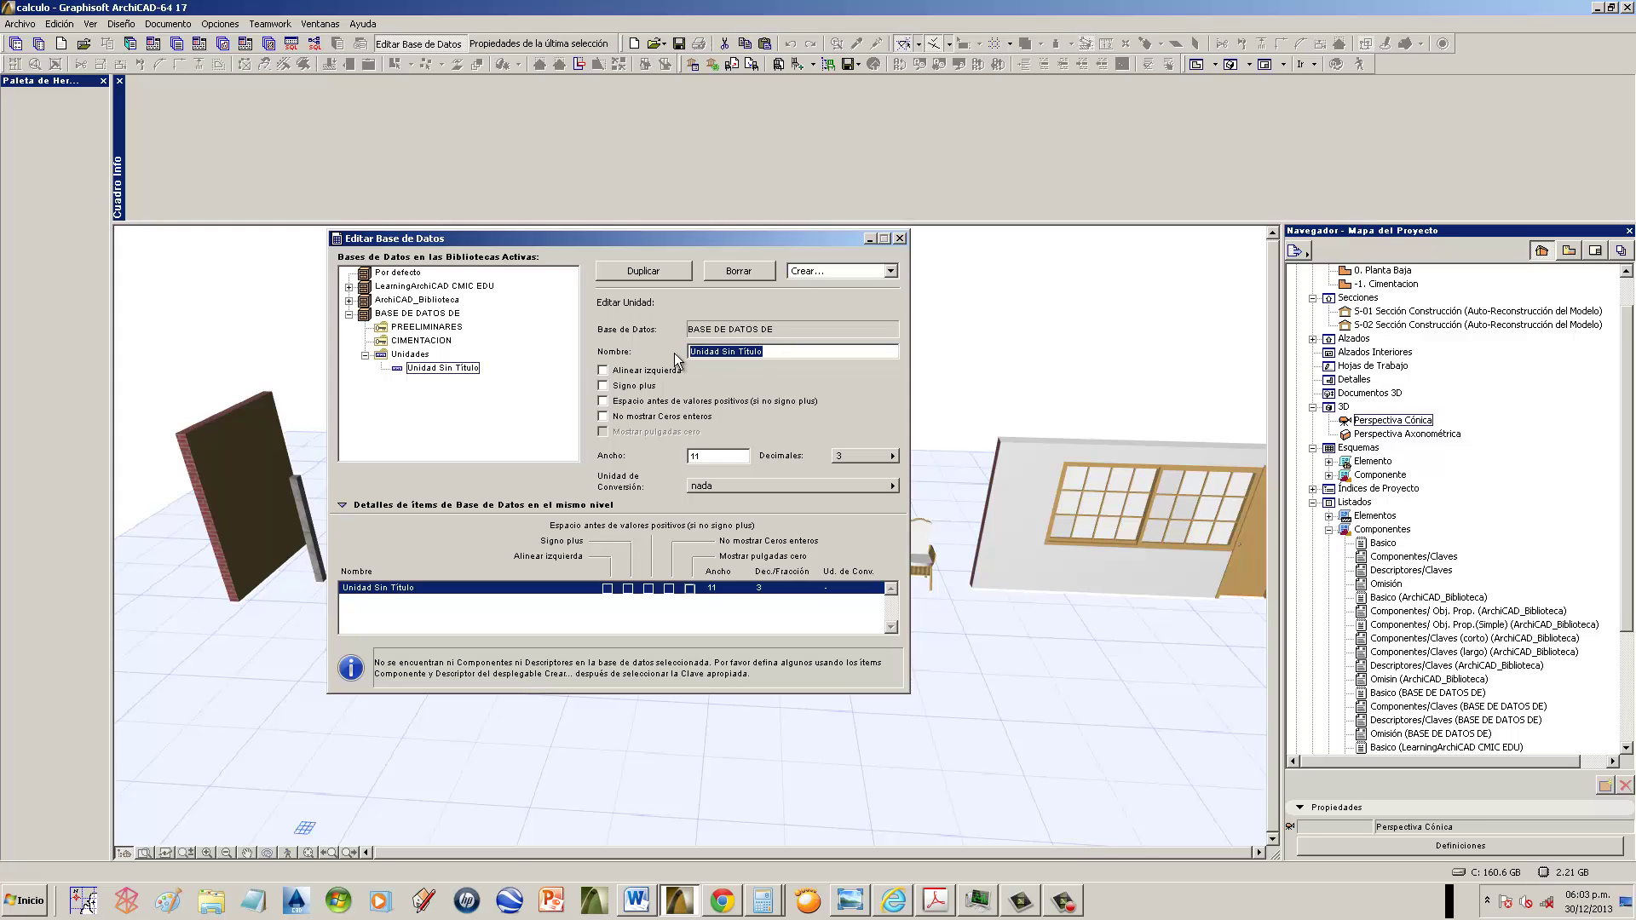
{"action": "type", "text": "UNIDADES"}
{"action": "left_click_drag", "start_coordinate": [748, 352], "coordinate": [567, 329]}
{"action": "type", "text": "M23"}
{"action": "key", "text": "BackSpace"}
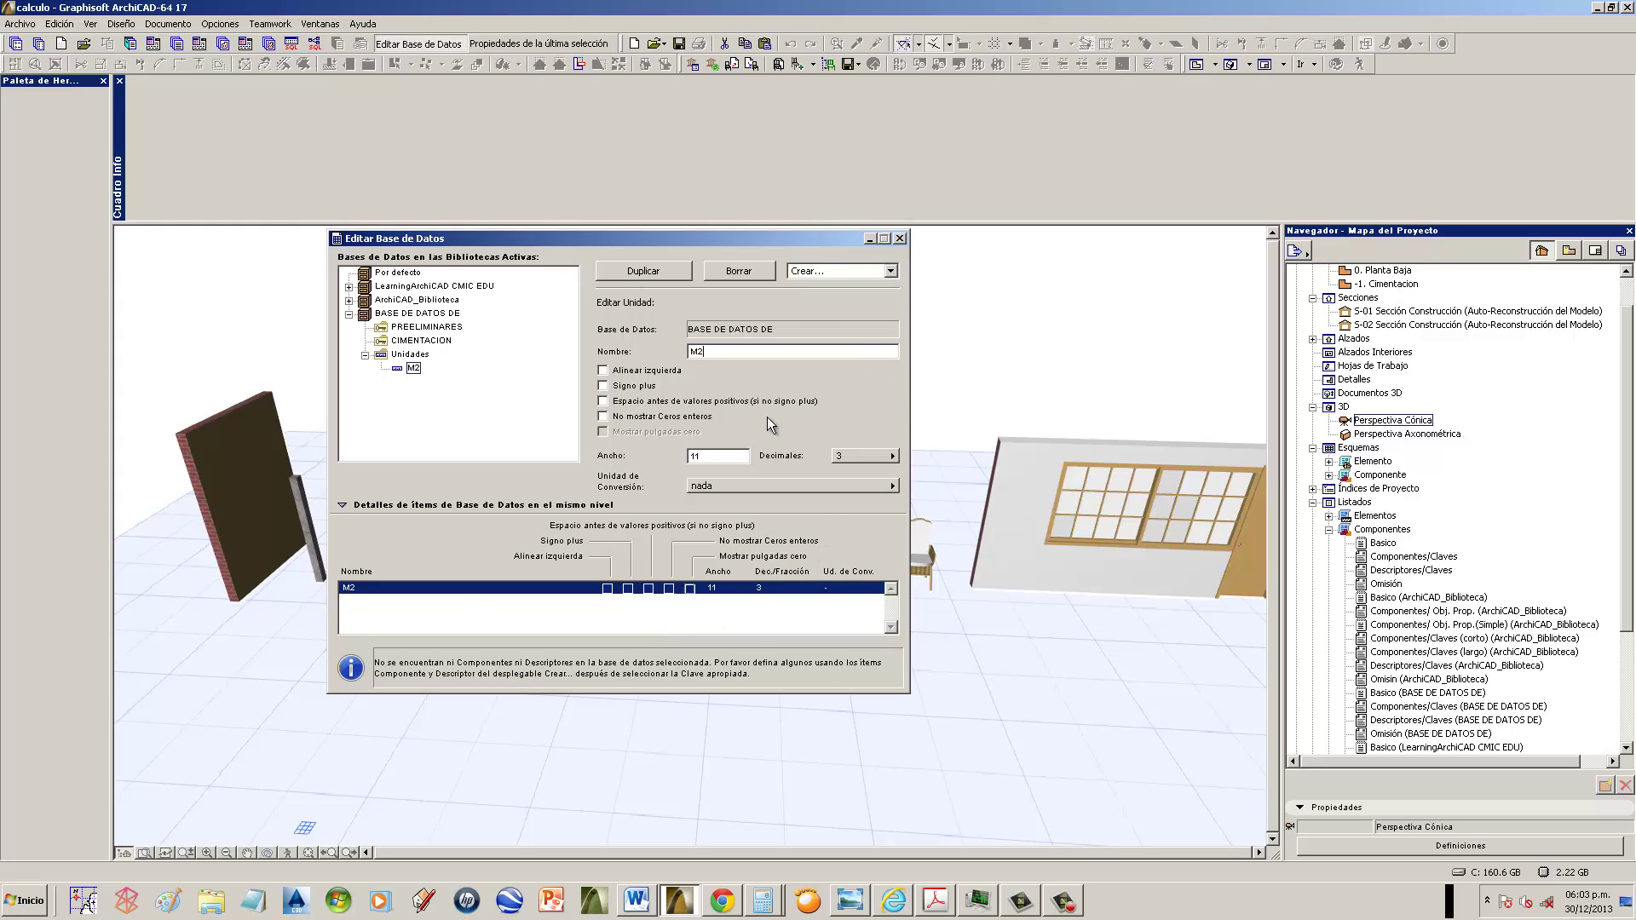
{"action": "left_click", "coordinate": [765, 485]}
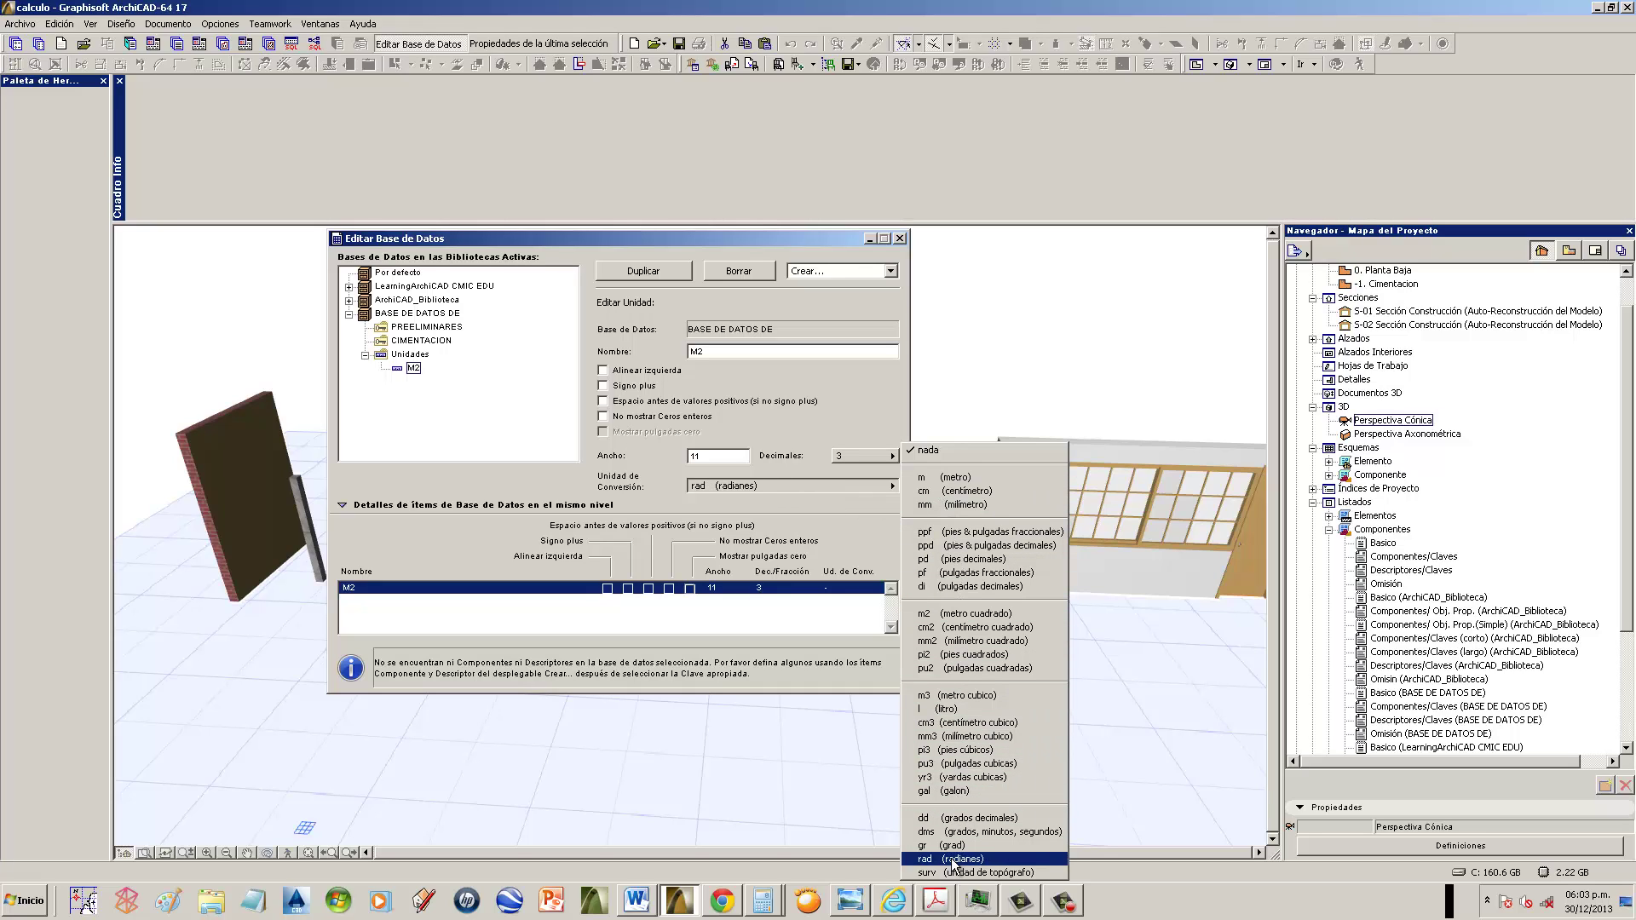
{"action": "left_click", "coordinate": [816, 407]}
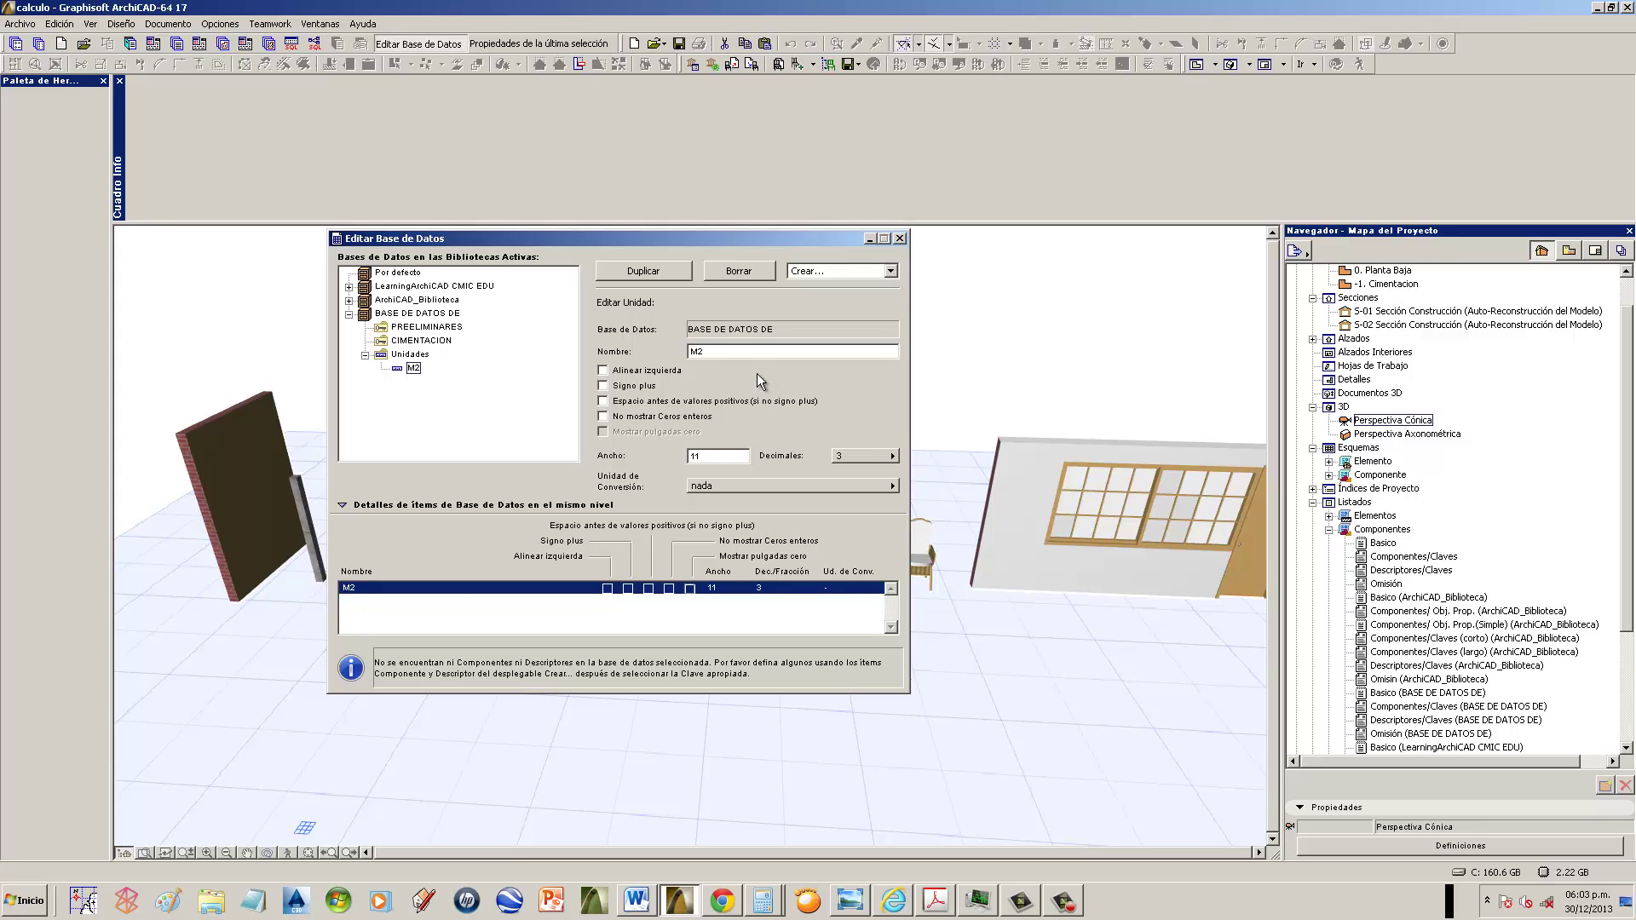
{"action": "double_click", "coordinate": [714, 353]}
- Create another unit in the BASE DE DATOS DE database and name it M3
{"action": "left_click", "coordinate": [816, 272]}
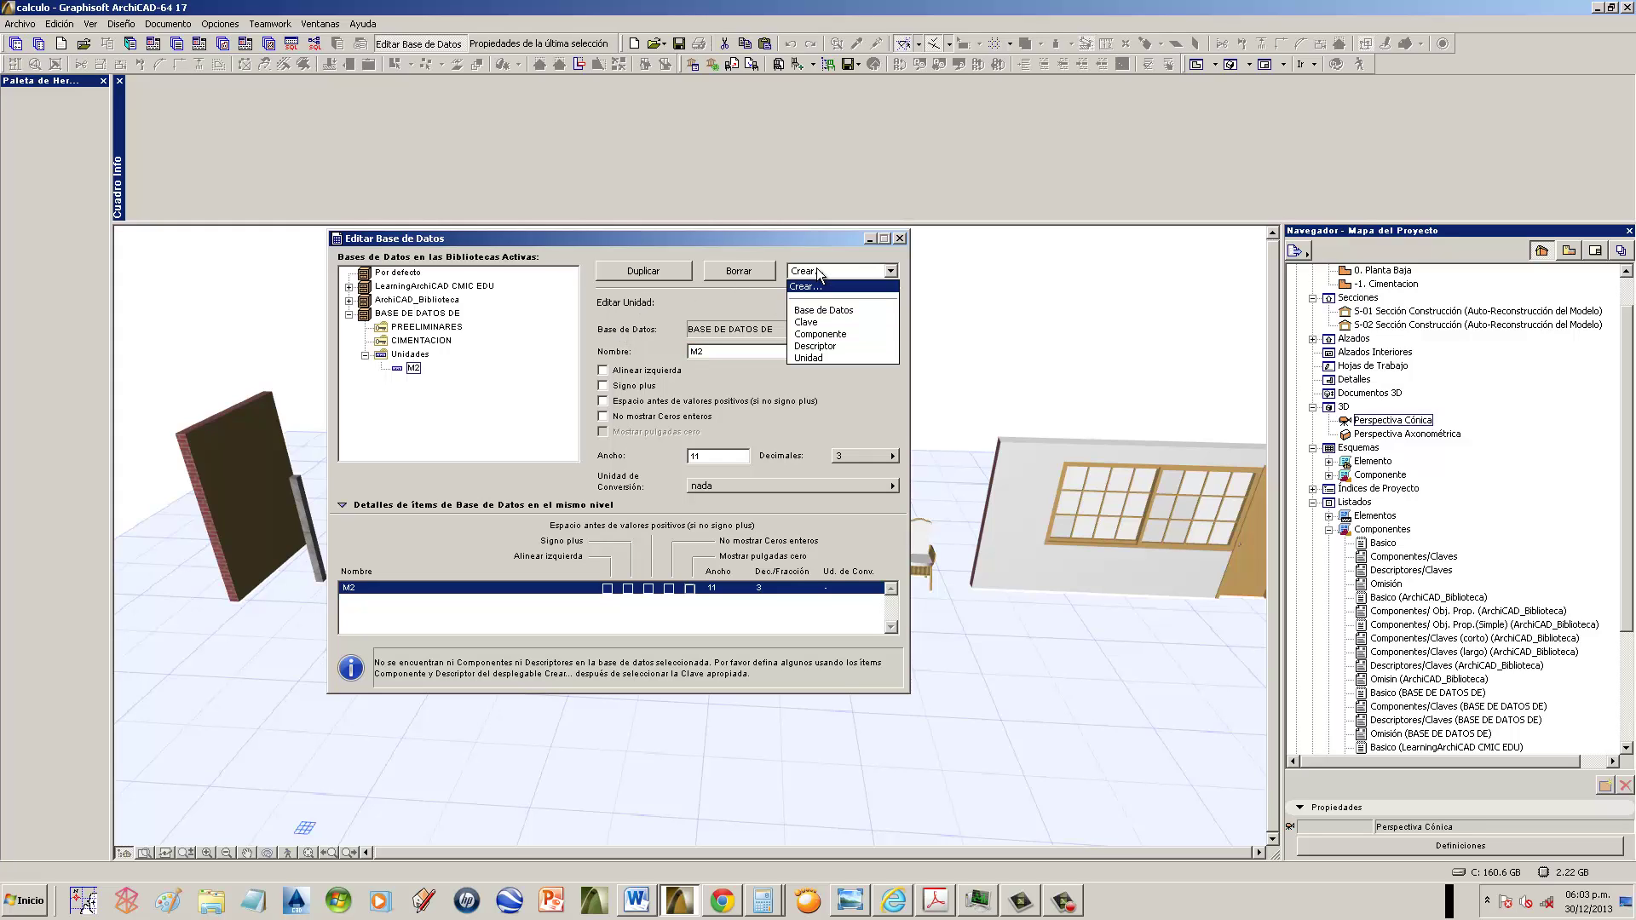
{"action": "left_click", "coordinate": [812, 361]}
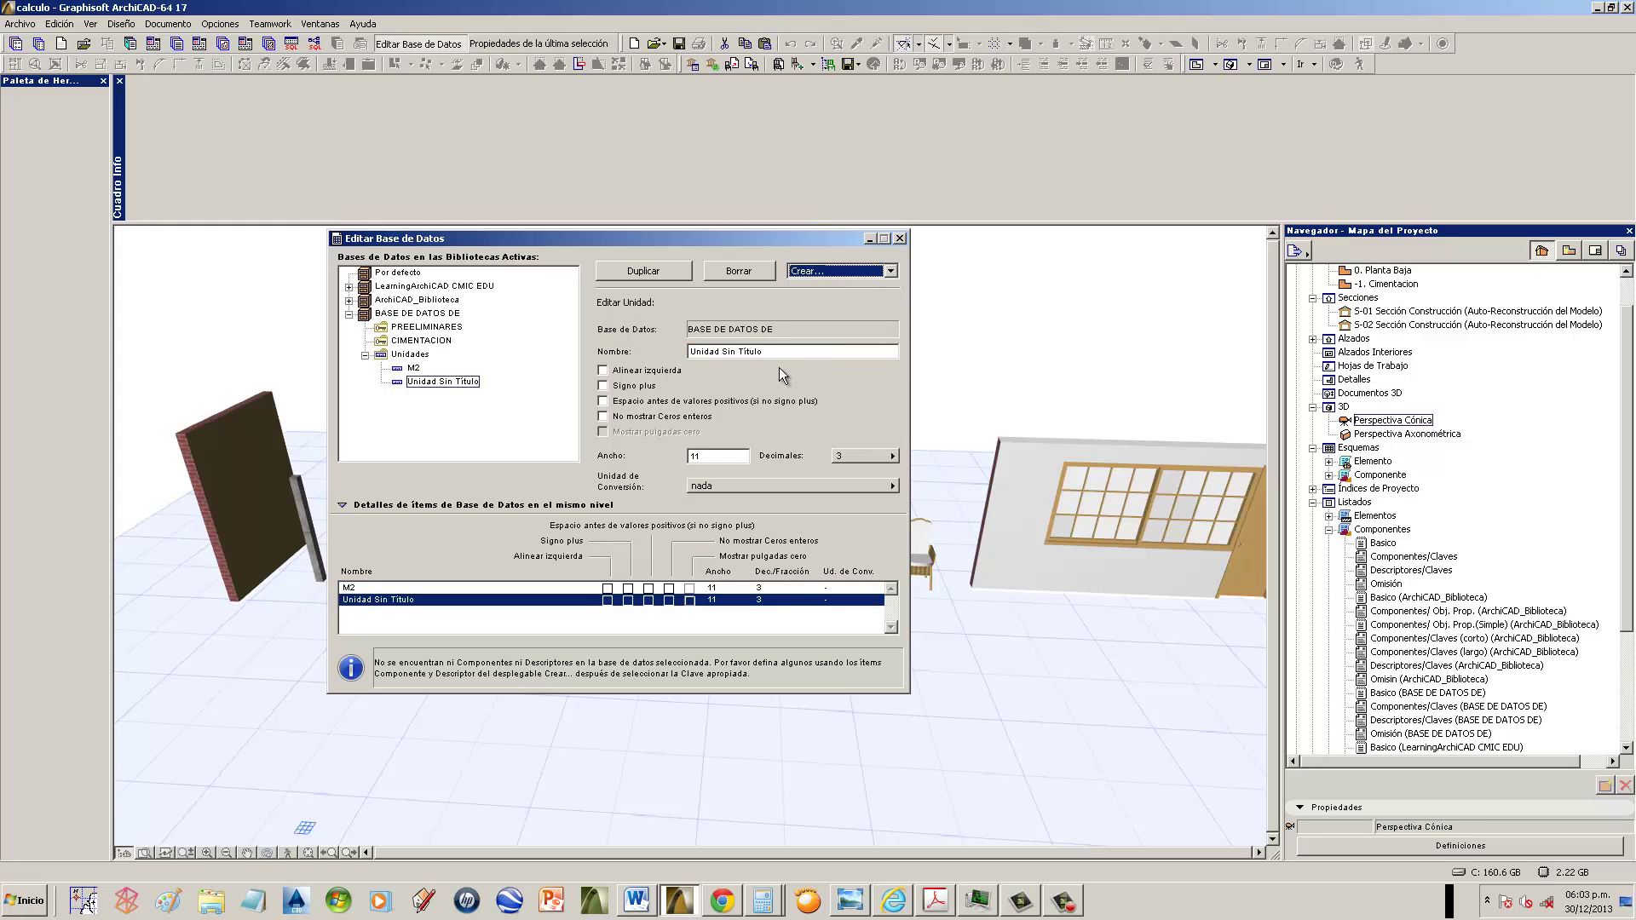
{"action": "type", "text": "M"}
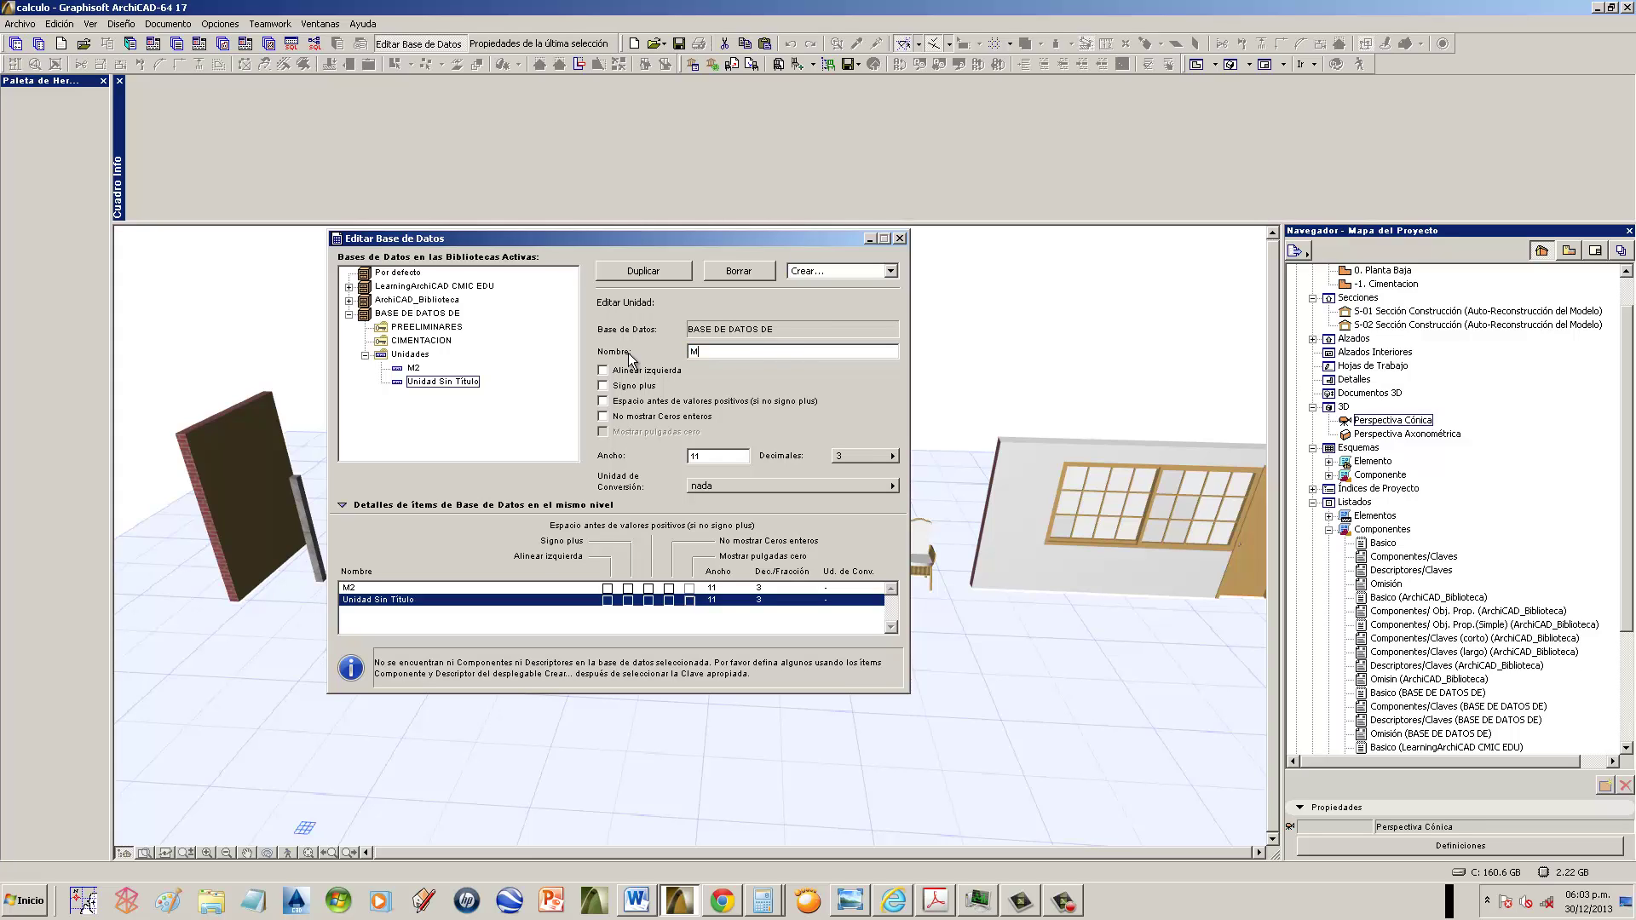
{"action": "type", "text": "3"}
{"action": "left_click", "coordinate": [825, 269]}
{"action": "left_click", "coordinate": [776, 418]}
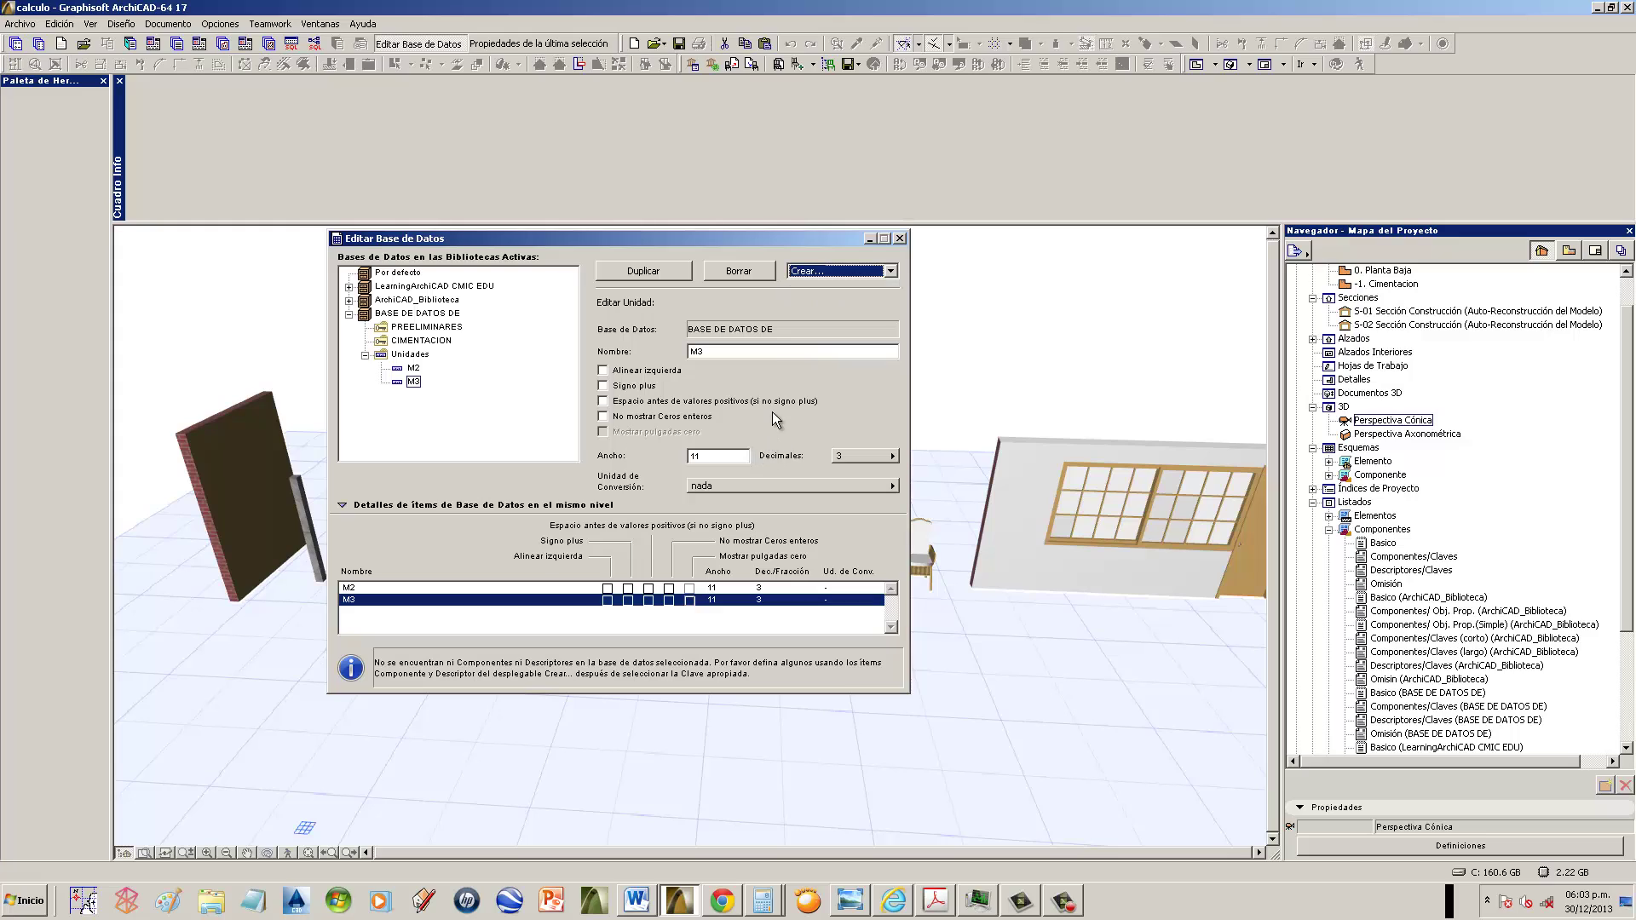
- Review the available decimal place options for the M3 and M2 units
{"action": "left_click", "coordinate": [416, 381]}
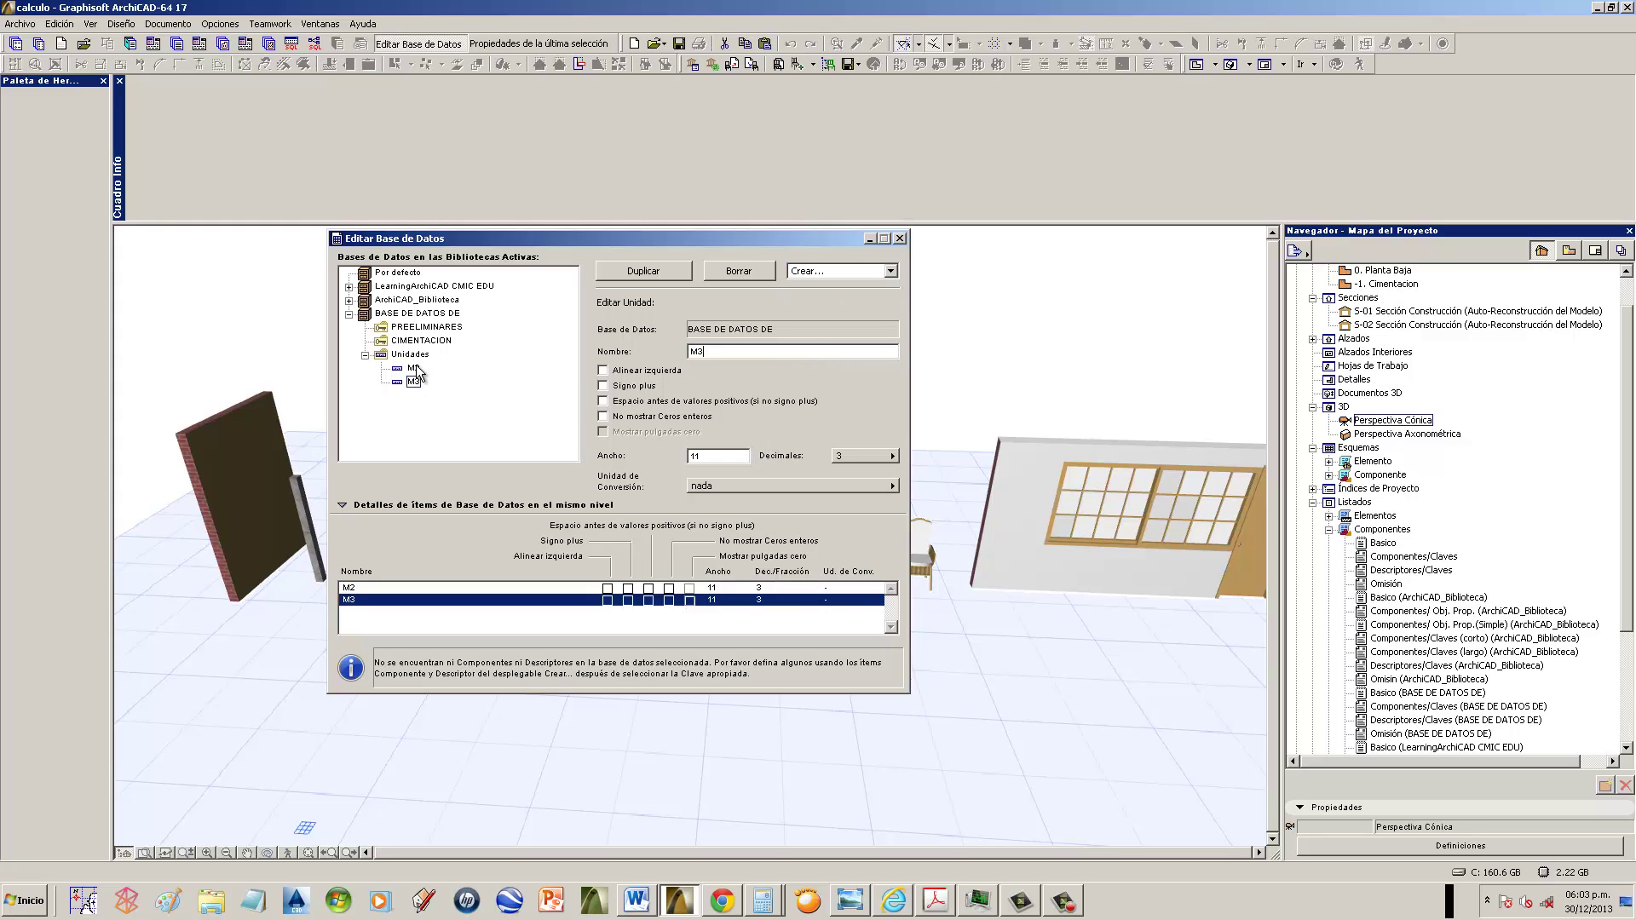
{"action": "left_click", "coordinate": [861, 460]}
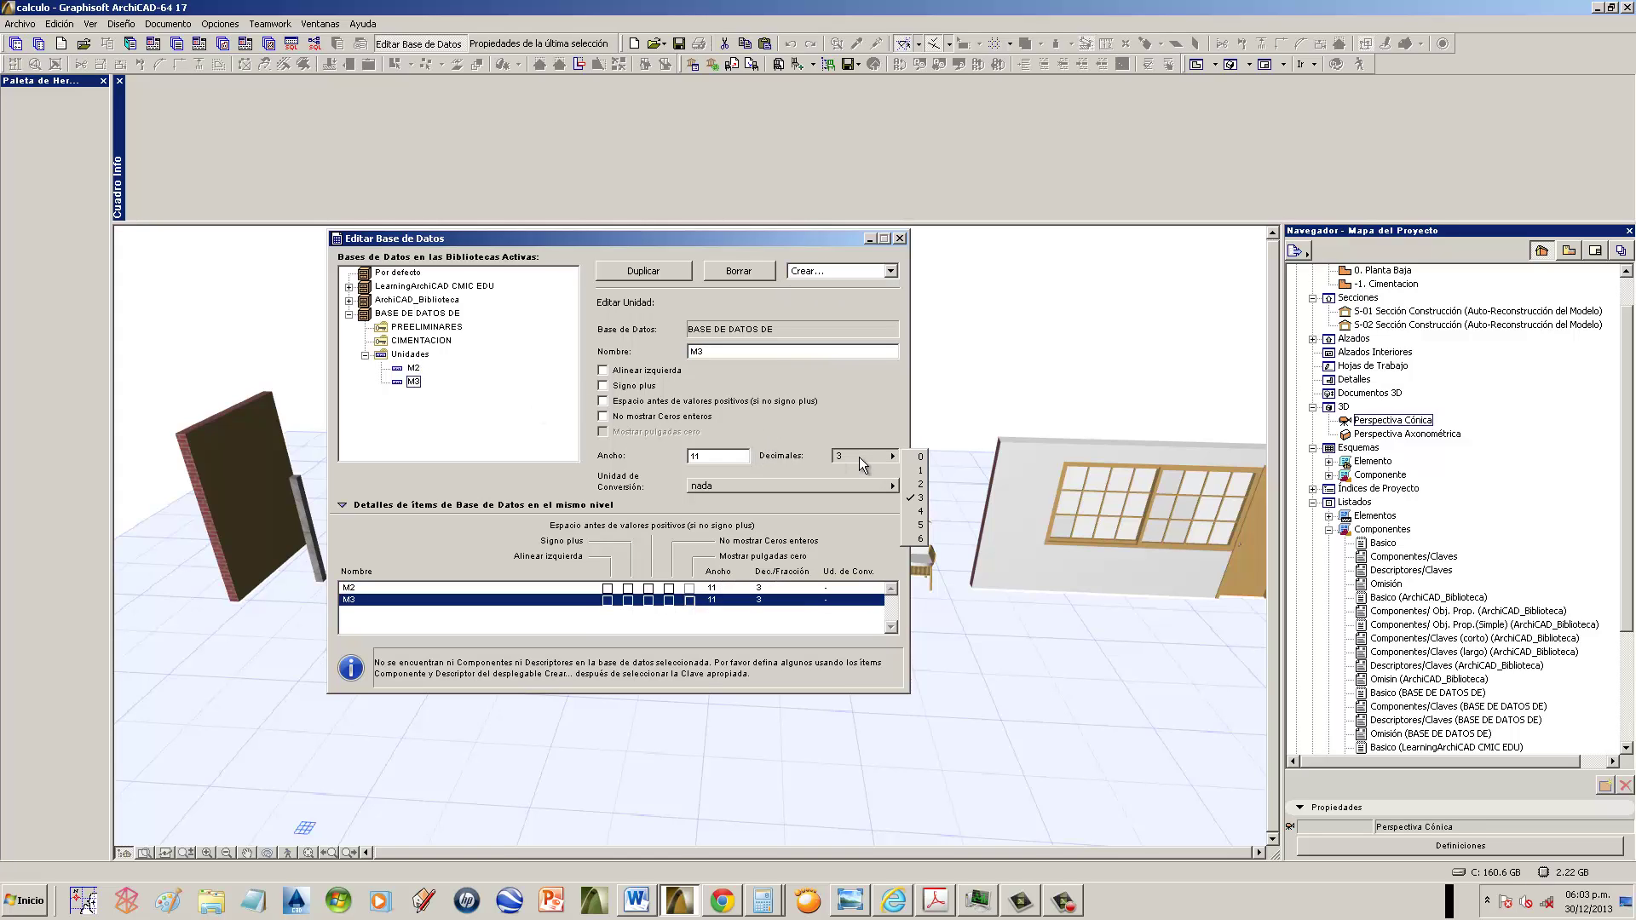
{"action": "left_click", "coordinate": [418, 375]}
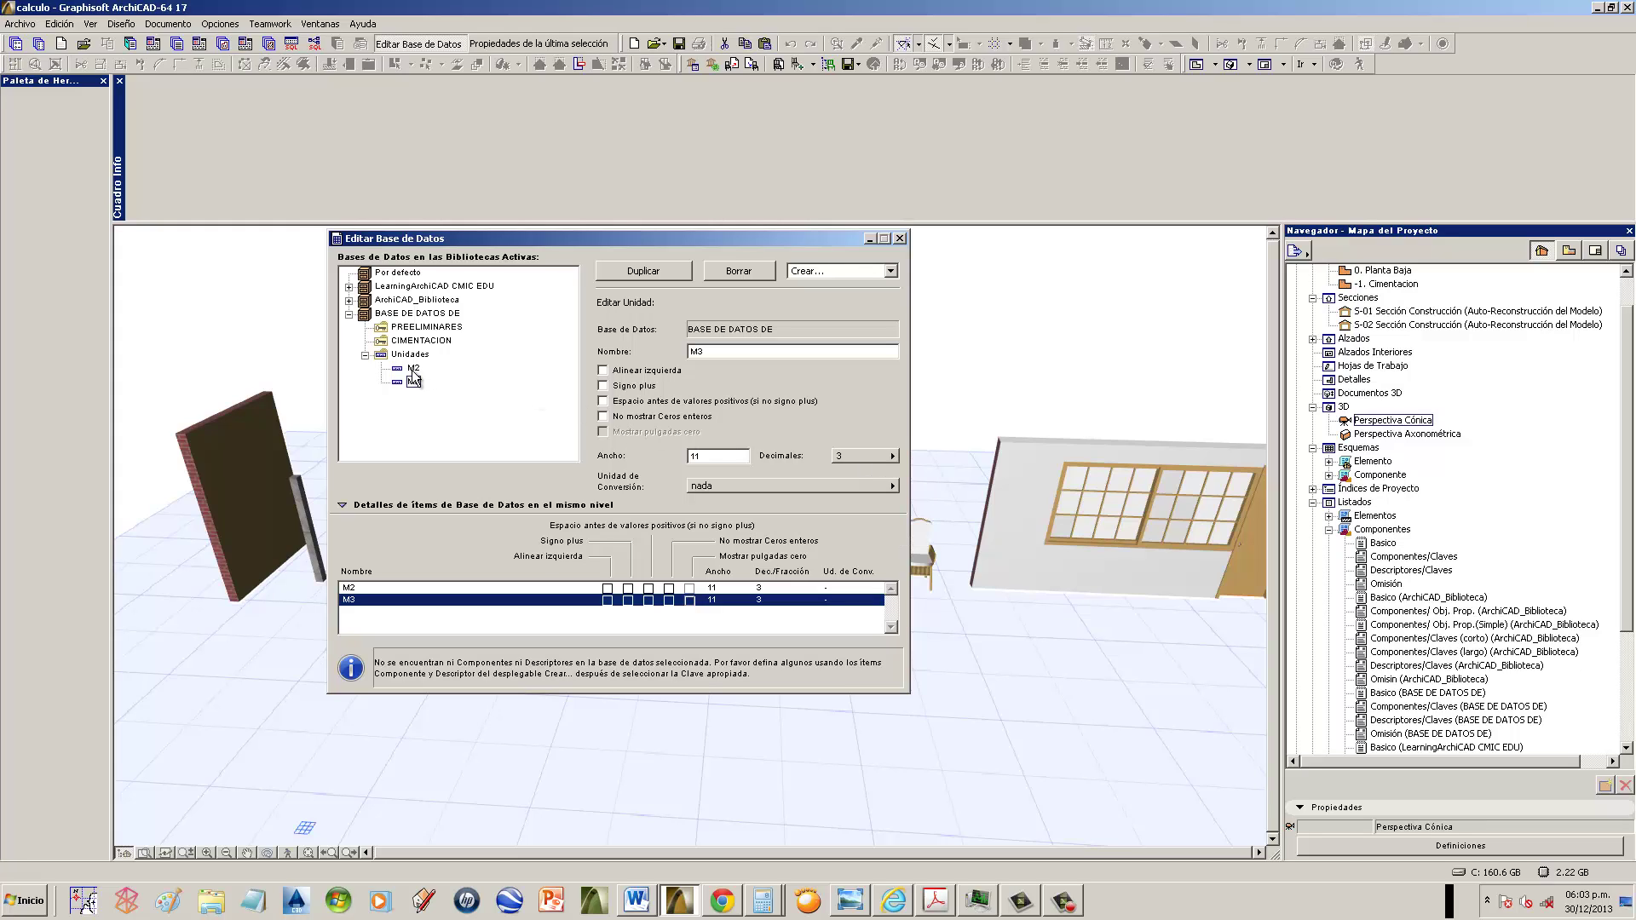
{"action": "left_click", "coordinate": [414, 369]}
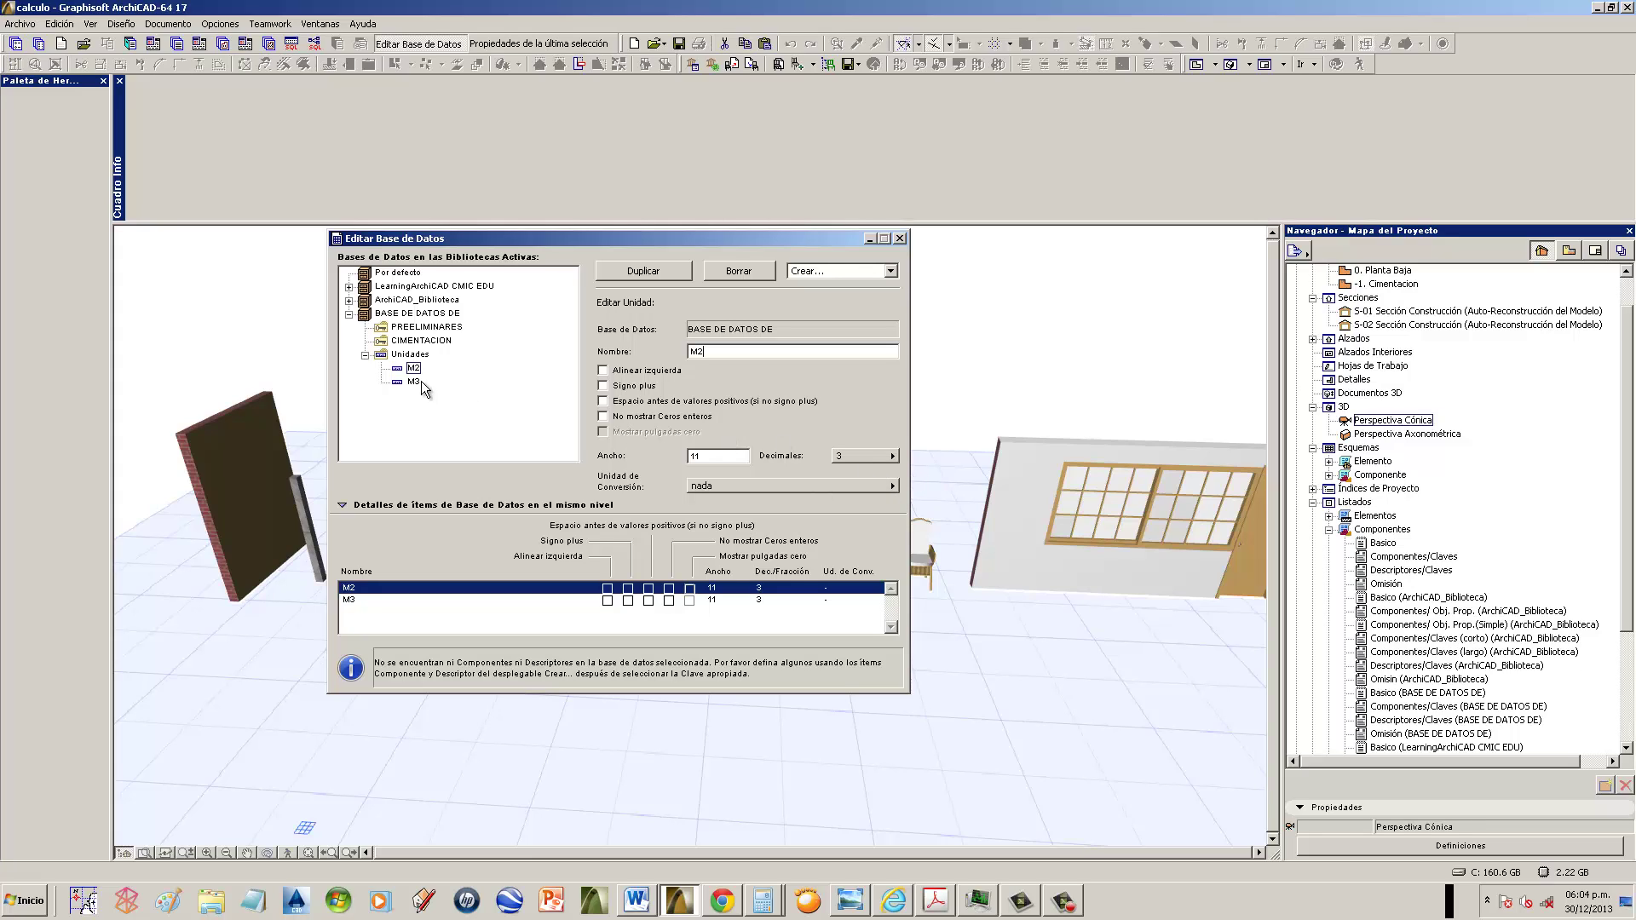
{"action": "left_click", "coordinate": [879, 461]}
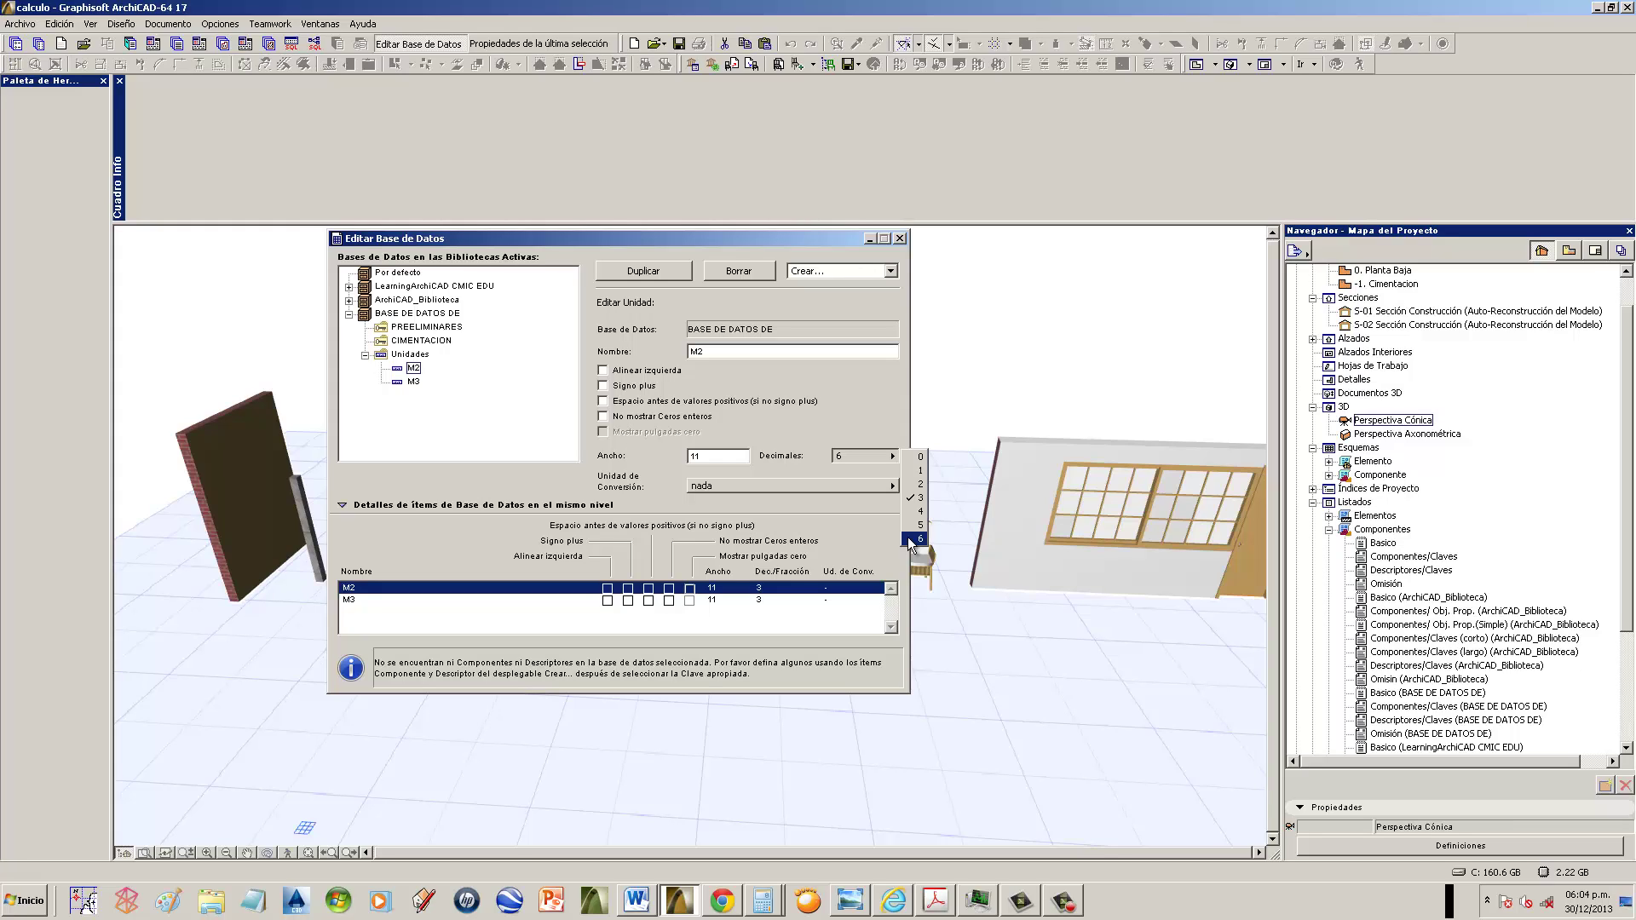
{"action": "left_click", "coordinate": [827, 412]}
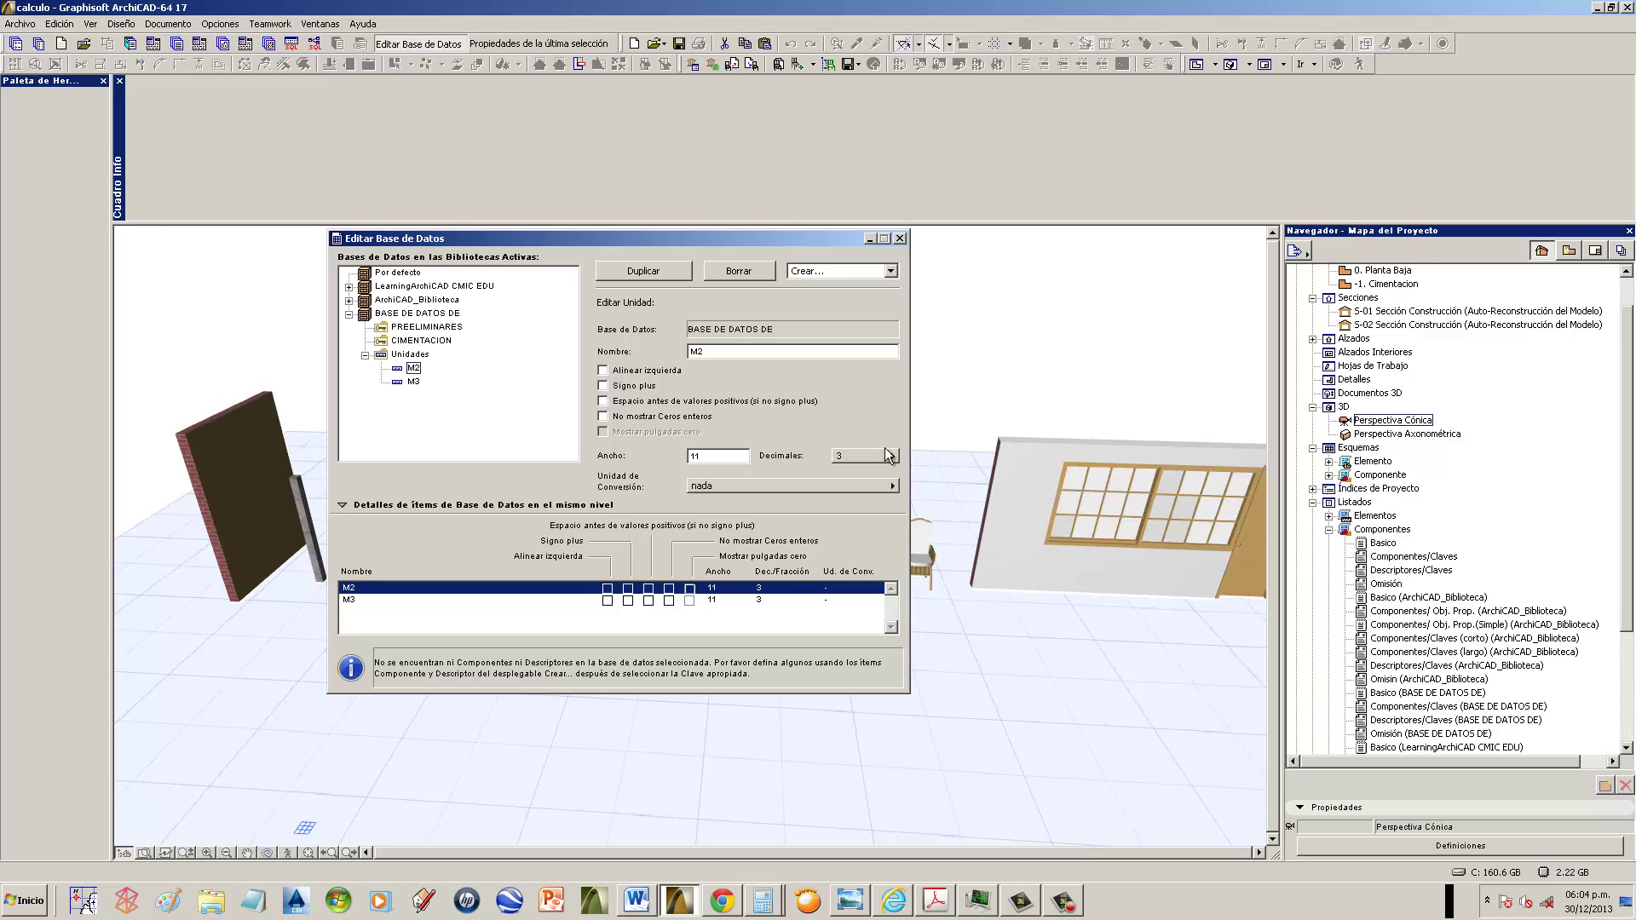
- Expand the LearningArchiCAD CMIC EDU database and its Unidades group, and inspect the settings of the JGO unit
{"action": "left_click", "coordinate": [349, 286]}
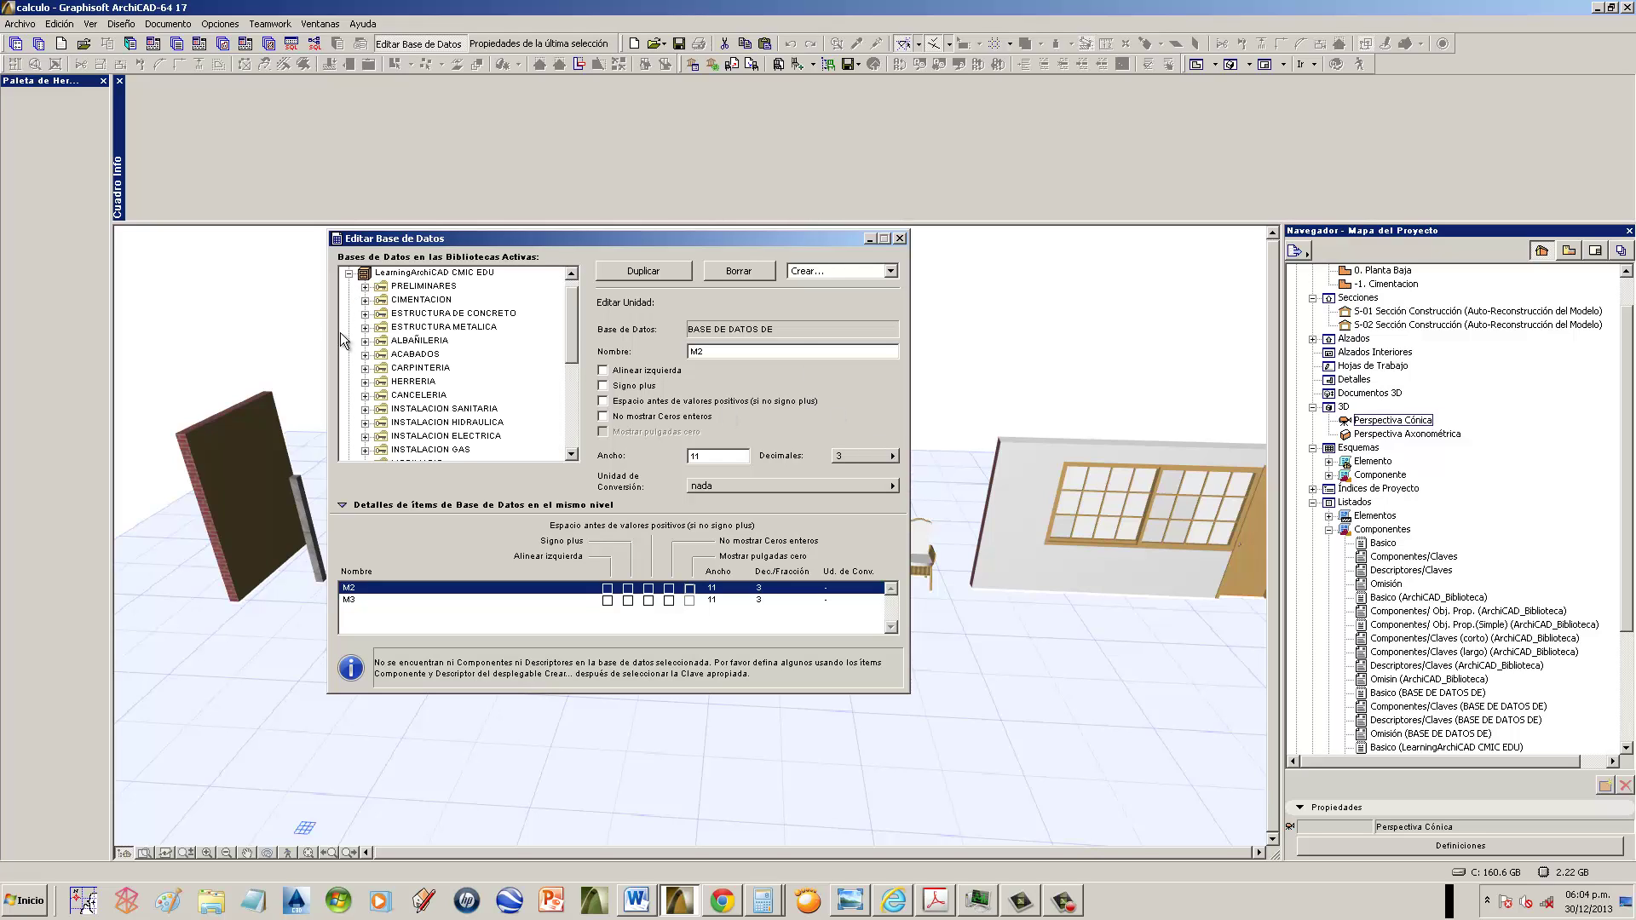
{"action": "scroll", "coordinate": [570, 370], "scroll_direction": "down", "scroll_amount": 3}
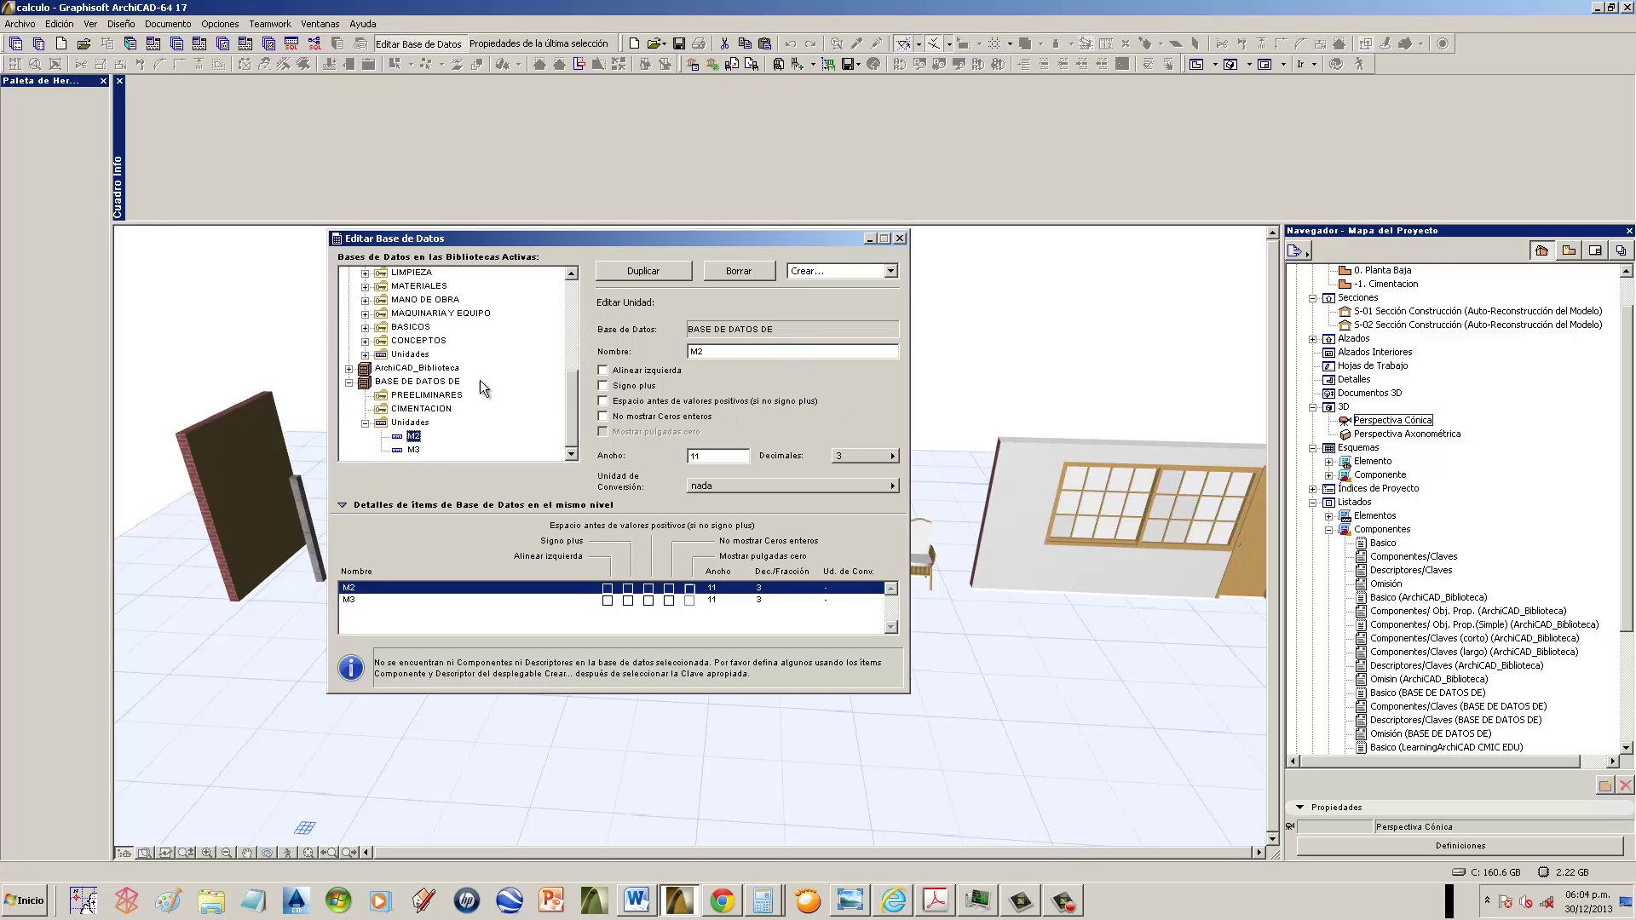
{"action": "left_click", "coordinate": [366, 353]}
{"action": "left_click", "coordinate": [410, 341]}
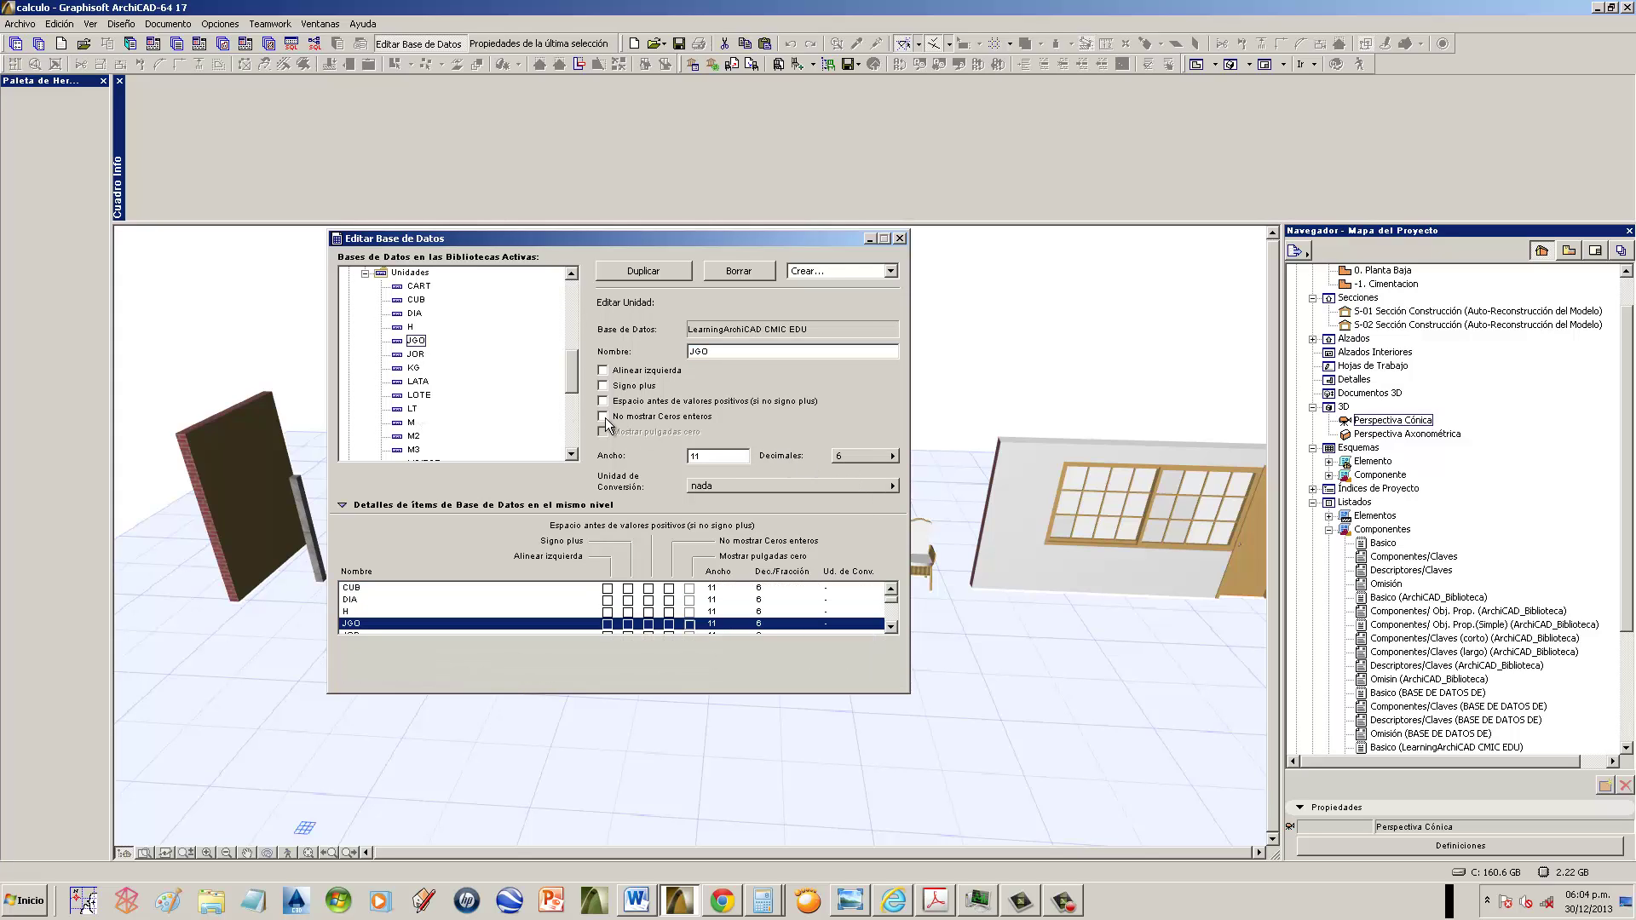
- Compare the decimal settings of the LearningArchiCAD CMIC EDU units with those of M2 and M3 in BASE DE DATOS DE
{"action": "left_click", "coordinate": [416, 354]}
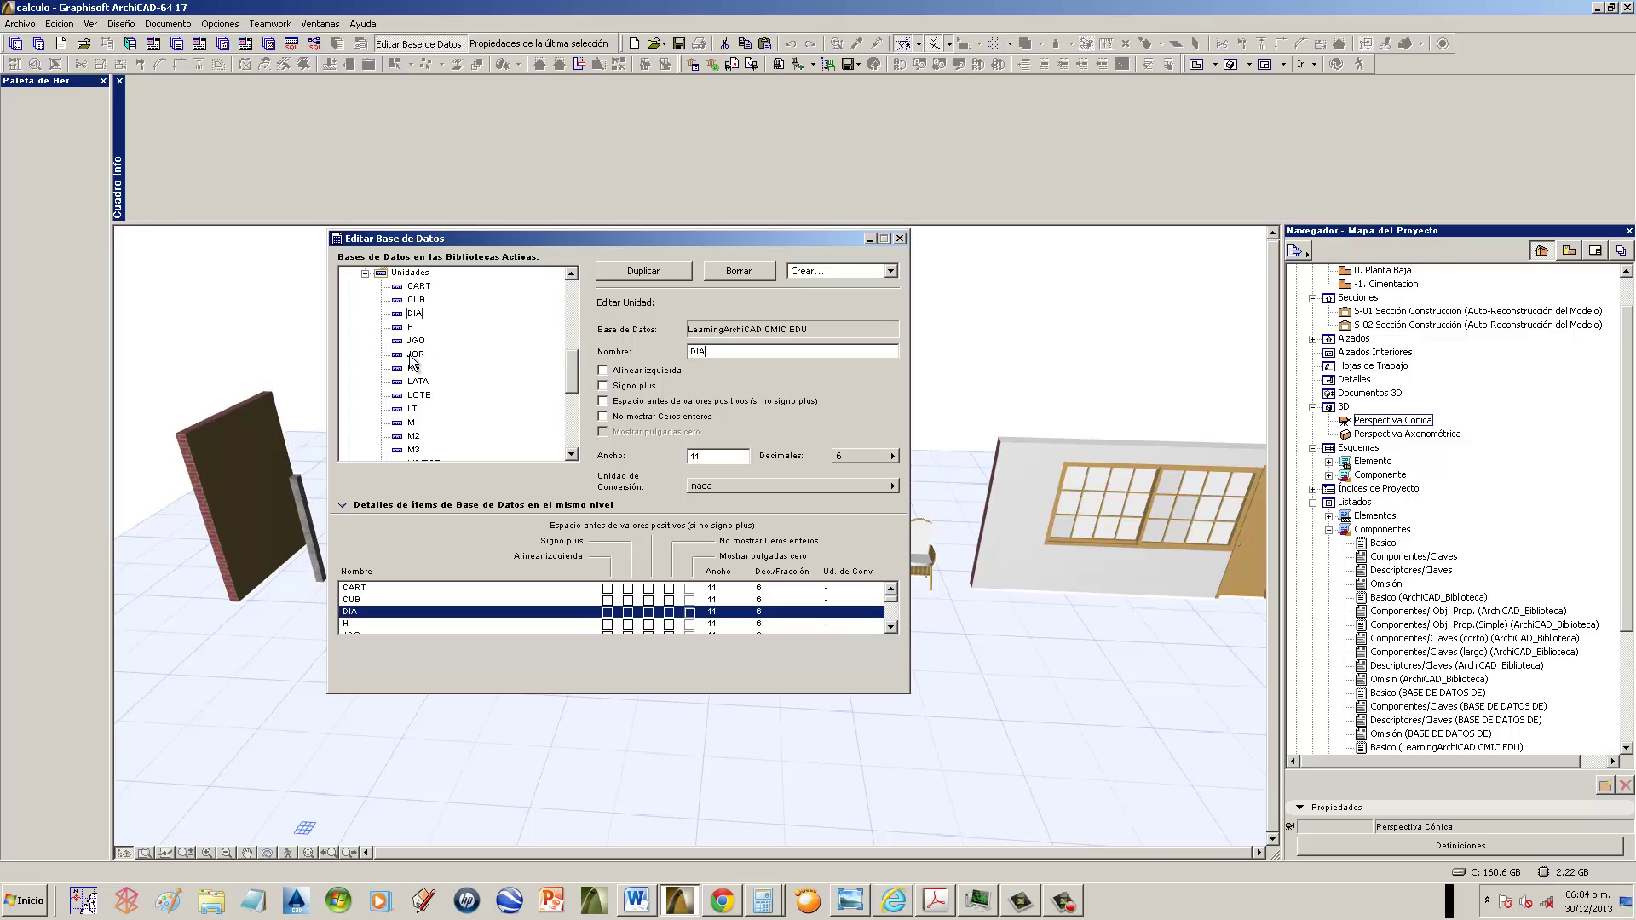
{"action": "double_click", "coordinate": [381, 272]}
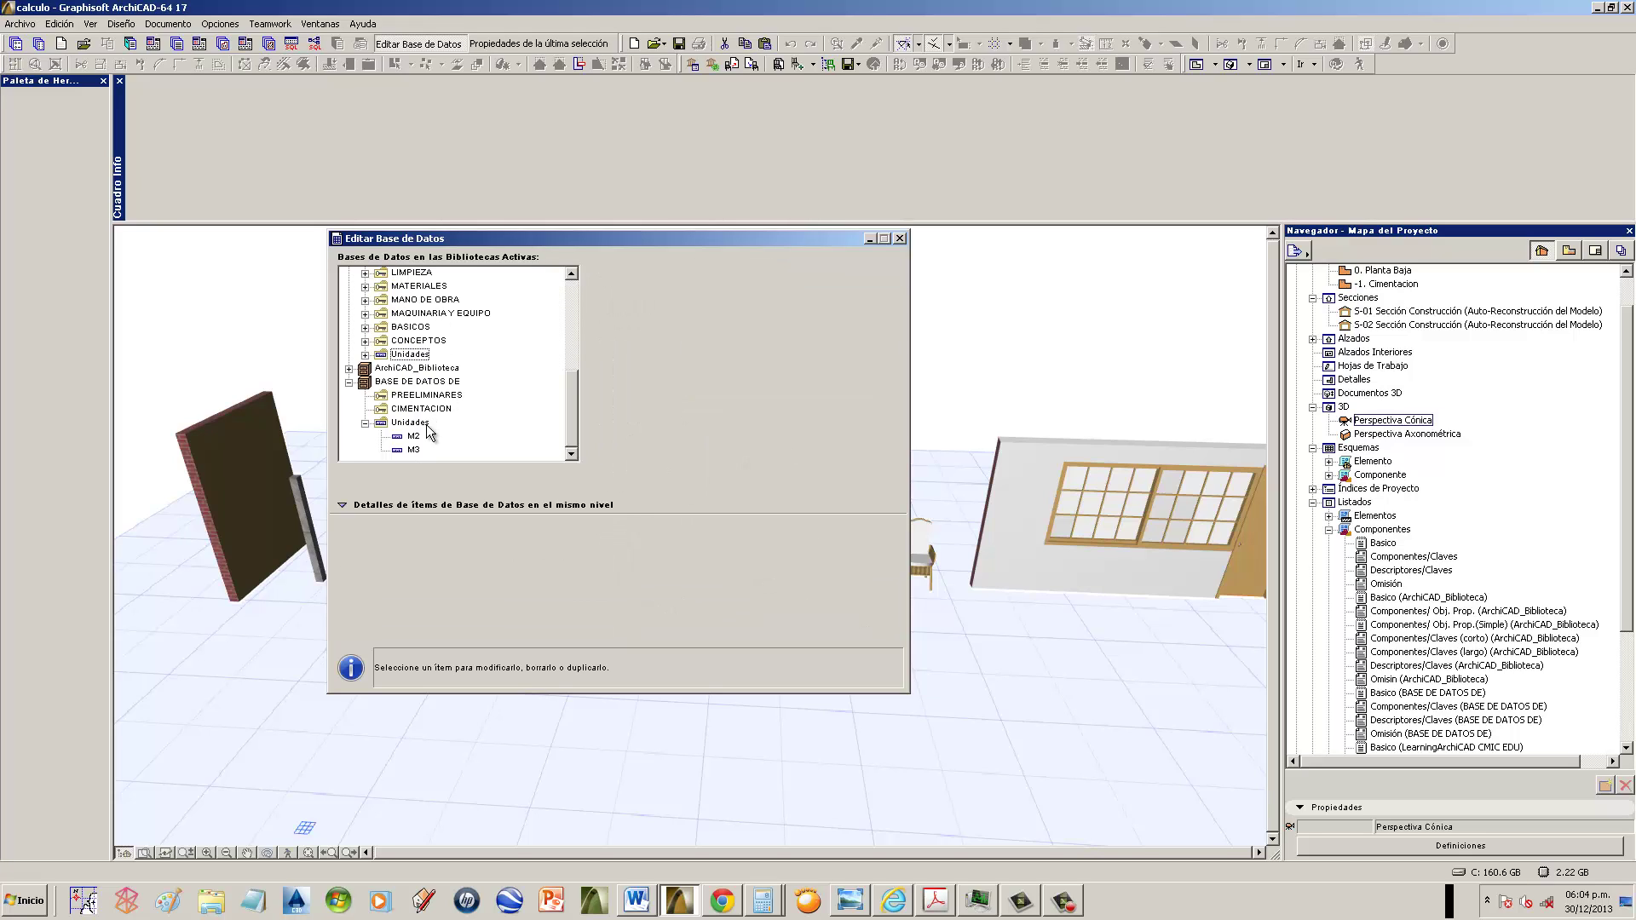
{"action": "left_click", "coordinate": [414, 450]}
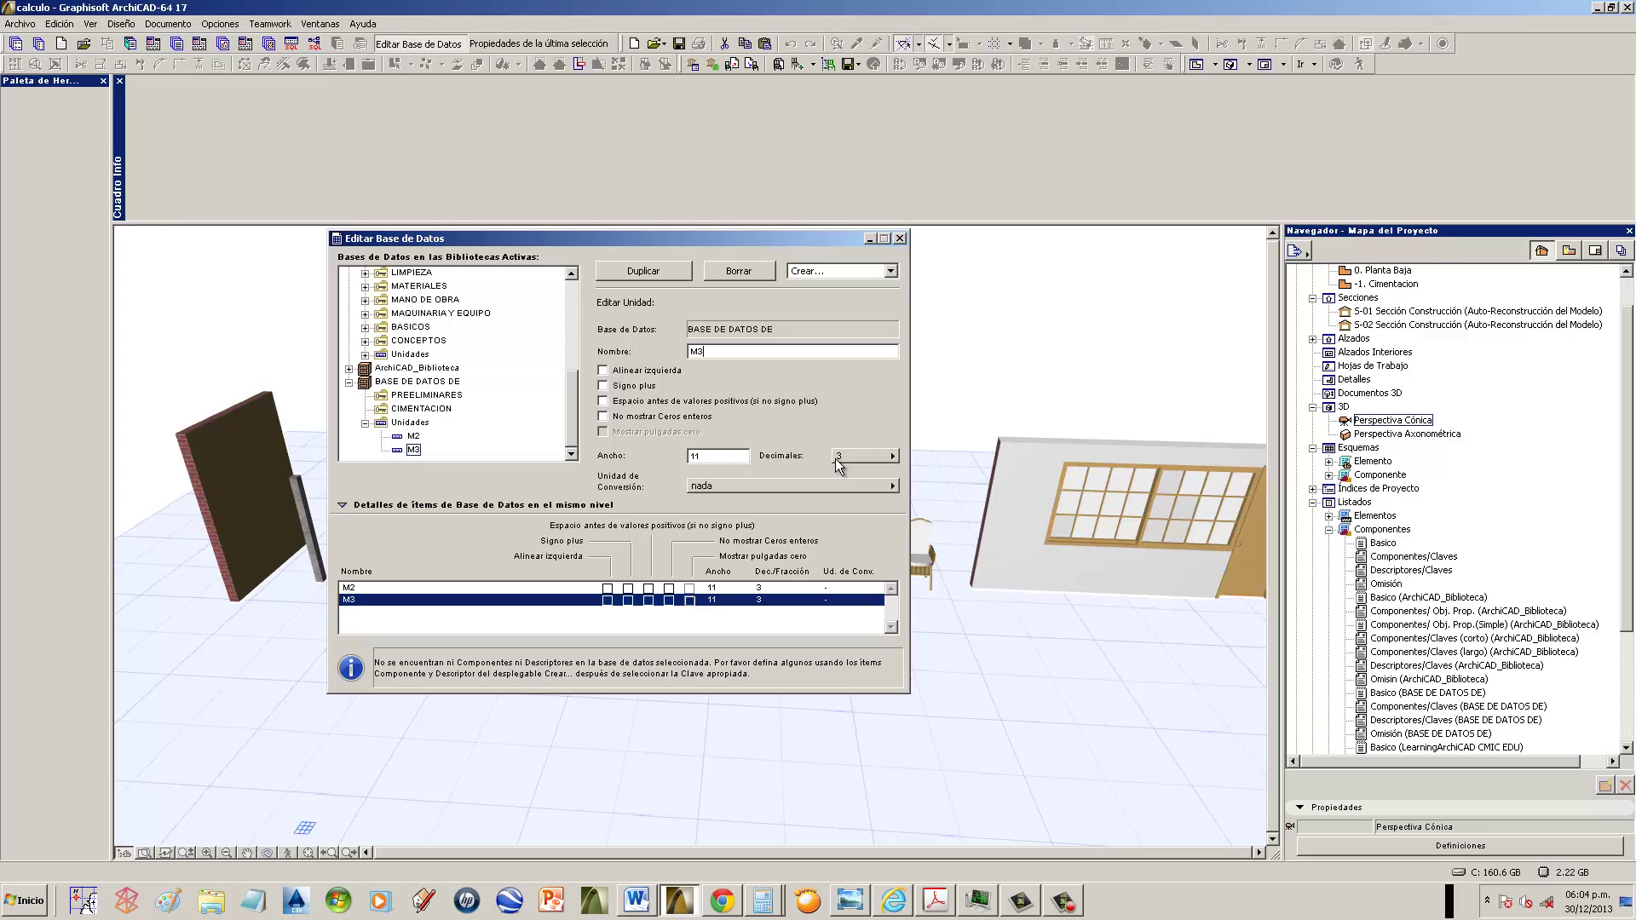
{"action": "left_click", "coordinate": [413, 436]}
{"action": "left_click", "coordinate": [416, 449]}
{"action": "left_click", "coordinate": [876, 460]}
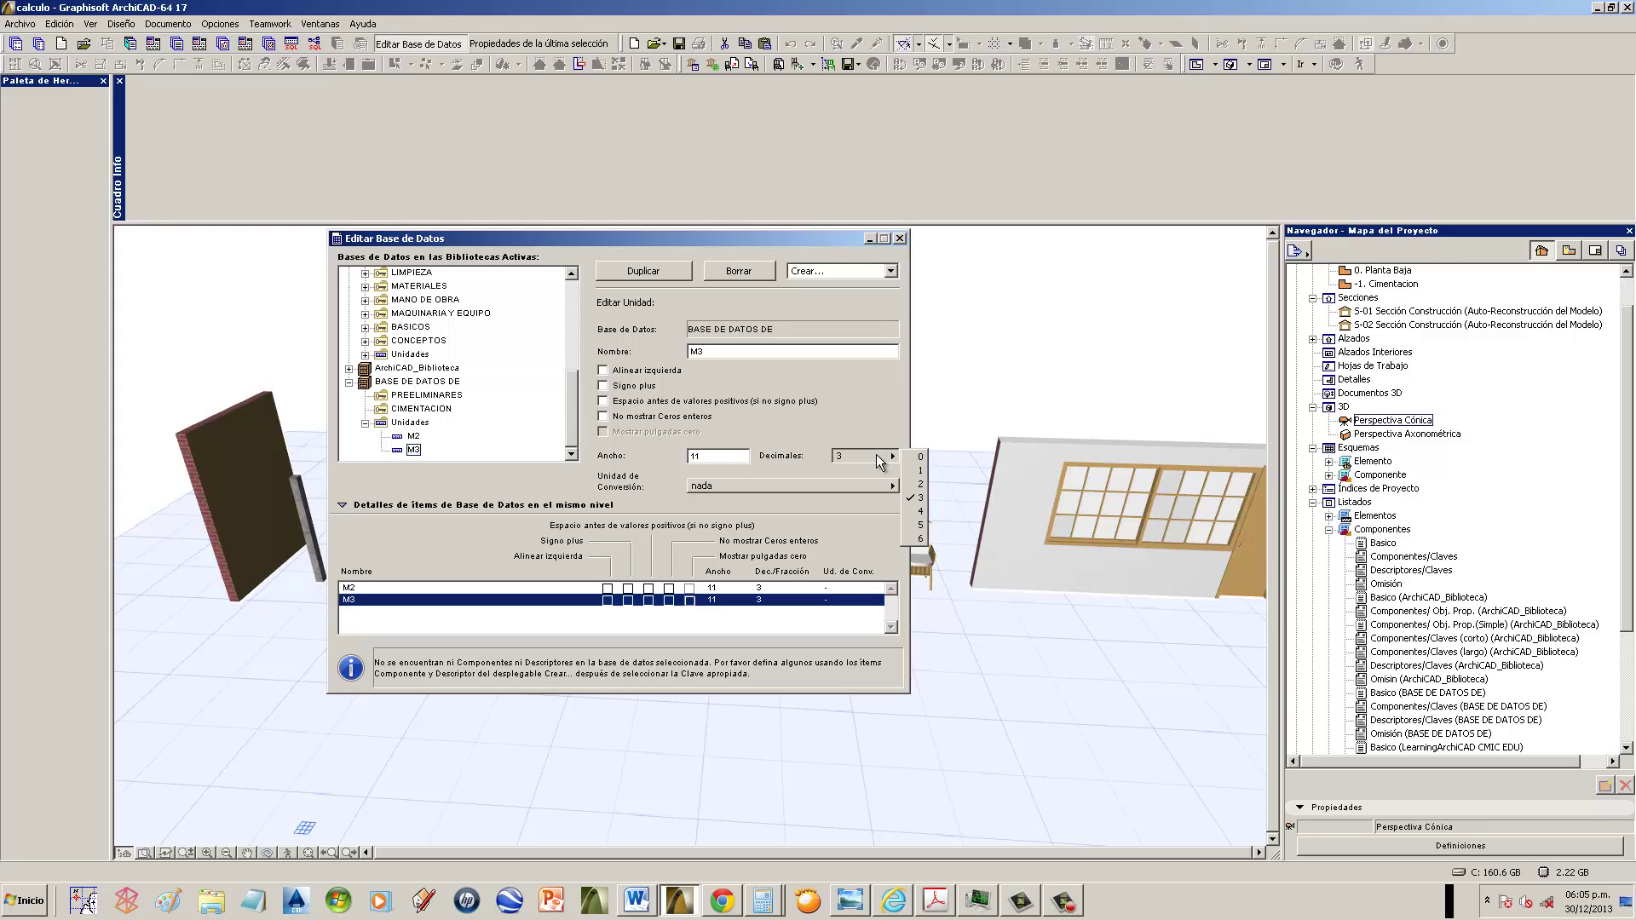
{"action": "left_click", "coordinate": [843, 409]}
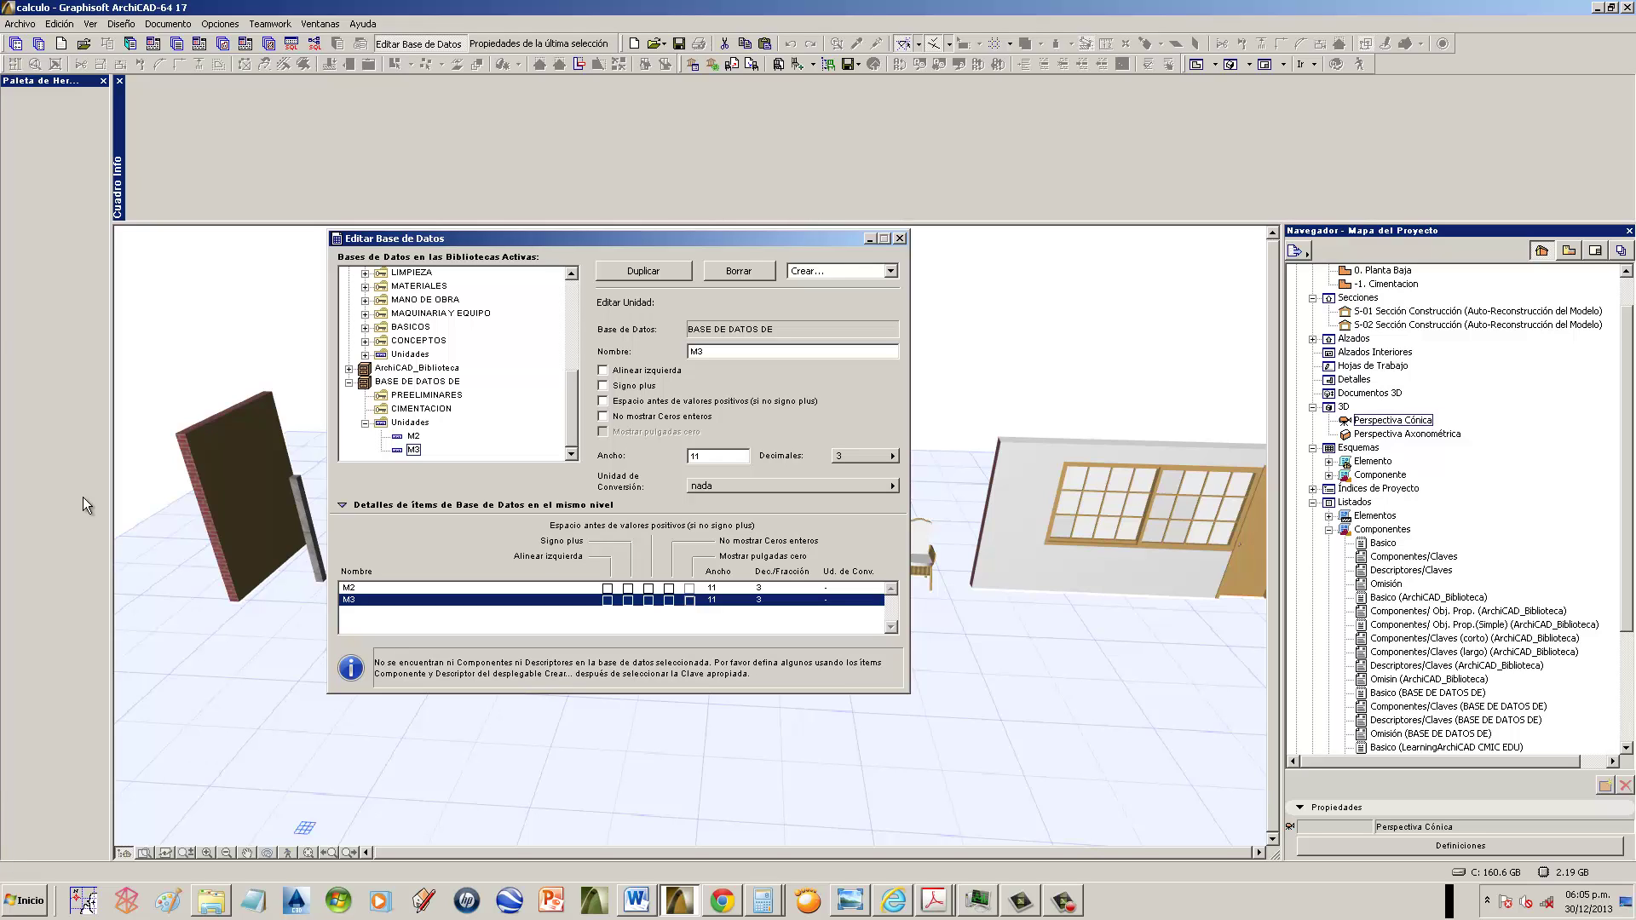
- Switch to Espacios-2013.pdf in Adobe Acrobat Pro and examine the decimal places of the labour quantities on page 16
{"action": "key", "text": "alt+Tab"}
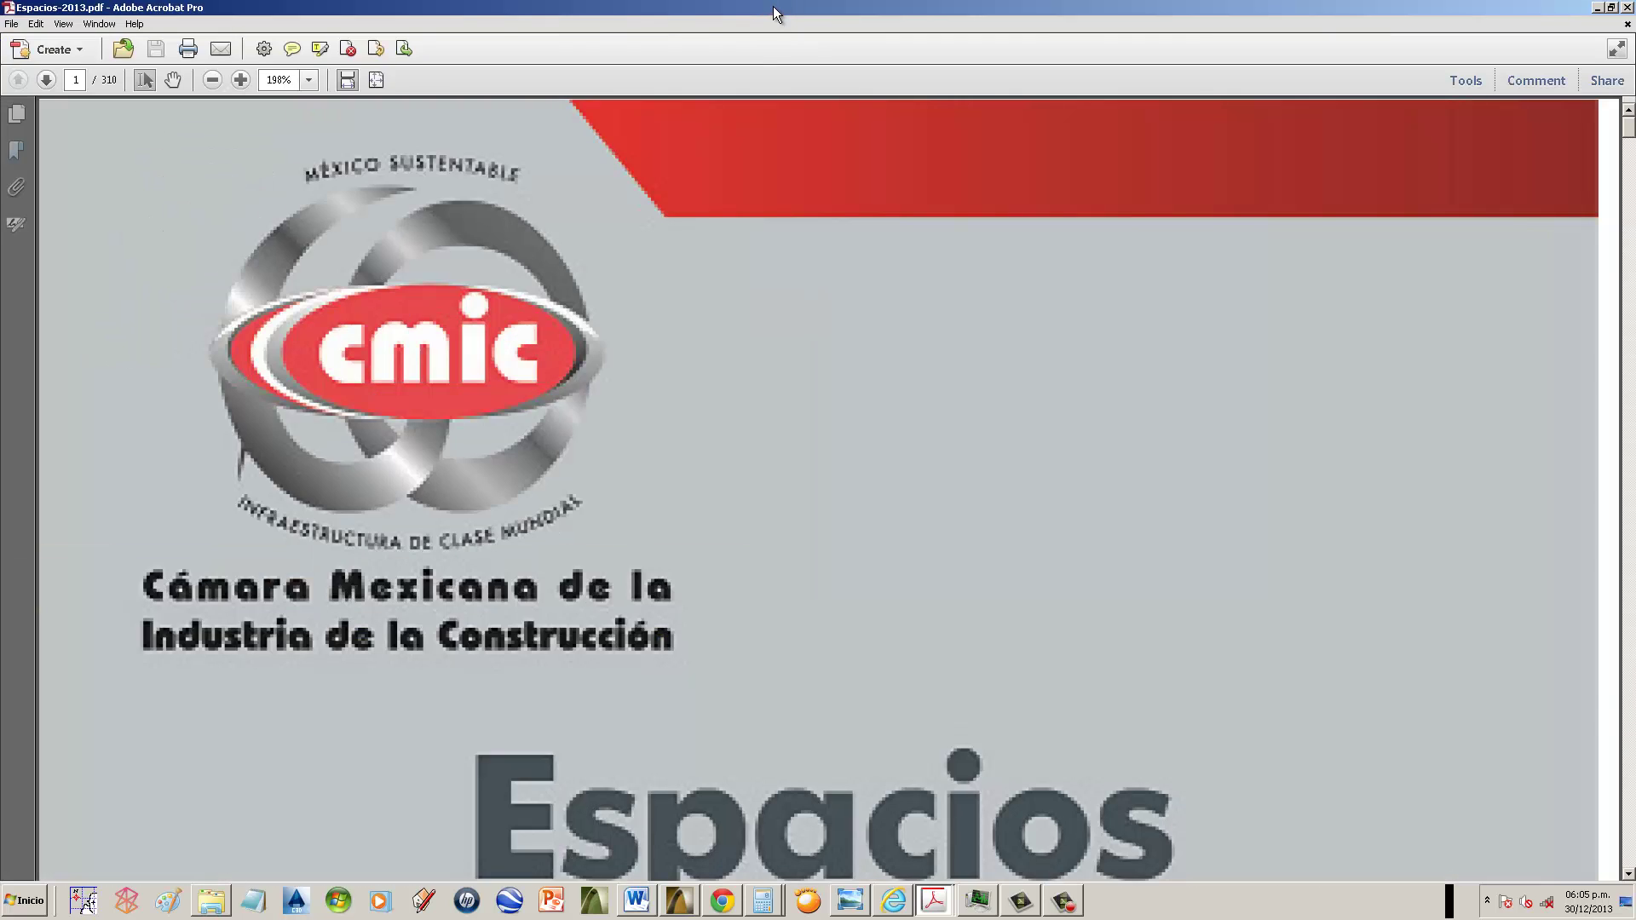
{"action": "double_click", "coordinate": [774, 7]}
{"action": "left_click_drag", "start_coordinate": [798, 109], "coordinate": [386, 26]}
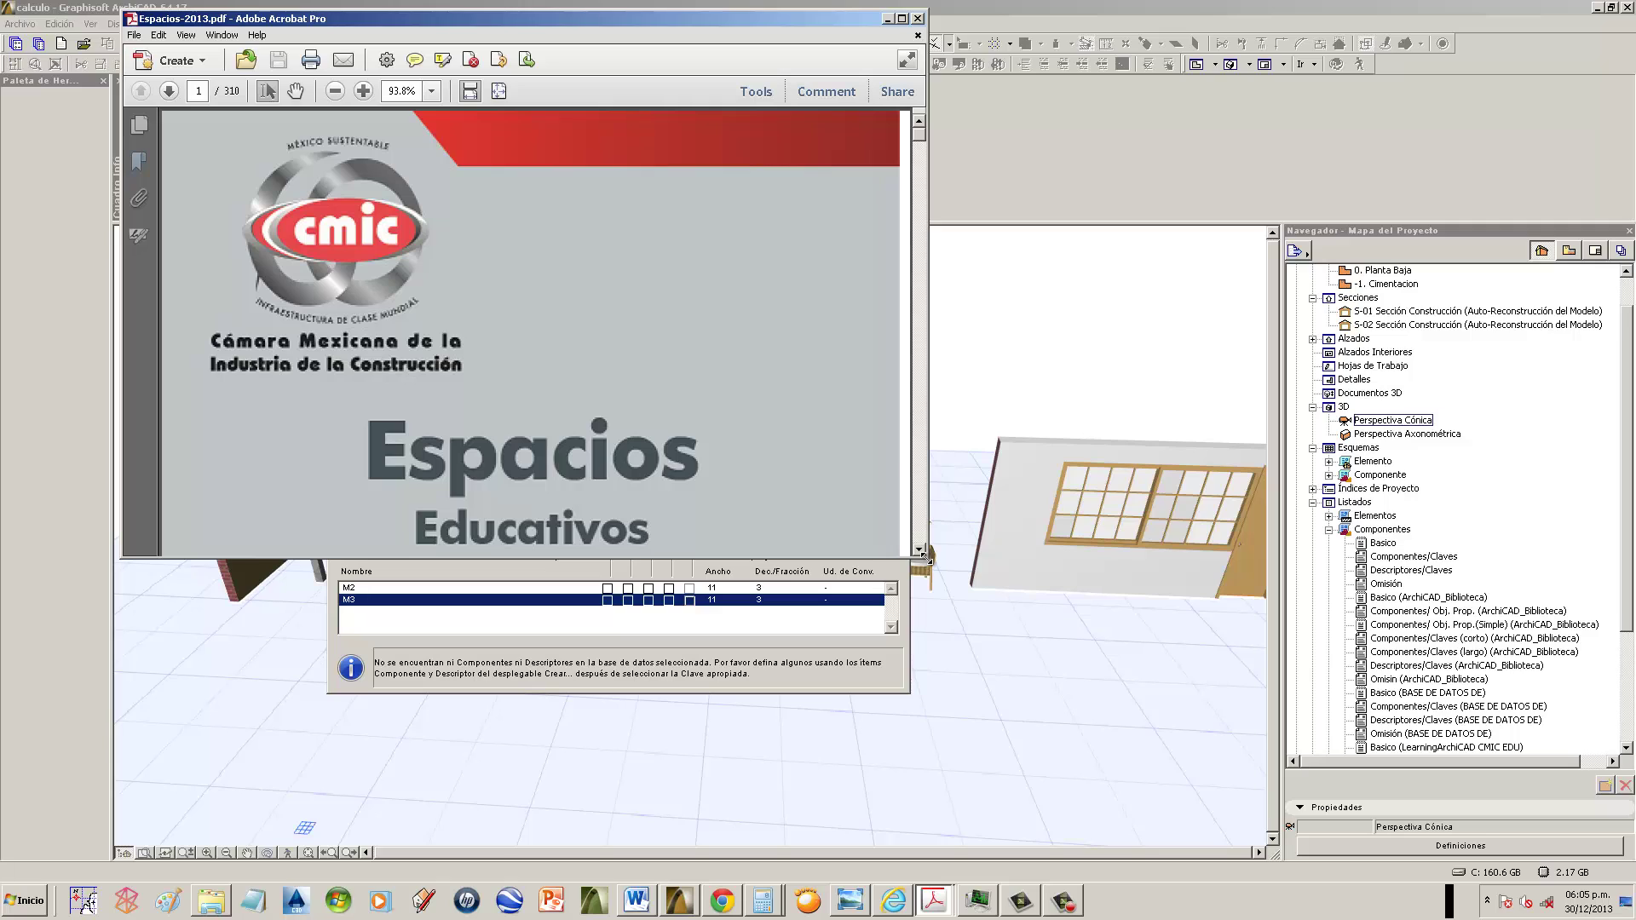
{"action": "left_click_drag", "start_coordinate": [927, 556], "coordinate": [1012, 801]}
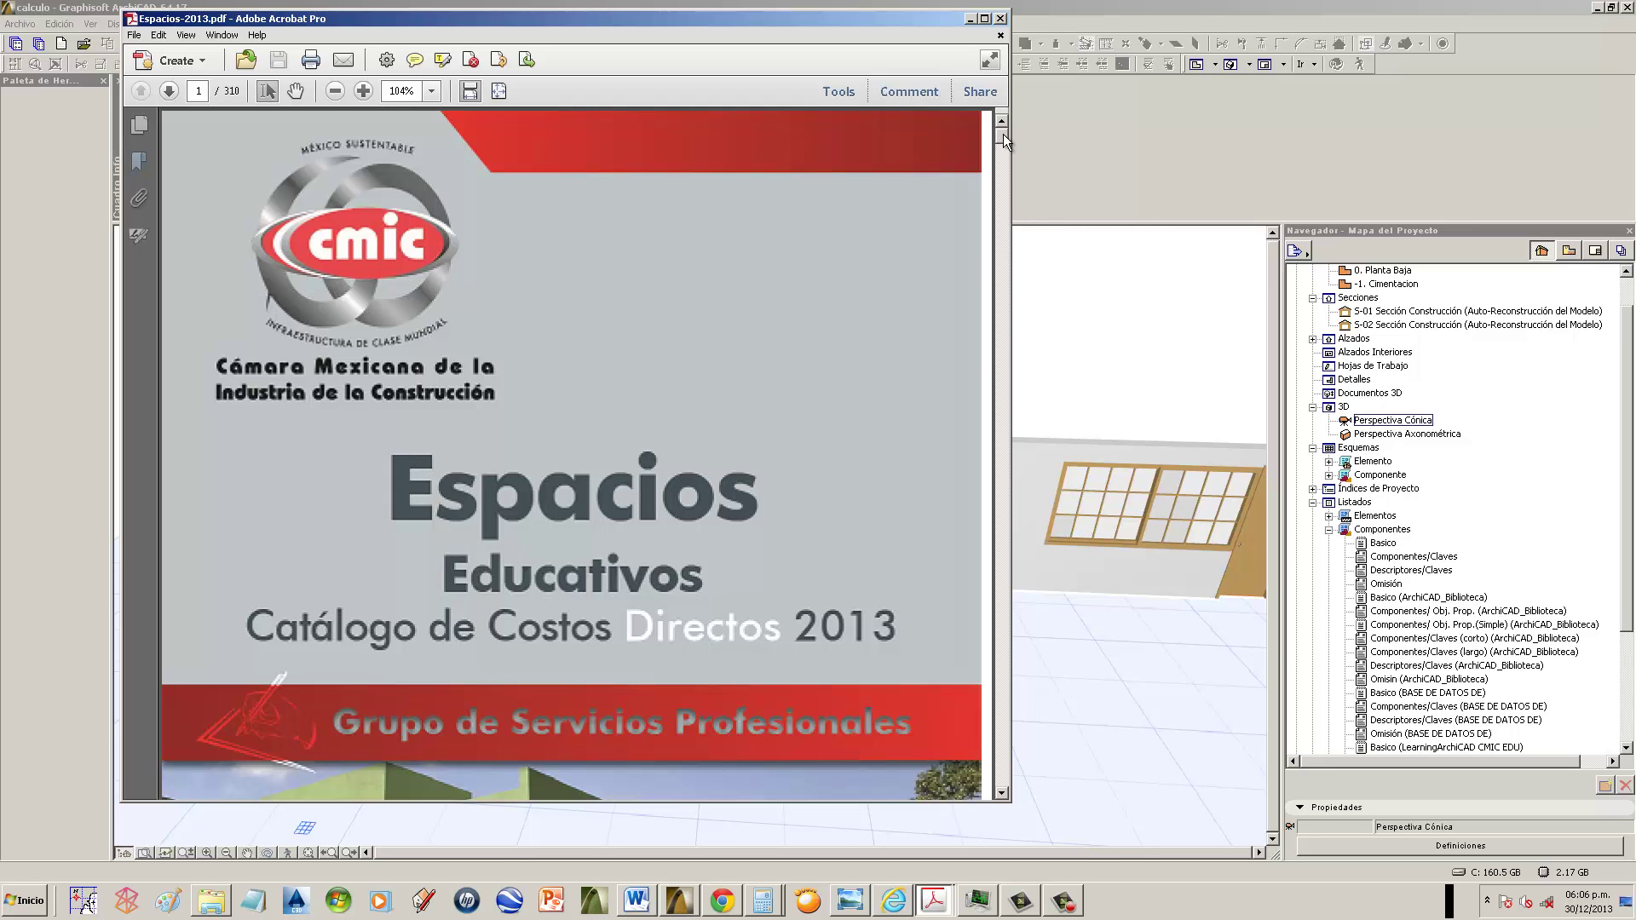
{"action": "left_click_drag", "start_coordinate": [1004, 135], "coordinate": [999, 167]}
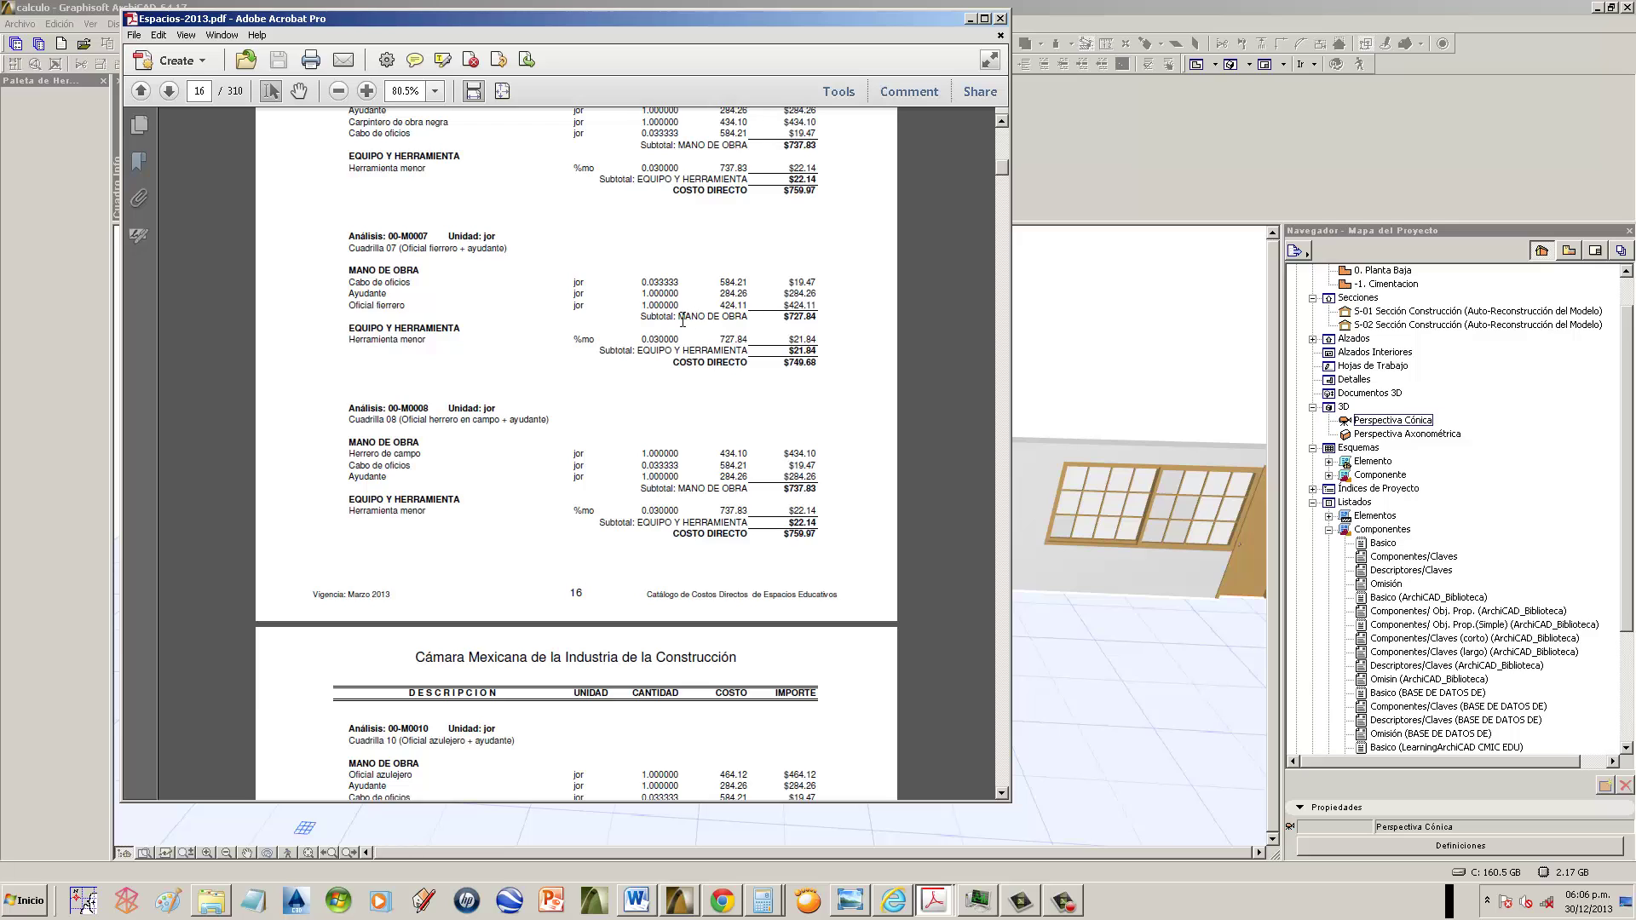
{"action": "scroll", "coordinate": [683, 321], "scroll_direction": "up", "scroll_amount": 2}
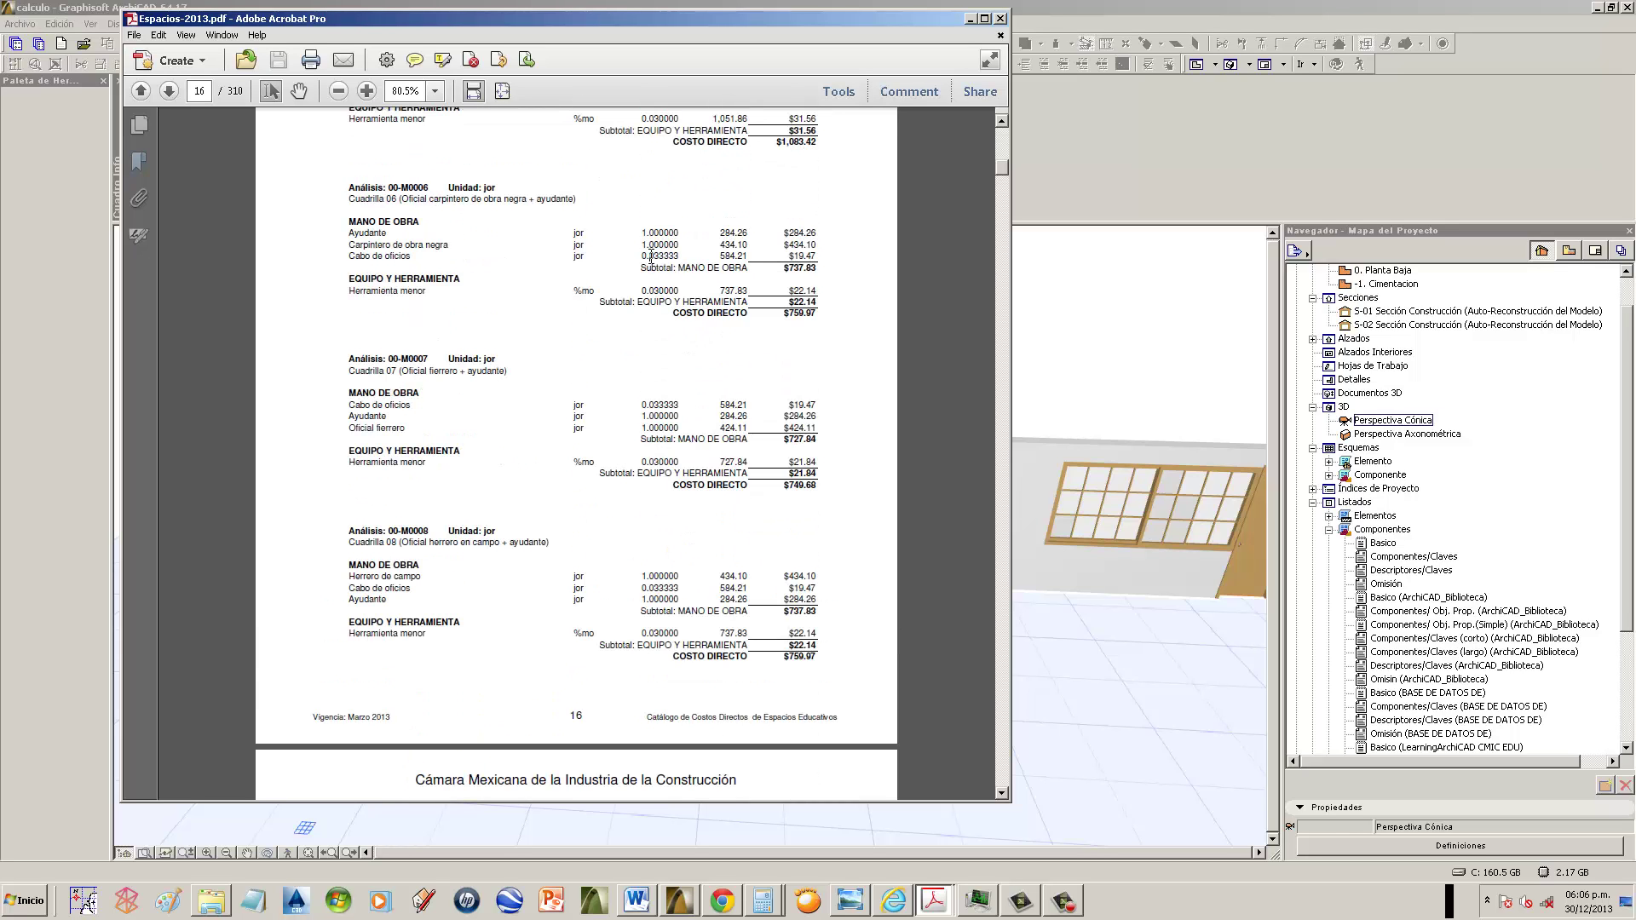
{"action": "left_click_drag", "start_coordinate": [649, 256], "coordinate": [678, 251]}
{"action": "scroll", "coordinate": [687, 372], "scroll_direction": "up", "scroll_amount": 4}
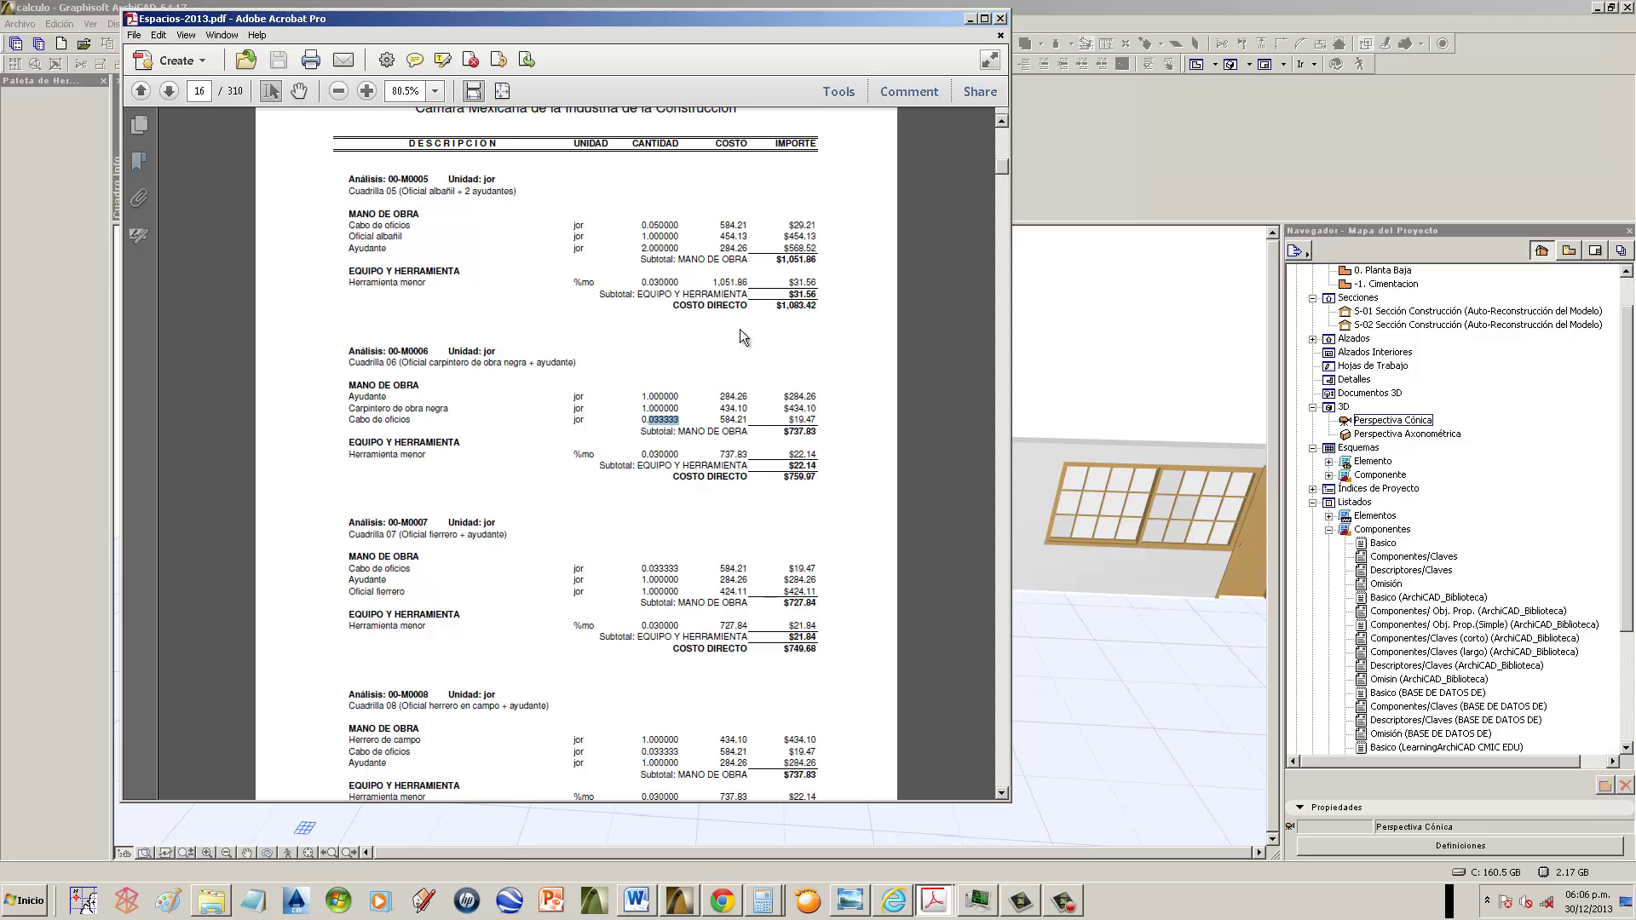
{"action": "left_click", "coordinate": [970, 18]}
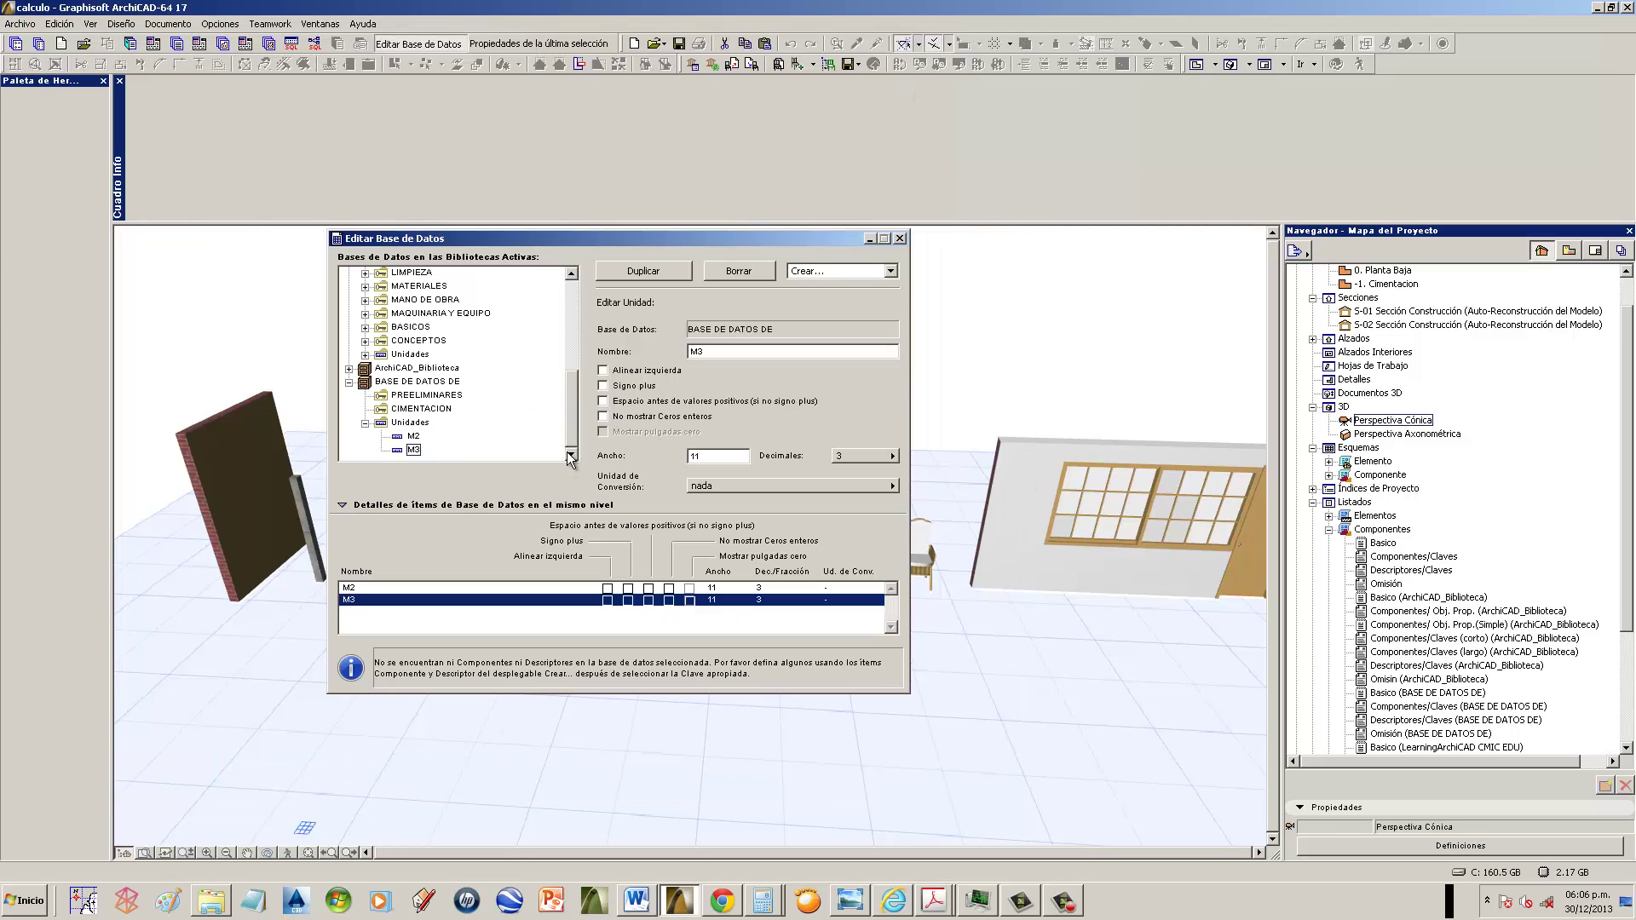
- Set the decimals of the M3 and M2 units in BASE DE DATOS DE to 6
{"action": "left_click", "coordinate": [414, 450]}
{"action": "left_click", "coordinate": [867, 455]}
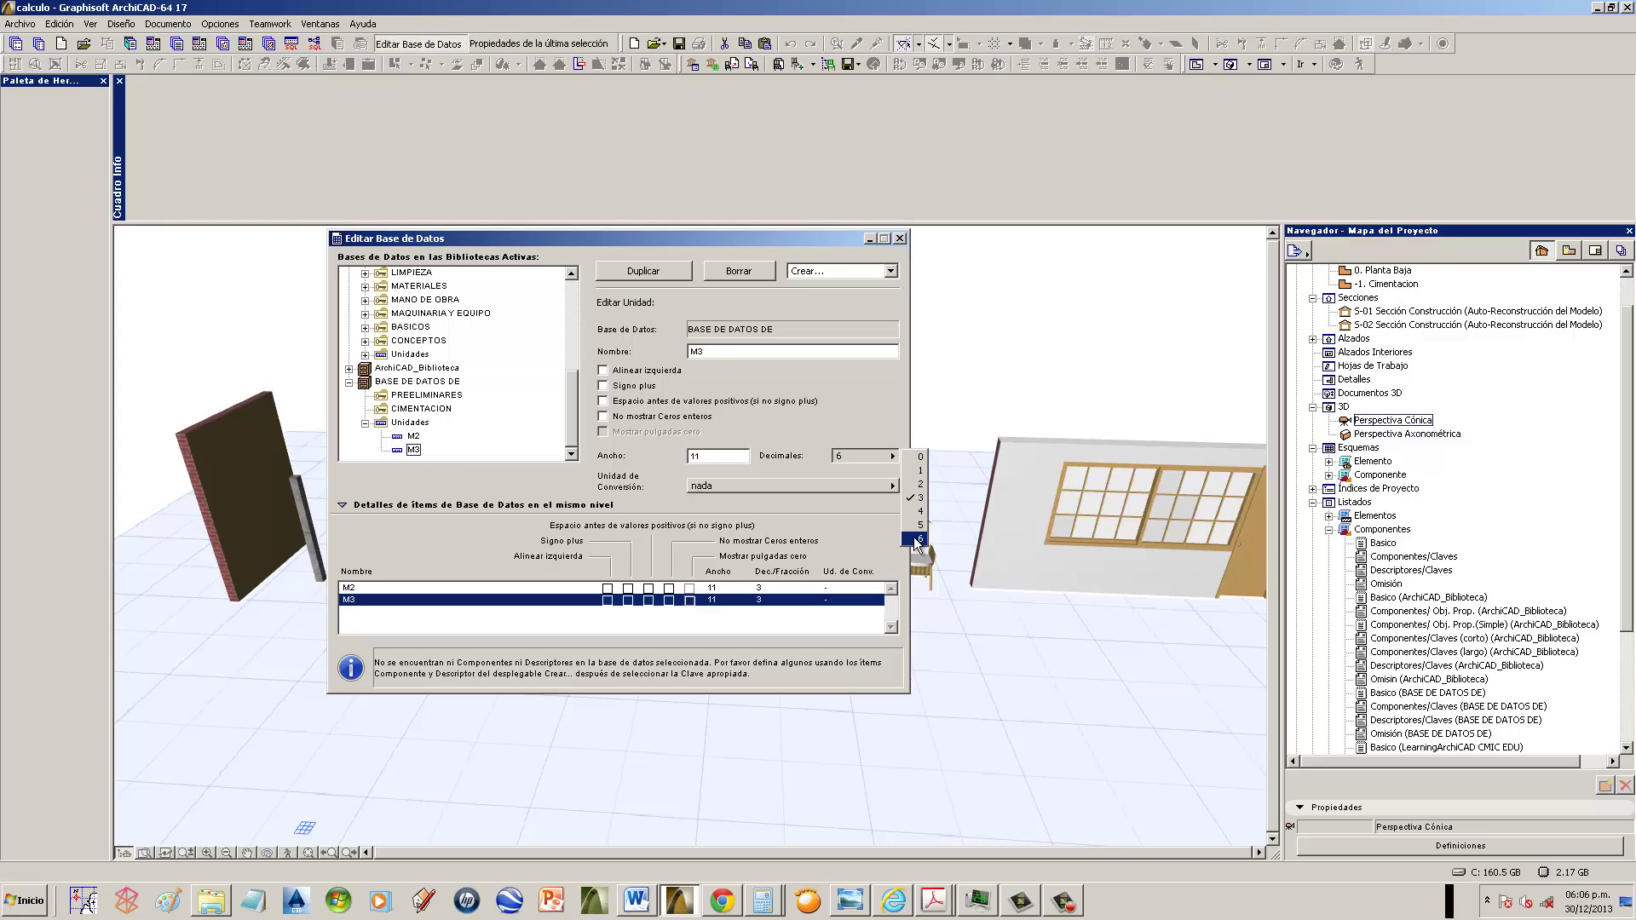
{"action": "left_click", "coordinate": [913, 537]}
{"action": "left_click", "coordinate": [413, 437]}
{"action": "left_click", "coordinate": [890, 456]}
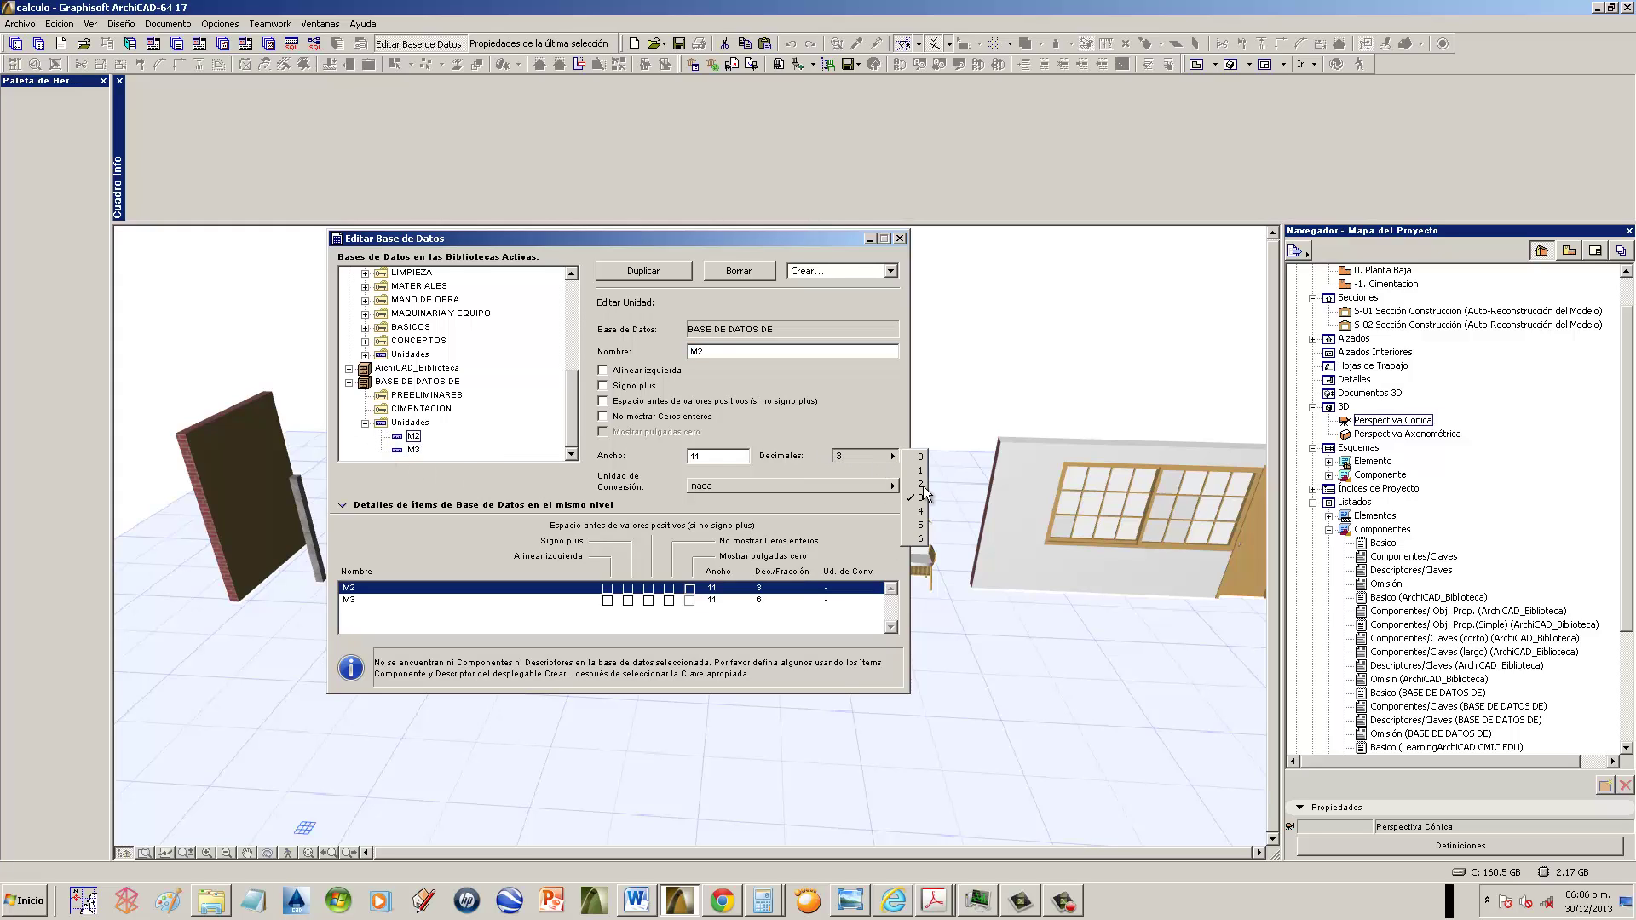
{"action": "left_click", "coordinate": [923, 539]}
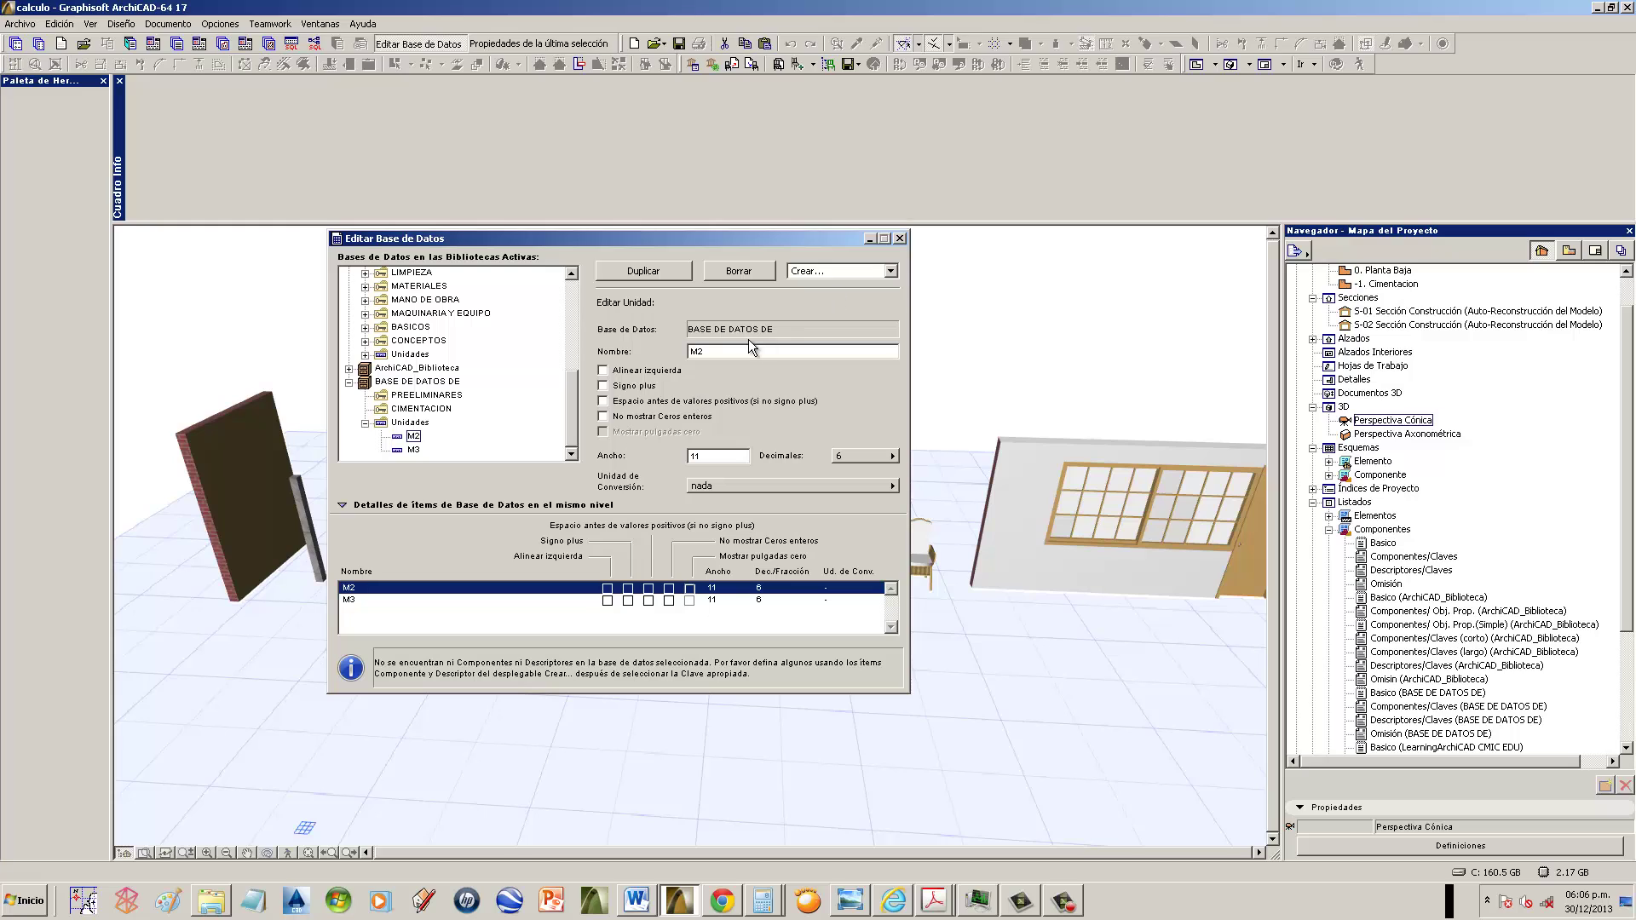
- Create a component (Componente) under the PREELIMINARES key of the BASE DE DATOS DE database
{"action": "left_click", "coordinate": [413, 423]}
{"action": "left_click", "coordinate": [415, 438]}
{"action": "left_click", "coordinate": [421, 395]}
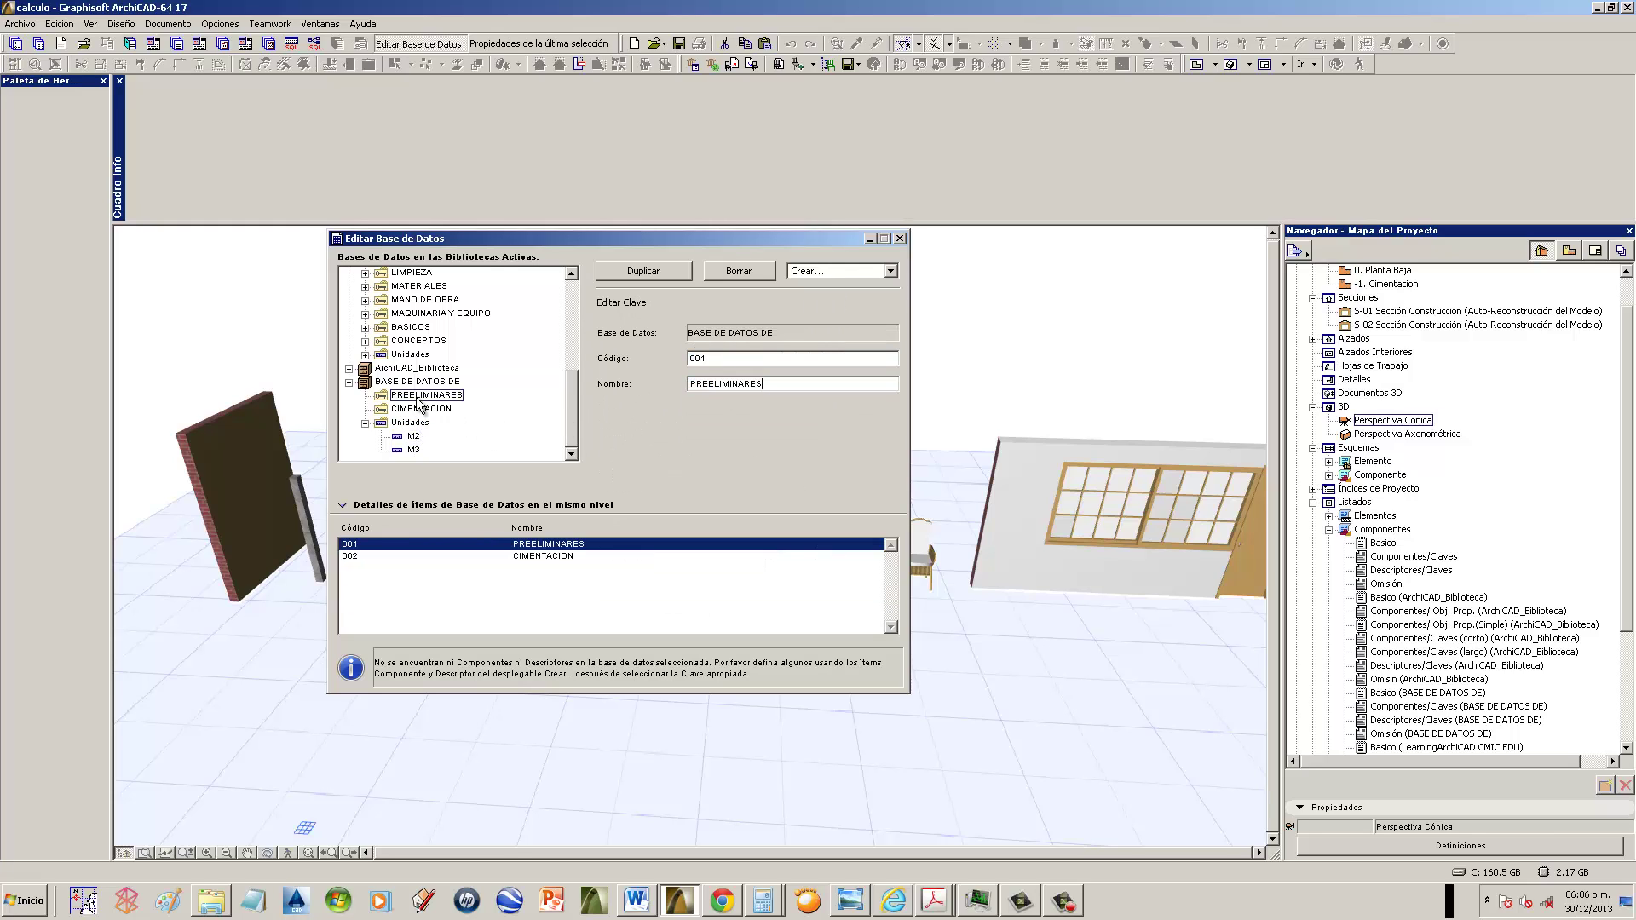
{"action": "left_click", "coordinate": [365, 423]}
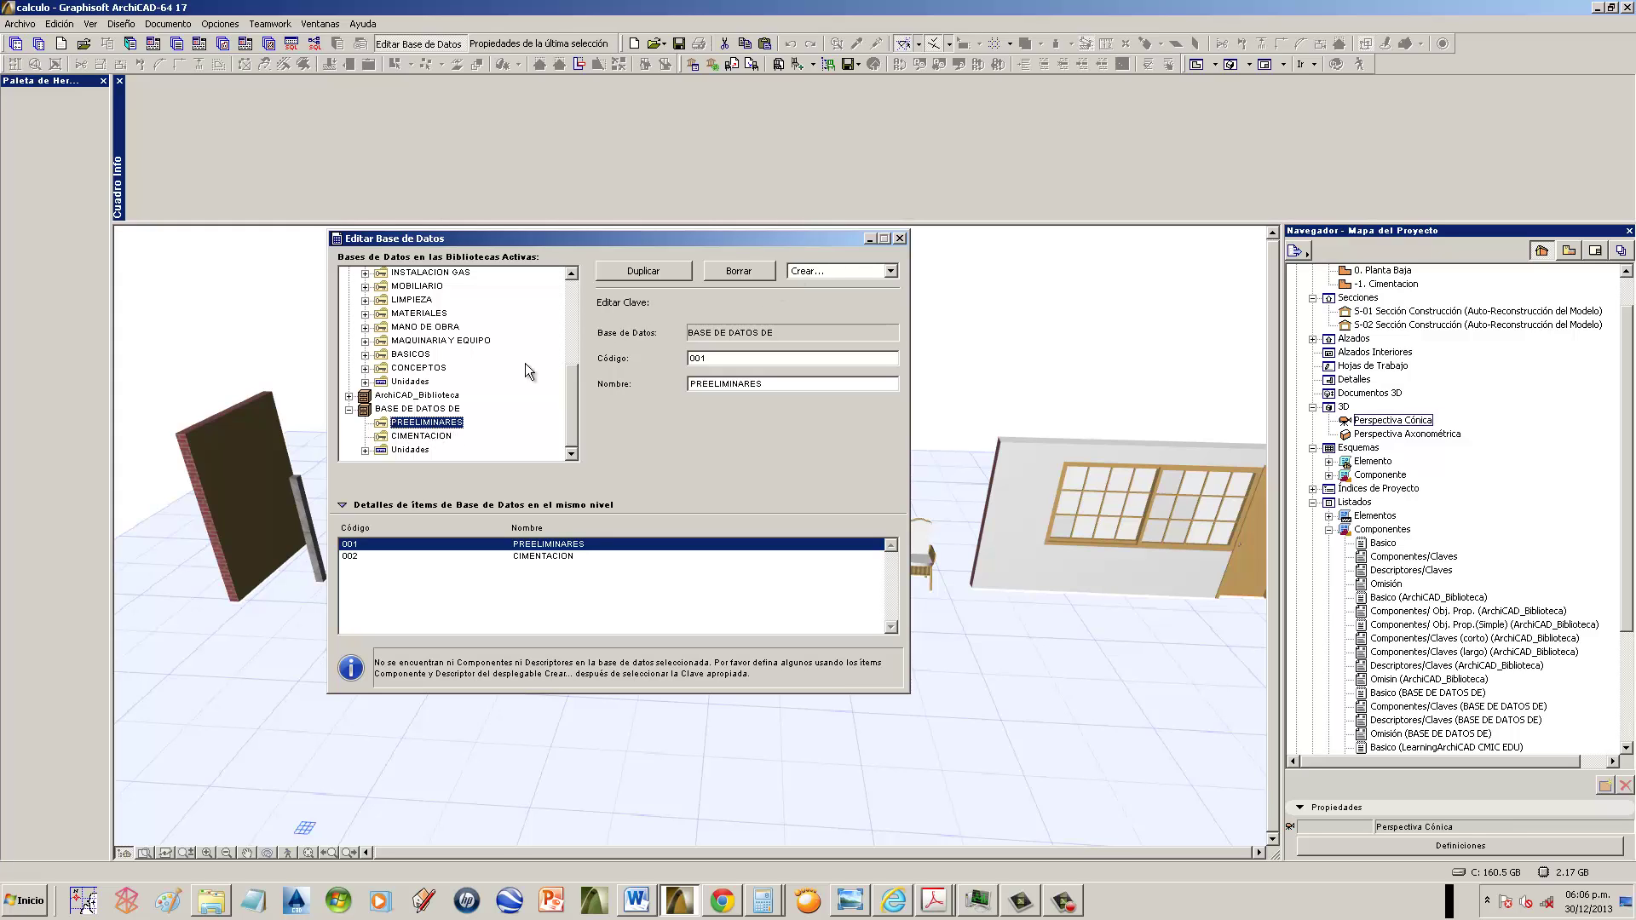
{"action": "left_click", "coordinate": [875, 277]}
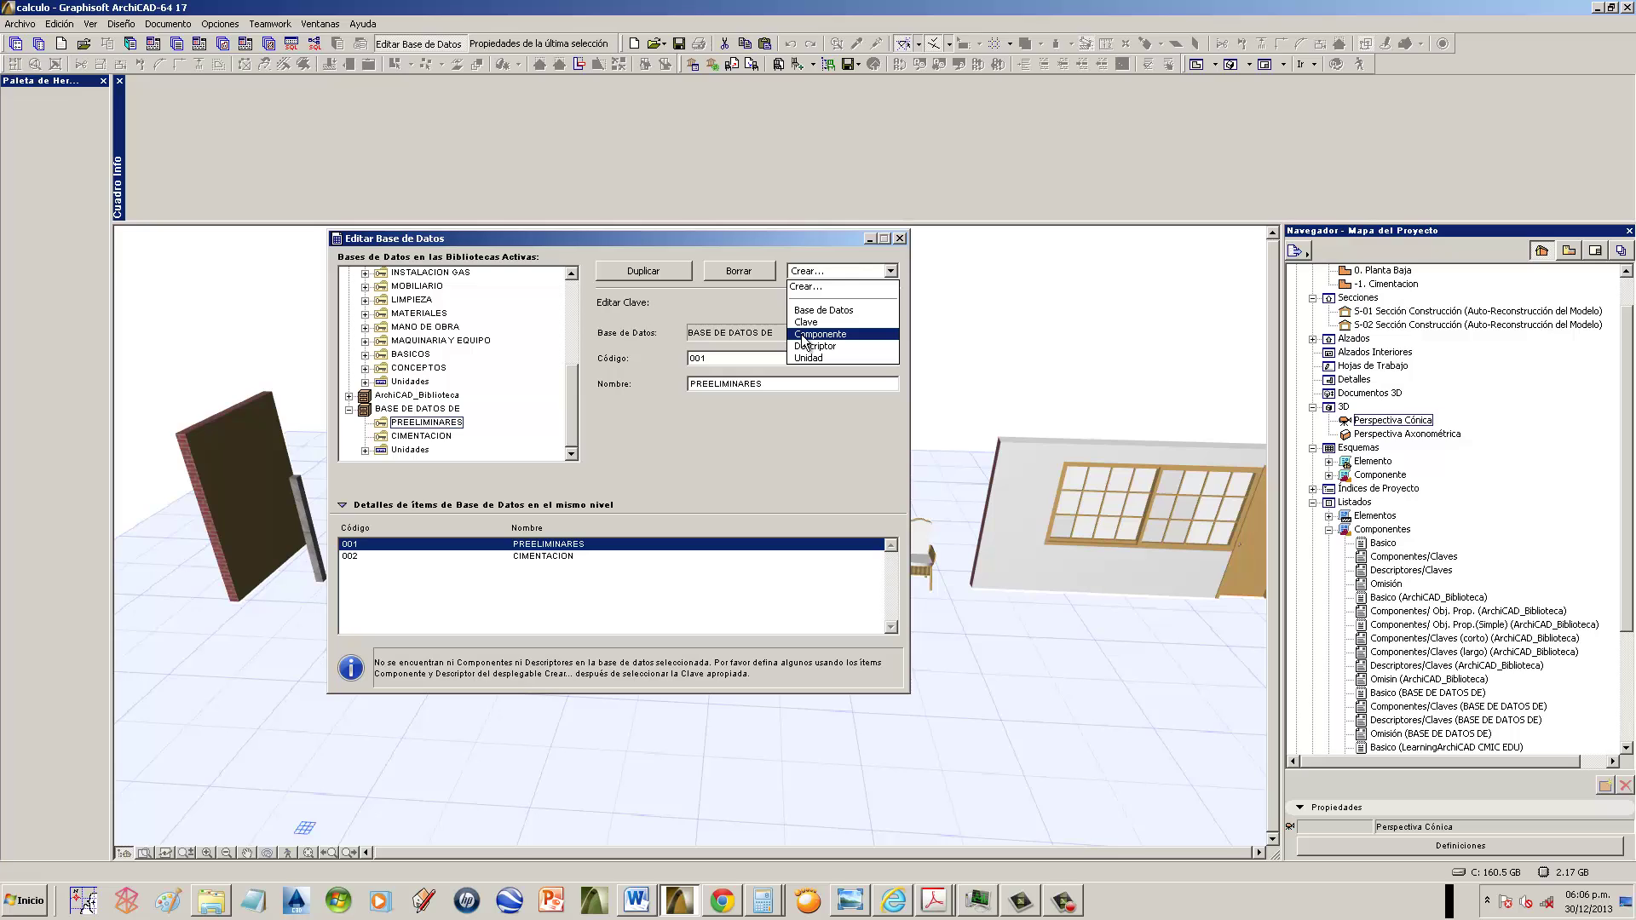
{"action": "left_click", "coordinate": [848, 334]}
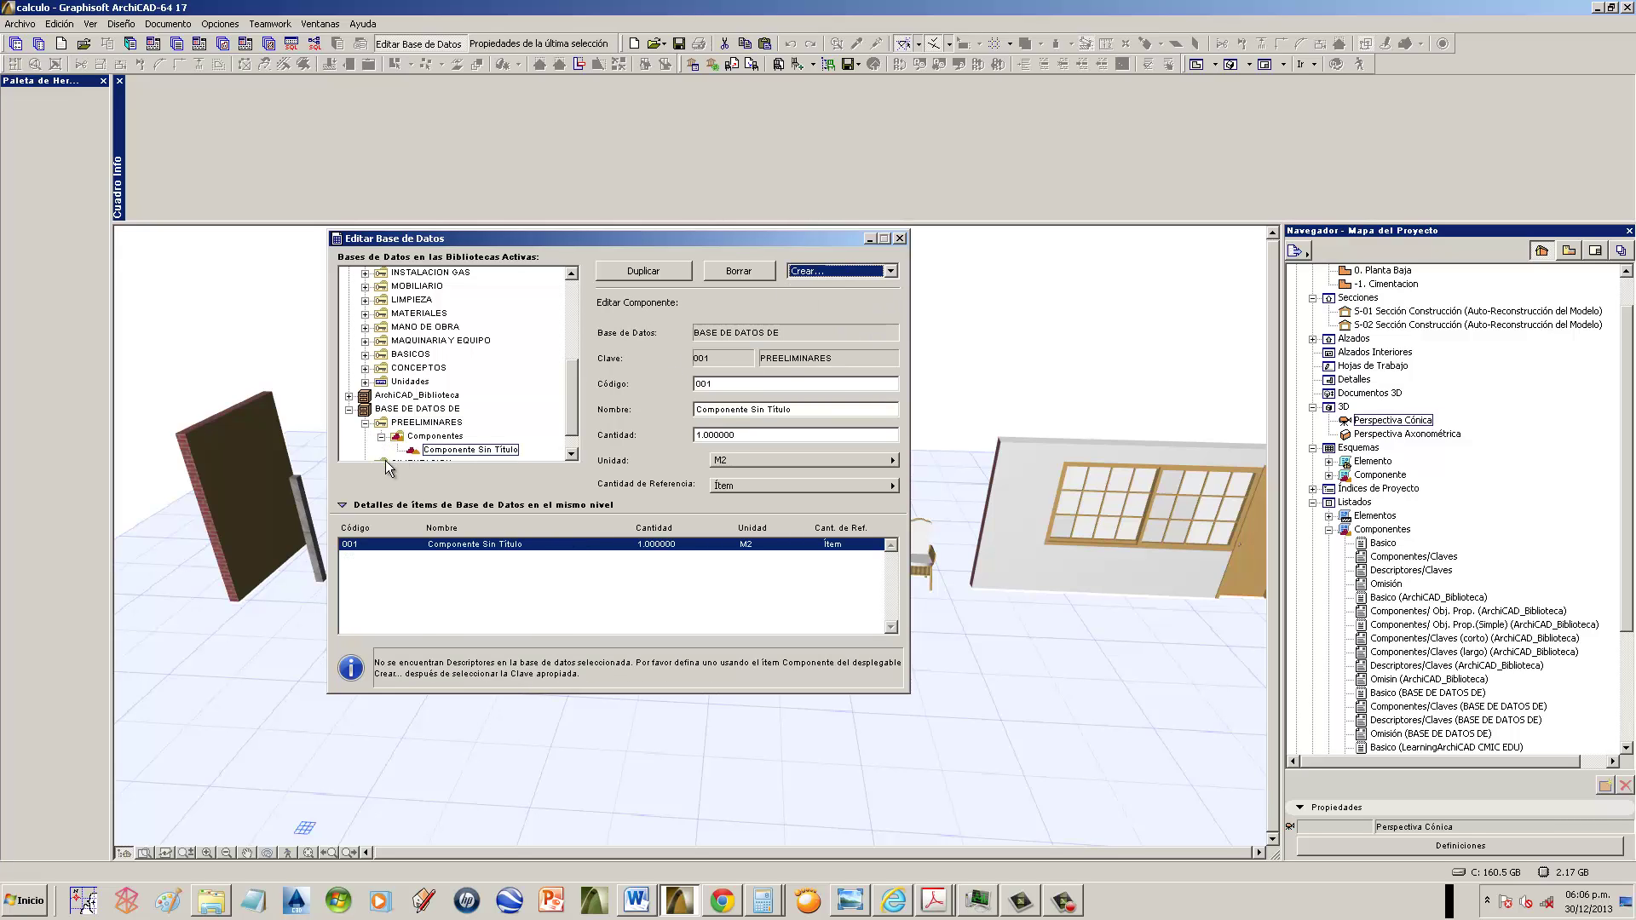
{"action": "left_click_drag", "start_coordinate": [570, 397], "coordinate": [574, 411]}
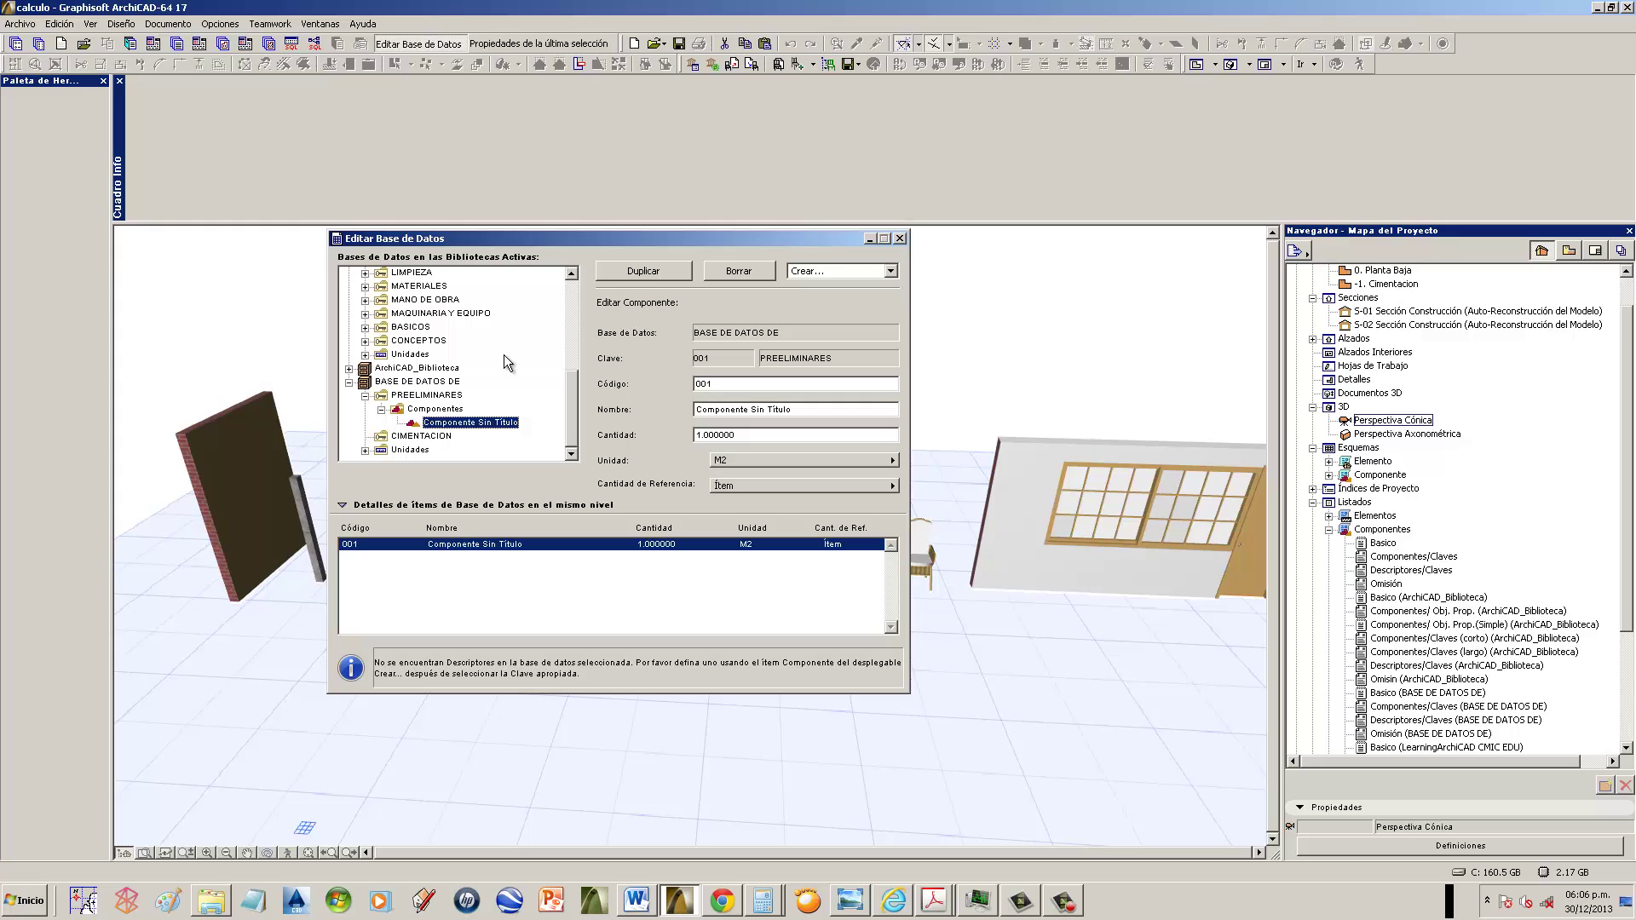
- Examine the components of the Elementos Metálicos key in the ArchiCAD_Biblioteca database as a reference
{"action": "left_click", "coordinate": [350, 367]}
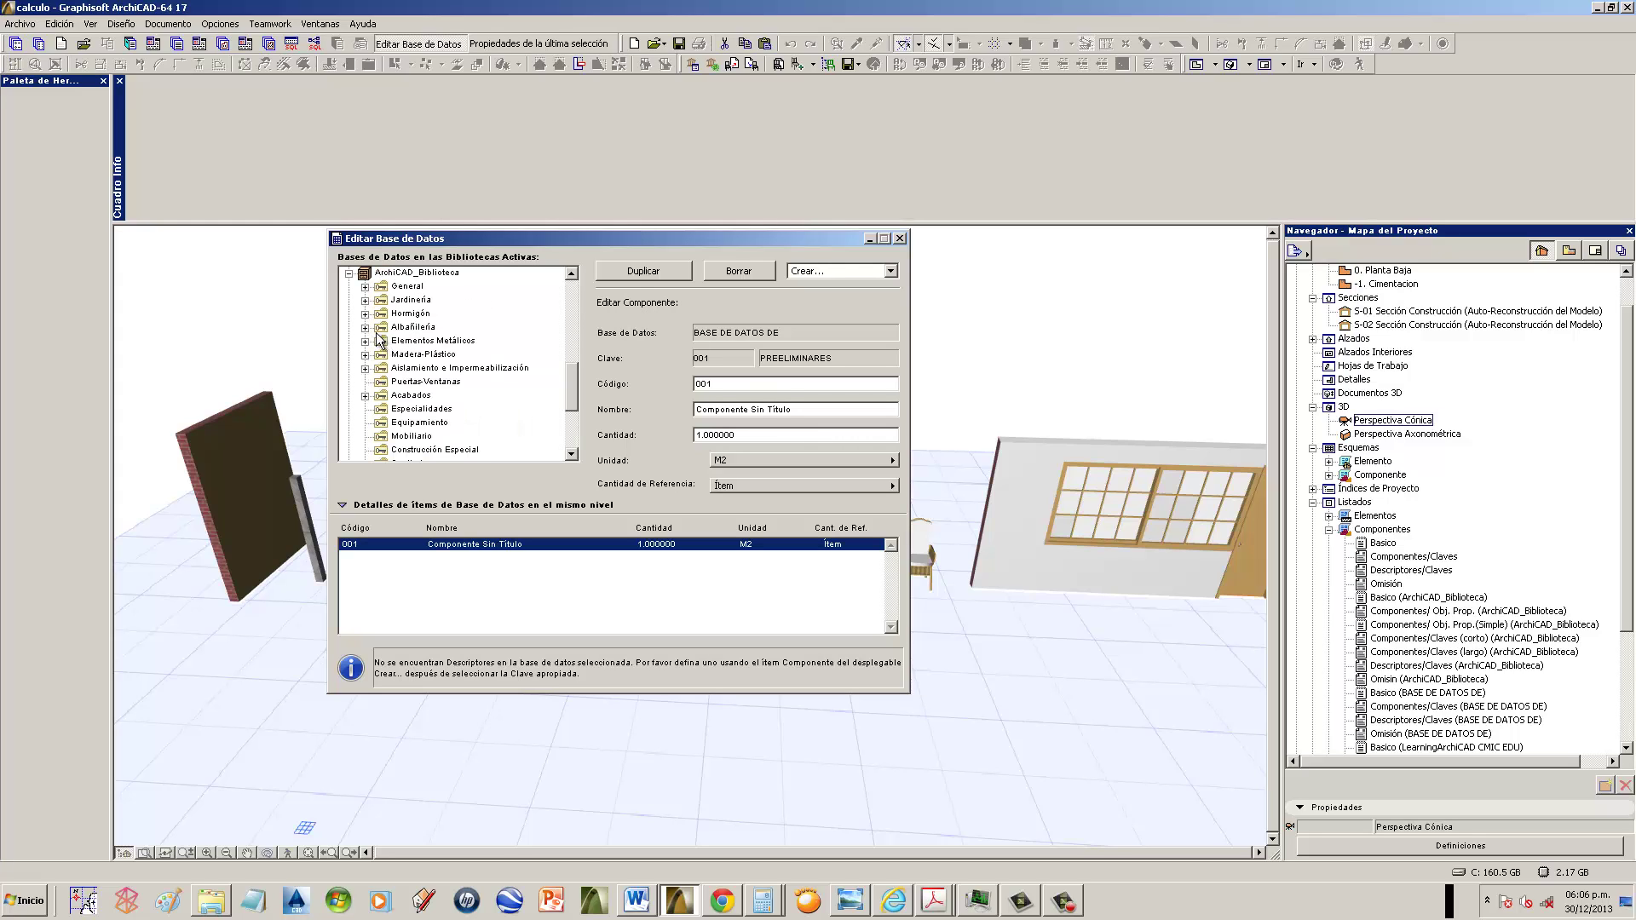
{"action": "left_click", "coordinate": [364, 341]}
{"action": "left_click", "coordinate": [381, 354]}
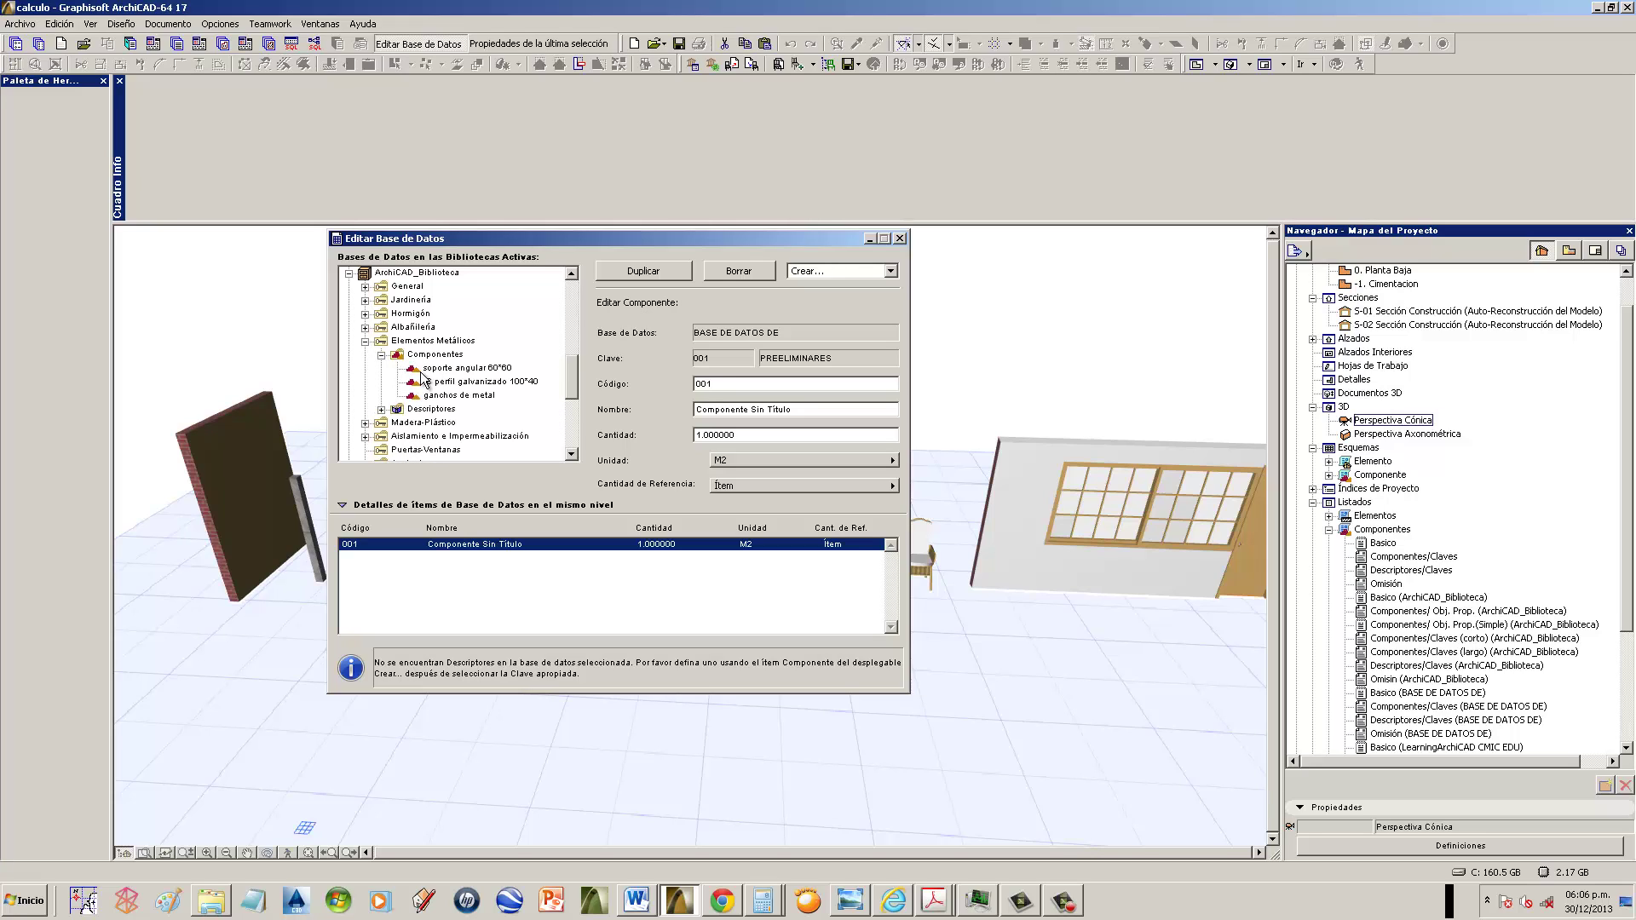
{"action": "left_click", "coordinate": [431, 369]}
{"action": "left_click", "coordinate": [440, 382]}
{"action": "left_click", "coordinate": [449, 395]}
{"action": "left_click", "coordinate": [365, 341]}
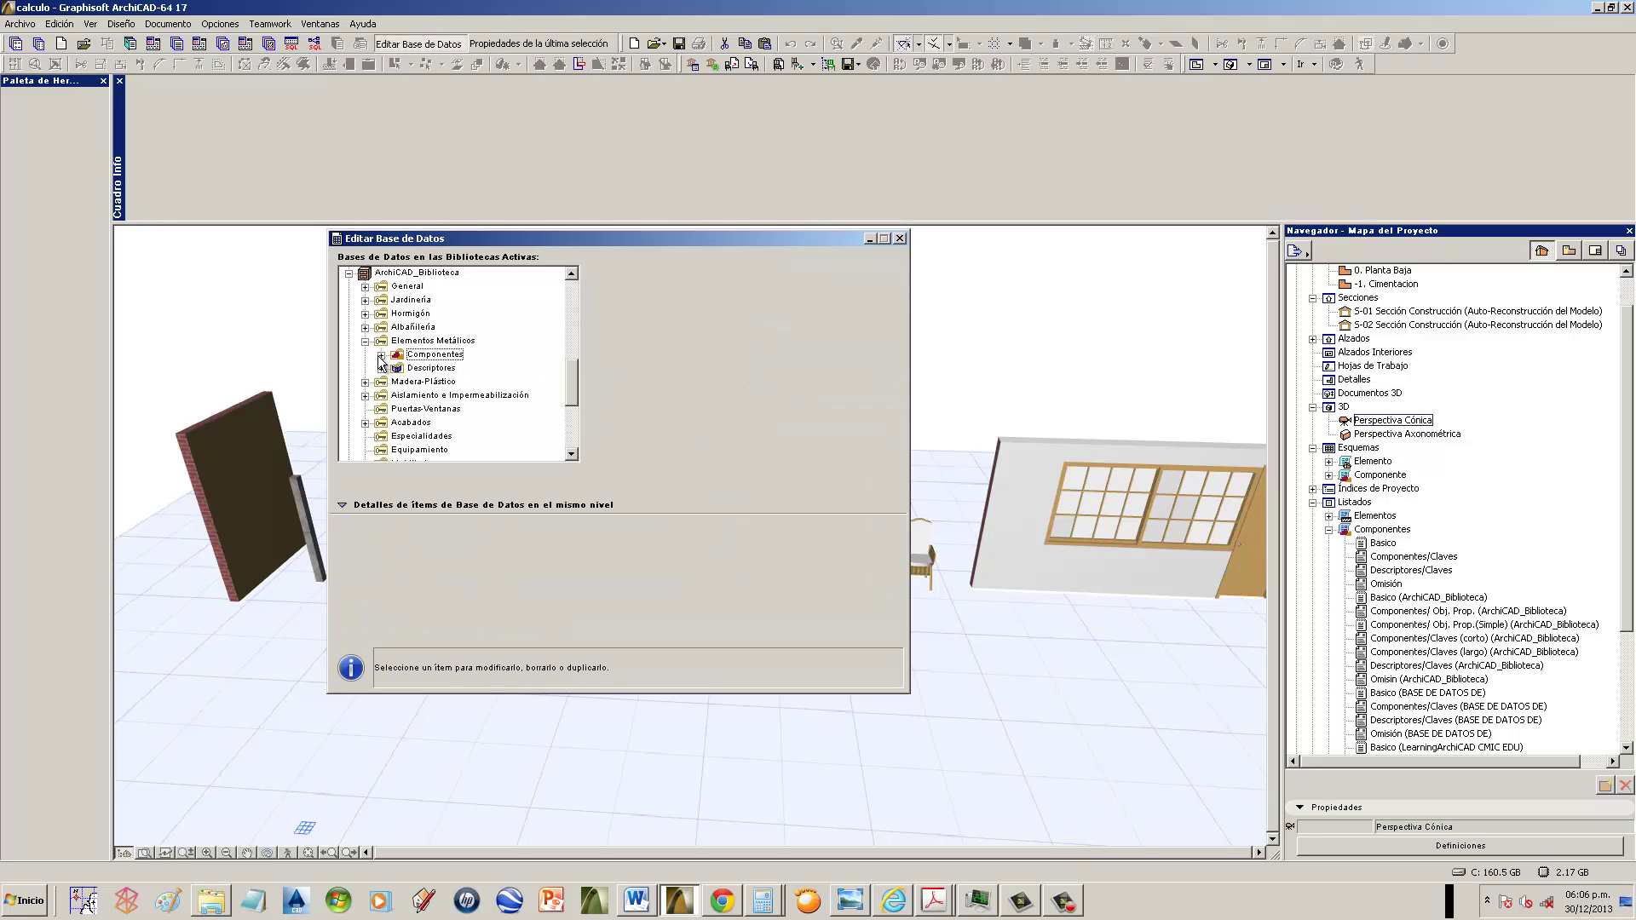
{"action": "left_click_drag", "start_coordinate": [573, 390], "coordinate": [576, 452]}
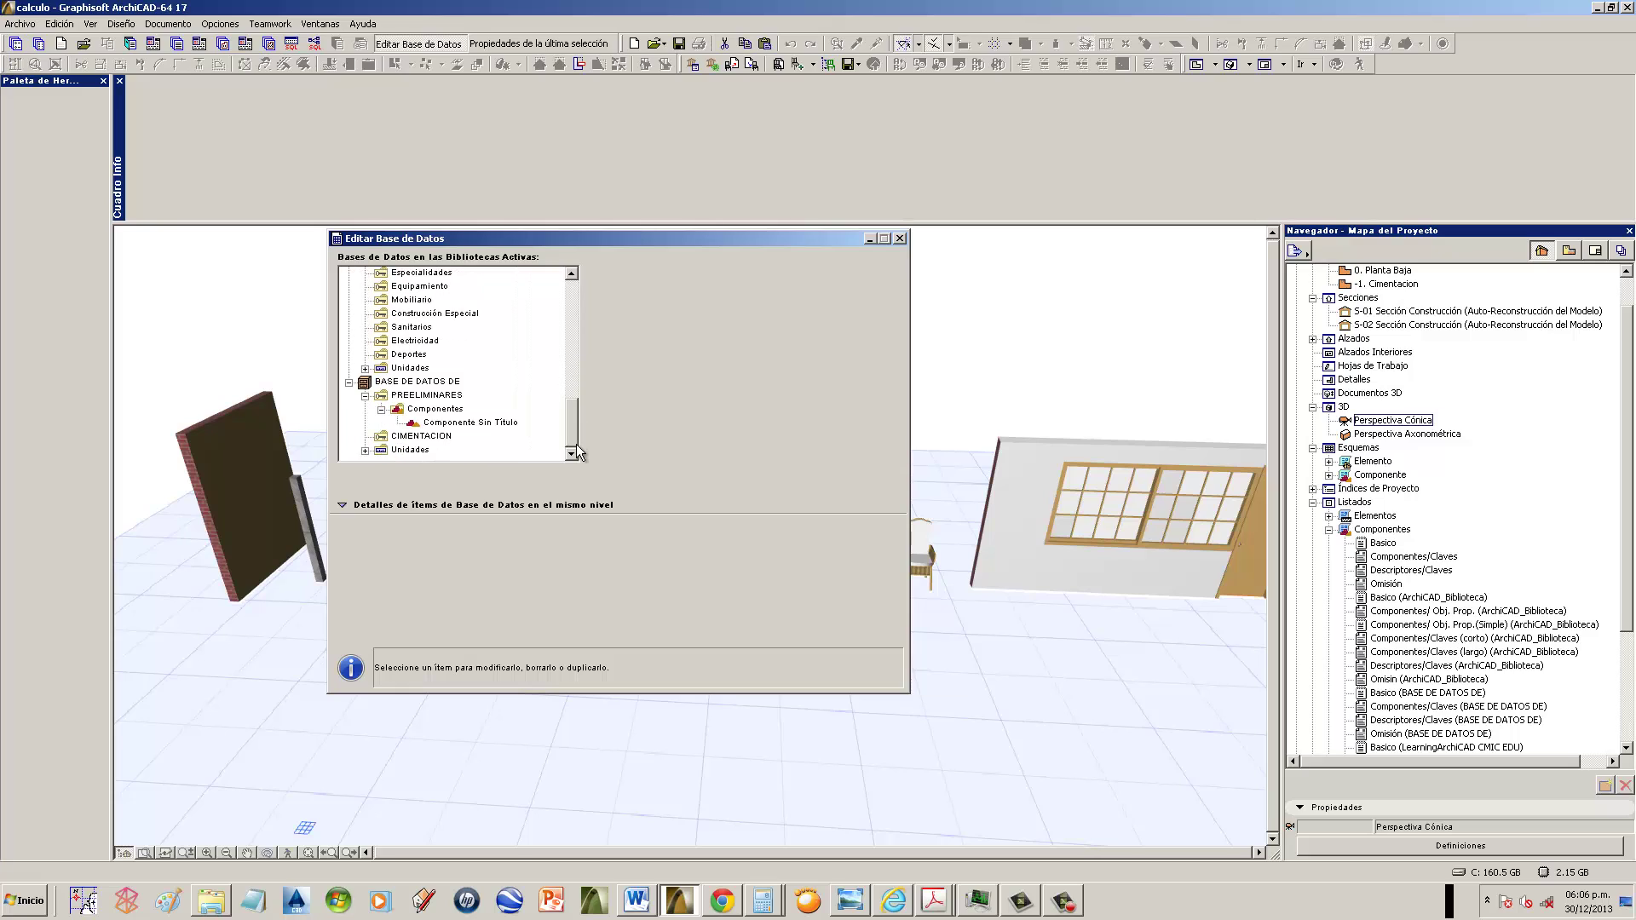
- Select the untitled component under the PREELIMINARES key and rename it TRAZO
{"action": "left_click", "coordinate": [383, 423]}
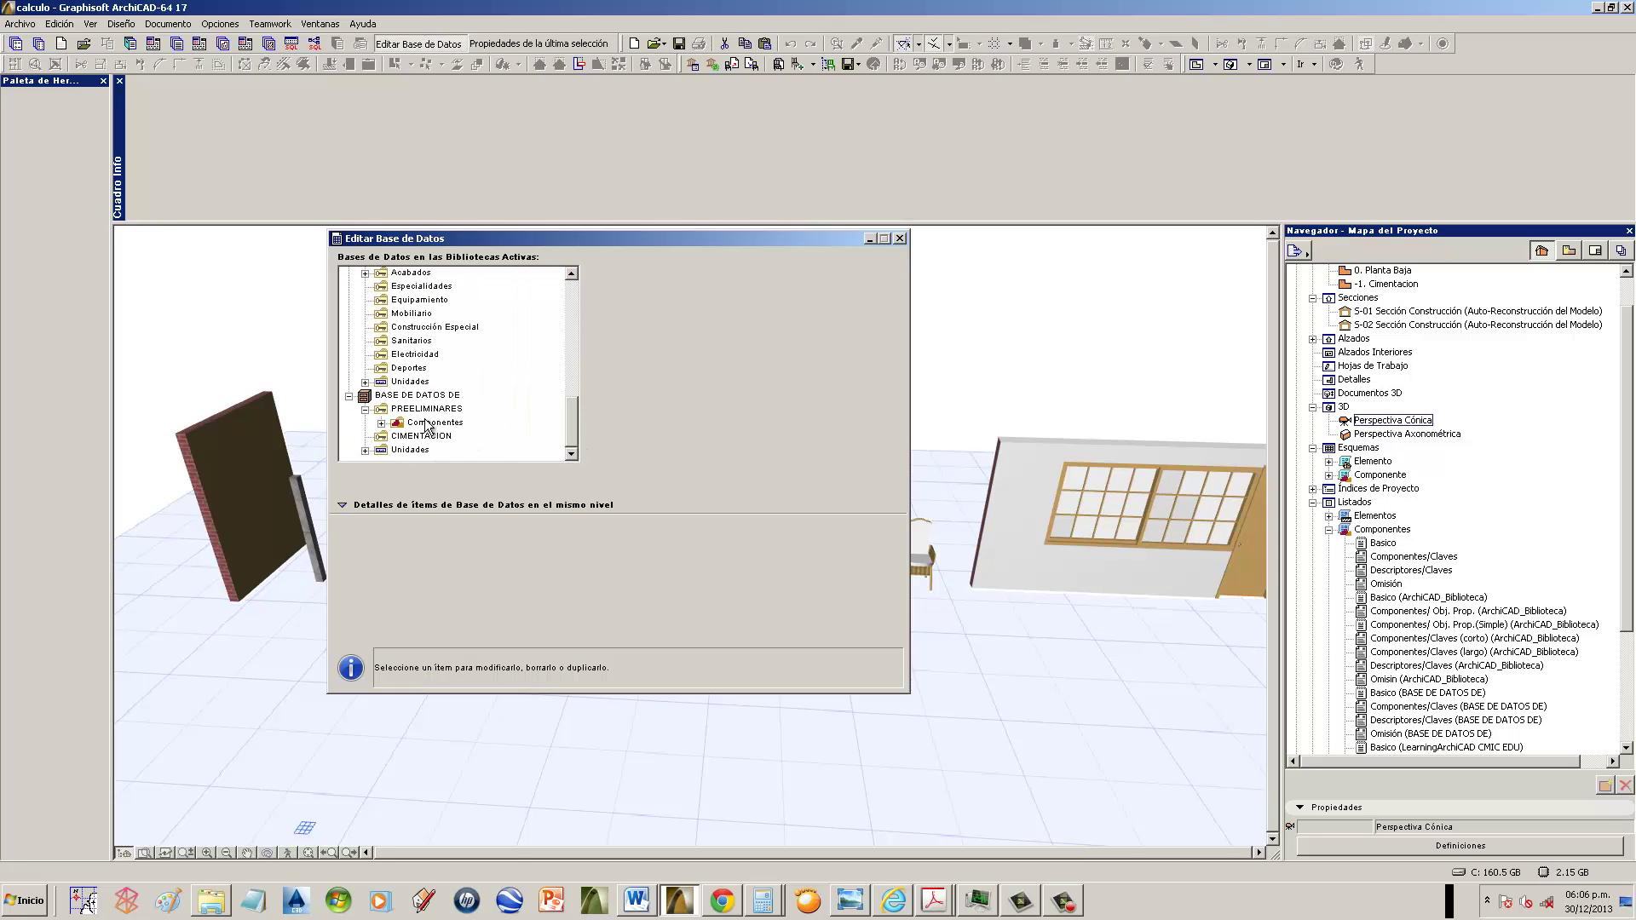
{"action": "left_click", "coordinate": [365, 409]}
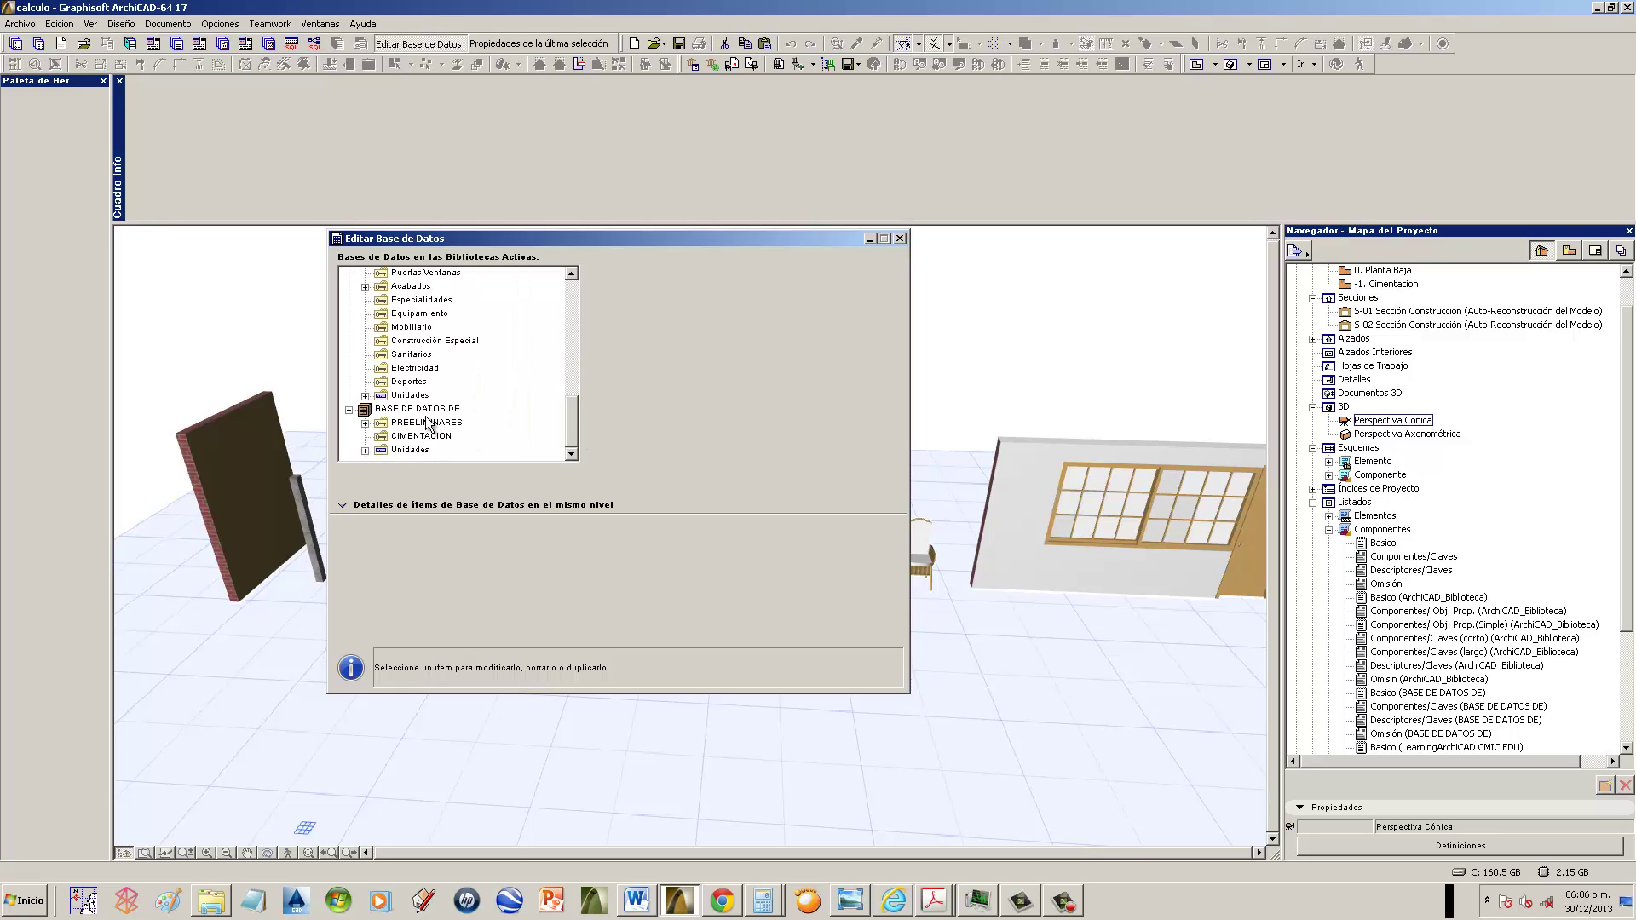
{"action": "left_click", "coordinate": [372, 422]}
{"action": "left_click", "coordinate": [367, 423]}
{"action": "left_click", "coordinate": [364, 422]}
{"action": "left_click", "coordinate": [381, 437]}
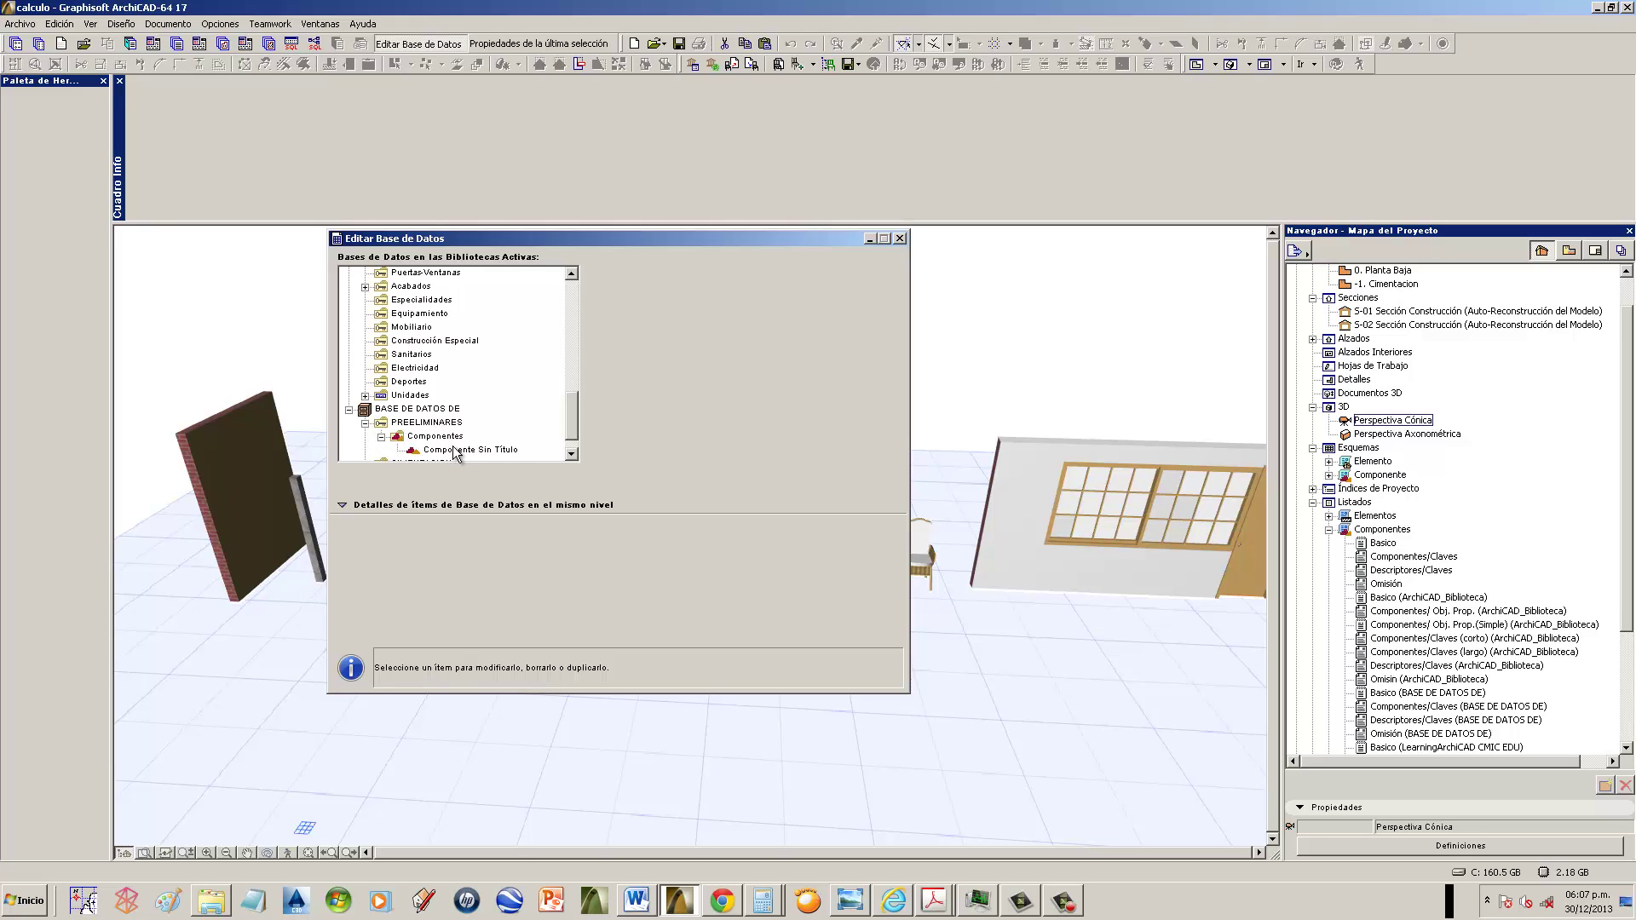
{"action": "left_click", "coordinate": [451, 450]}
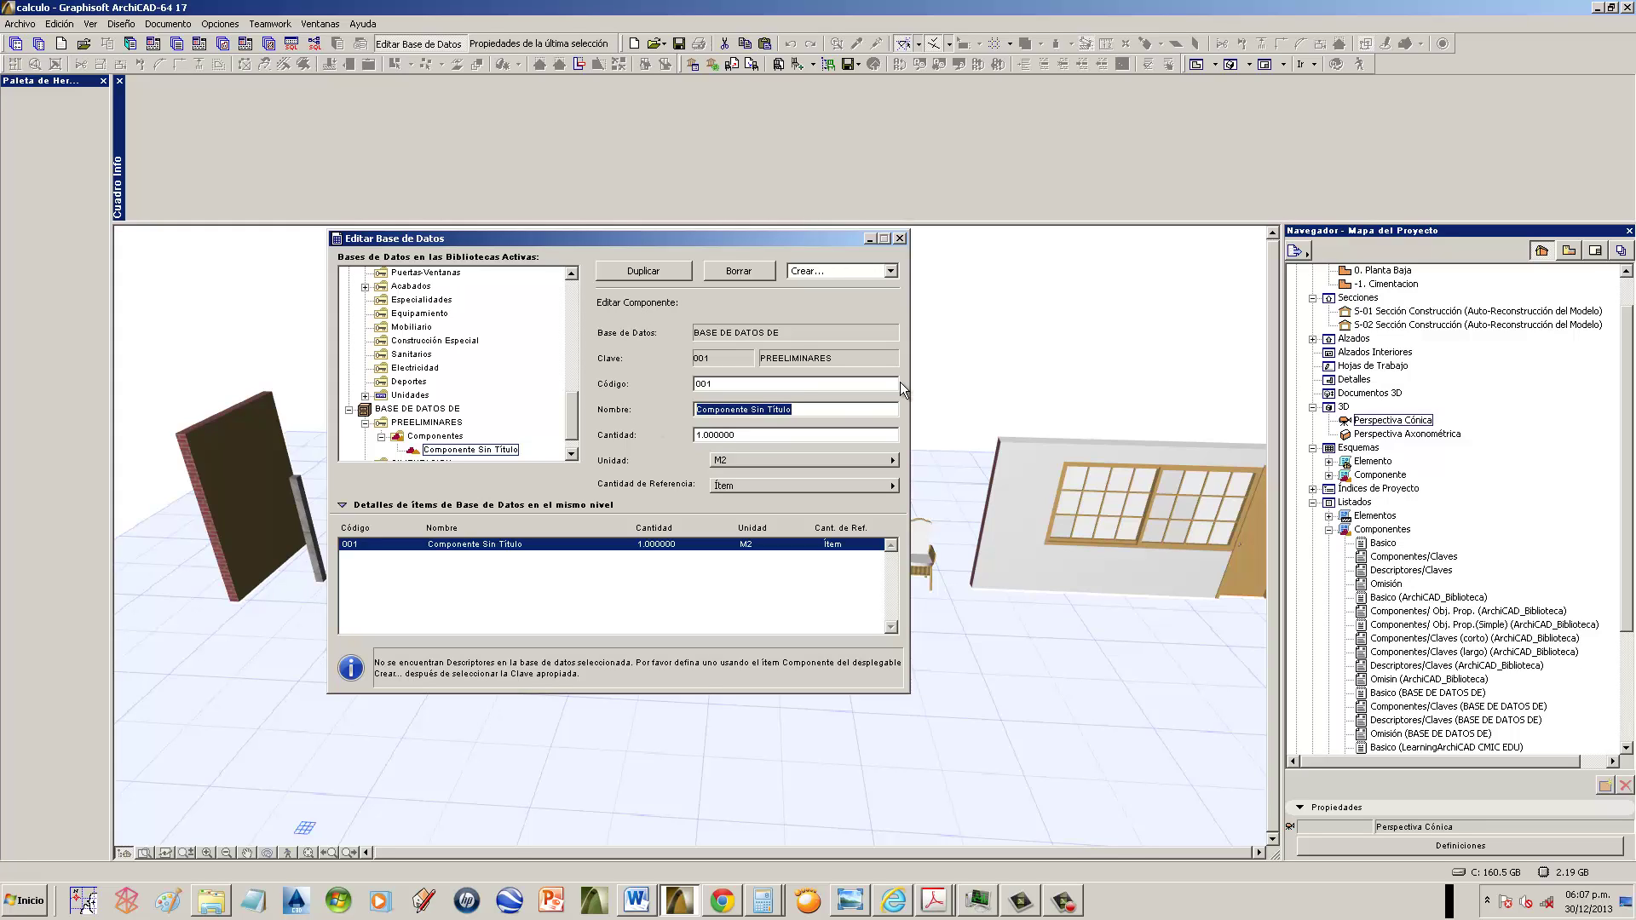
{"action": "type", "text": "TRAZO"}
{"action": "key", "text": "Tab"}
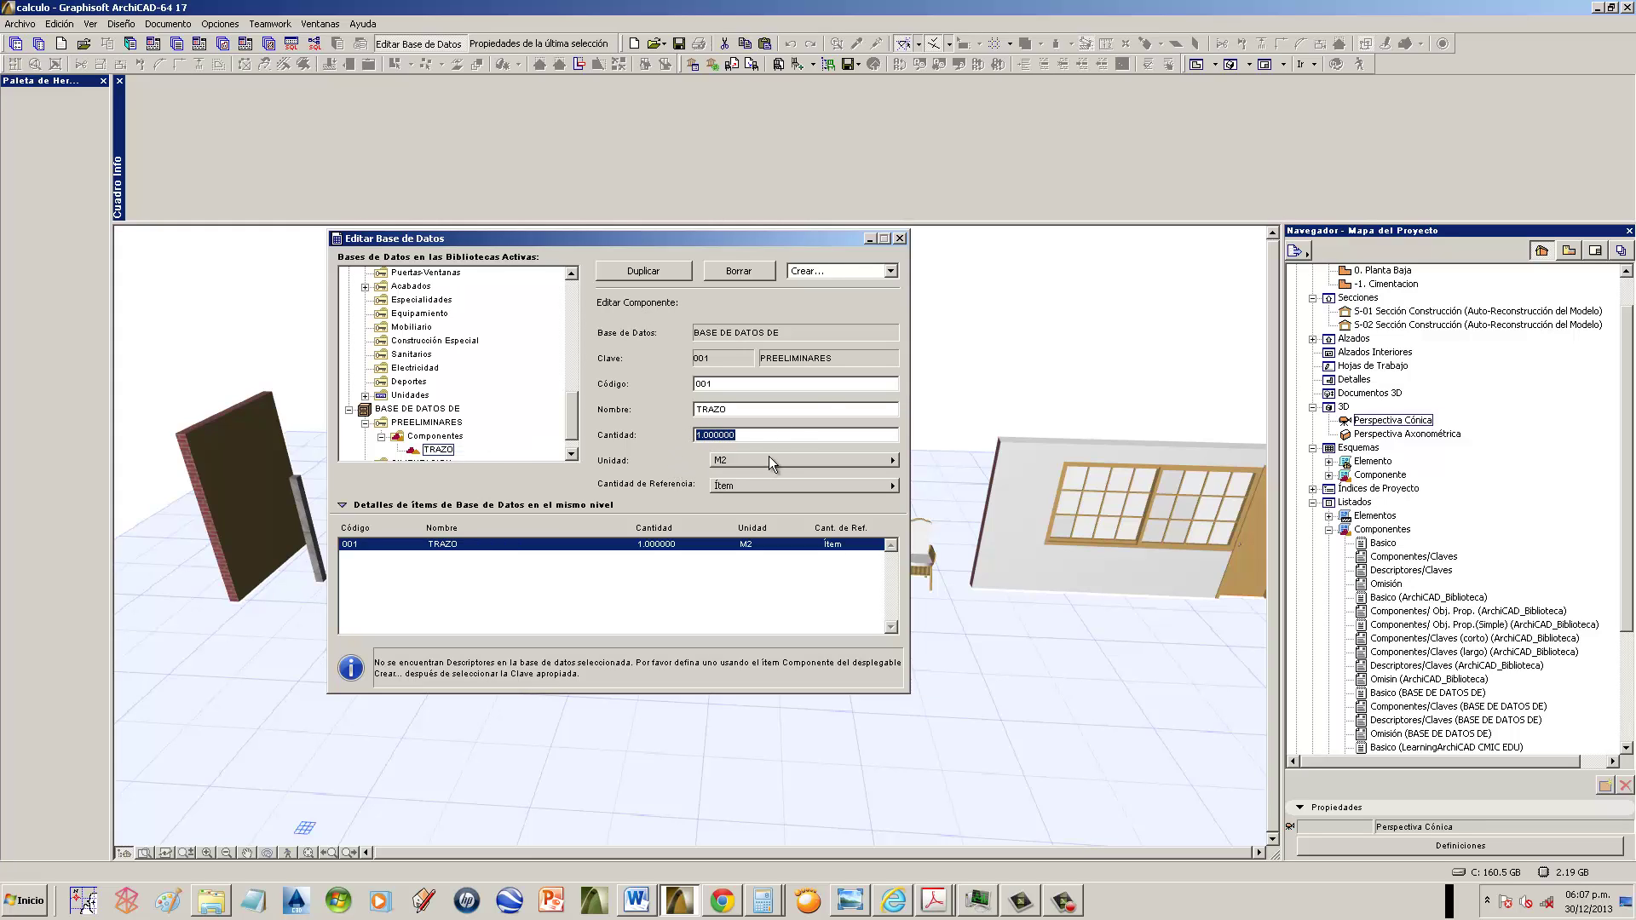
- Keep M2 as the unit of the TRAZO component and set its reference quantity to Superficie A
{"action": "left_click", "coordinate": [769, 461]}
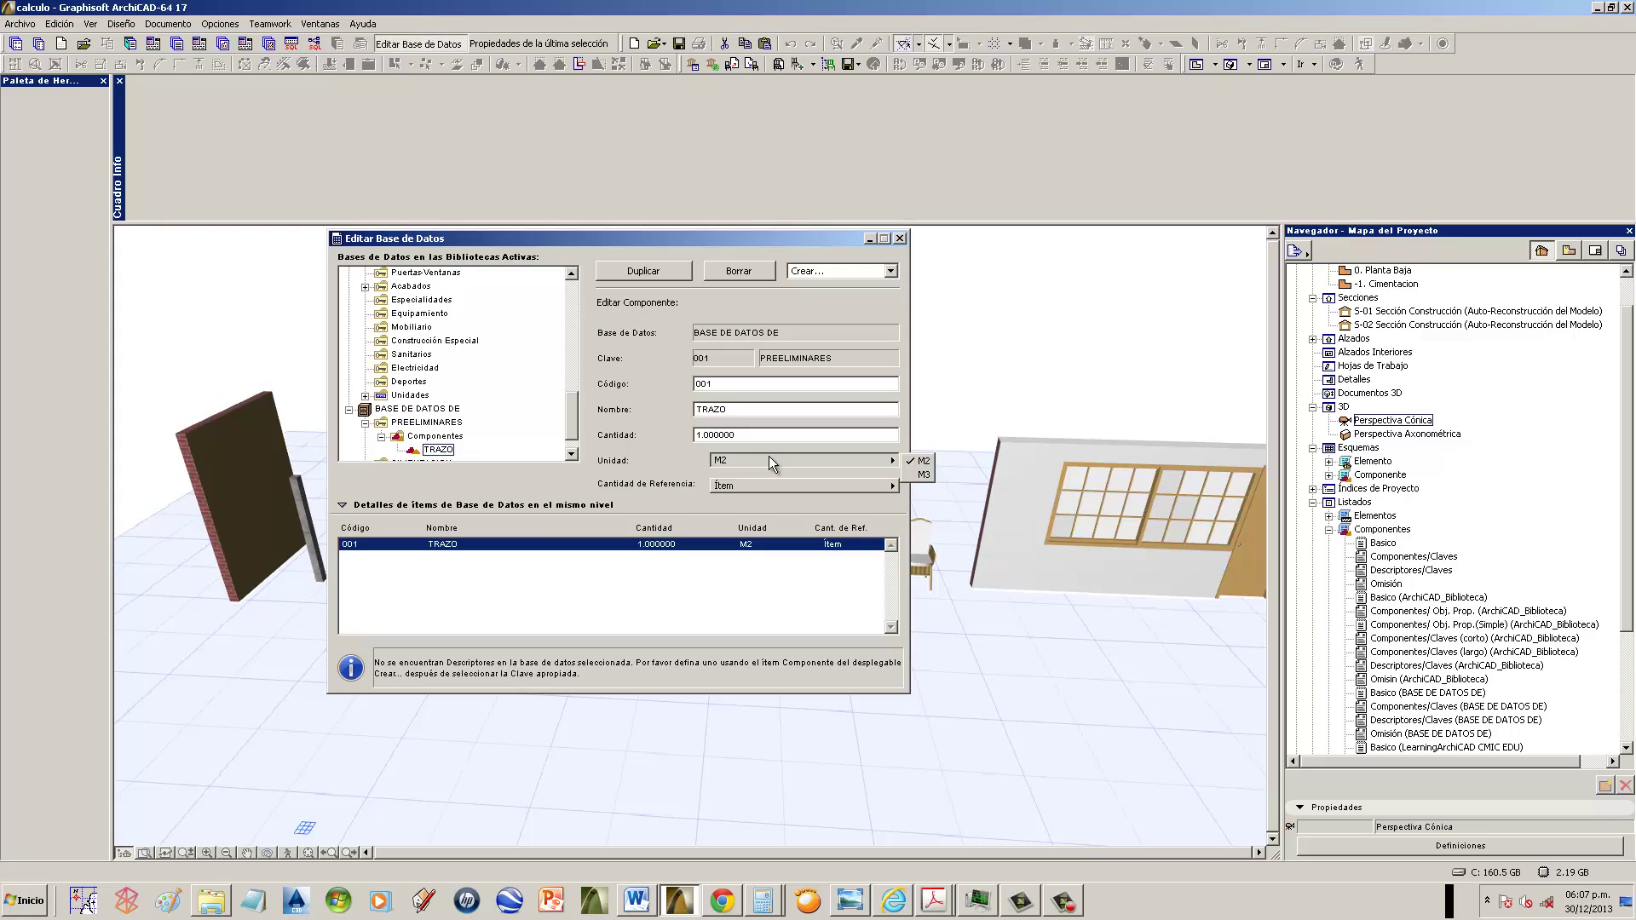
{"action": "left_click", "coordinate": [769, 457]}
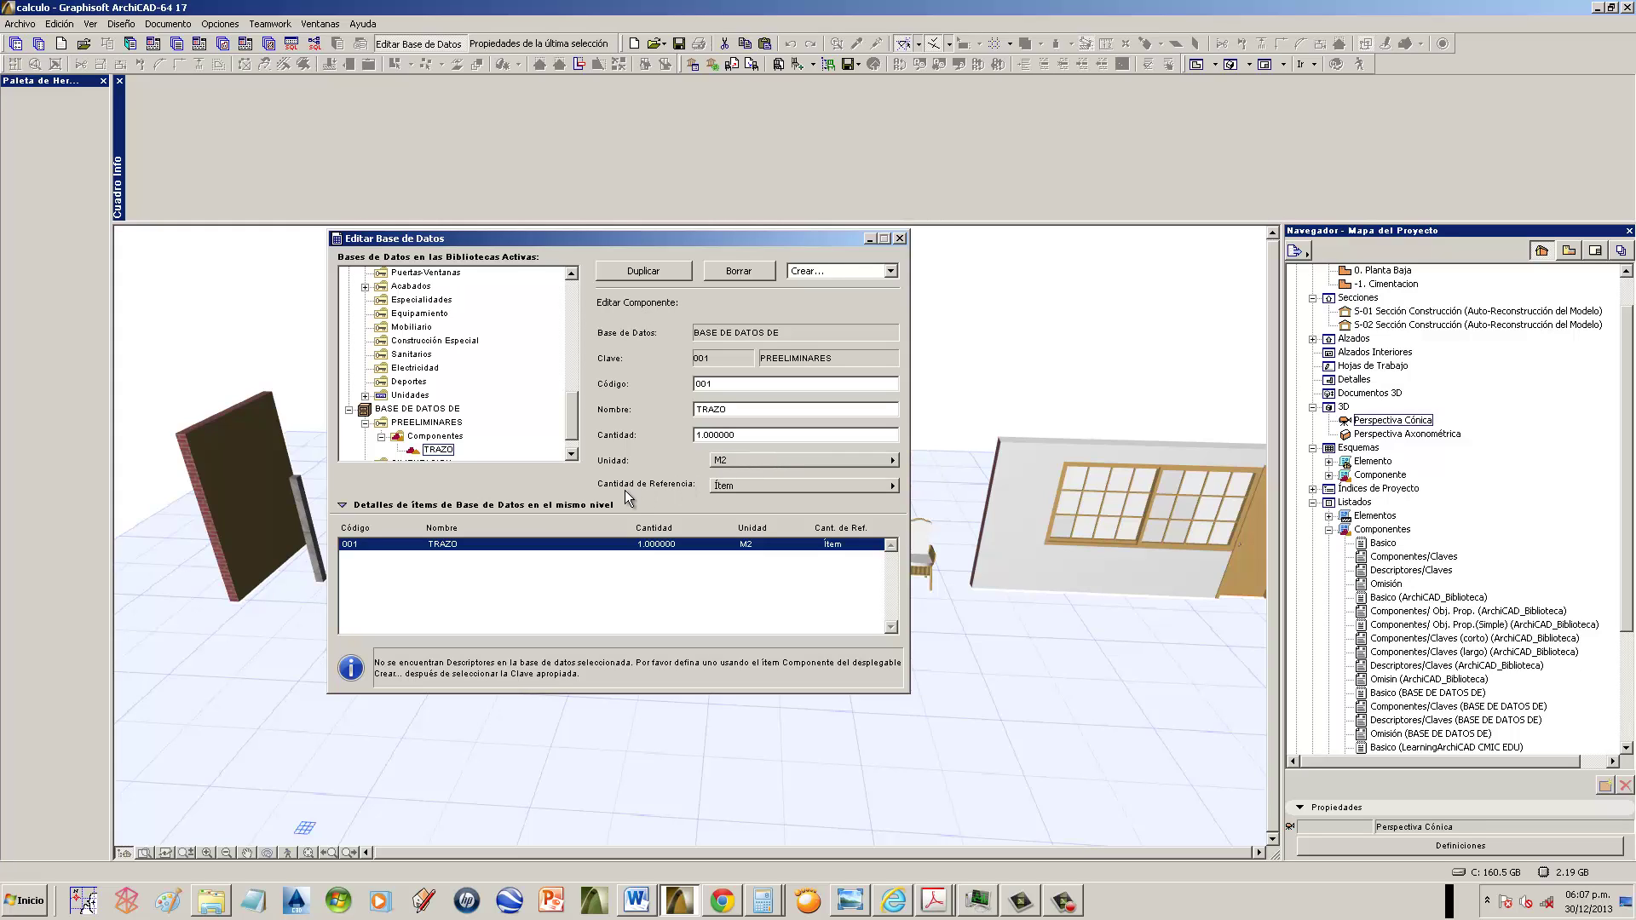
{"action": "left_click", "coordinate": [769, 485]}
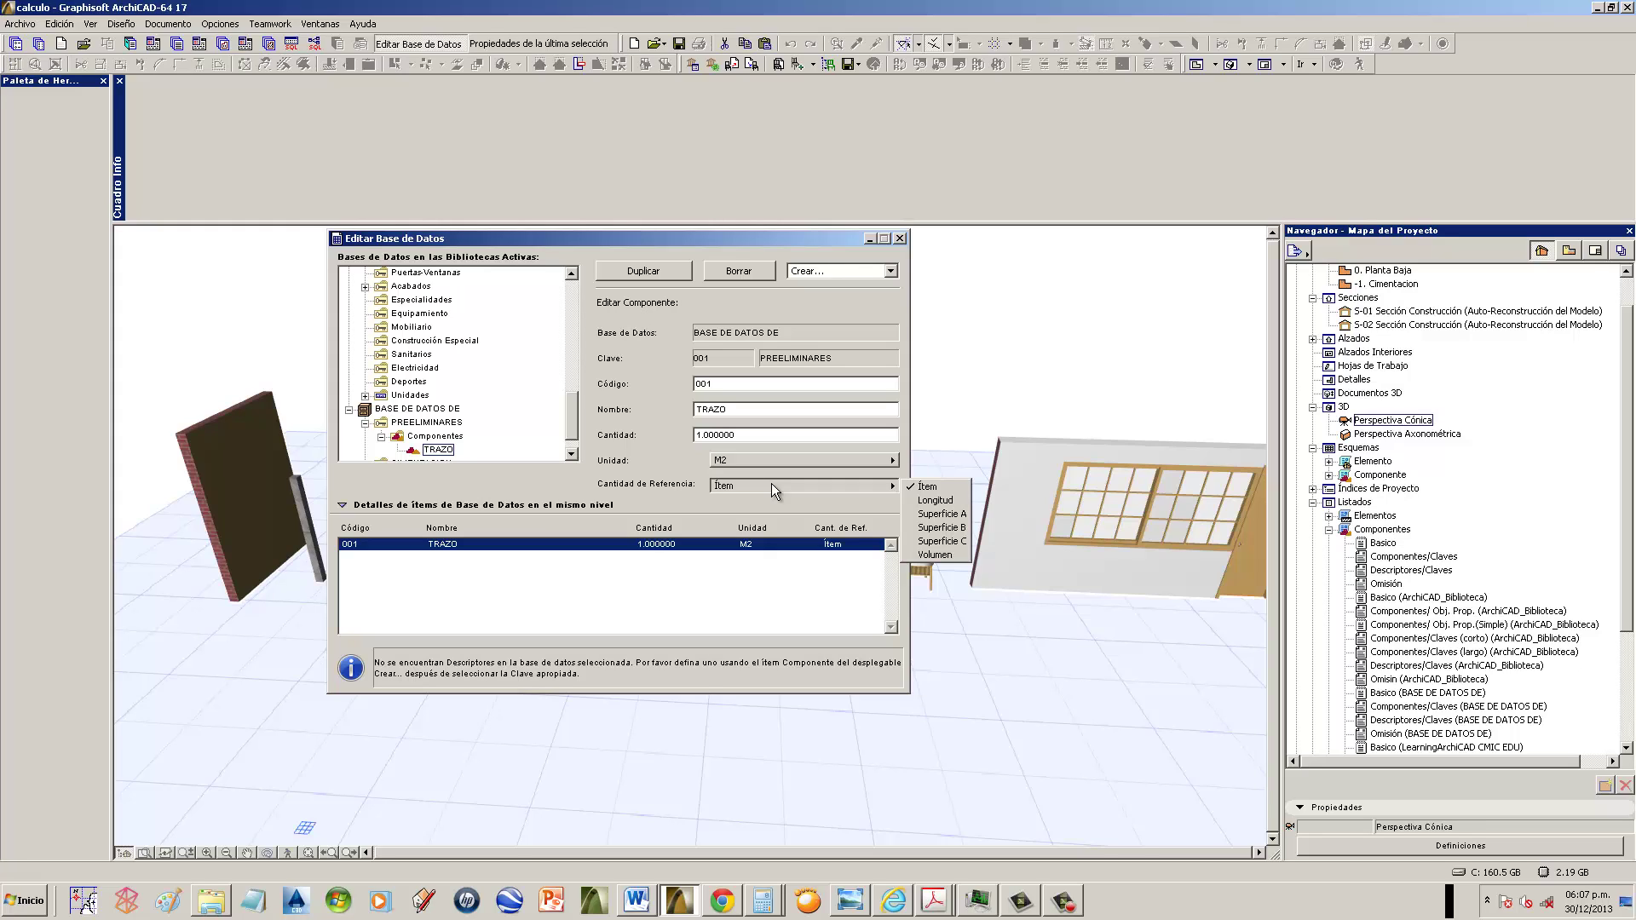
{"action": "left_click", "coordinate": [961, 516]}
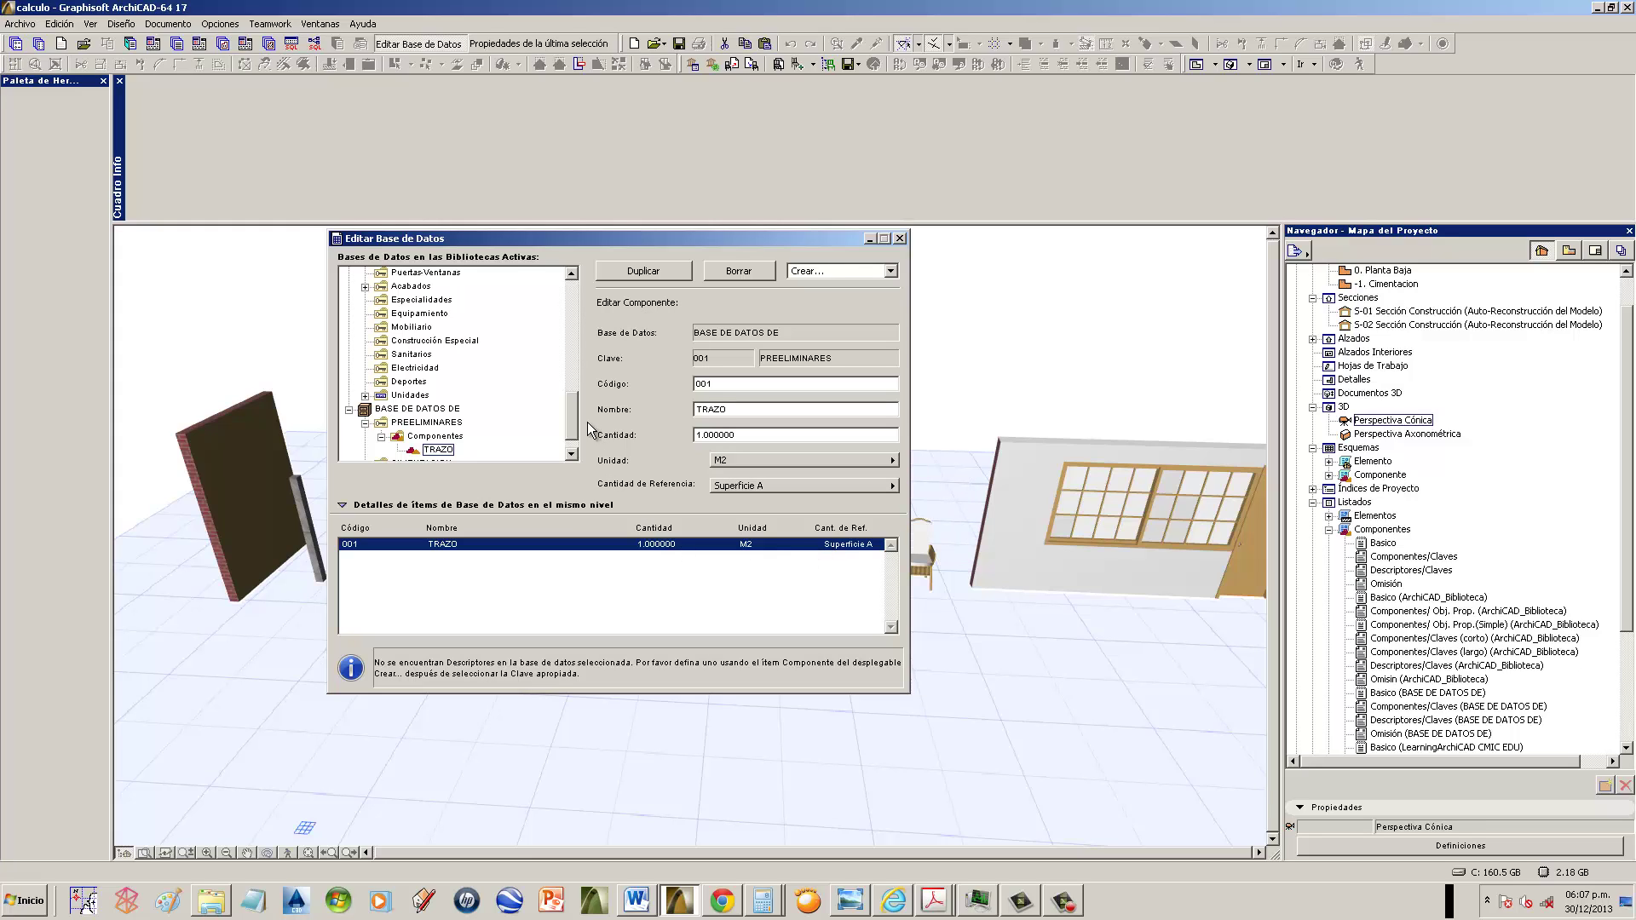
{"action": "scroll", "coordinate": [576, 418], "scroll_direction": "down", "scroll_amount": 1}
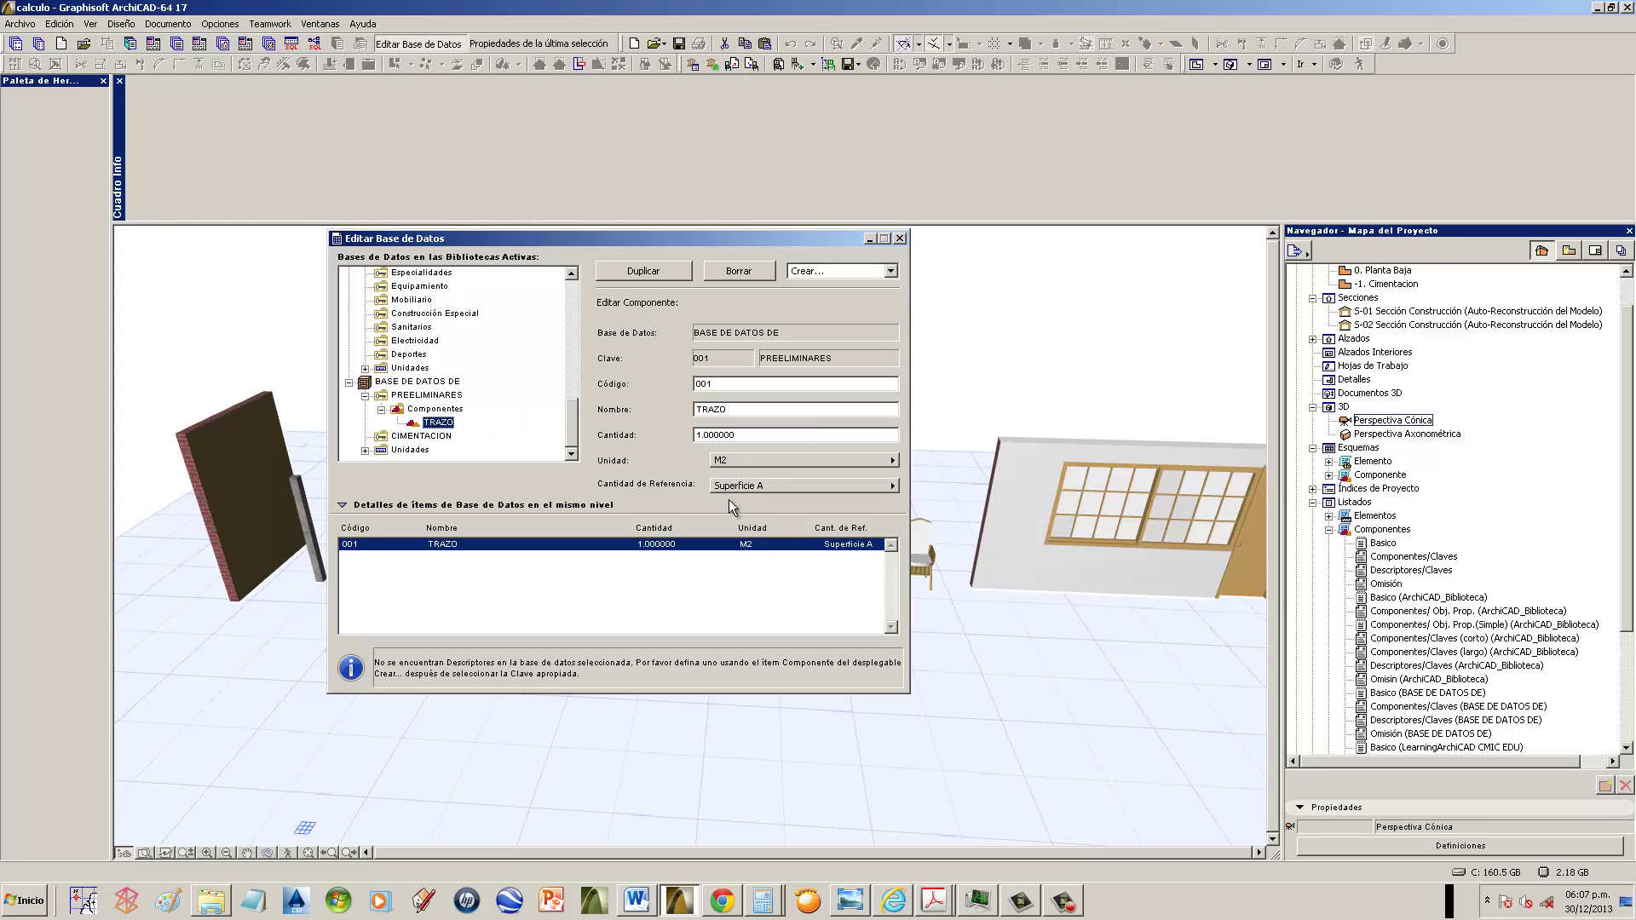
- Create a new descriptor (Descriptor) under the PREELIMINARES key of the BASE DE DATOS DE database
{"action": "left_click", "coordinate": [890, 271]}
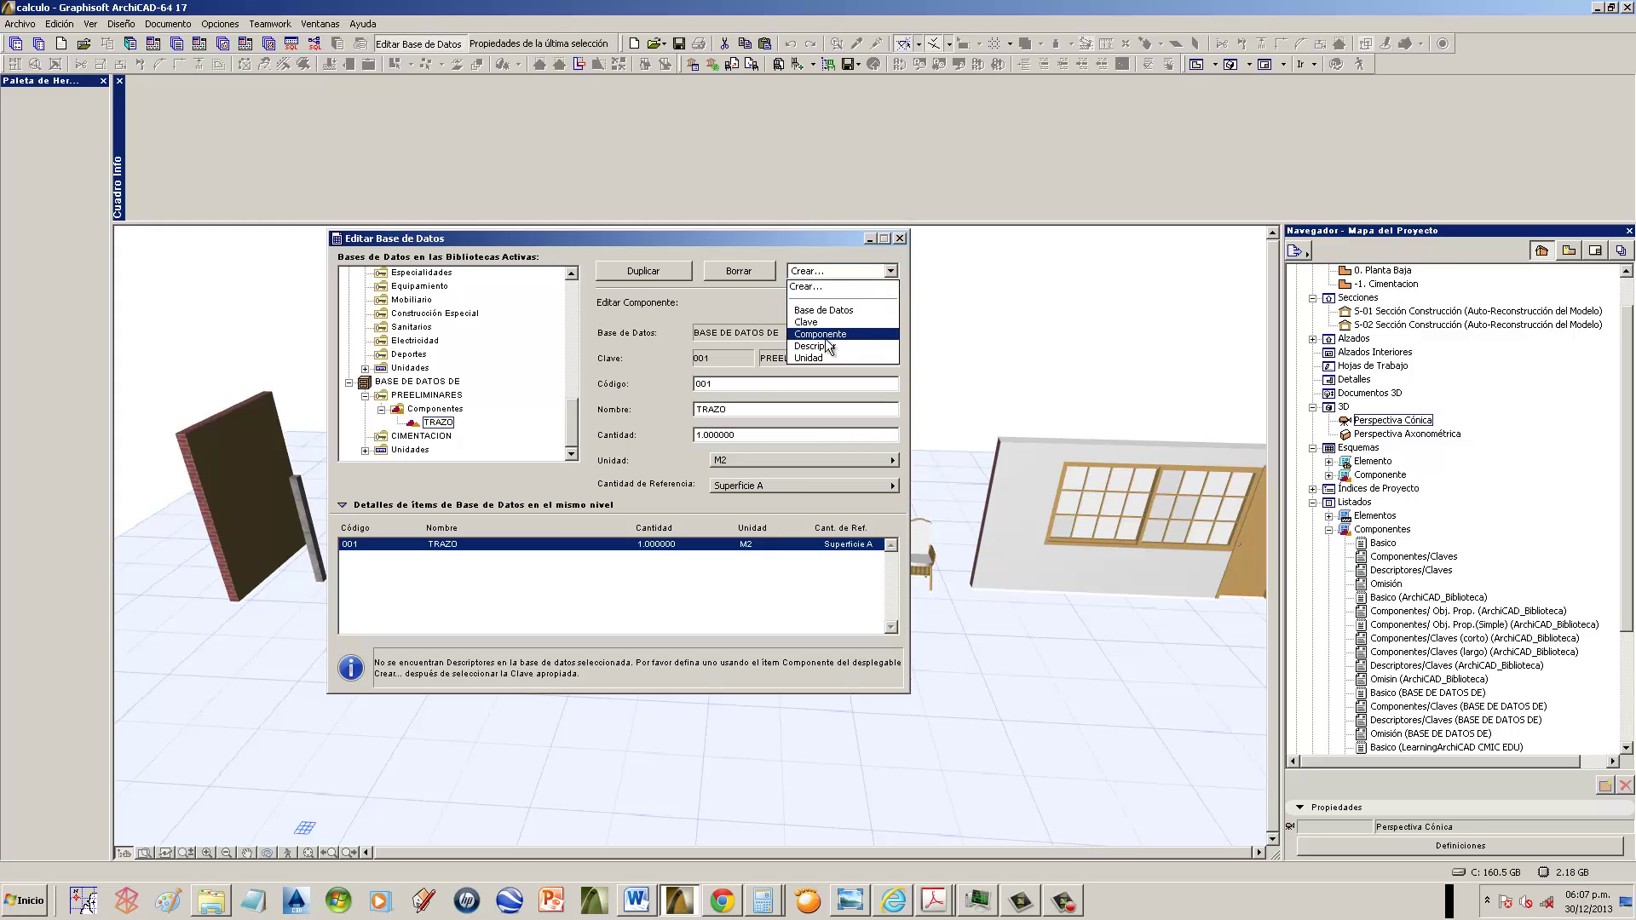
{"action": "left_click", "coordinate": [426, 398]}
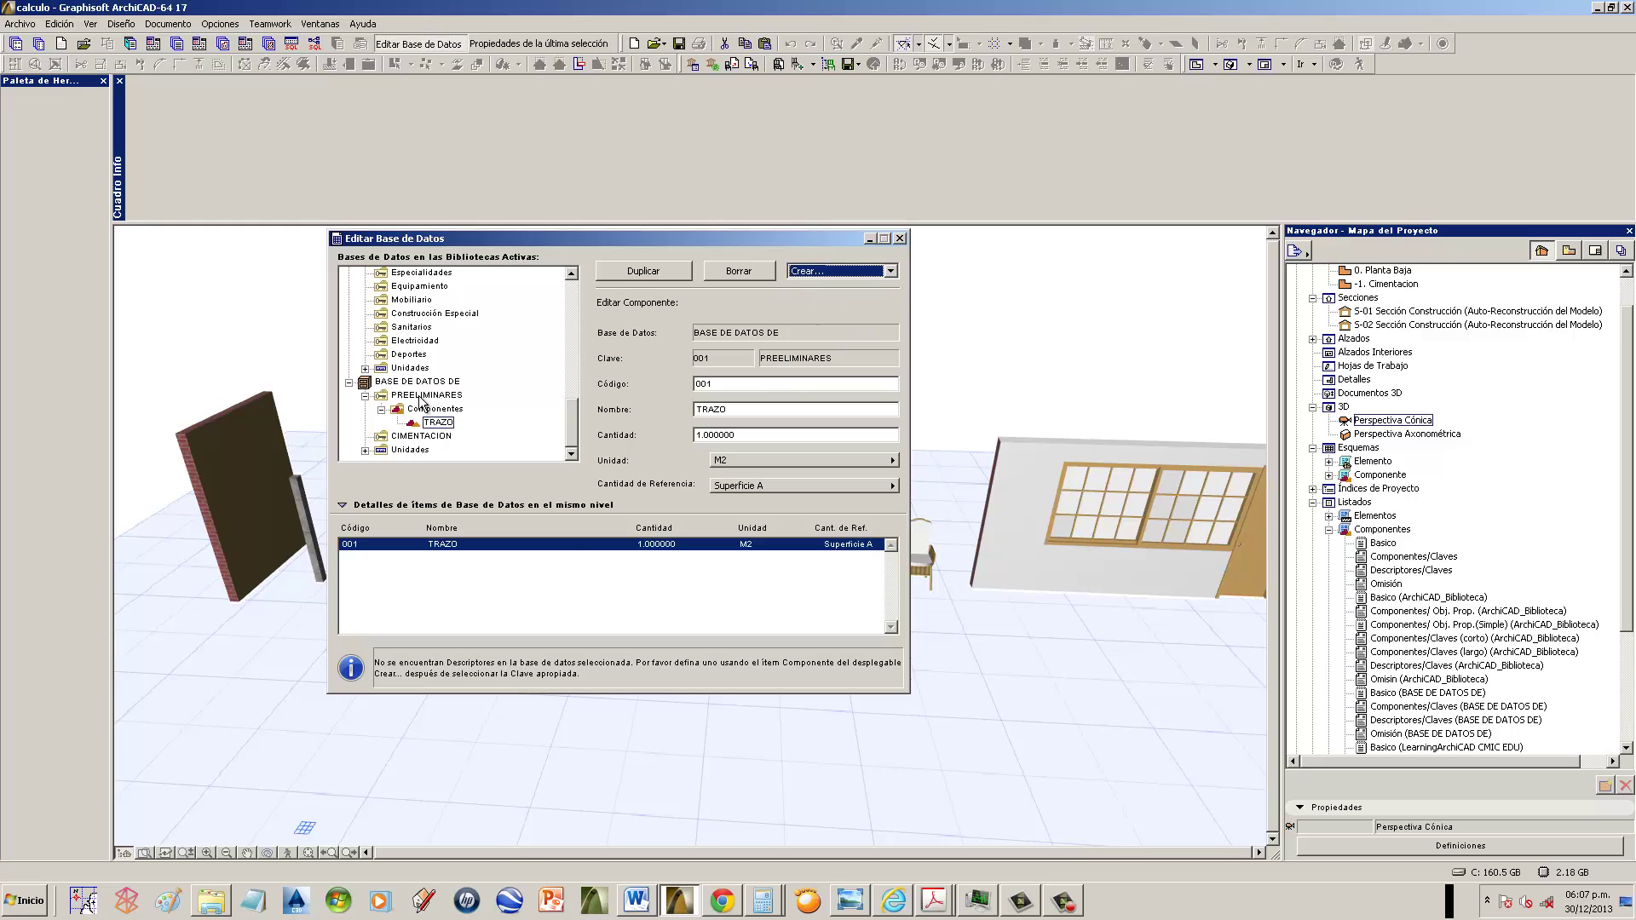
{"action": "left_click", "coordinate": [422, 396]}
{"action": "left_click", "coordinate": [861, 271]}
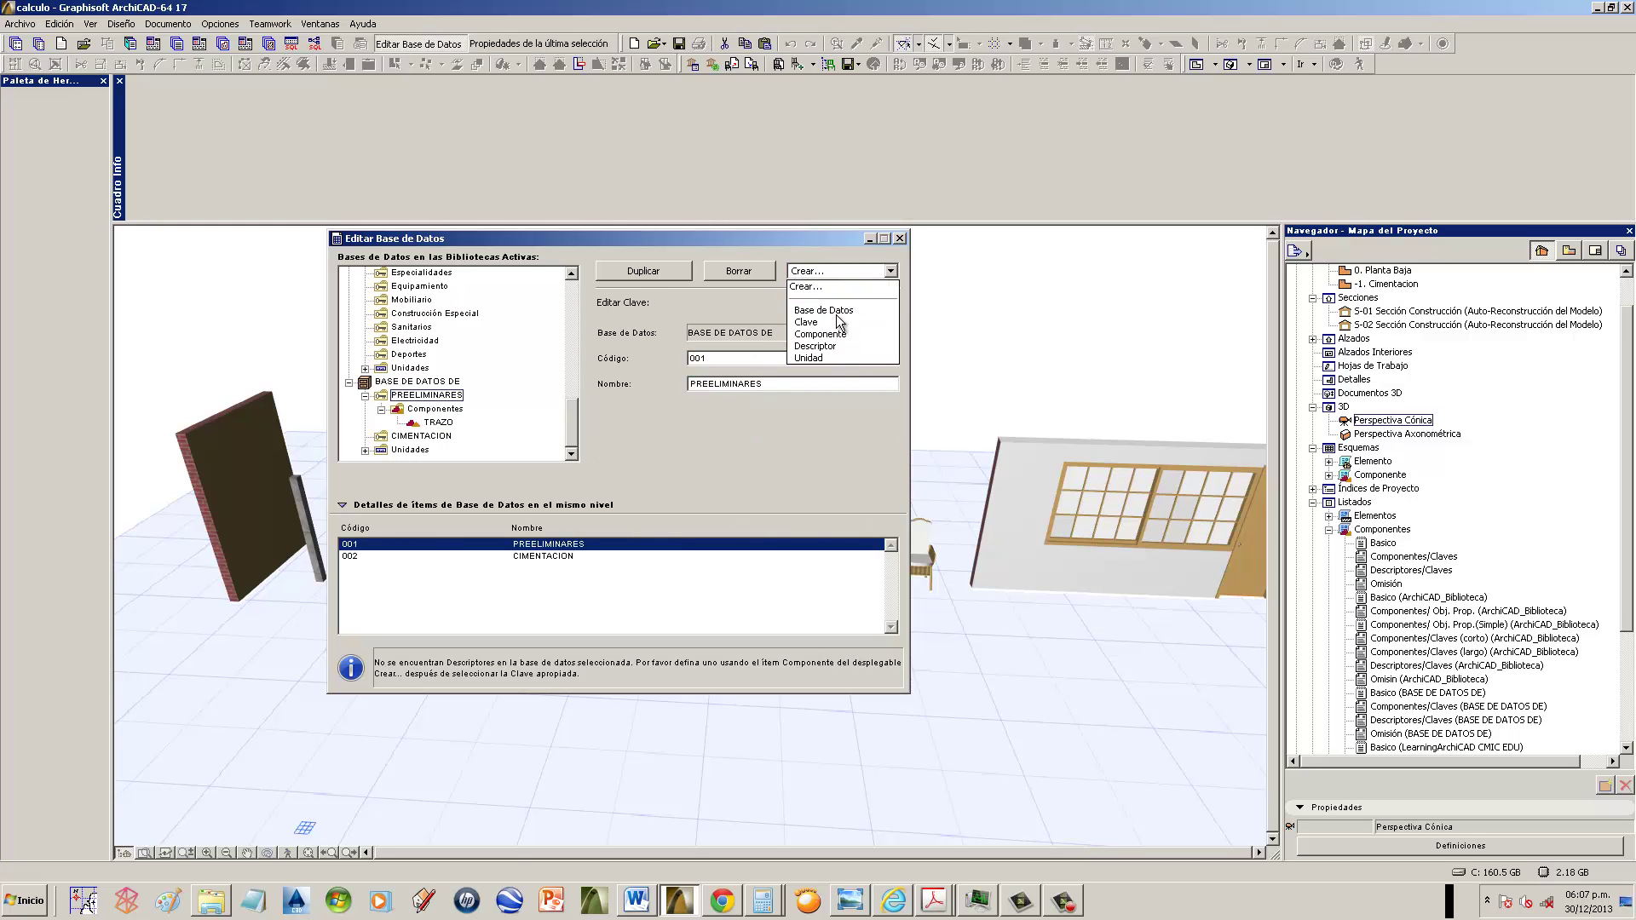
{"action": "left_click", "coordinate": [818, 346]}
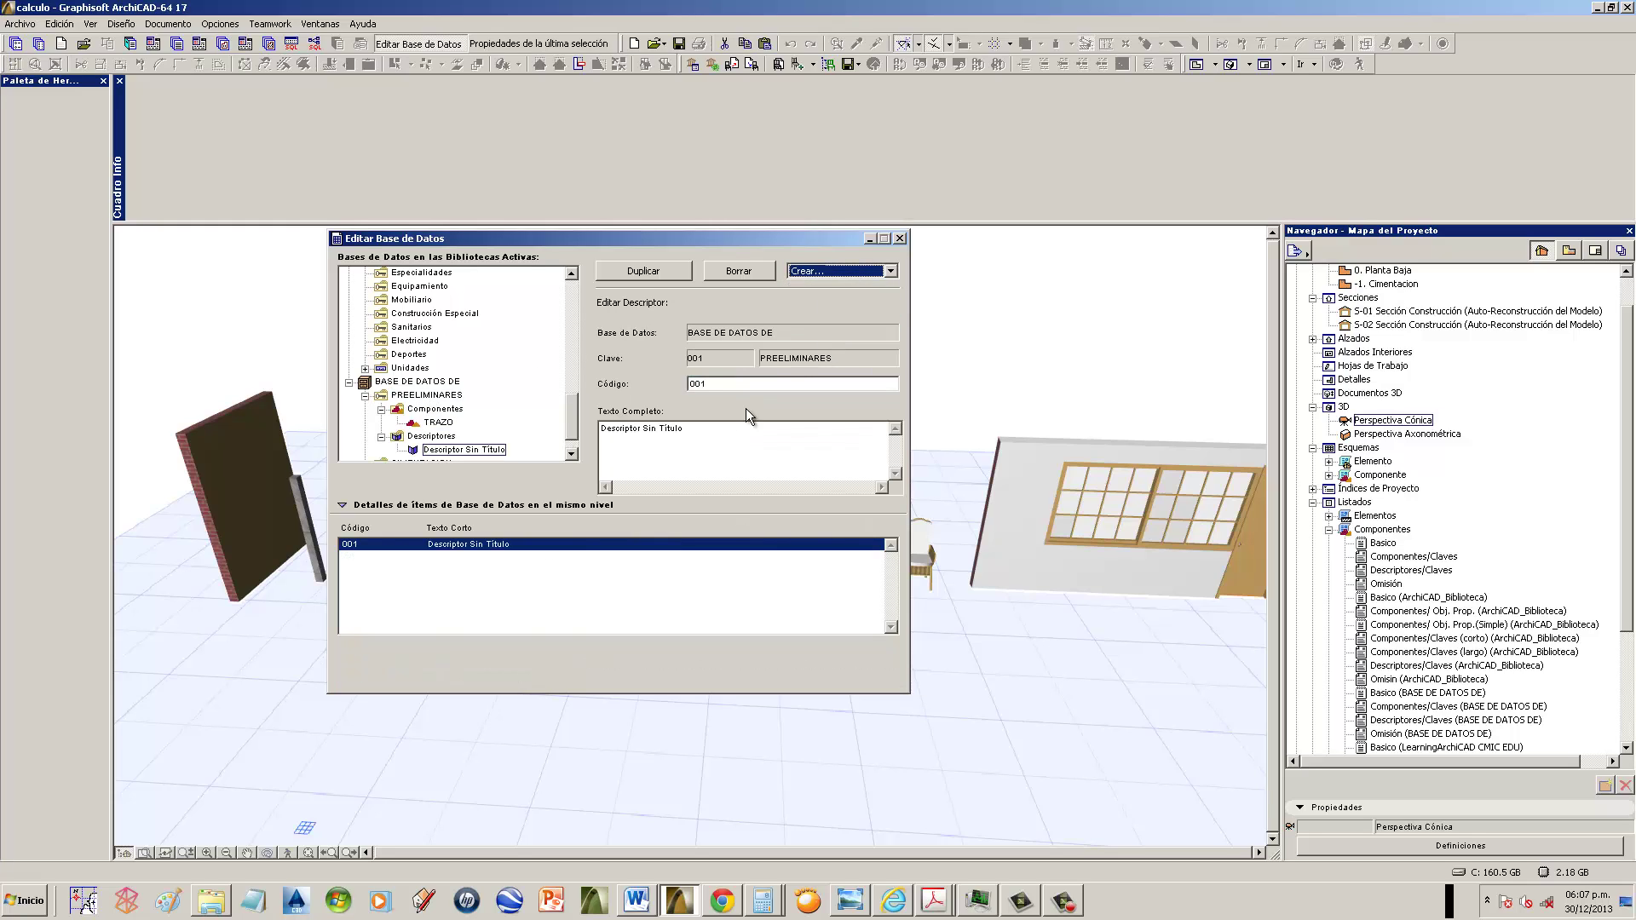
- Set the full text of the untitled PREELIMINARES descriptor to TRAZO Y NIVELACION DE TERRENO PLANO
{"action": "key", "text": "Tab"}
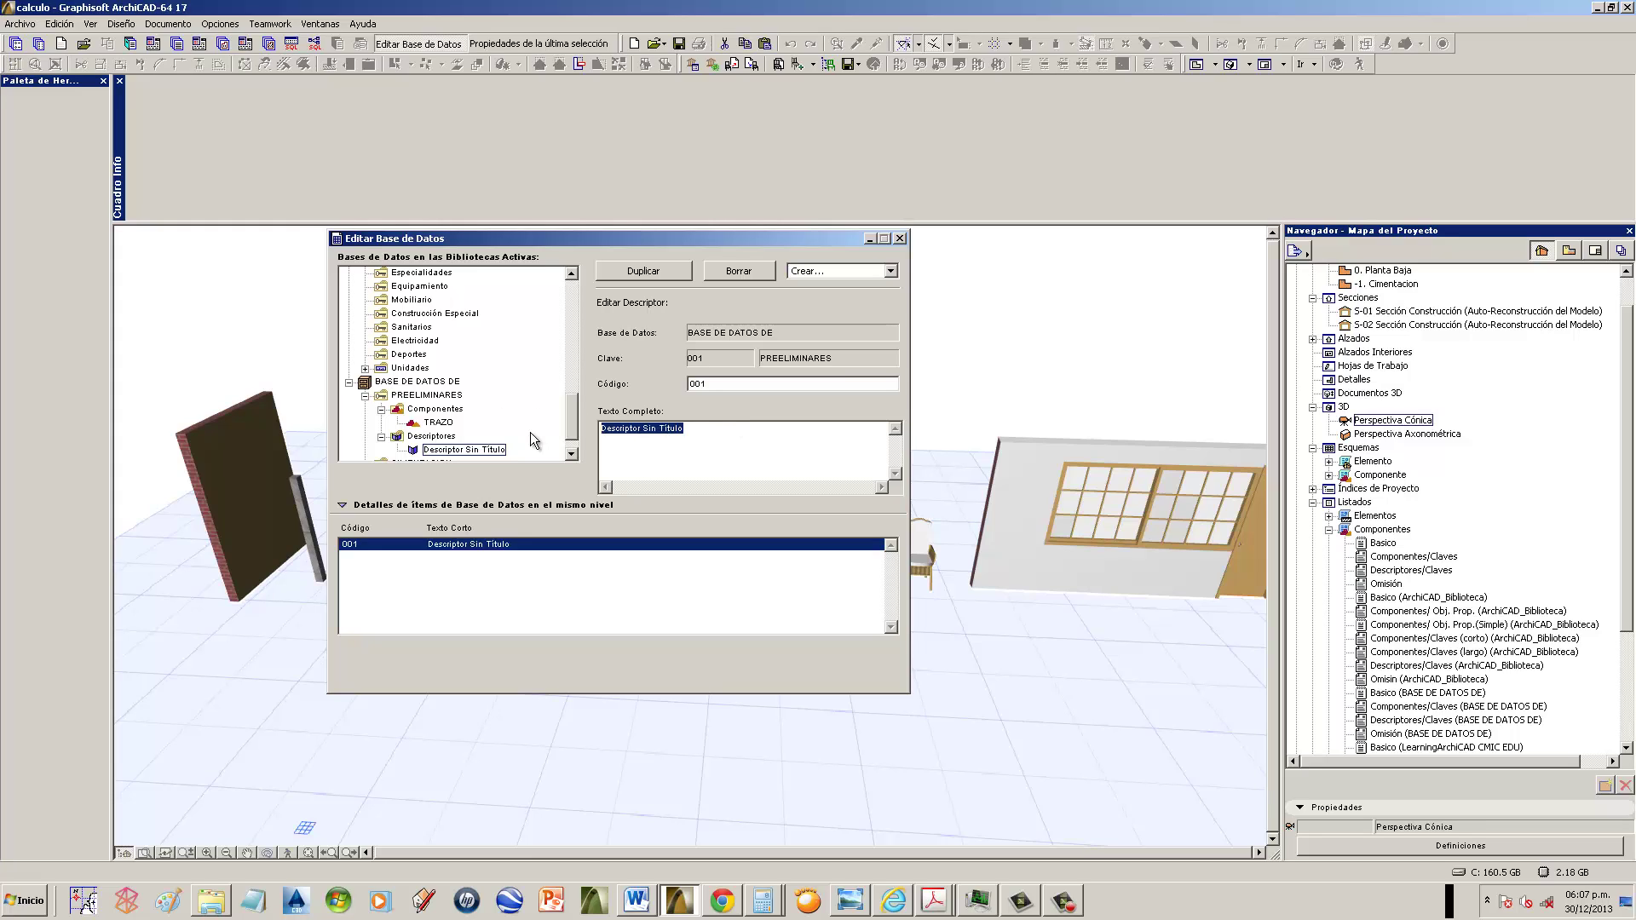
{"action": "type", "text": "TRAZO Y NIVELACION DE TERRENO"}
{"action": "key", "text": "Tab"}
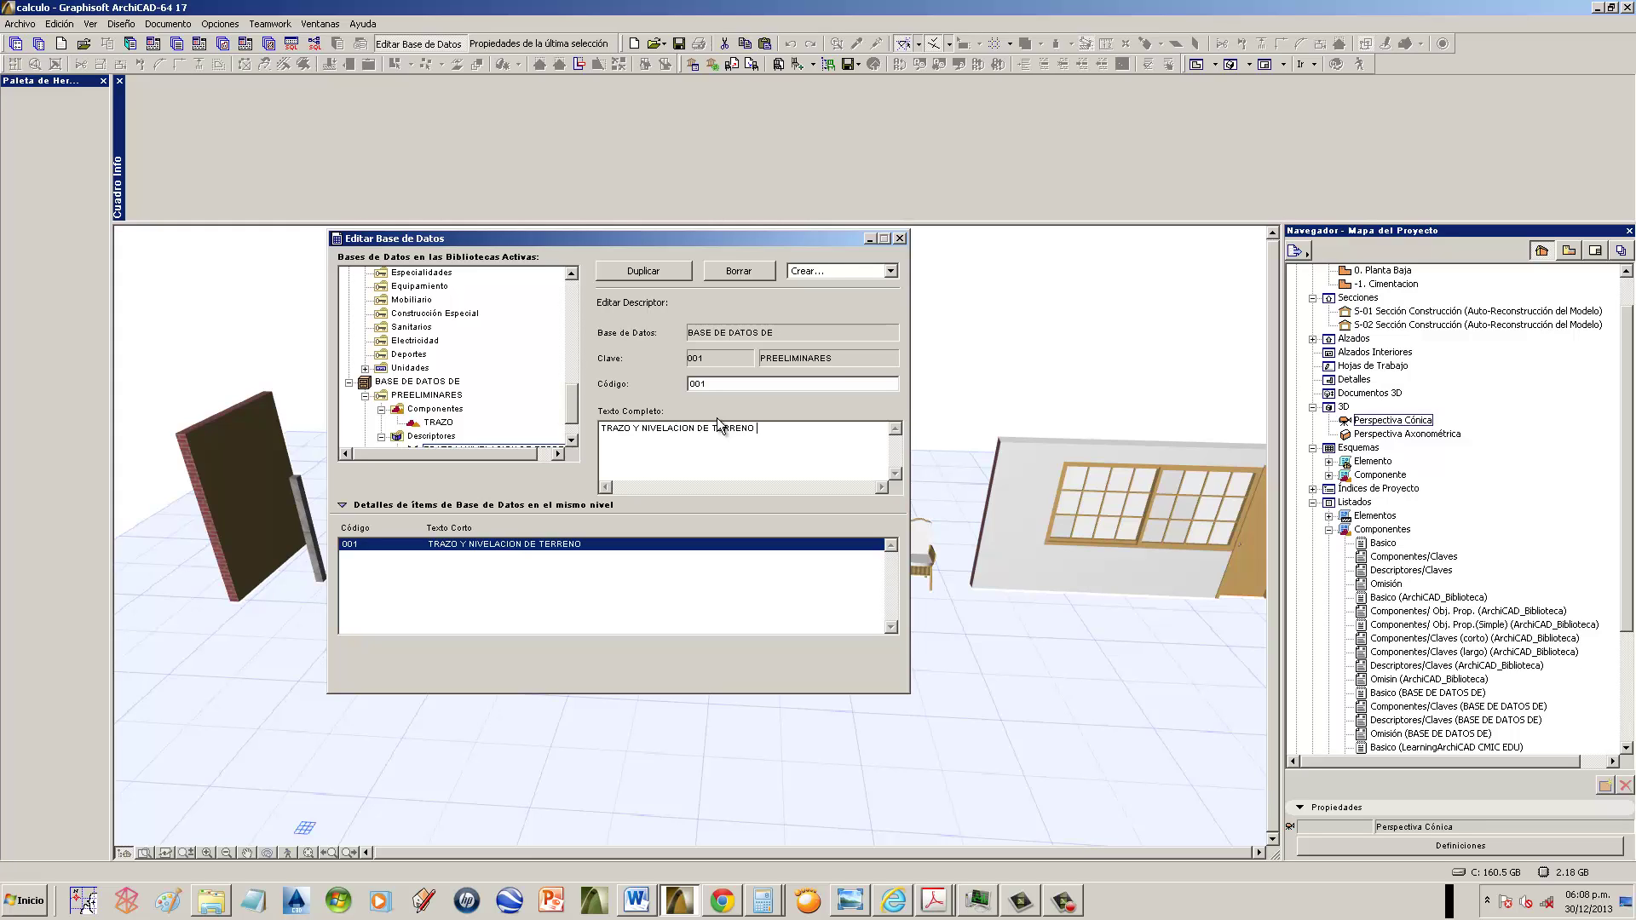
{"action": "type", "text": "PLANO"}
- Rename the TRAZO component under the PREELIMINARES key as TRAZO Y NIVELACION
{"action": "scroll", "coordinate": [575, 394], "scroll_direction": "down", "scroll_amount": 1}
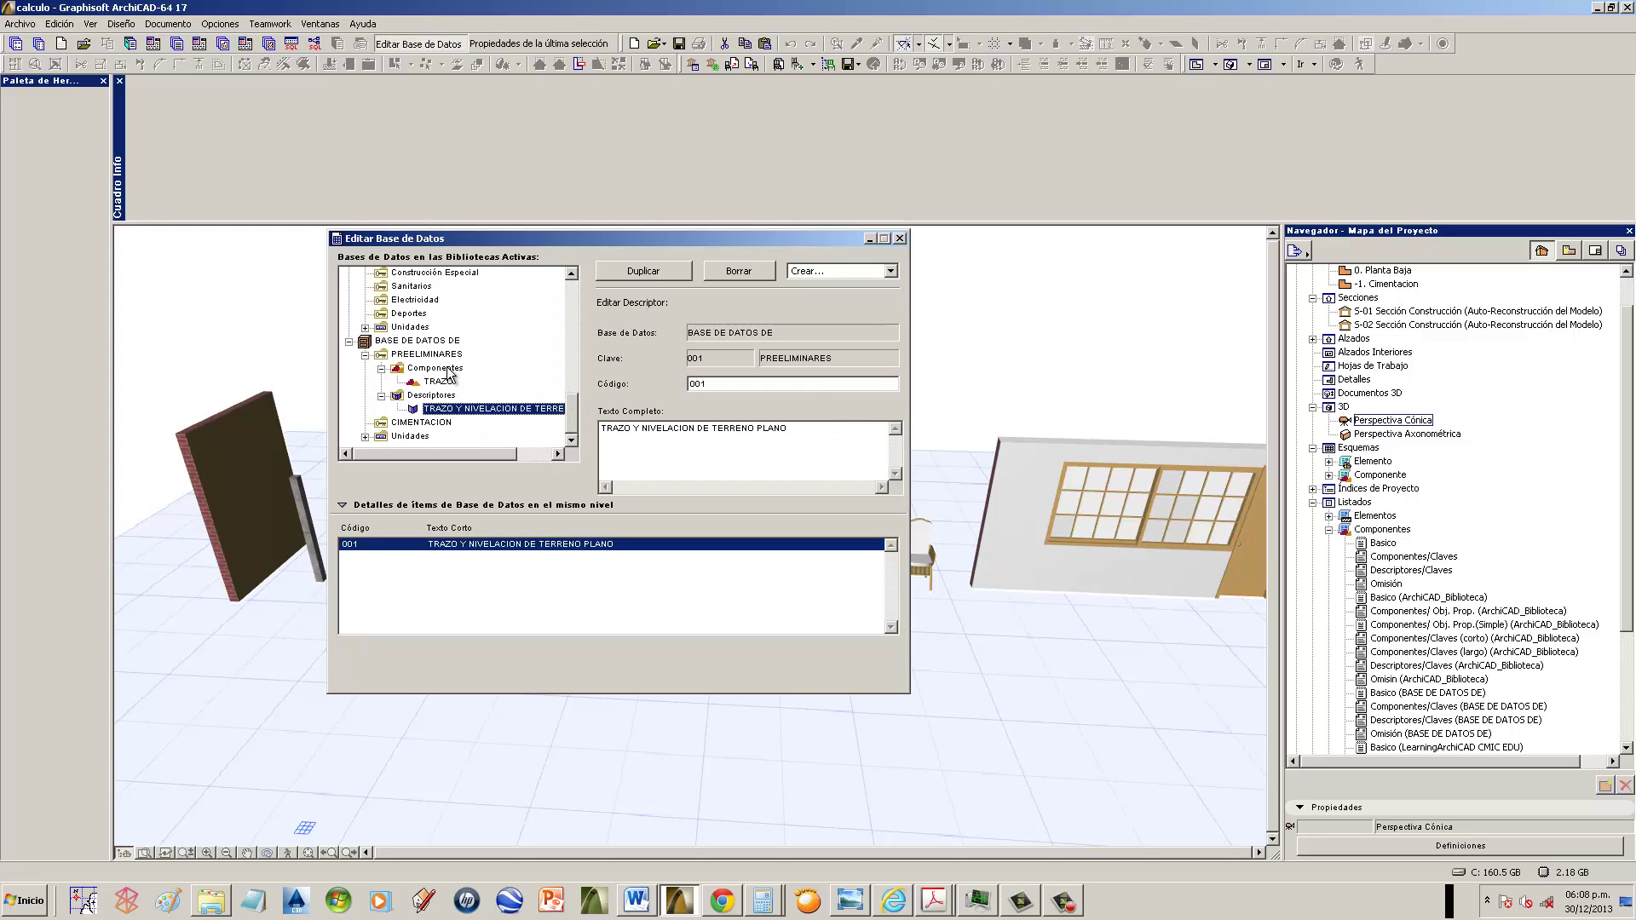
{"action": "left_click", "coordinate": [446, 368]}
{"action": "left_click", "coordinate": [452, 383]}
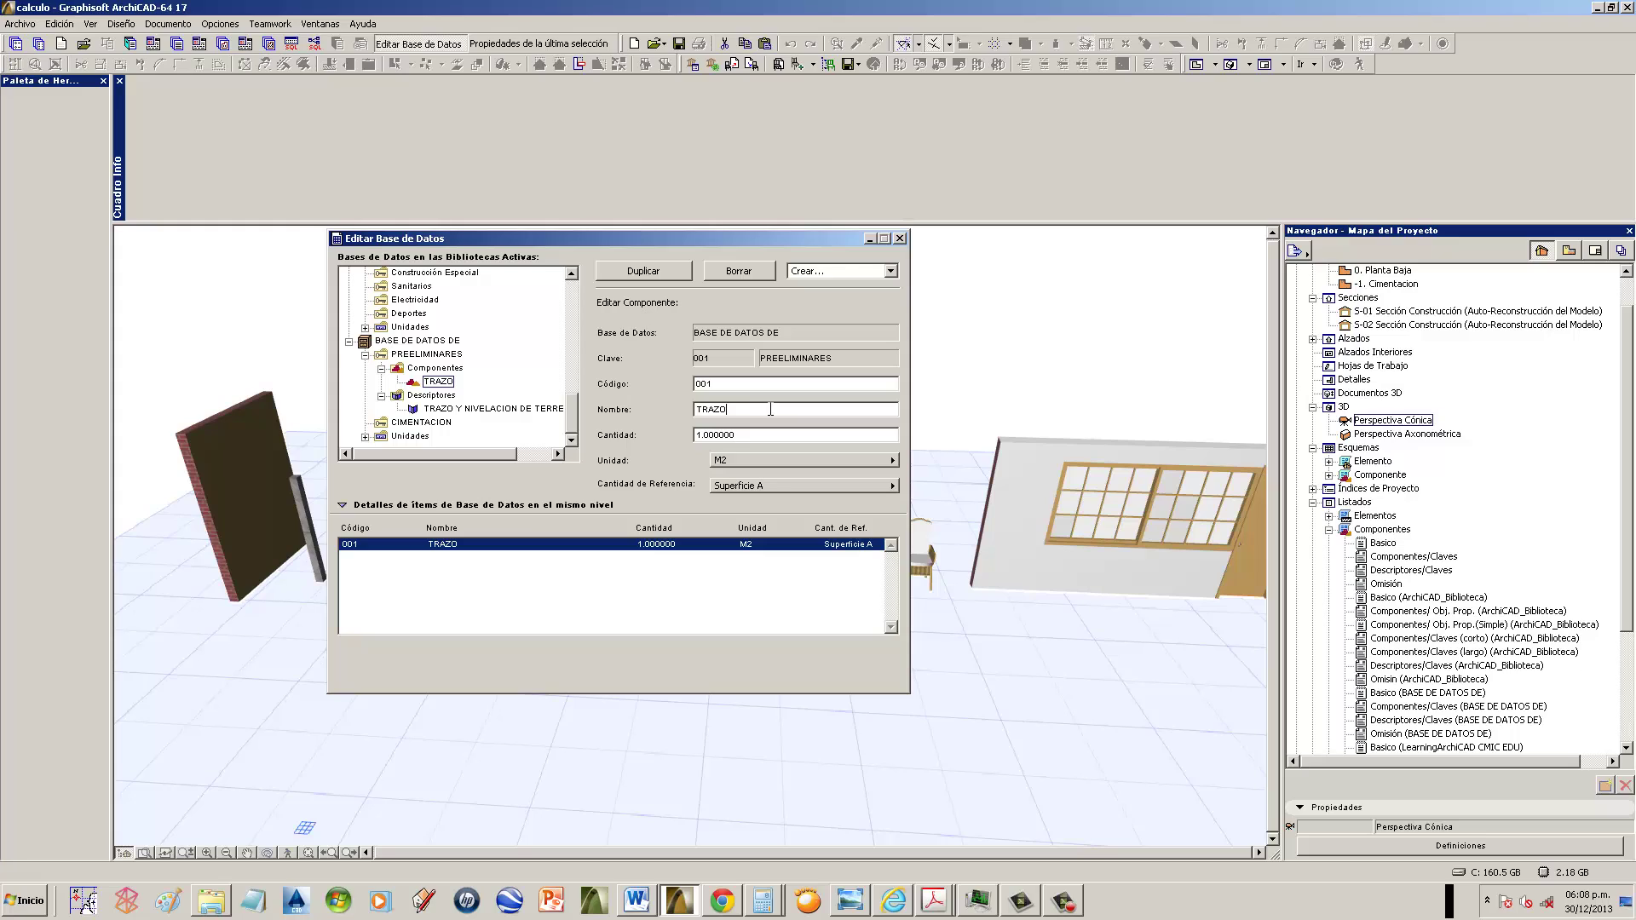
{"action": "type", "text": "Y NIVELACION"}
{"action": "key", "text": "Return"}
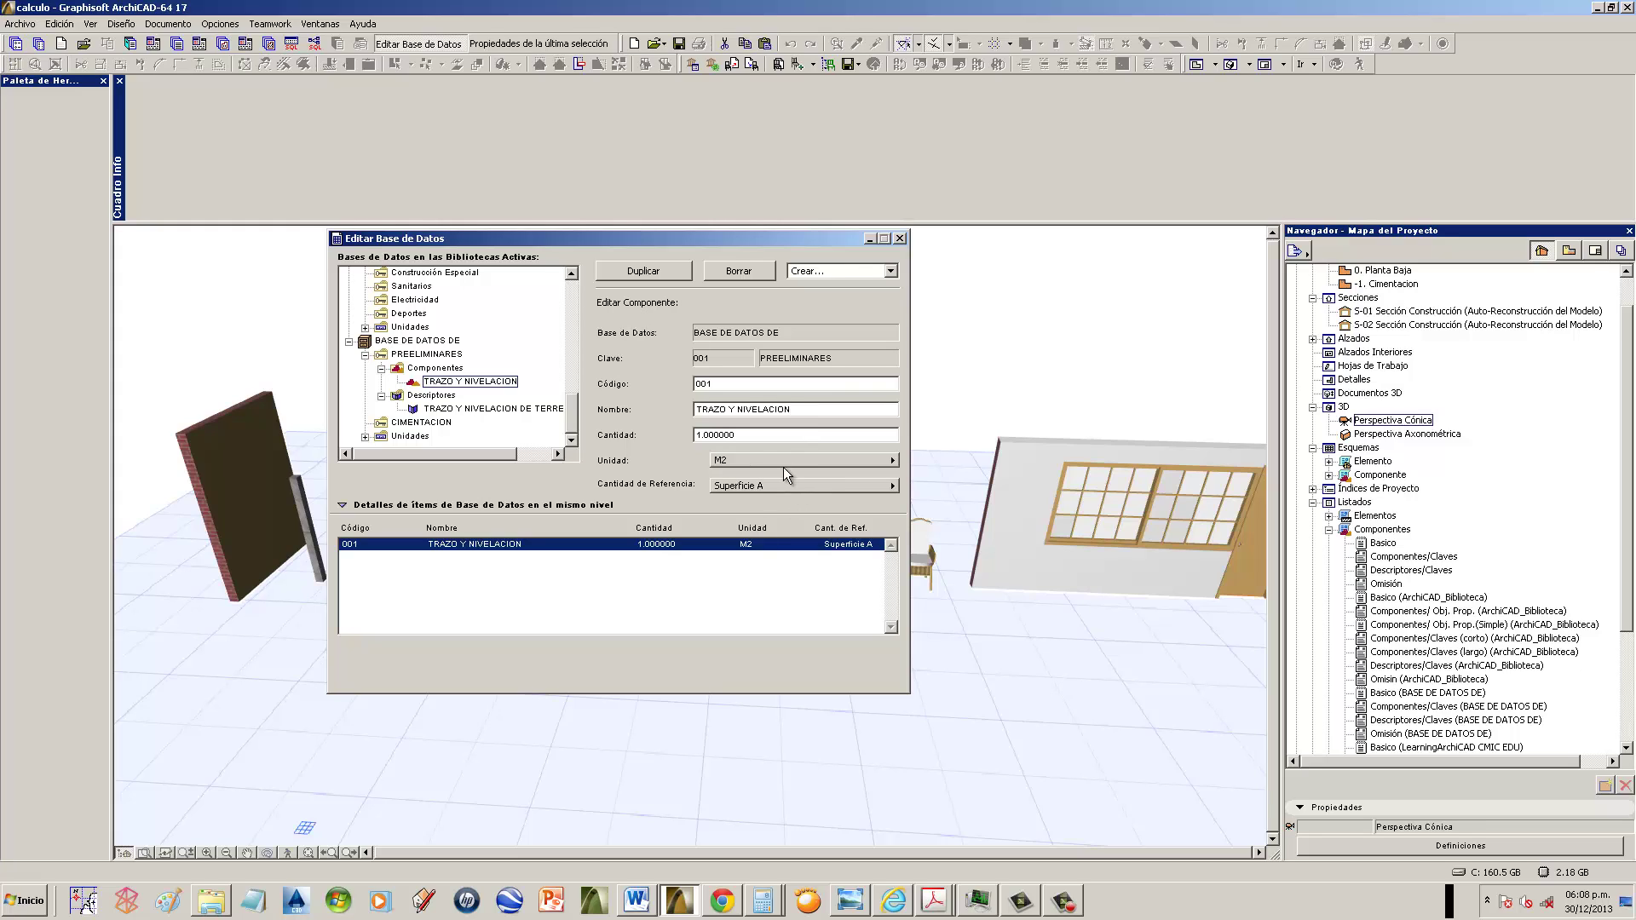
- Review the reference quantity options of the TRAZO Y NIVELACION component and the full text of the PREELIMINARES descriptor
{"action": "left_click", "coordinate": [802, 481]}
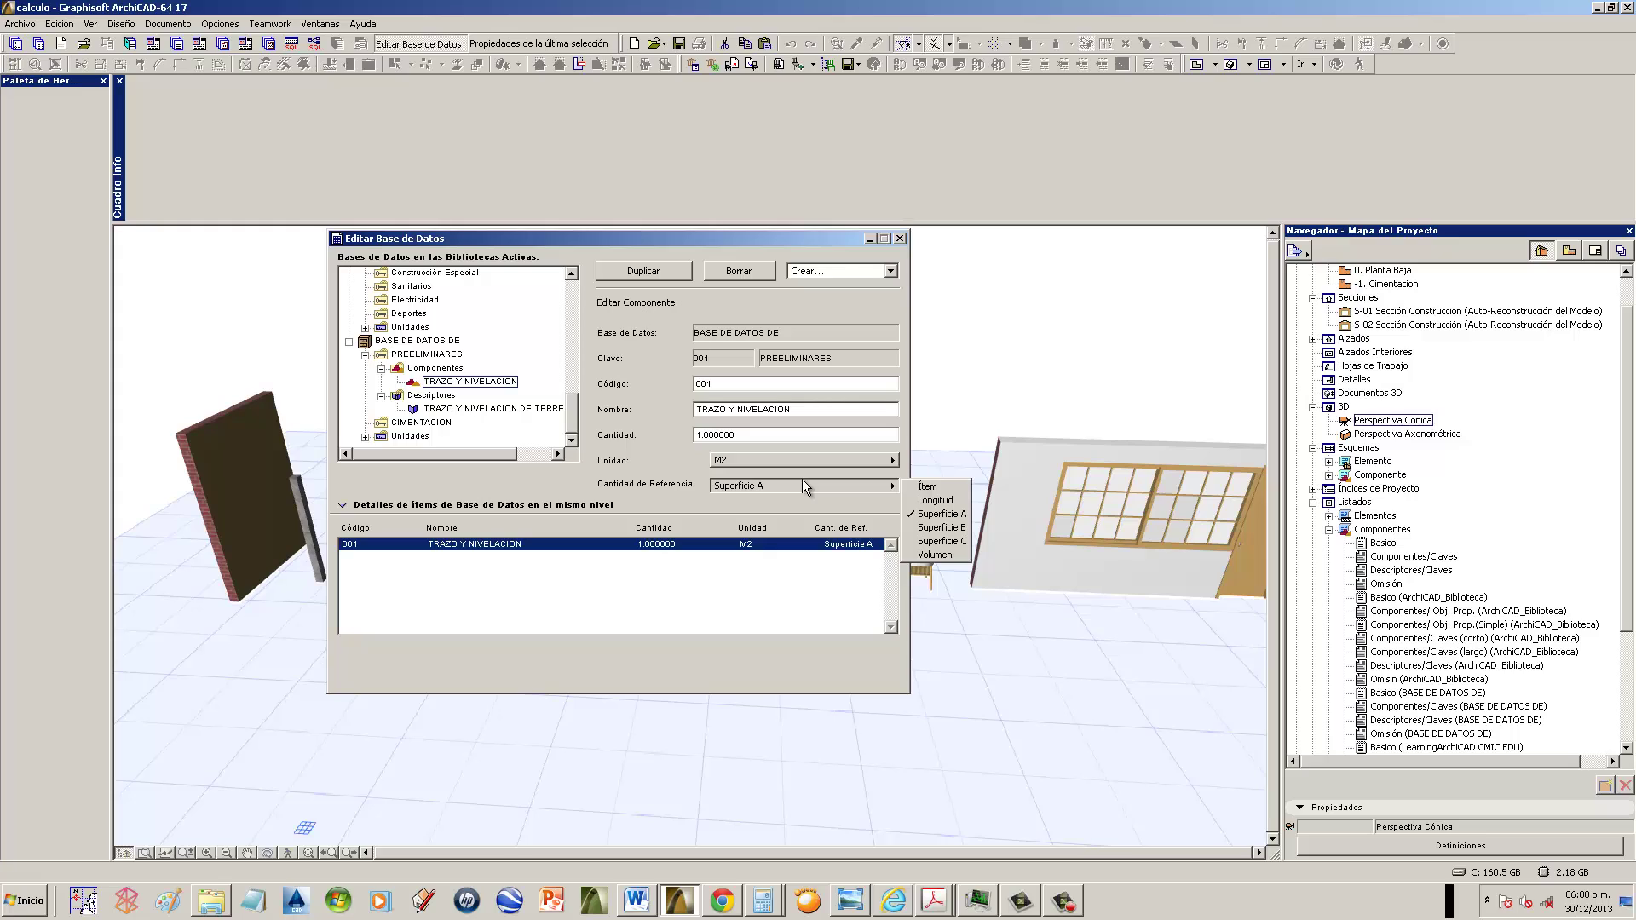
{"action": "left_click", "coordinate": [499, 416]}
{"action": "left_click", "coordinate": [499, 416]}
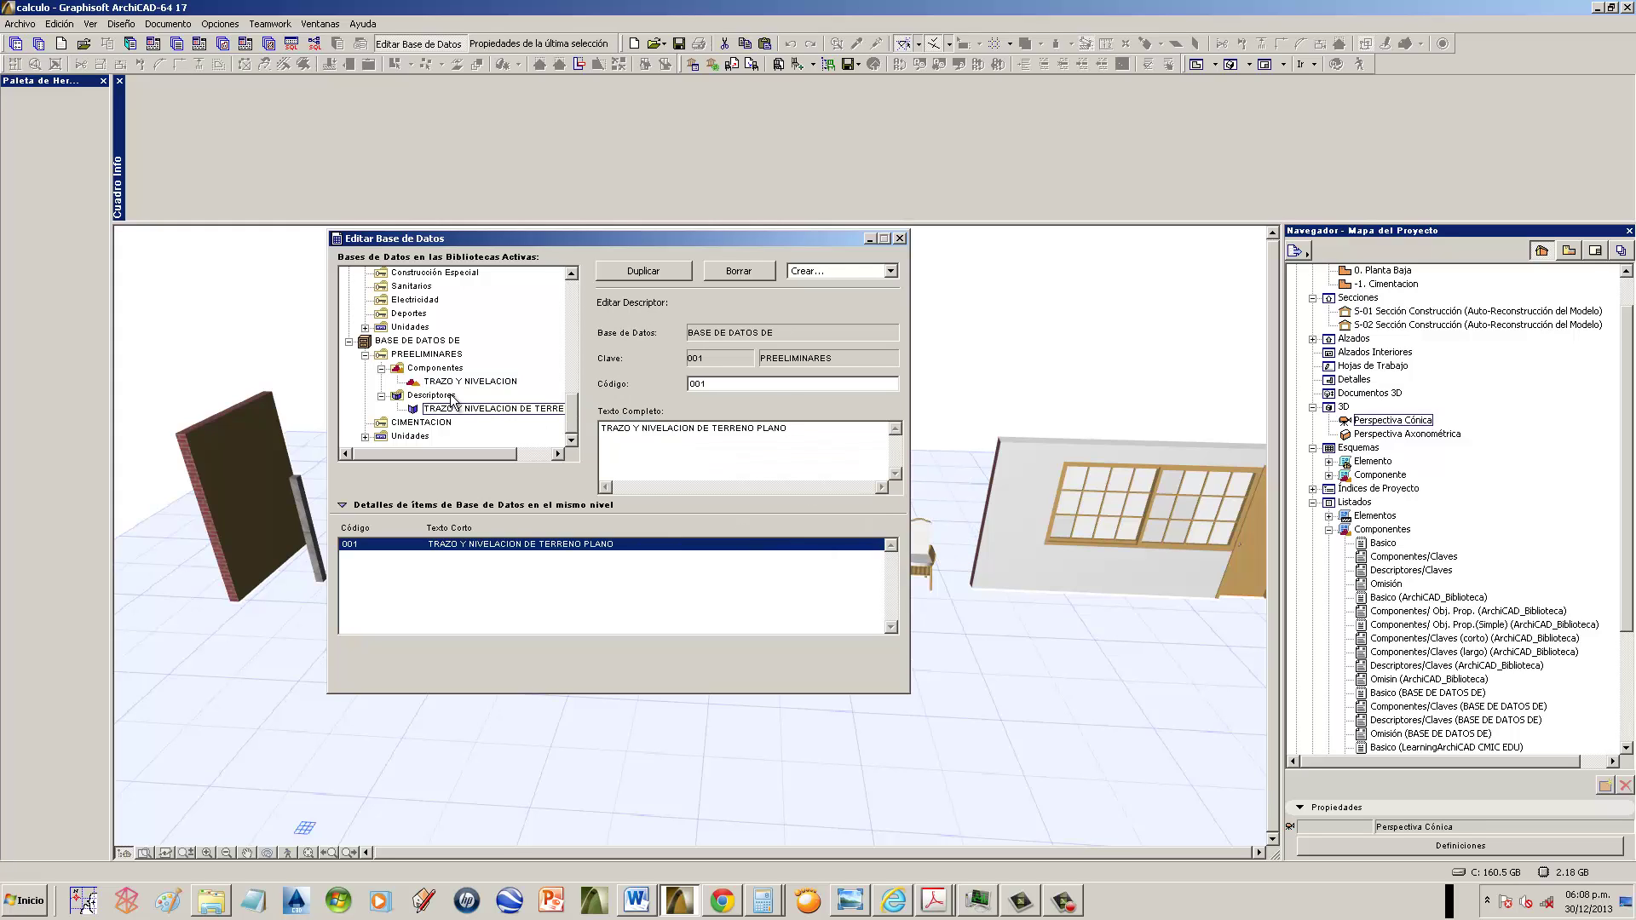
- Create a new key (Clave) in the BASE DE DATOS DE database and name it MATERIALES
{"action": "left_click", "coordinate": [382, 368]}
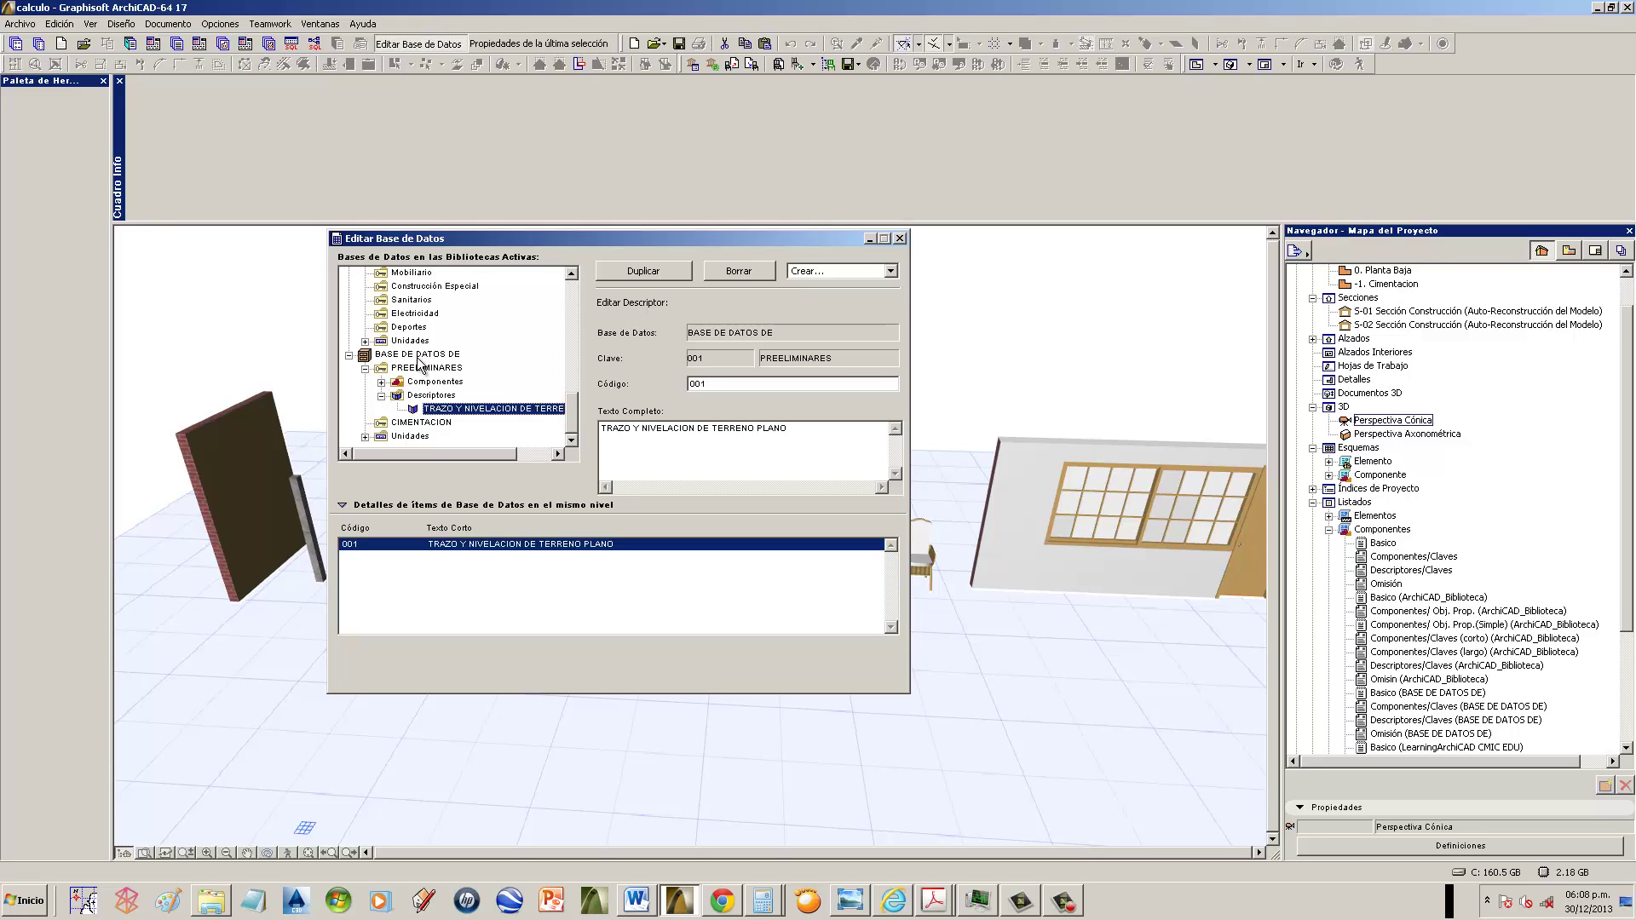
{"action": "left_click", "coordinate": [418, 355]}
{"action": "right_click", "coordinate": [419, 357]}
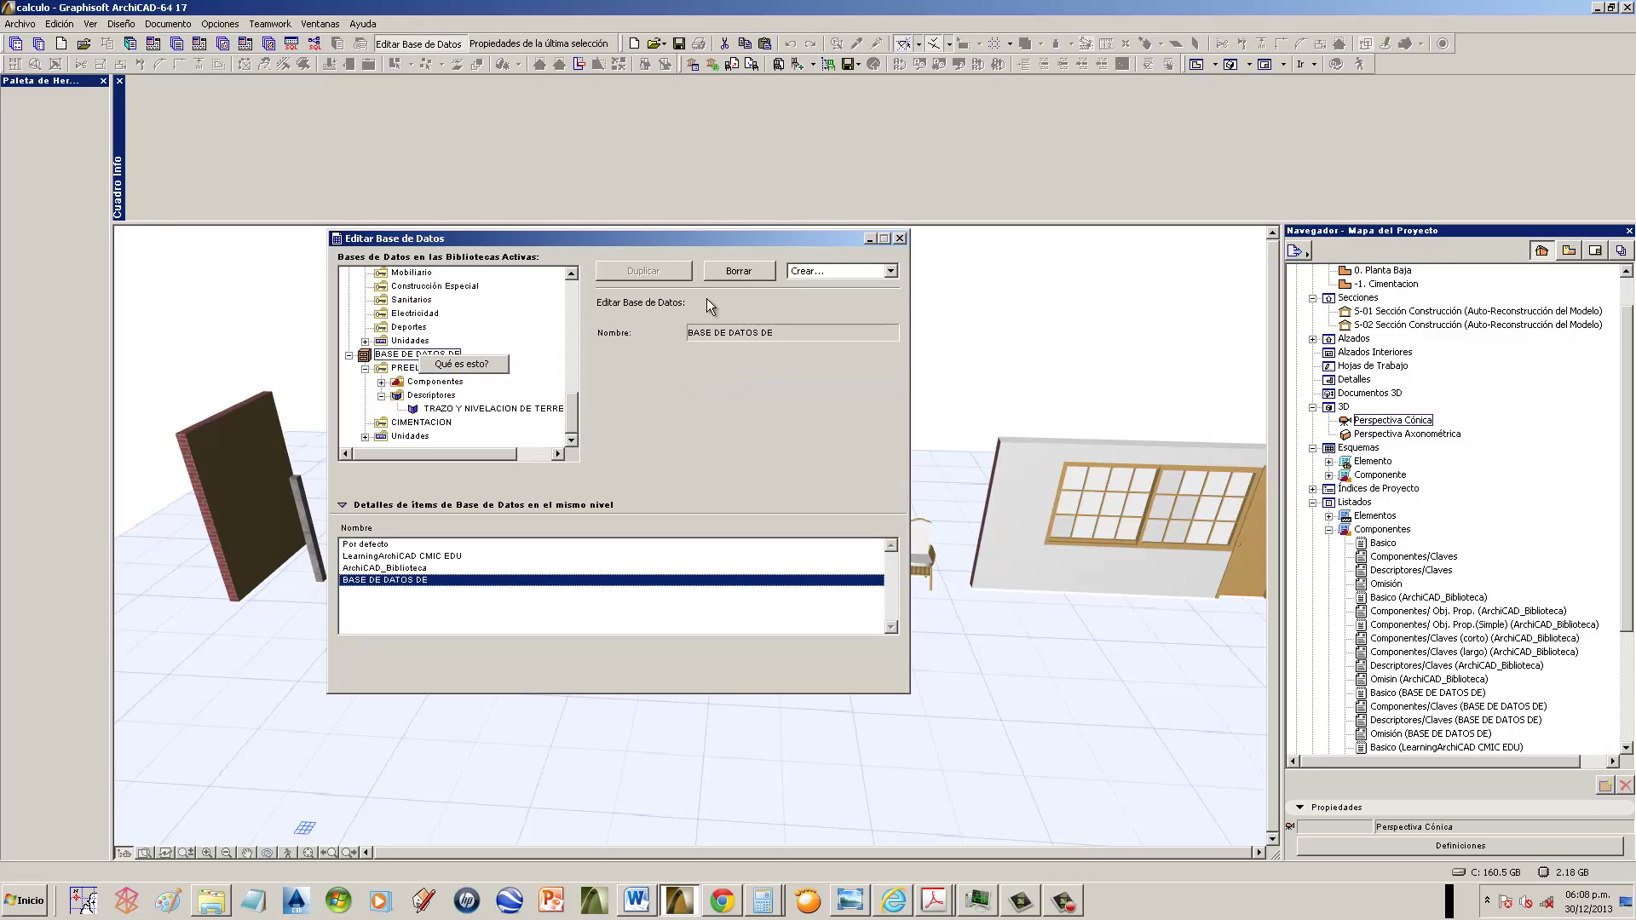
{"action": "left_click", "coordinate": [823, 272]}
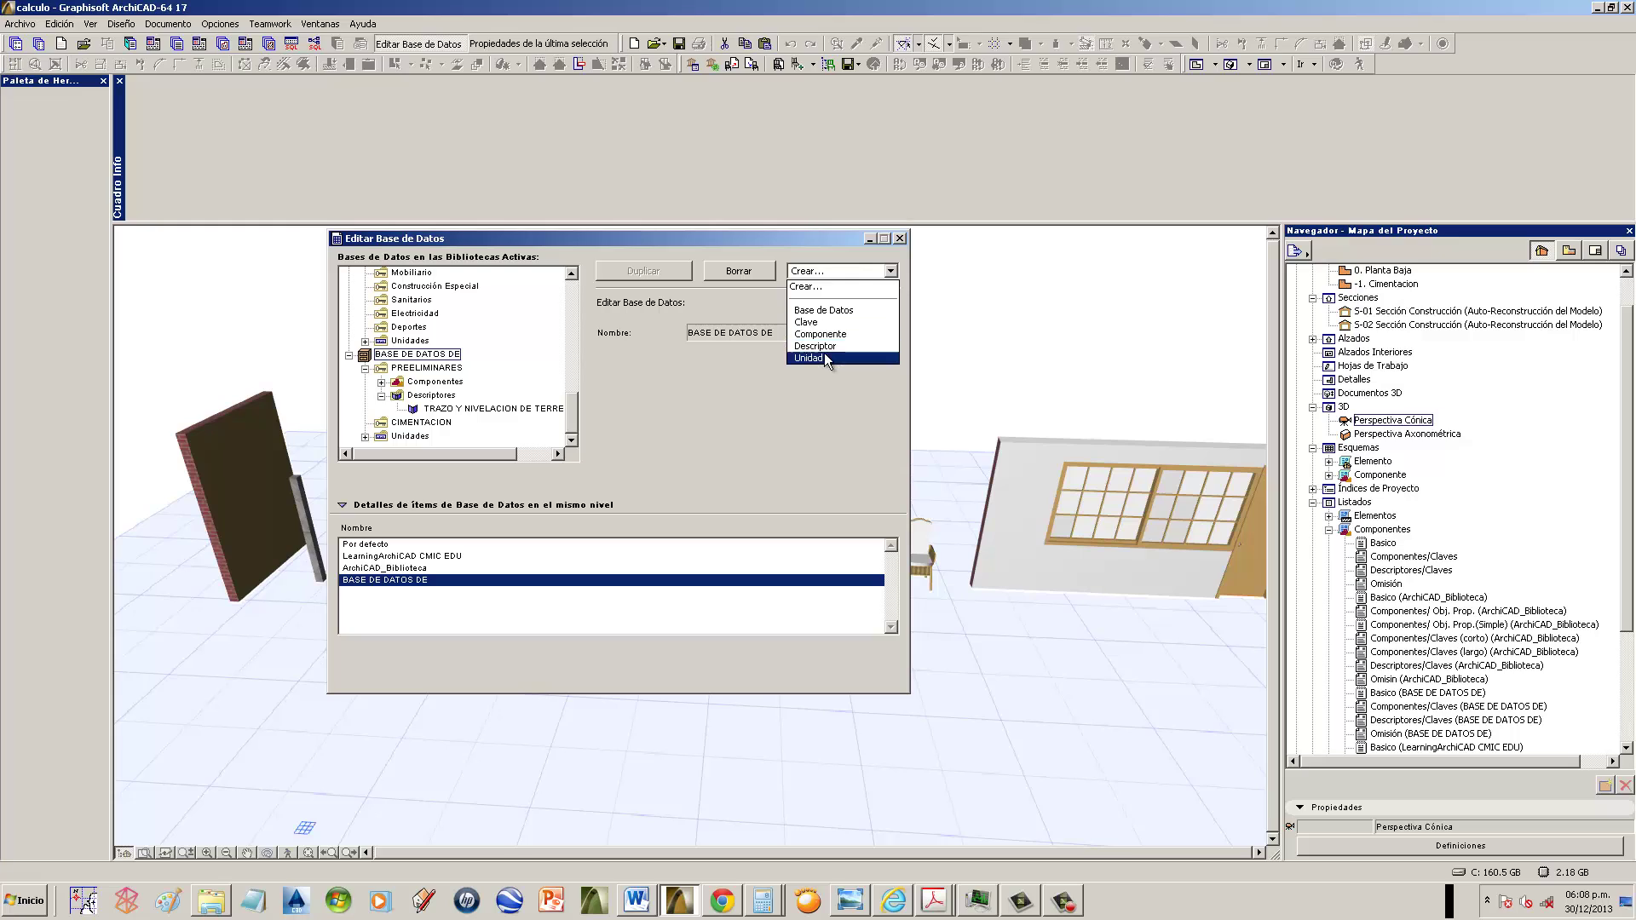
{"action": "left_click", "coordinate": [824, 323]}
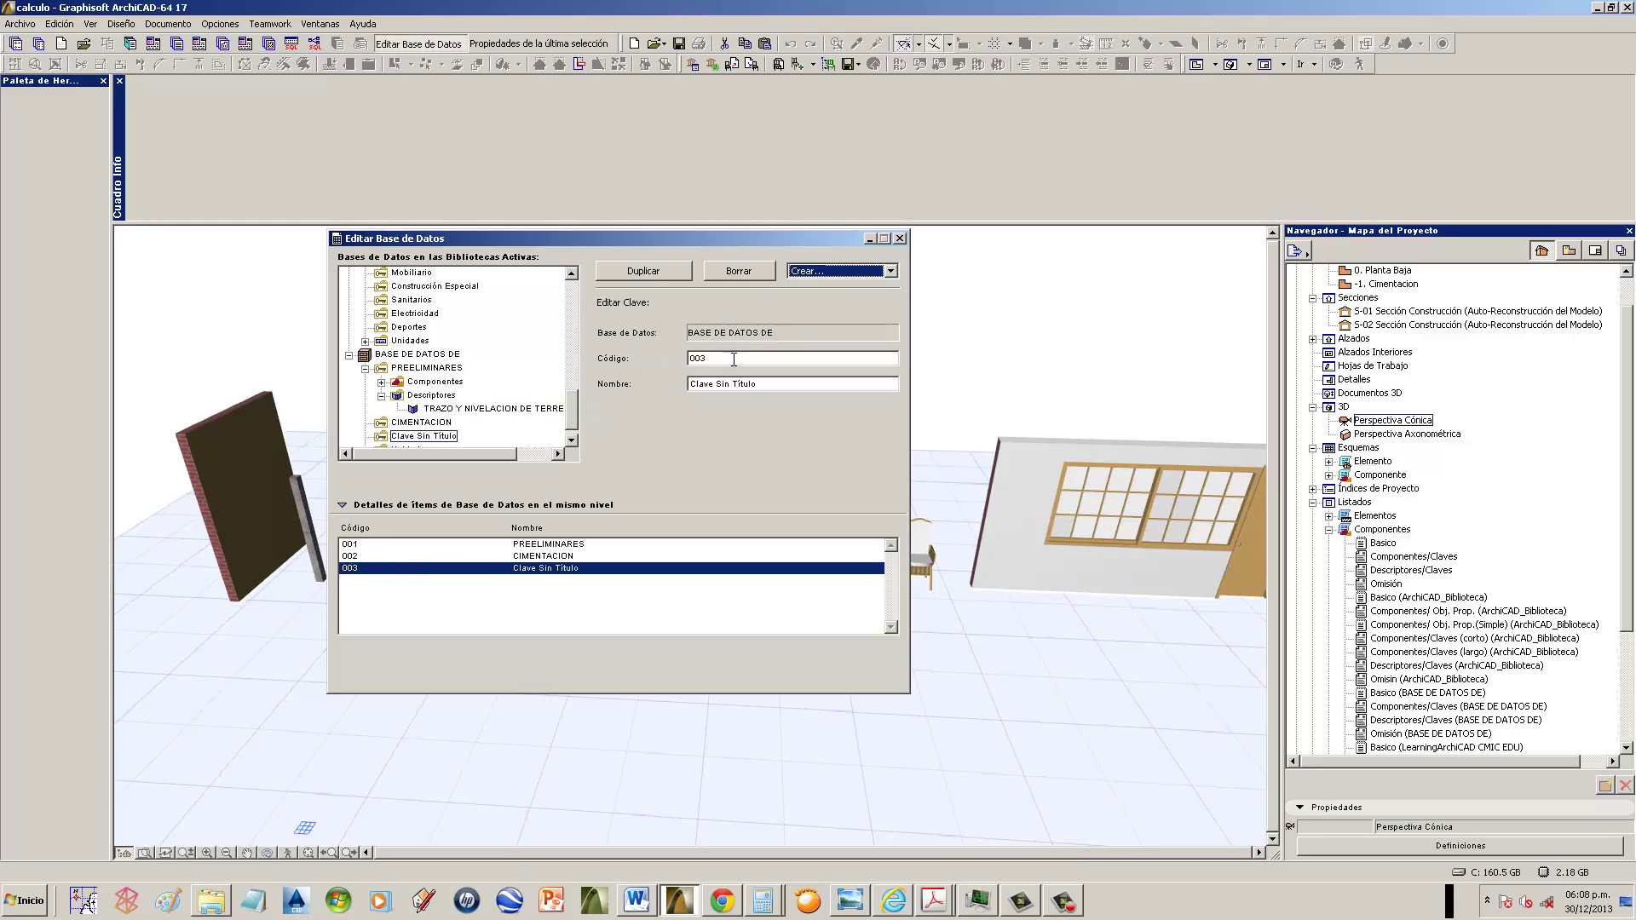
{"action": "left_click", "coordinate": [781, 384]}
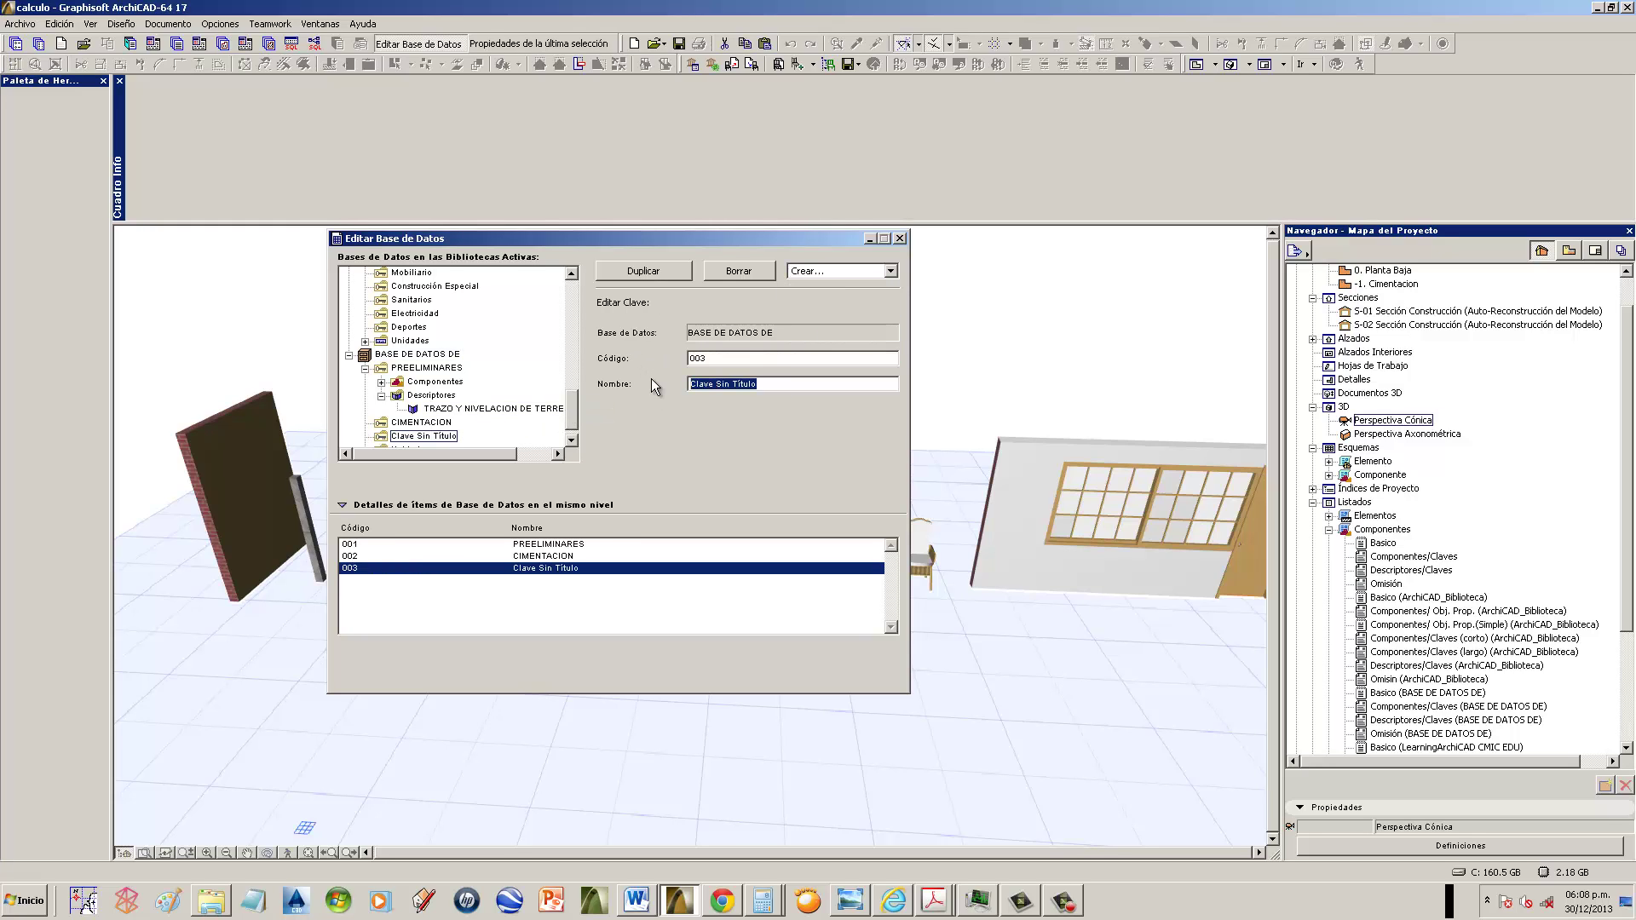
{"action": "type", "text": "MATERIALES"}
{"action": "left_click", "coordinate": [429, 355]}
{"action": "left_click", "coordinate": [844, 271]}
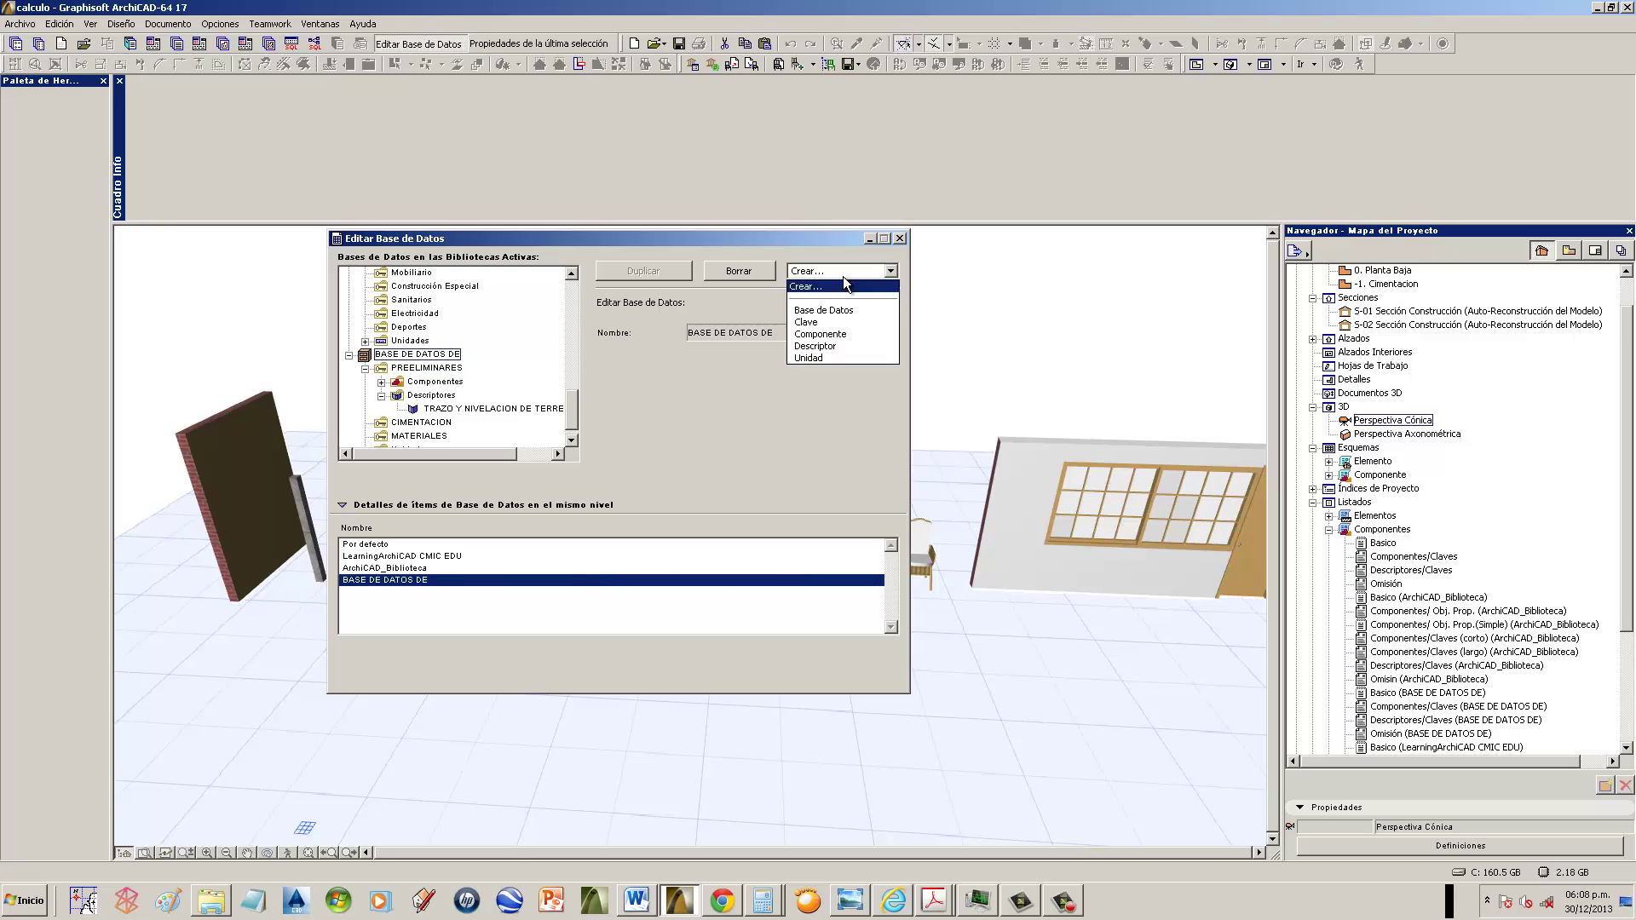
{"action": "left_click", "coordinate": [814, 346]}
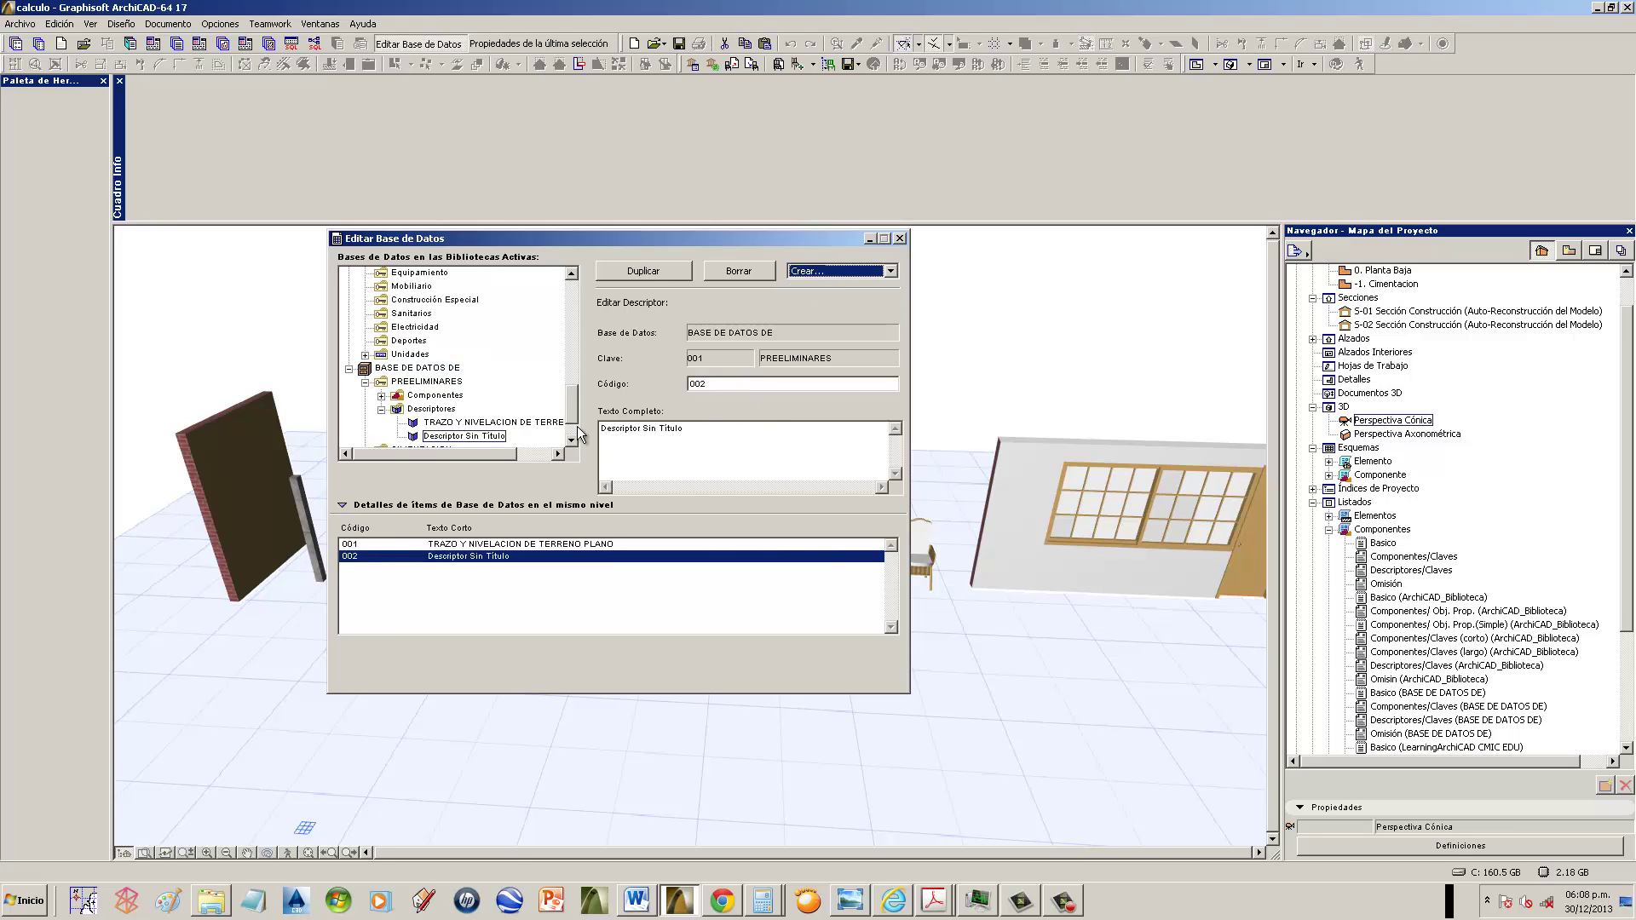
{"action": "left_click", "coordinate": [477, 436]}
{"action": "scroll", "coordinate": [510, 406], "scroll_direction": "down", "scroll_amount": 1}
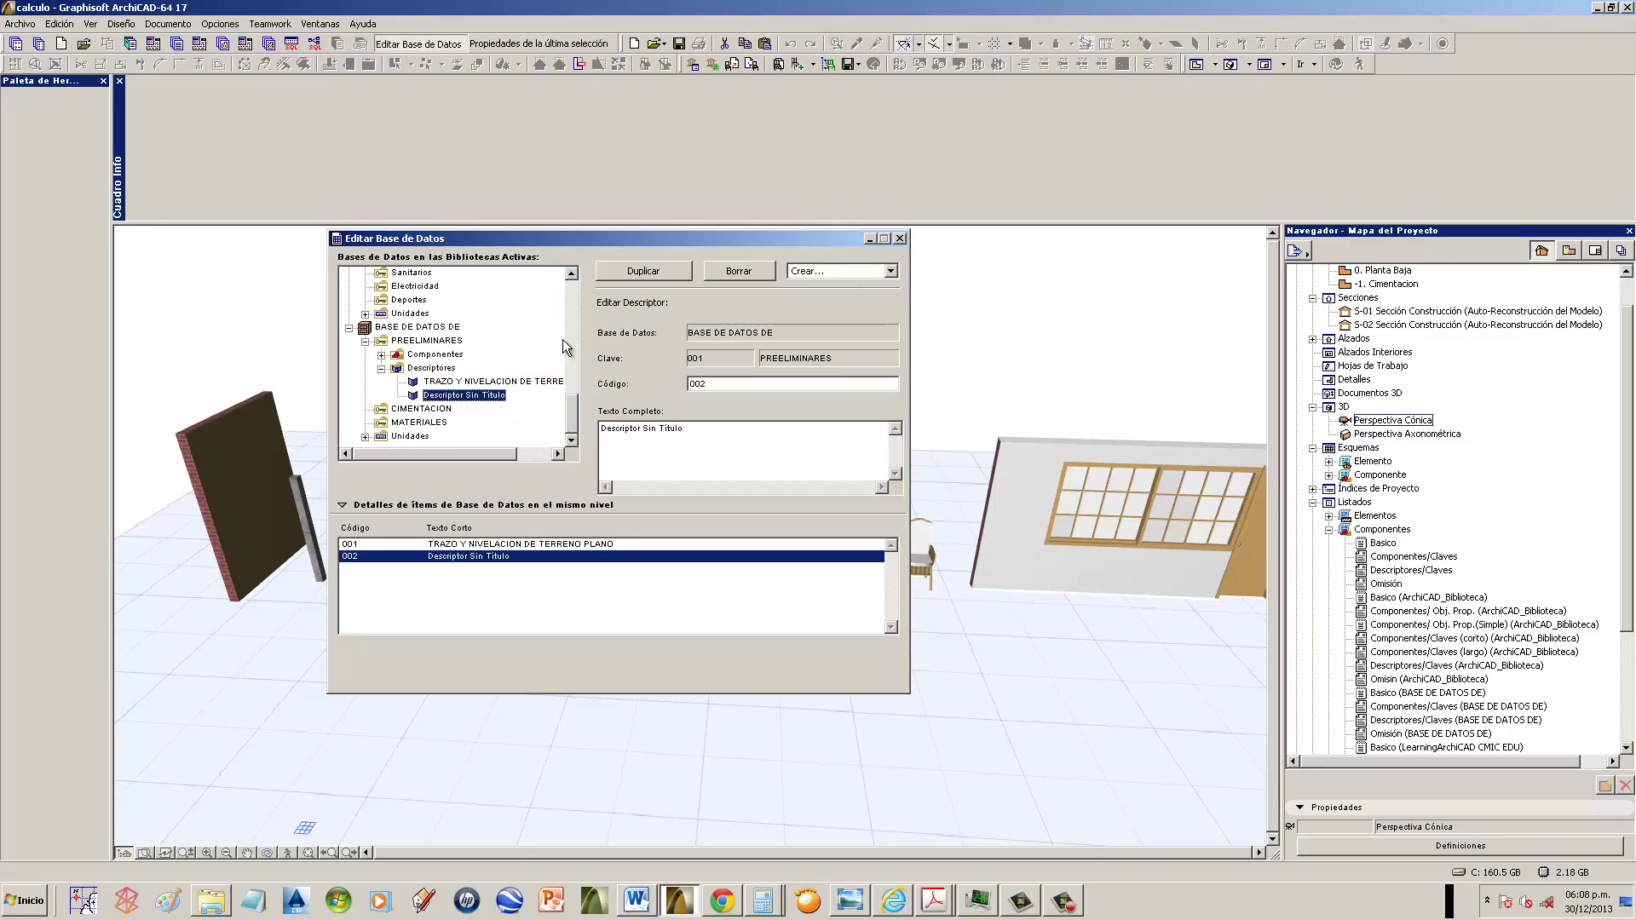
{"action": "left_click", "coordinate": [733, 271]}
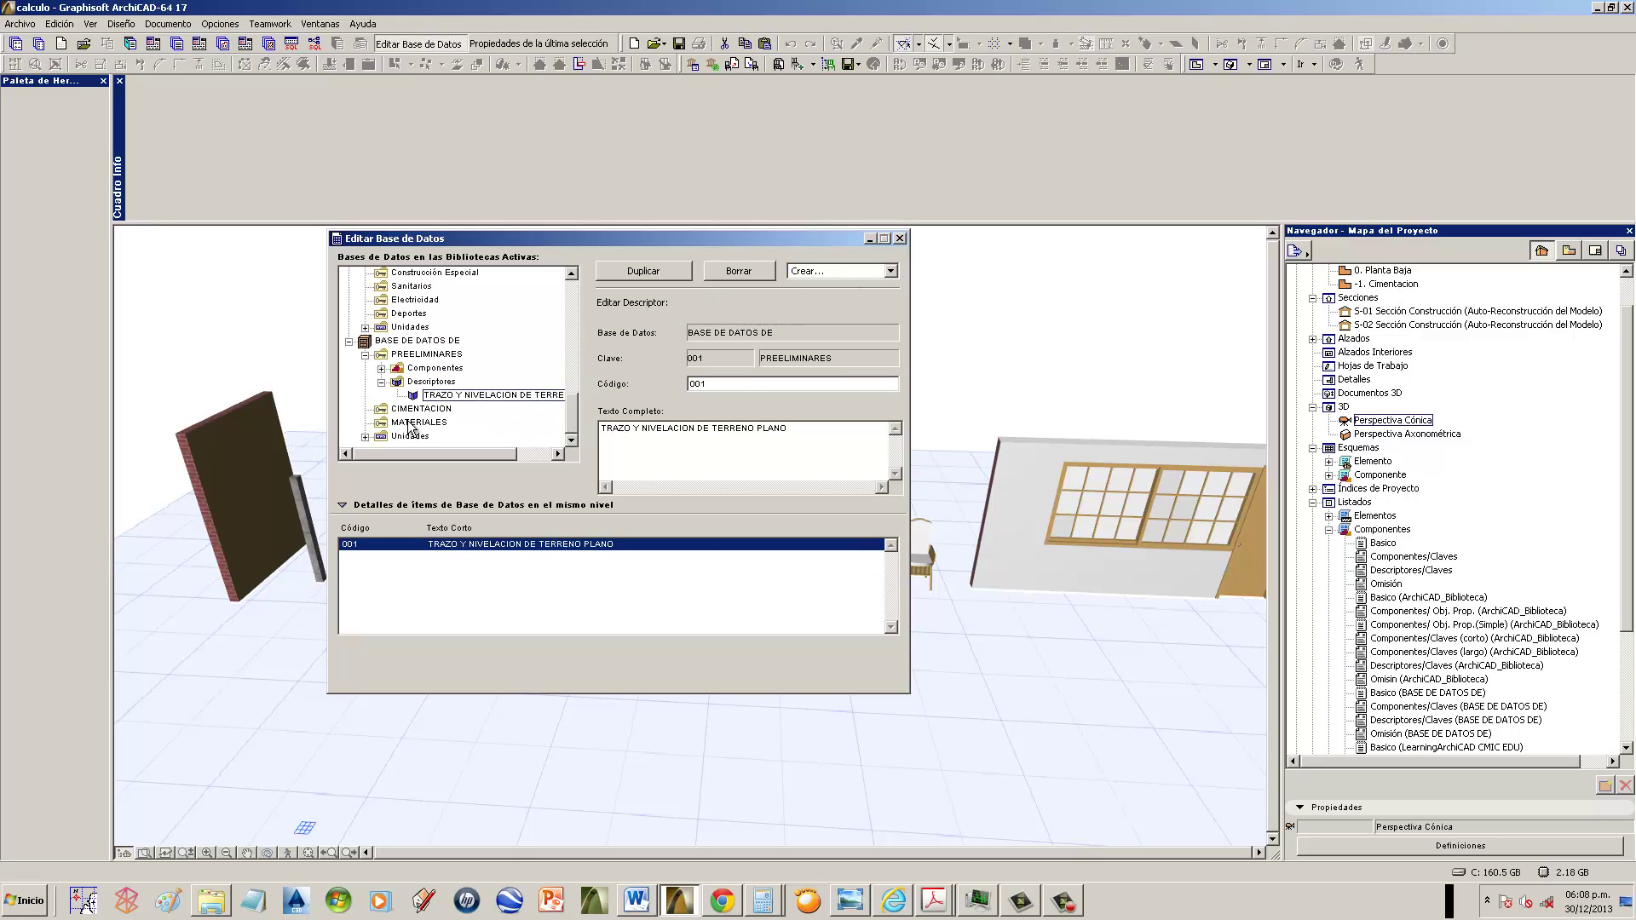
- Add another key (Clave) to the BASE DE DATOS DE database and name it MANO DE OBRA
{"action": "left_click", "coordinate": [886, 271]}
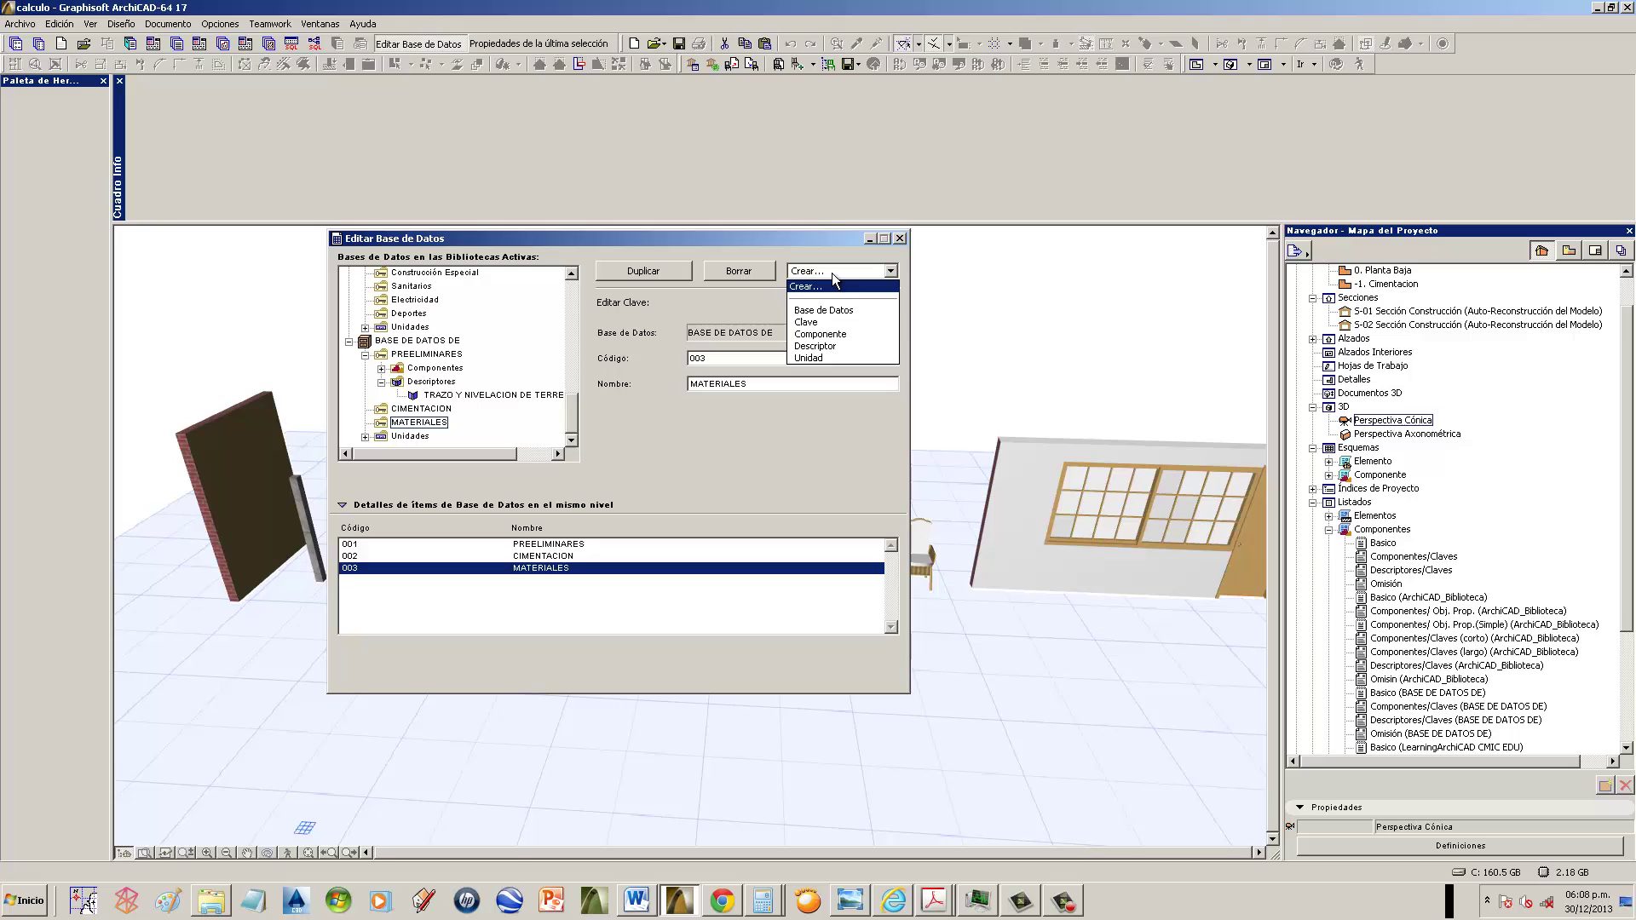
{"action": "left_click", "coordinate": [441, 353]}
{"action": "left_click", "coordinate": [448, 334]}
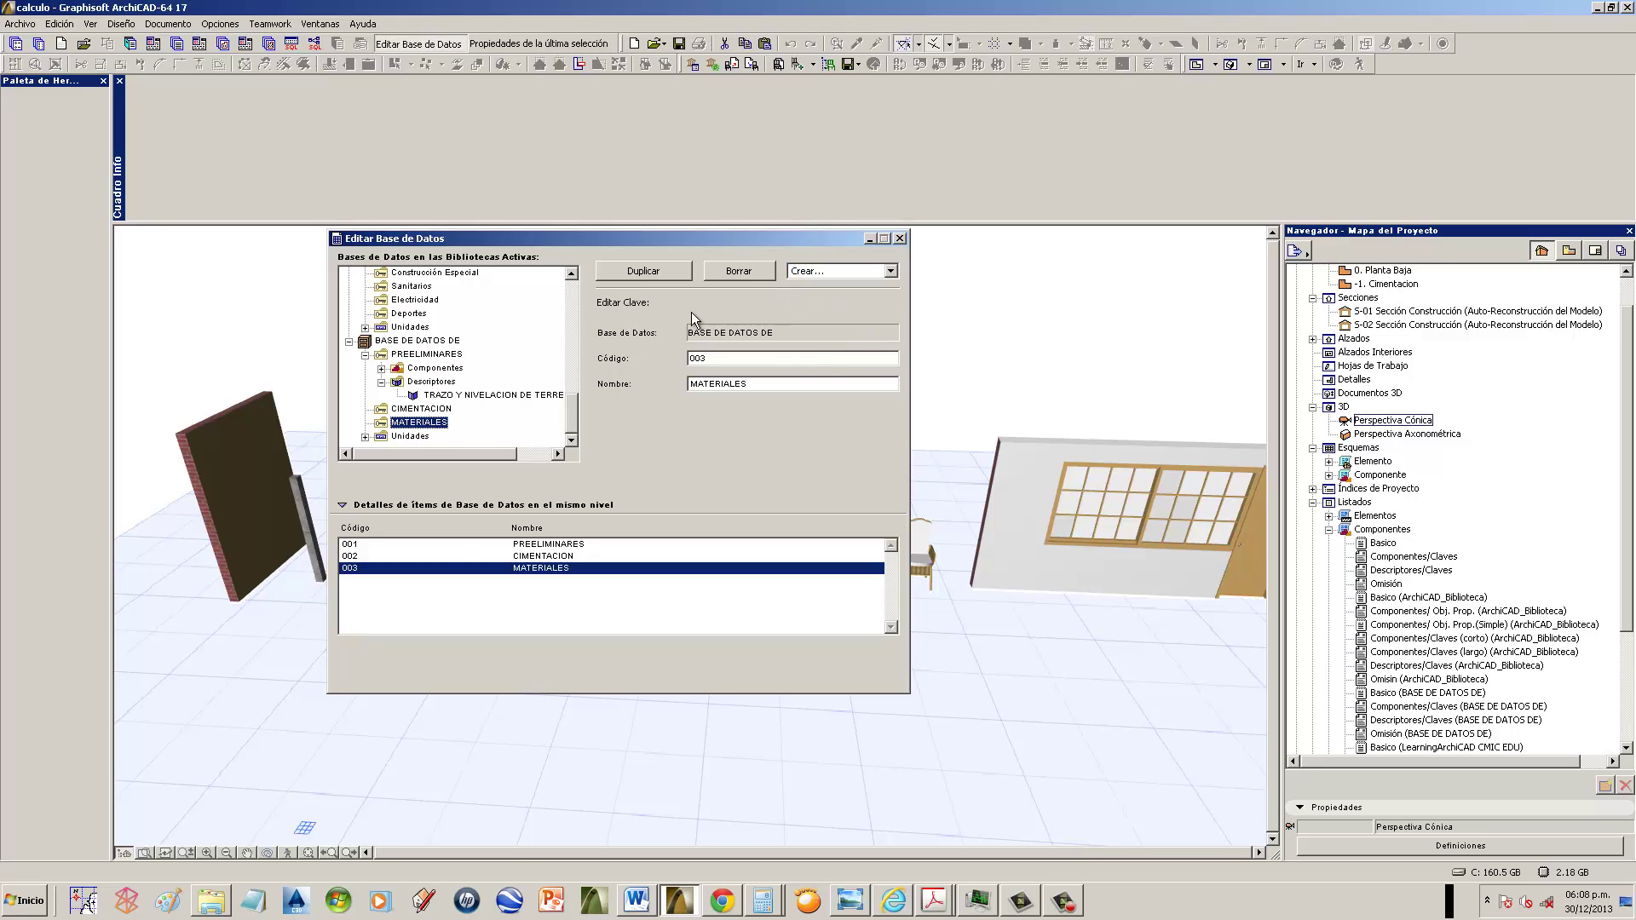
{"action": "left_click", "coordinate": [464, 340]}
{"action": "left_click", "coordinate": [823, 270]}
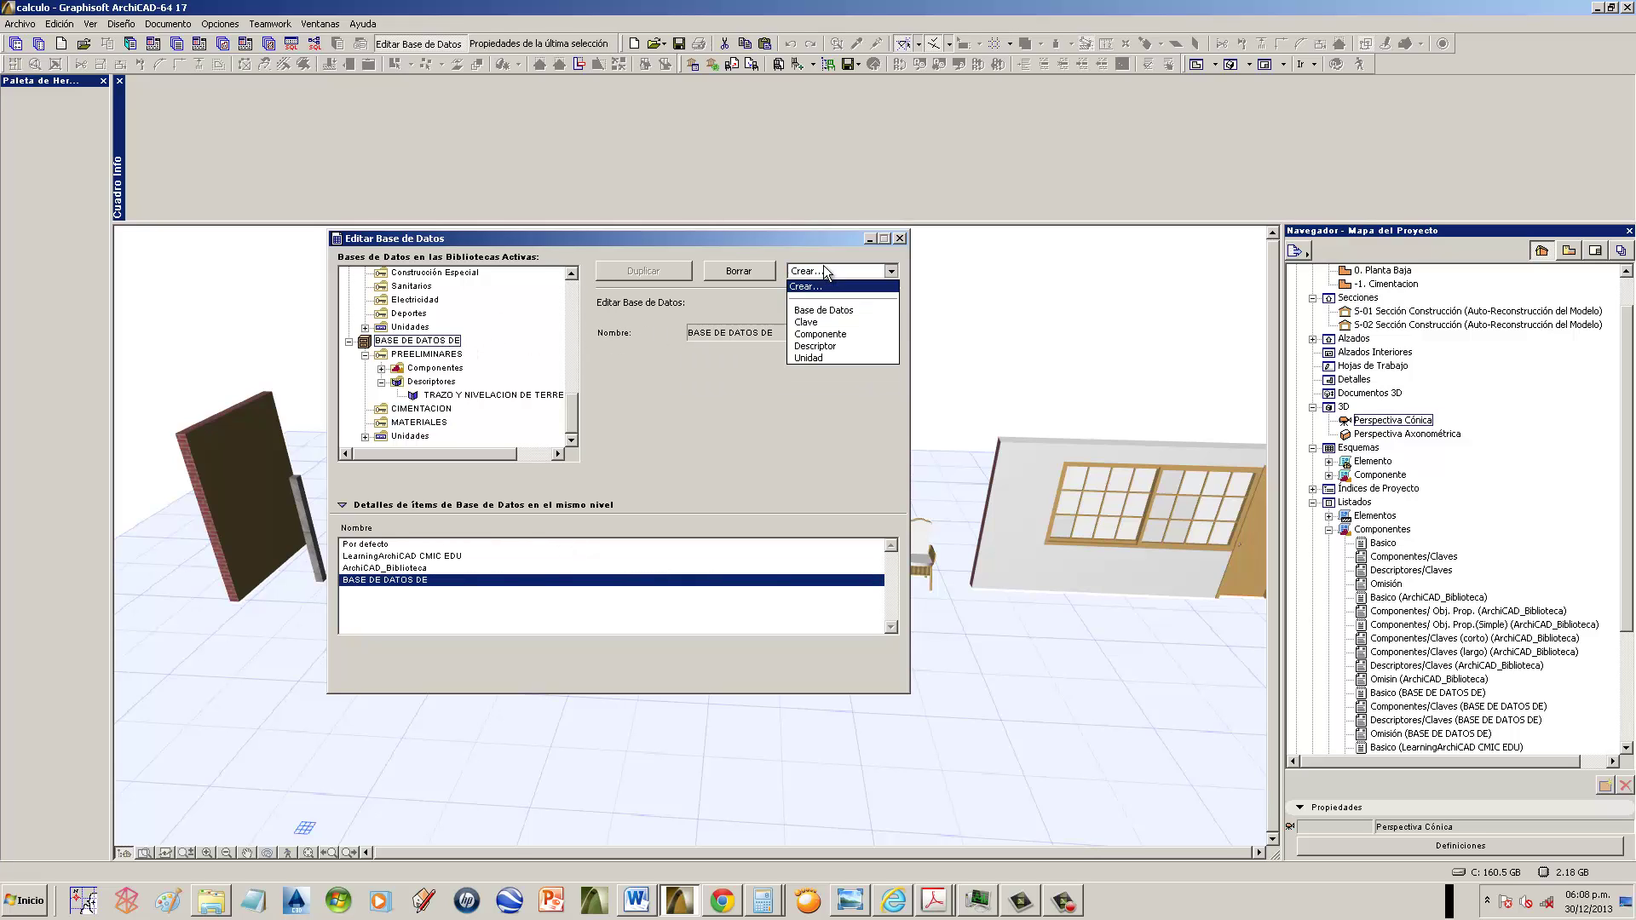
{"action": "left_click", "coordinate": [818, 323]}
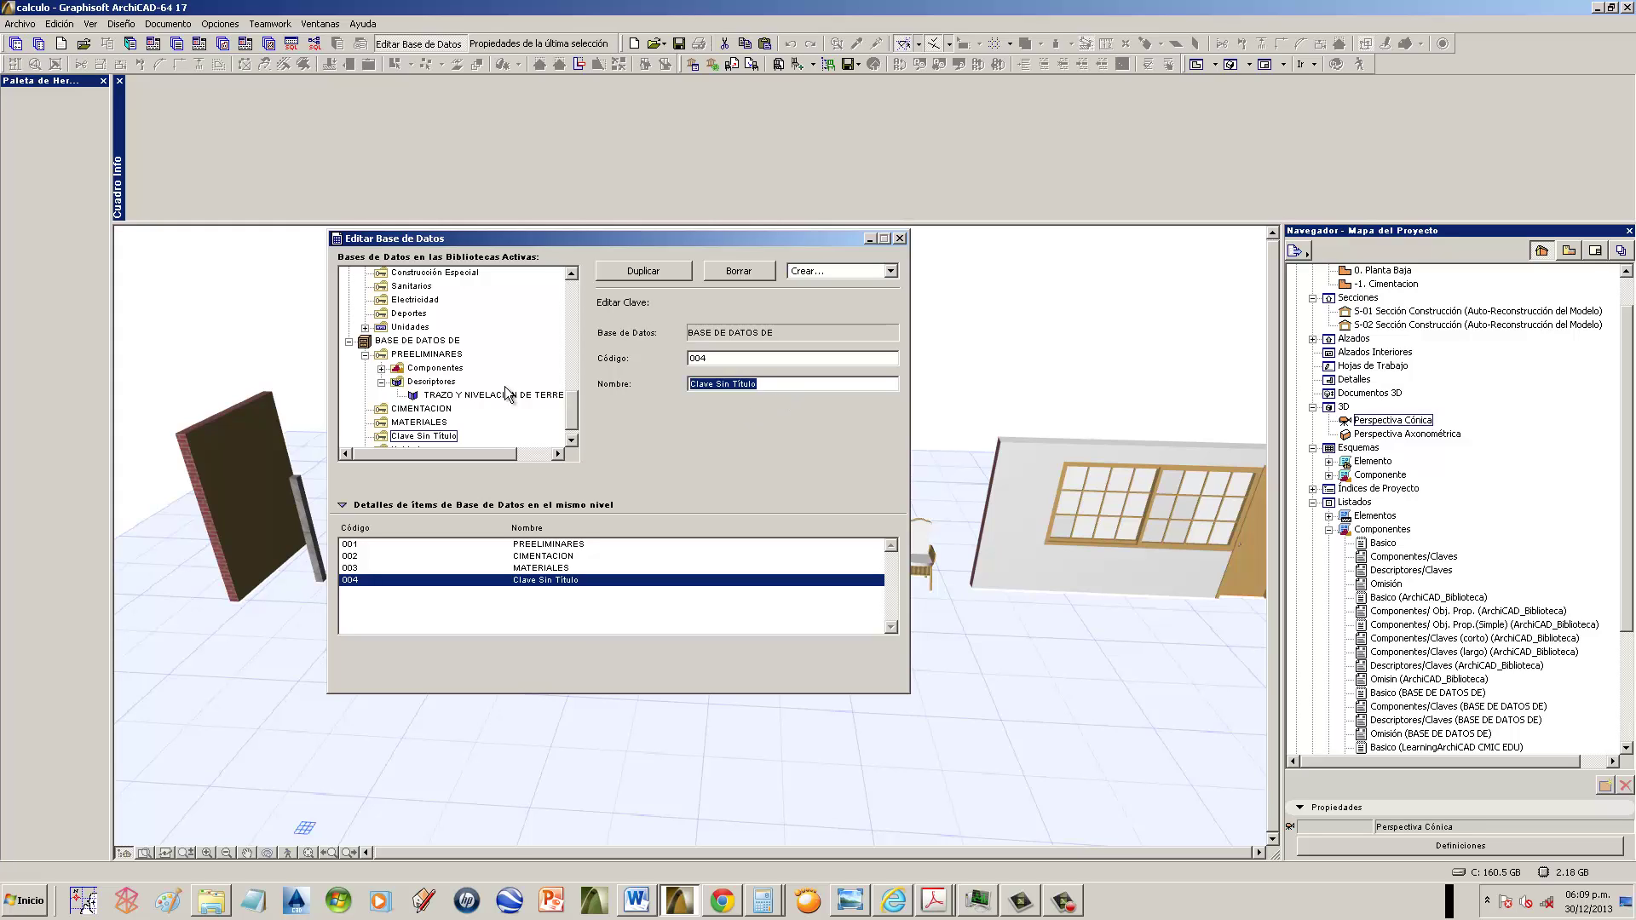
{"action": "type", "text": "MANO DE OBRA"}
- Create a component (Componente) under the MATERIALES key and name it CAL
{"action": "left_click", "coordinate": [417, 423]}
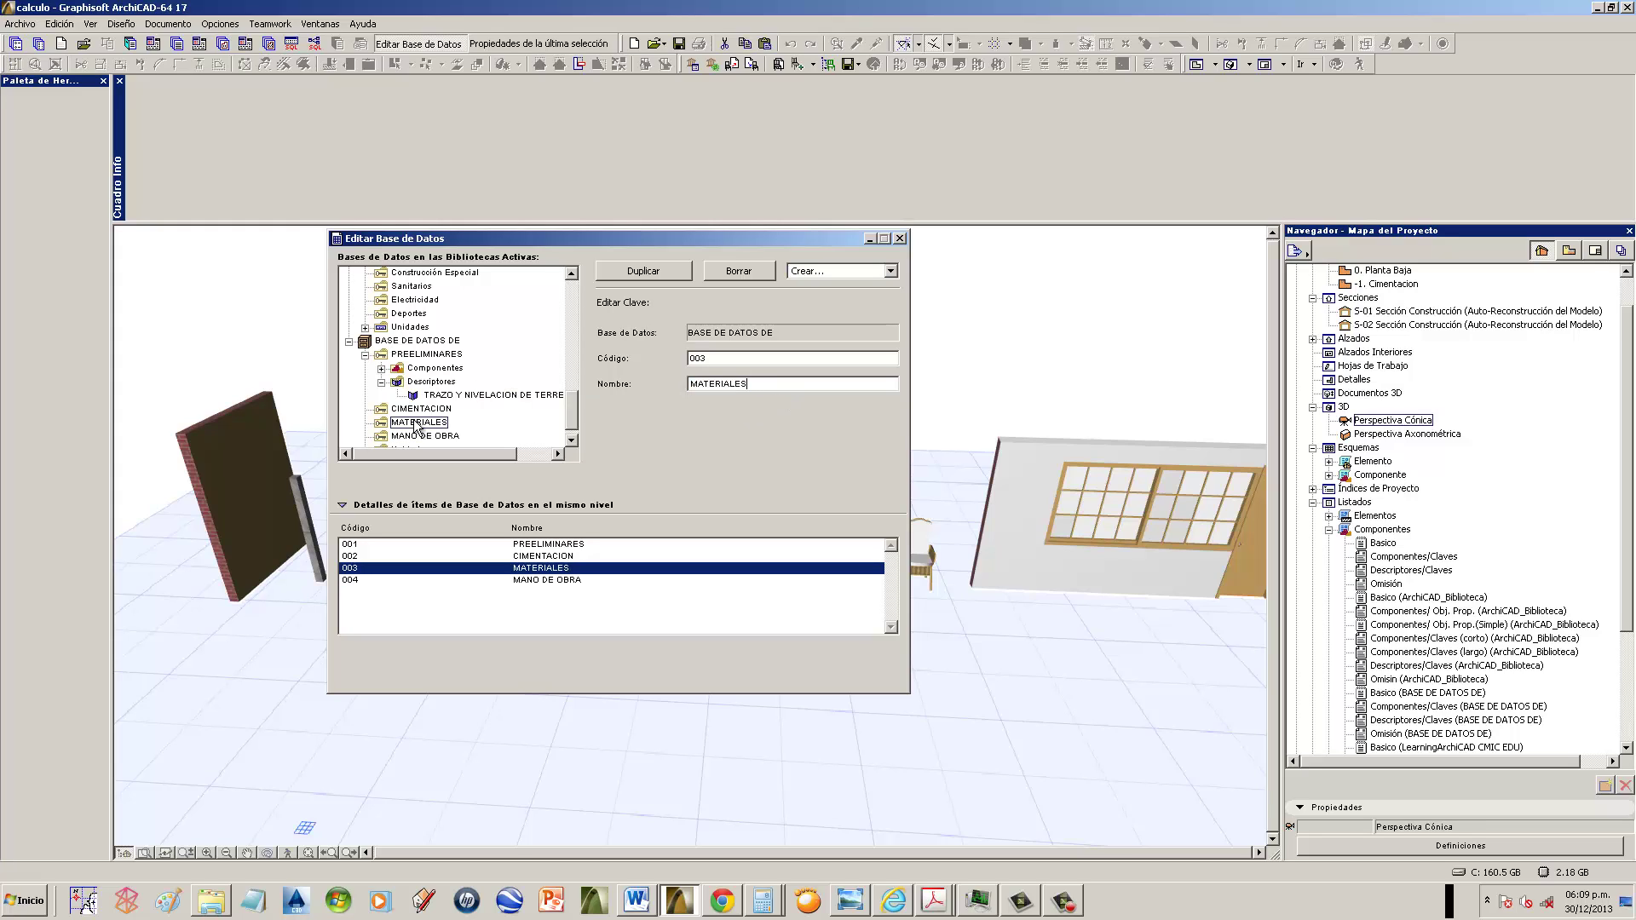
{"action": "left_click", "coordinate": [846, 269]}
{"action": "left_click", "coordinate": [829, 333]}
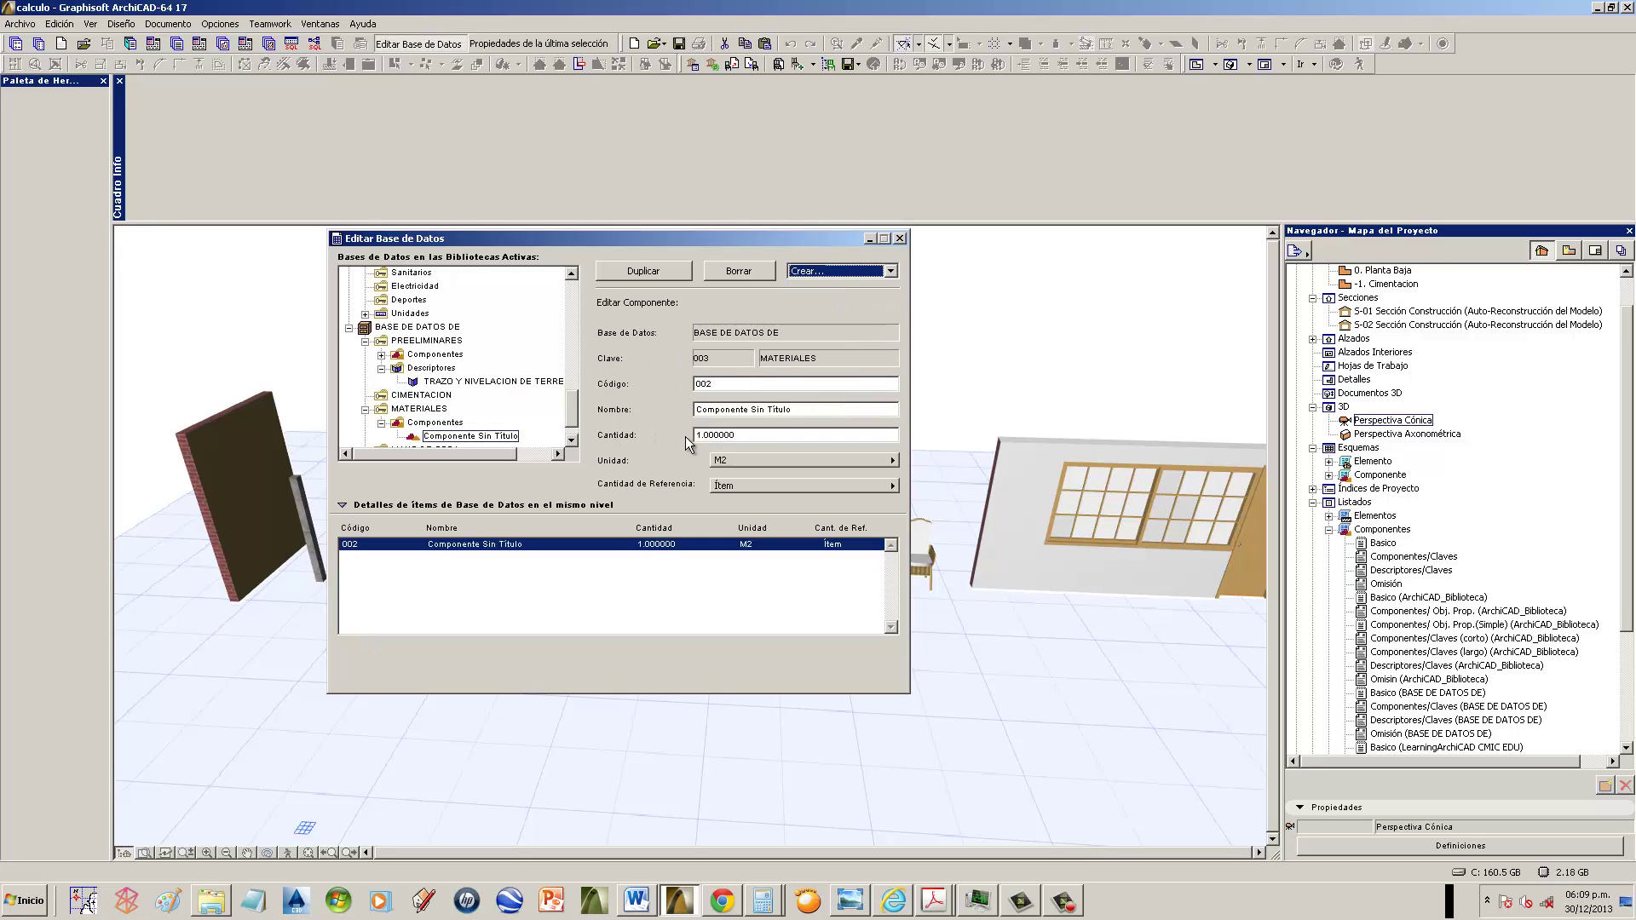
{"action": "left_click", "coordinate": [794, 412]}
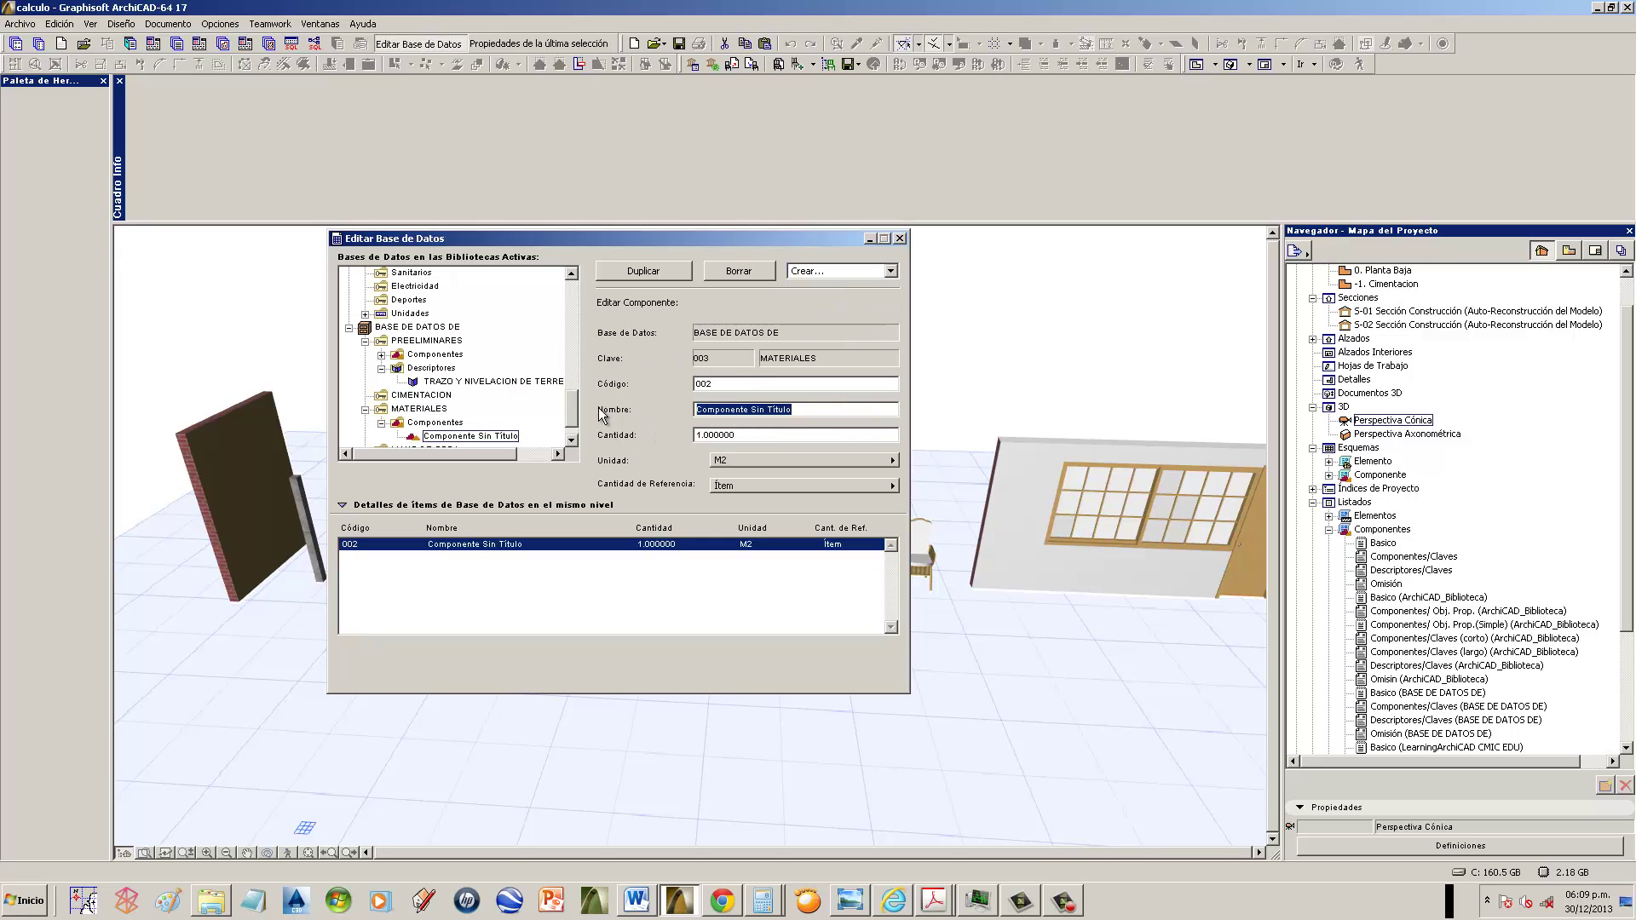
{"action": "type", "text": "CAL"}
{"action": "left_click", "coordinate": [545, 426]}
- Create a component (Componente) under the MANO DE OBRA key and name it PEON
{"action": "scroll", "coordinate": [483, 431], "scroll_direction": "down", "scroll_amount": 1}
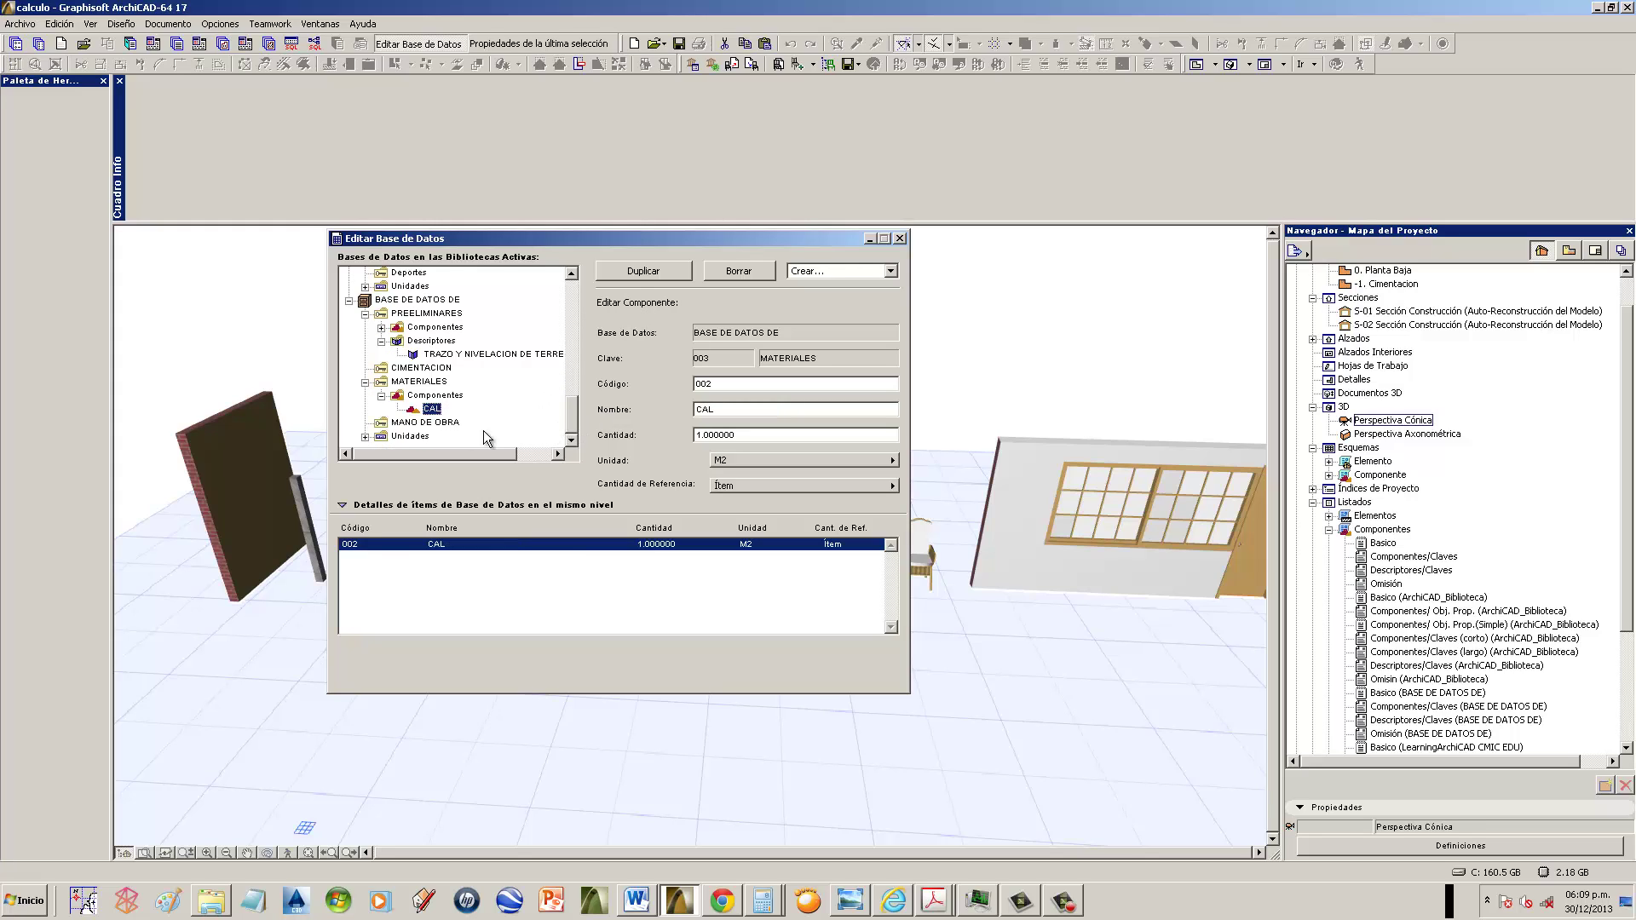
{"action": "left_click", "coordinate": [459, 424]}
{"action": "left_click", "coordinate": [831, 270]}
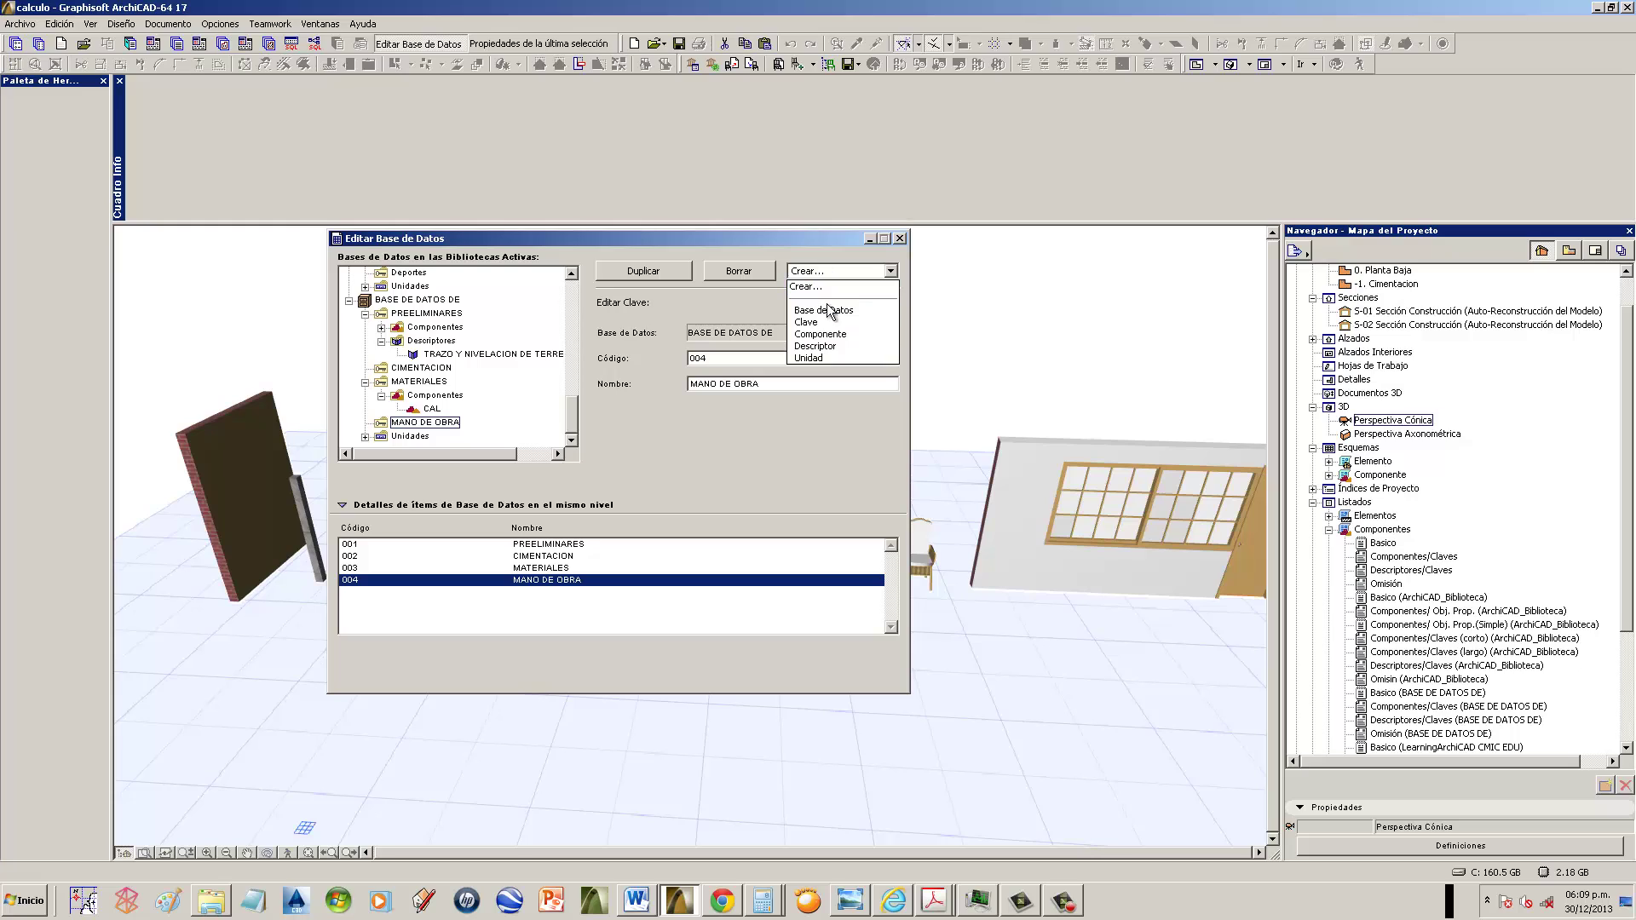
{"action": "left_click", "coordinate": [825, 335]}
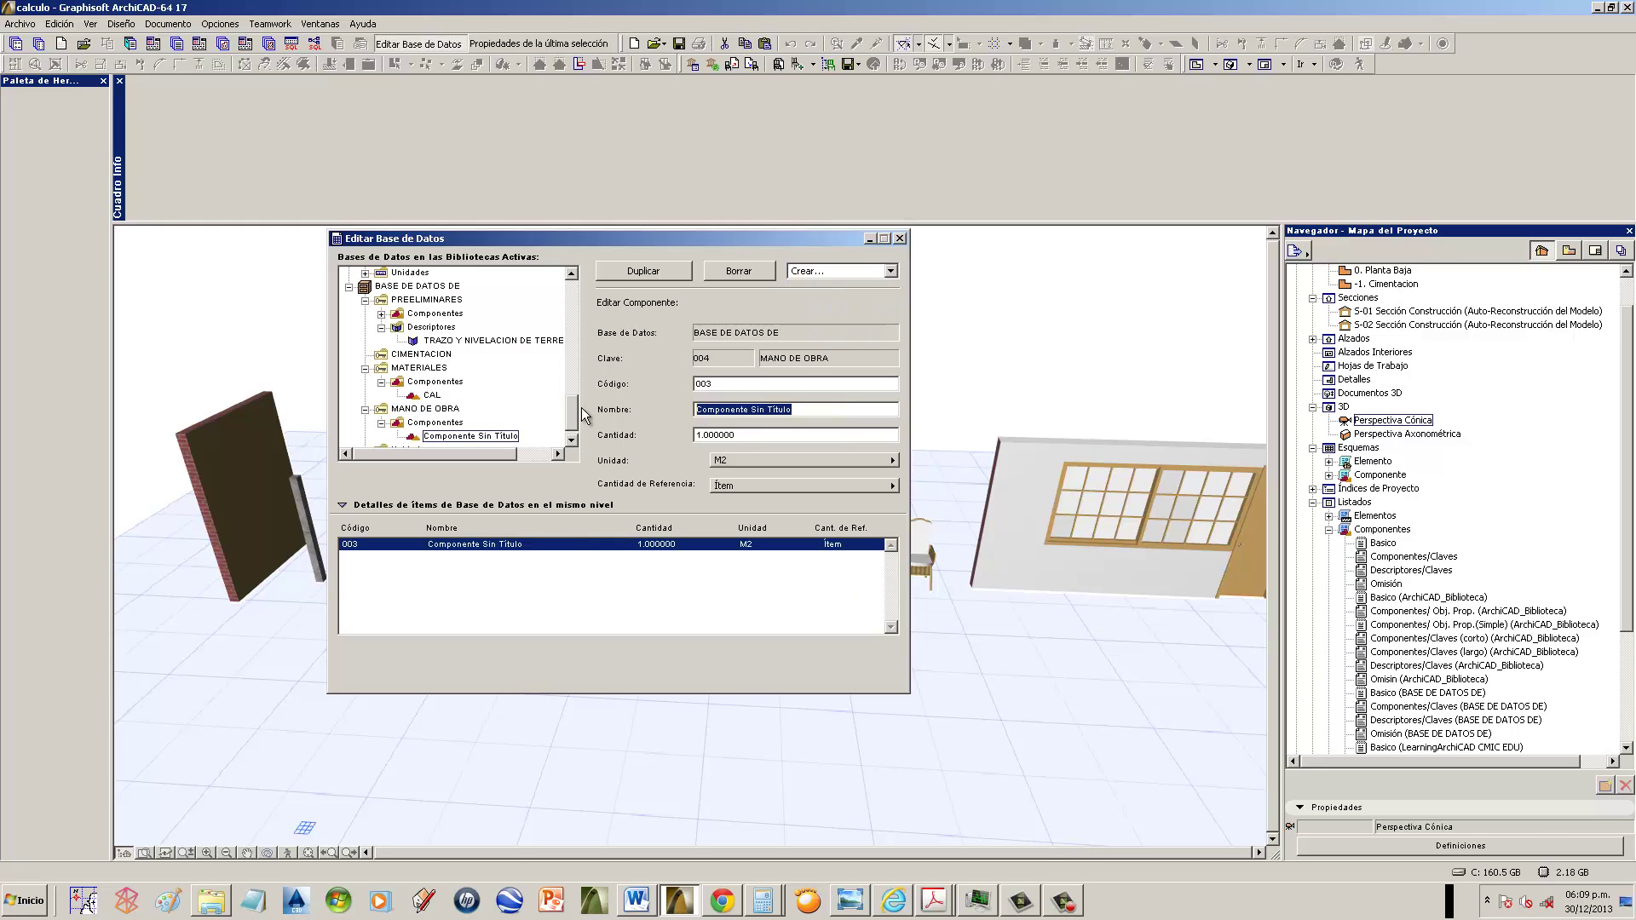
{"action": "type", "text": "PEON"}
- Add a second component to the MANO DE OBRA key and name it ALBAÑIL
{"action": "left_click", "coordinate": [439, 422]}
{"action": "left_click", "coordinate": [854, 277]}
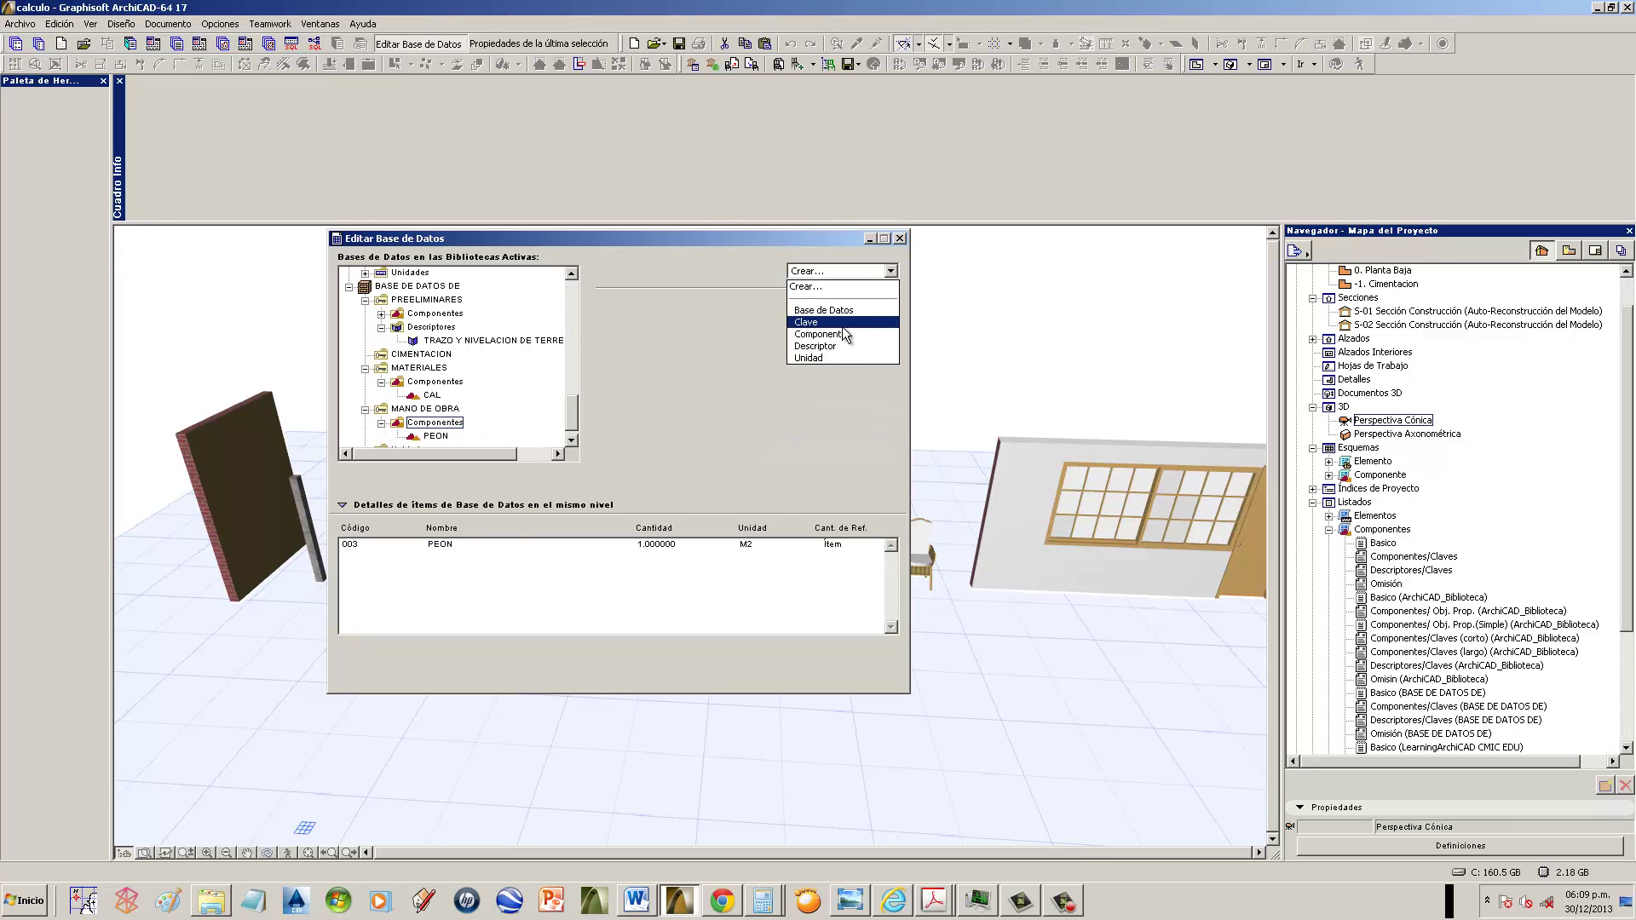
{"action": "left_click", "coordinate": [837, 337]}
{"action": "left_click_drag", "start_coordinate": [803, 409], "coordinate": [636, 402]}
{"action": "type", "text": "ALBAÑIL"}
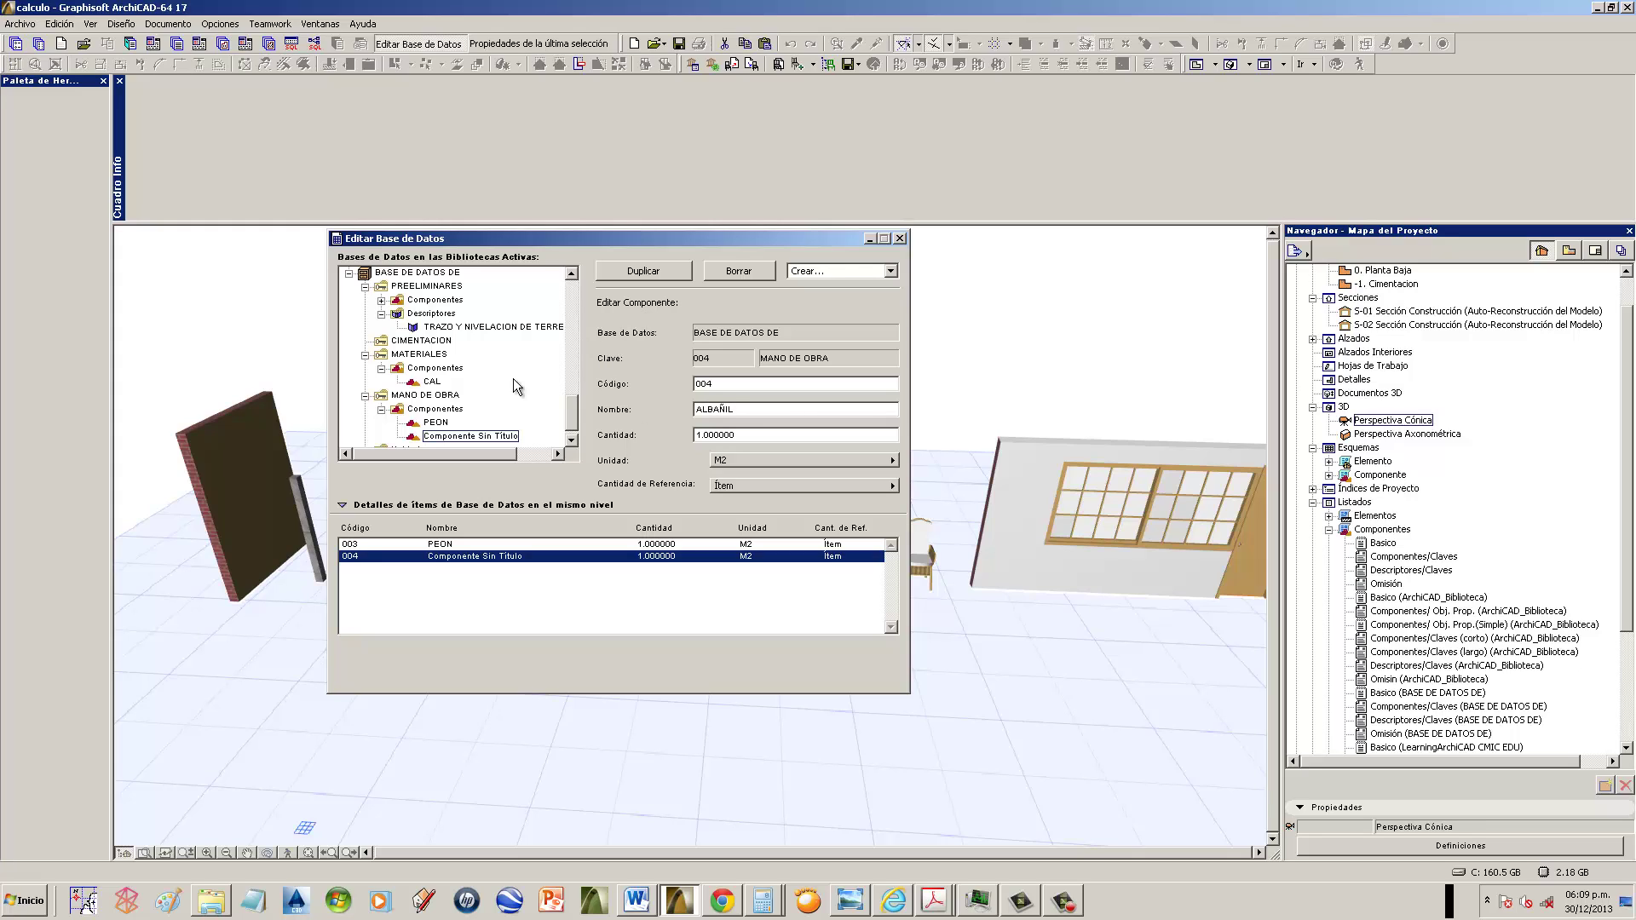
{"action": "left_click", "coordinate": [434, 409]}
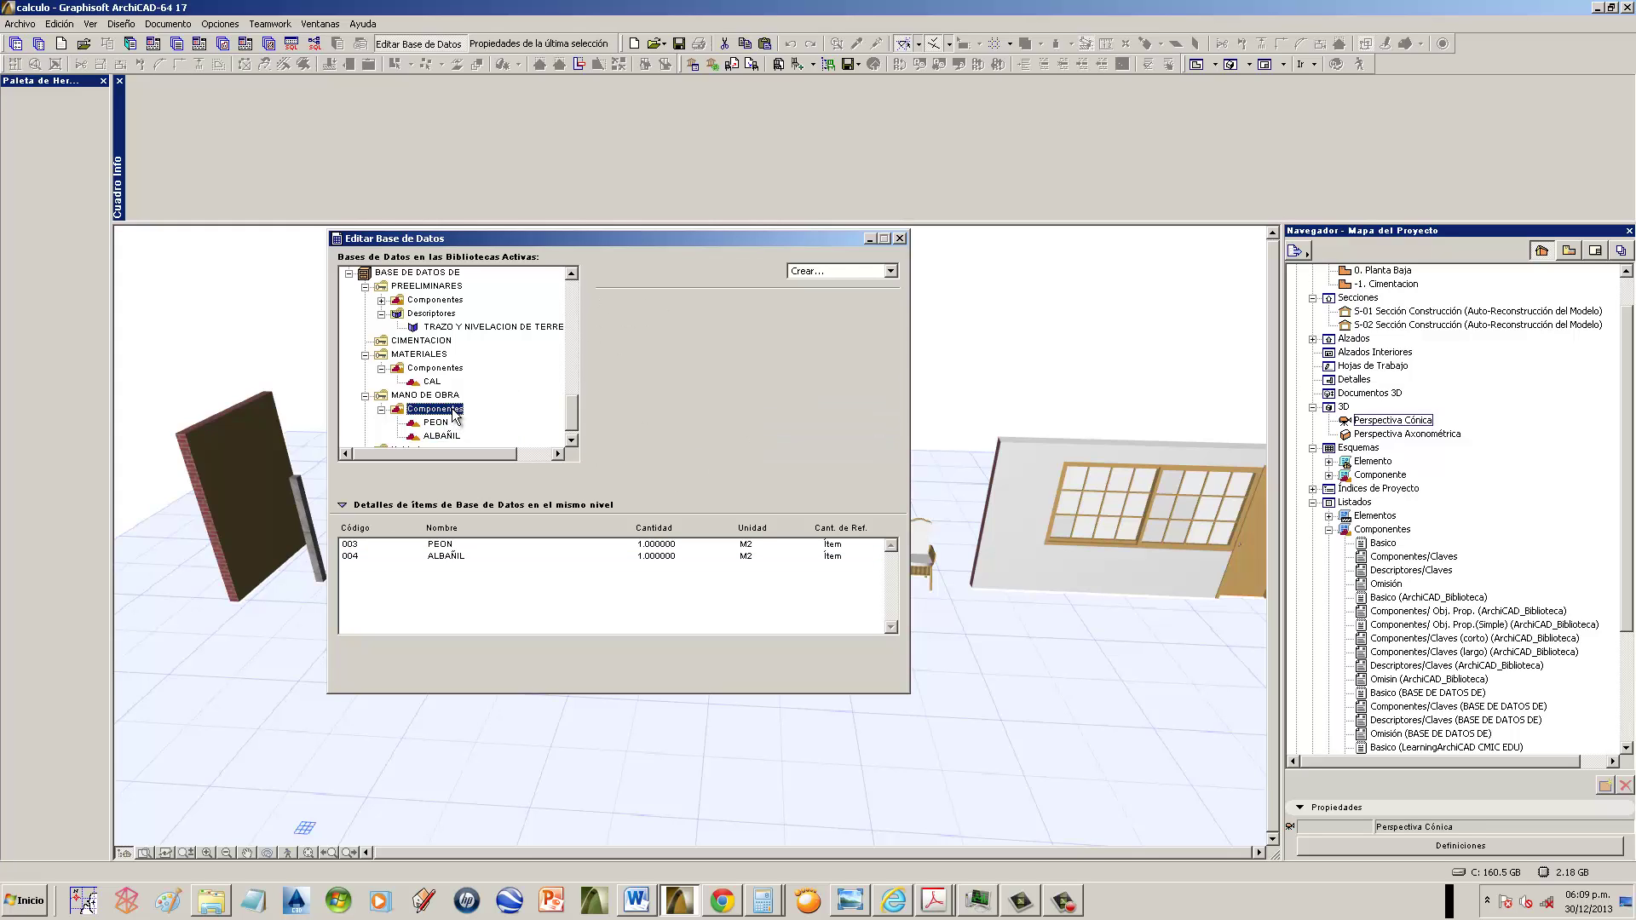
- Review the settings of the ALBAÑIL and PEON components under the MANO DE OBRA key
{"action": "left_click", "coordinate": [443, 436]}
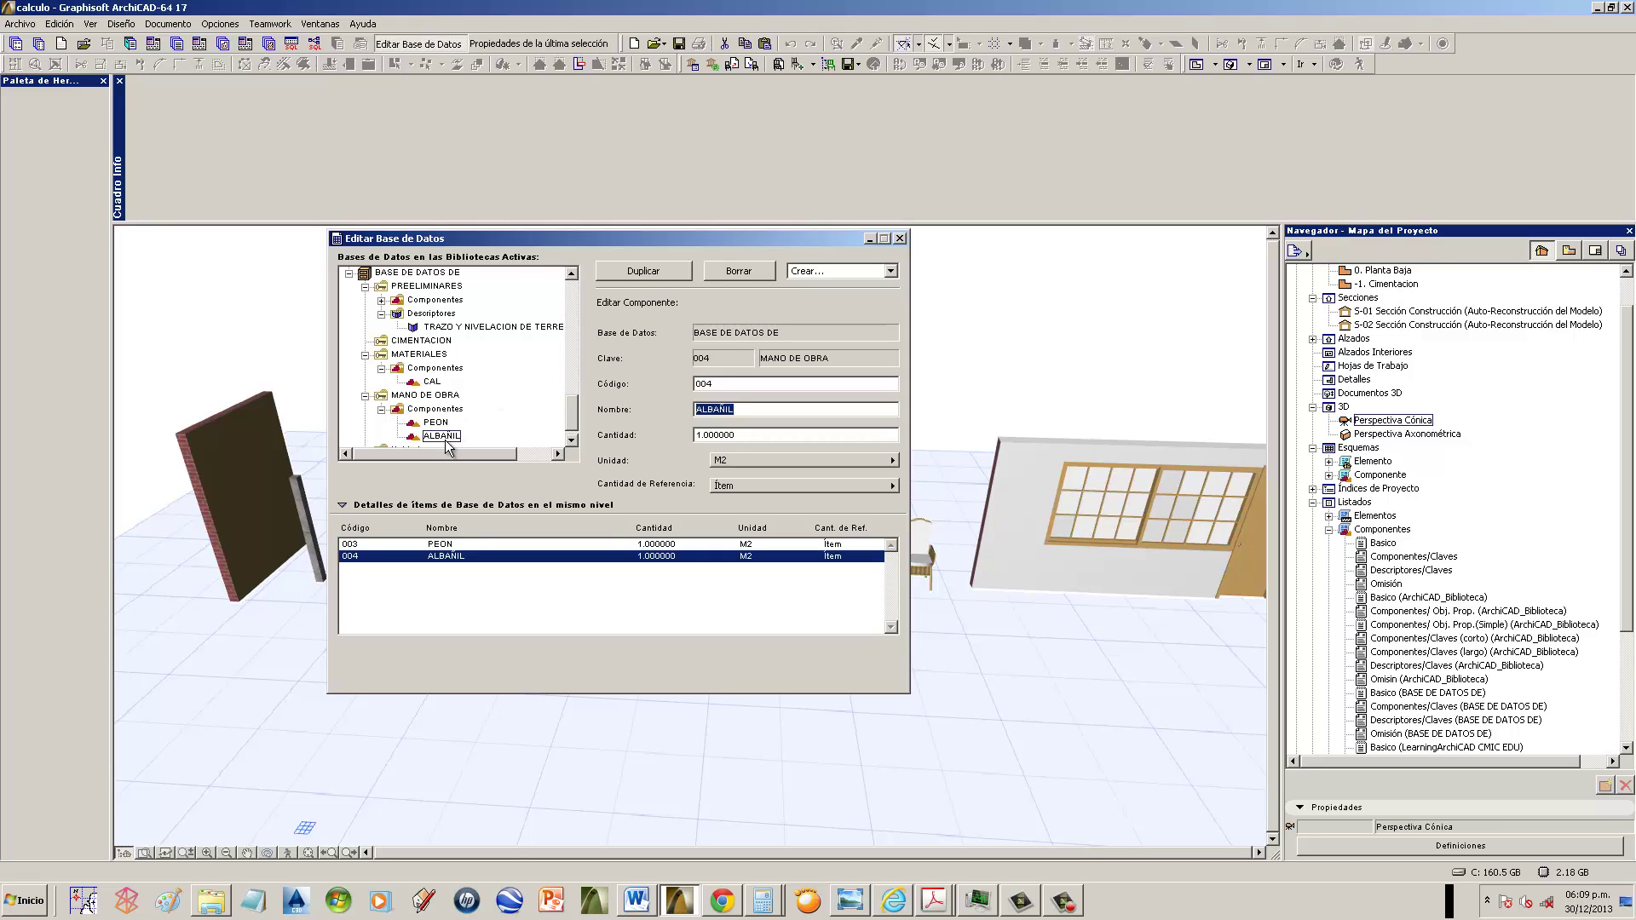
{"action": "left_click", "coordinate": [441, 436]}
{"action": "left_click", "coordinate": [441, 434]}
{"action": "key", "text": "Up"}
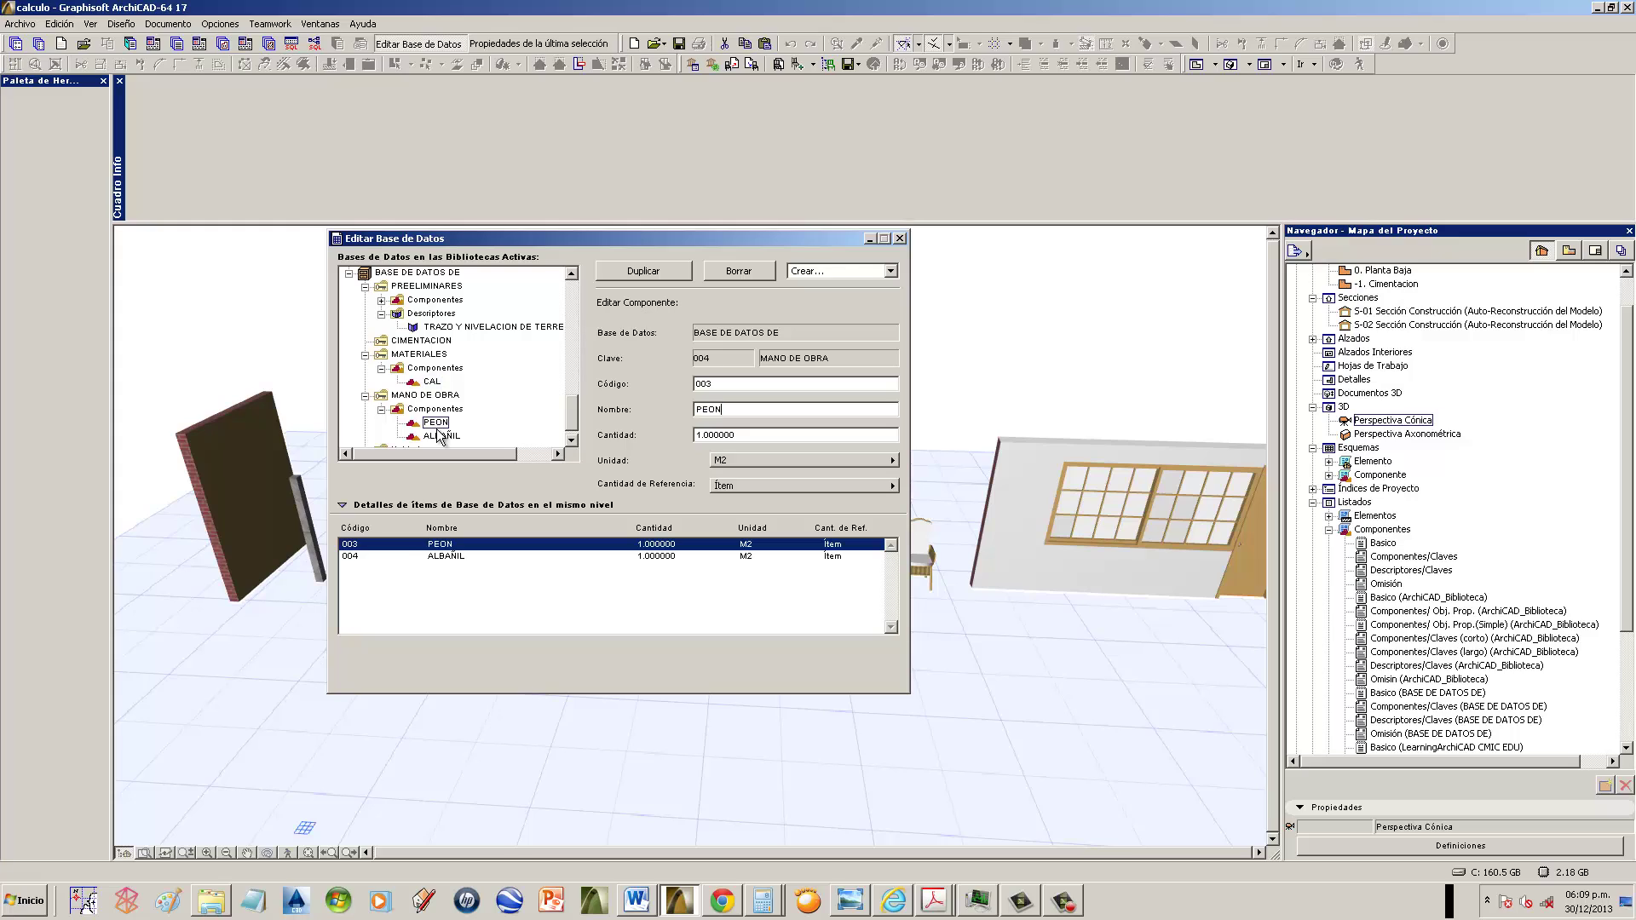
- Check the ALBAÑIL and CAL components, and close the database editor, saving its changes
{"action": "left_click", "coordinate": [441, 436]}
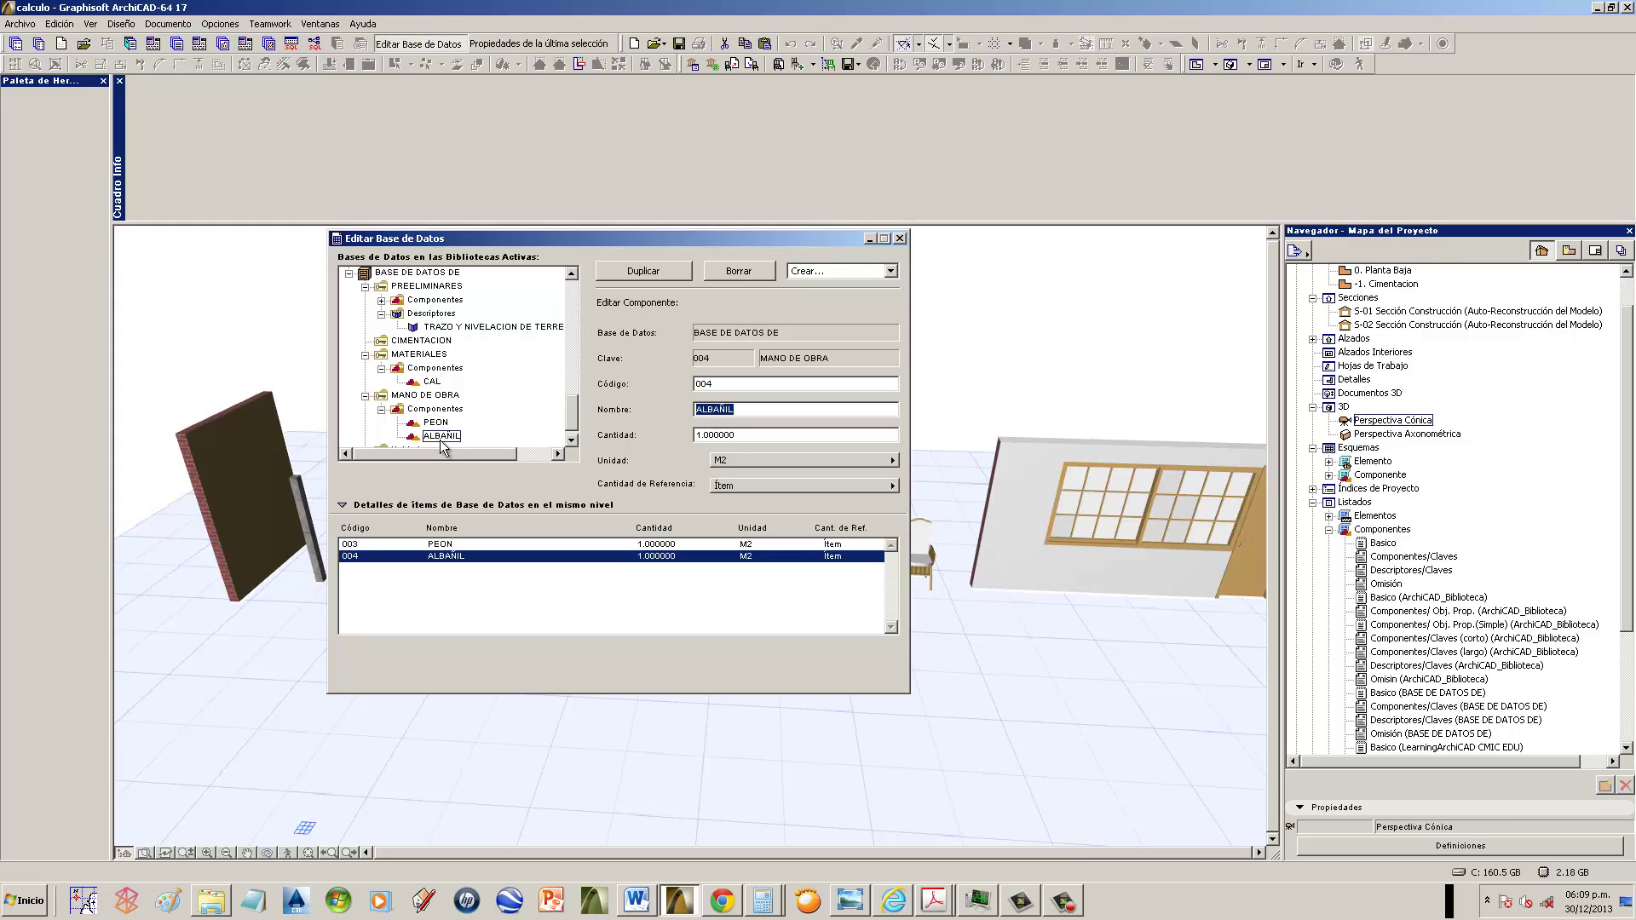
{"action": "left_click", "coordinate": [433, 382]}
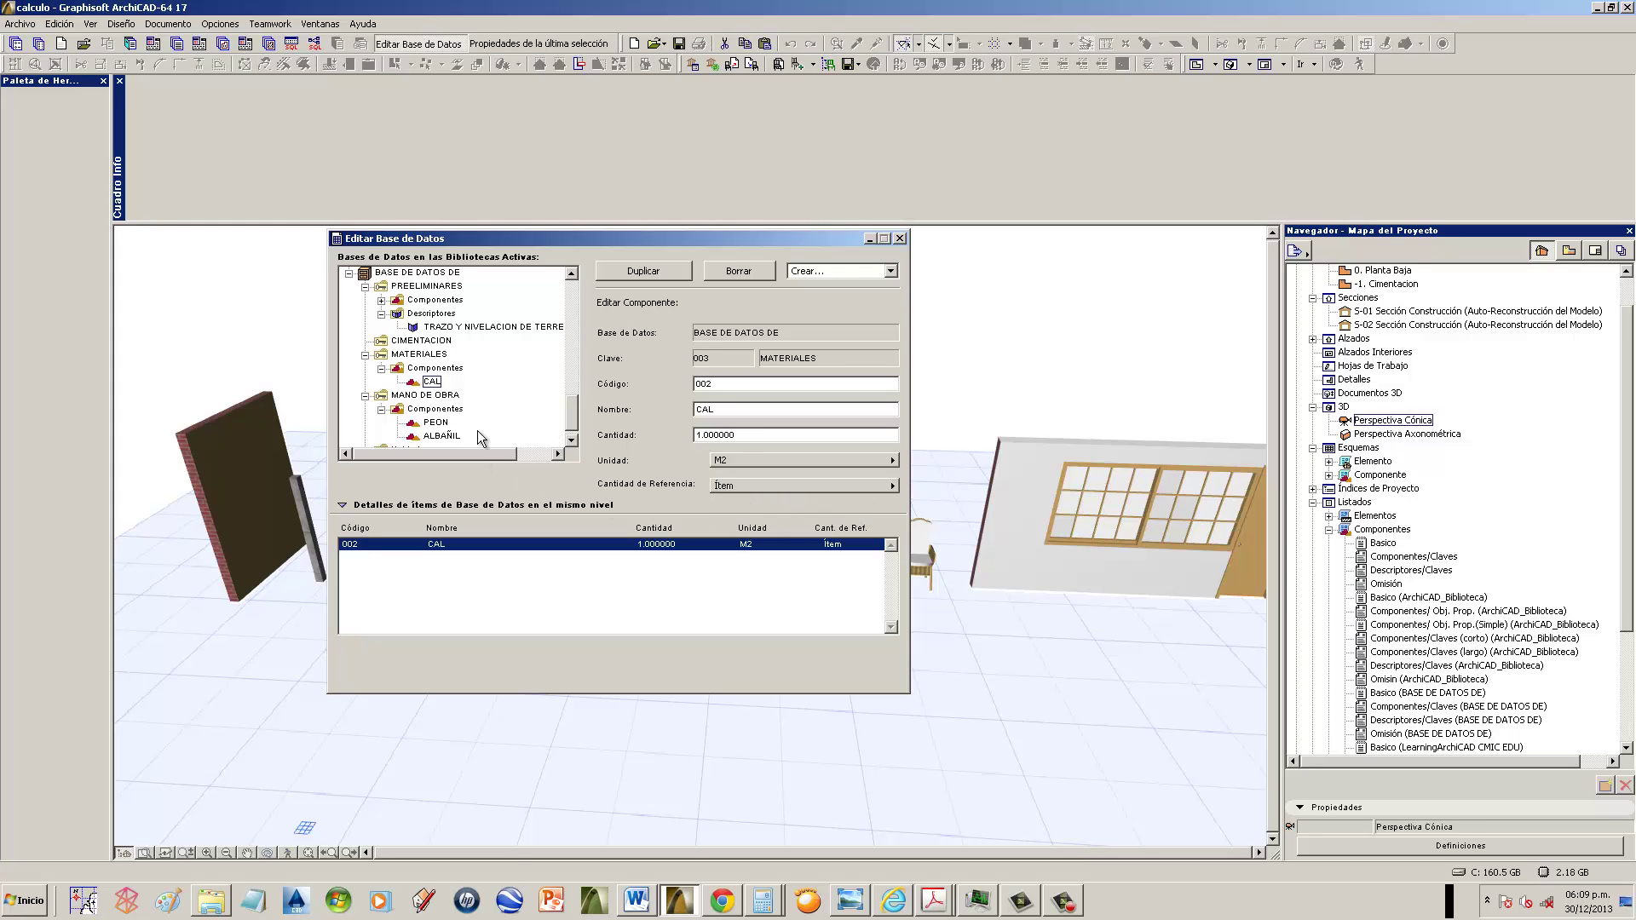
{"action": "left_click", "coordinate": [441, 435]}
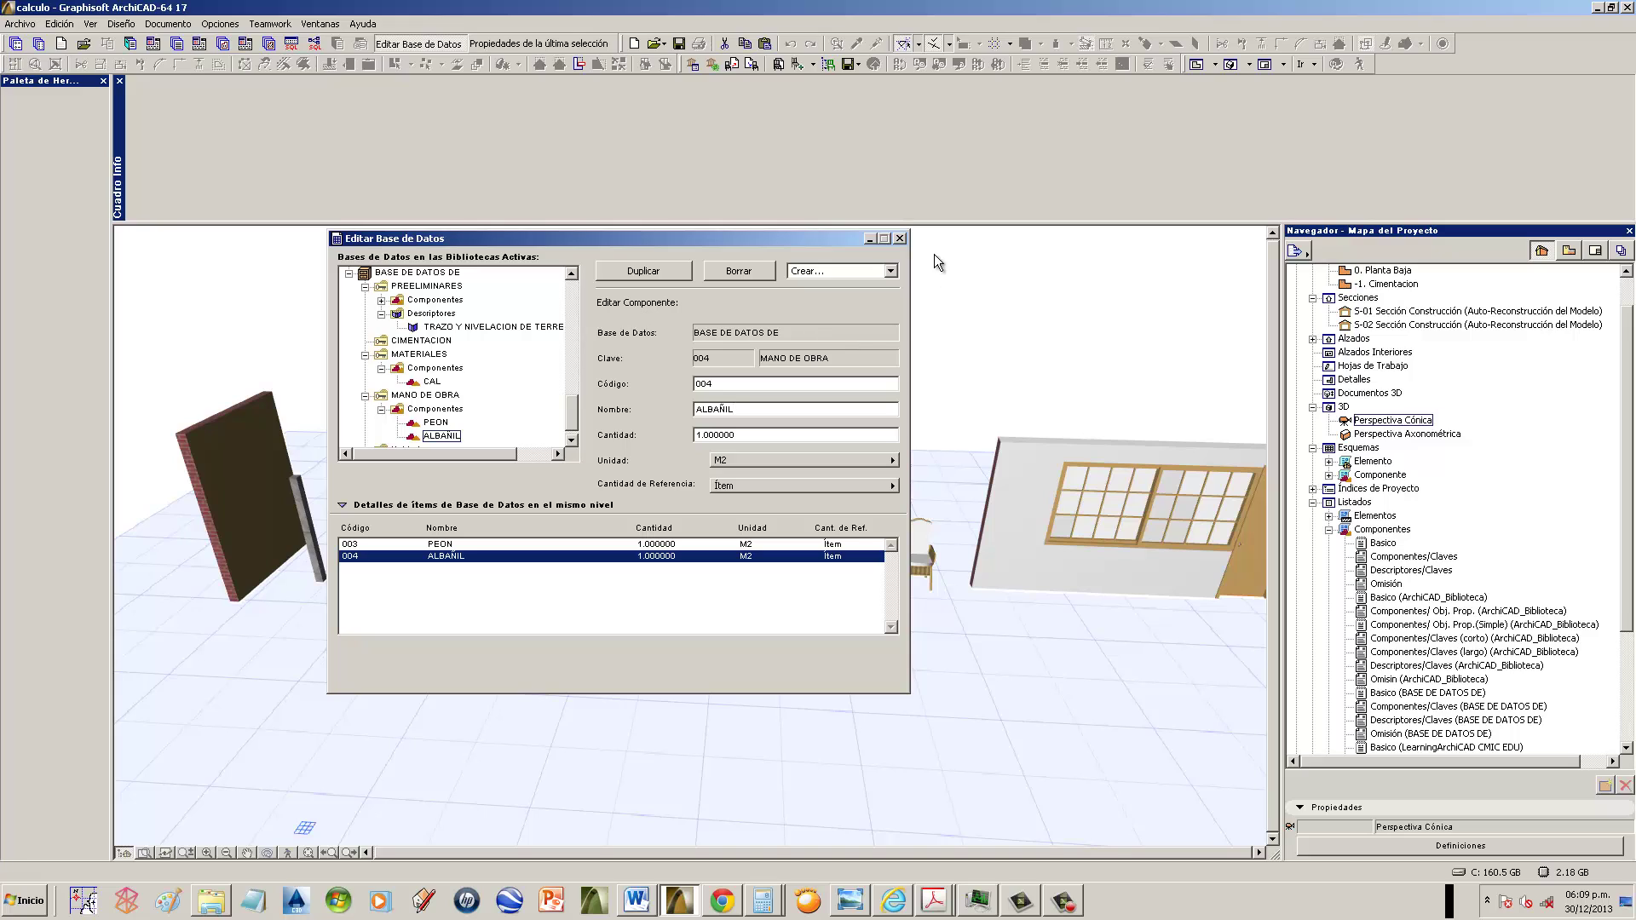
{"action": "left_click", "coordinate": [900, 239]}
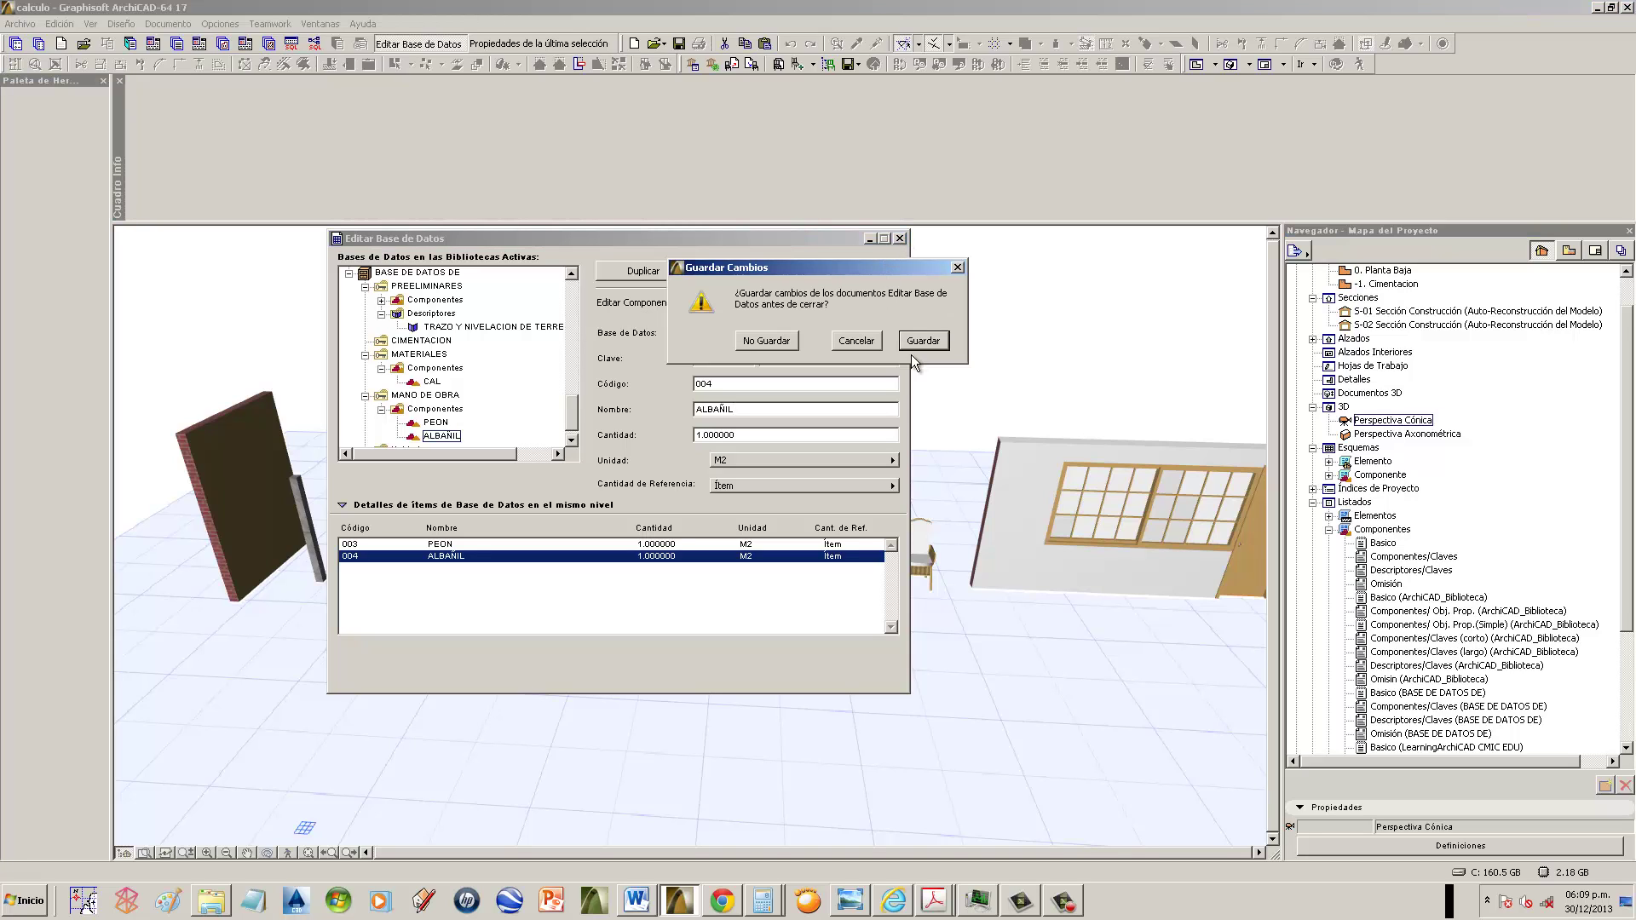
{"action": "left_click", "coordinate": [921, 341]}
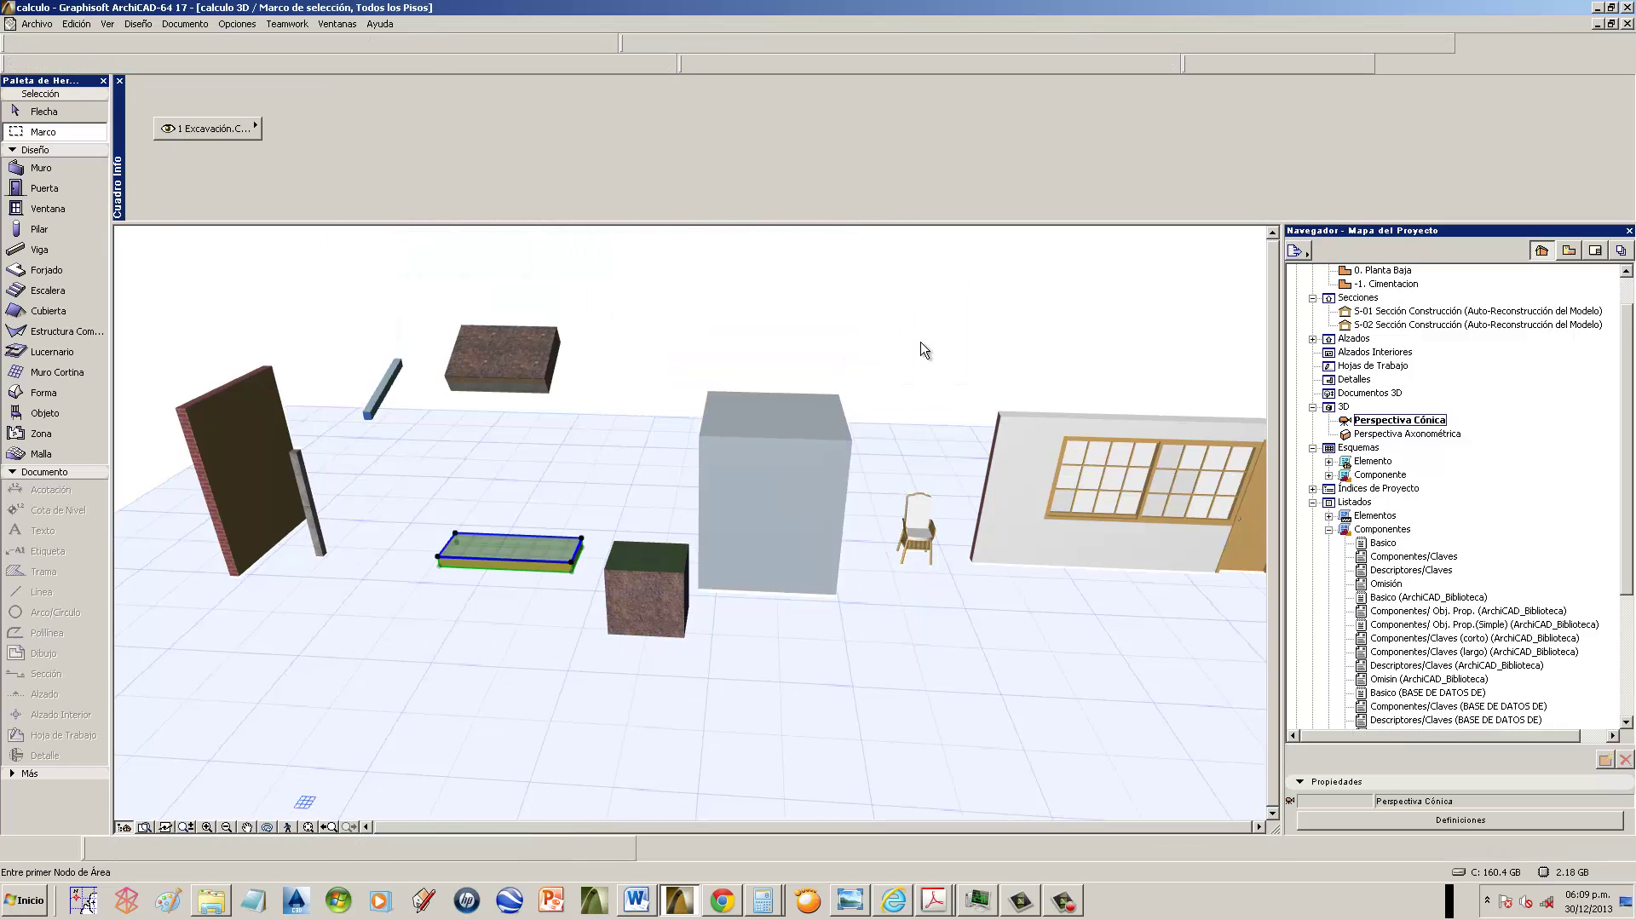
- Clear the slab selection and create a new property object of the Propiedades subtype
{"action": "middle_click_drag", "start_coordinate": [712, 340], "coordinate": [785, 369]}
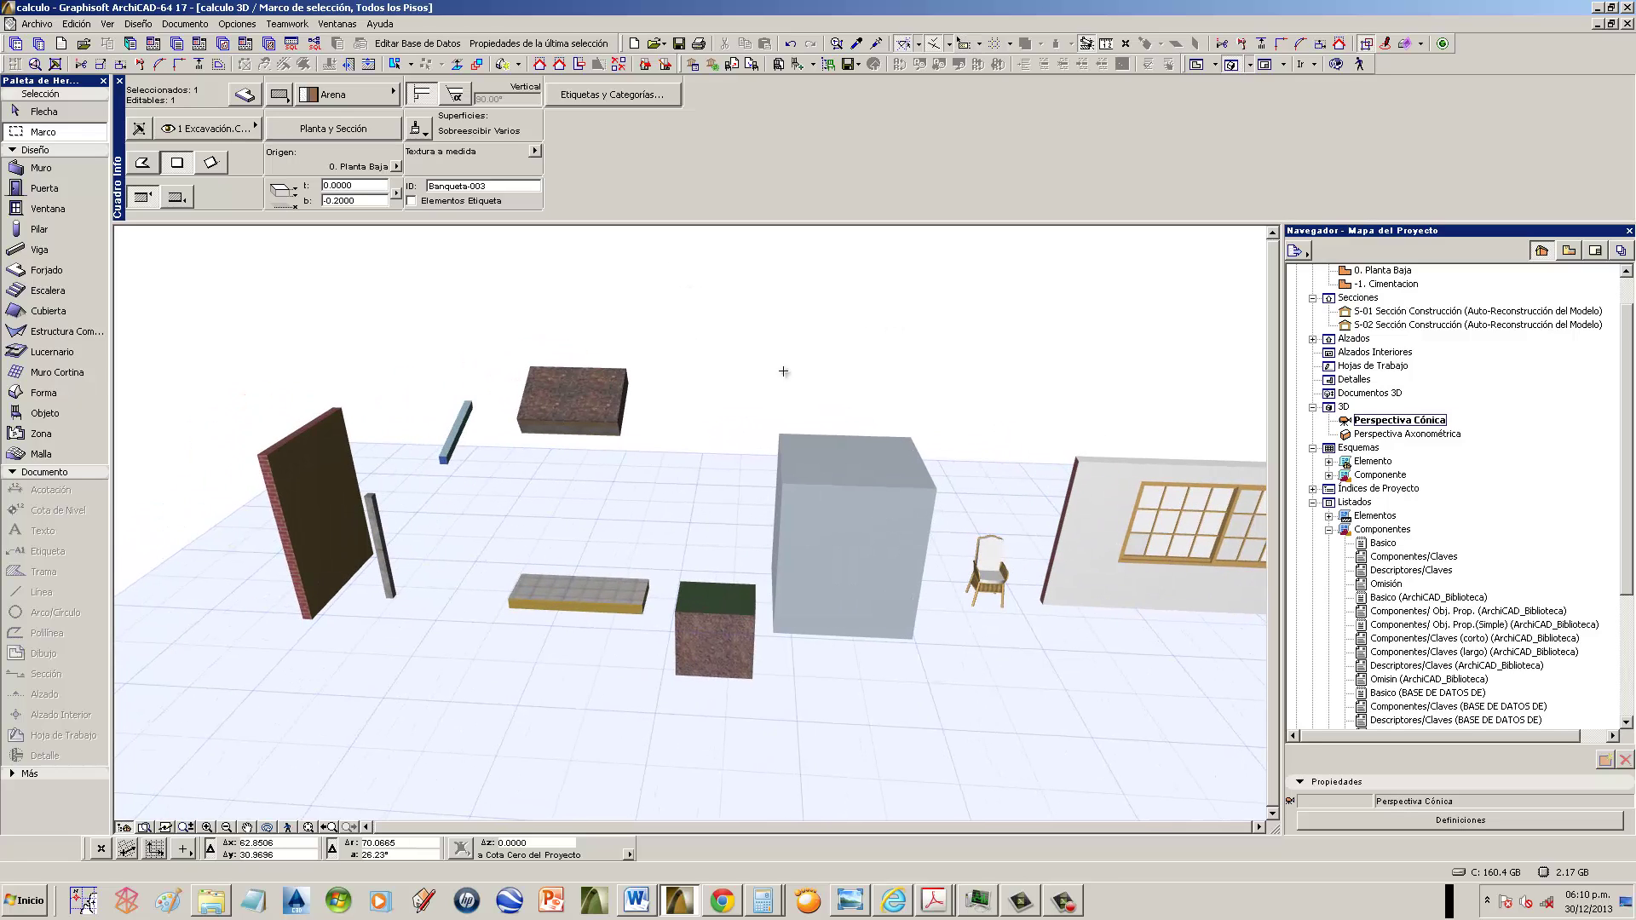
{"action": "key", "text": "Escape"}
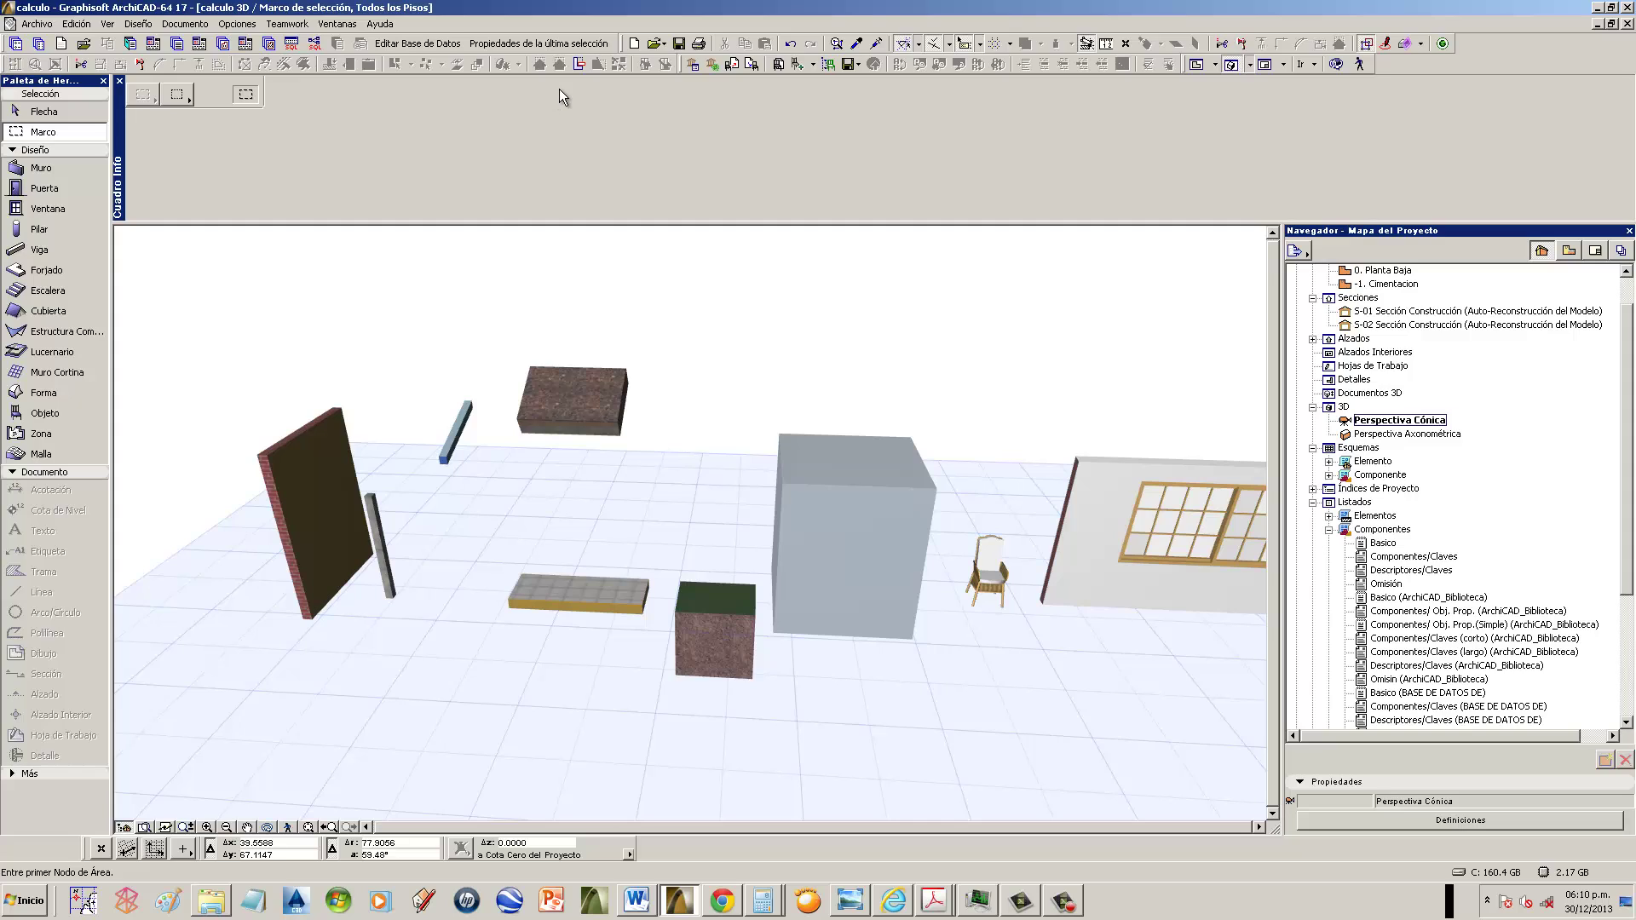
{"action": "left_click", "coordinate": [663, 45]}
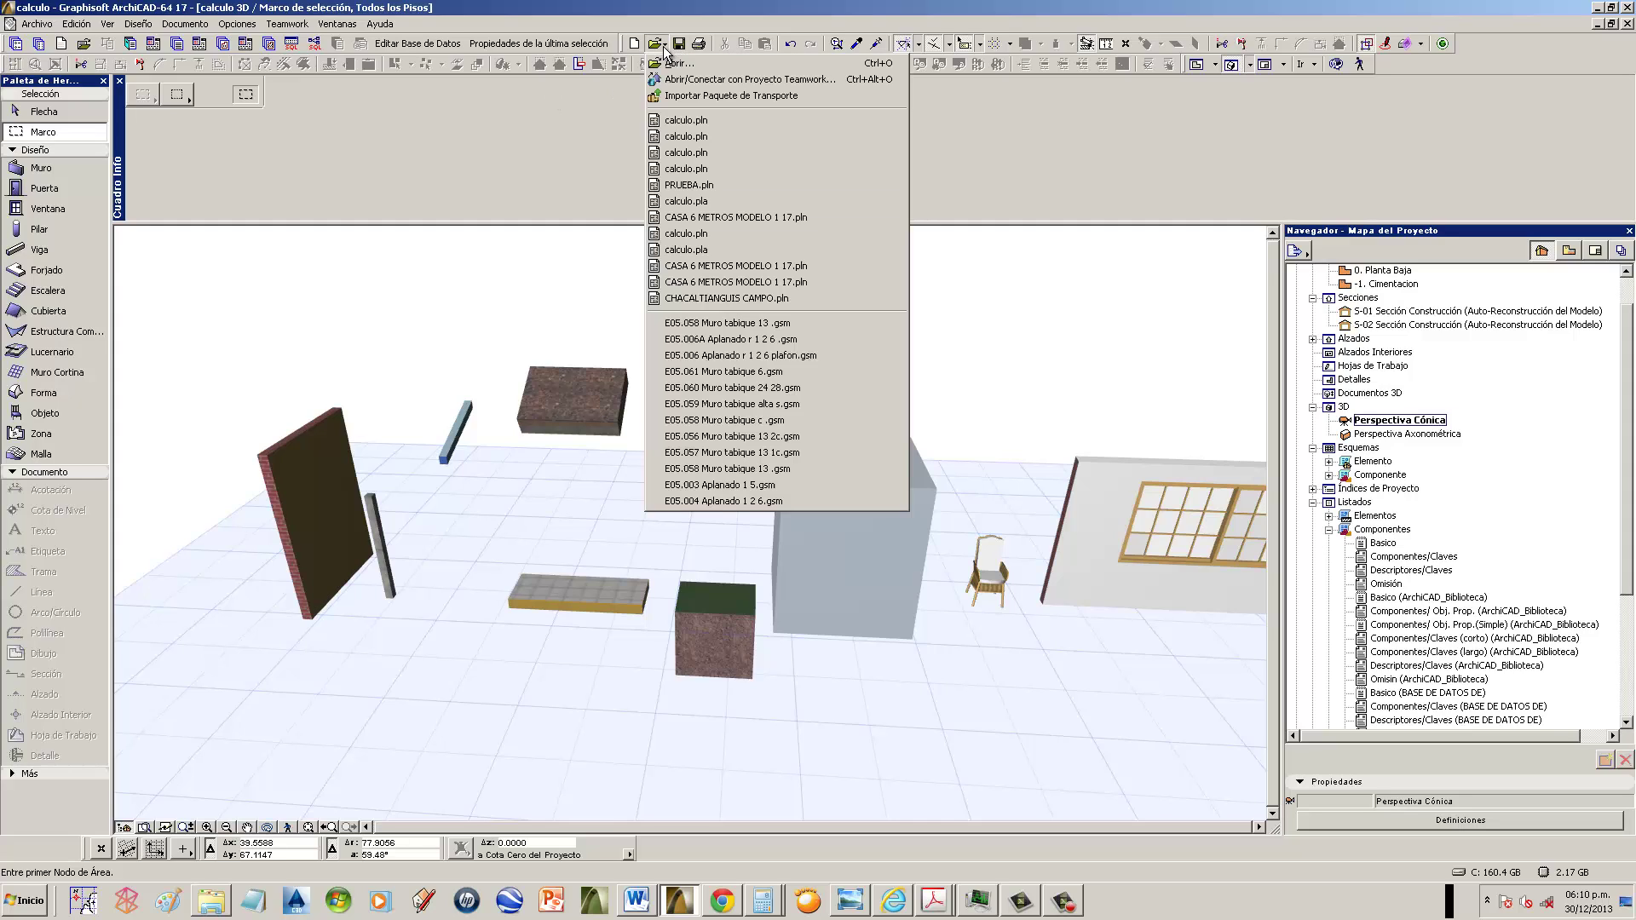
{"action": "left_click", "coordinate": [664, 5]}
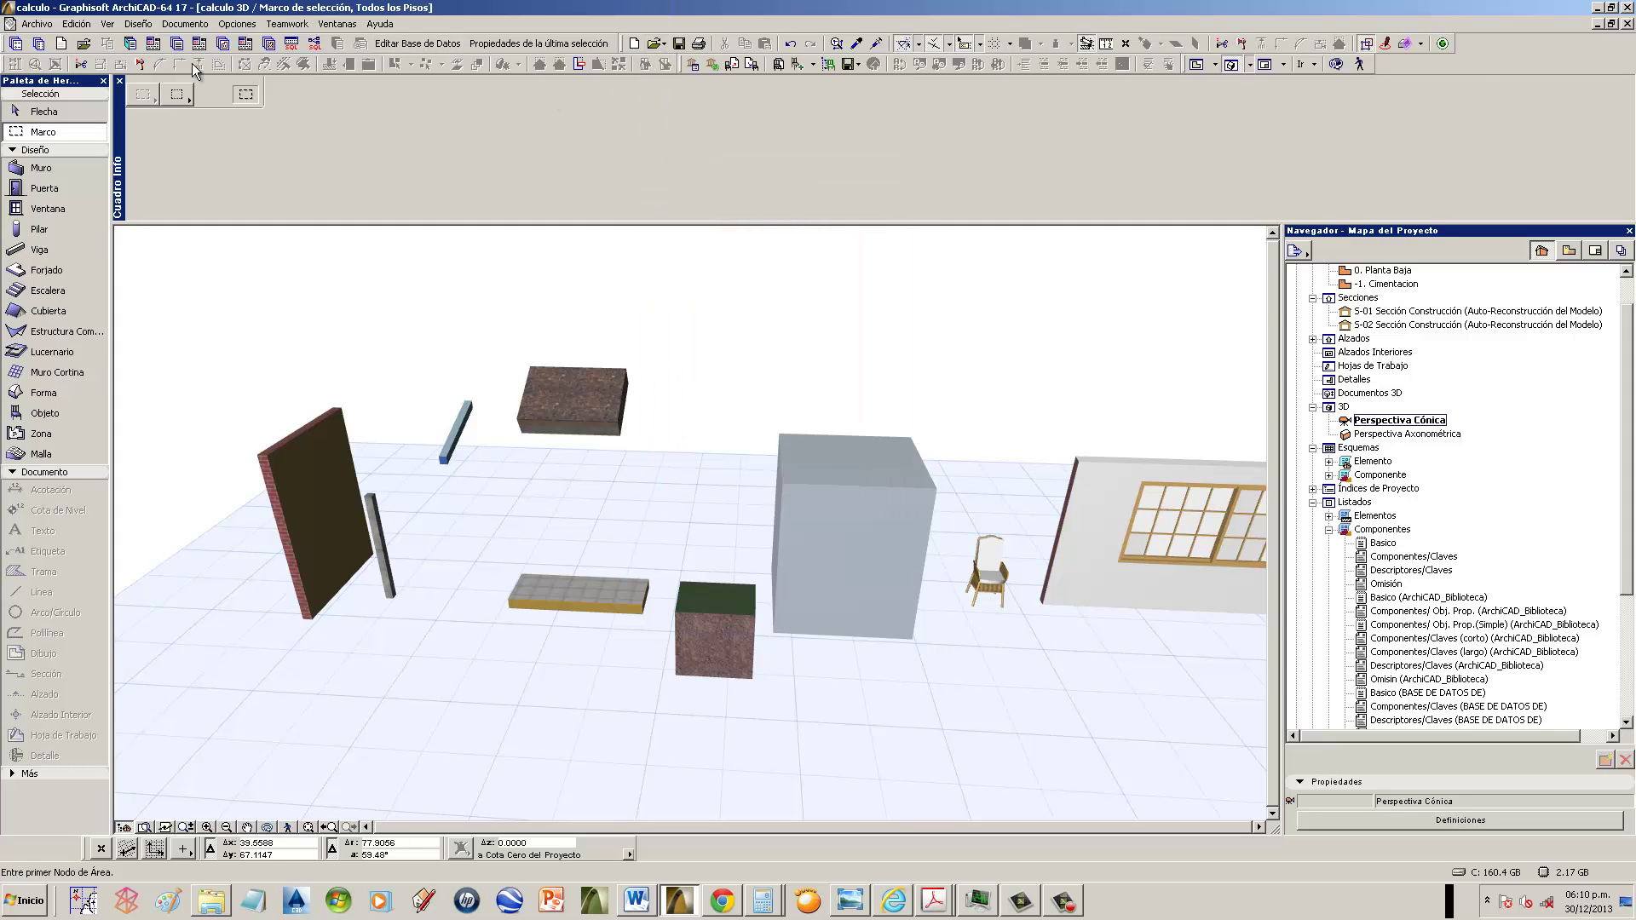
{"action": "left_click", "coordinate": [66, 47]}
{"action": "left_click_drag", "start_coordinate": [289, 293], "coordinate": [295, 251]}
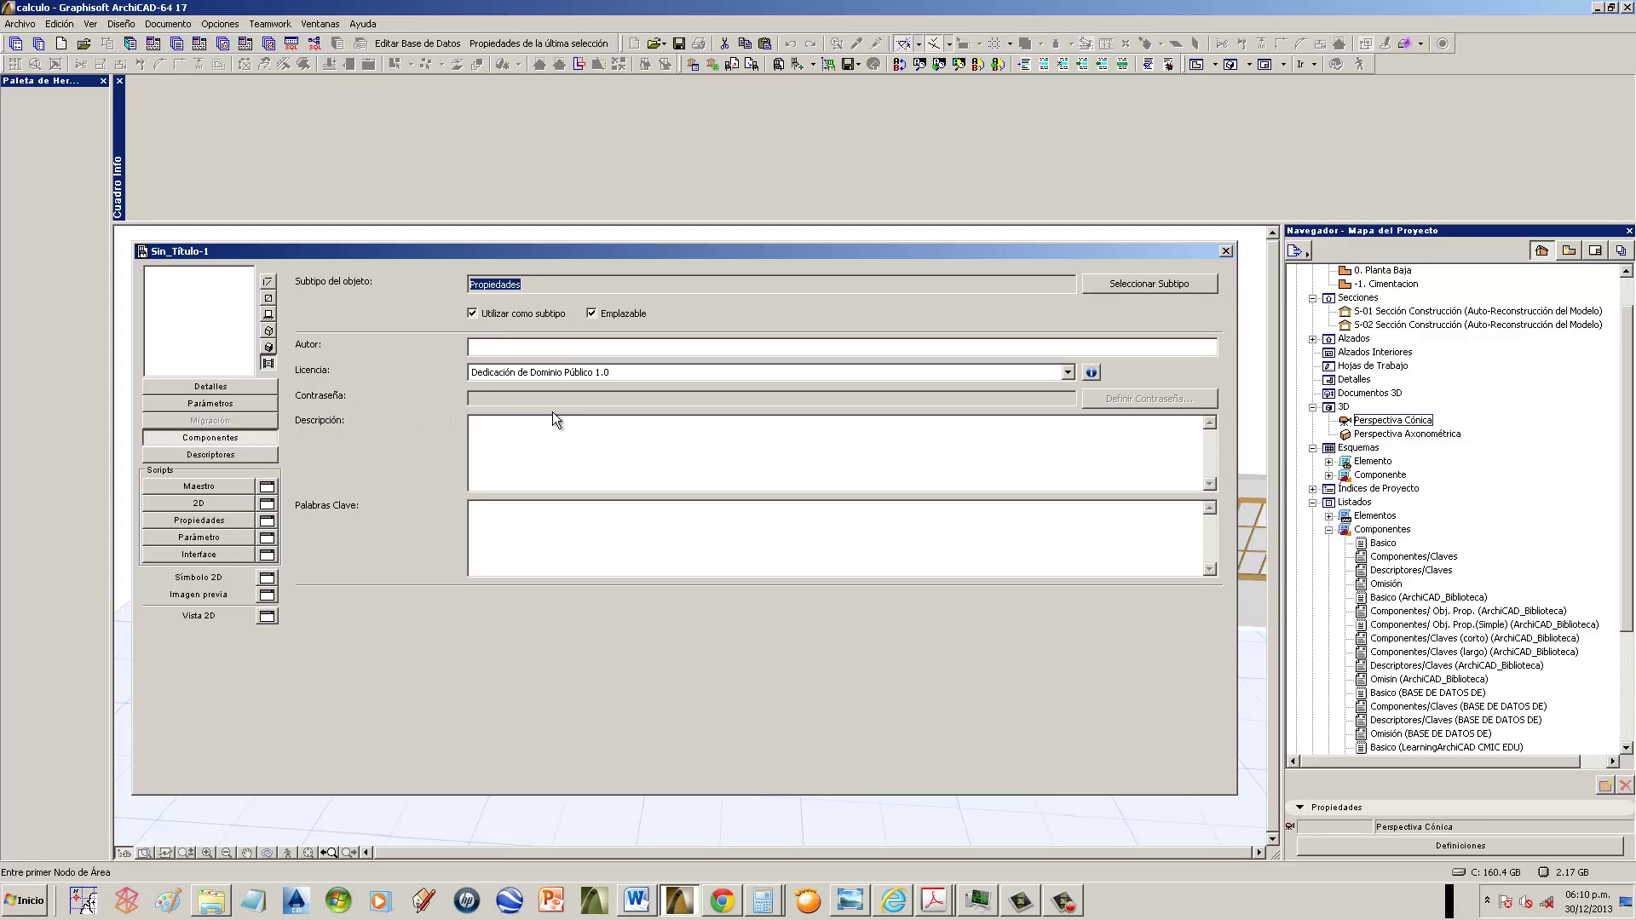
- Add a descriptor row to the new property object and assign it to the BASE DE DATOS DE database
{"action": "left_click", "coordinate": [234, 403]}
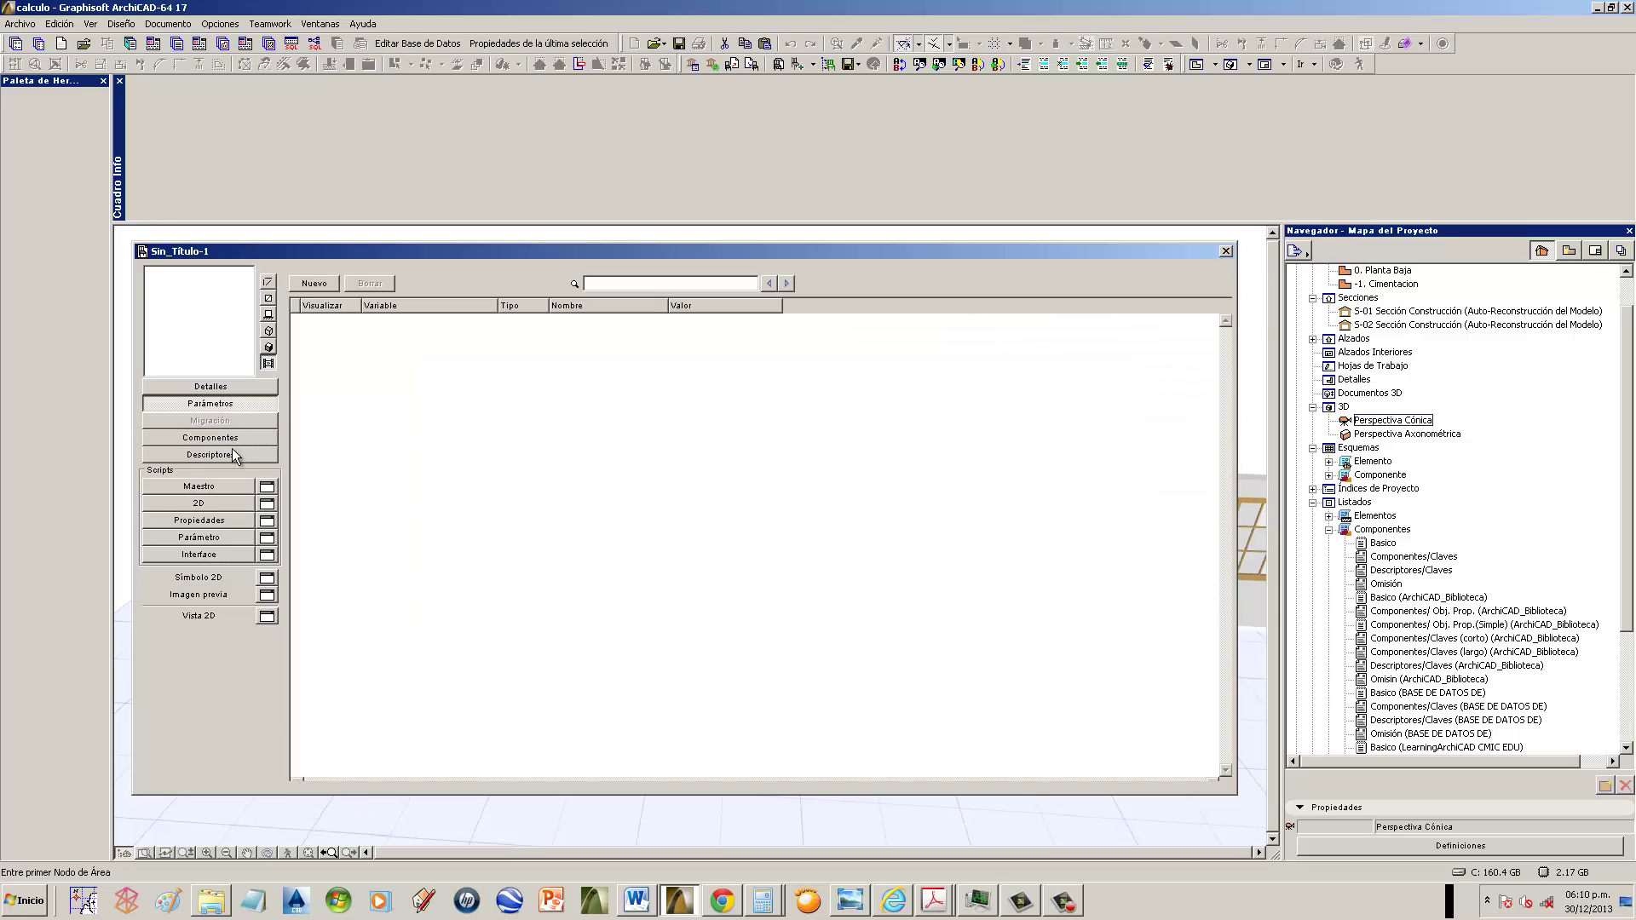
{"action": "left_click", "coordinate": [234, 440]}
{"action": "left_click", "coordinate": [232, 408]}
{"action": "left_click", "coordinate": [229, 442]}
{"action": "left_click", "coordinate": [238, 455]}
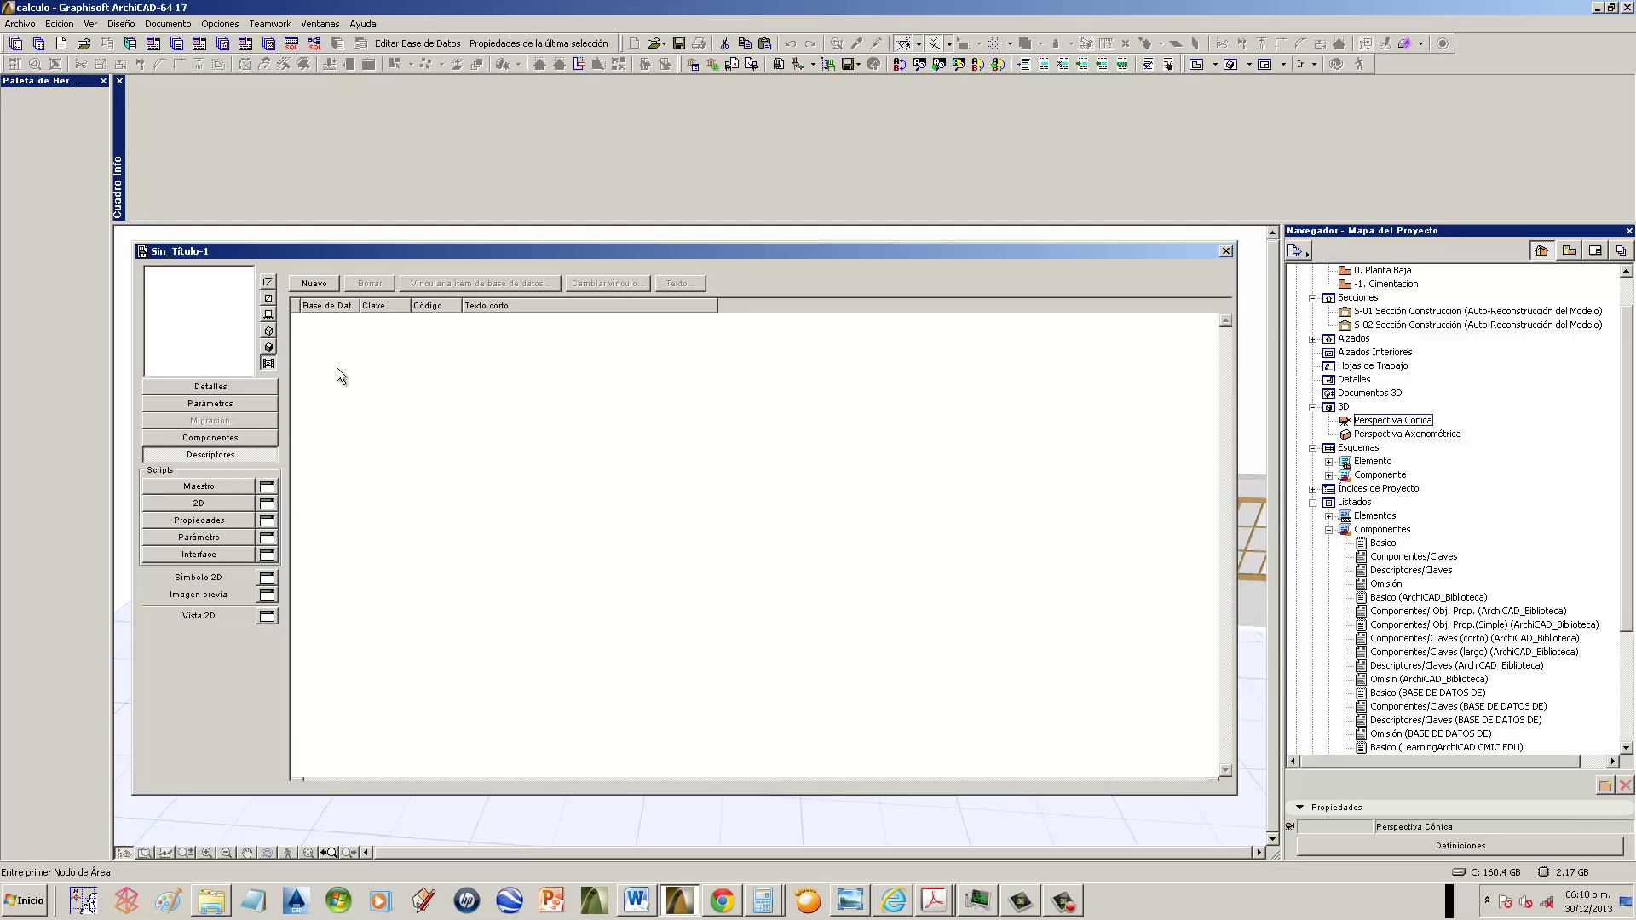
{"action": "left_click", "coordinate": [329, 321]}
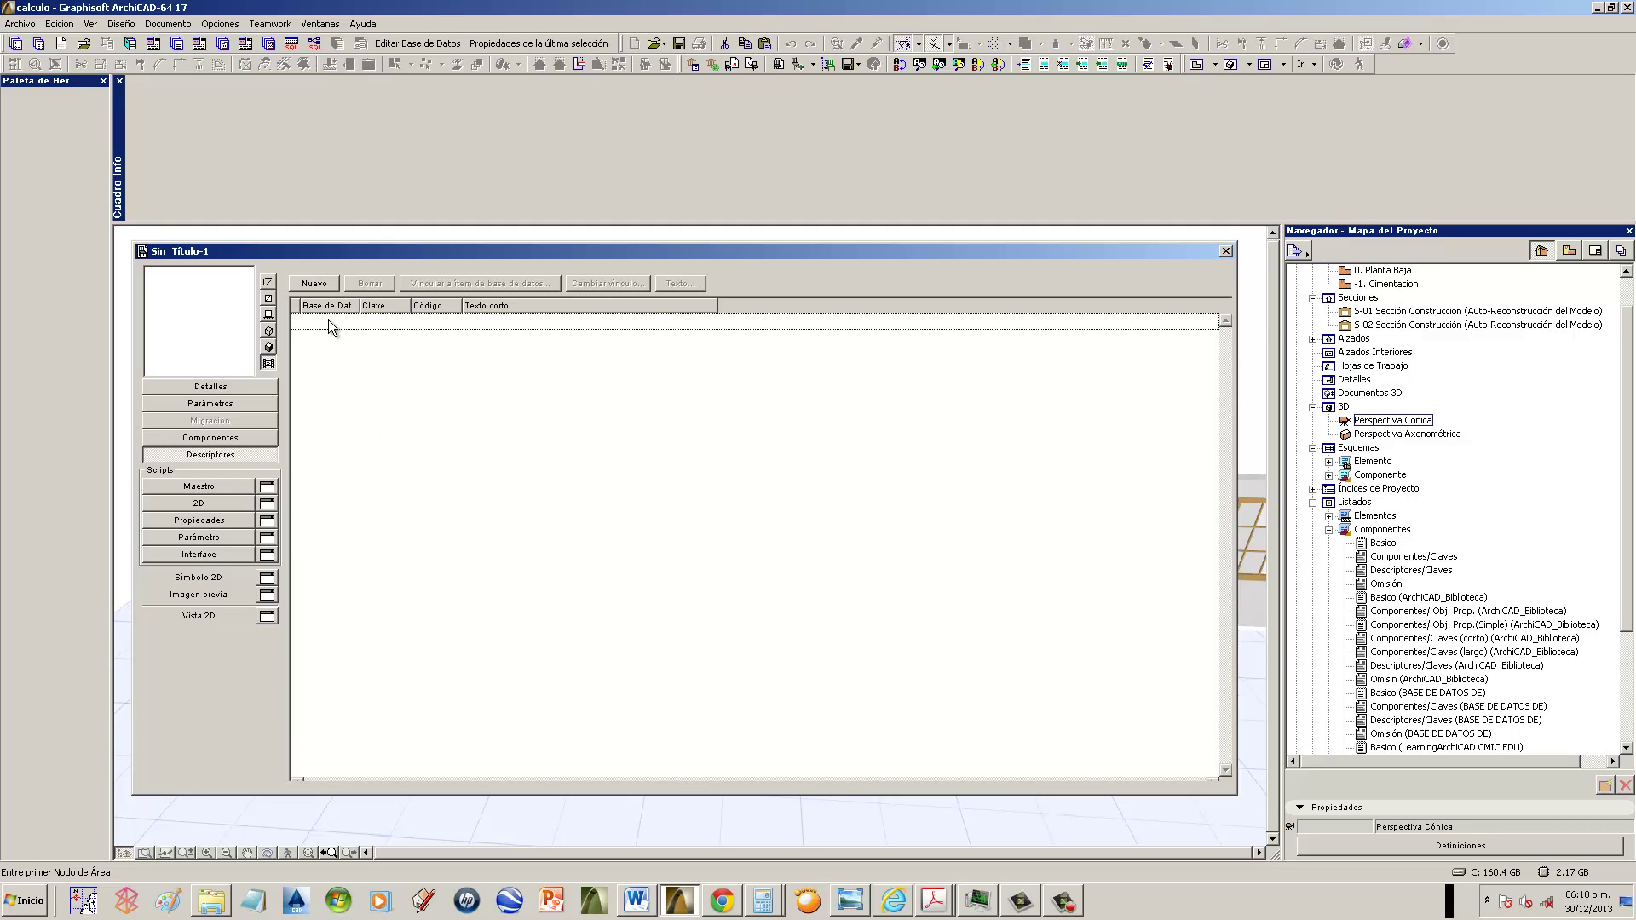
{"action": "left_click", "coordinate": [314, 284]}
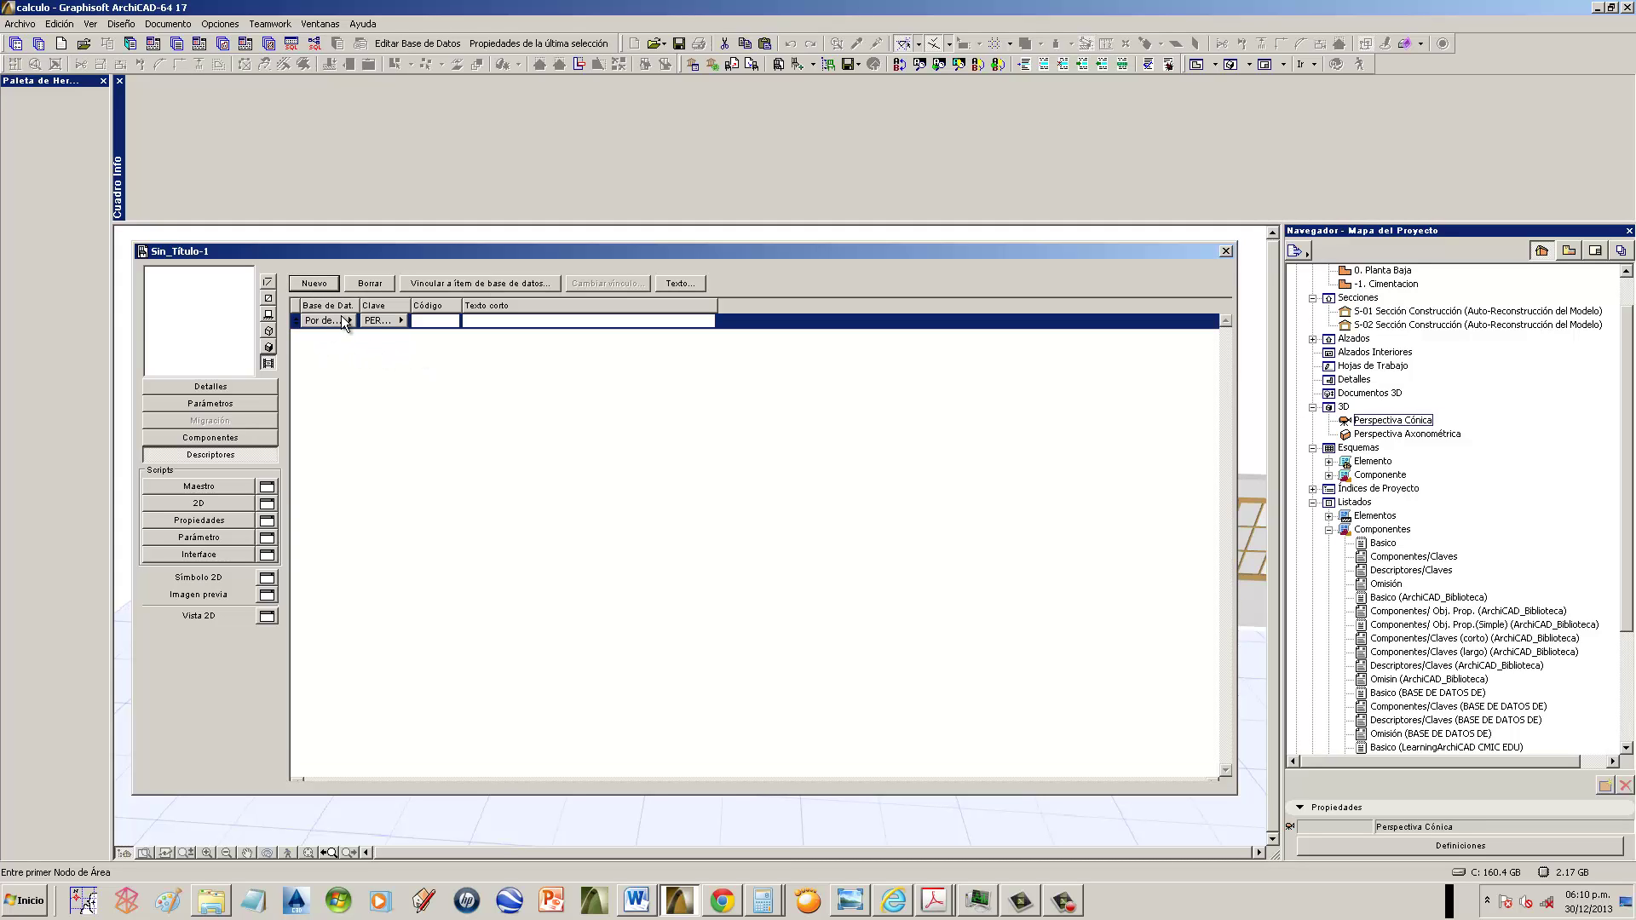
{"action": "left_click", "coordinate": [342, 321]}
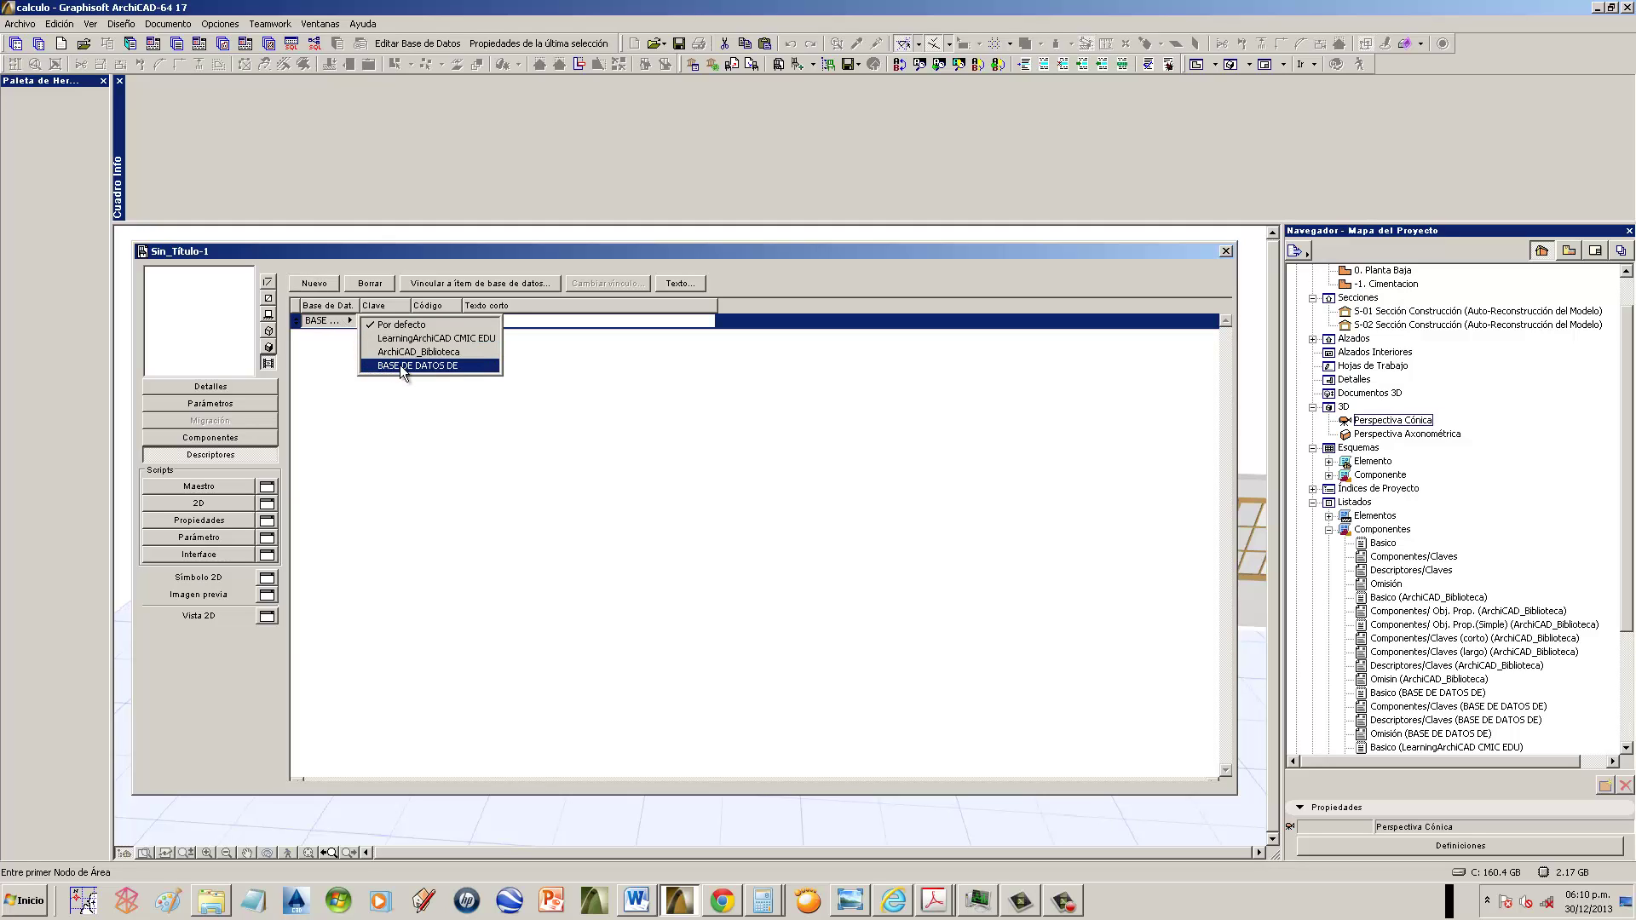
{"action": "left_click", "coordinate": [452, 369]}
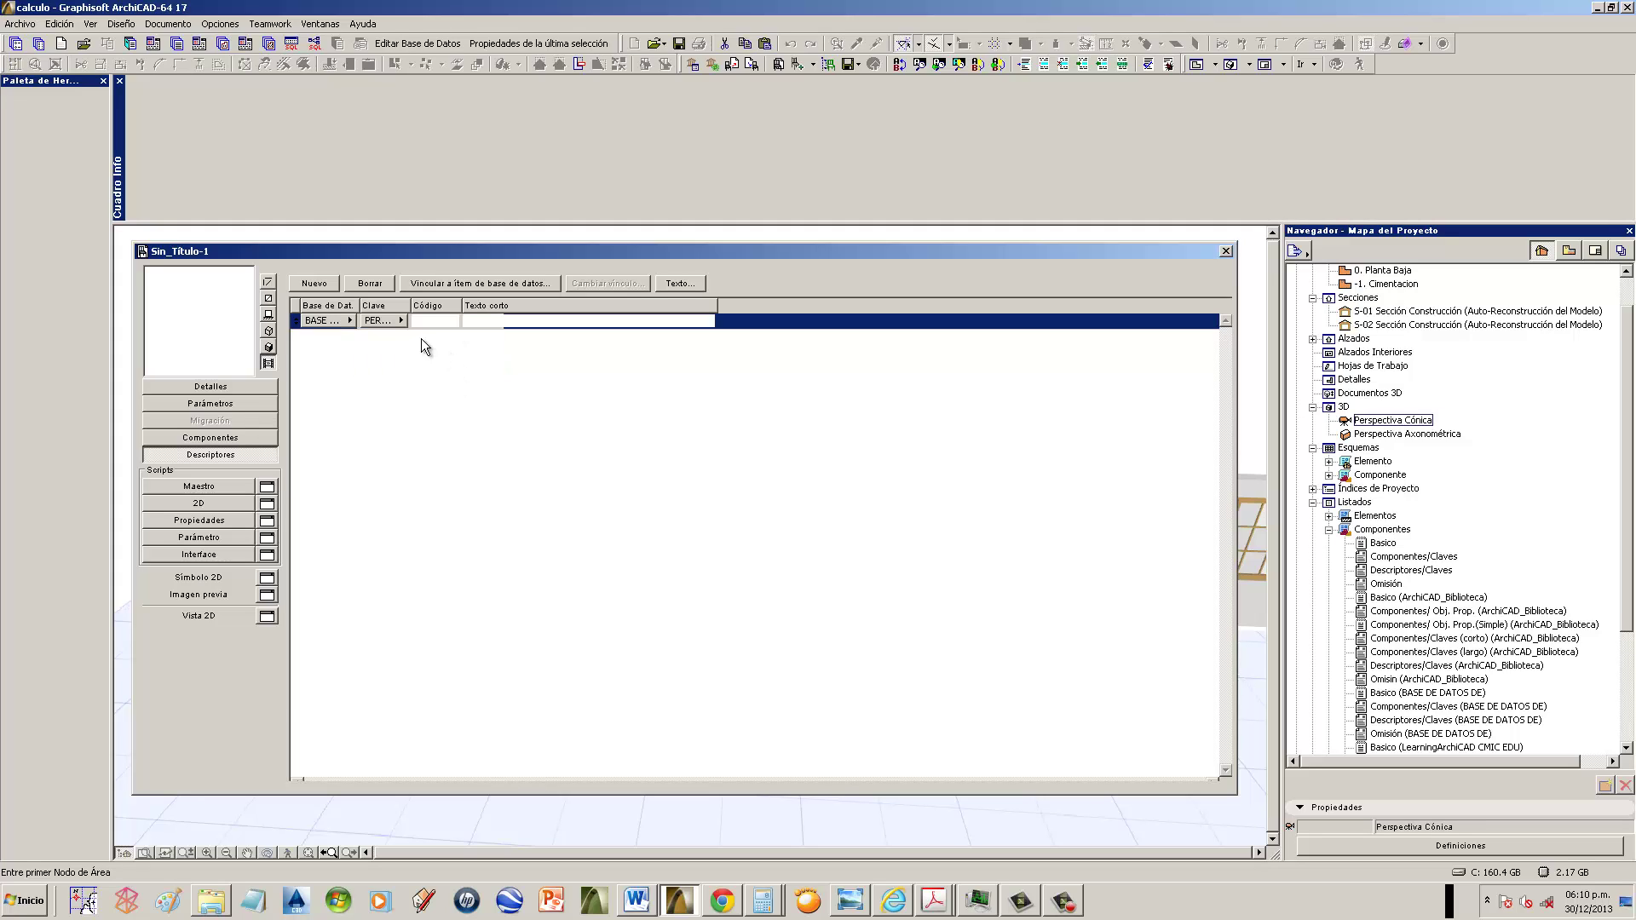
- Link the descriptor row to TRAZO Y NIVELACION DE TERRENO PLANO under the PREELIMINARES key of BASE DE DATOS DE
{"action": "left_click", "coordinate": [475, 290]}
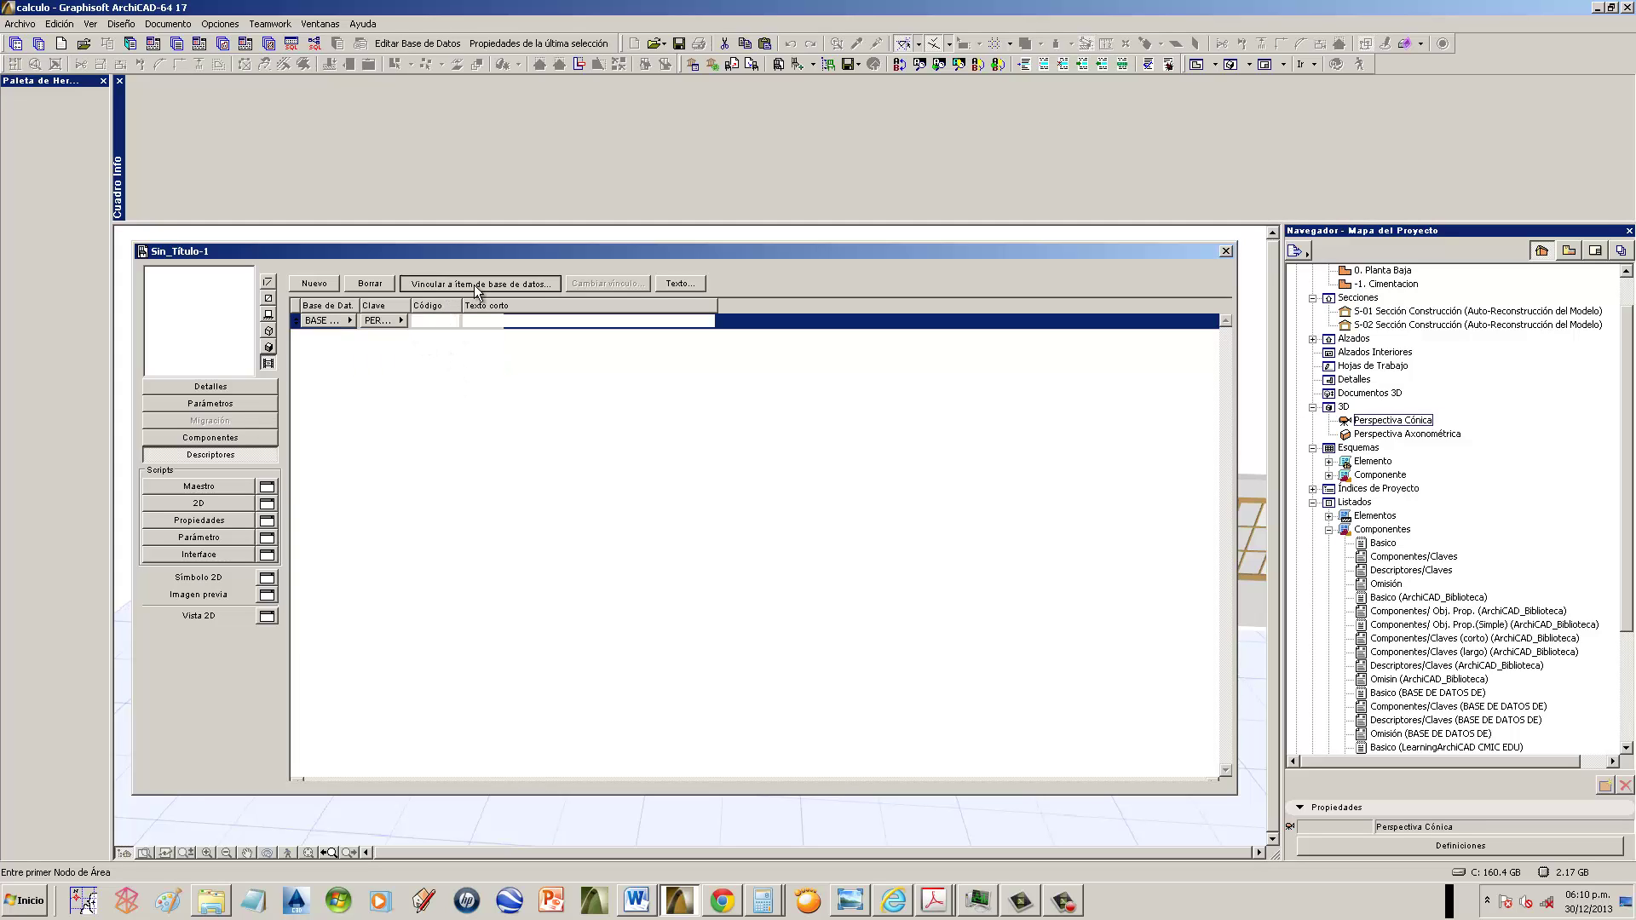
{"action": "left_click", "coordinate": [475, 290]}
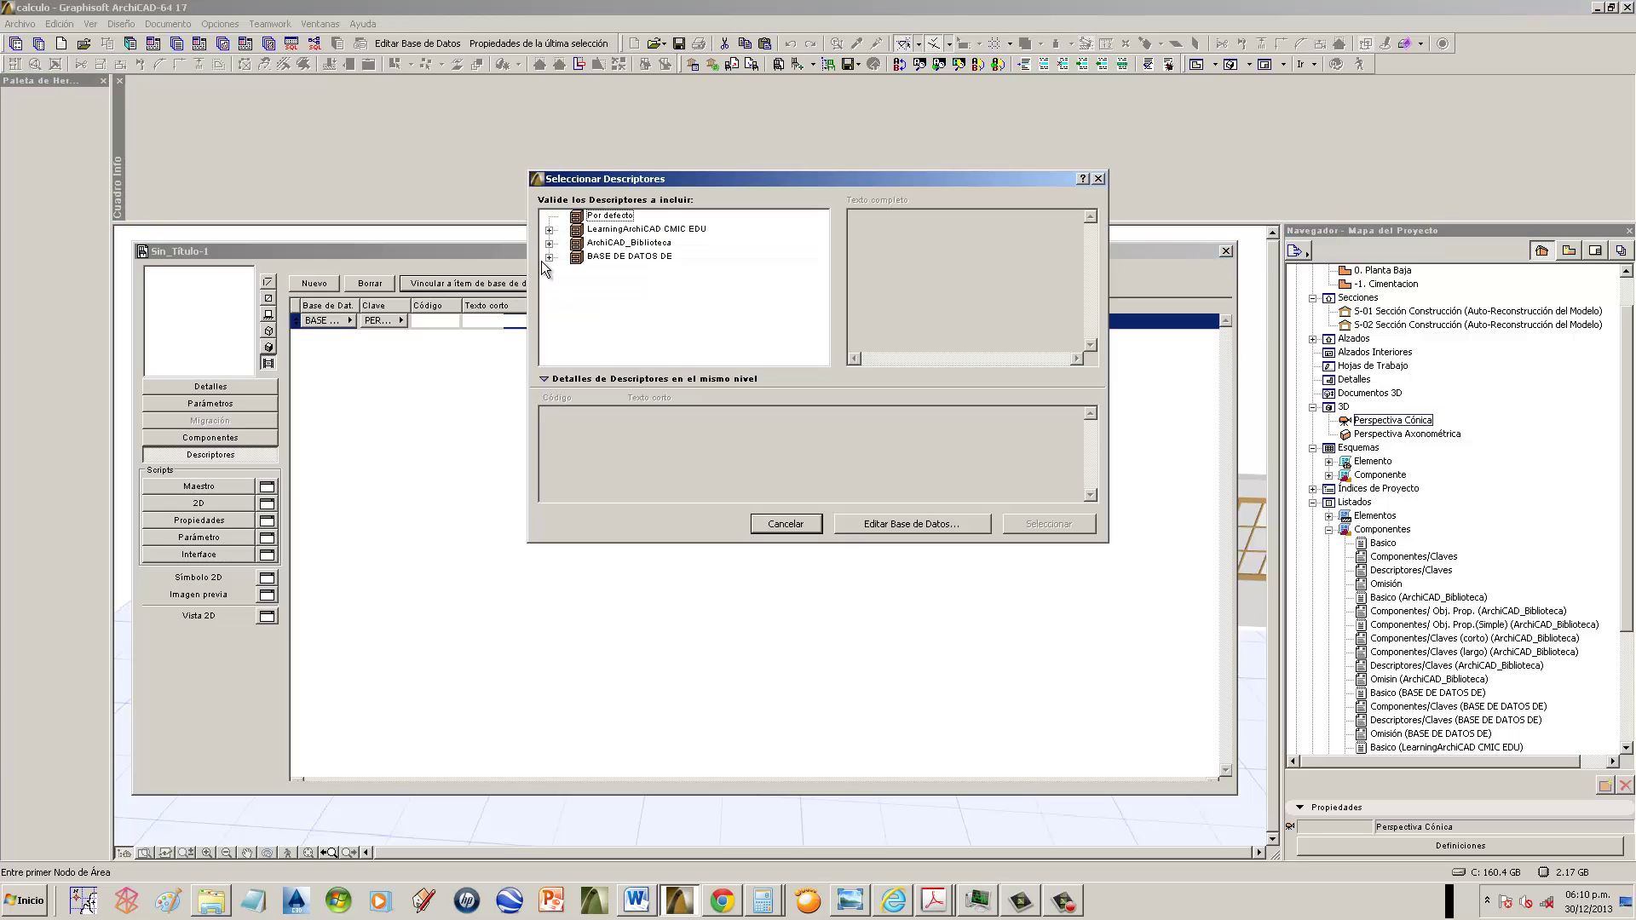
{"action": "left_click", "coordinate": [549, 256]}
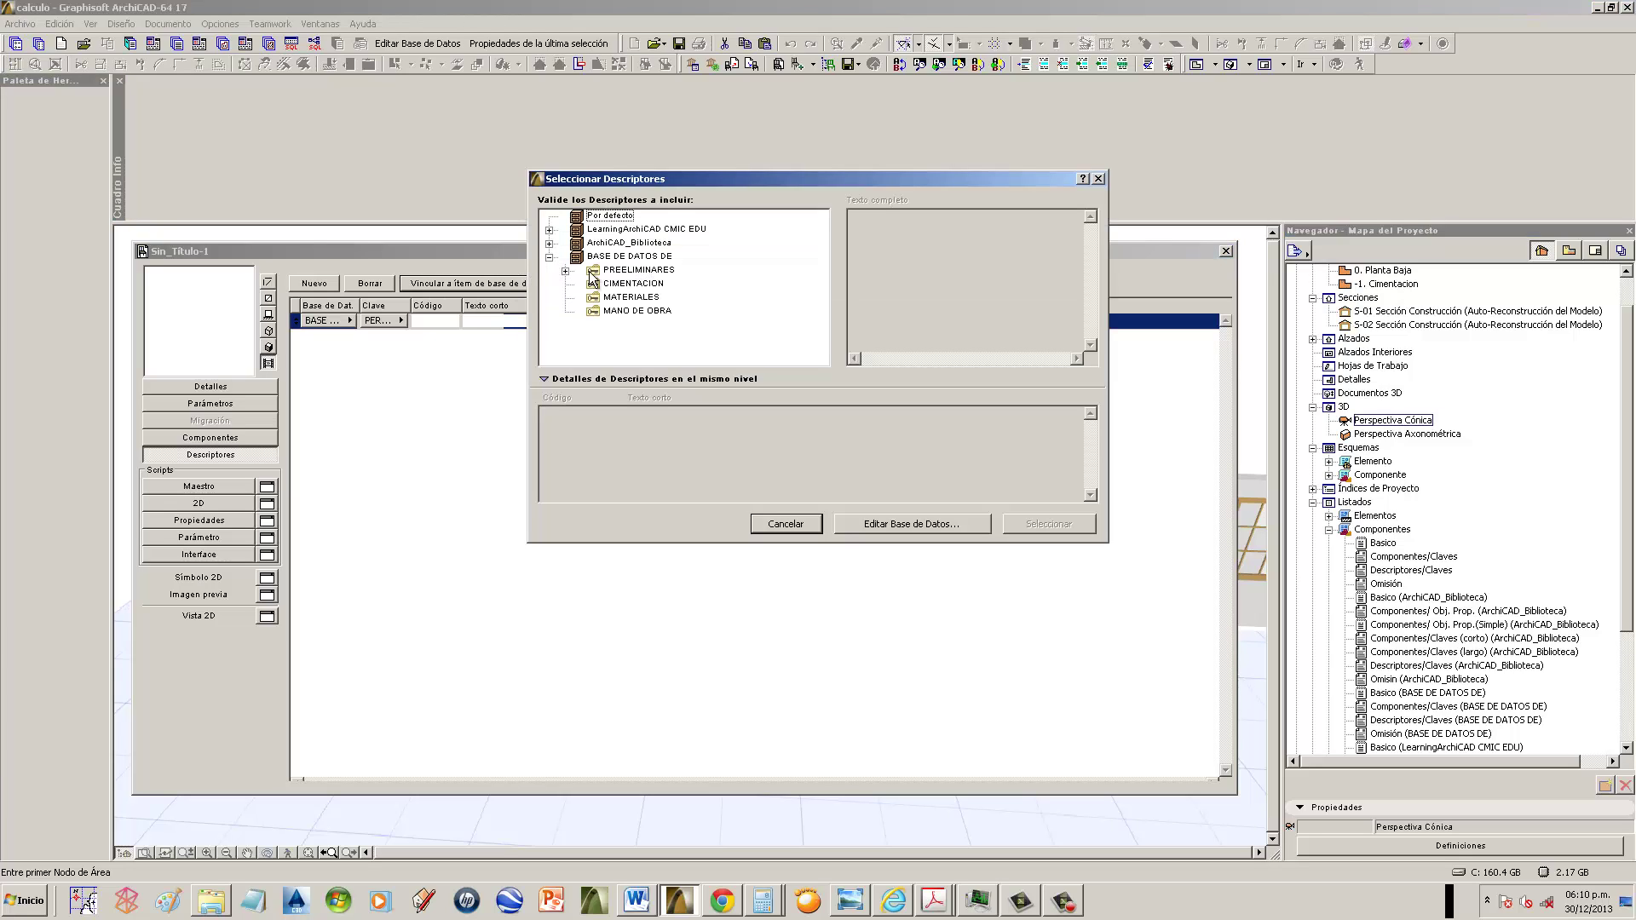
{"action": "left_click", "coordinate": [565, 270]}
{"action": "left_click", "coordinate": [611, 271]}
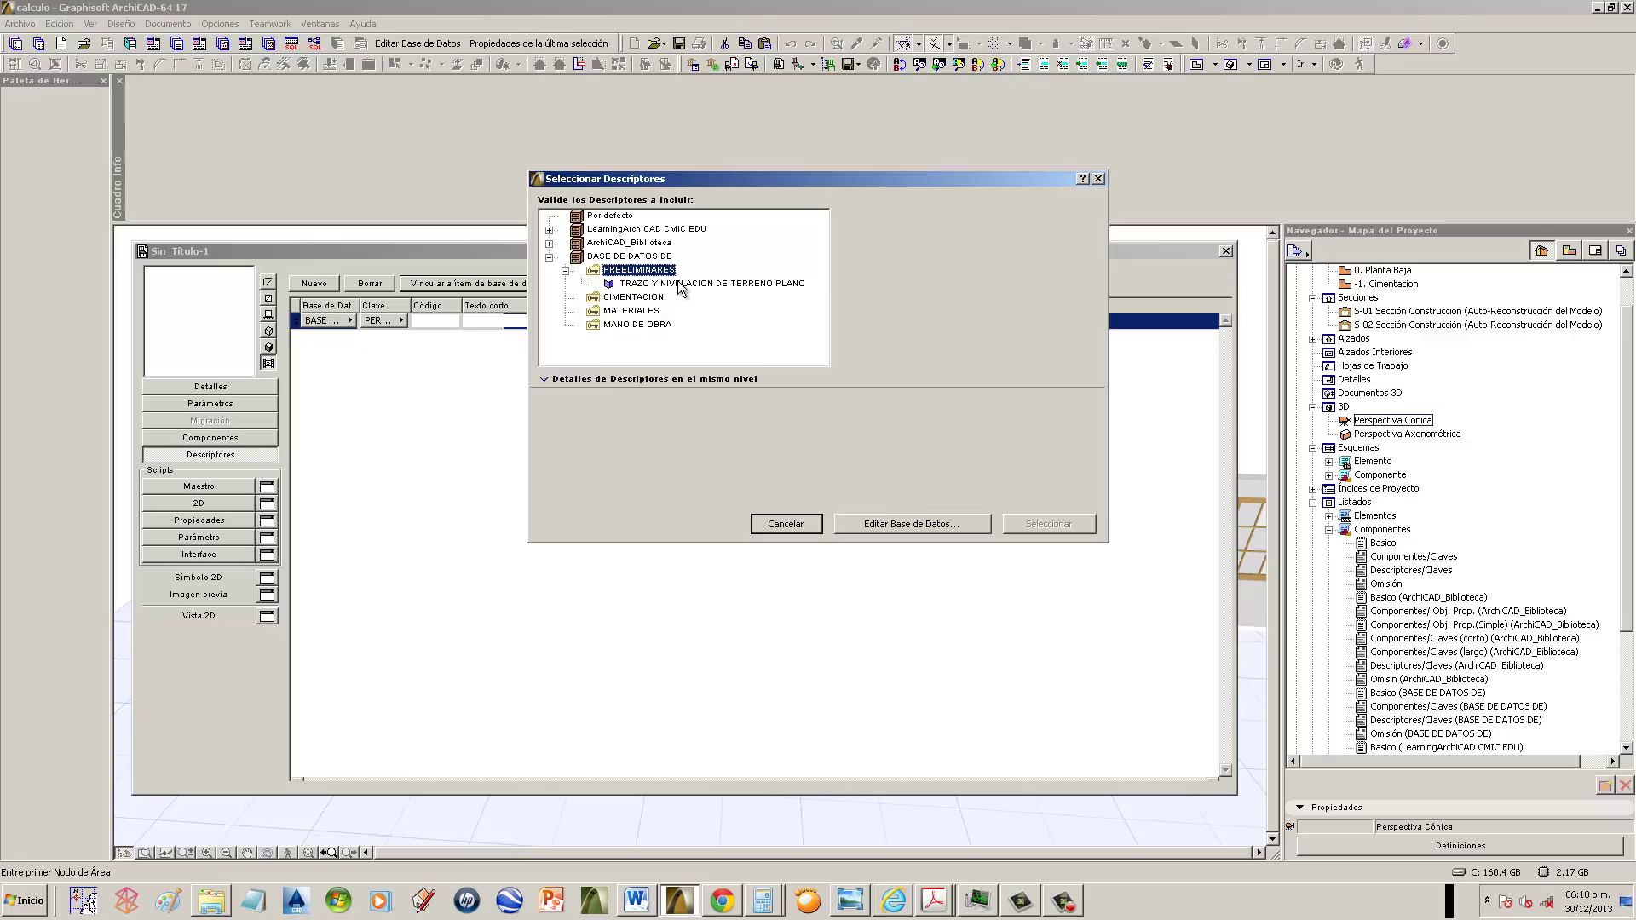
{"action": "left_click", "coordinate": [645, 288]}
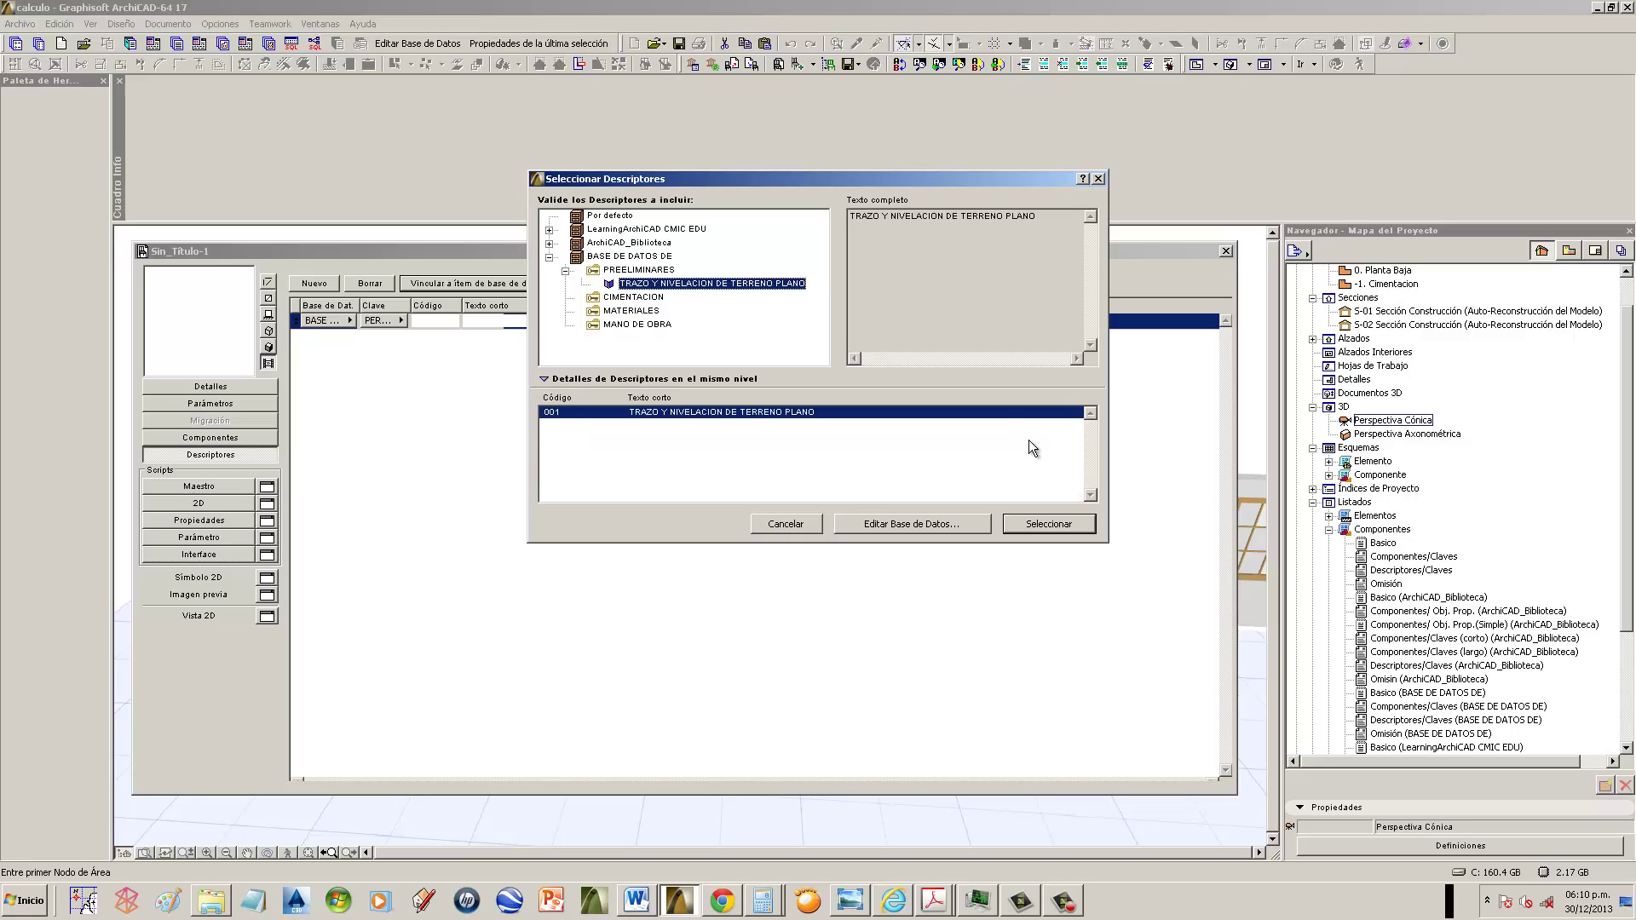
{"action": "left_click", "coordinate": [1060, 527]}
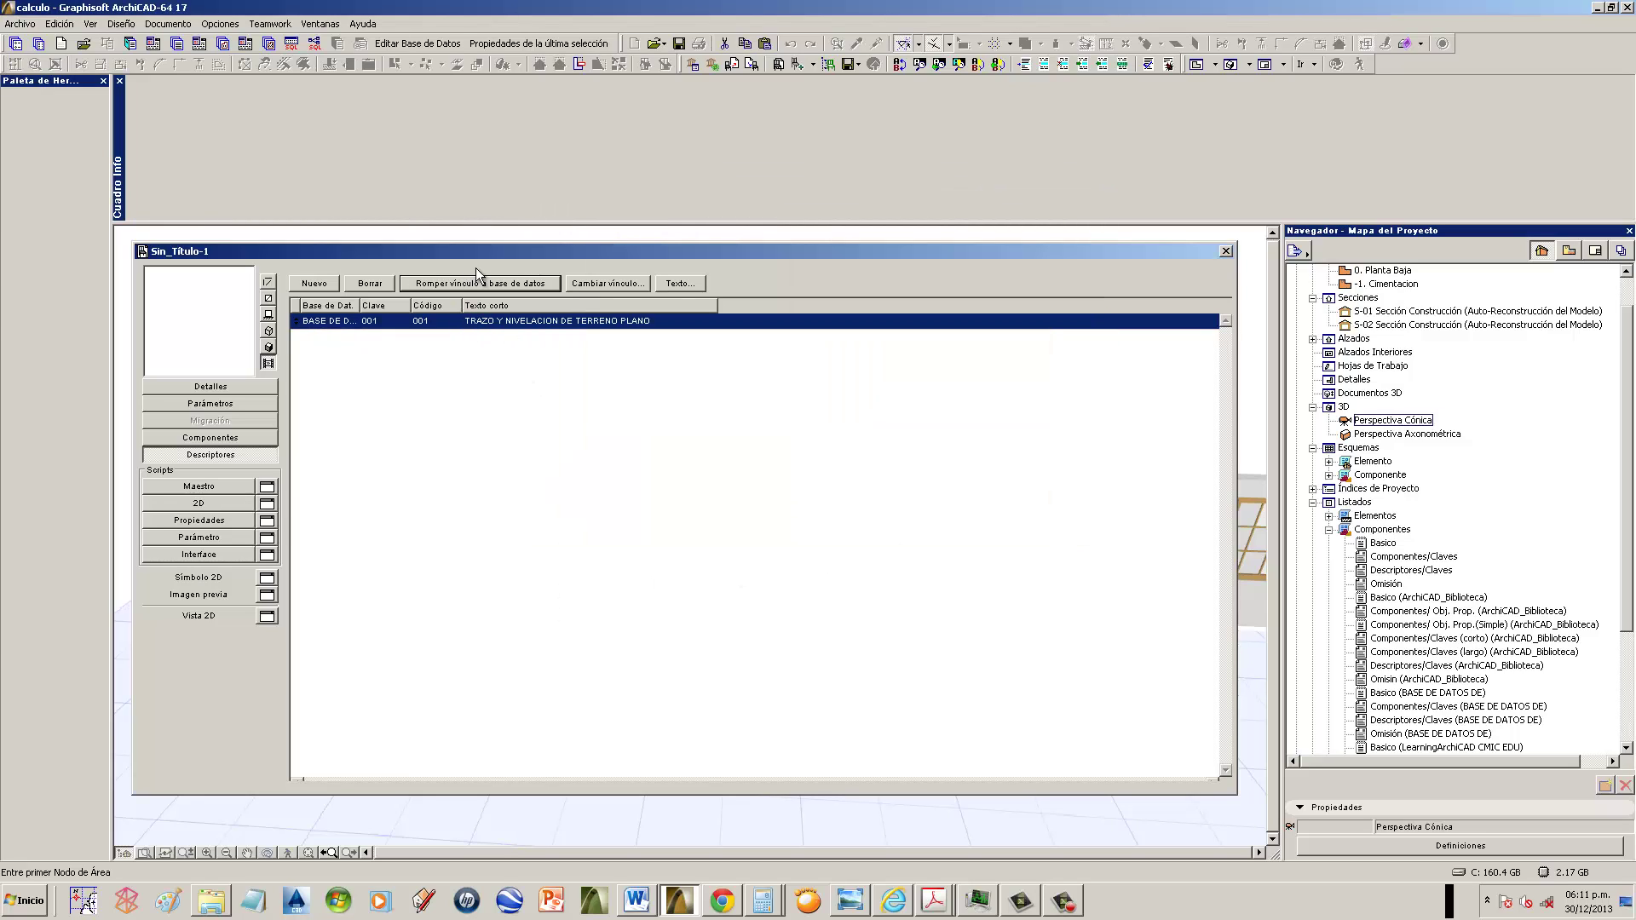
- Add four empty component rows to the property object
{"action": "left_click", "coordinate": [249, 440]}
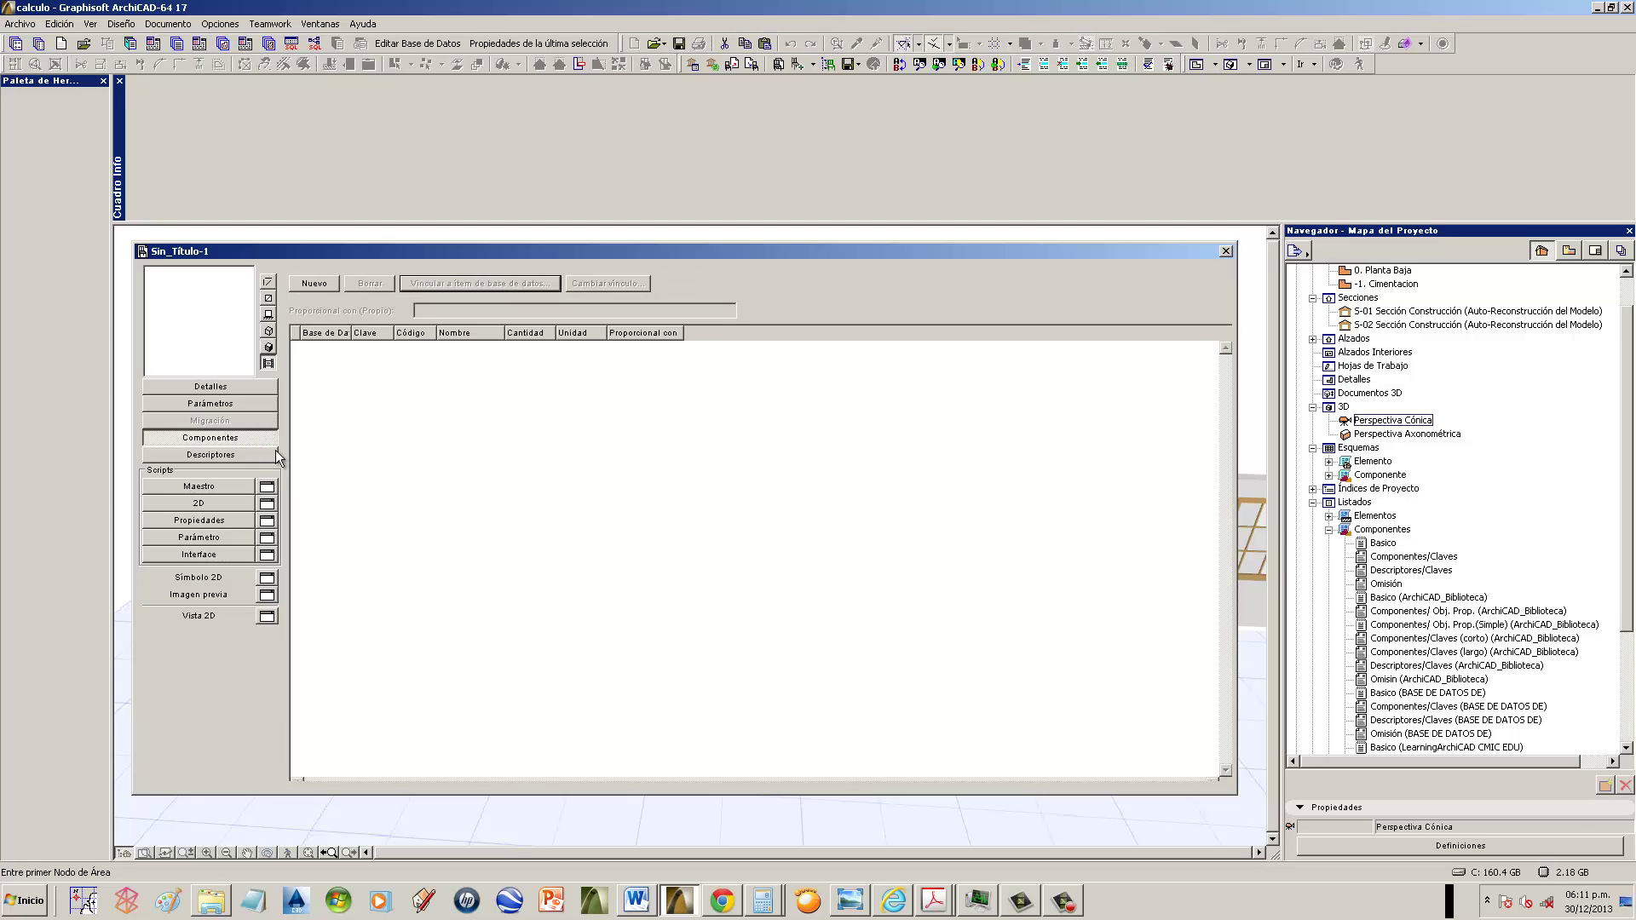
{"action": "left_click", "coordinate": [313, 284]}
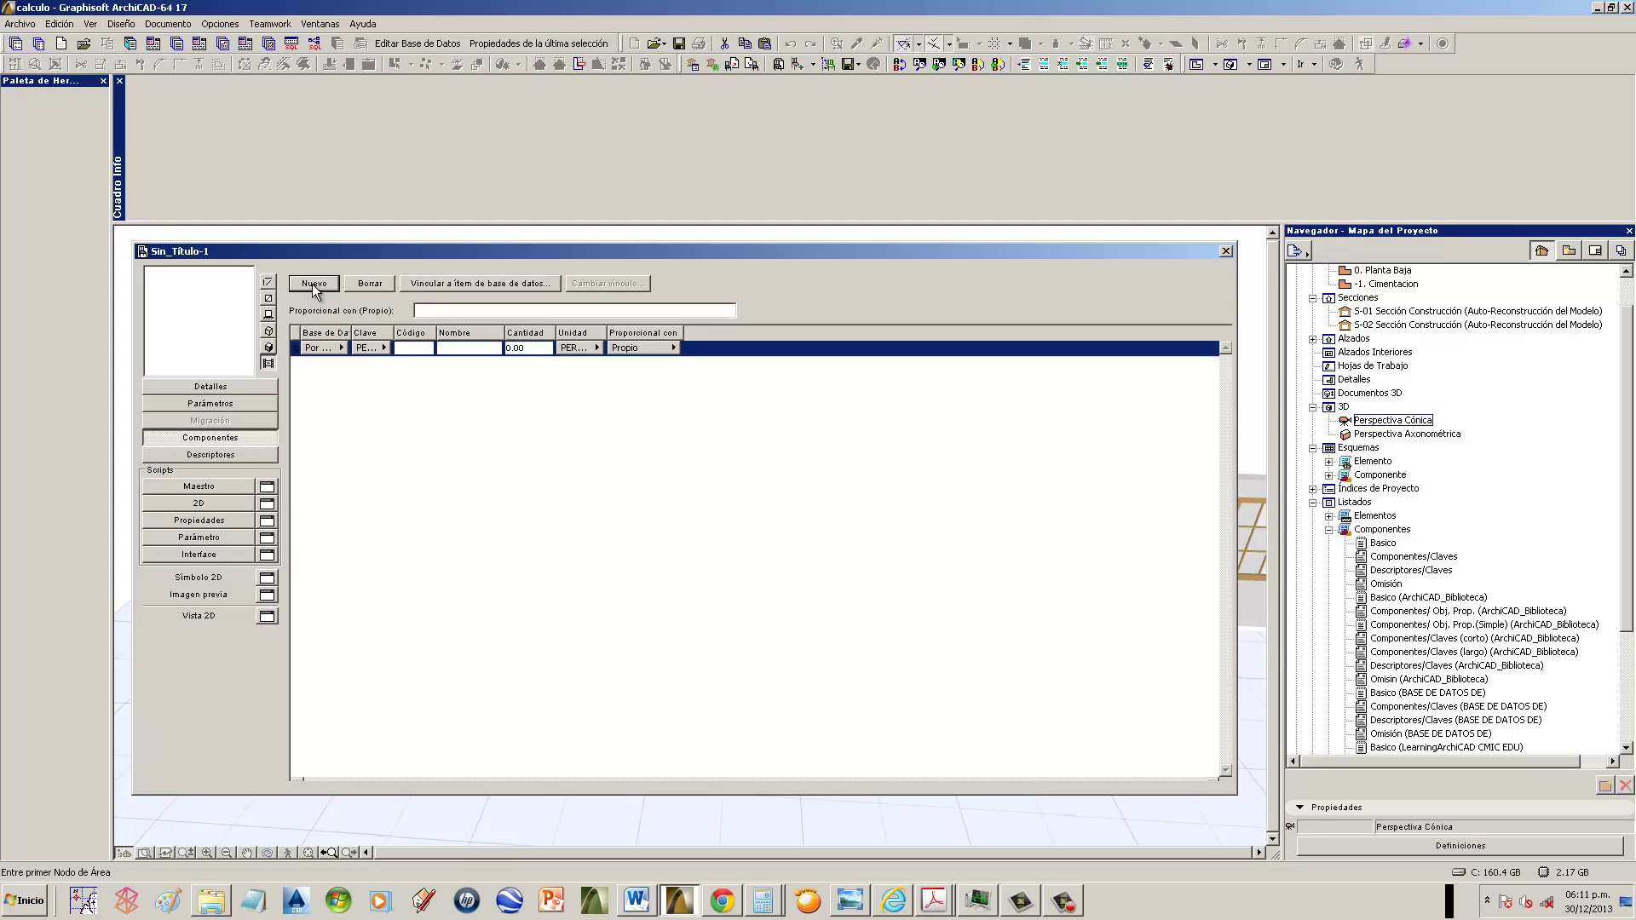
{"action": "left_click", "coordinate": [312, 284]}
{"action": "left_click", "coordinate": [311, 284]}
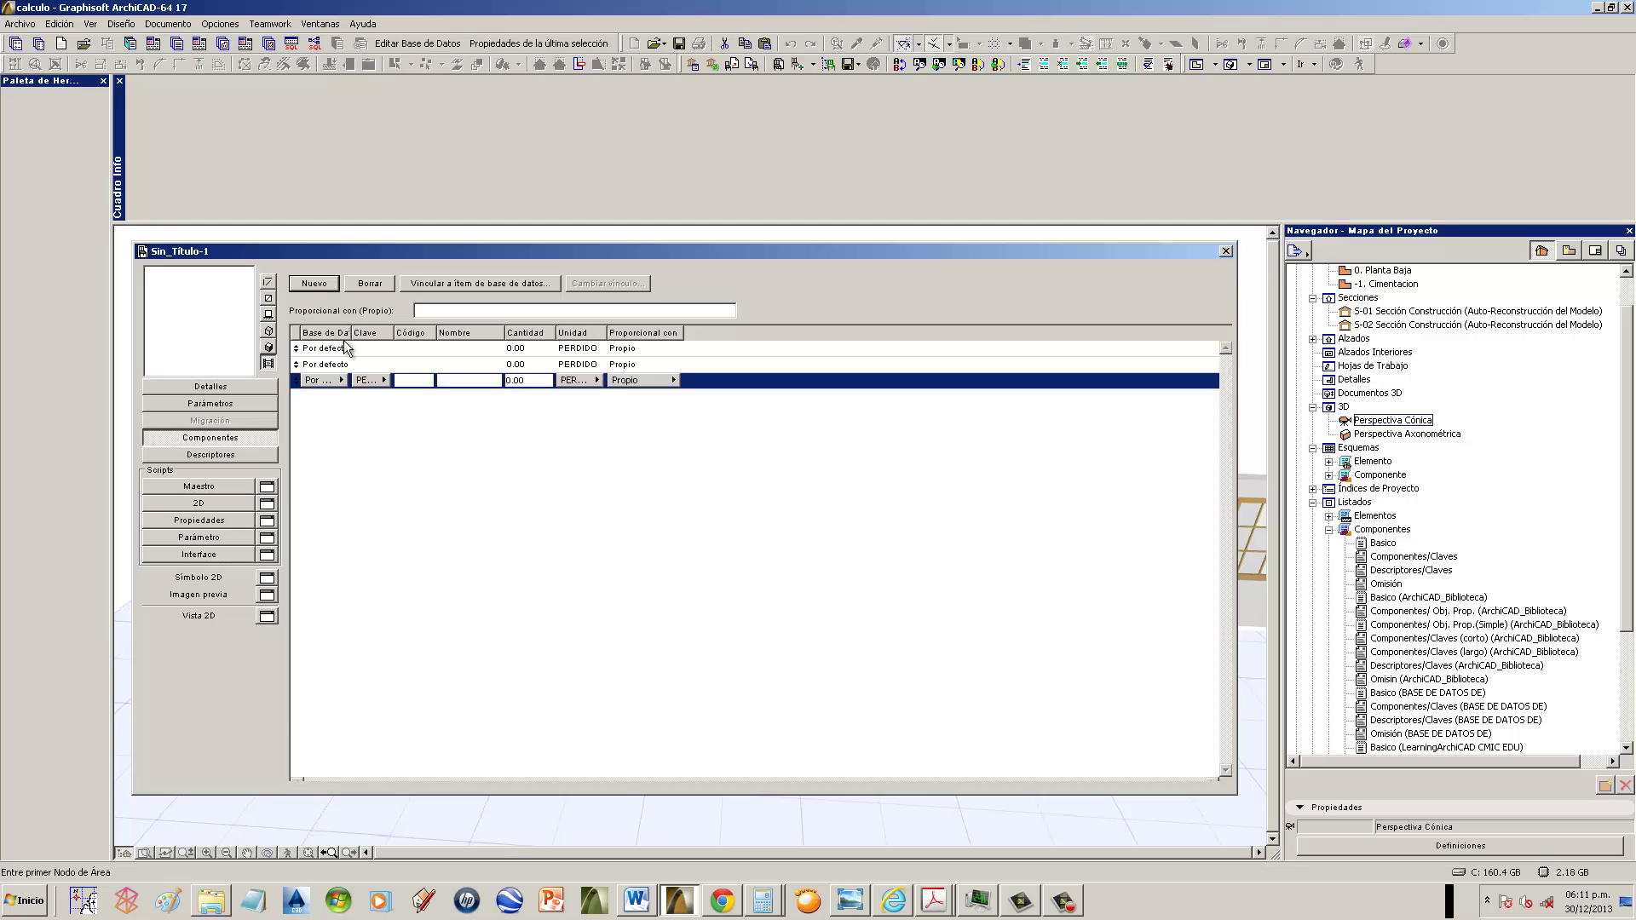
{"action": "left_click", "coordinate": [370, 346]}
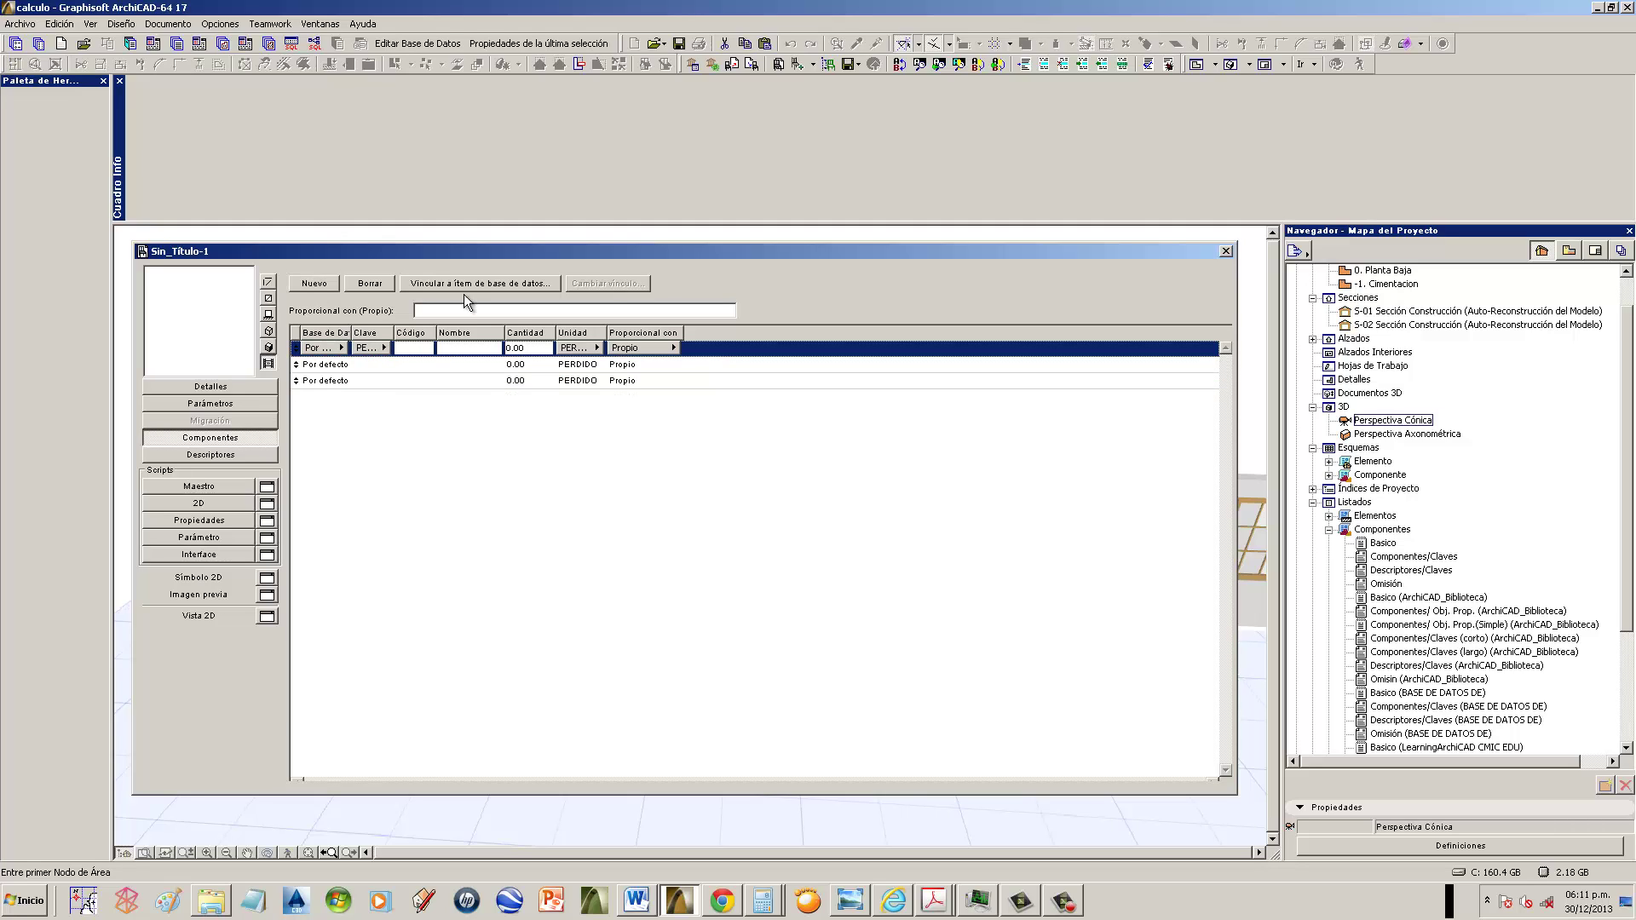
{"action": "left_click", "coordinate": [338, 367]}
{"action": "left_click", "coordinate": [339, 381]}
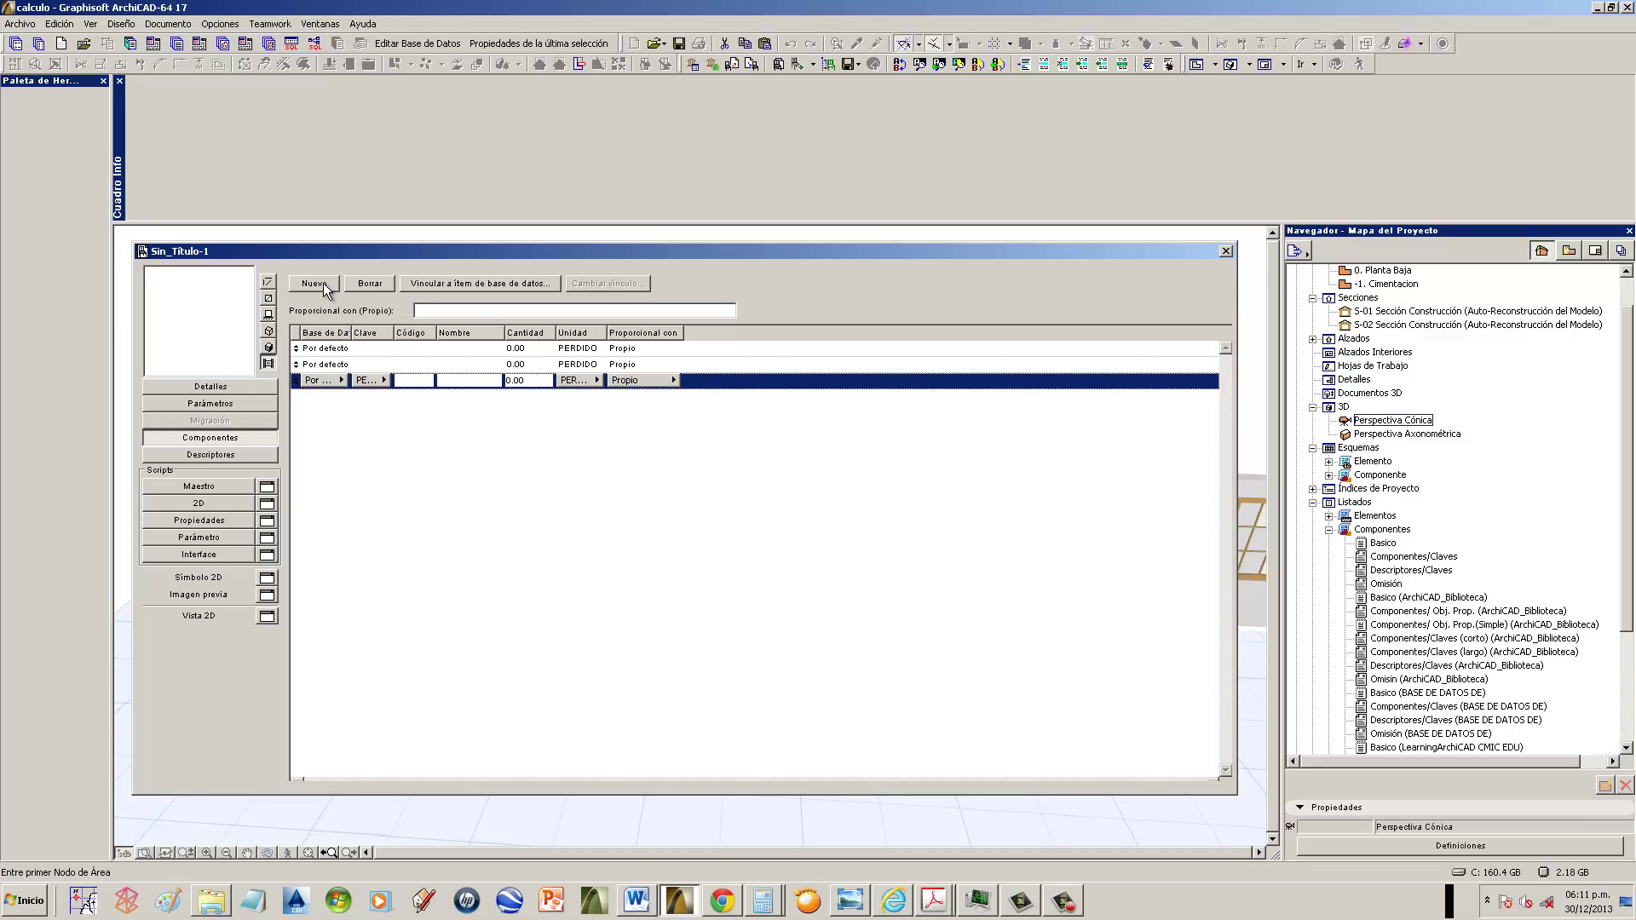
{"action": "left_click", "coordinate": [326, 286]}
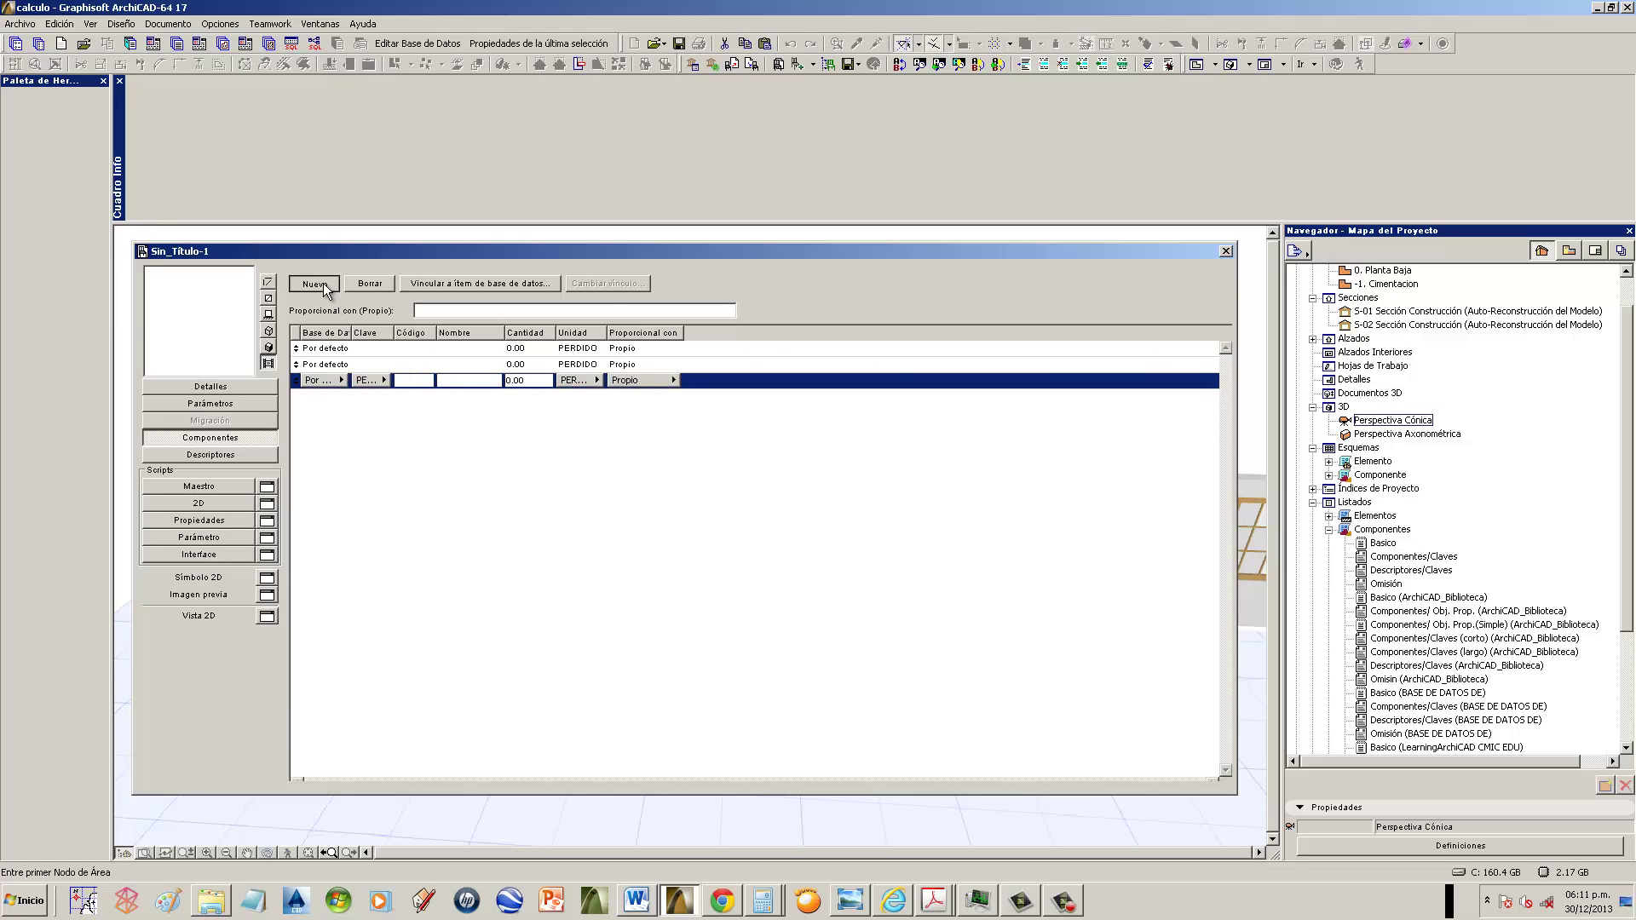
- Link the first component row to TRAZO Y NIVELACION under the PREELIMINARES key of BASE DE DATOS DE
{"action": "left_click", "coordinate": [333, 352]}
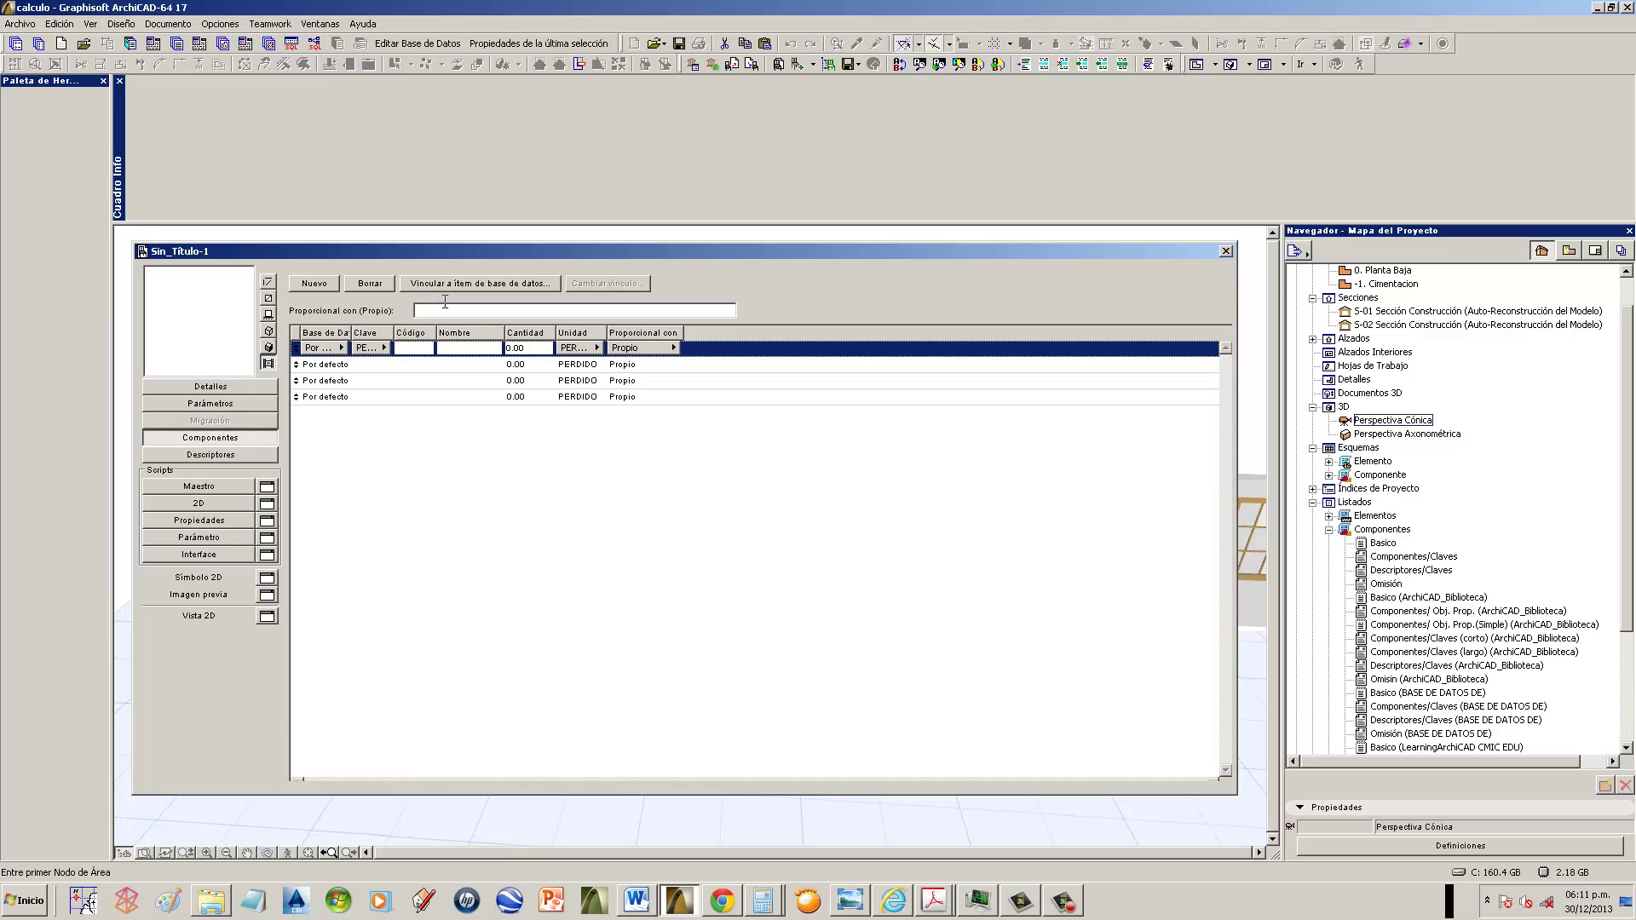
{"action": "left_click", "coordinate": [484, 281]}
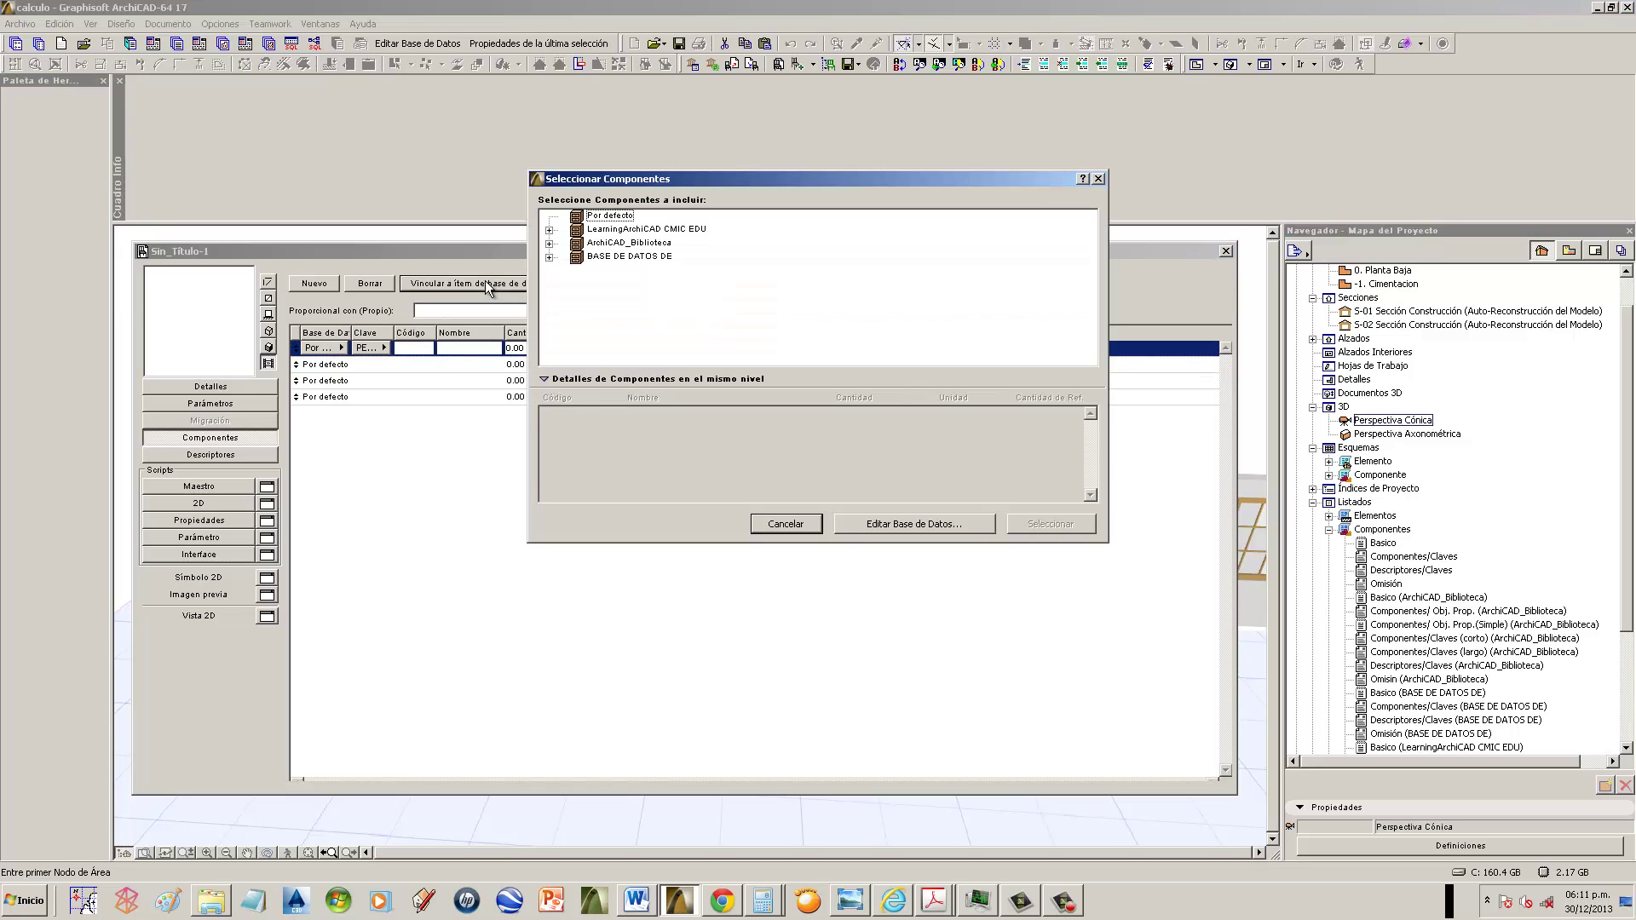
{"action": "left_click", "coordinate": [549, 256]}
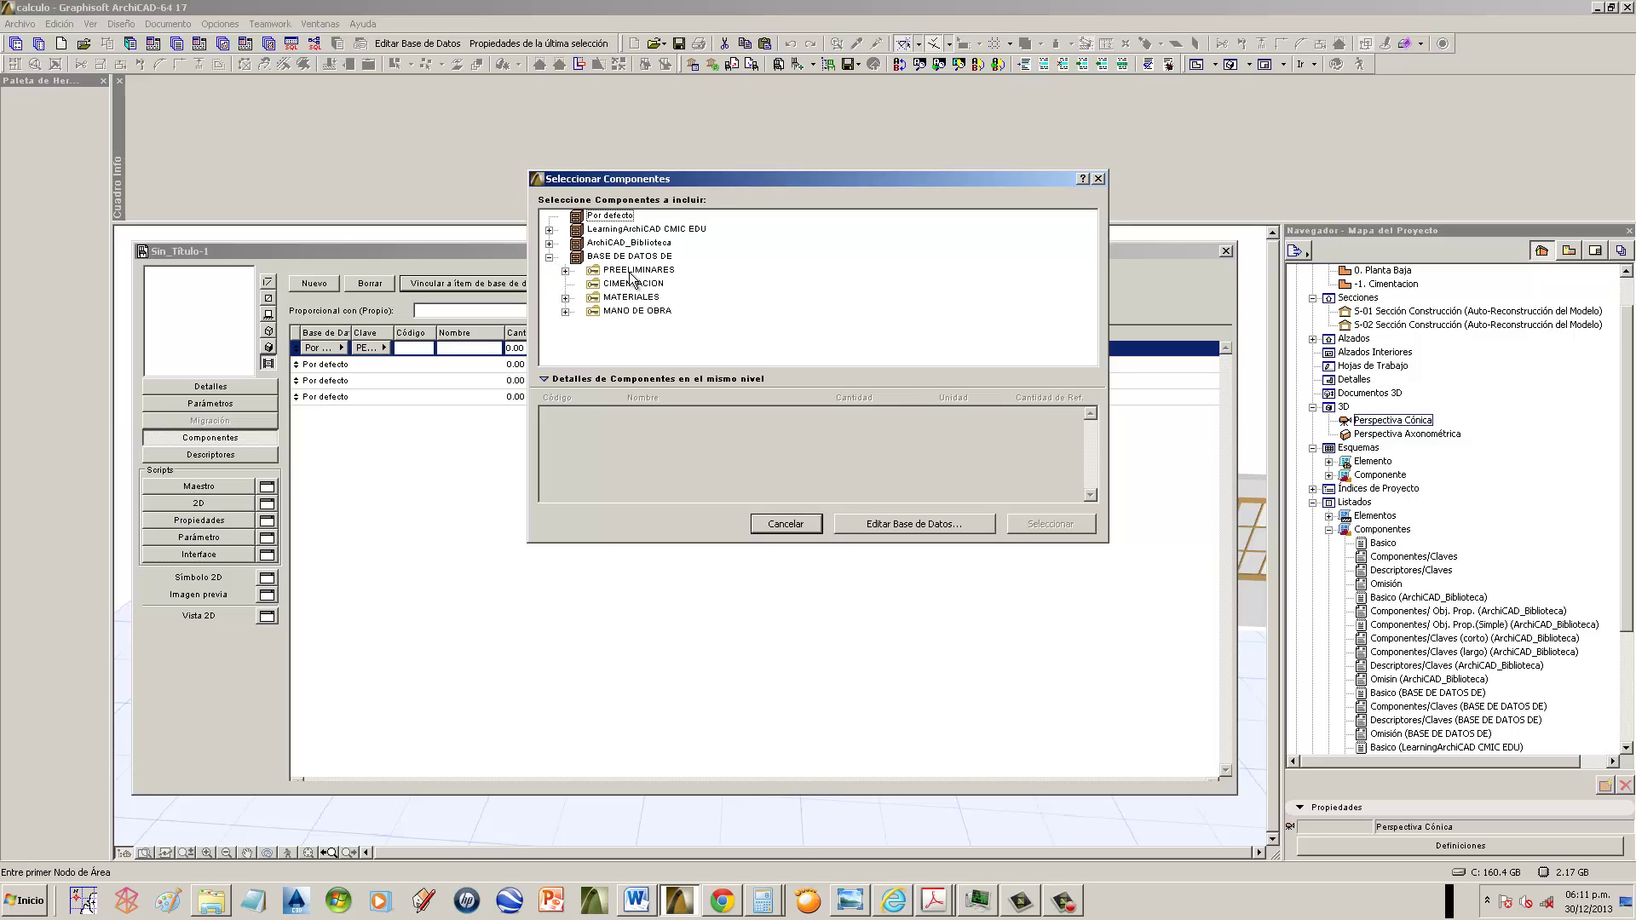
{"action": "left_click", "coordinate": [635, 270]}
{"action": "left_click", "coordinate": [565, 270]}
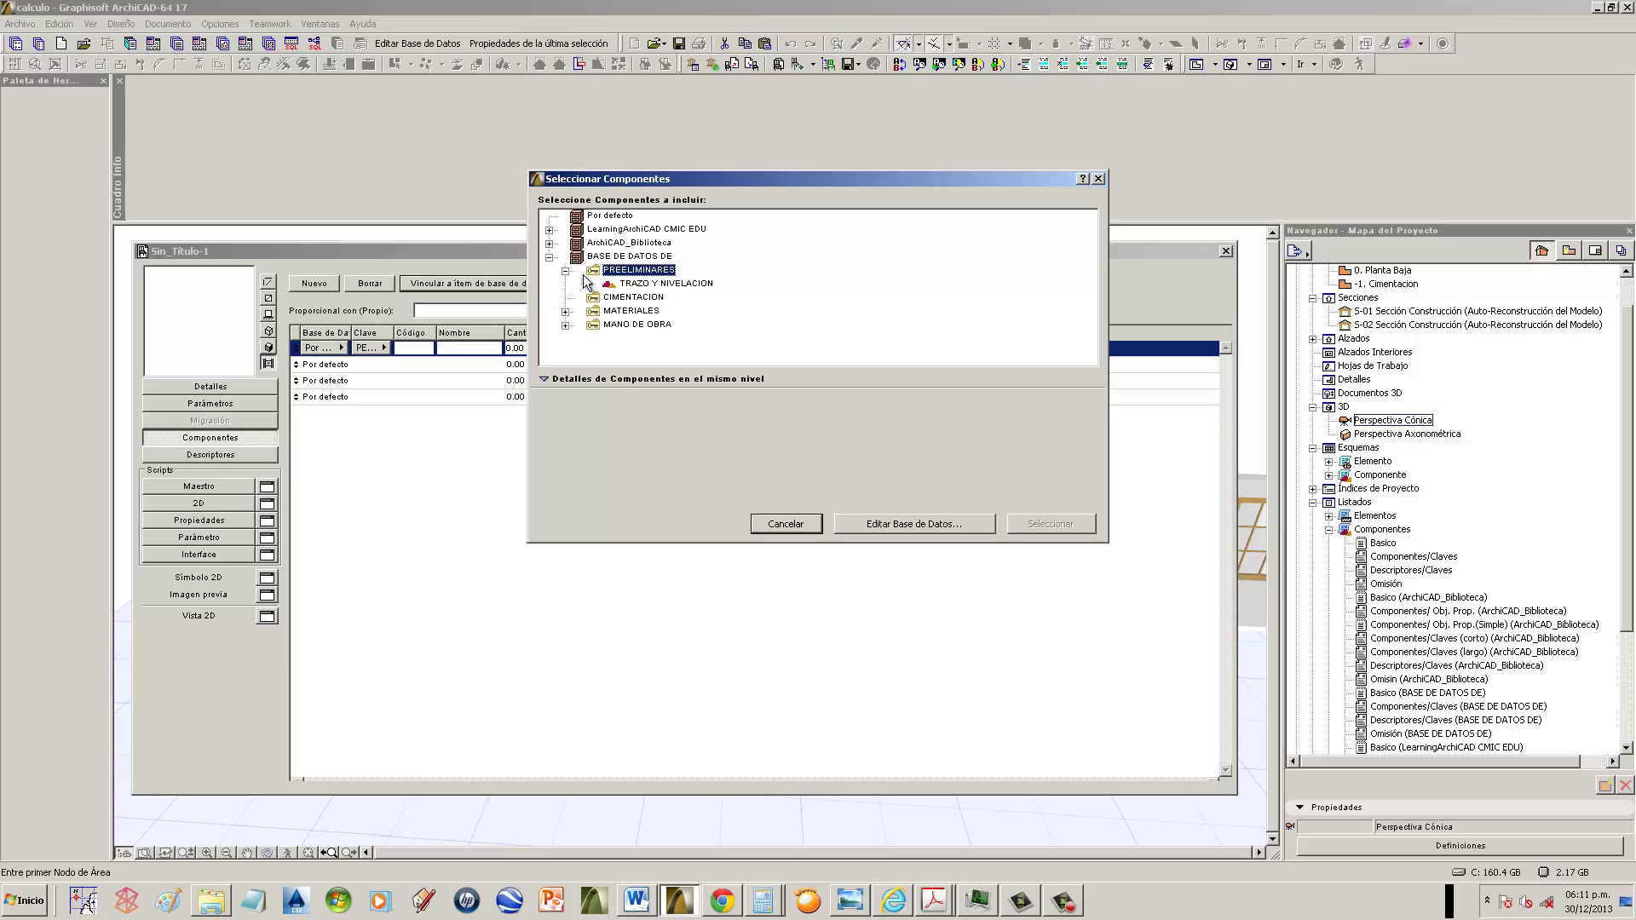
{"action": "left_click", "coordinate": [695, 286]}
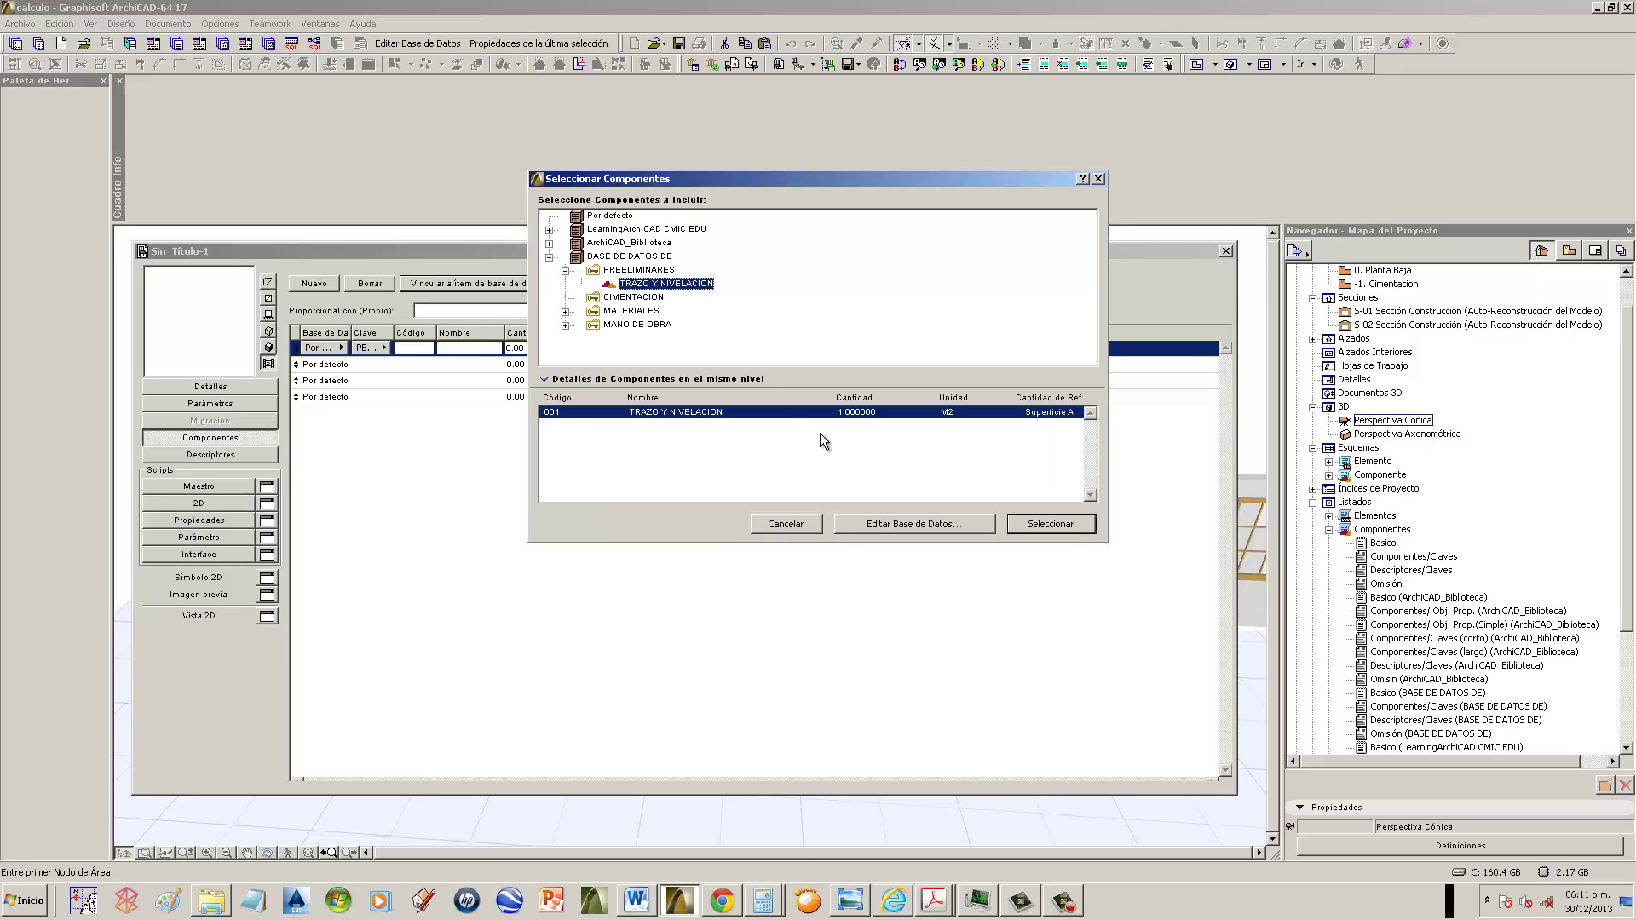
{"action": "left_click", "coordinate": [1067, 529]}
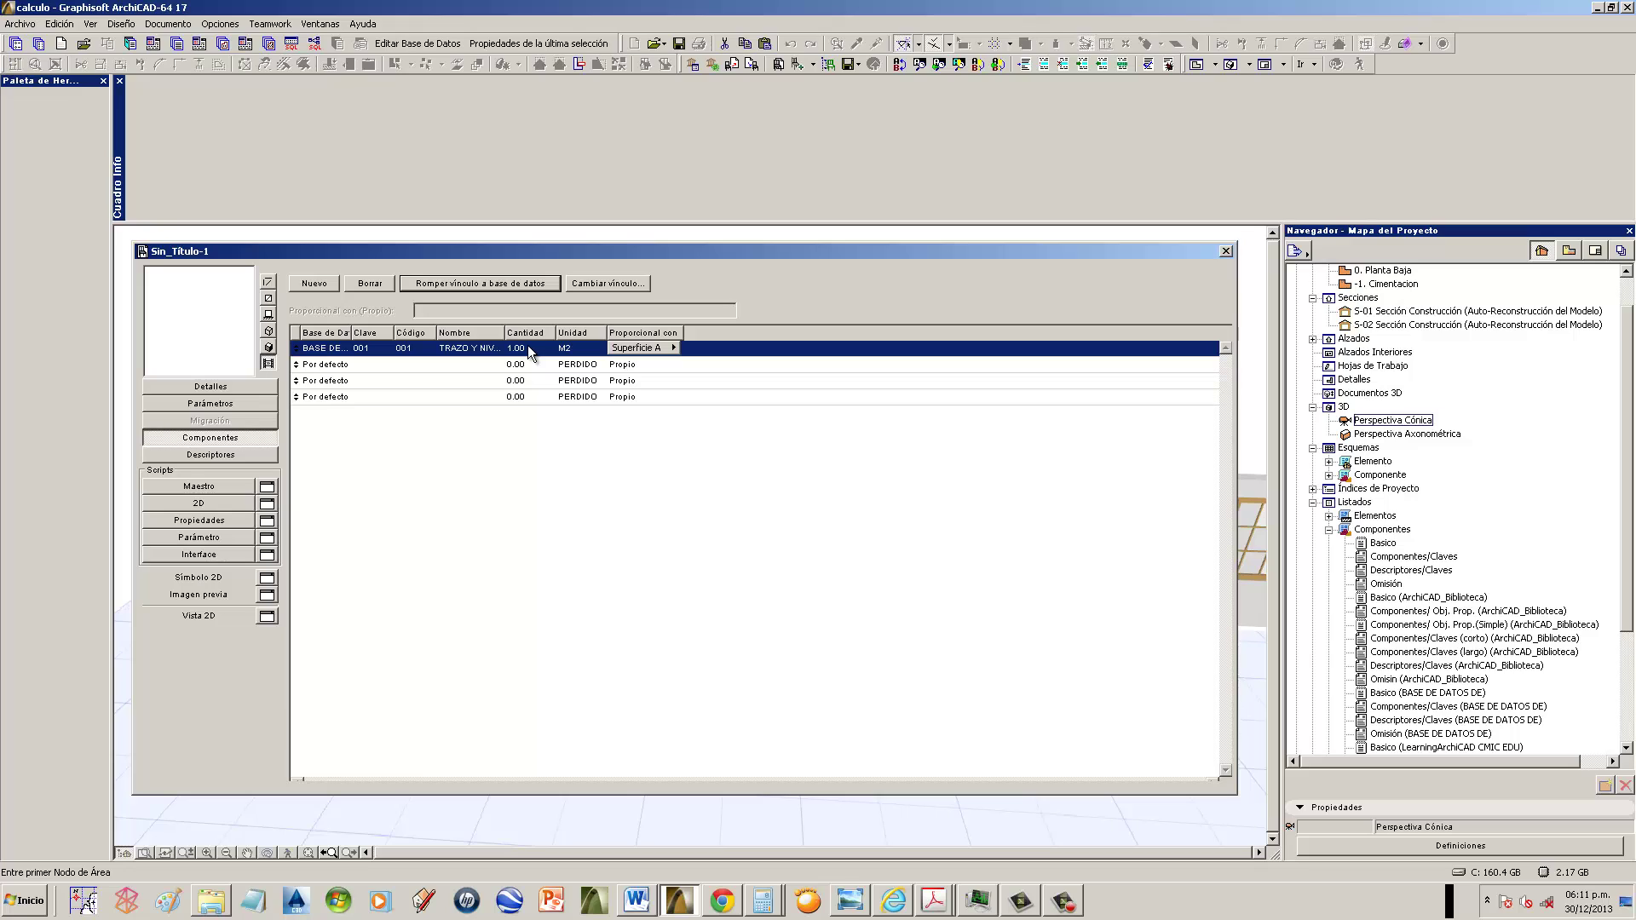
- Link the second component row to PEON under the MANO DE OBRA key of BASE DE DATOS DE
{"action": "left_click", "coordinate": [431, 365]}
{"action": "left_click", "coordinate": [467, 283]}
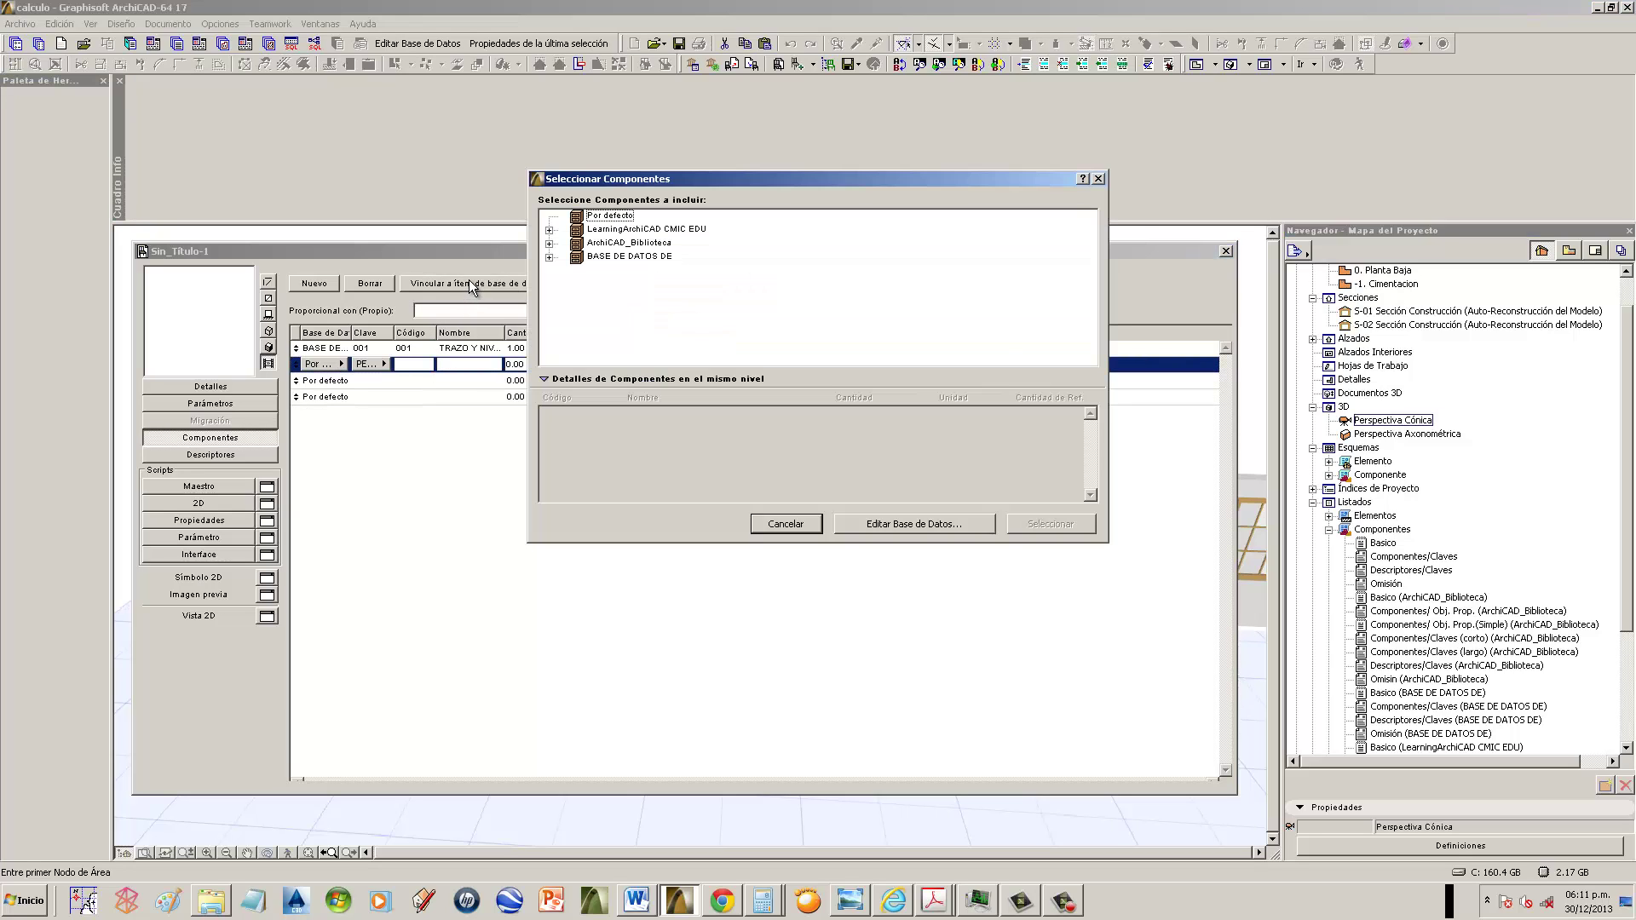
{"action": "left_click", "coordinate": [550, 257]}
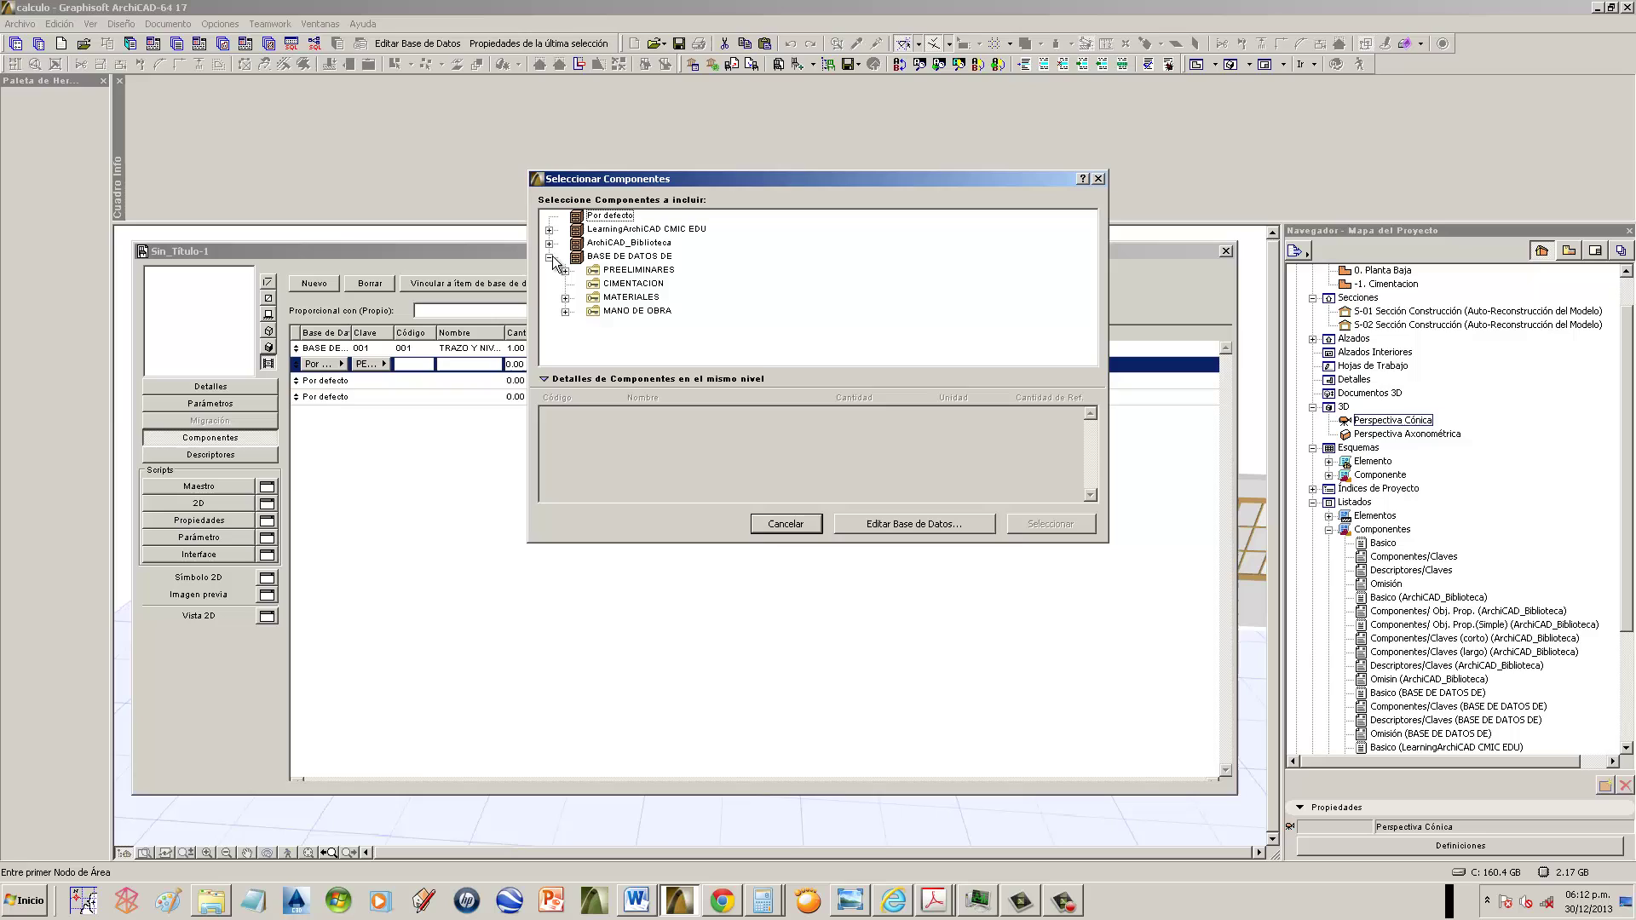
{"action": "left_click", "coordinate": [565, 311]}
{"action": "left_click", "coordinate": [631, 325]}
{"action": "left_click", "coordinate": [1040, 530]}
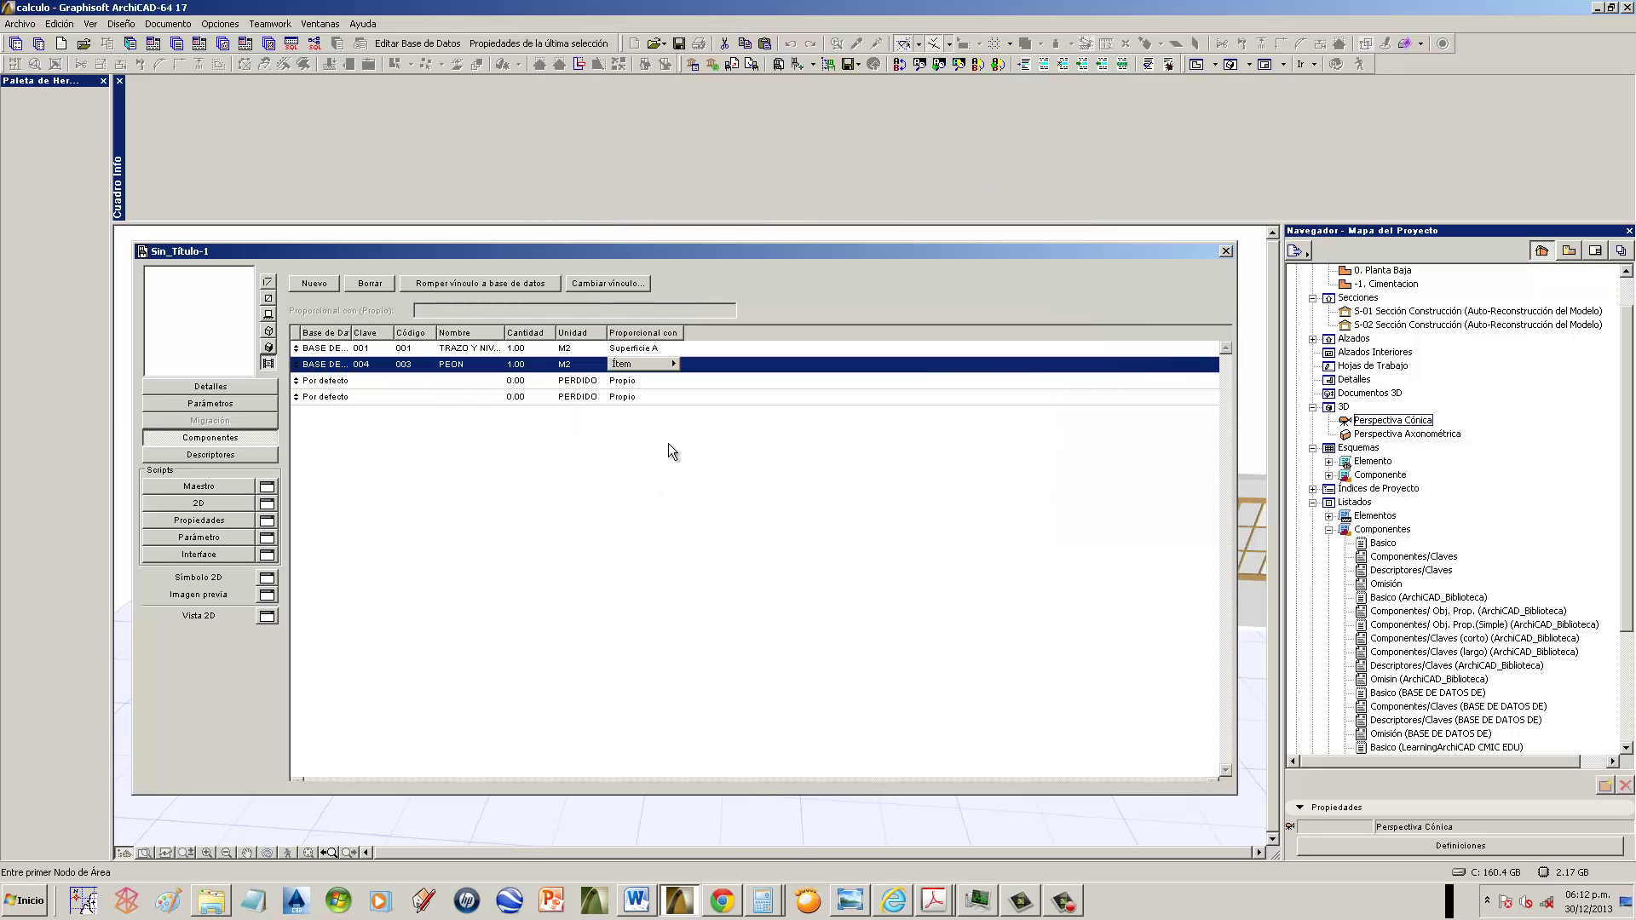
- Link the third component row to ALBAÑIL under the MANO DE OBRA key of BASE DE DATOS DE
{"action": "left_click", "coordinate": [485, 382]}
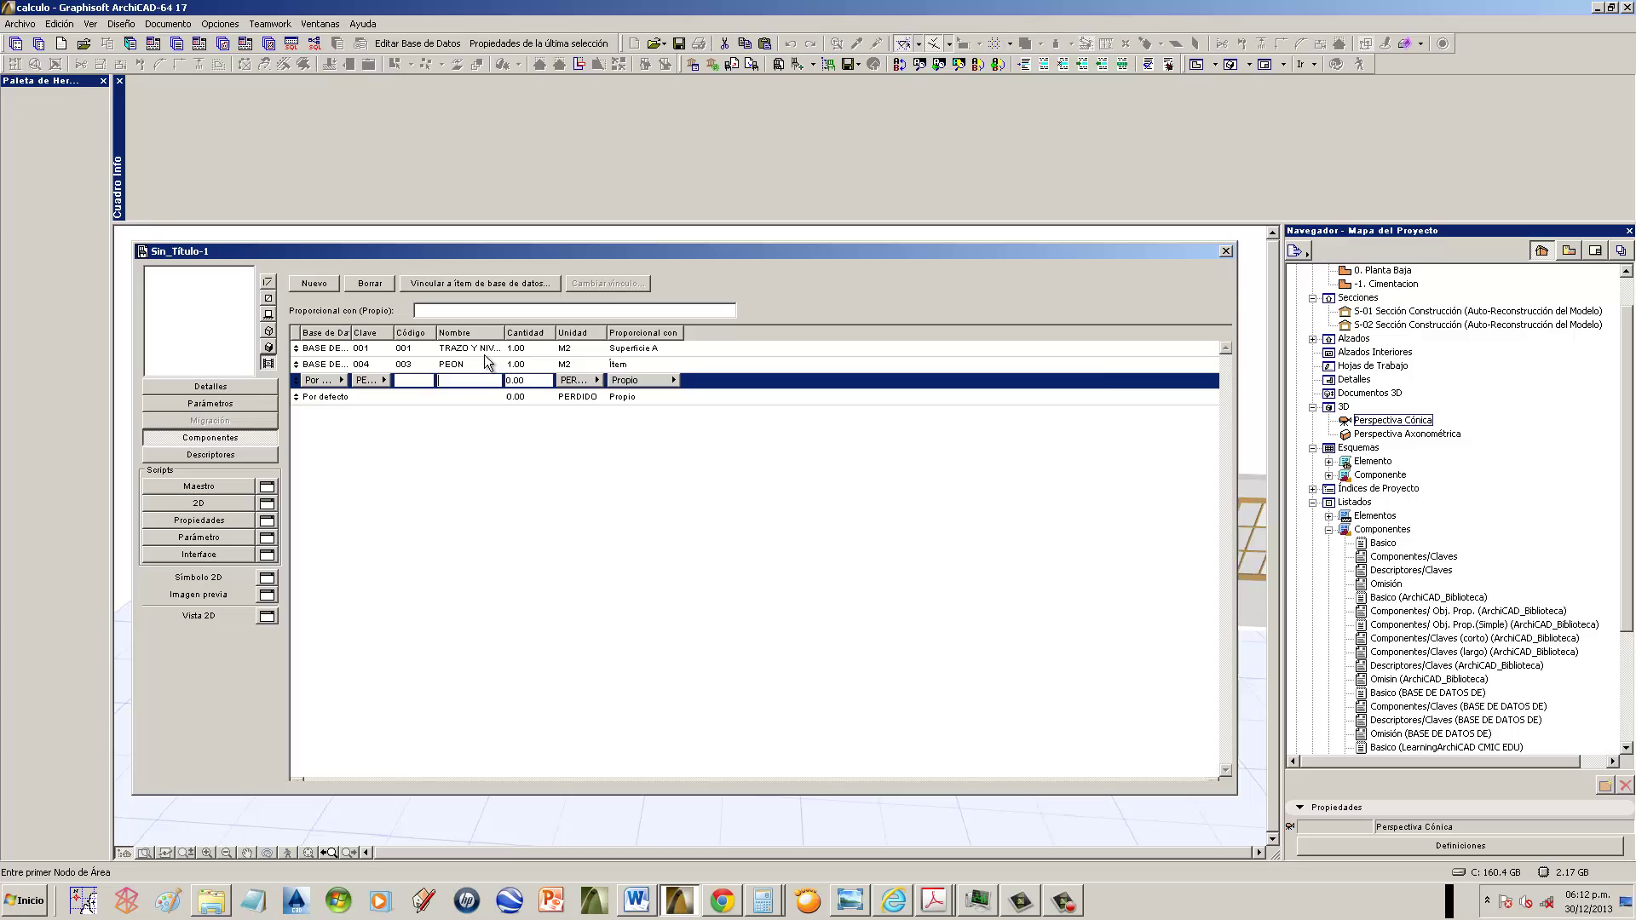
{"action": "left_click", "coordinate": [466, 287]}
{"action": "left_click", "coordinate": [550, 256]}
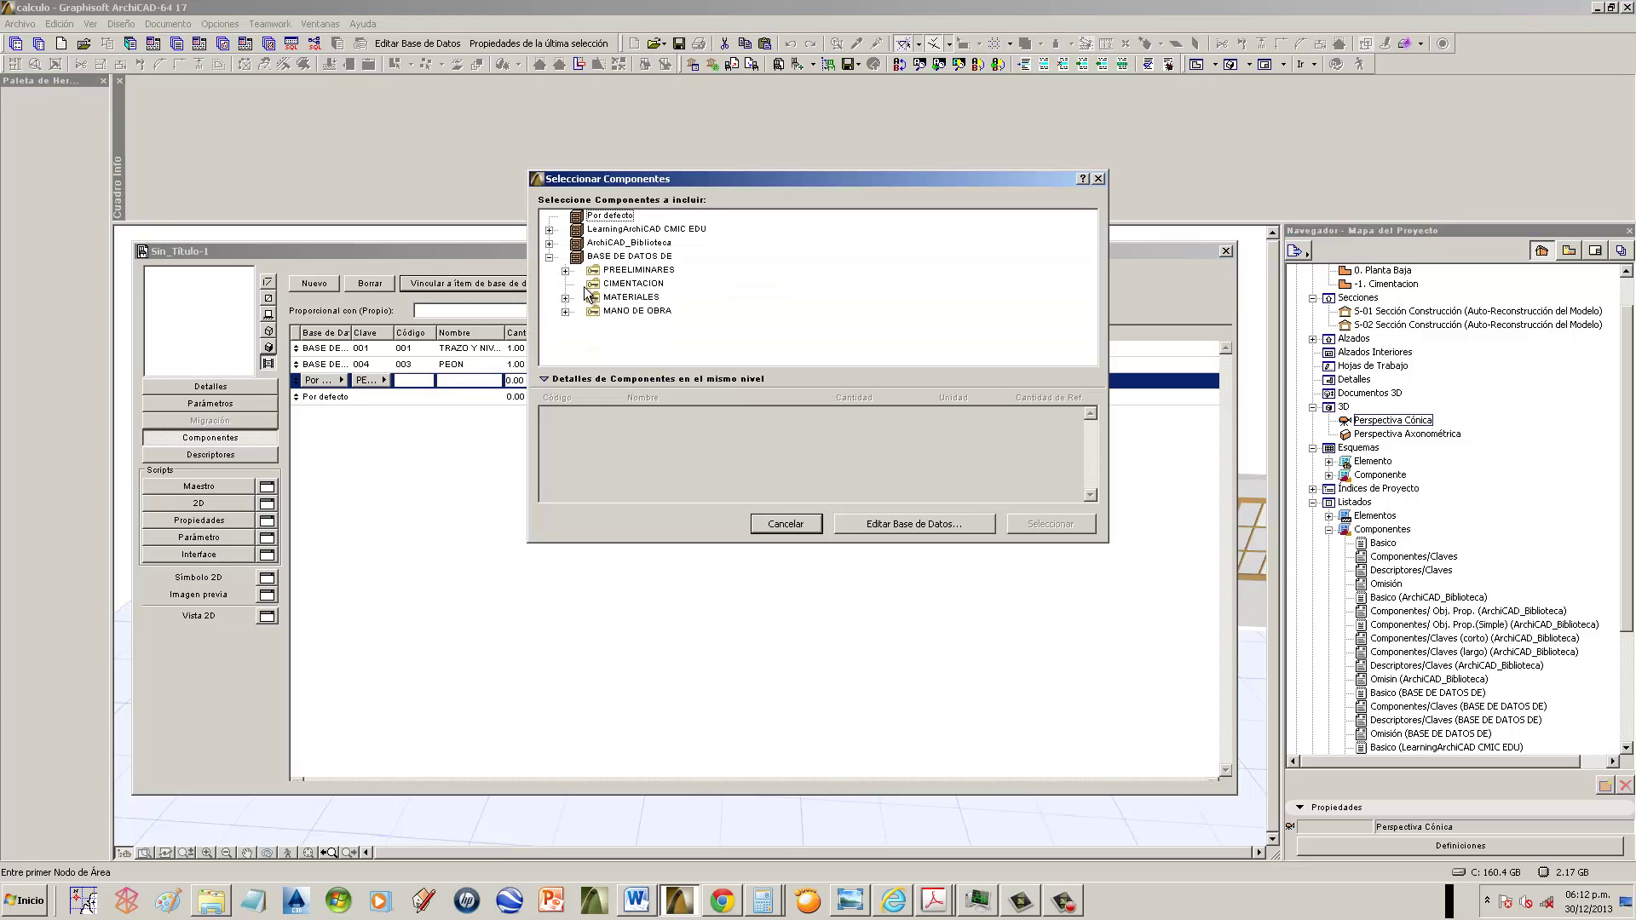
{"action": "left_click", "coordinate": [565, 312]}
{"action": "left_click", "coordinate": [636, 338]}
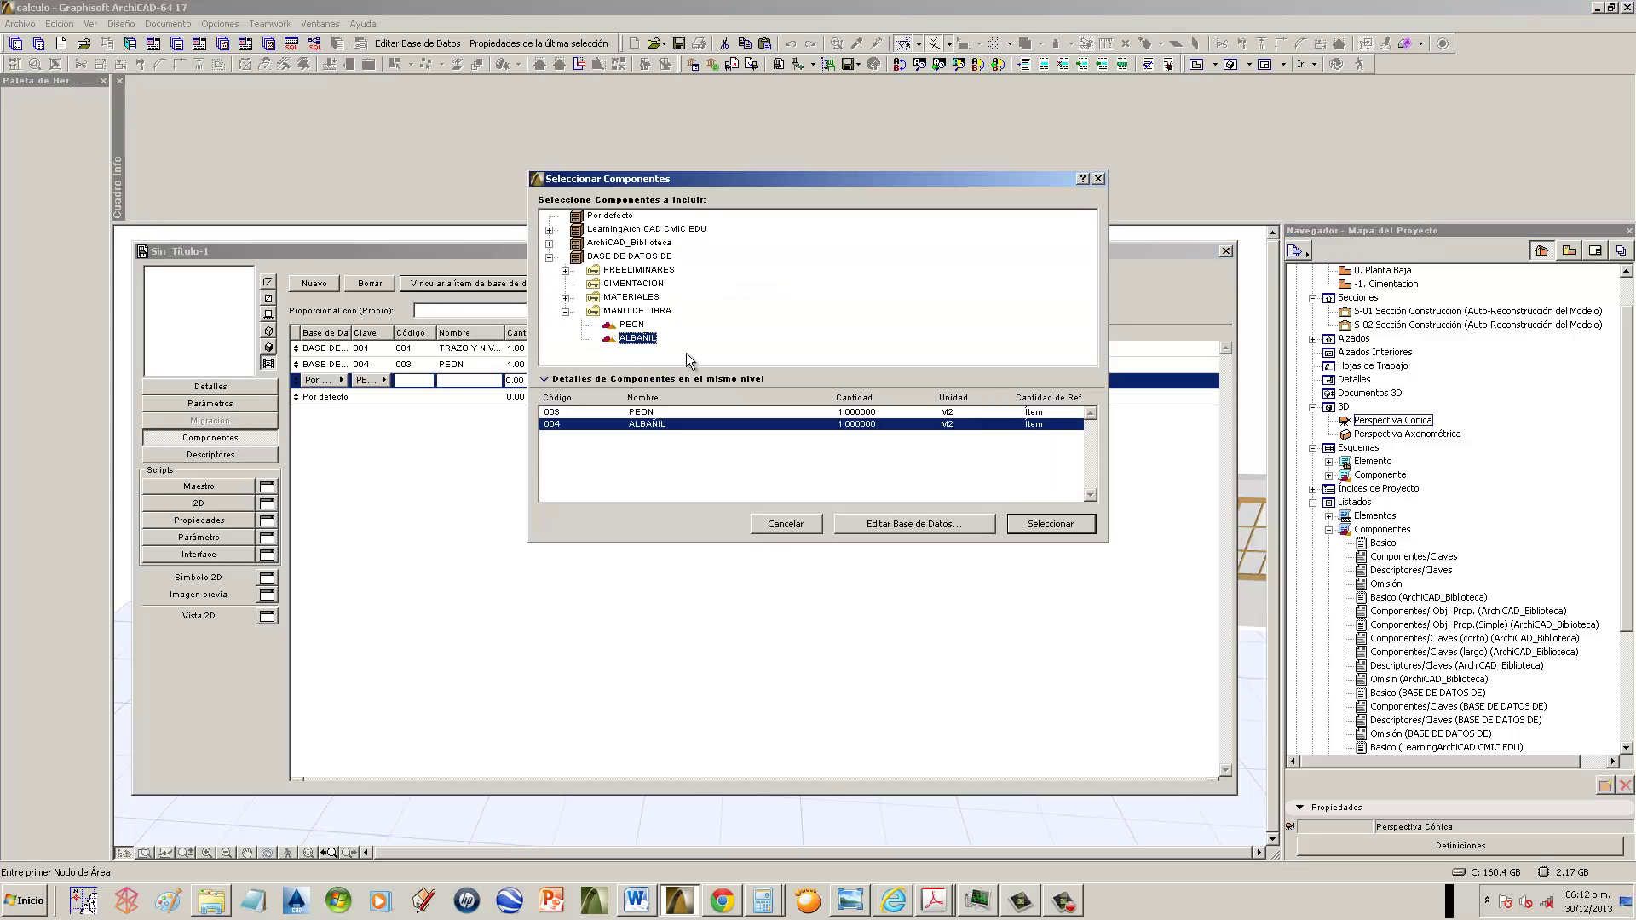
{"action": "left_click", "coordinate": [1029, 522]}
- Link the fourth component row to CAL under the MATERIALES key of BASE DE DATOS DE
{"action": "left_click", "coordinate": [459, 399]}
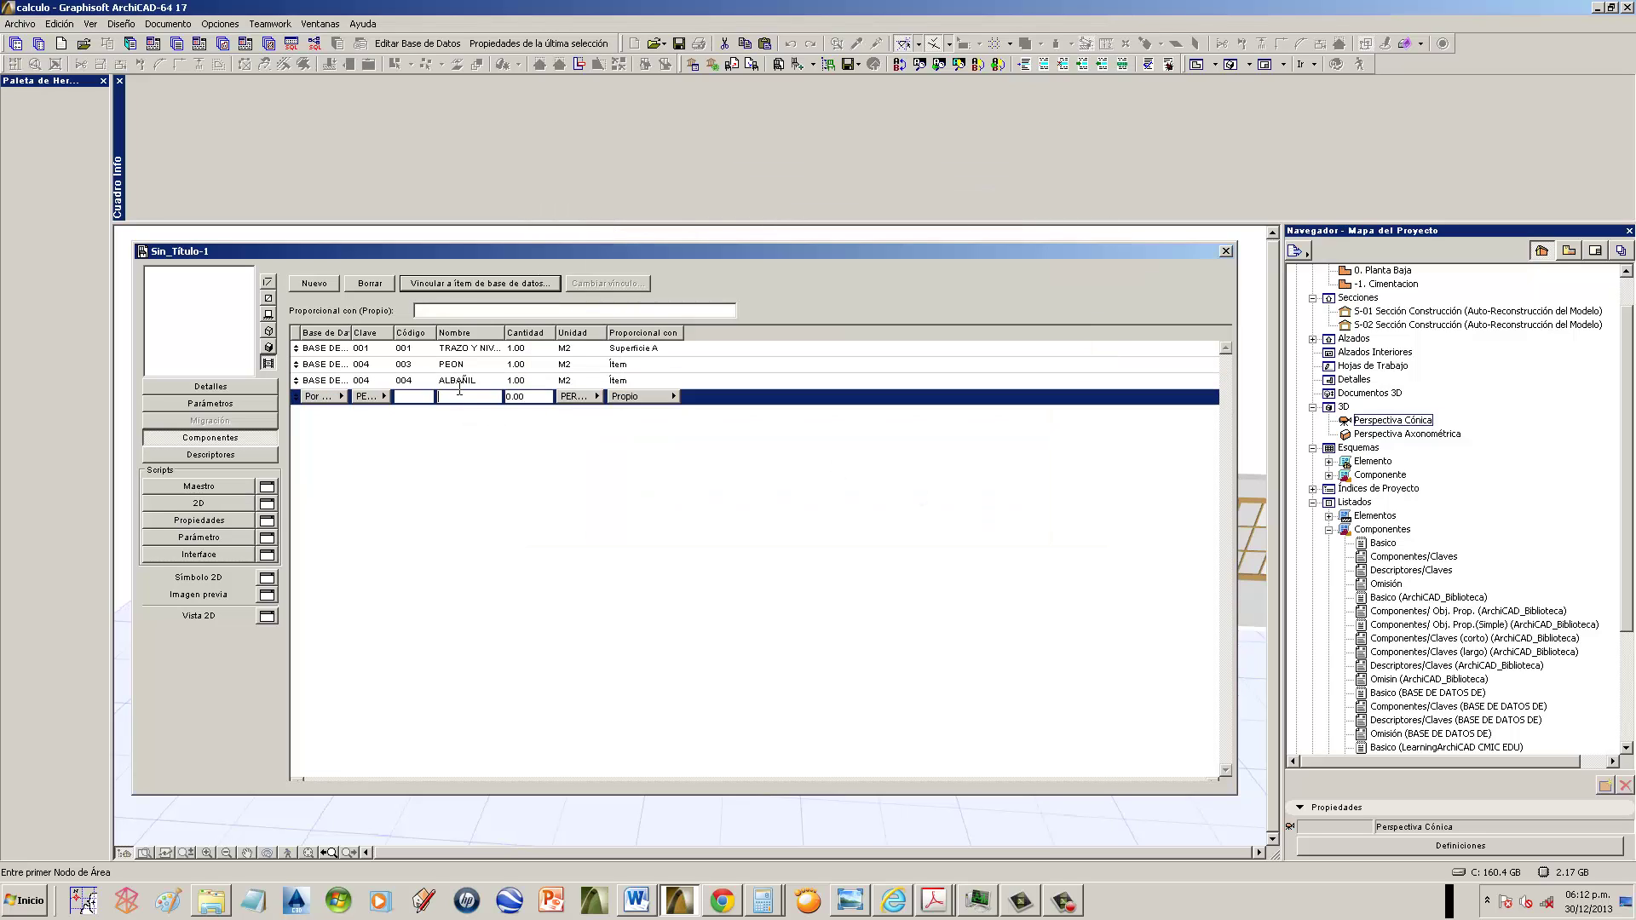
{"action": "left_click", "coordinate": [468, 283]}
{"action": "left_click", "coordinate": [549, 256]}
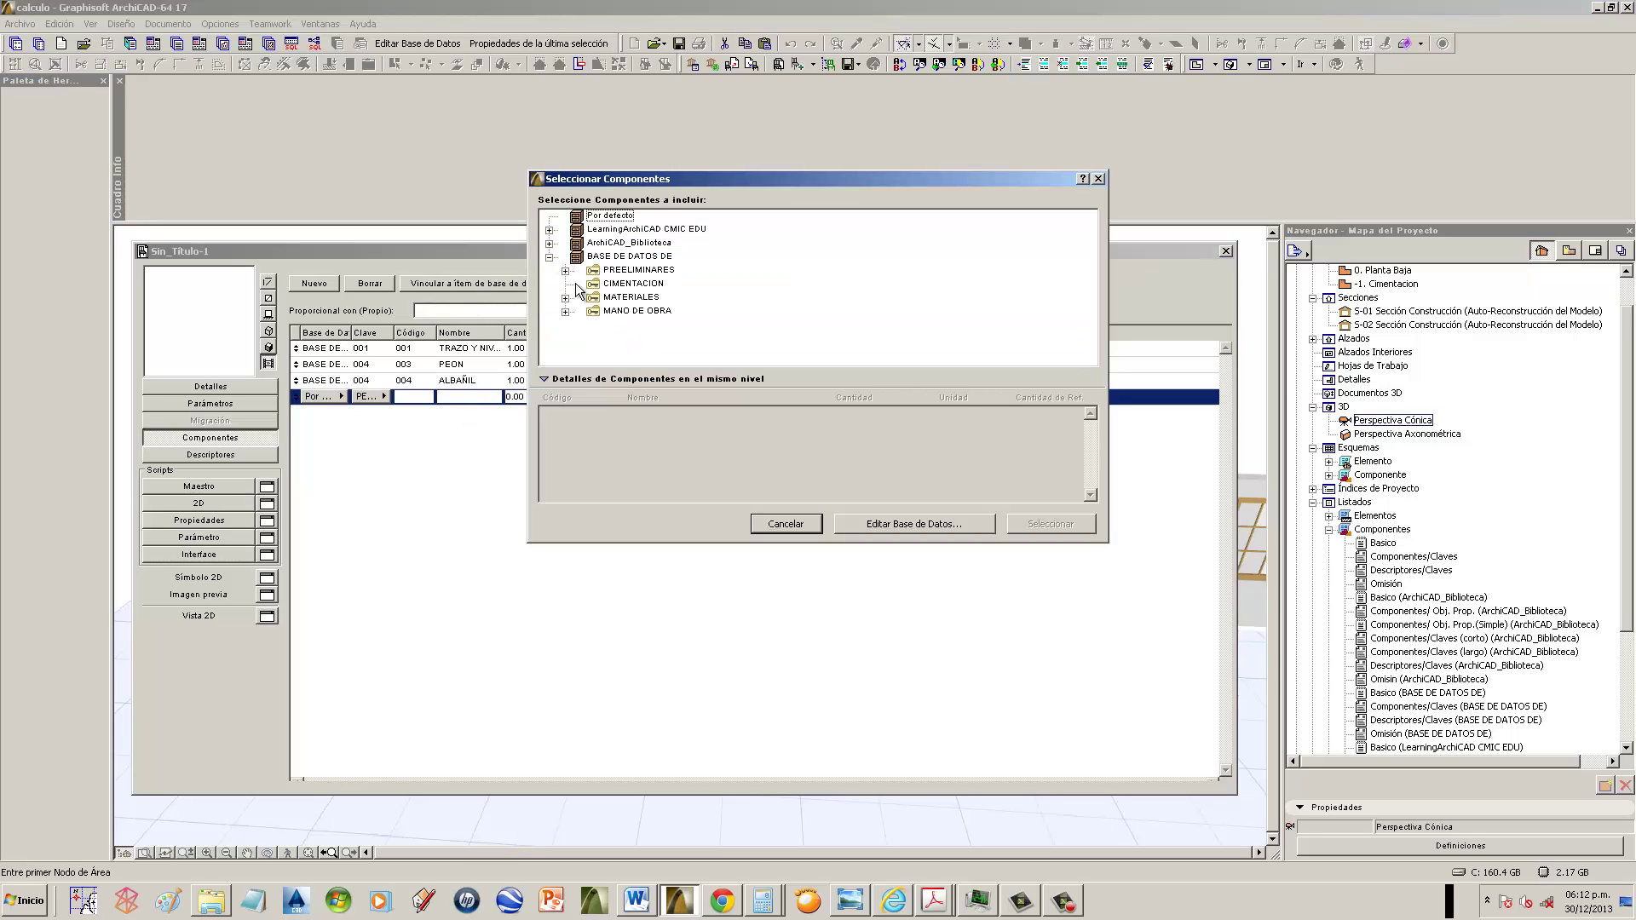
{"action": "left_click", "coordinate": [565, 298]}
{"action": "left_click", "coordinate": [628, 310]}
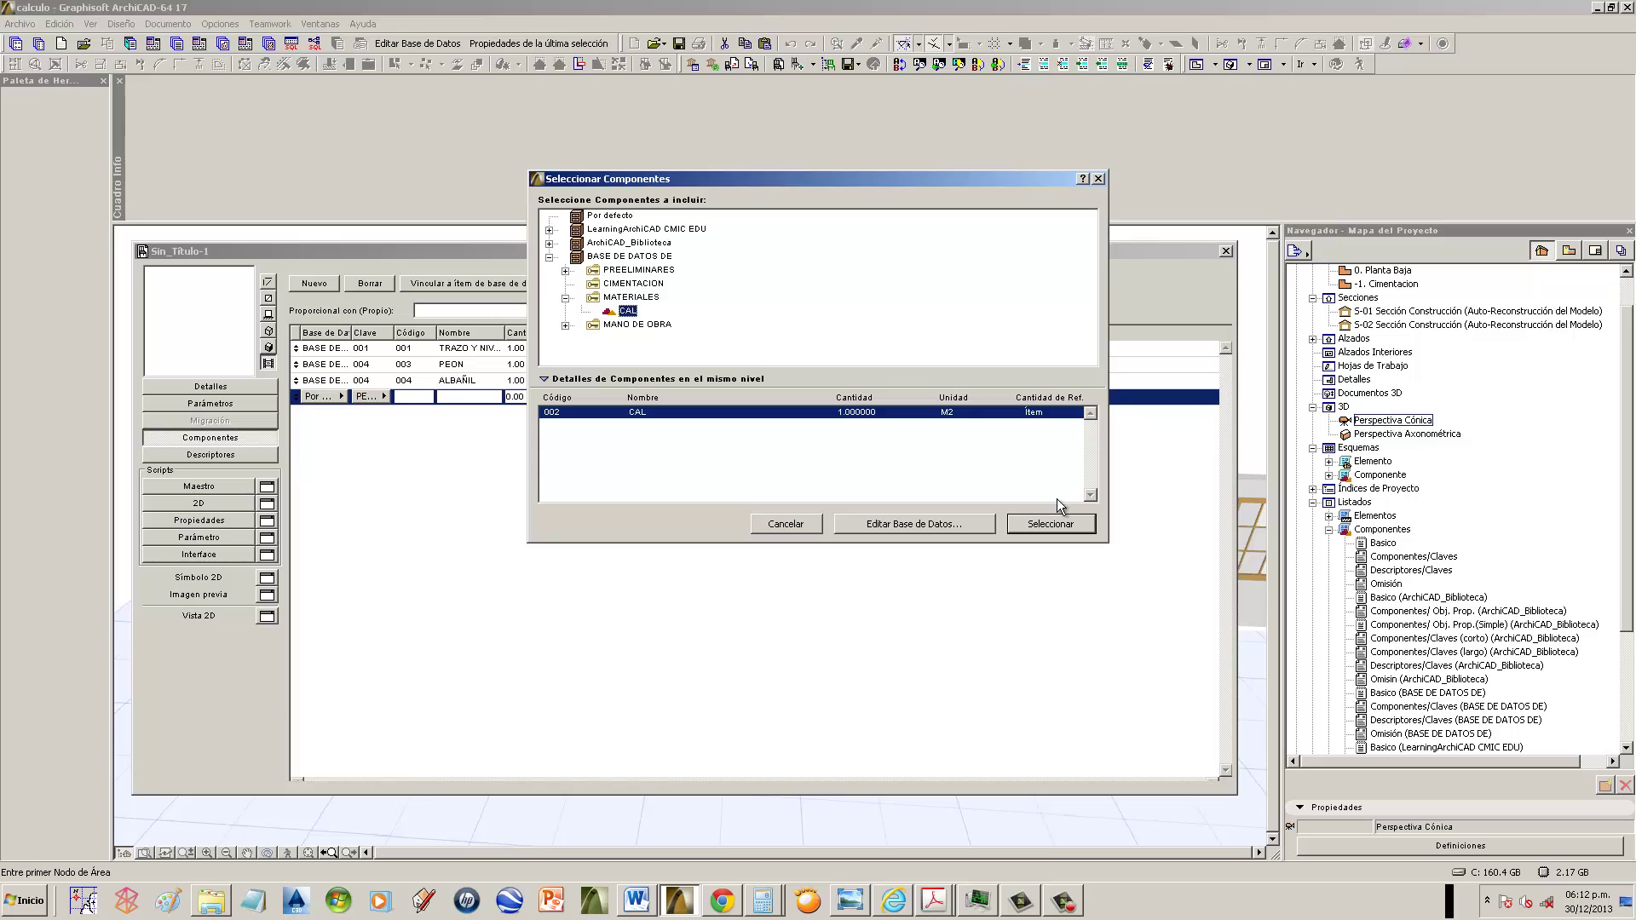
{"action": "left_click", "coordinate": [1049, 523]}
- Review the quantity and unit of the PEON, ALBAÑIL and CAL rows and the proportionality options available for PEON
{"action": "left_click", "coordinate": [479, 359]}
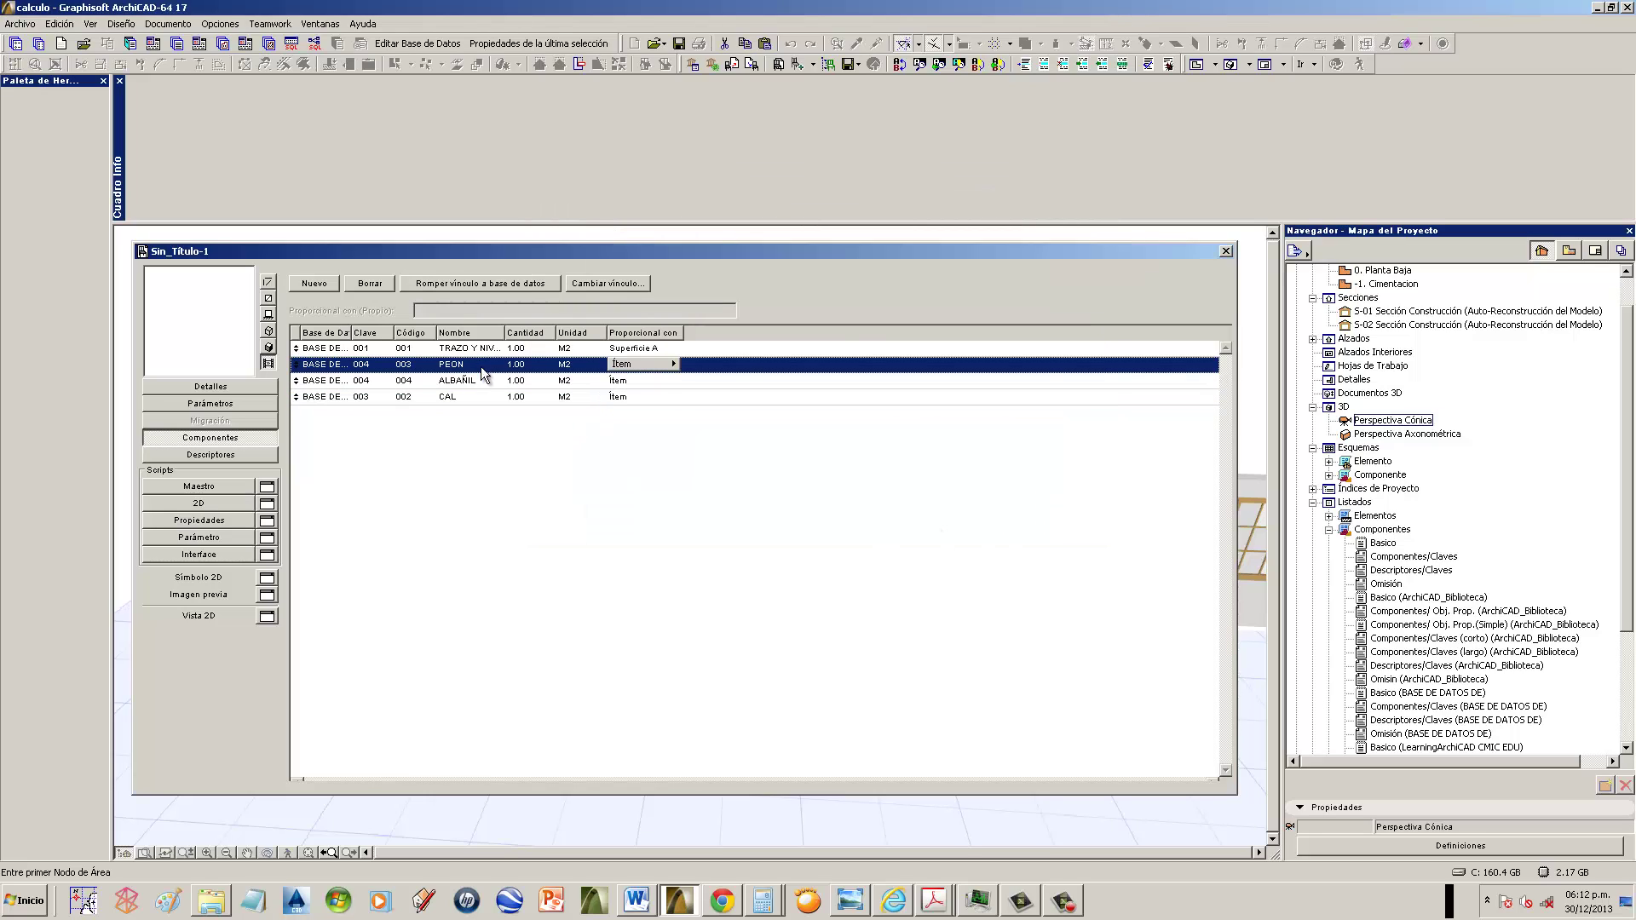
{"action": "left_click", "coordinate": [480, 379]}
{"action": "left_click", "coordinate": [479, 395]}
{"action": "left_click", "coordinate": [492, 366]}
{"action": "left_click", "coordinate": [521, 384]}
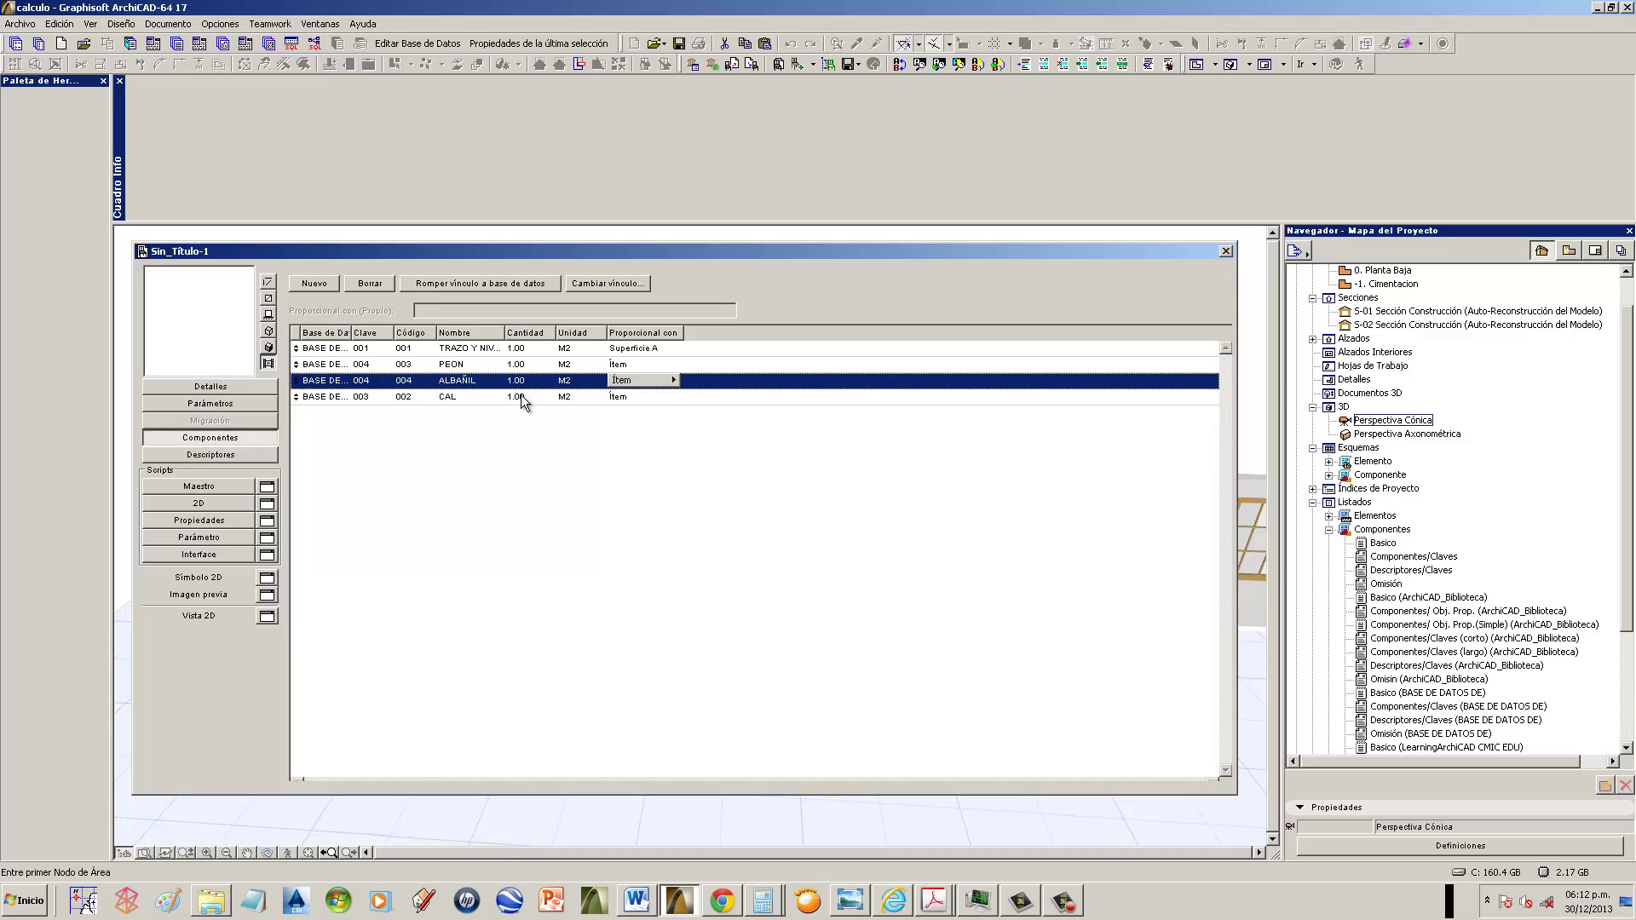
{"action": "left_click", "coordinate": [520, 396]}
{"action": "left_click", "coordinate": [570, 366]}
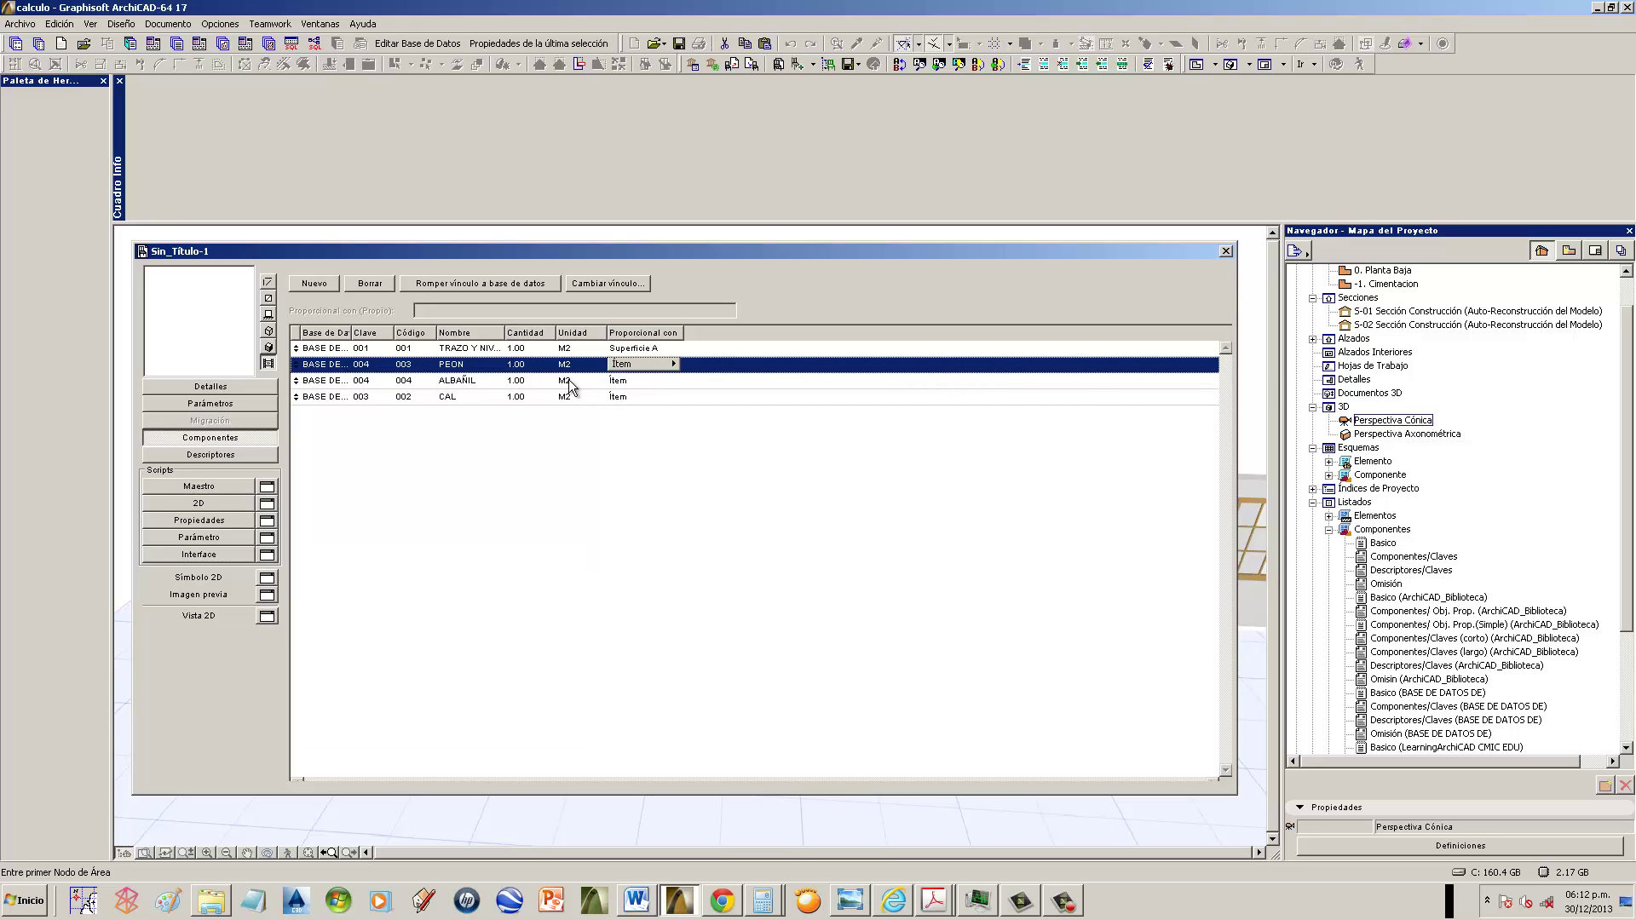
{"action": "left_click", "coordinate": [569, 380]}
{"action": "left_click", "coordinate": [566, 396]}
{"action": "left_click", "coordinate": [649, 364]}
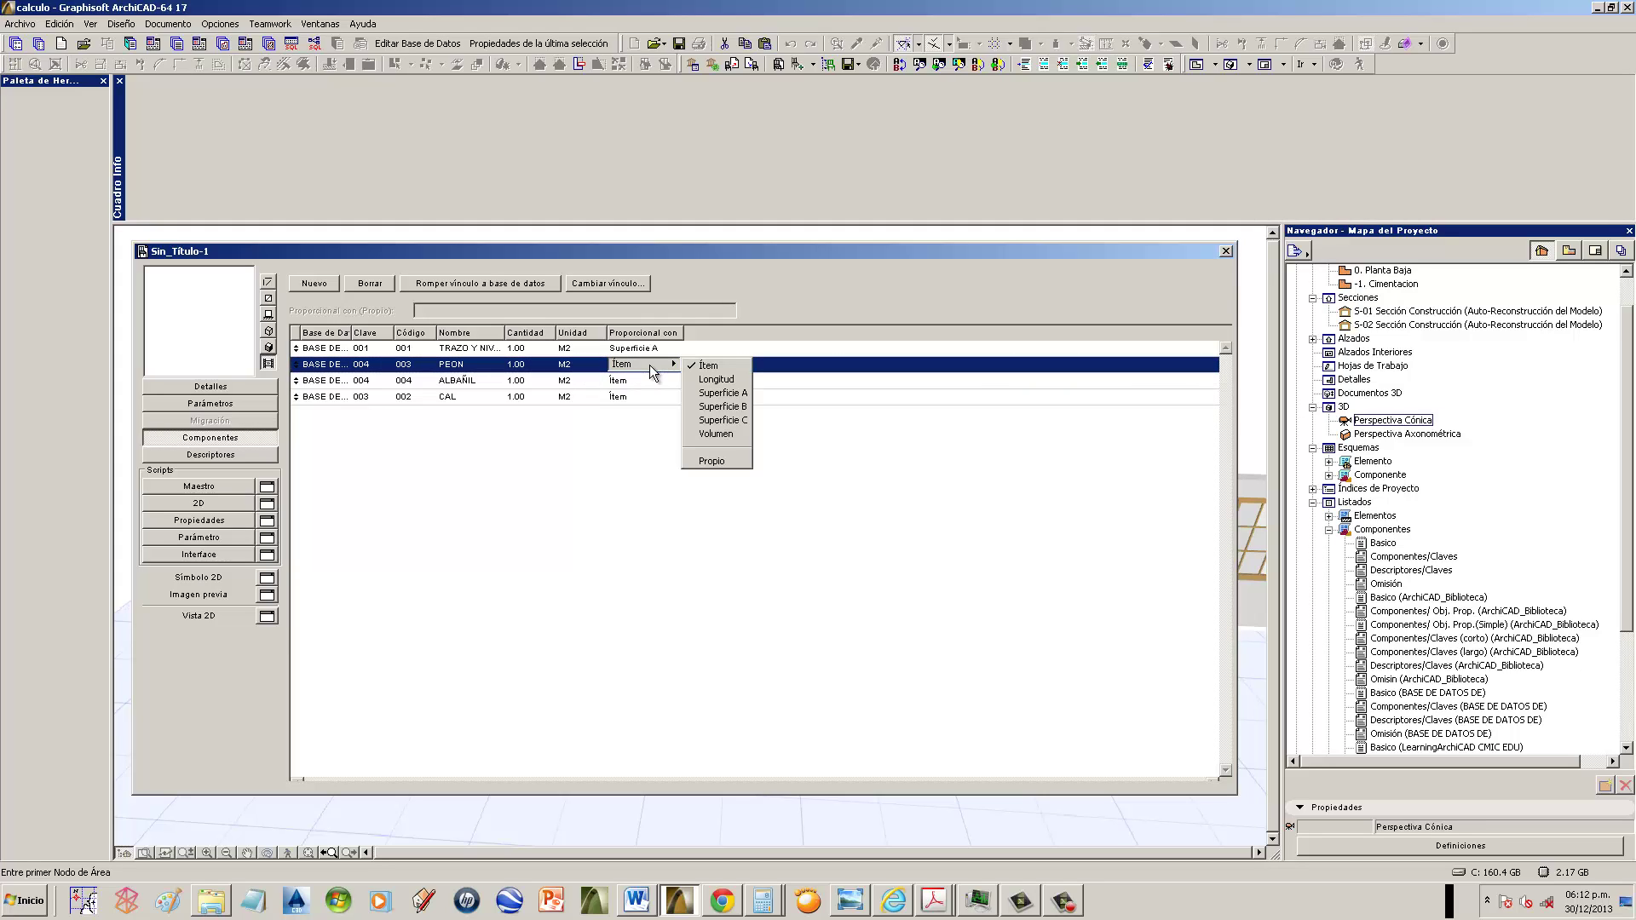
{"action": "left_click", "coordinate": [539, 366]}
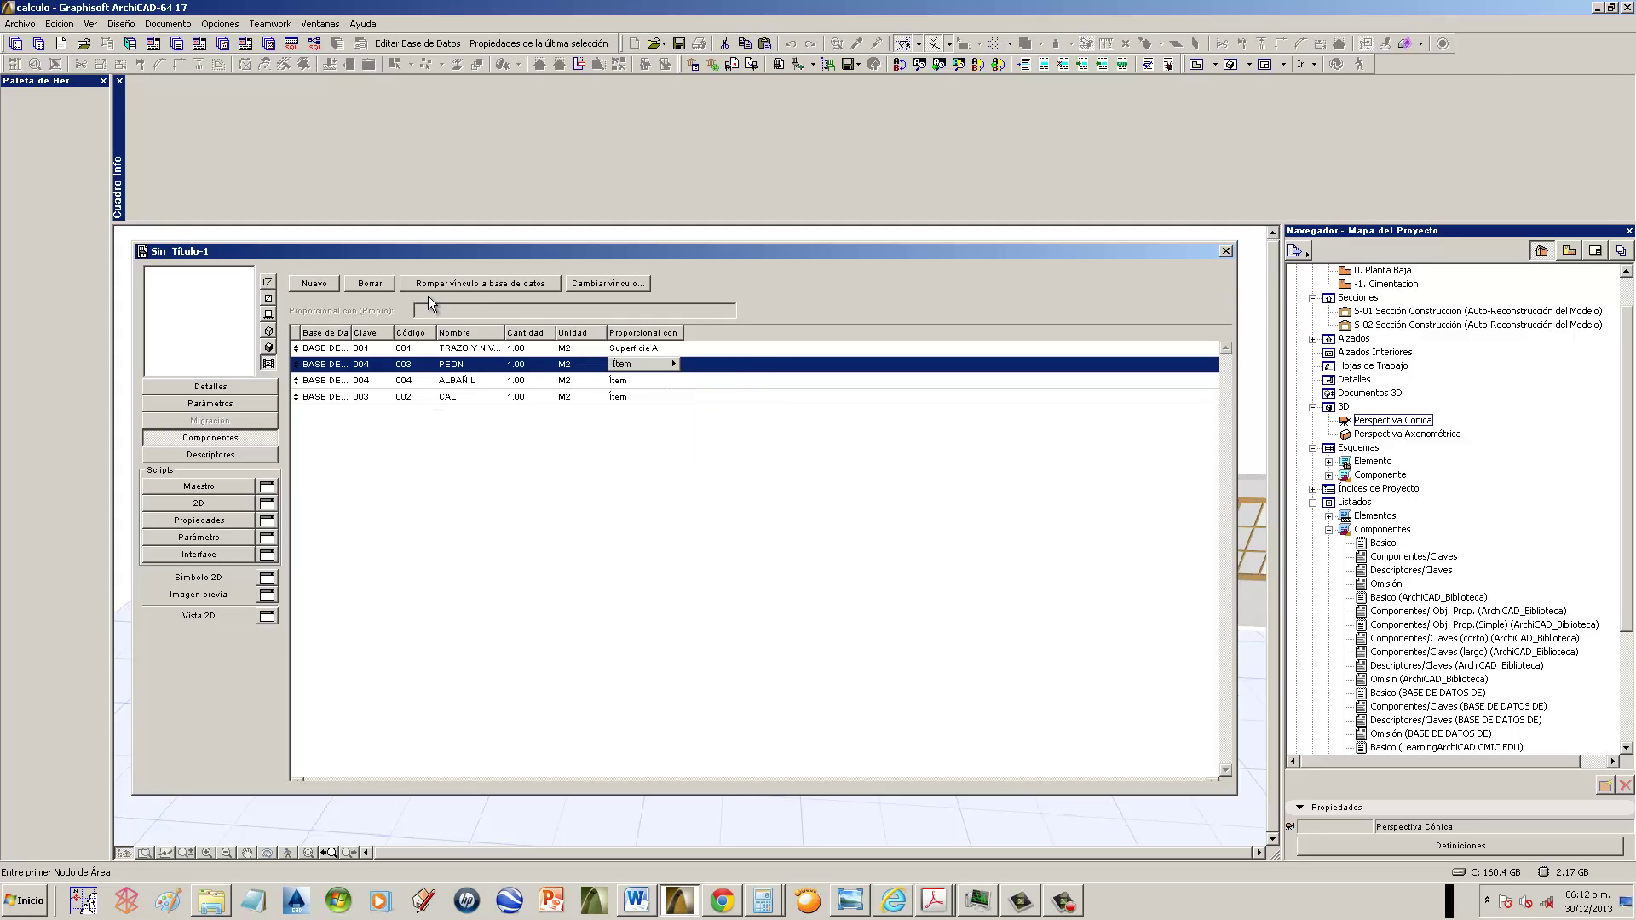
- Break the database link of the PEON, ALBAÑIL and CAL component rows to make their values editable
{"action": "left_click", "coordinate": [469, 285]}
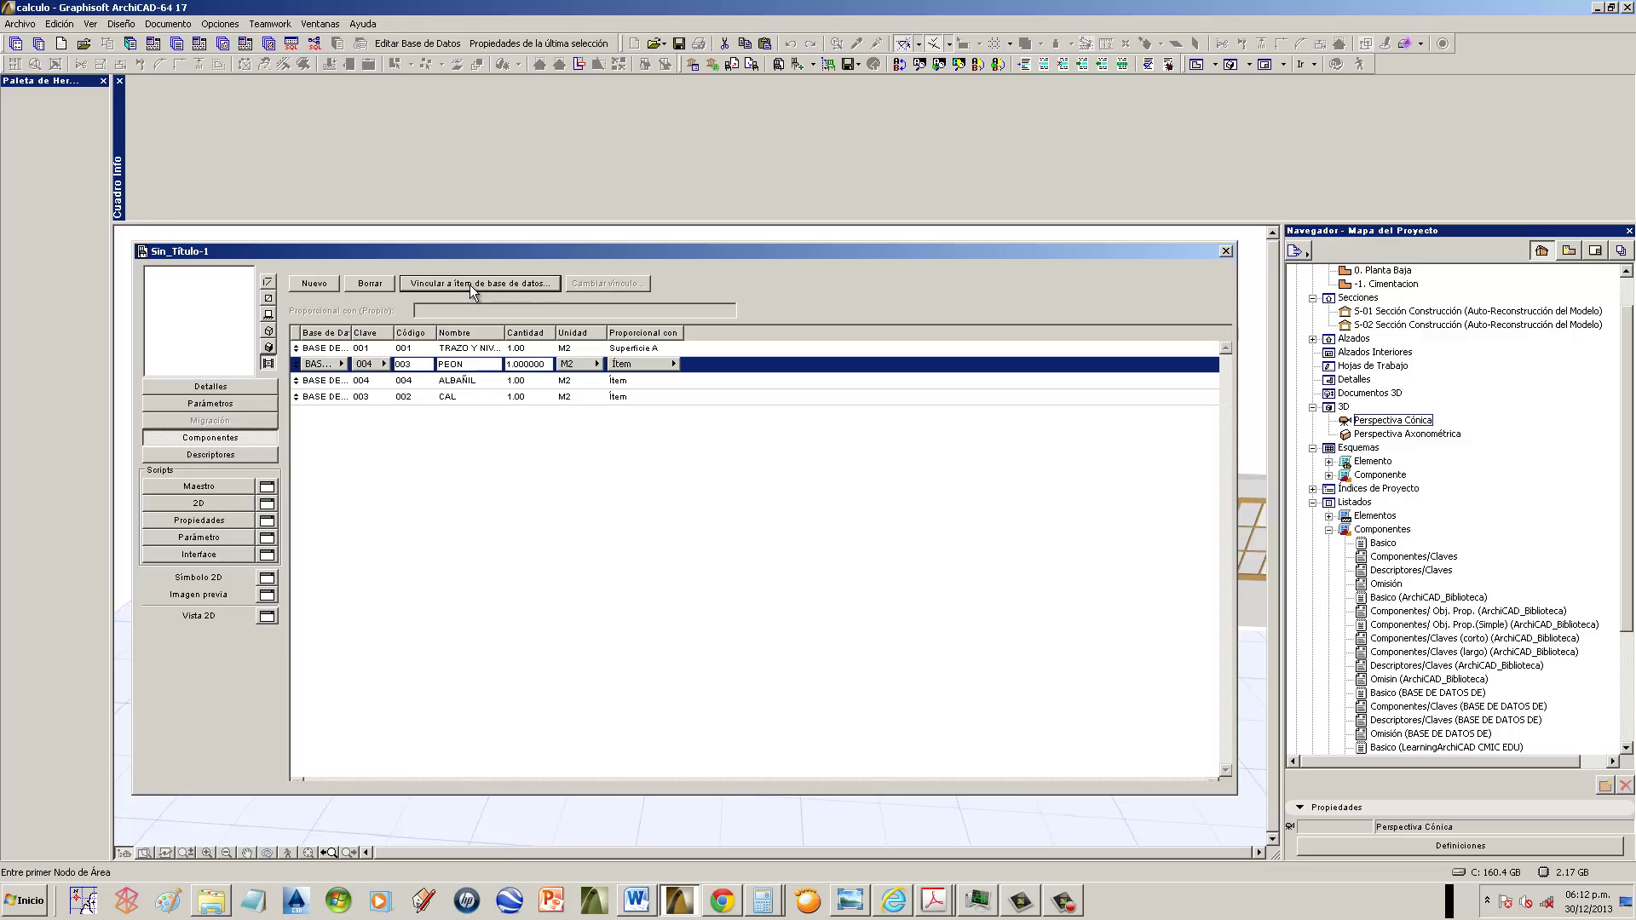
{"action": "left_click", "coordinate": [478, 380]}
{"action": "left_click", "coordinate": [478, 284]}
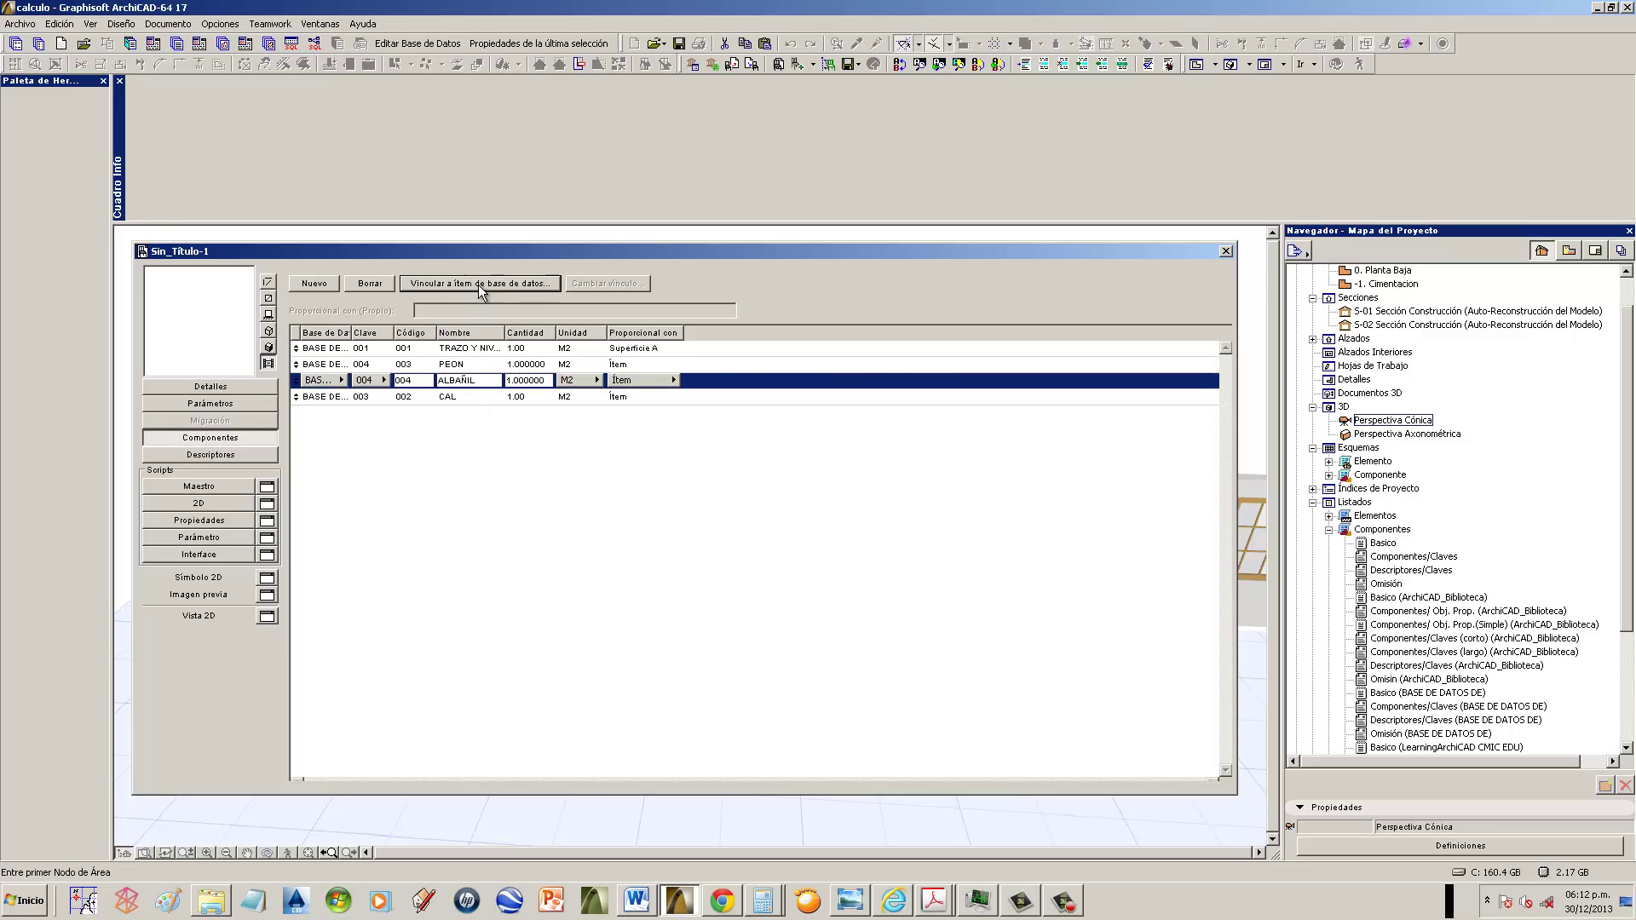
{"action": "left_click", "coordinate": [478, 397]}
{"action": "left_click", "coordinate": [476, 287]}
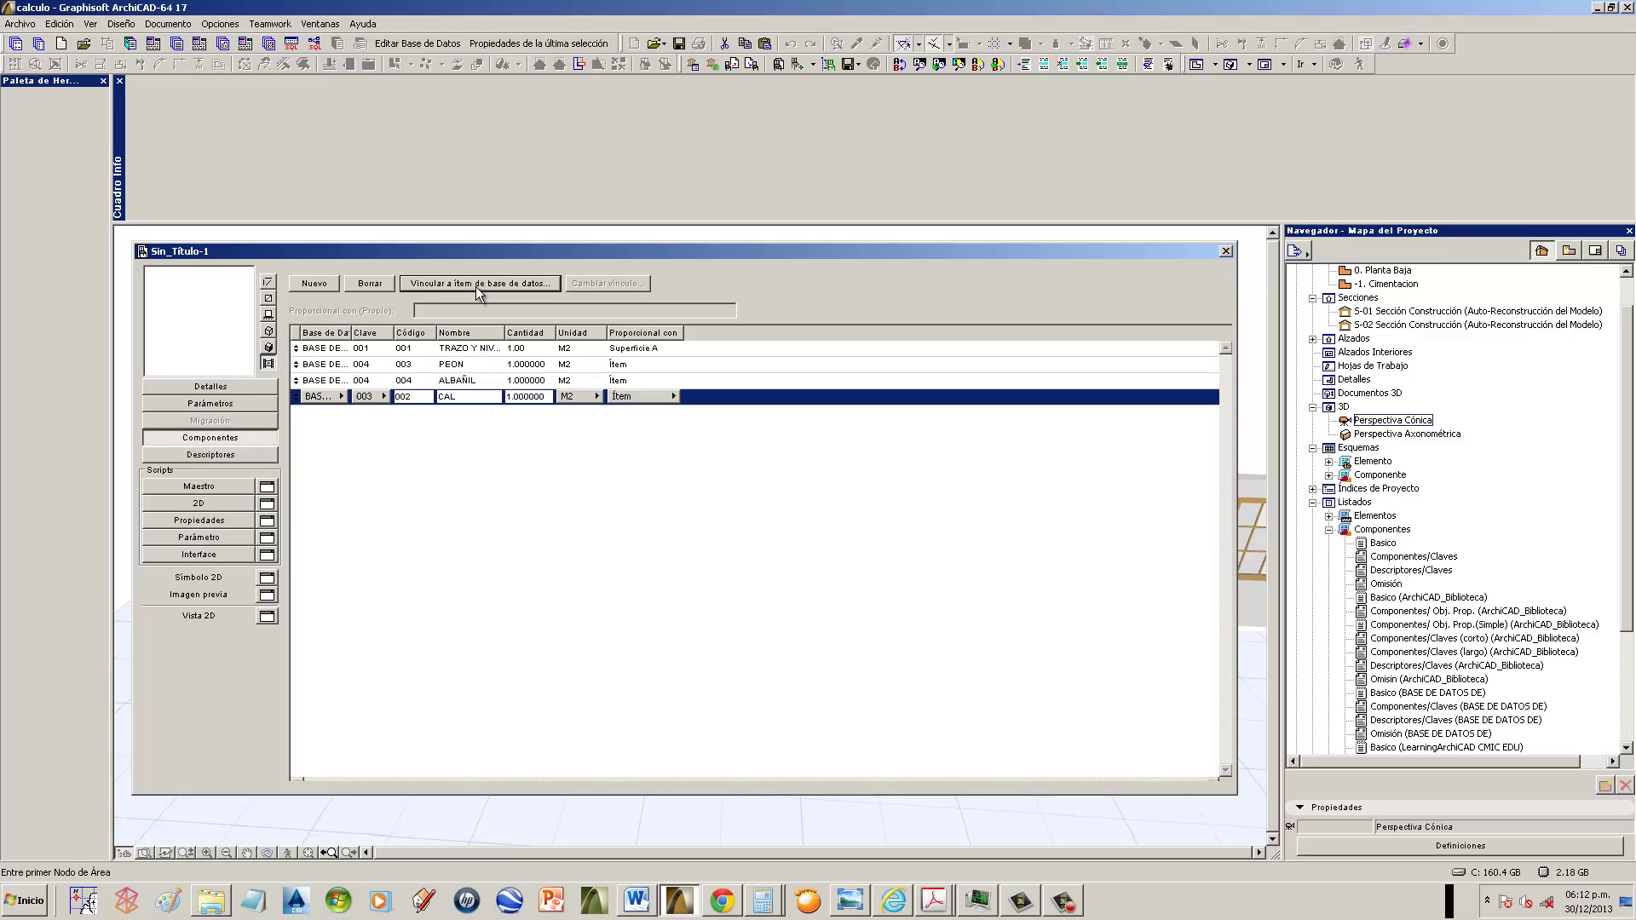
- Set the component quantities to 0.002 for PEON, 0.006 for ALBAÑIL and 0.020 for CAL
{"action": "left_click", "coordinate": [545, 364]}
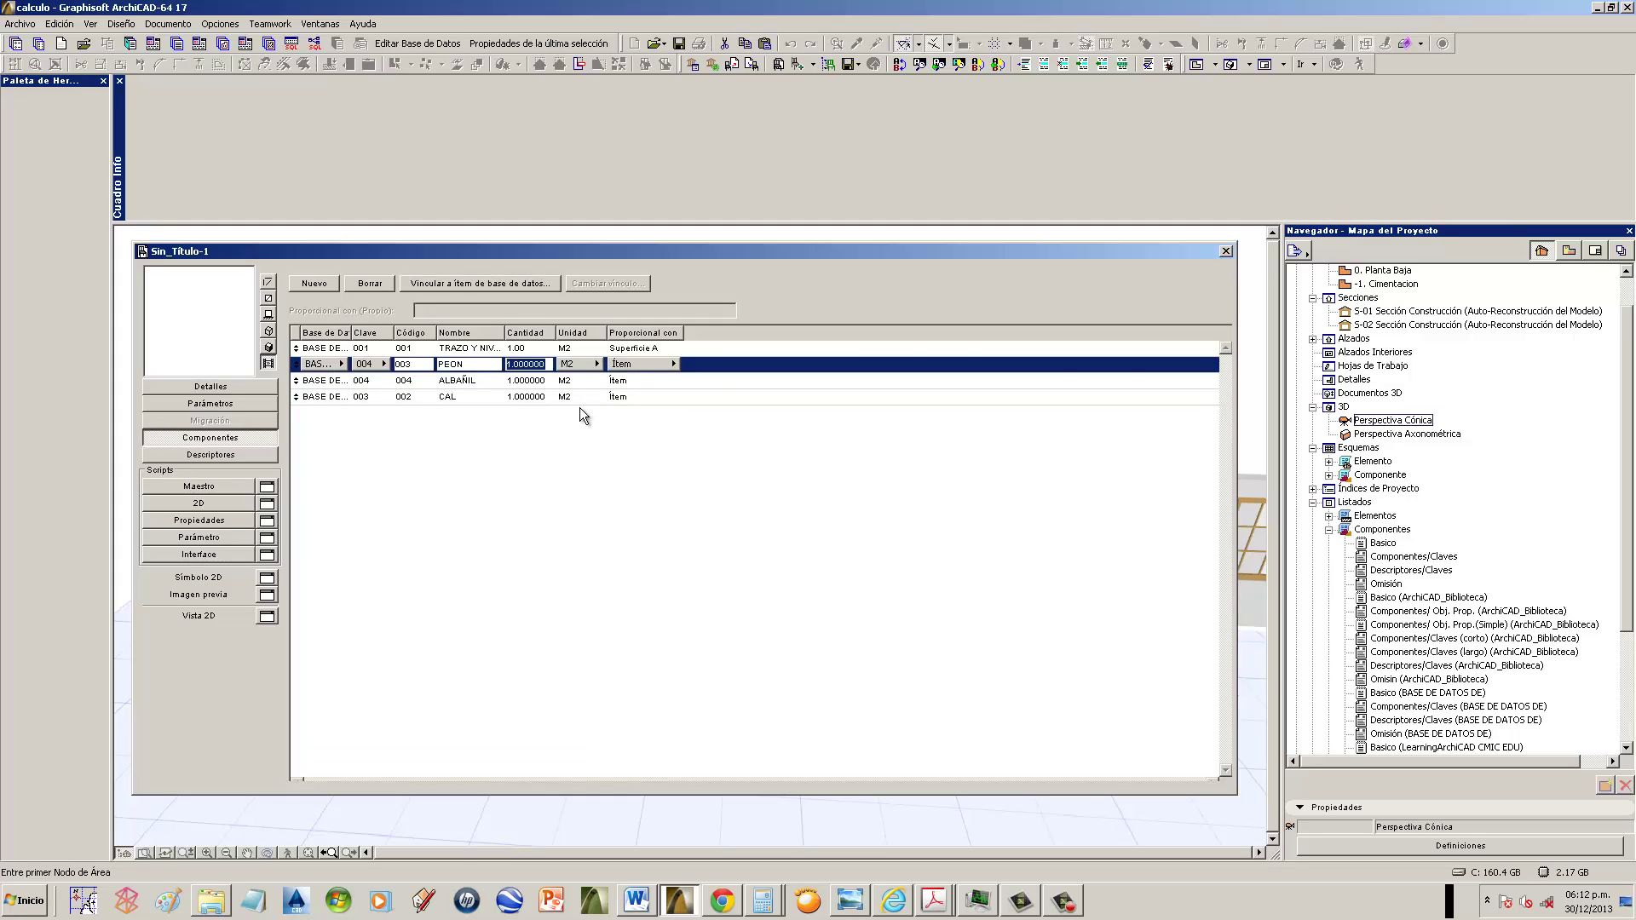
{"action": "type", "text": ".000"}
{"action": "left_click", "coordinate": [458, 380]}
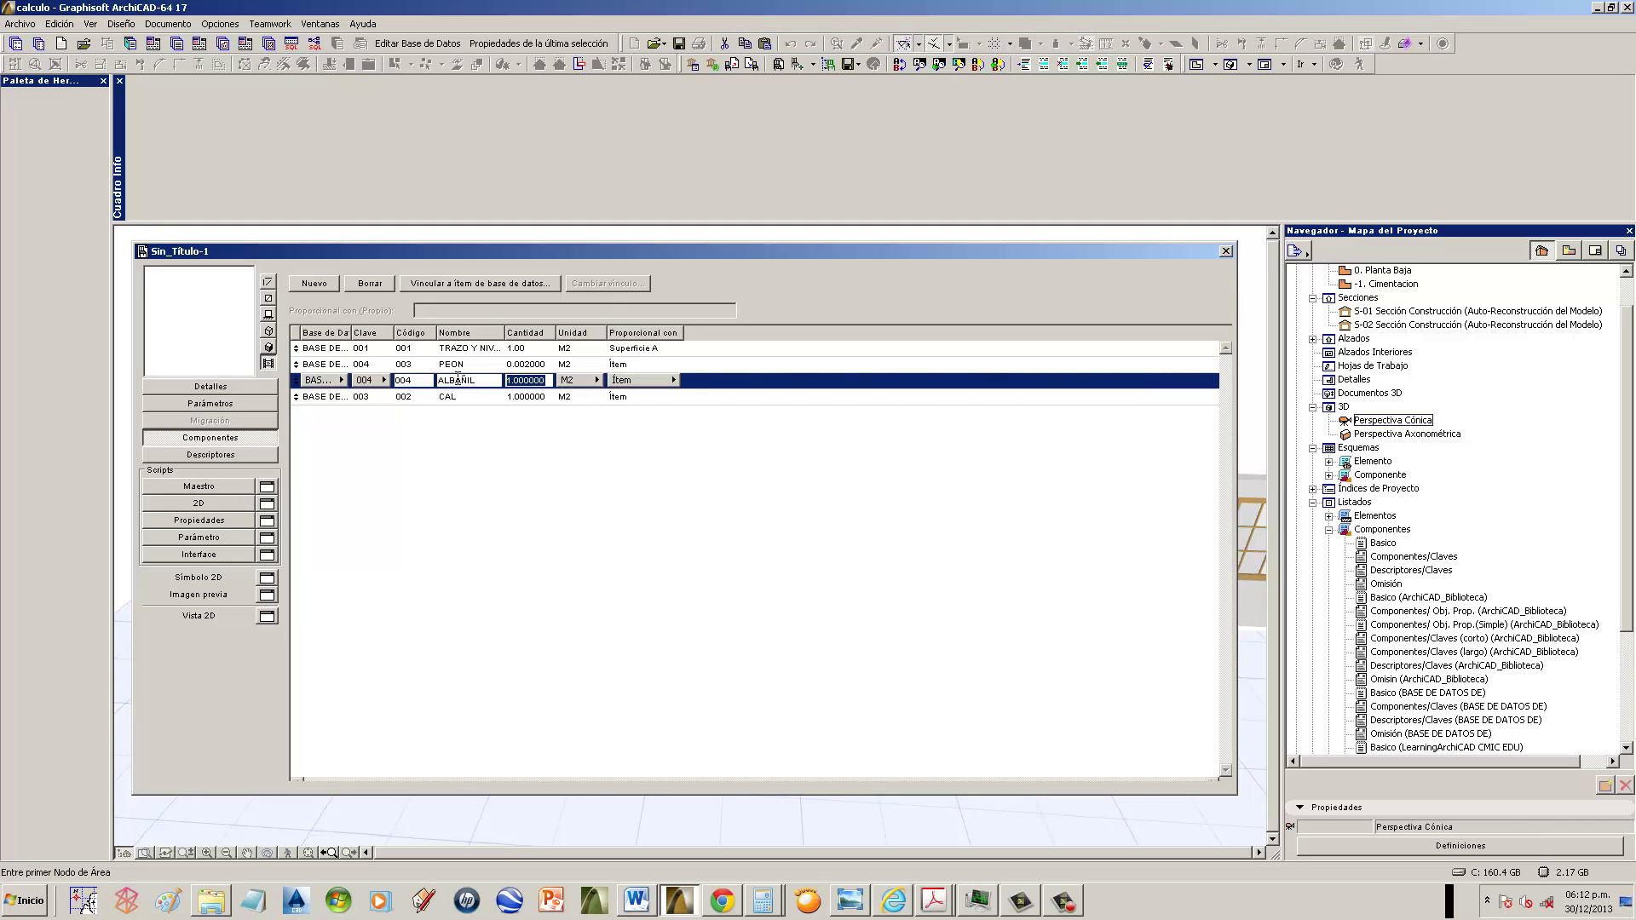
{"action": "type", "text": ".006"}
{"action": "left_click", "coordinate": [535, 363]}
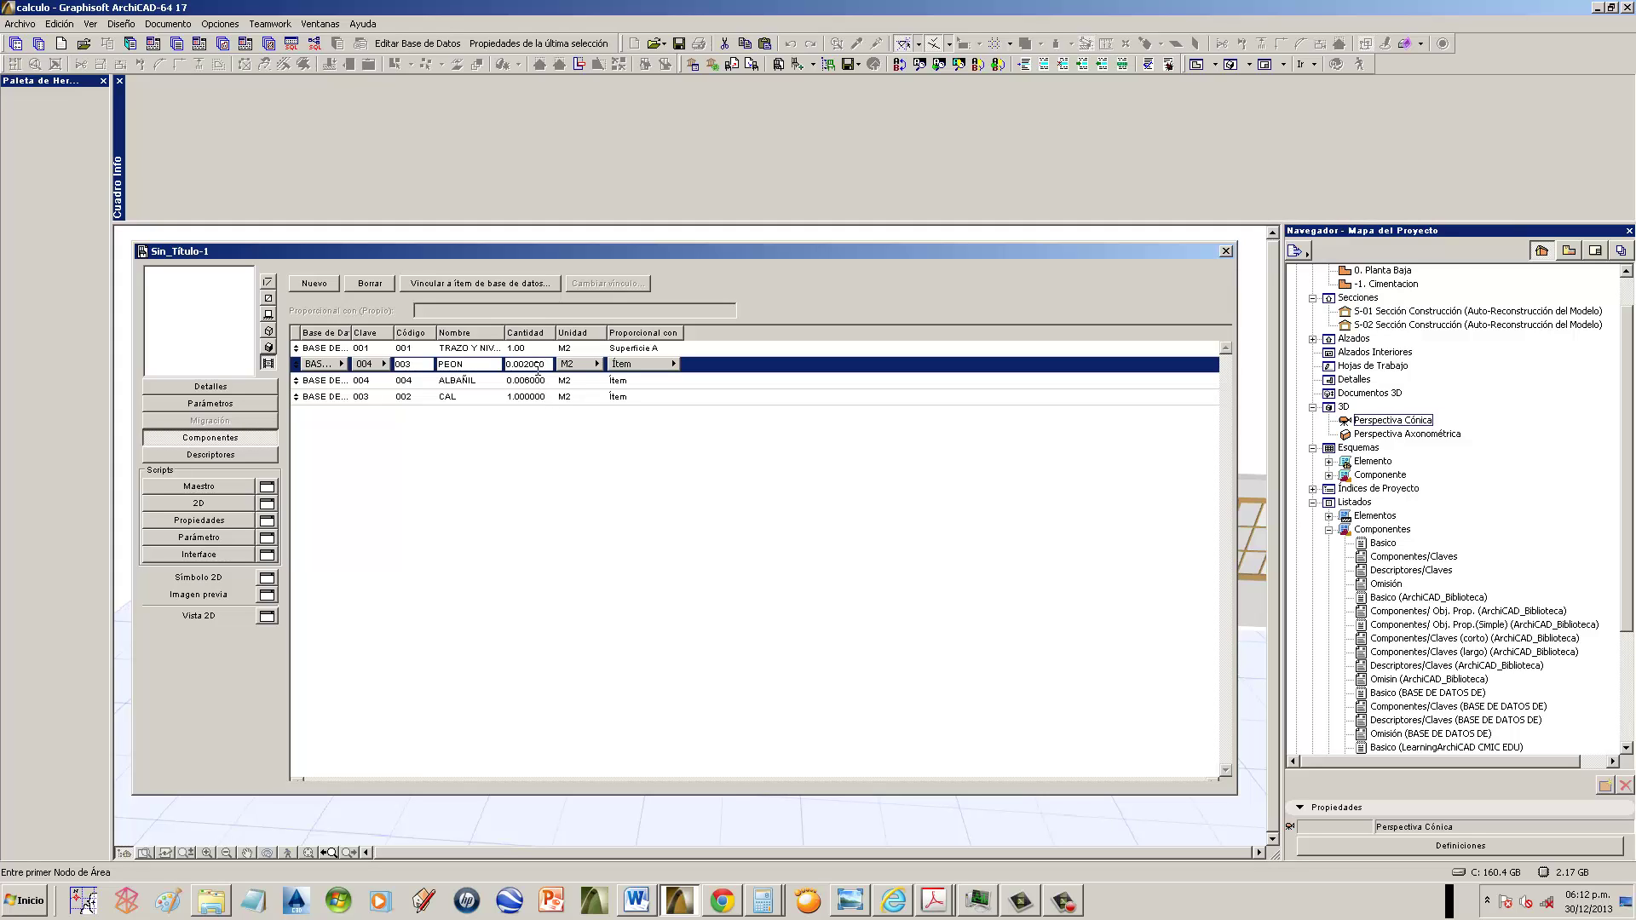
{"action": "left_click", "coordinate": [537, 397]}
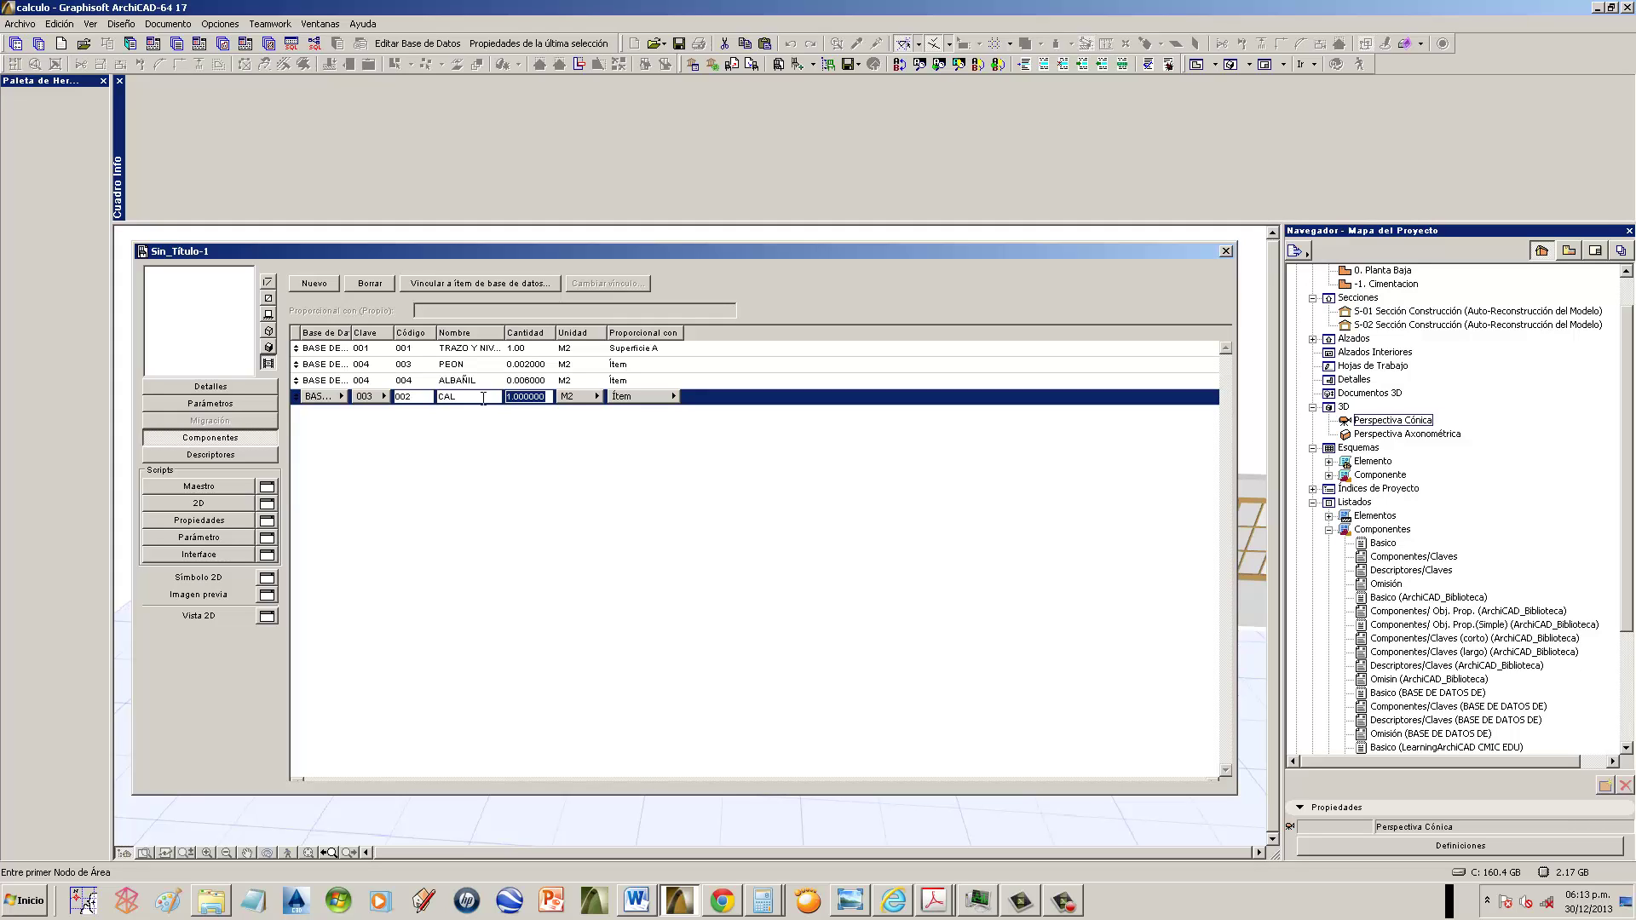
{"action": "type", "text": ".020"}
{"action": "key", "text": "Return"}
- Change the unit of the CAL component row to M3
{"action": "left_click", "coordinate": [582, 401]}
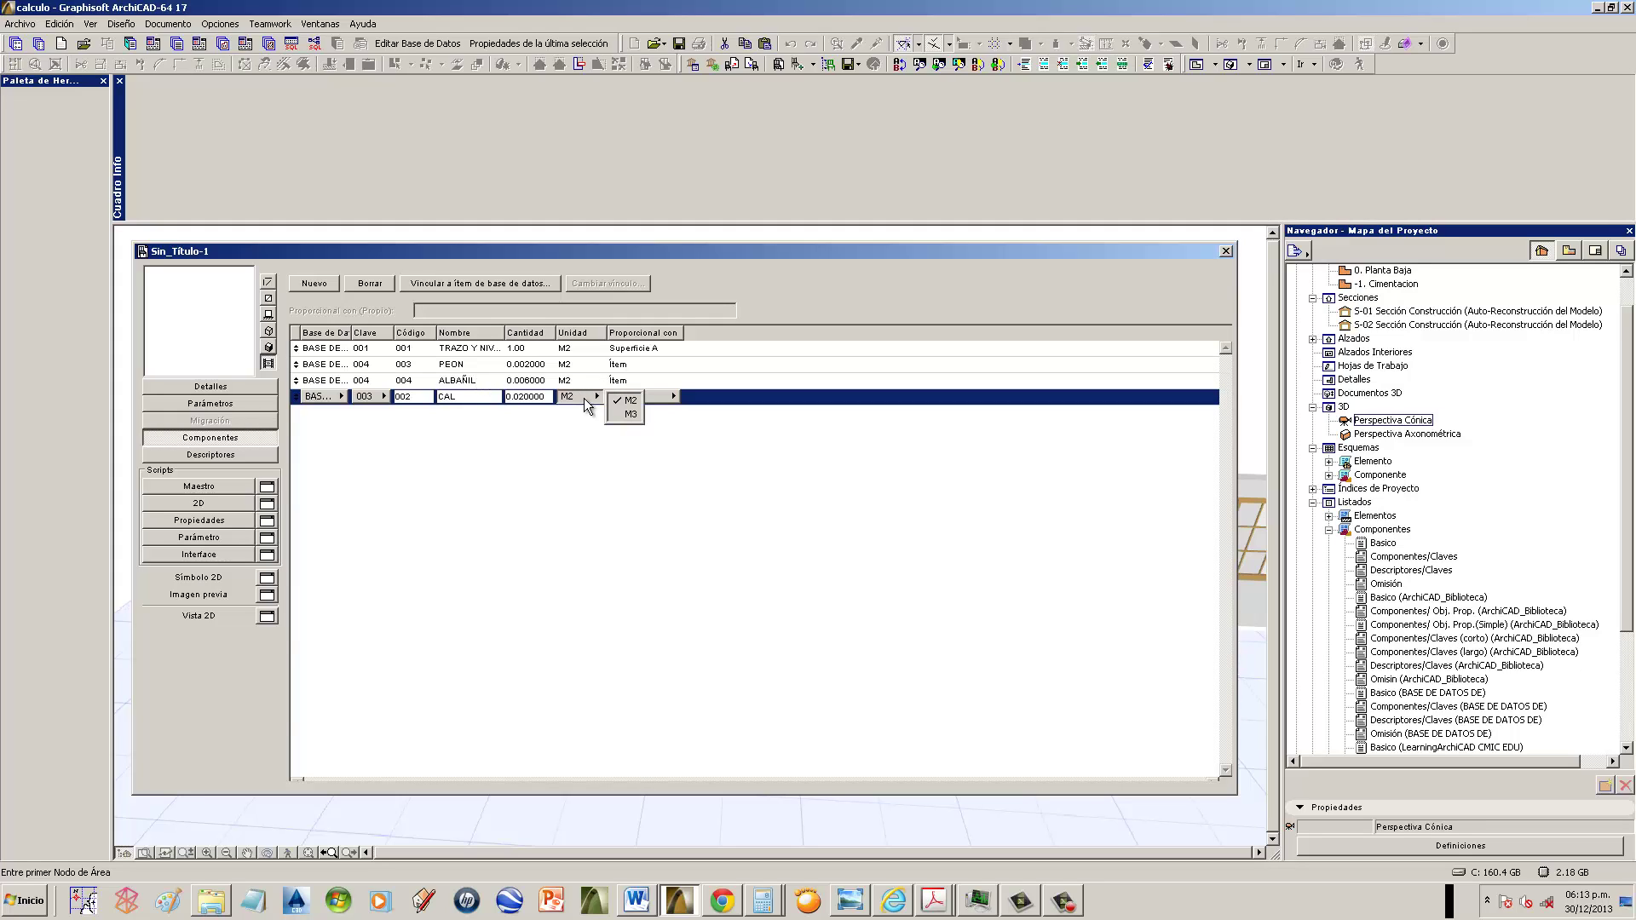
{"action": "left_click", "coordinate": [628, 415]}
{"action": "left_click", "coordinate": [632, 416]}
- Check the units and entered quantities of the unlinked PEON, ALBAÑIL and CAL rows against each other
{"action": "left_click", "coordinate": [578, 362]}
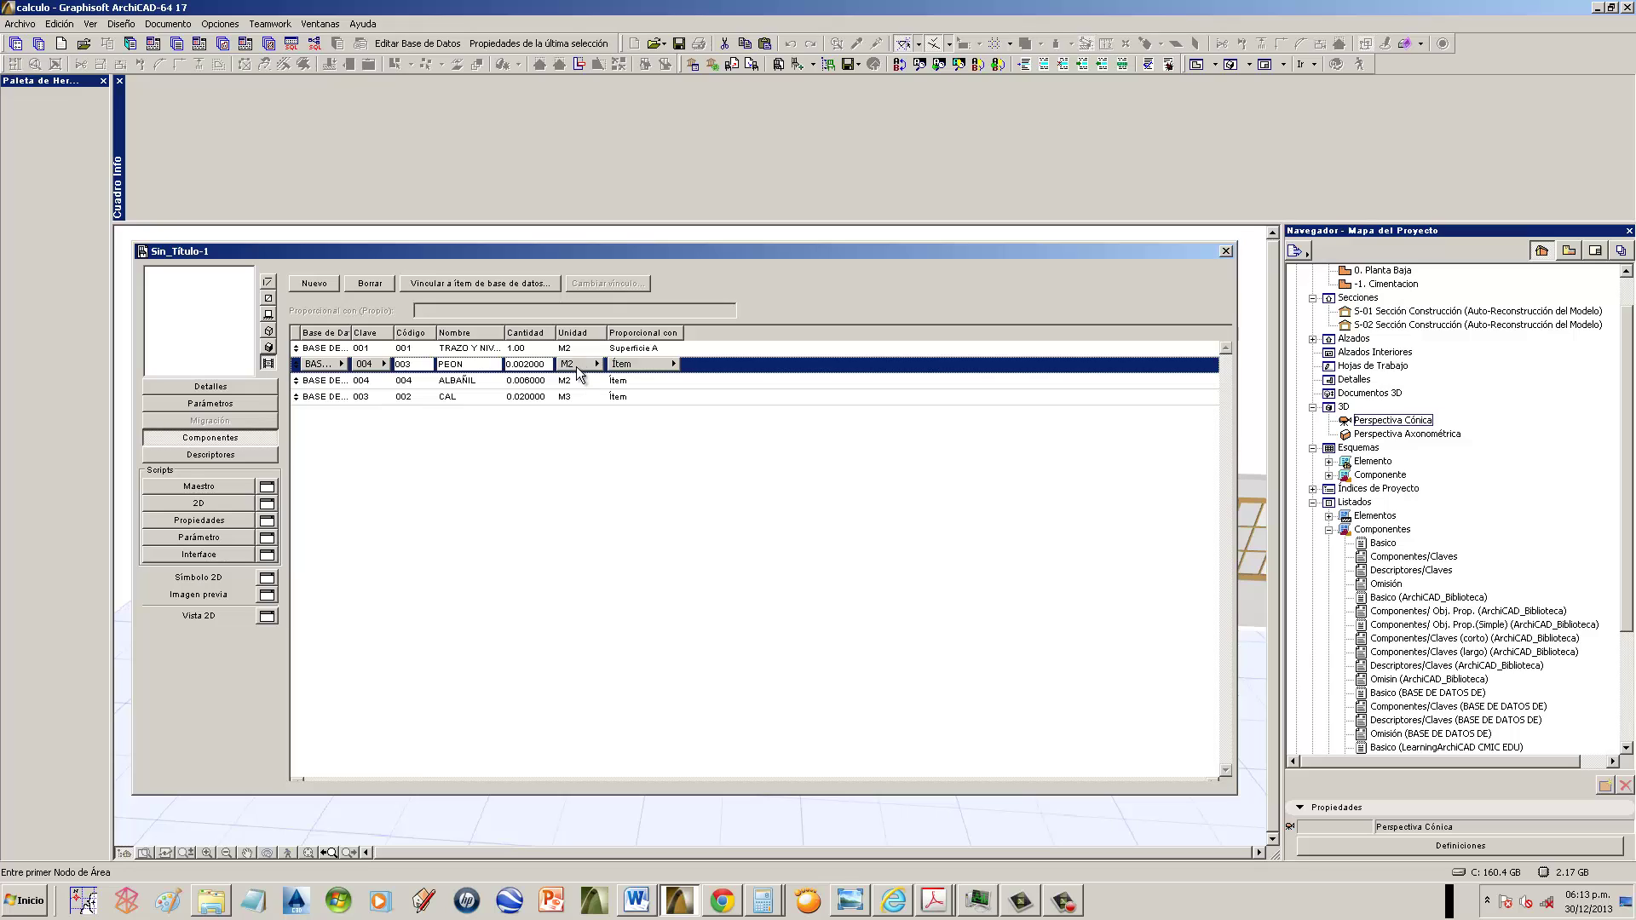
{"action": "left_click", "coordinate": [571, 377]}
{"action": "left_click", "coordinate": [573, 394]}
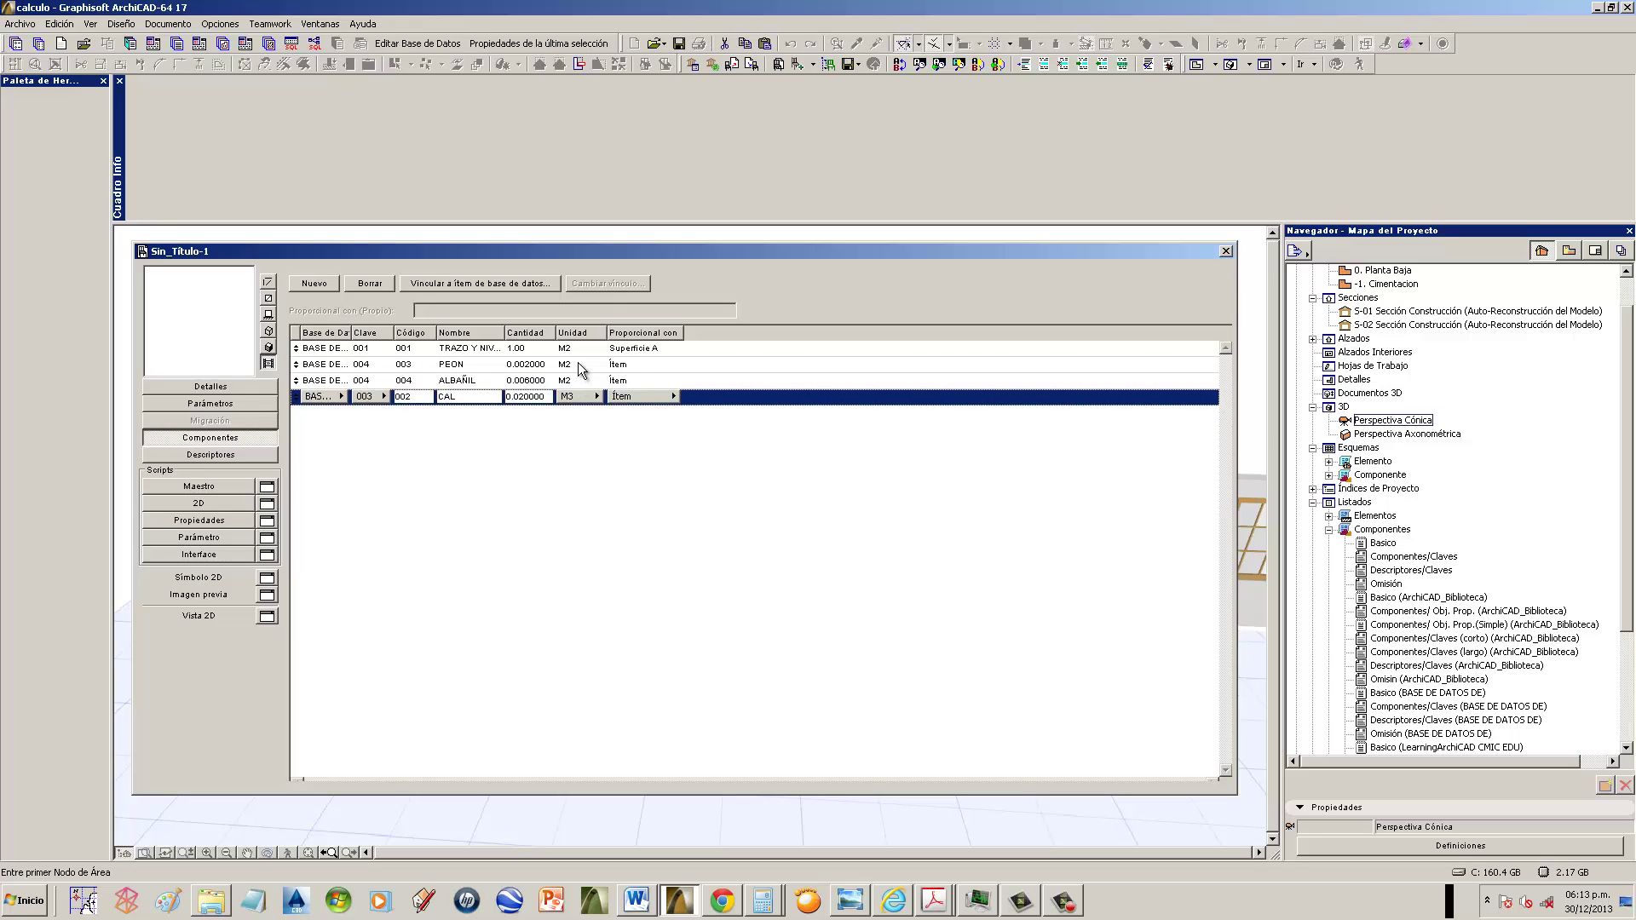
{"action": "left_click", "coordinate": [580, 363]}
{"action": "left_click", "coordinate": [580, 365]}
{"action": "left_click", "coordinate": [579, 381]}
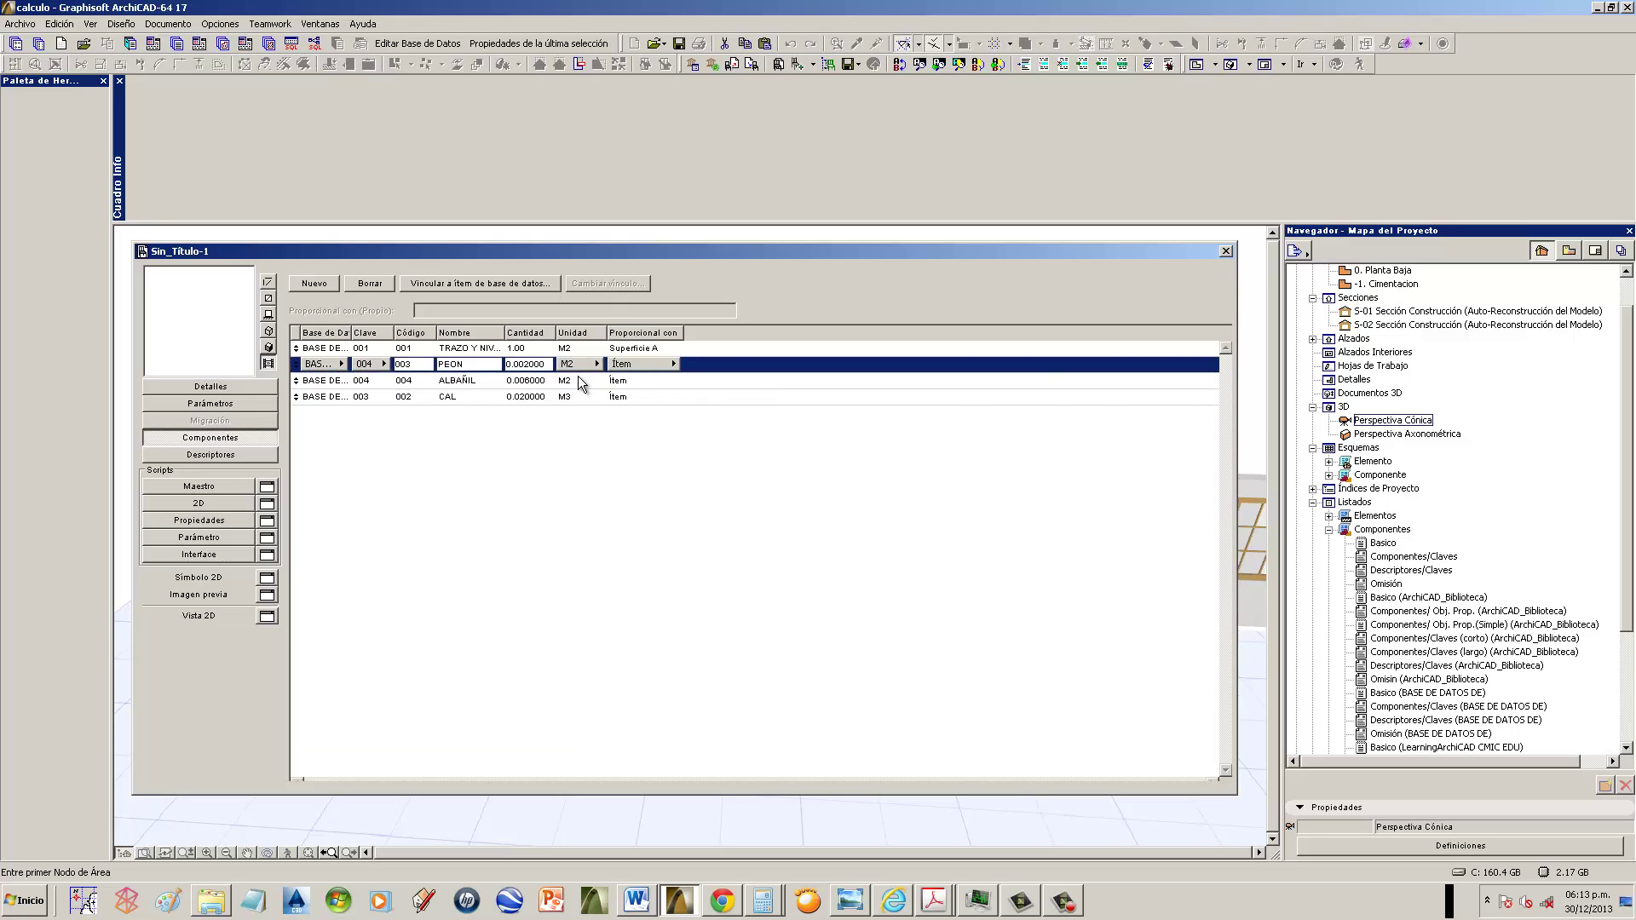
{"action": "left_click", "coordinate": [580, 366]}
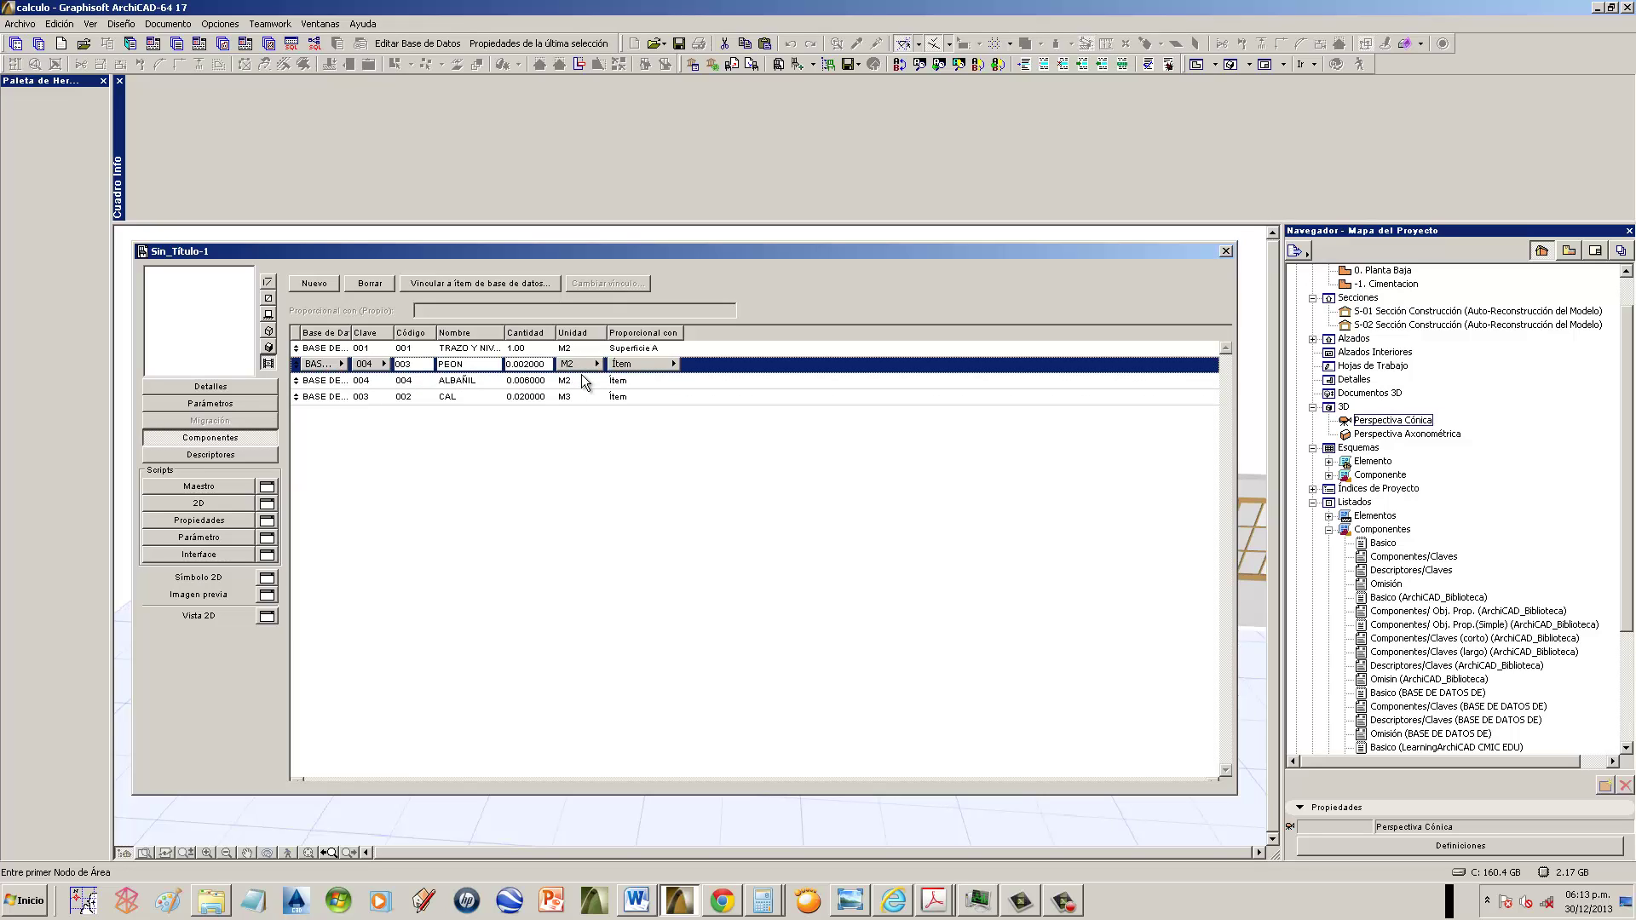
{"action": "left_click", "coordinate": [581, 378]}
{"action": "left_click", "coordinate": [579, 366]}
{"action": "left_click", "coordinate": [610, 379]}
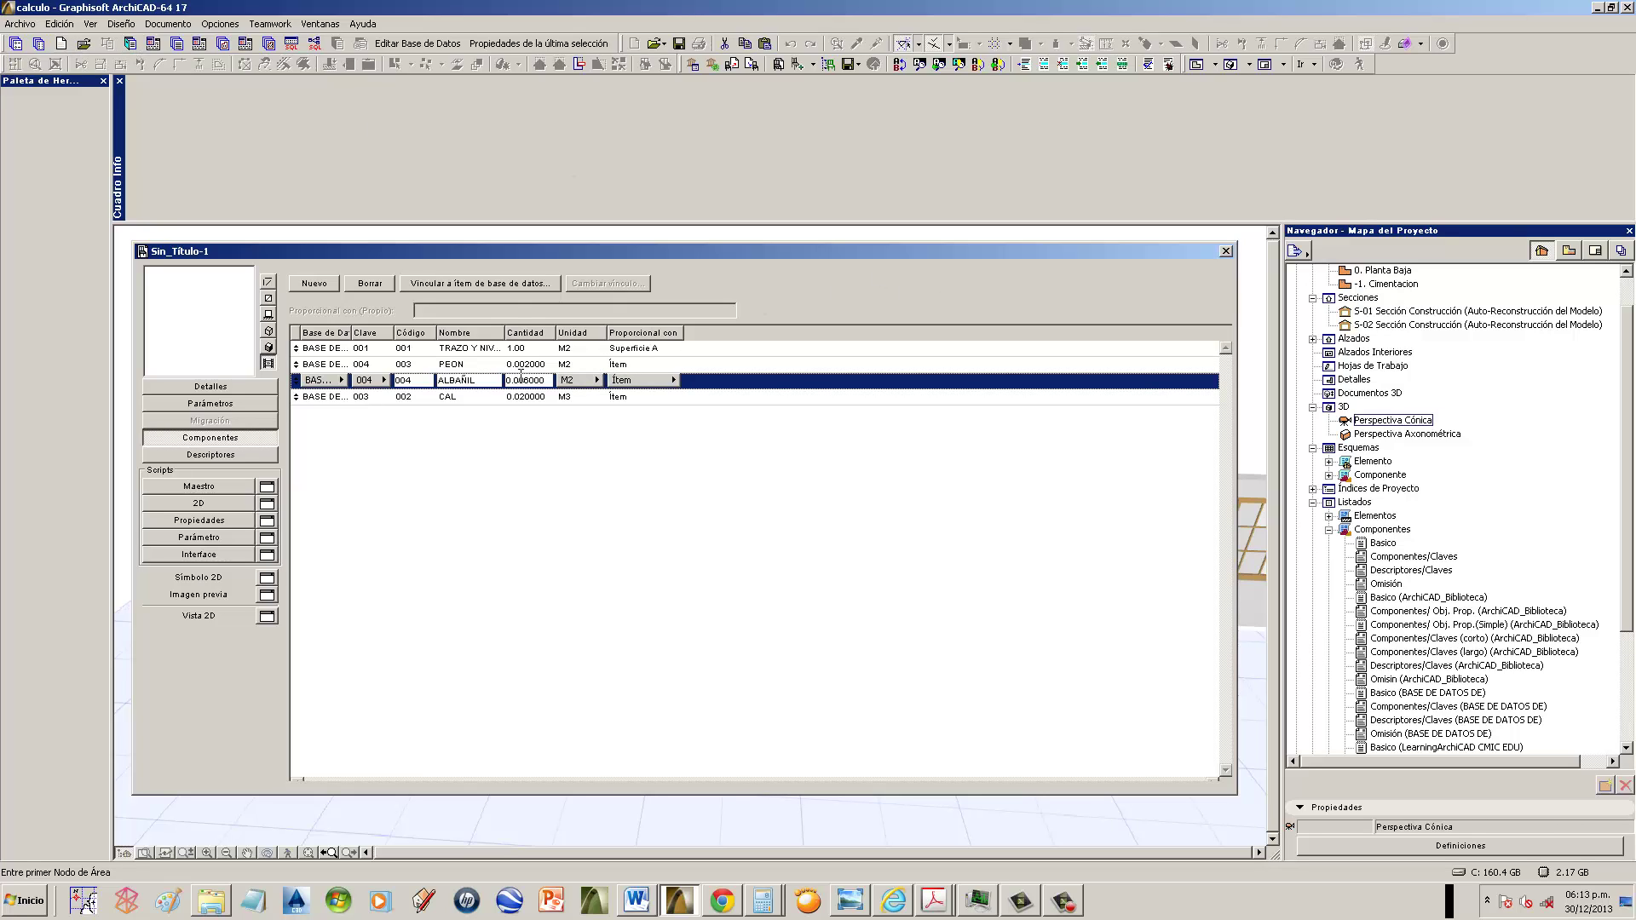
{"action": "left_click", "coordinate": [647, 361]}
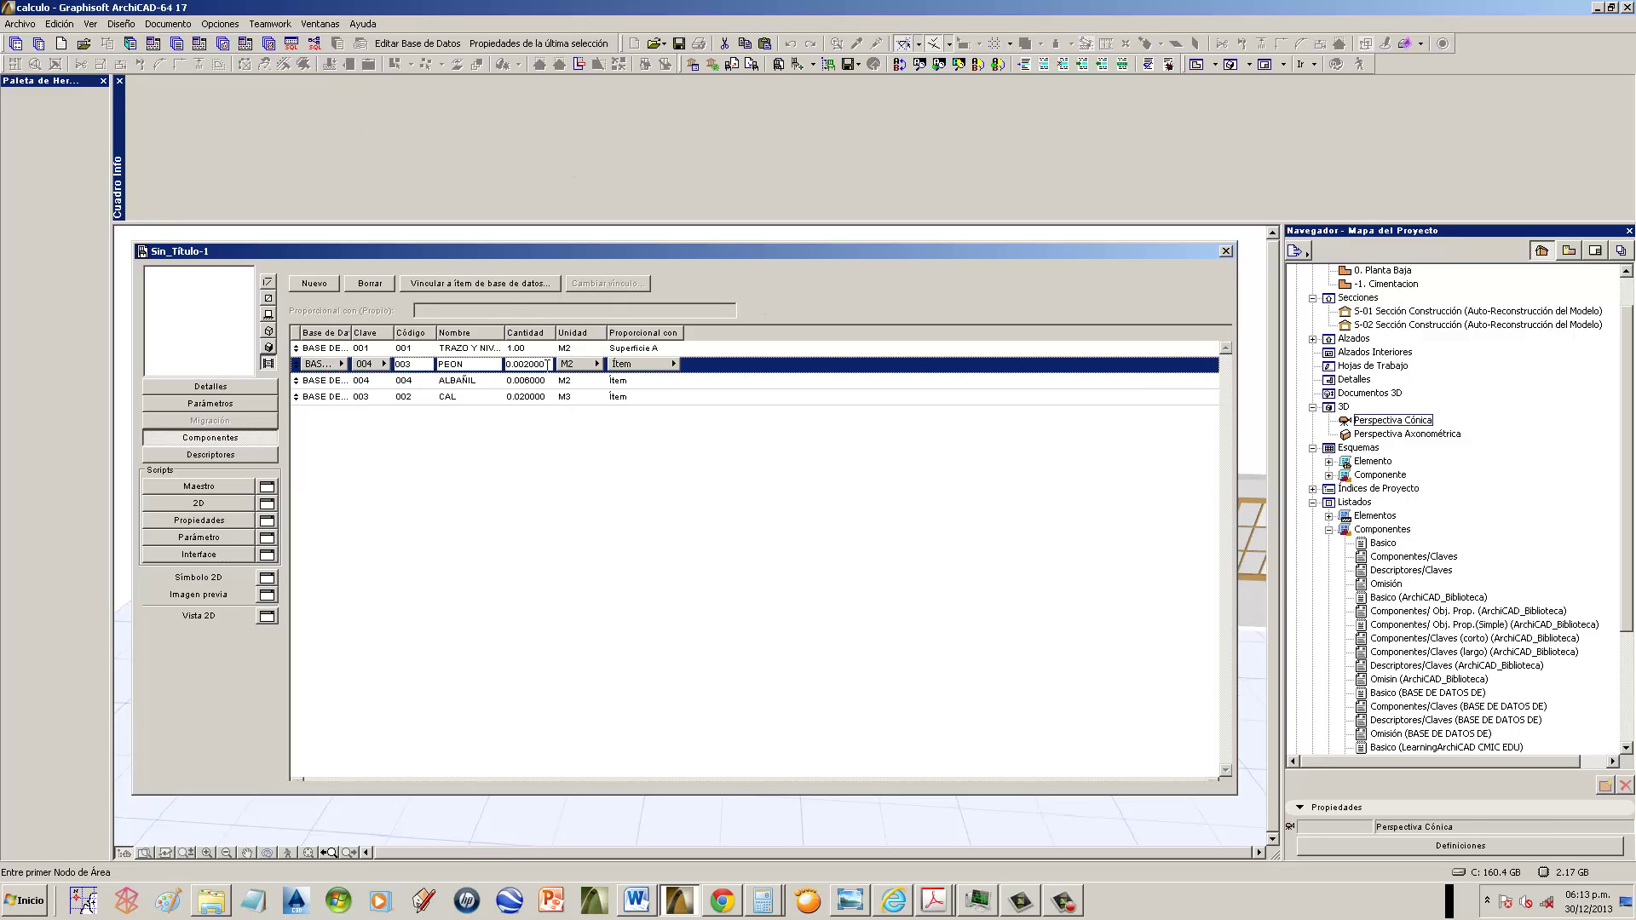
{"action": "left_click", "coordinate": [479, 380]}
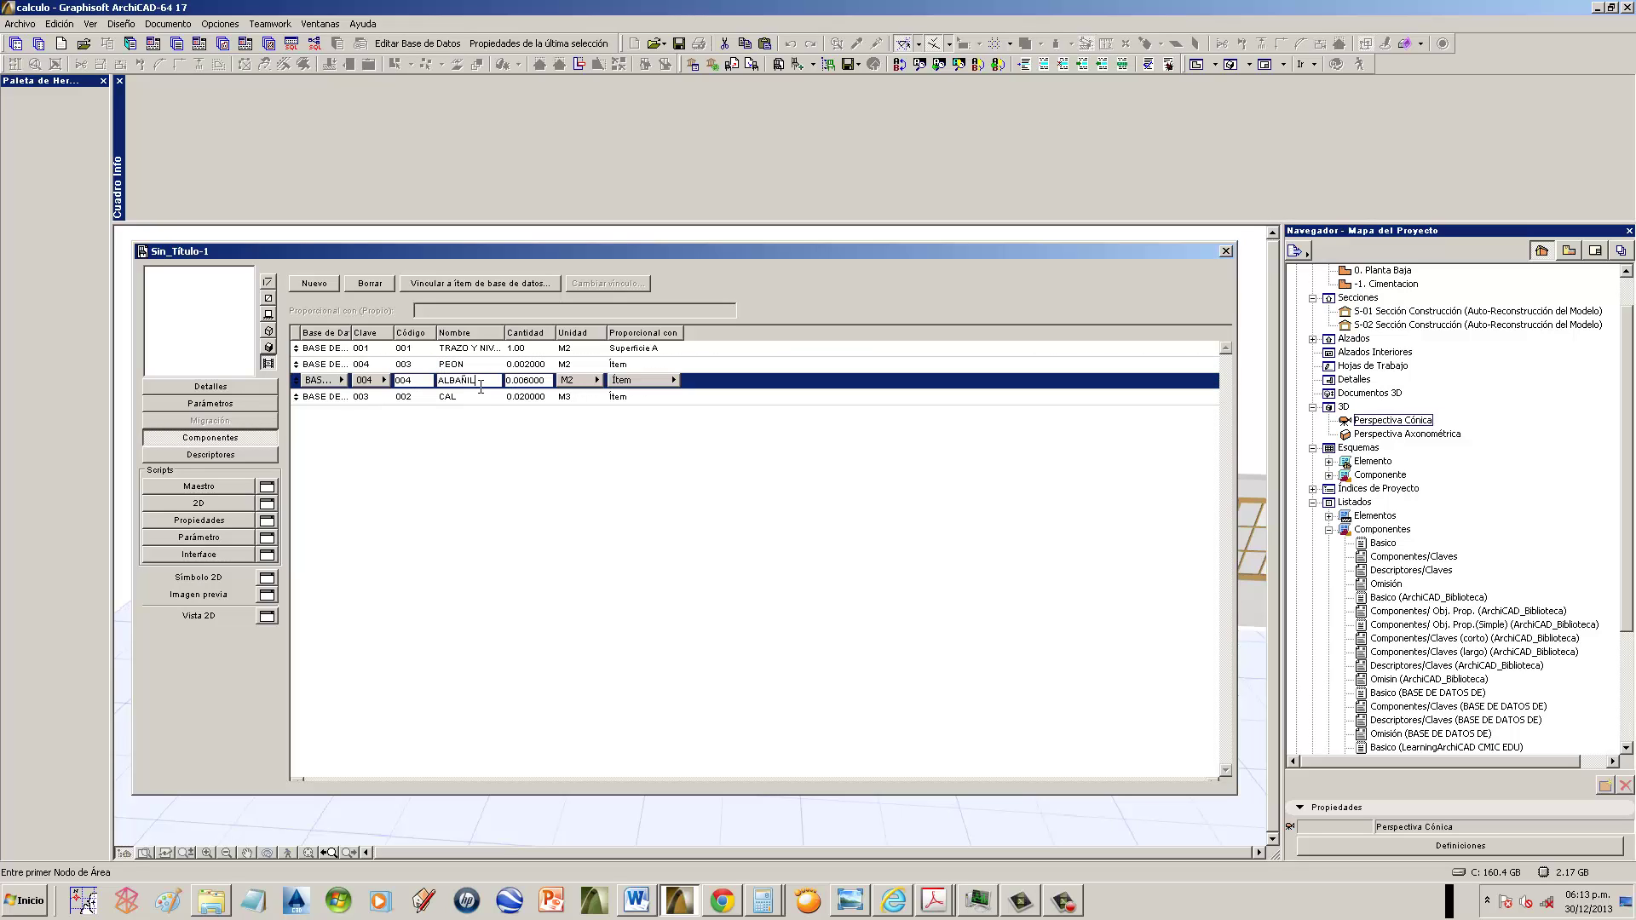
{"action": "left_click", "coordinate": [480, 396]}
{"action": "left_click", "coordinate": [543, 365]}
{"action": "left_click", "coordinate": [538, 381]}
{"action": "left_click", "coordinate": [534, 398]}
{"action": "left_click", "coordinate": [535, 367]}
{"action": "left_click", "coordinate": [536, 380]}
- Switch to Espacios-2013.pdf in Adobe Acrobat Pro and examine the labour quantities of Cuadrilla 05 (Oficial albañil + 2 ayudantes)
{"action": "left_click", "coordinate": [934, 900]}
{"action": "left_click", "coordinate": [942, 875]}
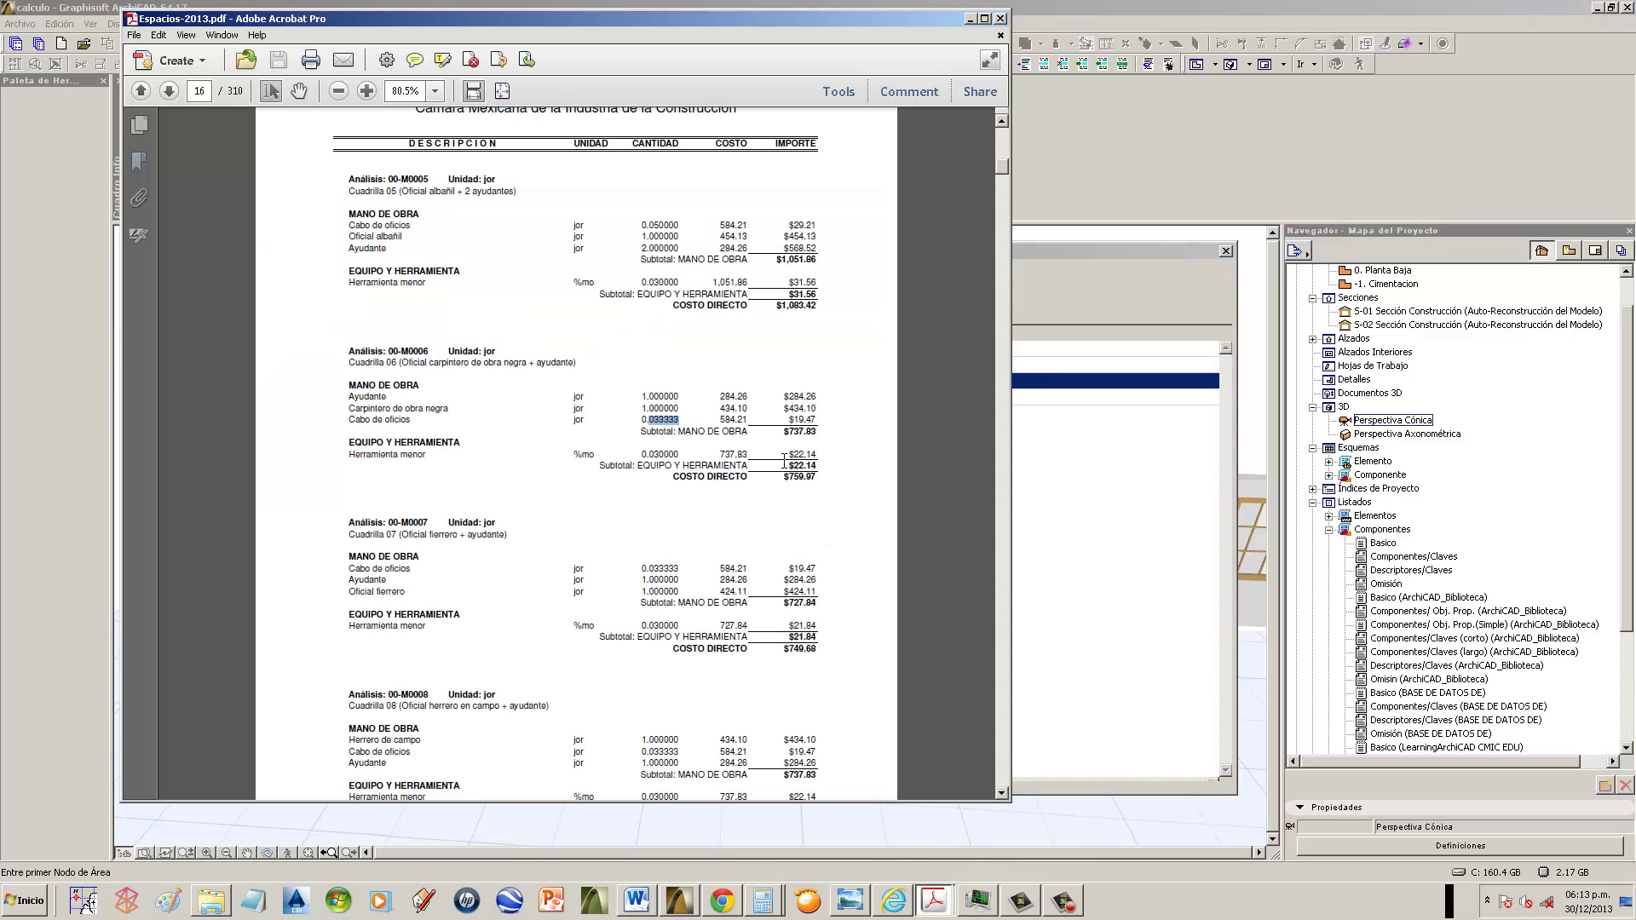
{"action": "left_click", "coordinate": [600, 248]}
{"action": "left_click_drag", "start_coordinate": [640, 223], "coordinate": [665, 255]}
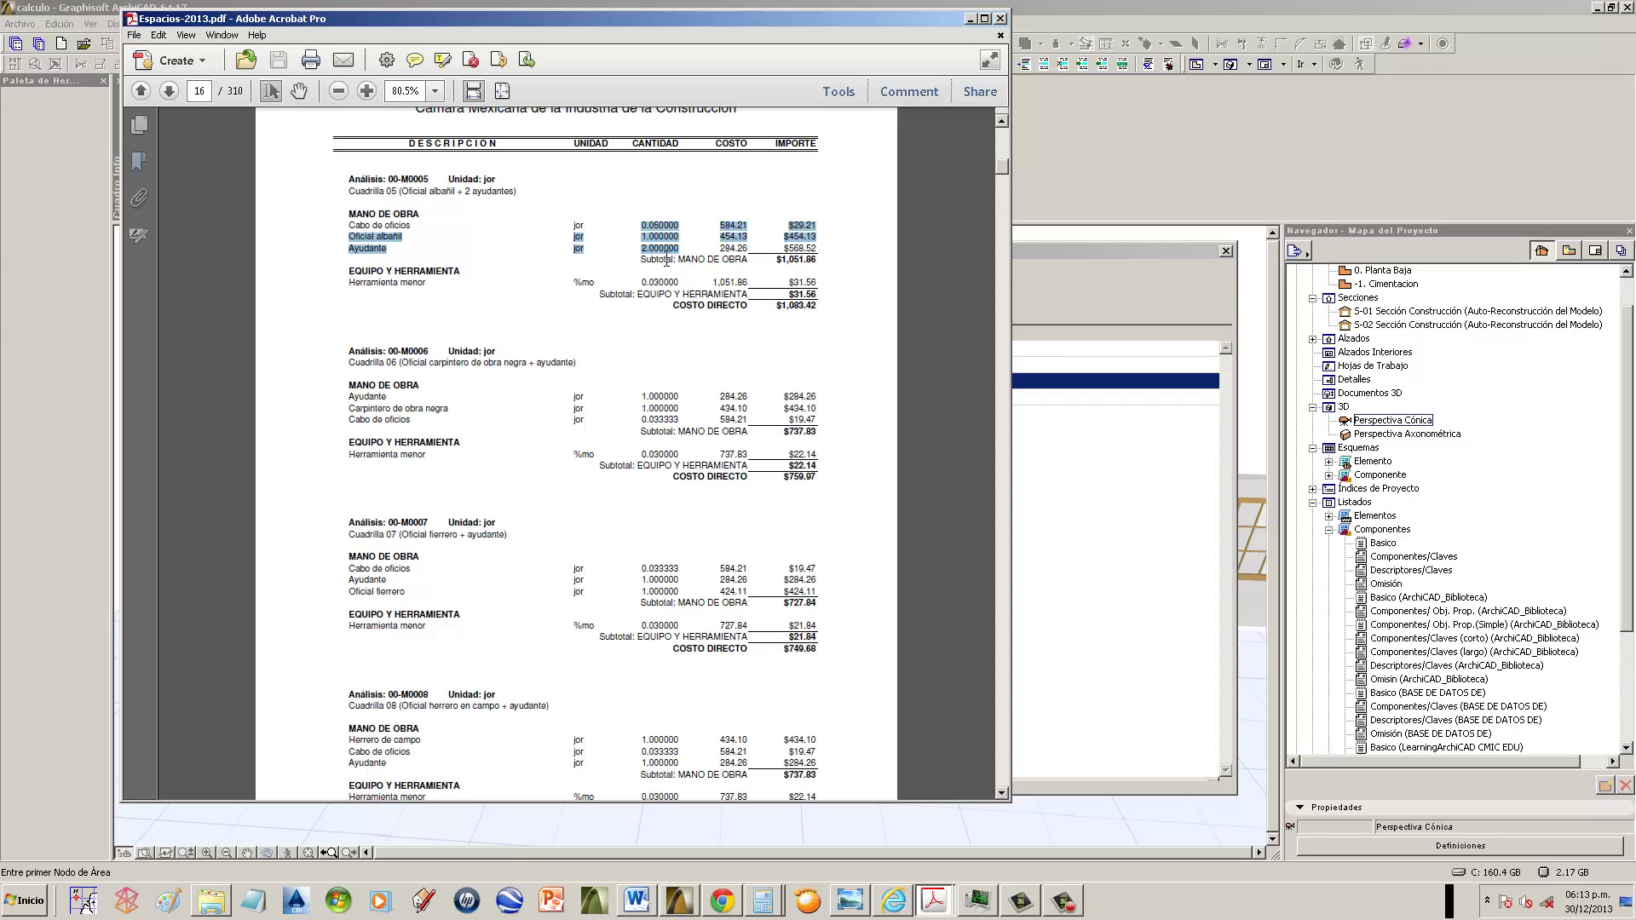
- Browse the foundation work analyses in the cost catalogue, moving from page 118 back to page 114
{"action": "left_click_drag", "start_coordinate": [1004, 165], "coordinate": [1004, 381]}
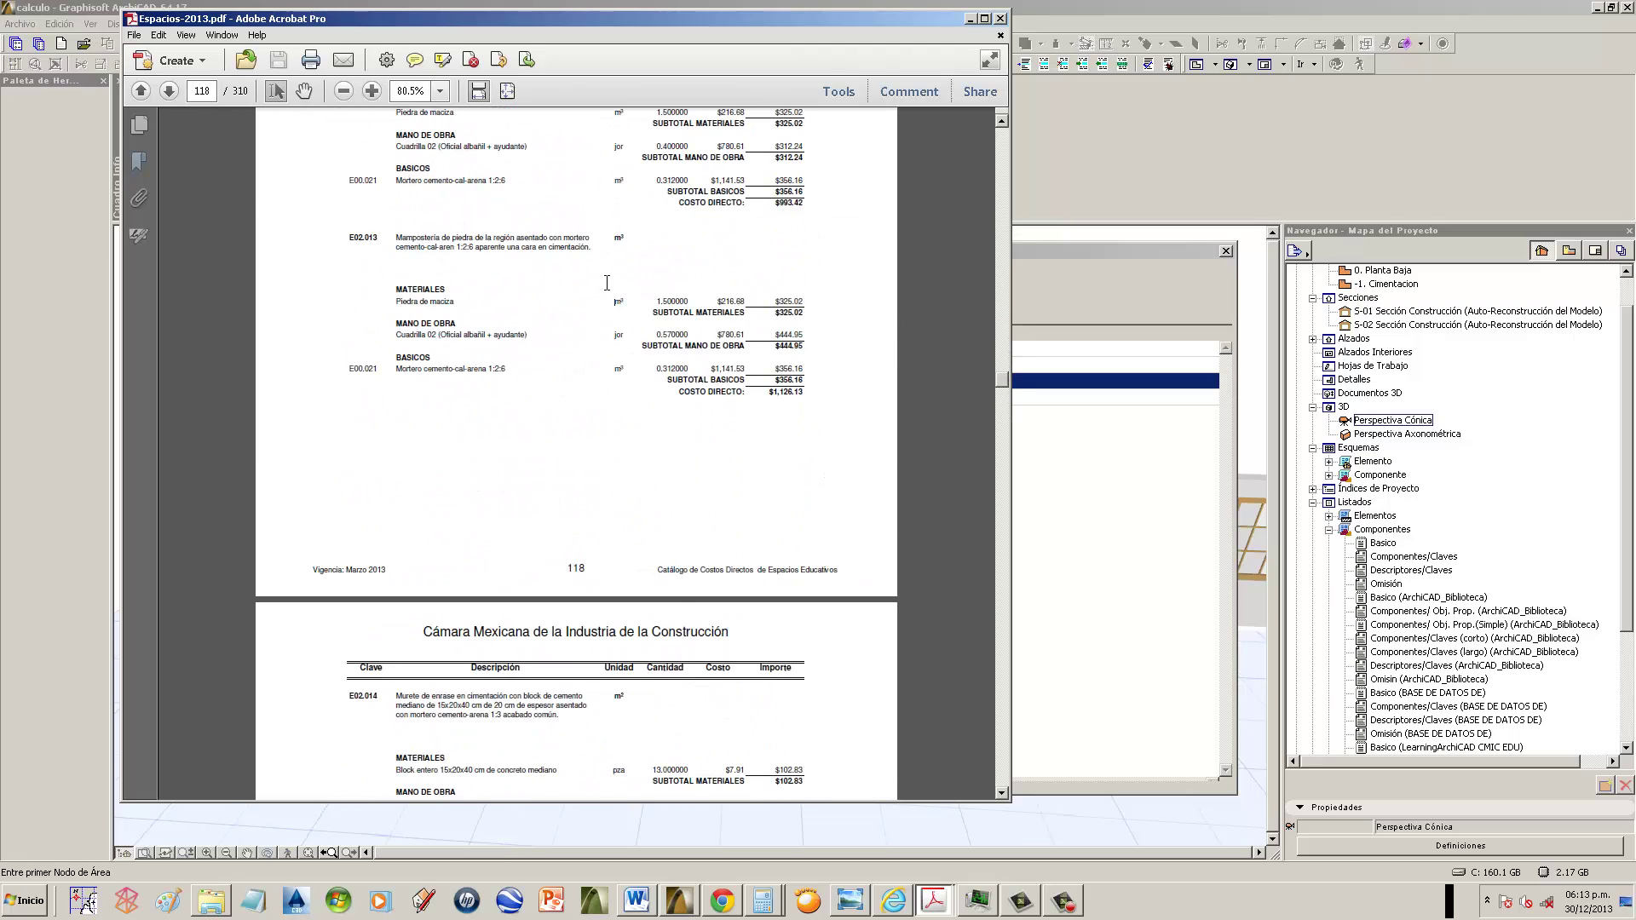
{"action": "scroll", "coordinate": [607, 284], "scroll_direction": "up", "scroll_amount": 2}
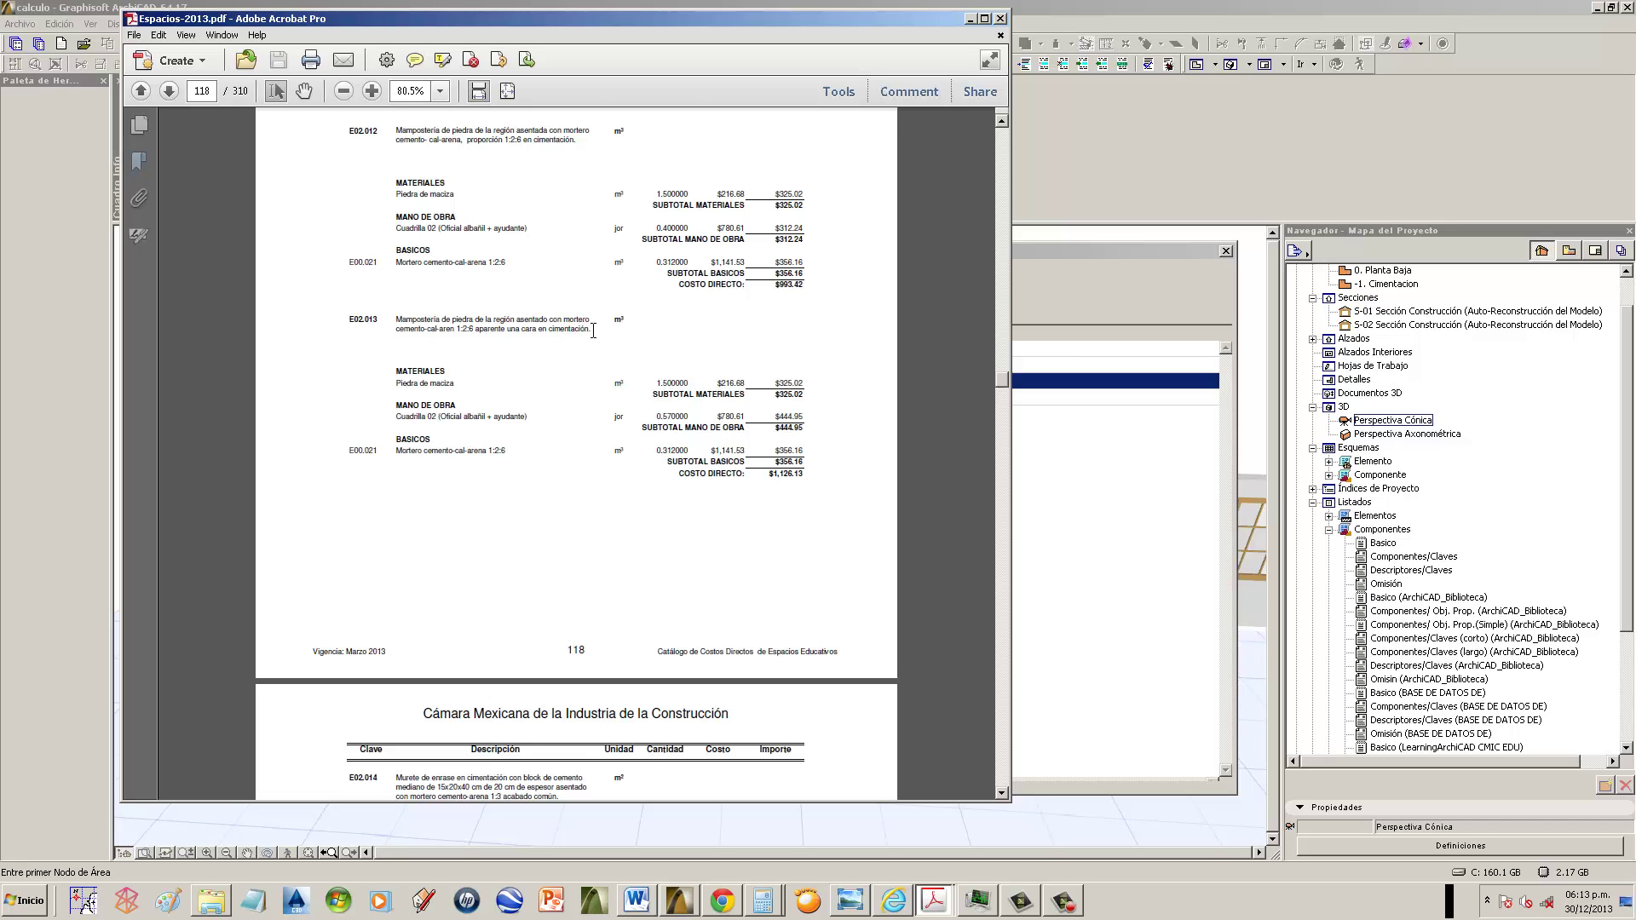
{"action": "scroll", "coordinate": [562, 325], "scroll_direction": "up", "scroll_amount": 2}
{"action": "scroll", "coordinate": [567, 363], "scroll_direction": "down", "scroll_amount": 4}
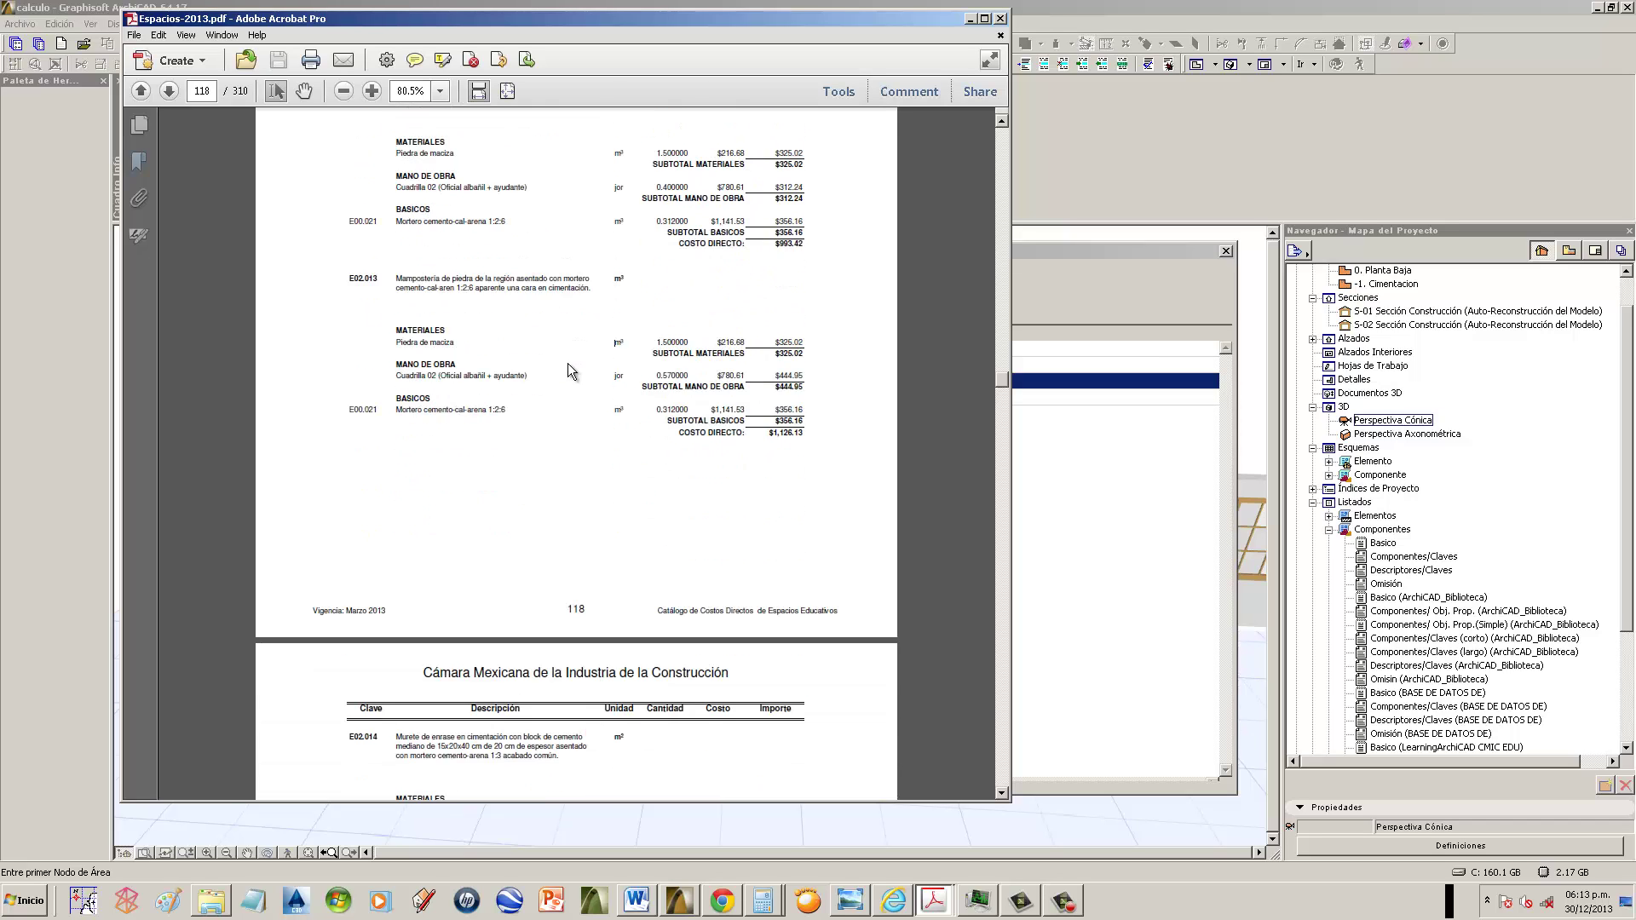
{"action": "left_click", "coordinate": [1005, 269]}
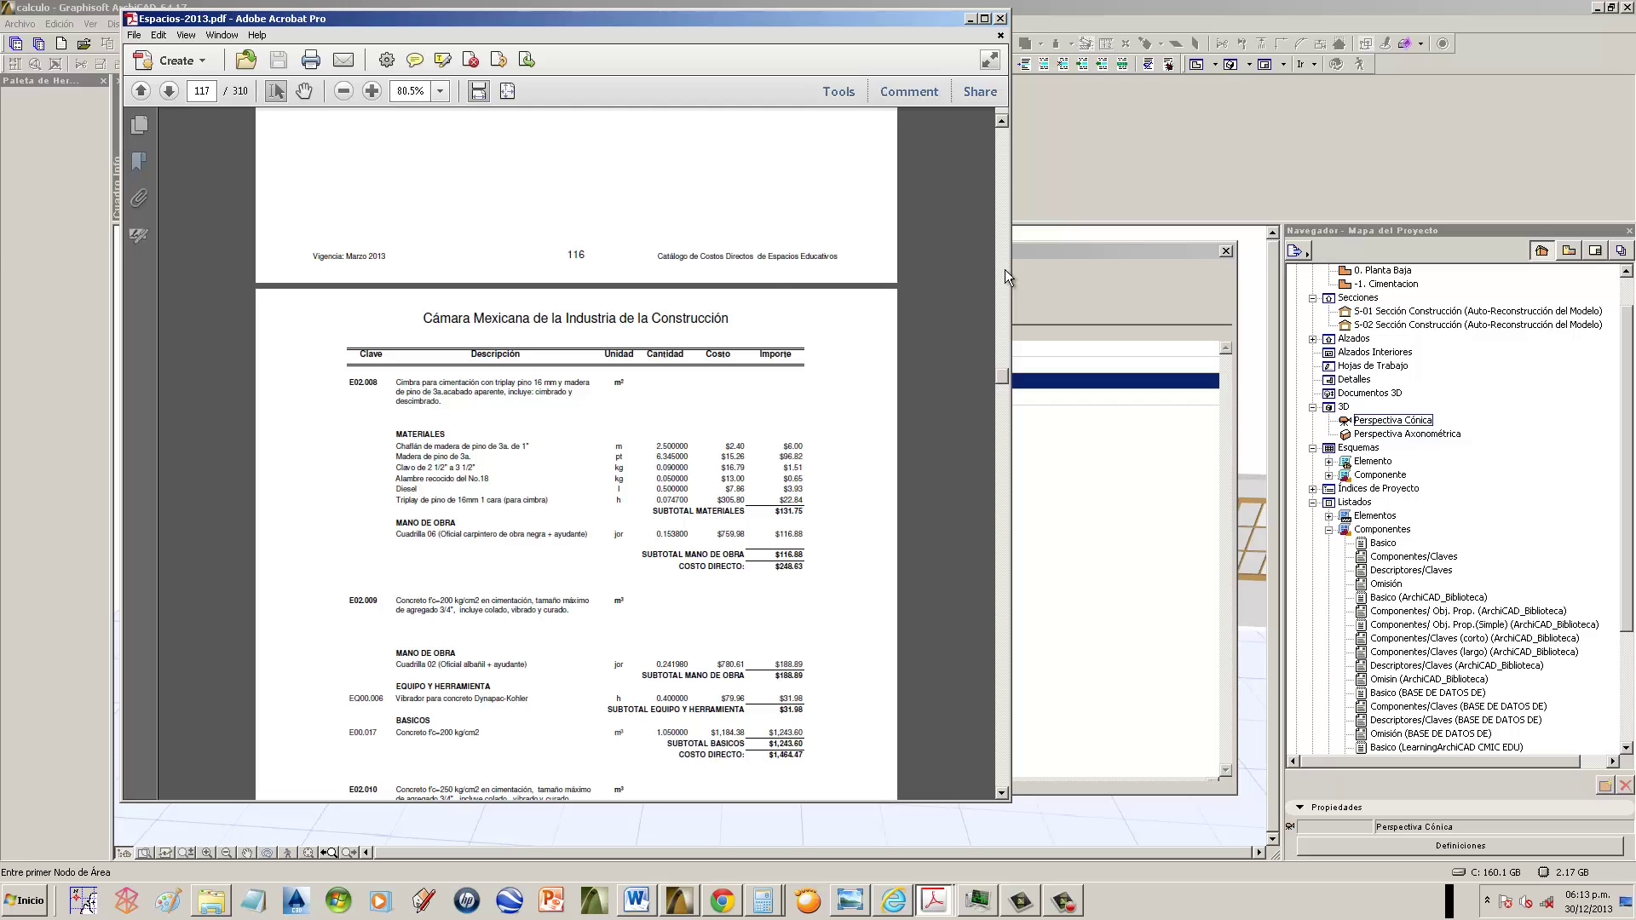
{"action": "left_click", "coordinate": [1005, 269]}
{"action": "left_click", "coordinate": [1005, 269]}
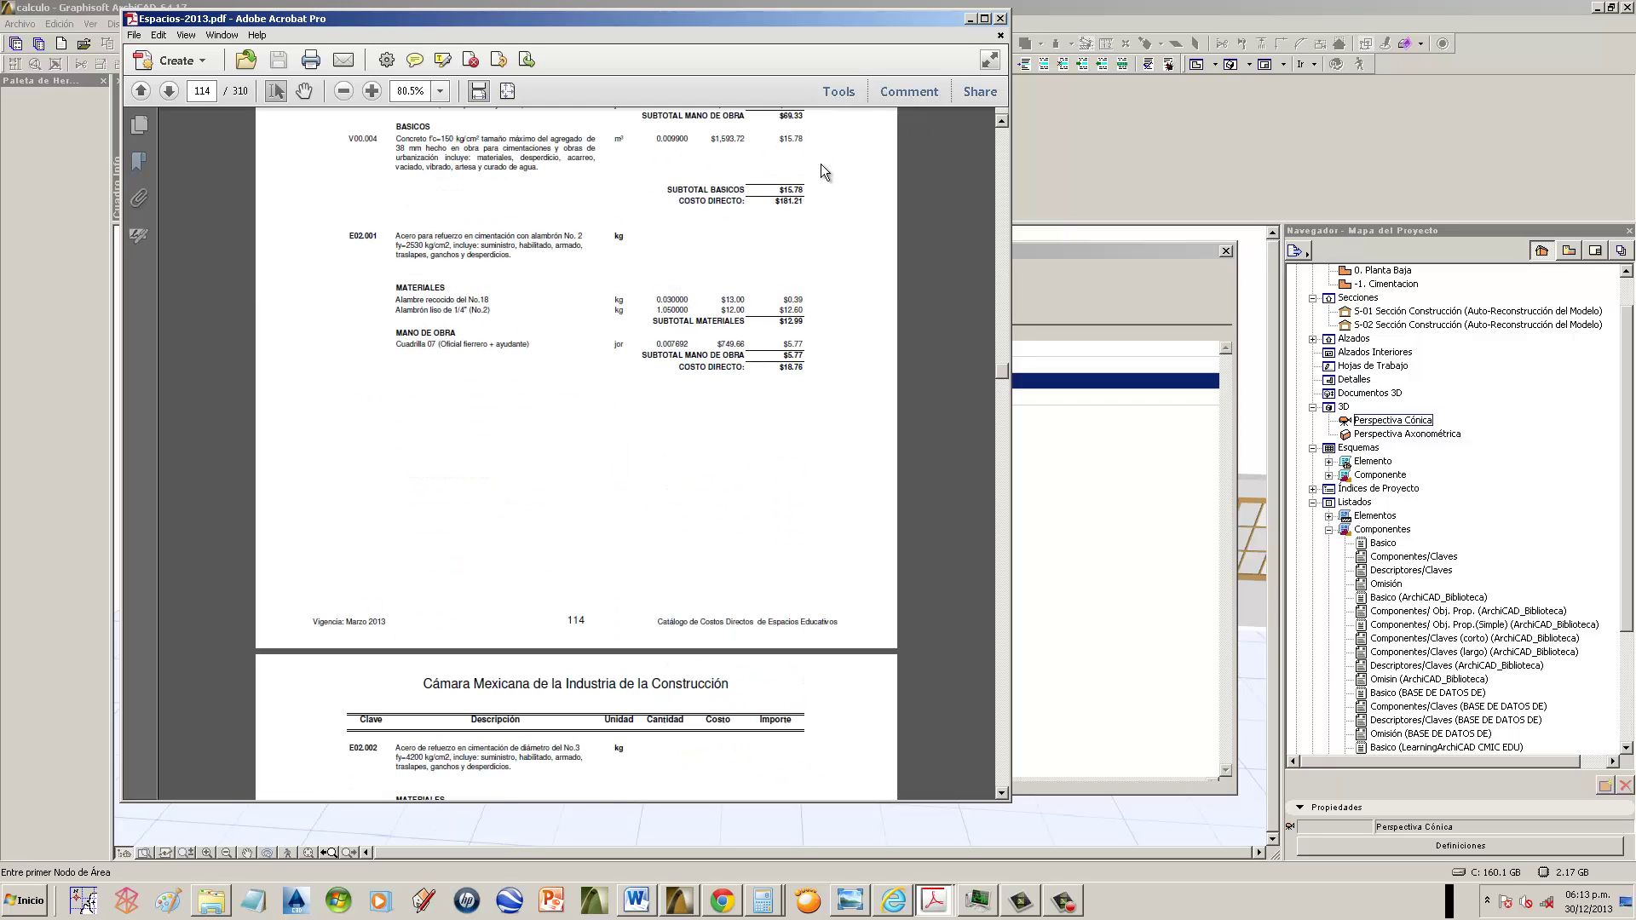
- Search the catalogue for TERA and for TRAZO, going to the E01.028 analysis for cleaning, trazo and levelling of terrain
{"action": "key", "text": "ctrl+f"}
{"action": "type", "text": "TERA"}
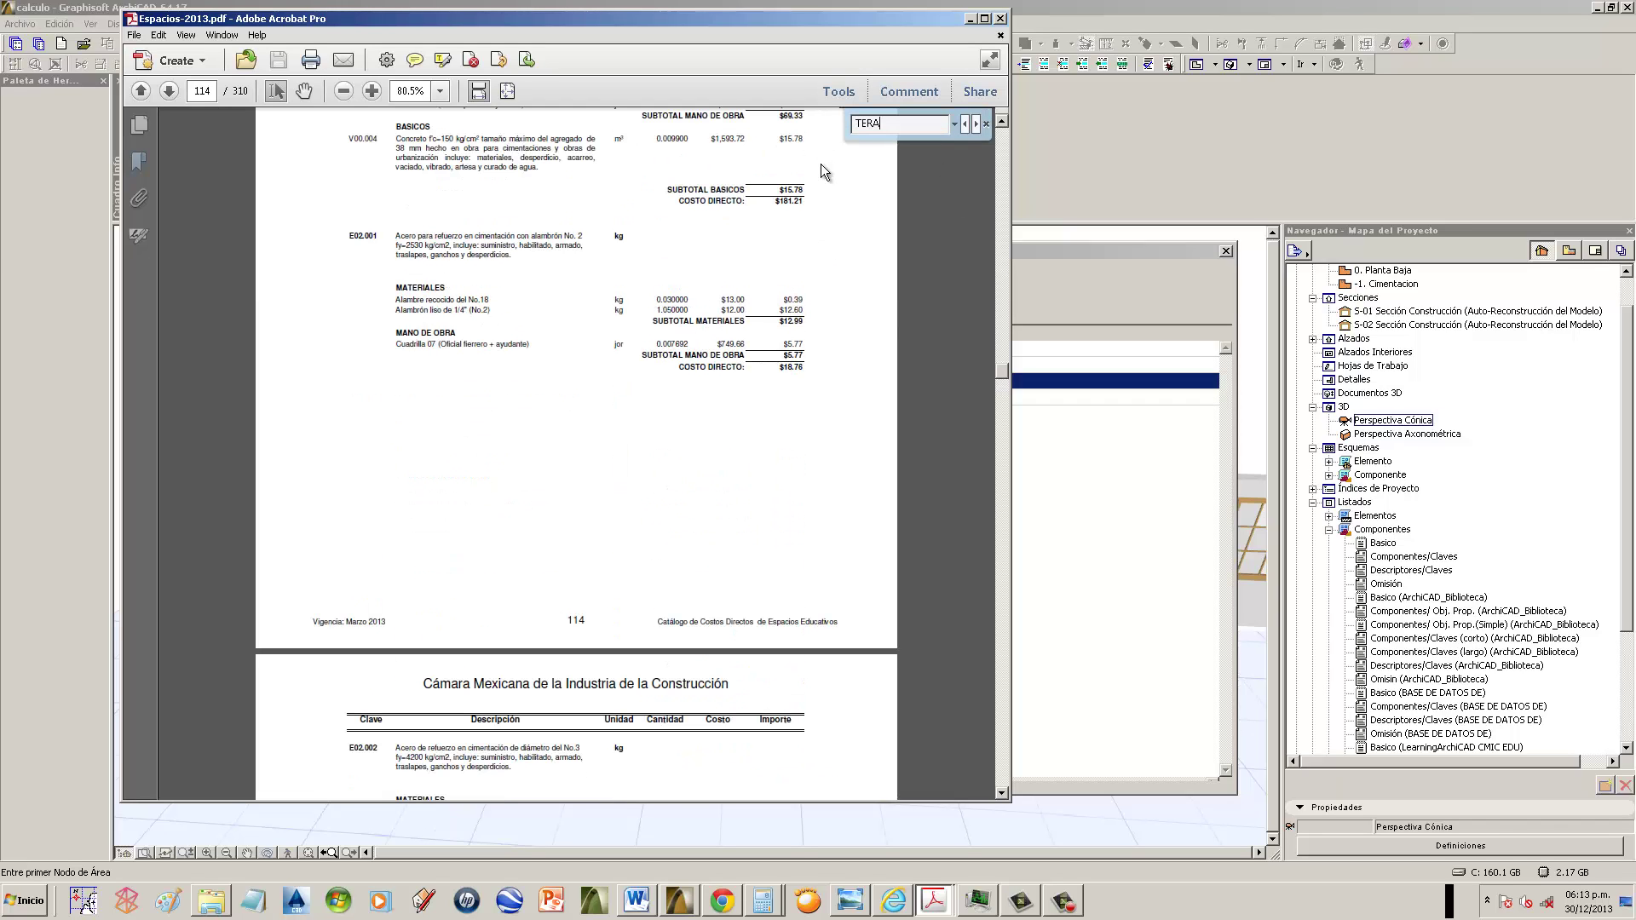
{"action": "key", "text": "Return"}
{"action": "key", "text": "ctrl+f"}
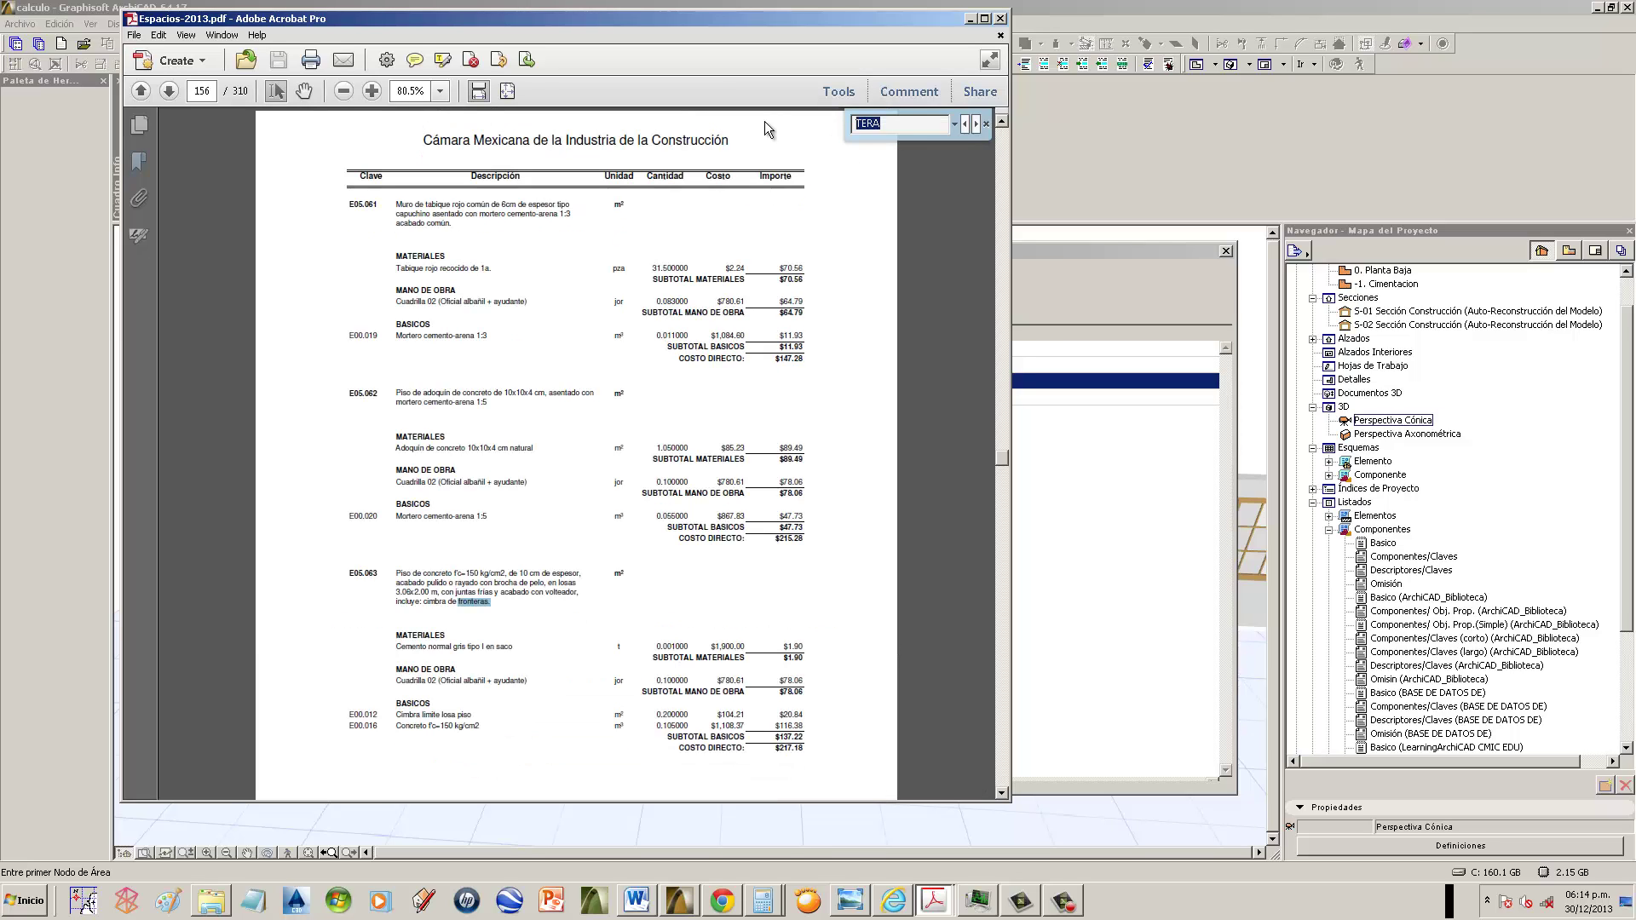
{"action": "type", "text": "TRAZO"}
{"action": "key", "text": "Return"}
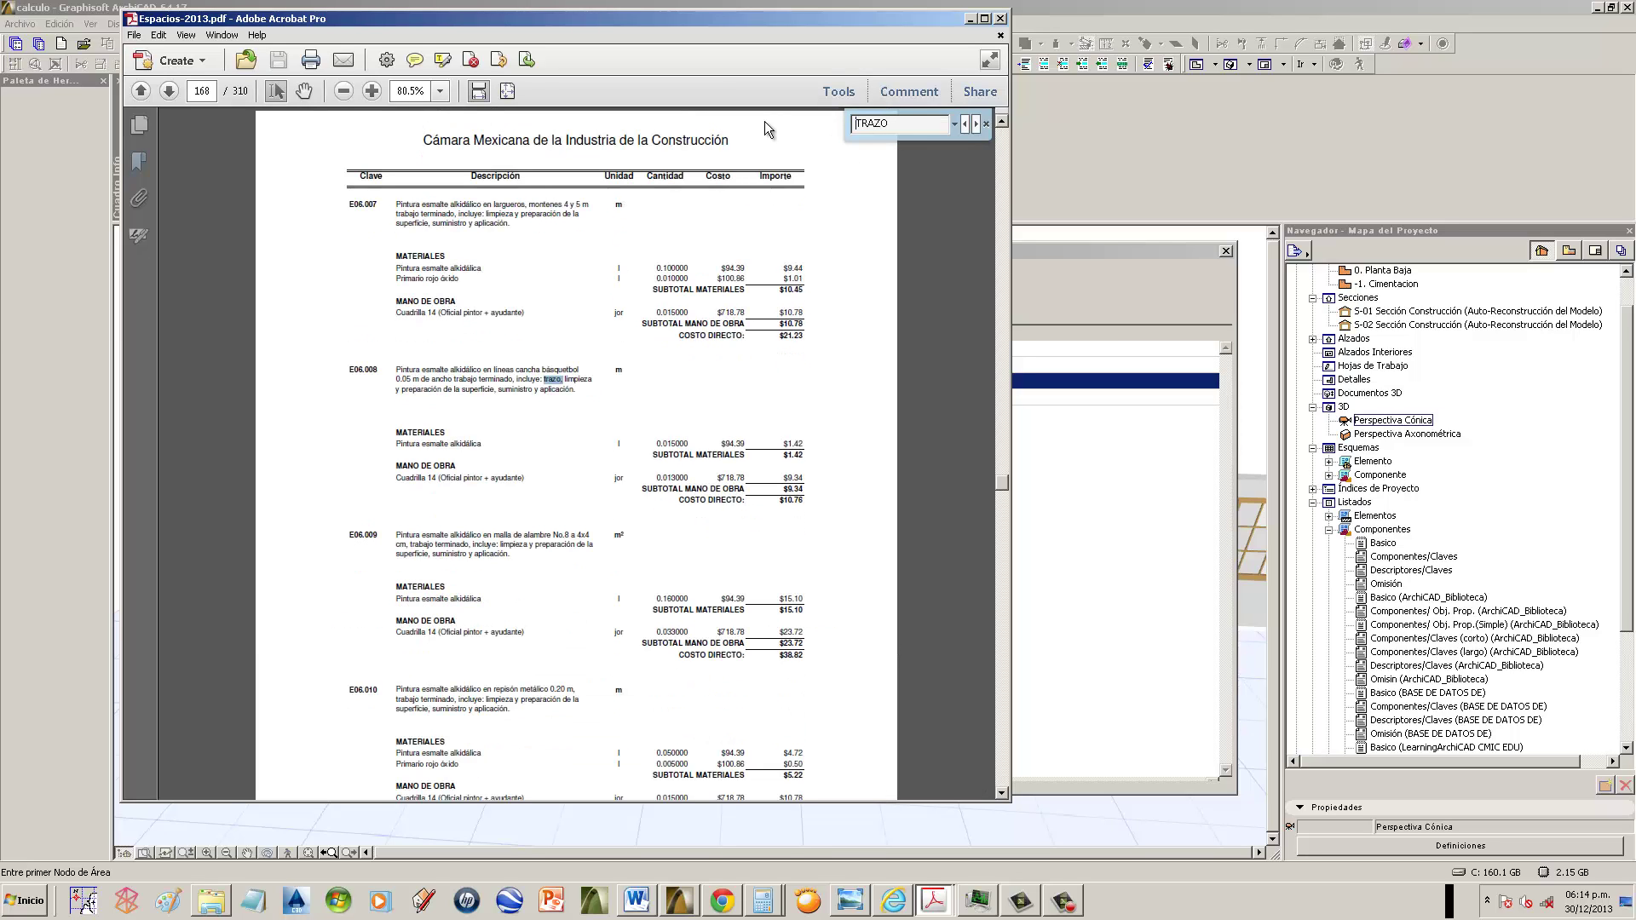
{"action": "left_click", "coordinate": [965, 124]}
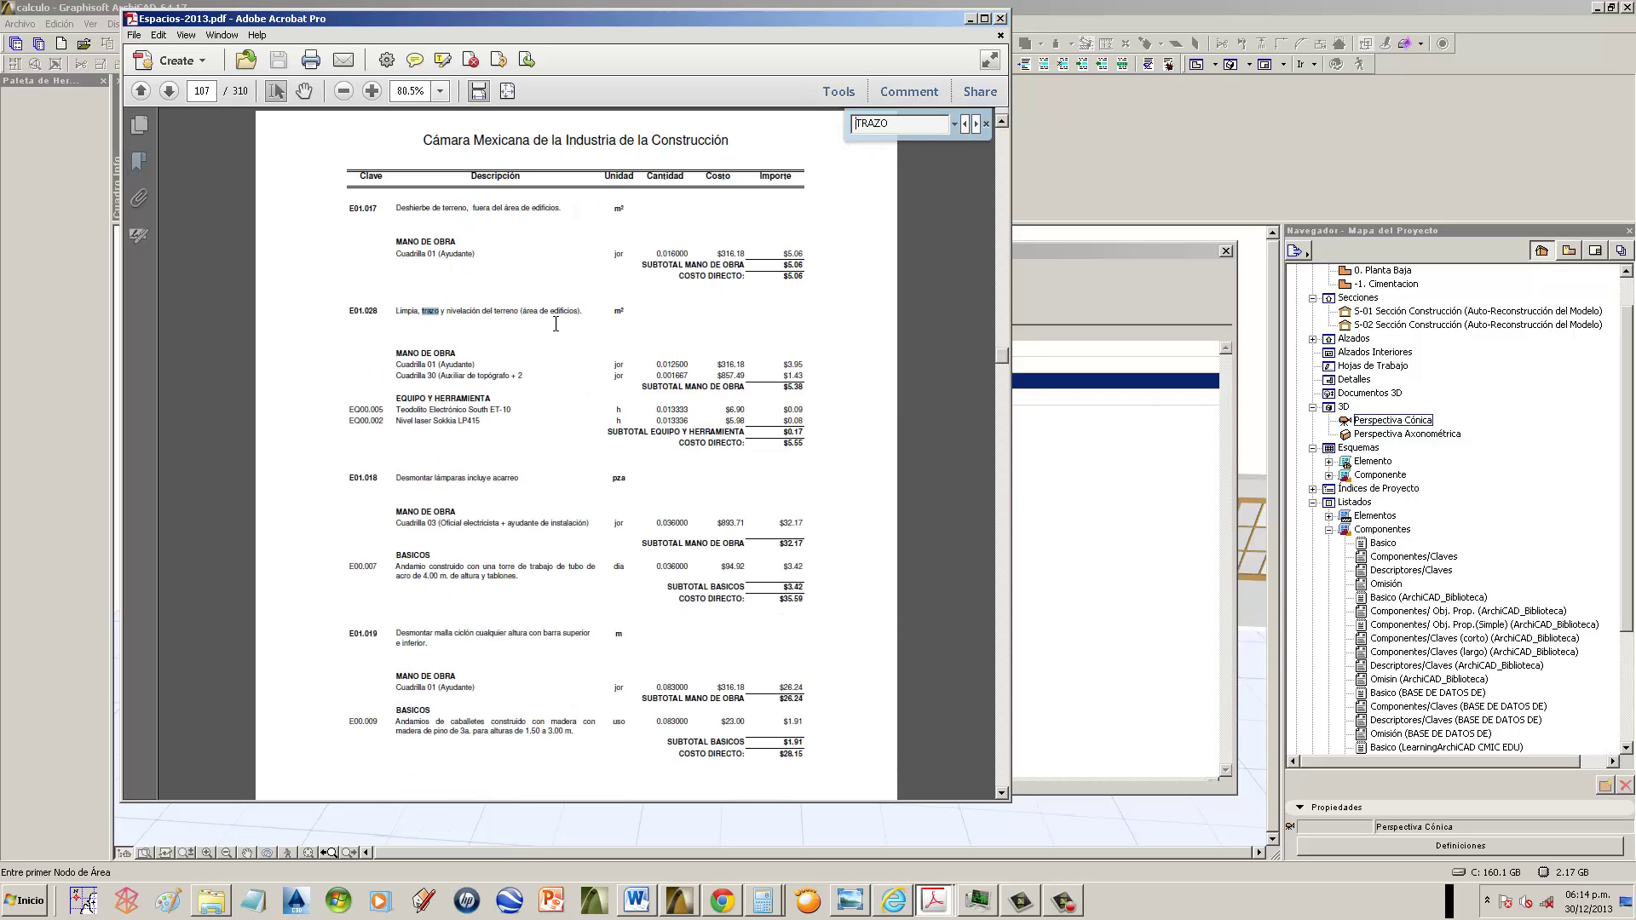
- Examine the description, labour quantities and unit of the E01.028 terrain cleaning, trazo and levelling analysis
{"action": "left_click", "coordinate": [419, 312]}
{"action": "left_click_drag", "start_coordinate": [424, 308], "coordinate": [629, 315]}
{"action": "mouse_move", "coordinate": [656, 365]}
{"action": "left_mouse_down"}
{"action": "mouse_move", "coordinate": [687, 365]}
{"action": "mouse_move", "coordinate": [639, 365]}
{"action": "mouse_move", "coordinate": [646, 395]}
{"action": "mouse_move", "coordinate": [671, 389]}
{"action": "left_mouse_up"}
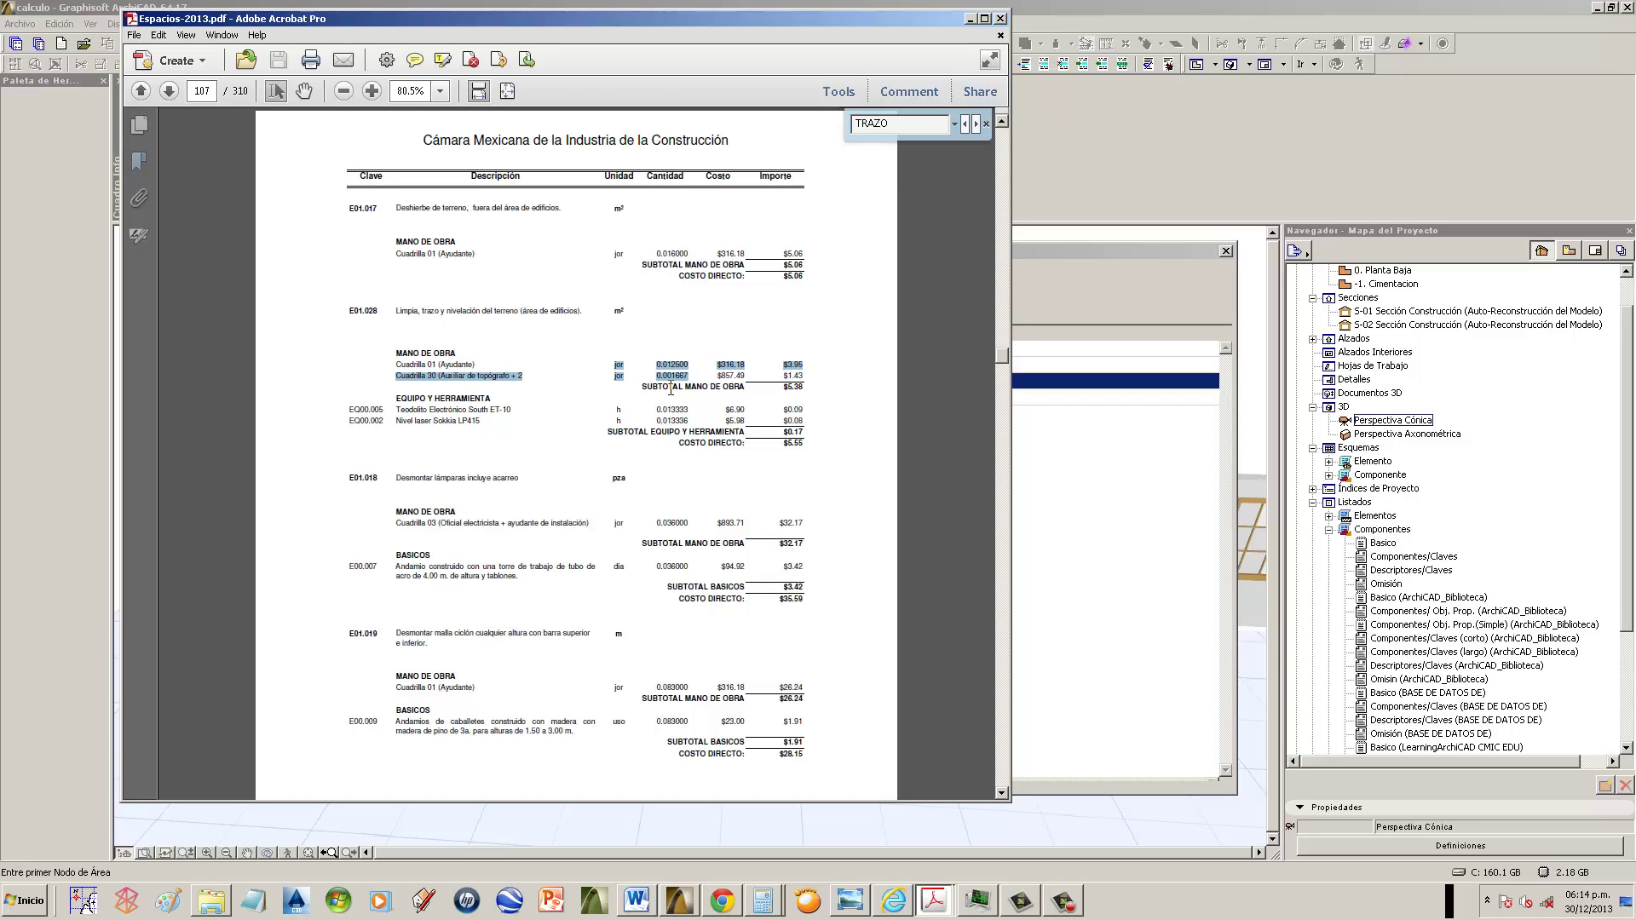
{"action": "double_click", "coordinate": [617, 312]}
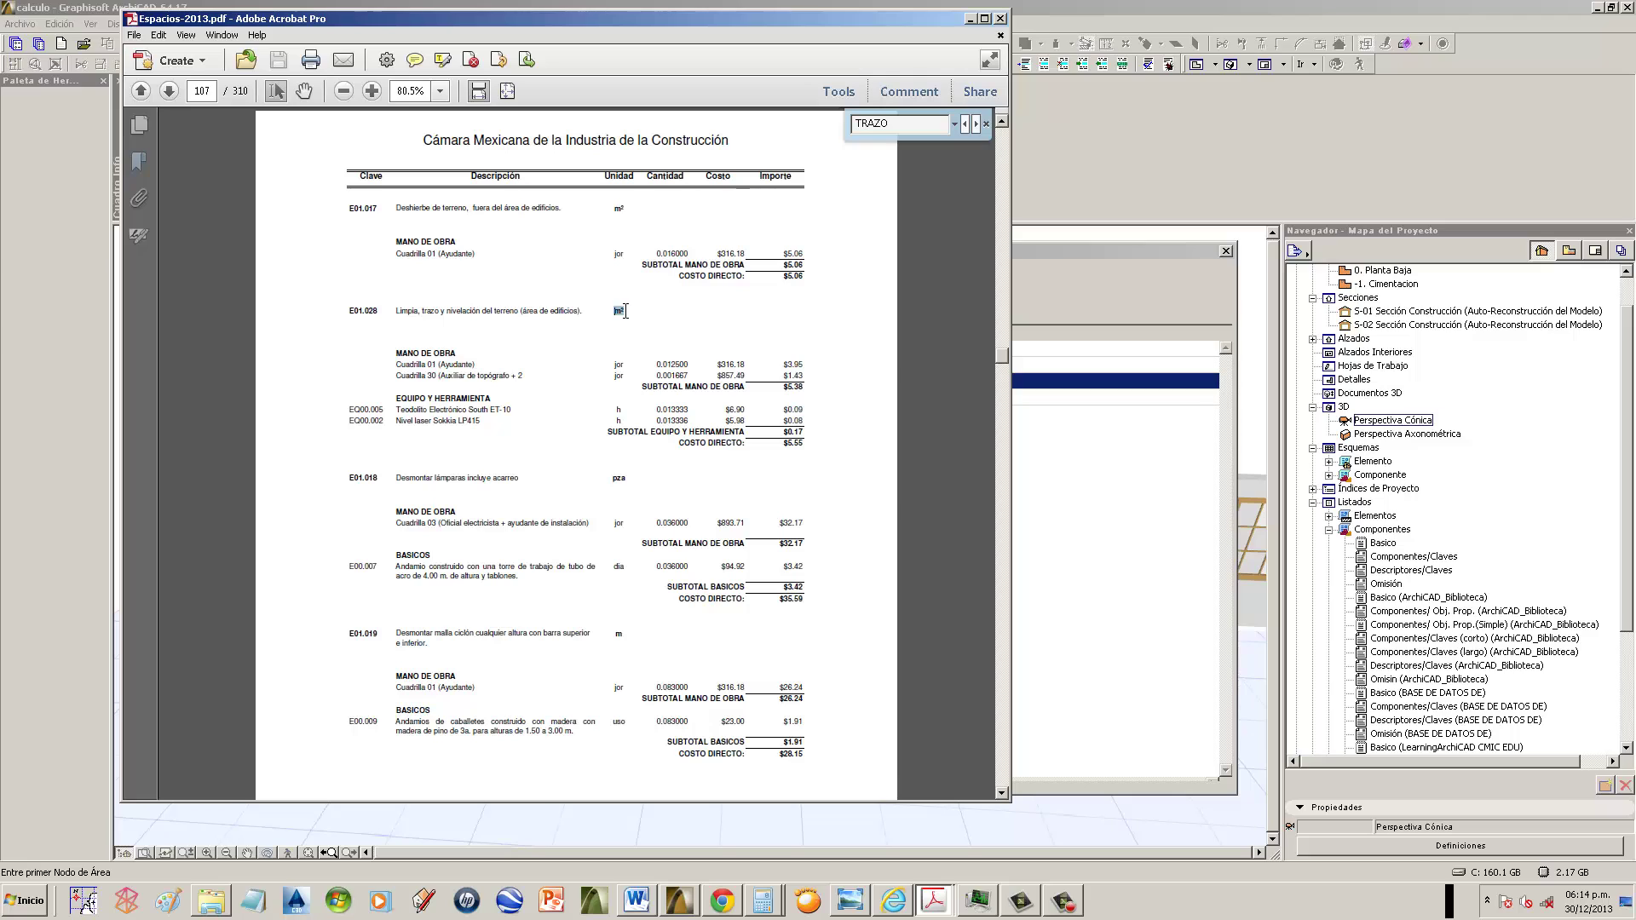
- Switch back to the property object in ArchiCAD and compare the proportionality settings of the TRAZO Y NIVELACION, PEON and ALBAÑIL rows
{"action": "left_click", "coordinate": [969, 20]}
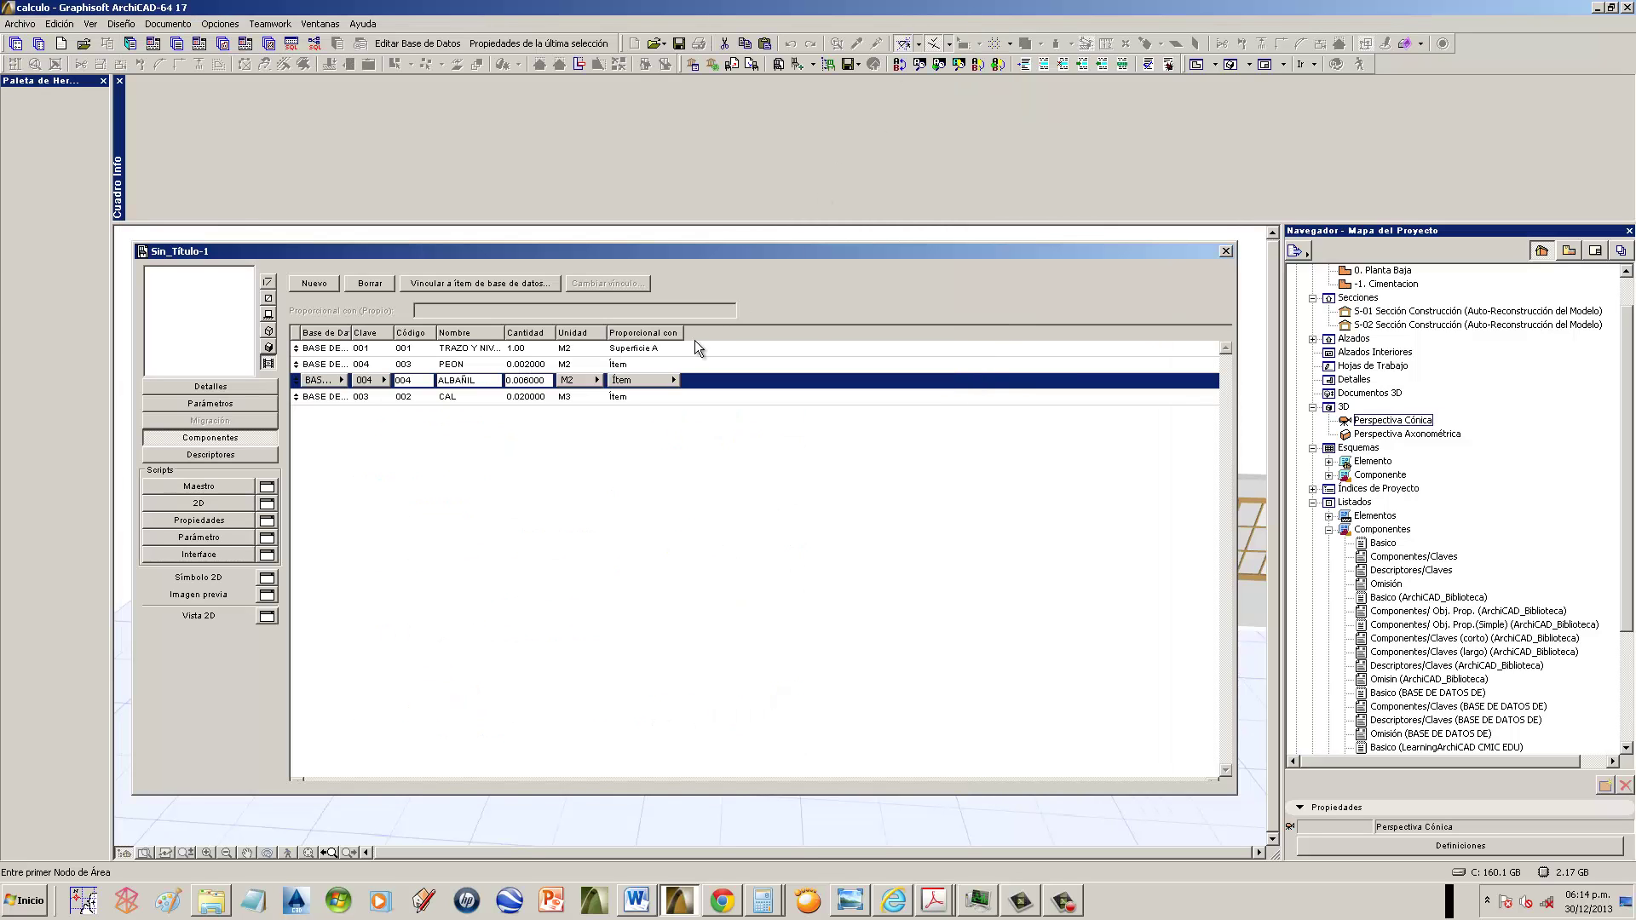
{"action": "left_click", "coordinate": [631, 365]}
{"action": "left_click", "coordinate": [628, 380]}
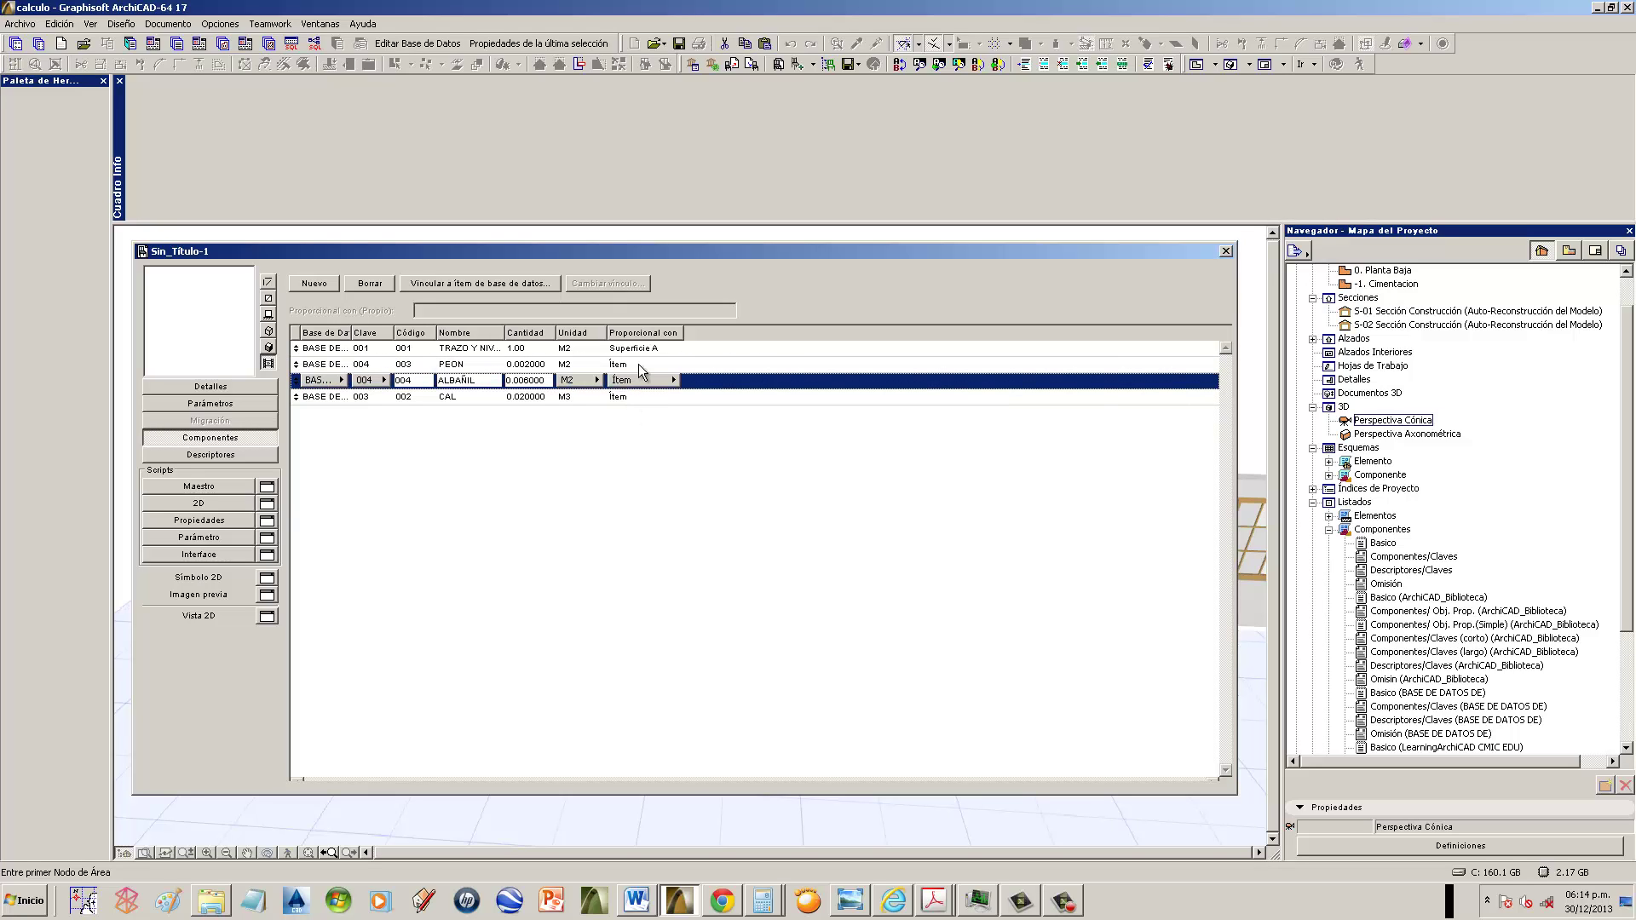
{"action": "left_click", "coordinate": [637, 350]}
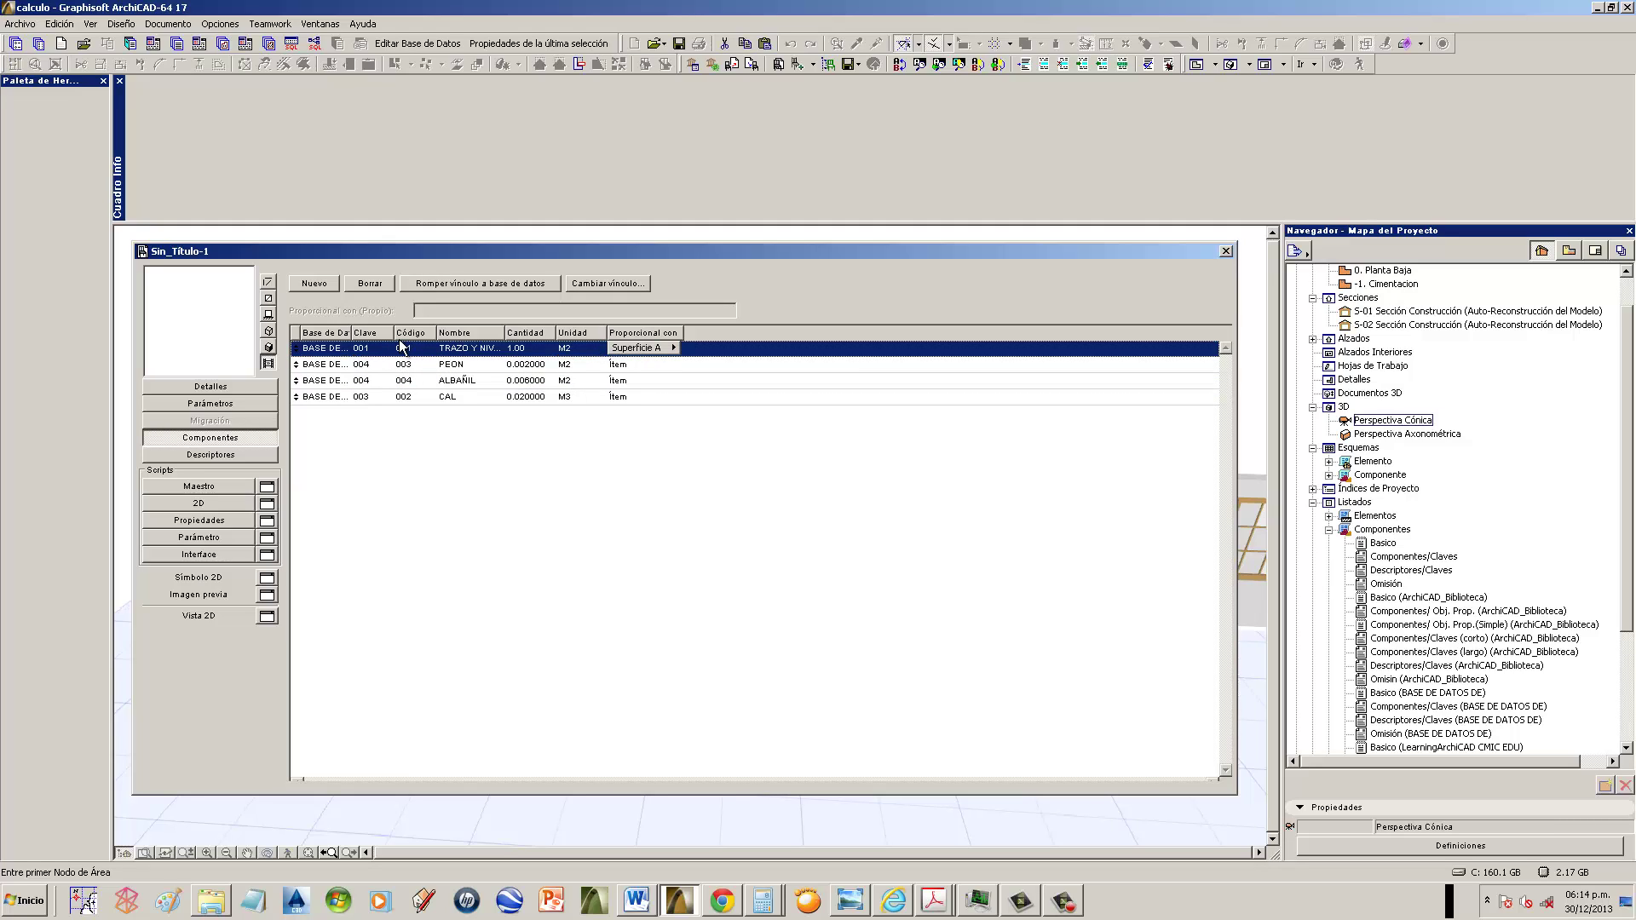
{"action": "left_click", "coordinate": [650, 350]}
{"action": "left_click", "coordinate": [647, 351]}
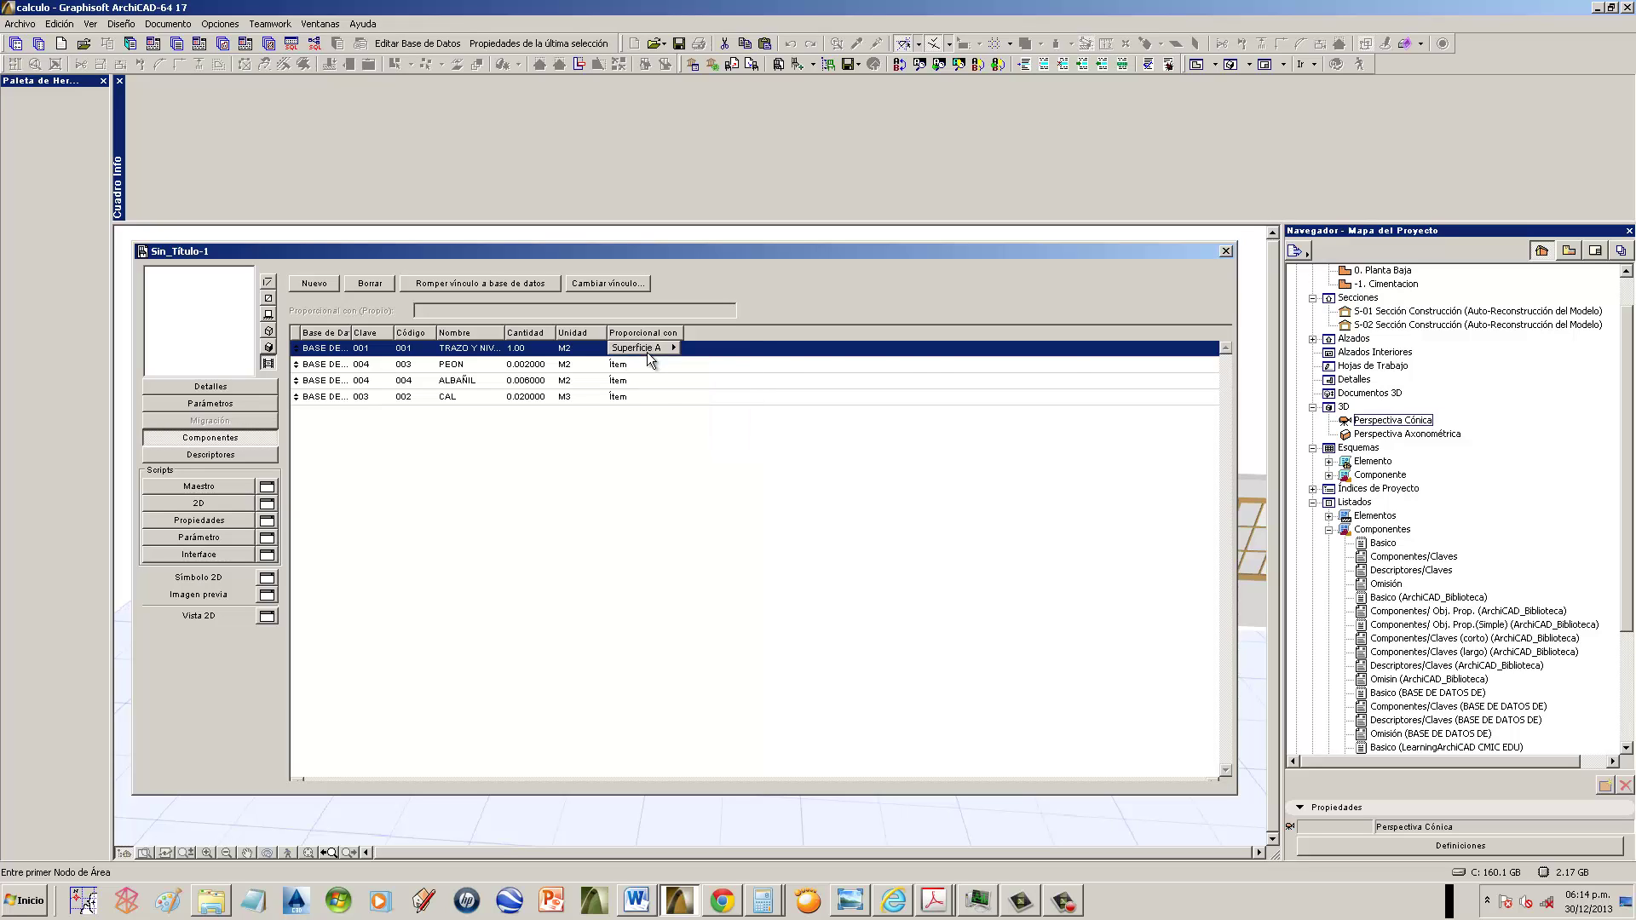
- Make the PEON, ALBAÑIL and CAL component rows proportional to Superficie A
{"action": "left_click", "coordinate": [638, 364]}
{"action": "left_click", "coordinate": [637, 363]}
{"action": "left_click", "coordinate": [708, 401]}
{"action": "left_click", "coordinate": [636, 378]}
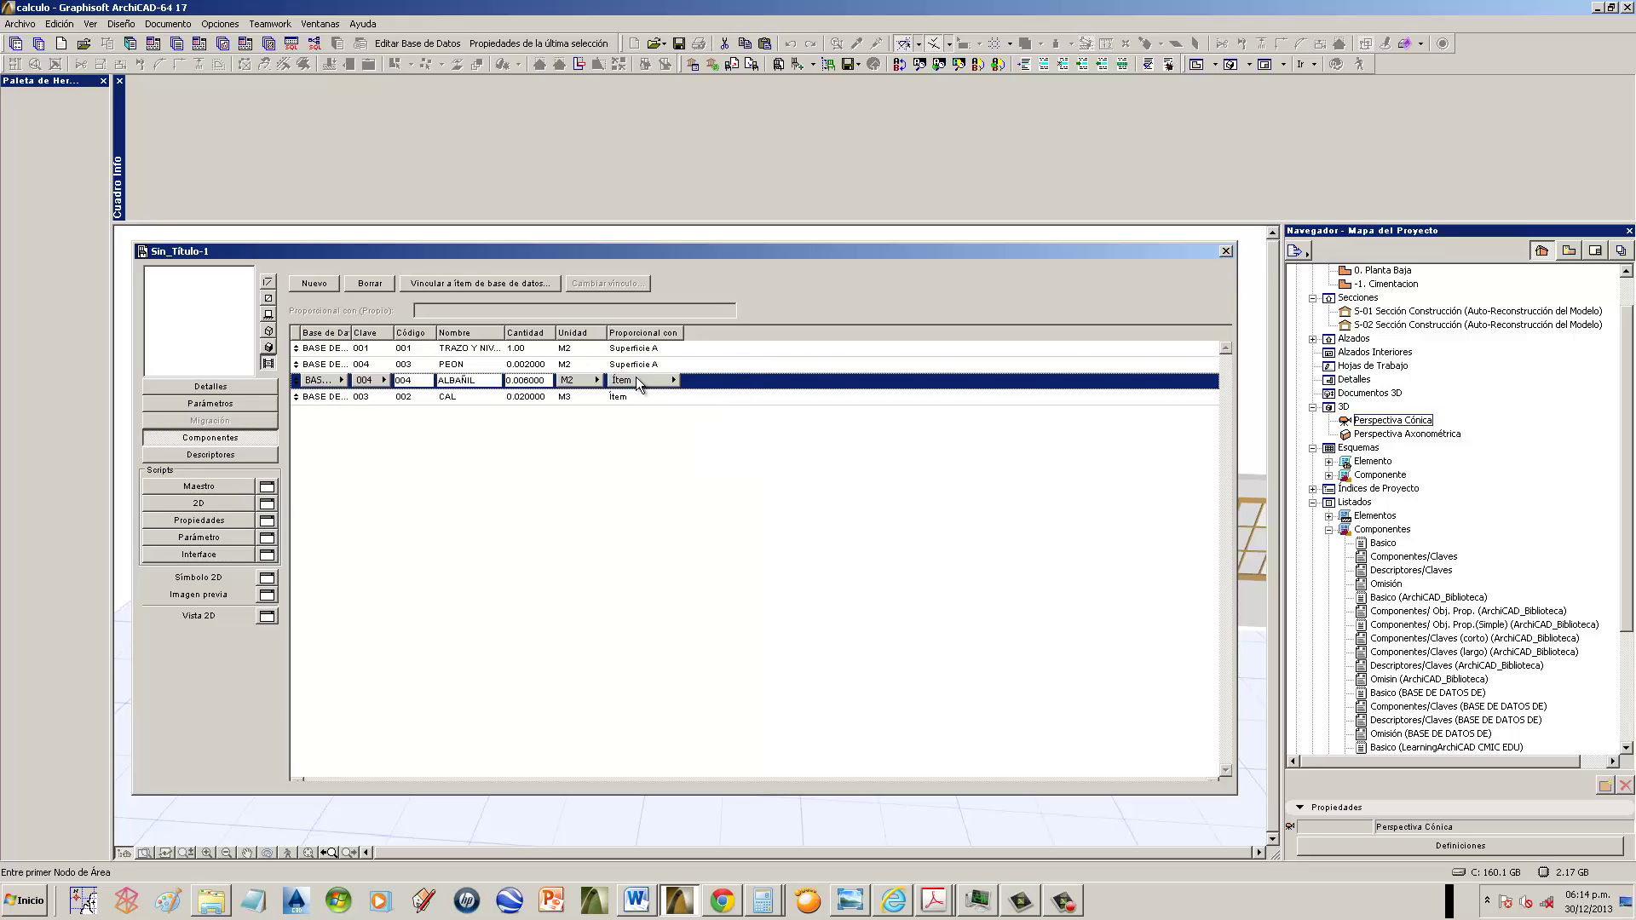
{"action": "left_click", "coordinate": [636, 379]}
{"action": "left_click", "coordinate": [715, 409]}
{"action": "left_click", "coordinate": [643, 398]}
{"action": "left_click", "coordinate": [643, 397]}
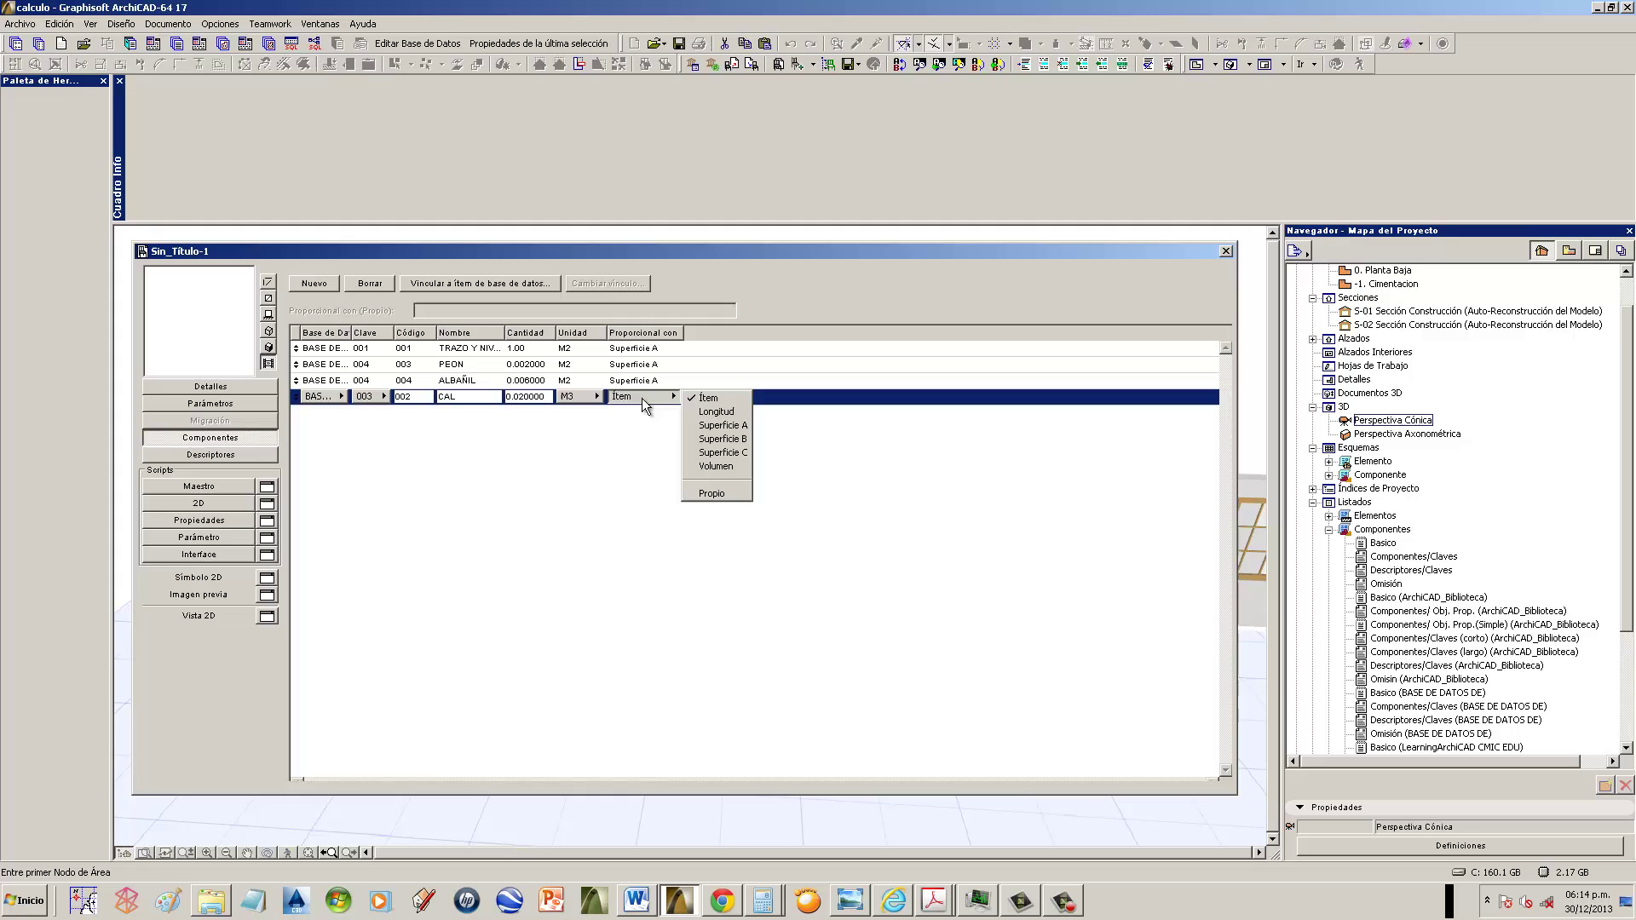
{"action": "left_click", "coordinate": [722, 426]}
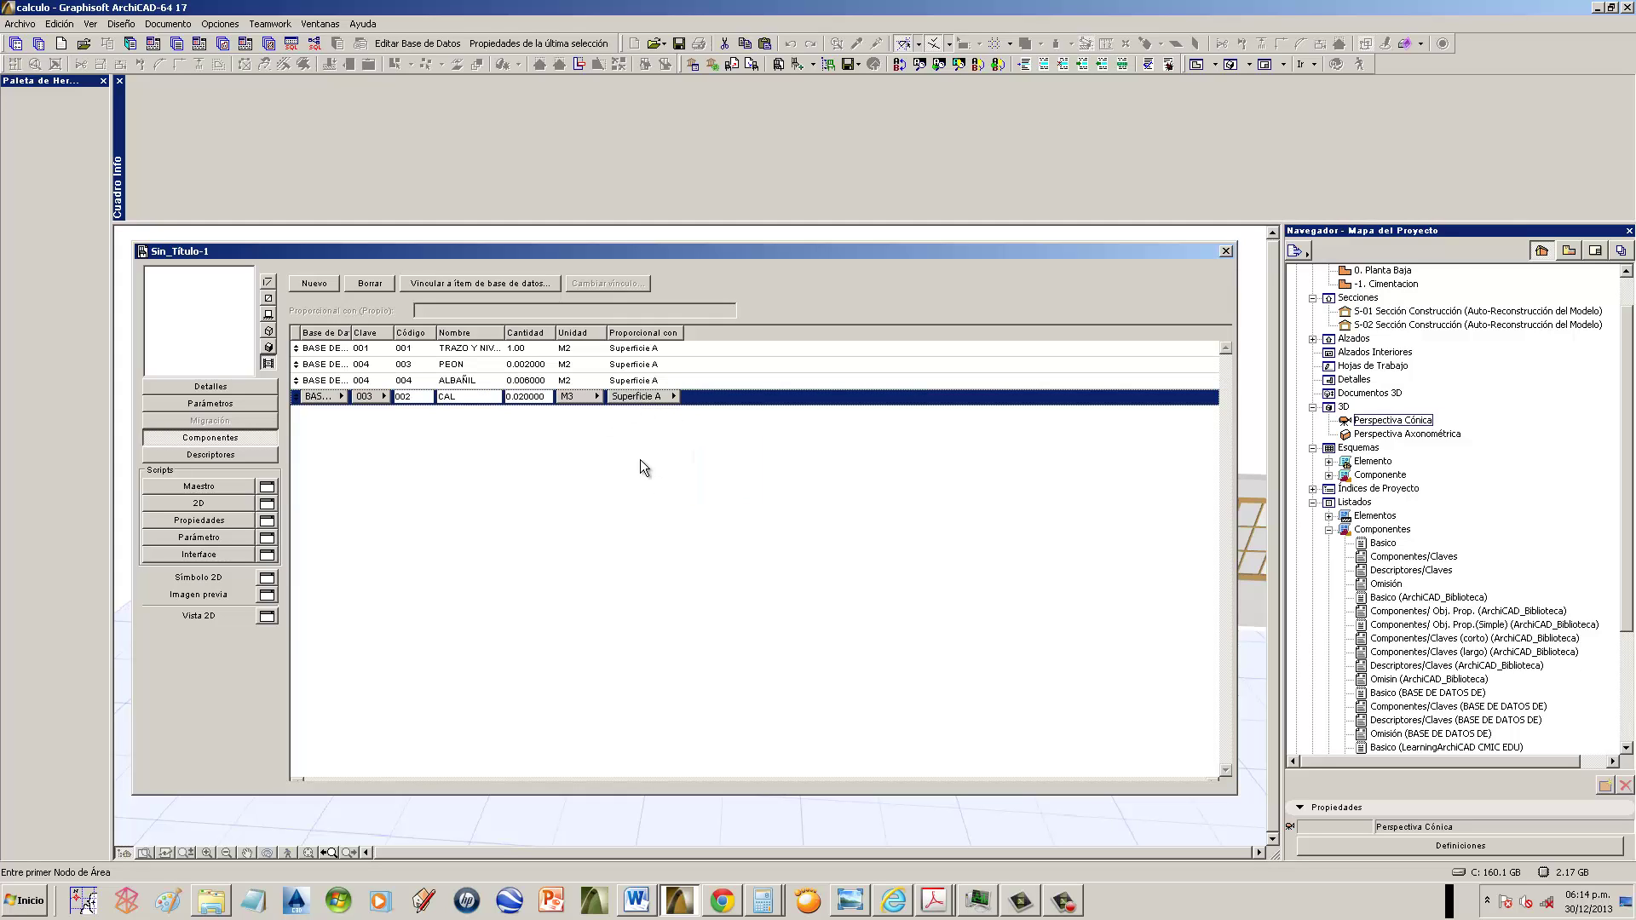
- Close the property object and save it as TRAZO in the embedded library (Biblioteca Incrustada)
{"action": "left_click", "coordinate": [1226, 250]}
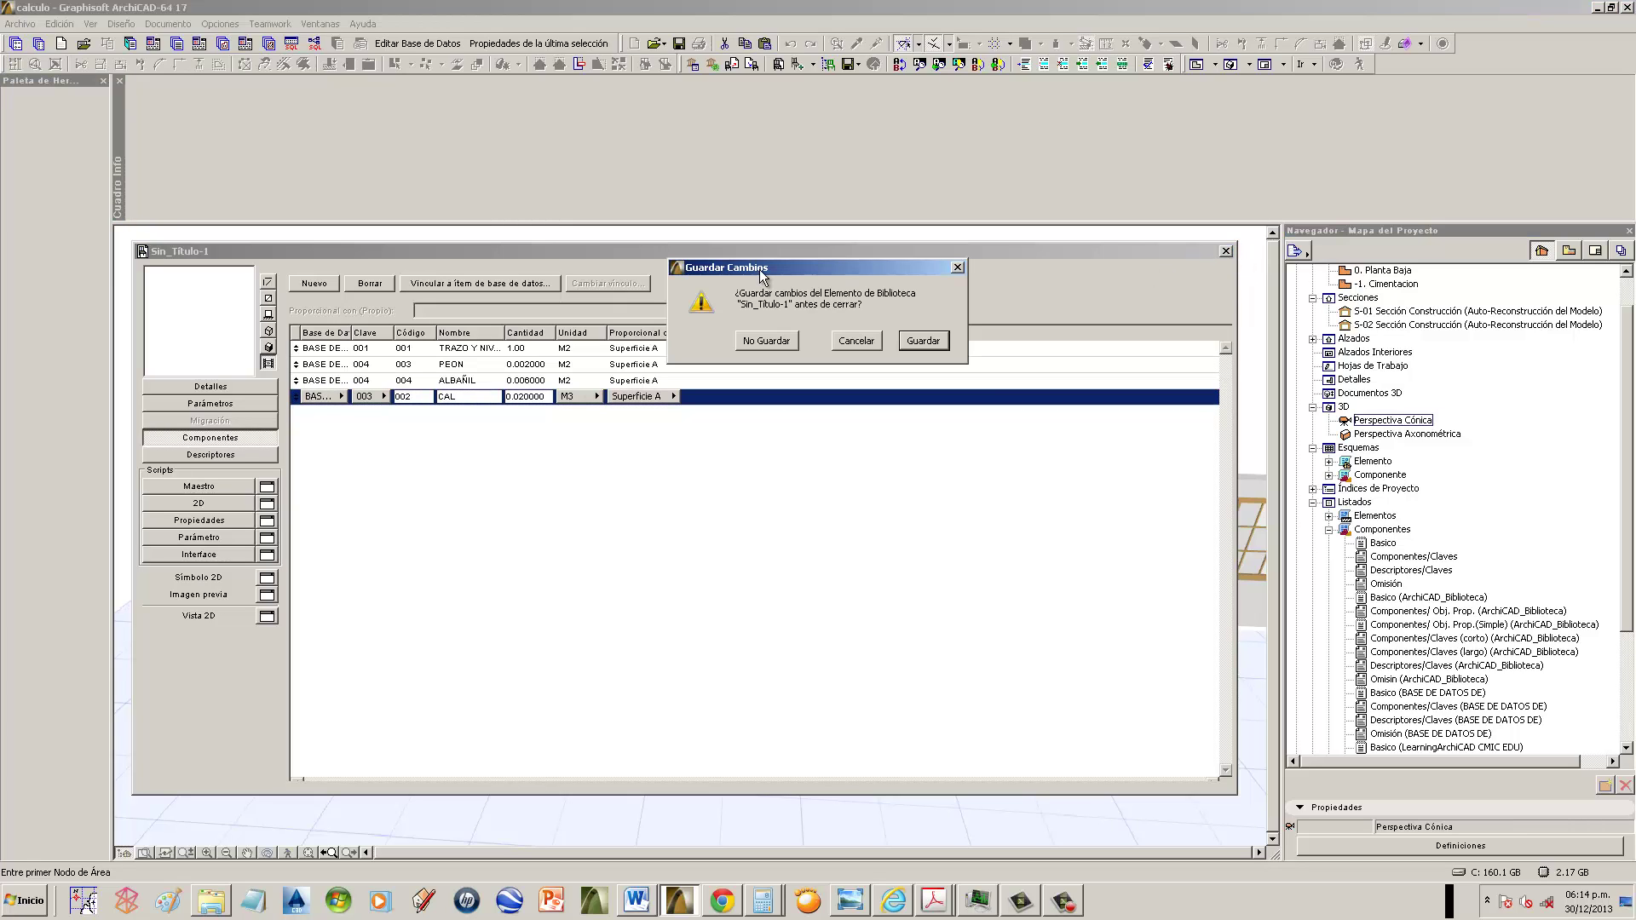
{"action": "left_click", "coordinate": [929, 342]}
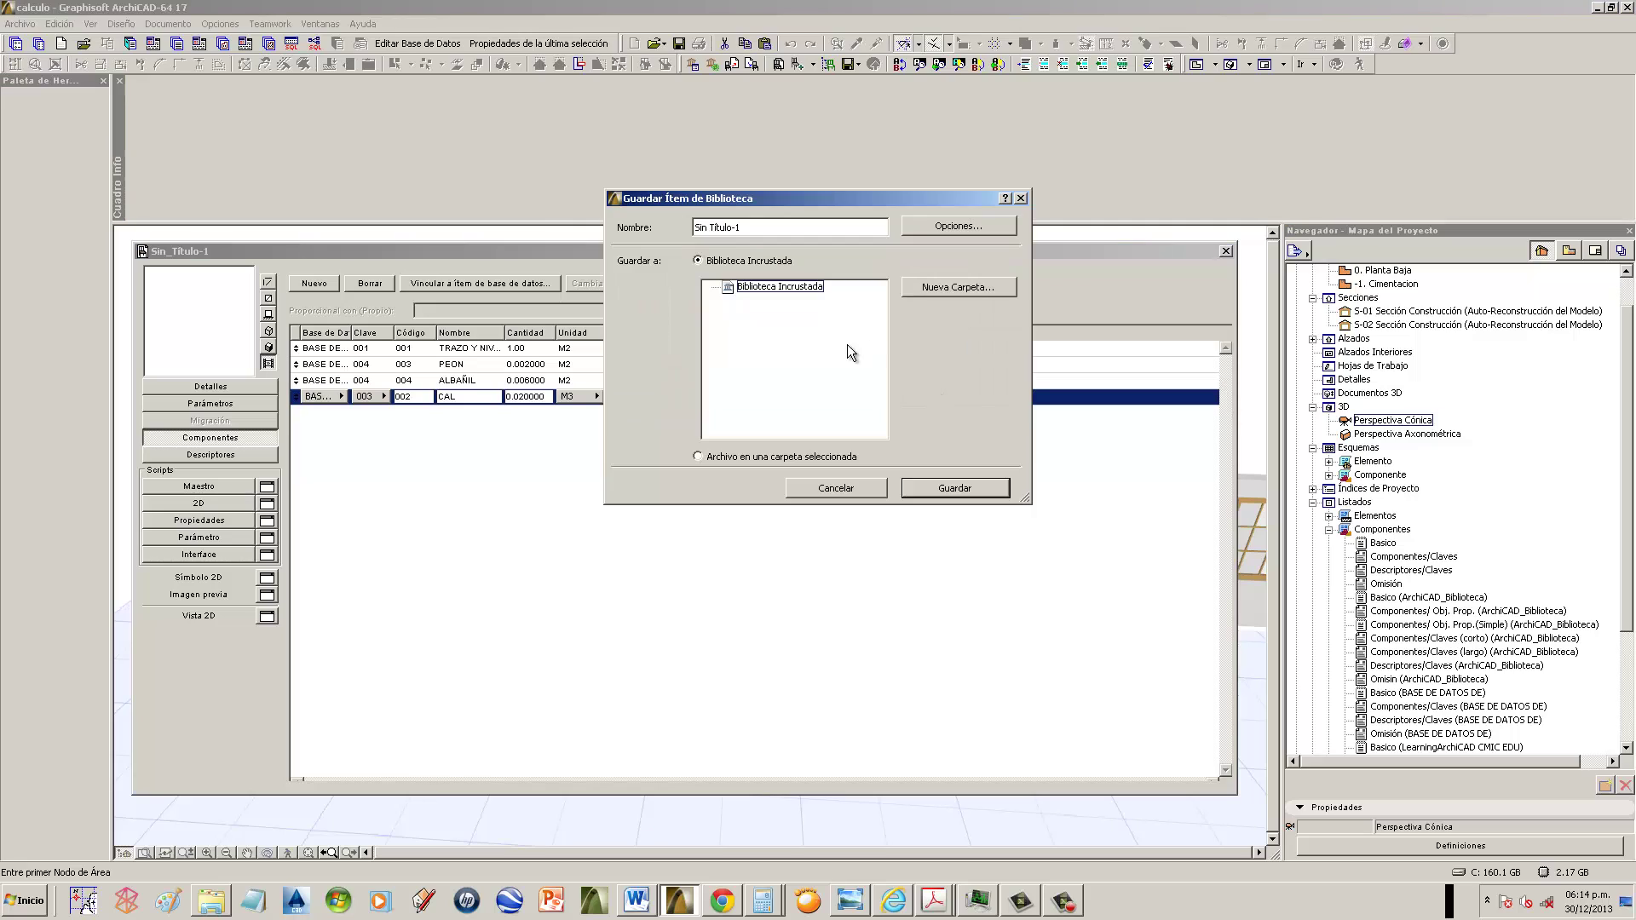
{"action": "key", "text": "ctrl+a"}
{"action": "type", "text": "TRAZO"}
{"action": "left_click", "coordinate": [768, 287]}
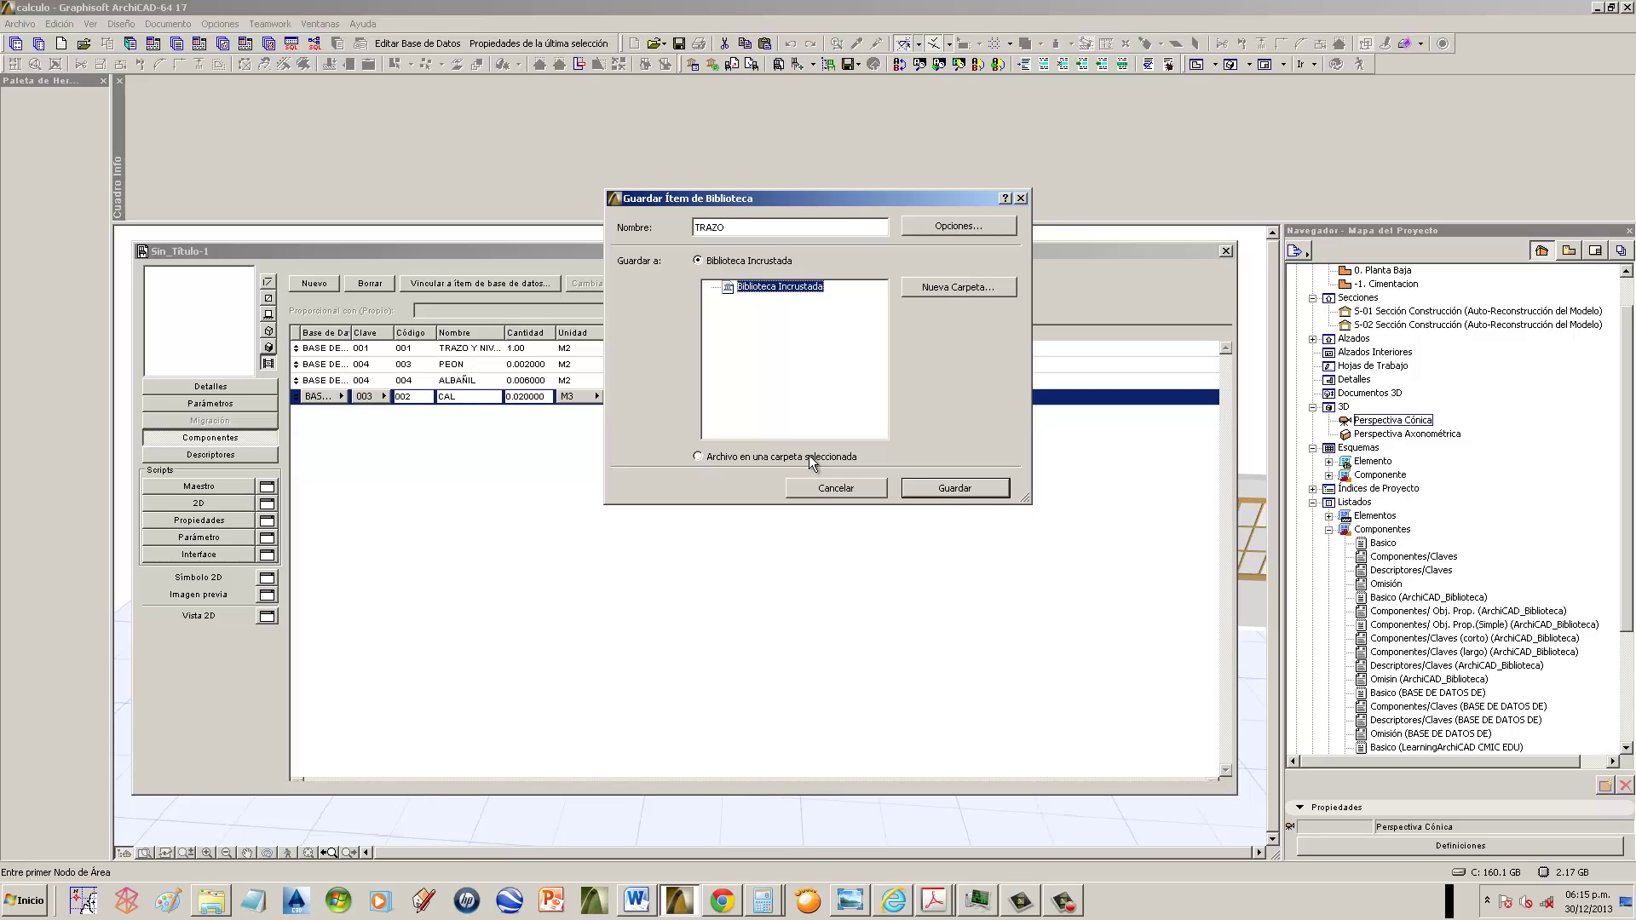
{"action": "left_click", "coordinate": [951, 489]}
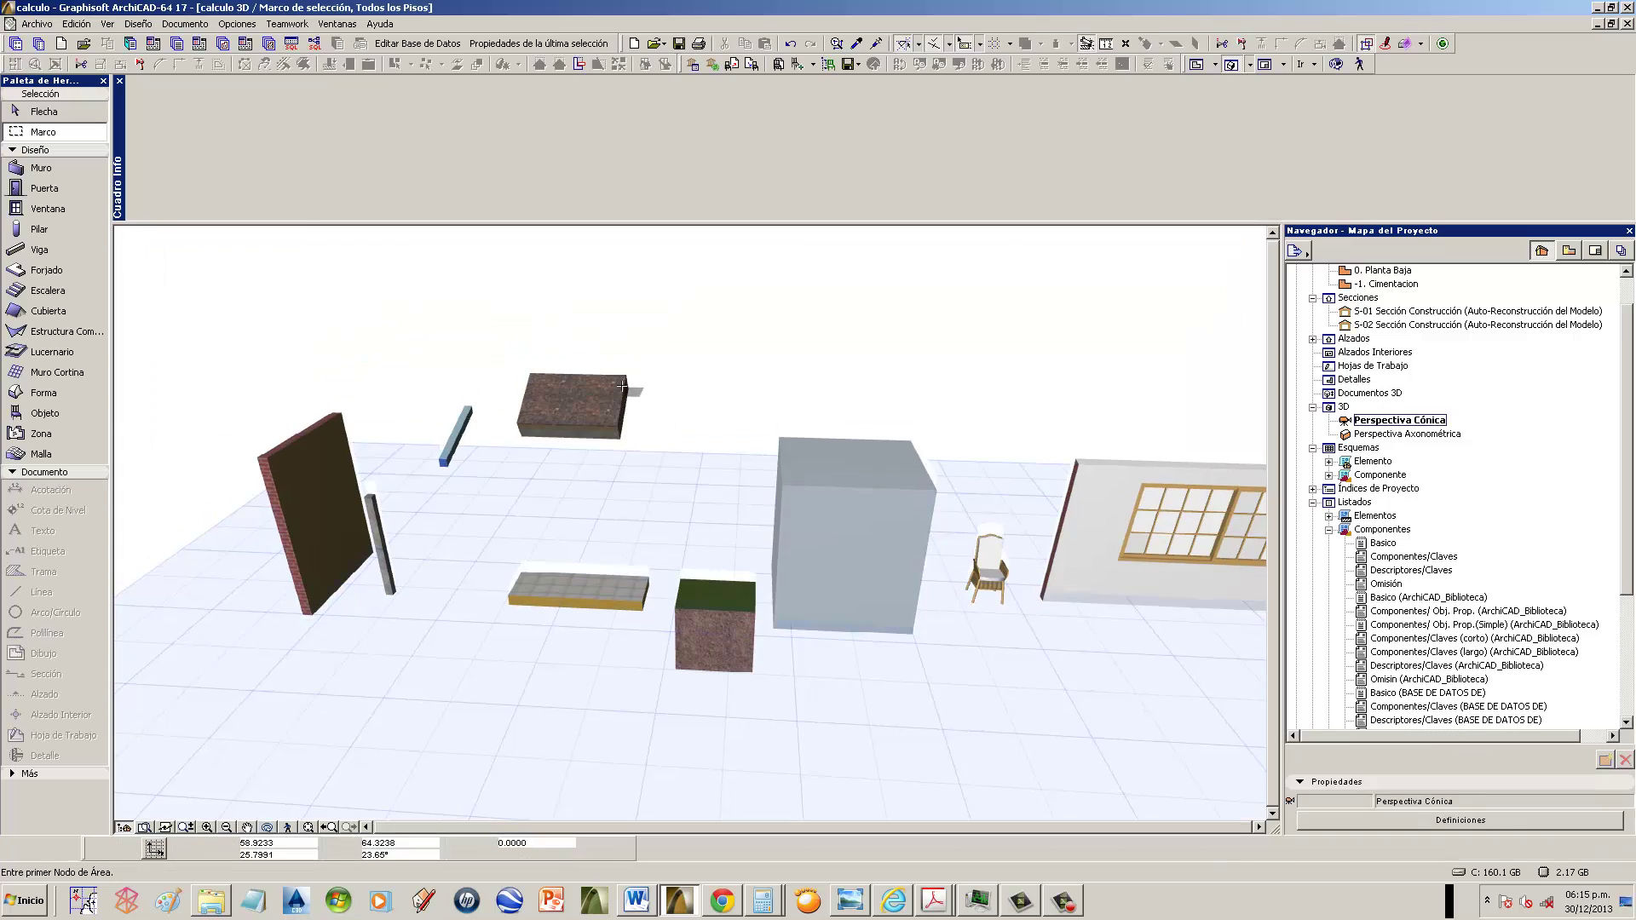
- Create a unit named JOR with 6 decimals in the BASE DE DATOS DE database and close the database editor
{"action": "left_click", "coordinate": [65, 110]}
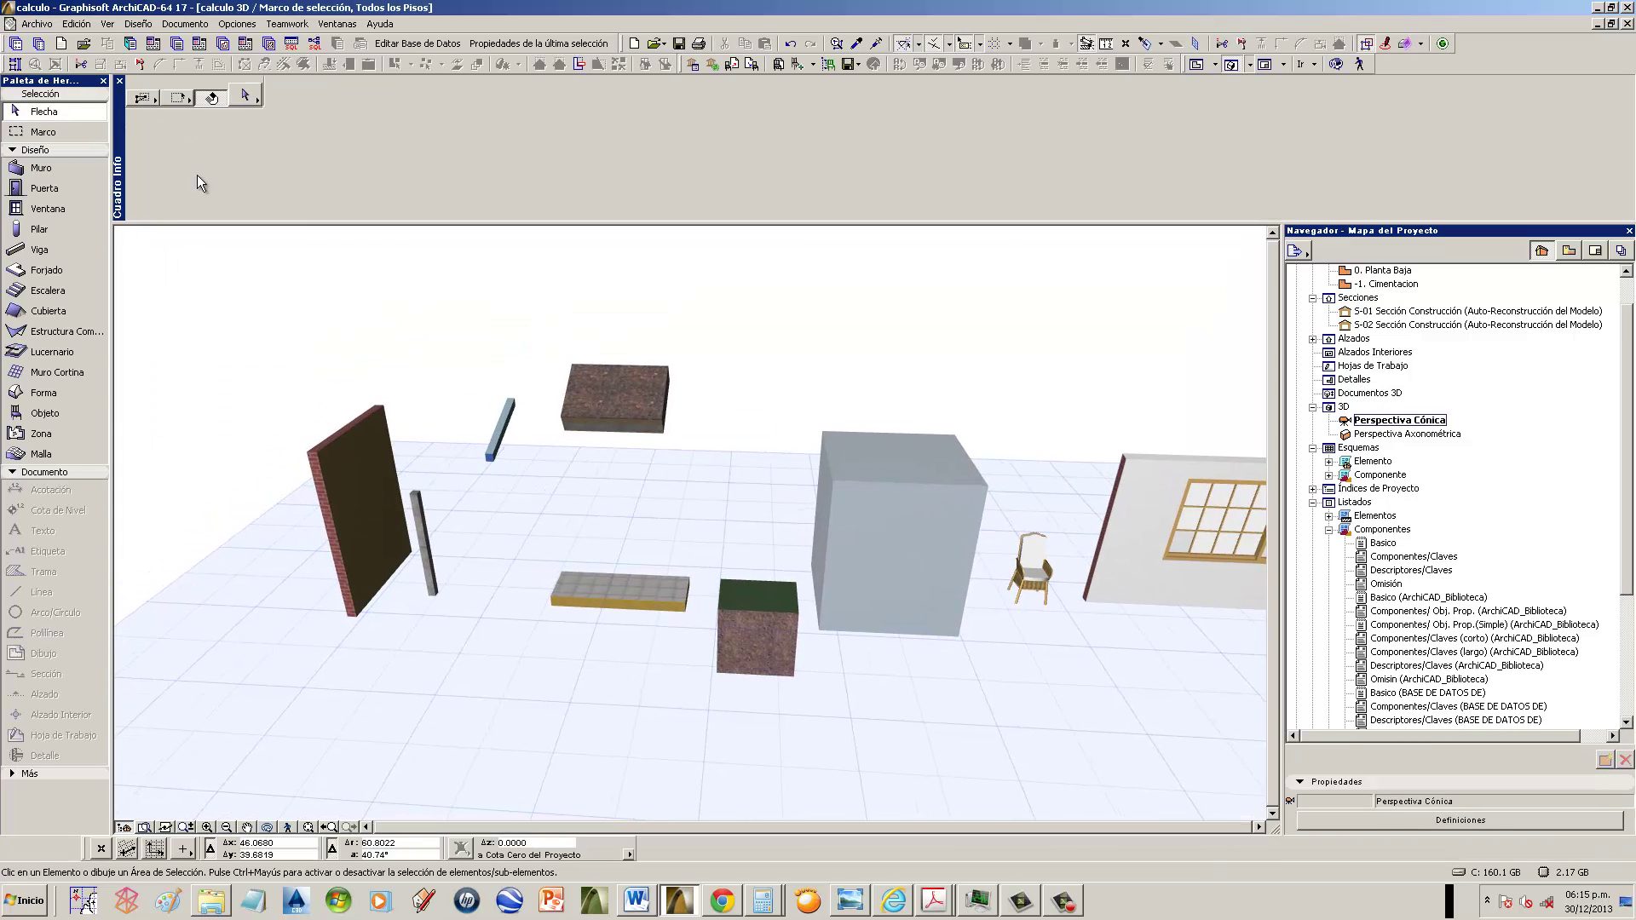
{"action": "left_click", "coordinate": [40, 44]}
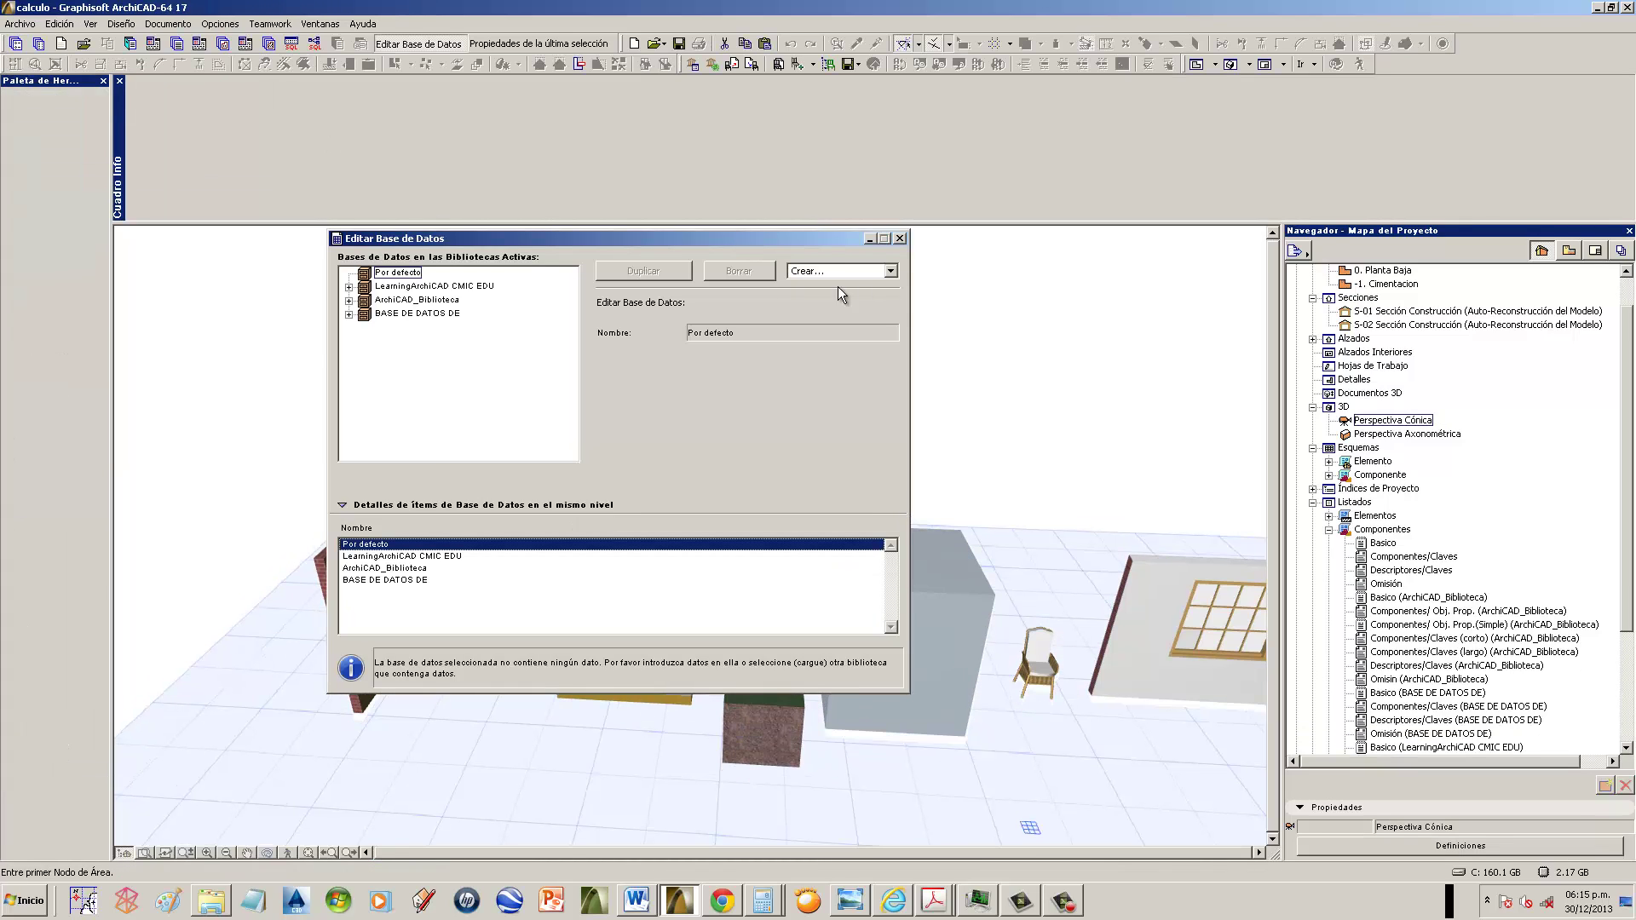
{"action": "left_click", "coordinate": [348, 313]}
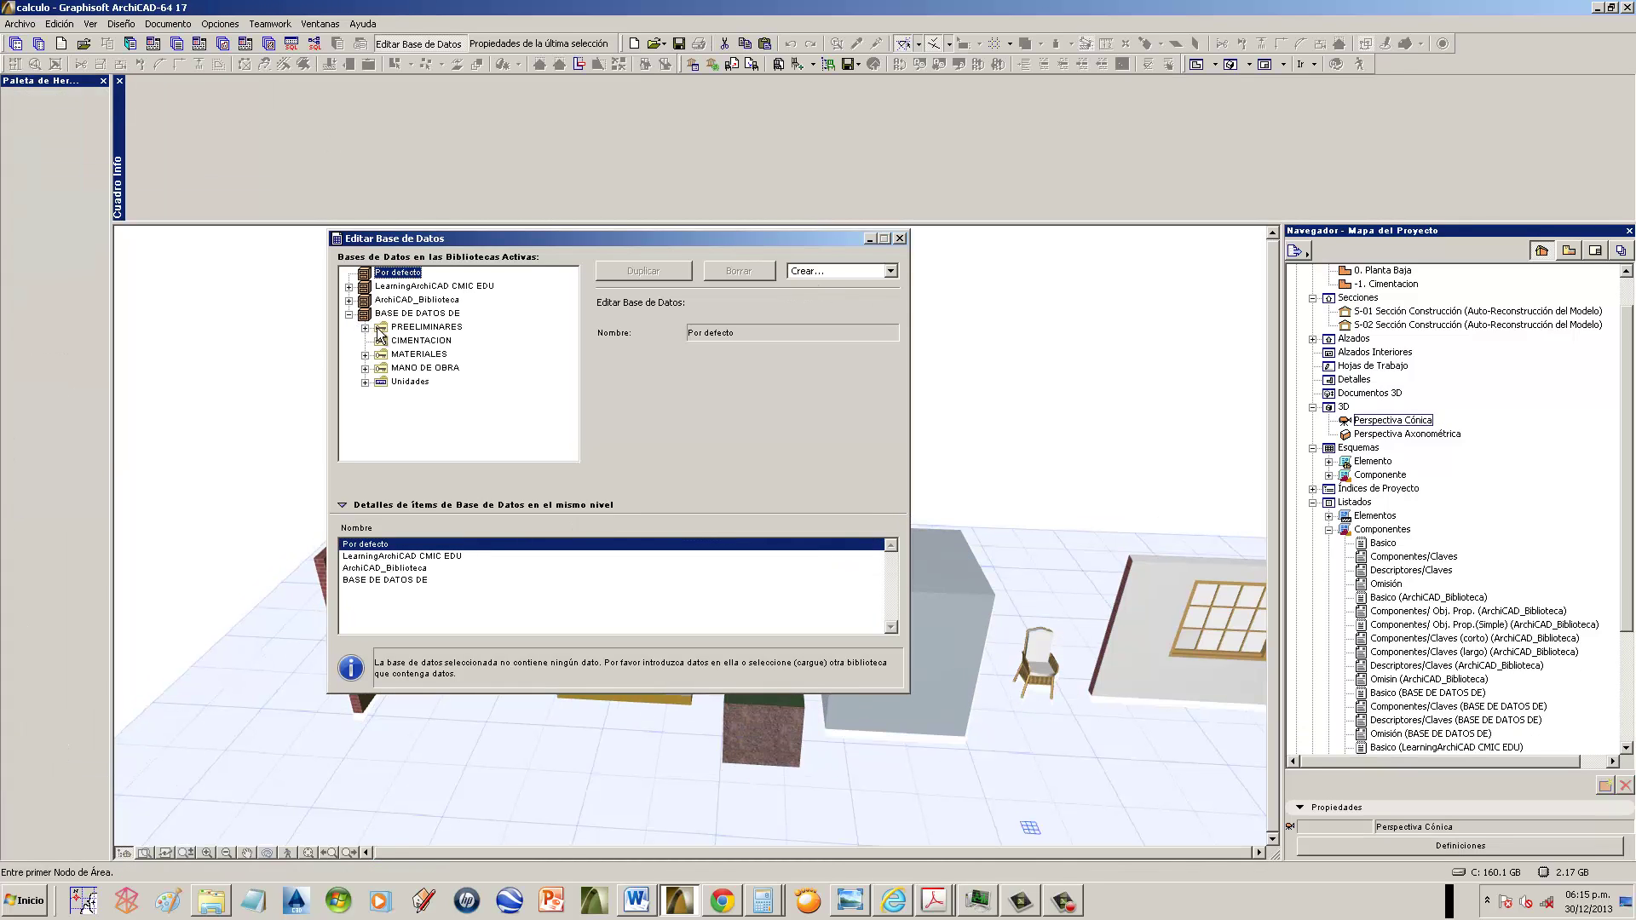
{"action": "left_click", "coordinate": [365, 384]}
{"action": "left_click", "coordinate": [410, 381]}
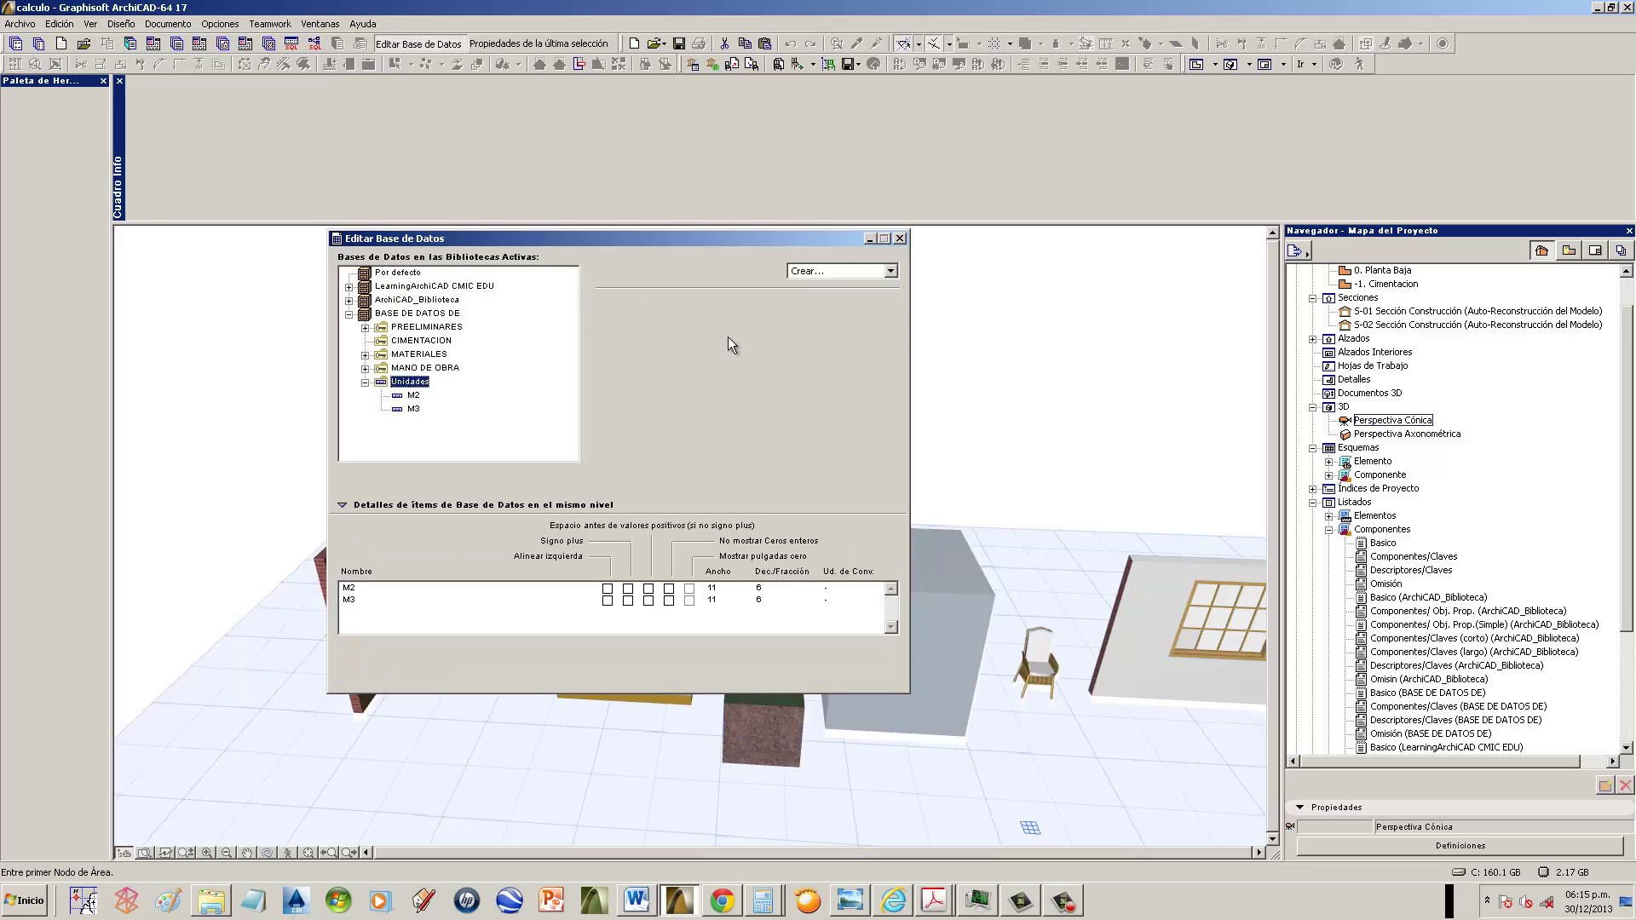
{"action": "left_click", "coordinate": [886, 273]}
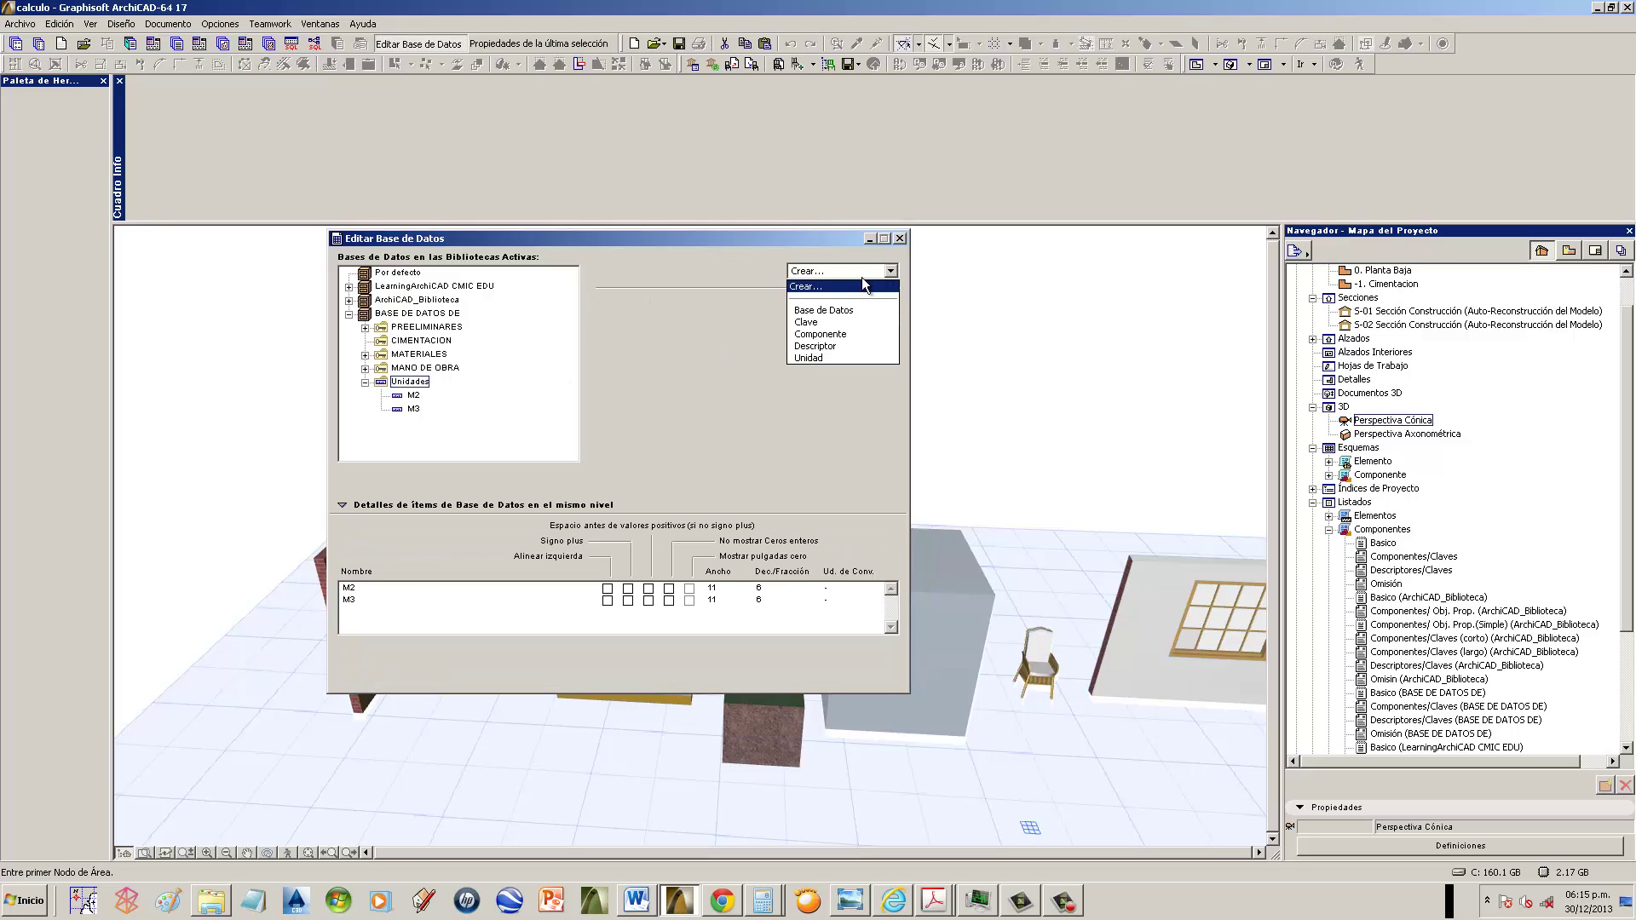
{"action": "left_click", "coordinate": [820, 359]}
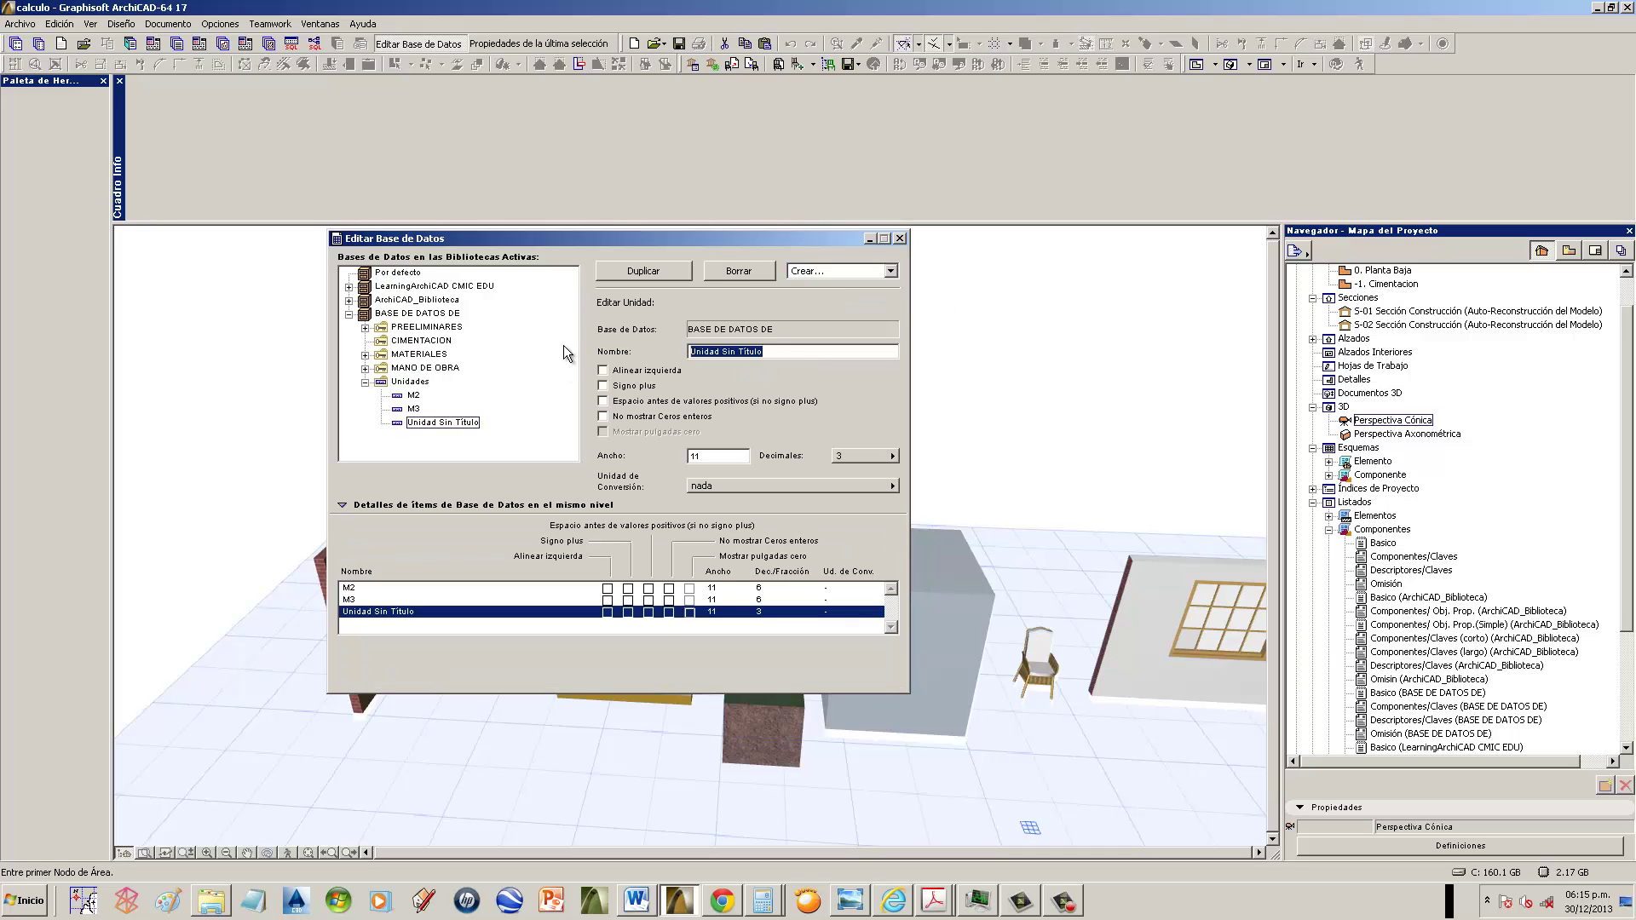
{"action": "type", "text": "jOR"}
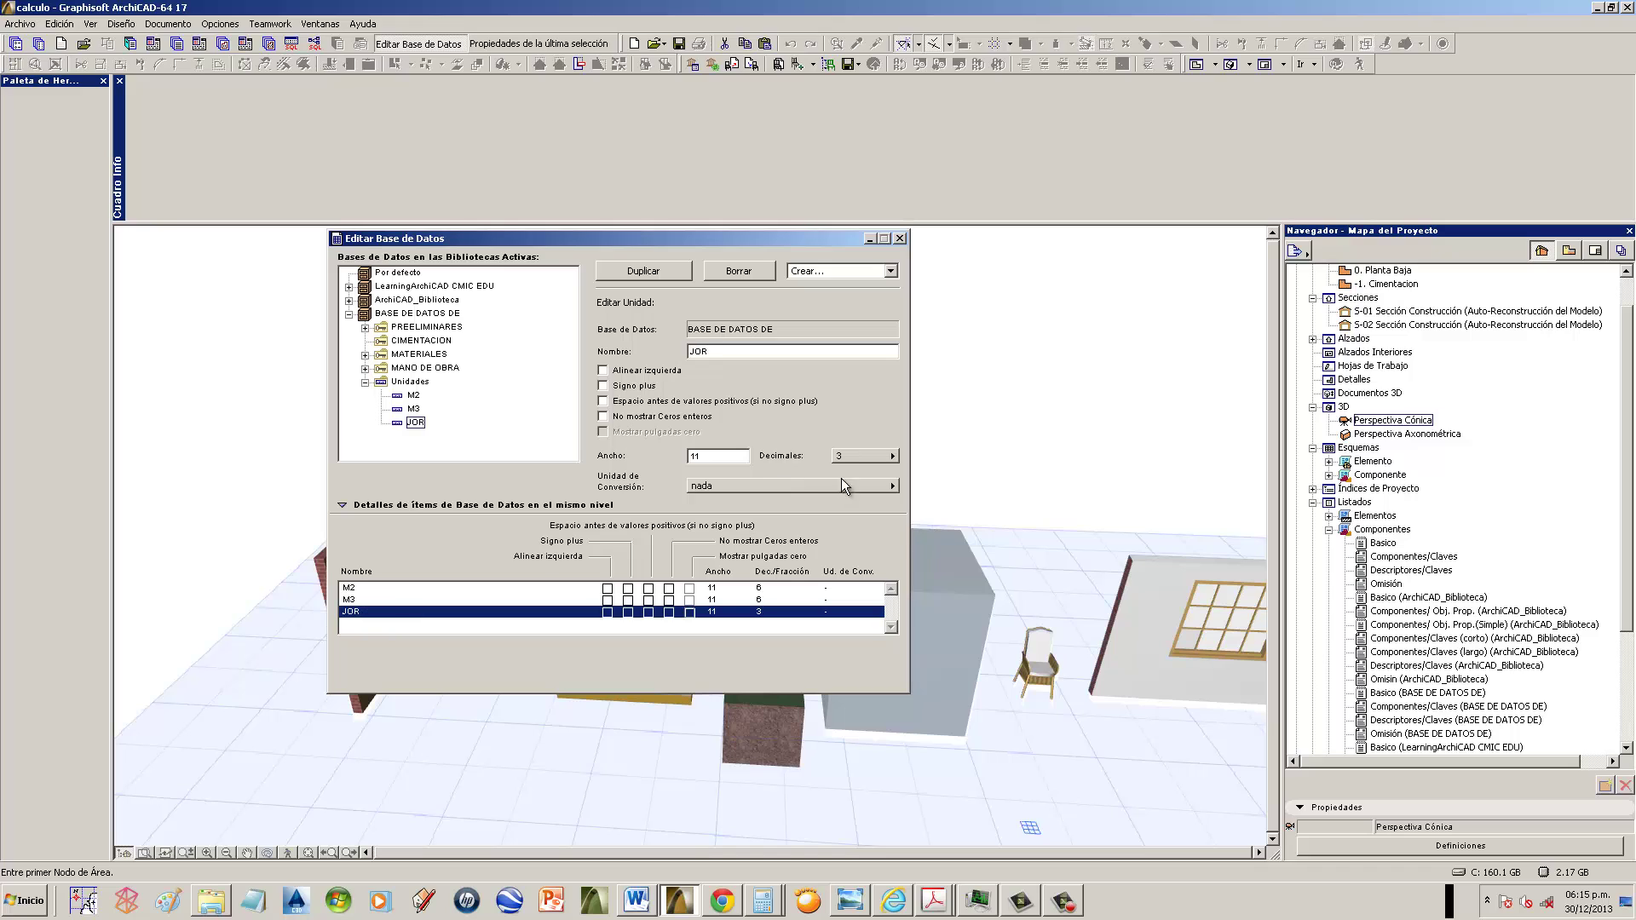
{"action": "left_click", "coordinate": [871, 454]}
{"action": "left_click", "coordinate": [919, 538]}
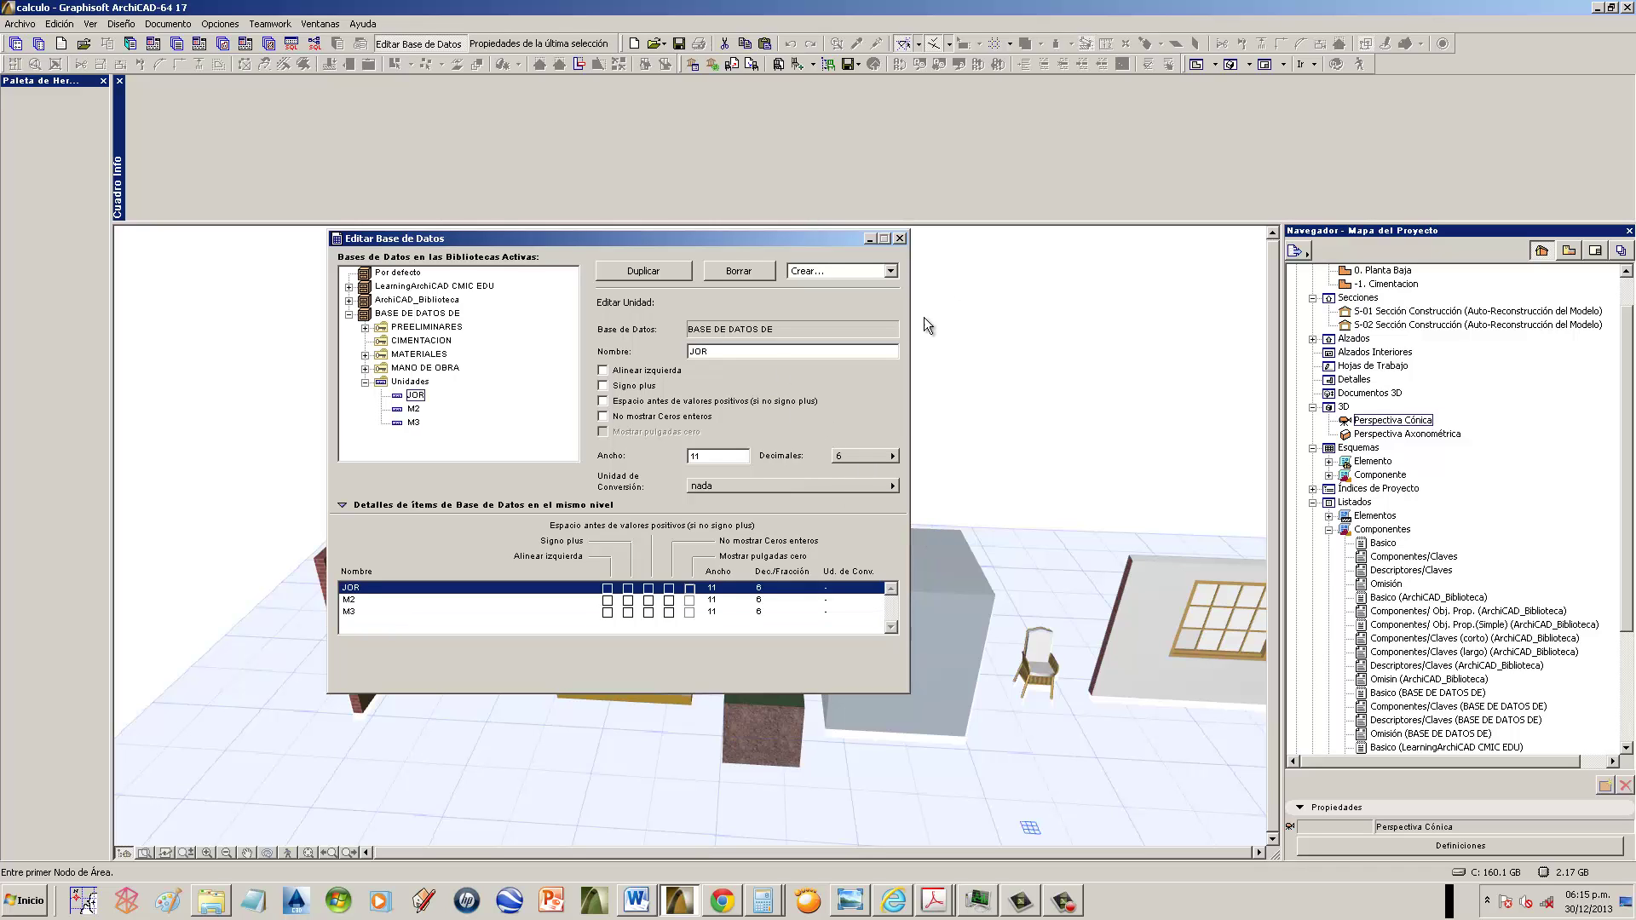
{"action": "left_click", "coordinate": [902, 240]}
{"action": "left_click", "coordinate": [904, 348]}
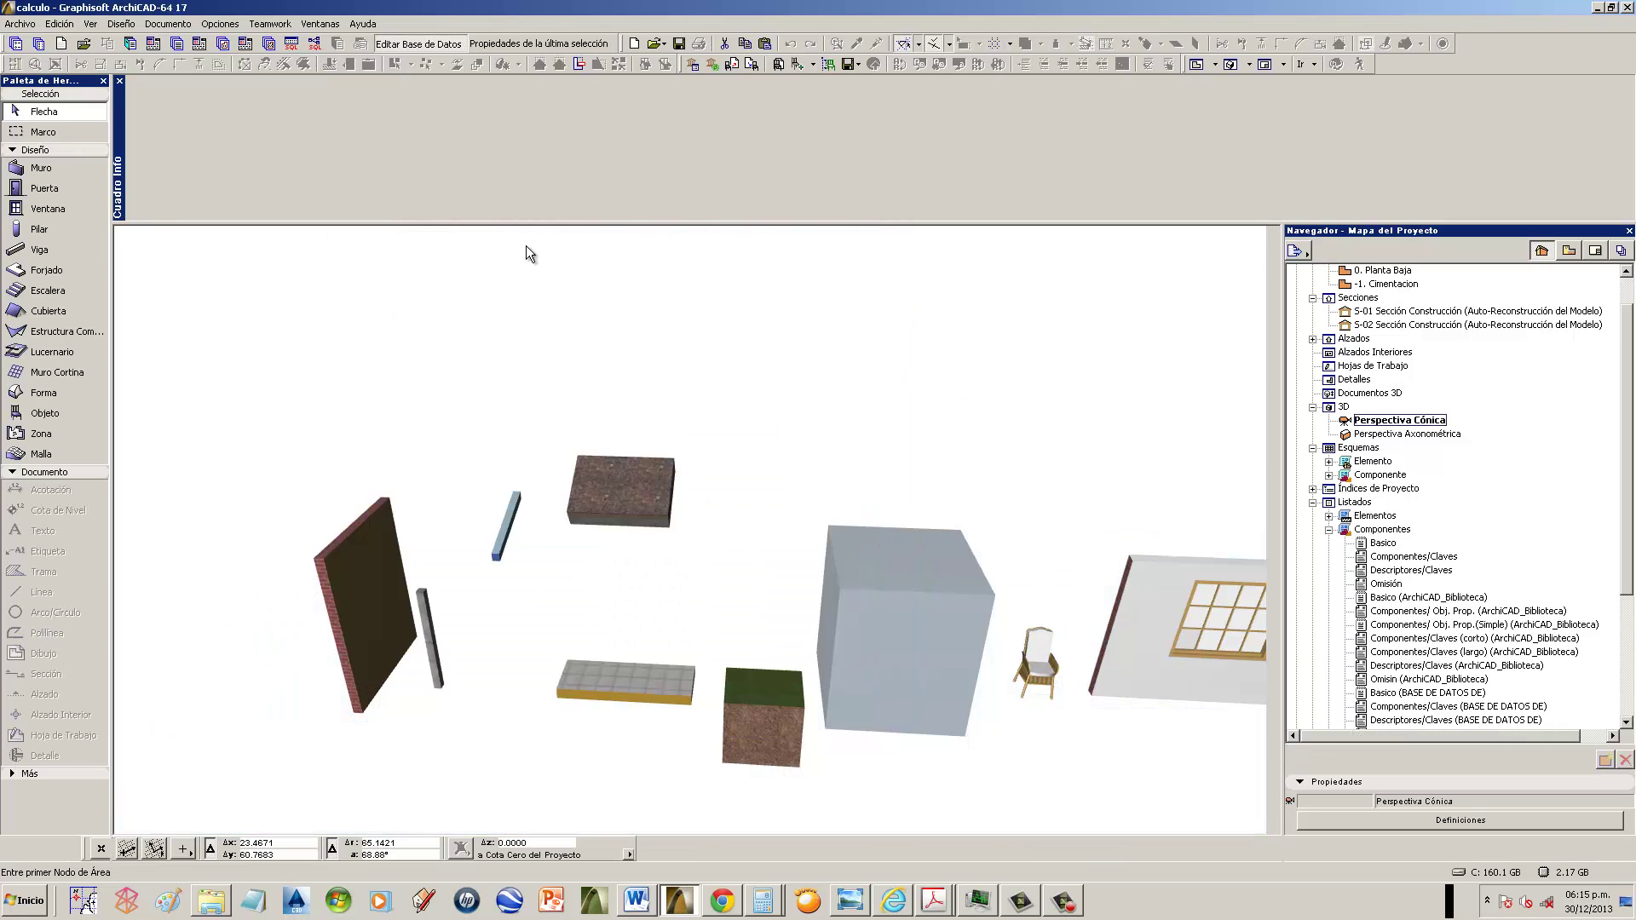
- Open TRAZO.gsm from the embedded library, check its descriptor and show its component list
{"action": "left_click", "coordinate": [83, 44]}
{"action": "left_click", "coordinate": [706, 264]}
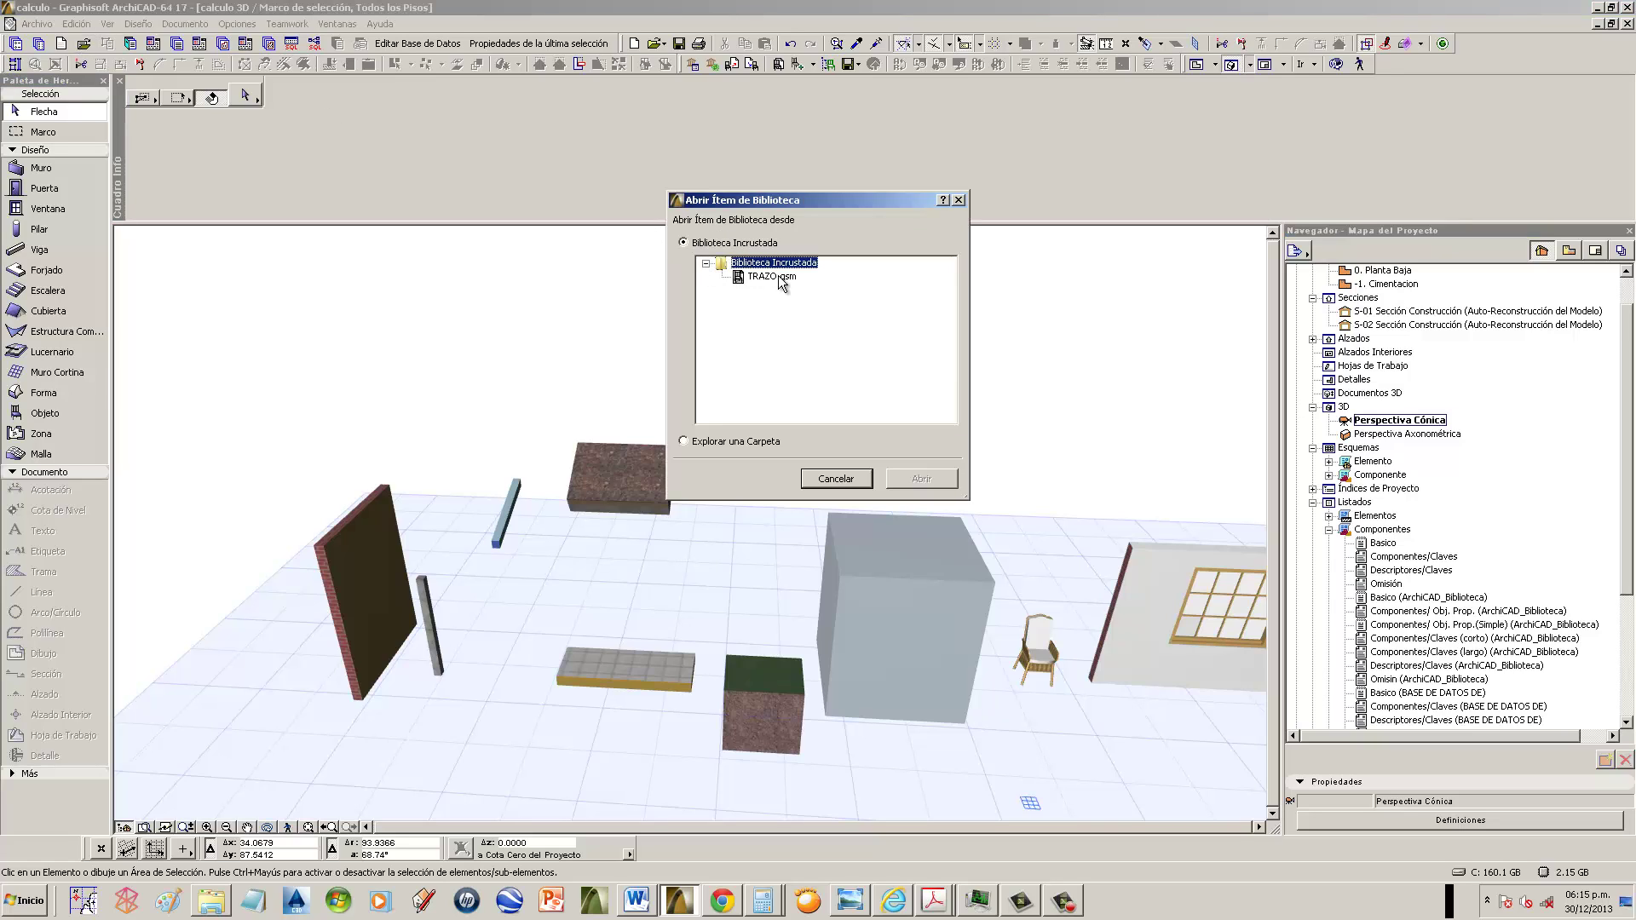
{"action": "left_click", "coordinate": [769, 281]}
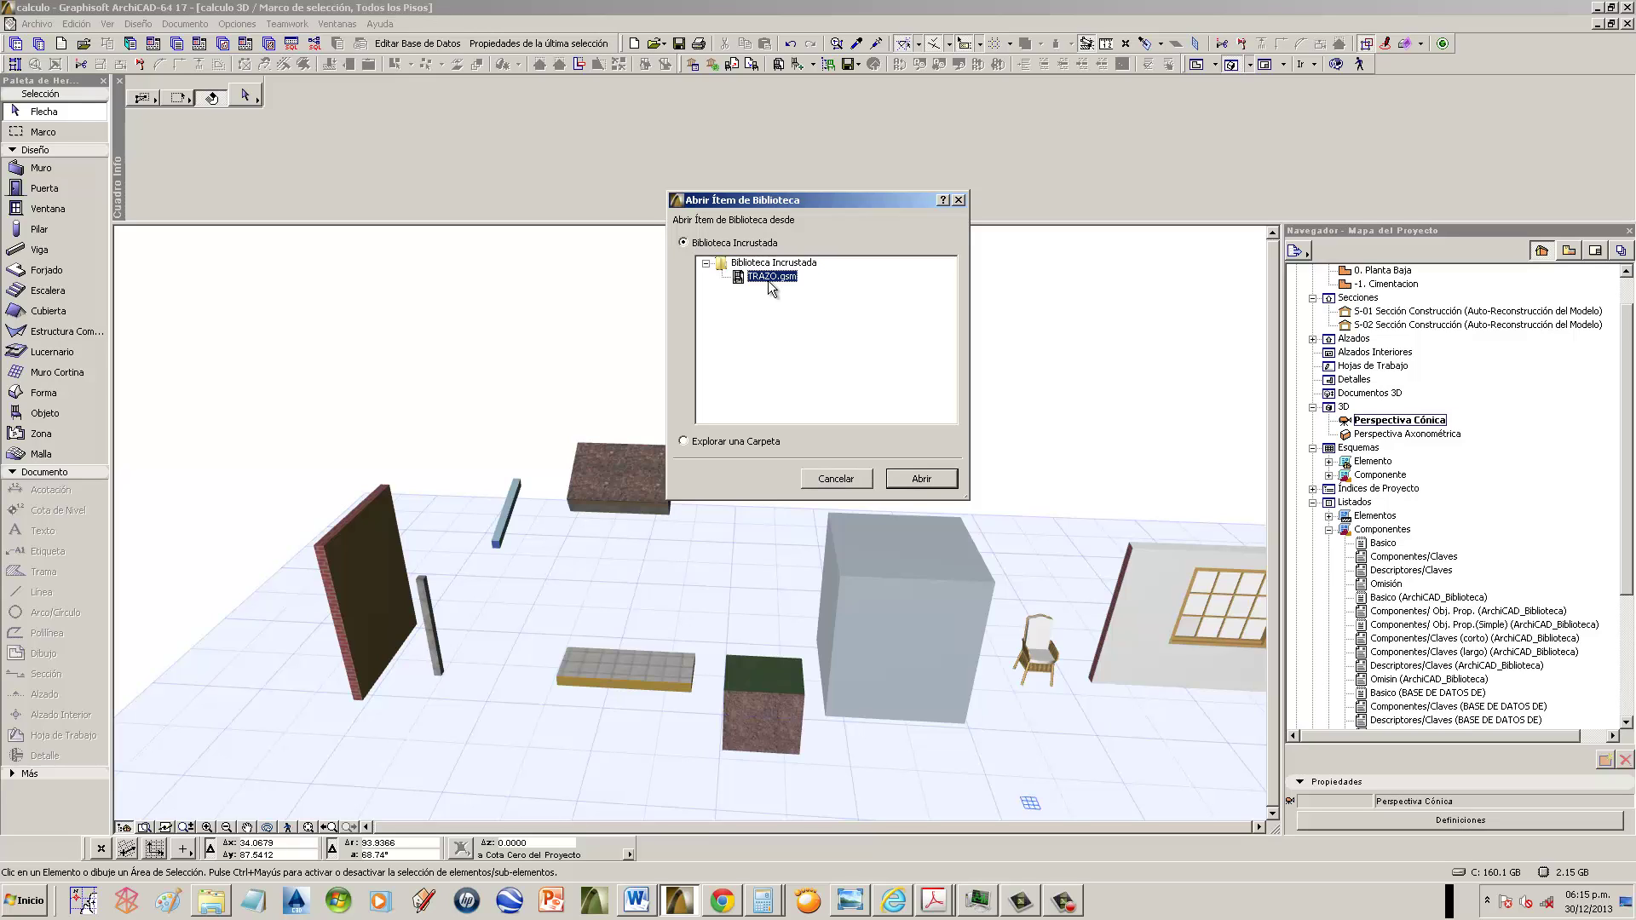
{"action": "left_click", "coordinate": [917, 479]}
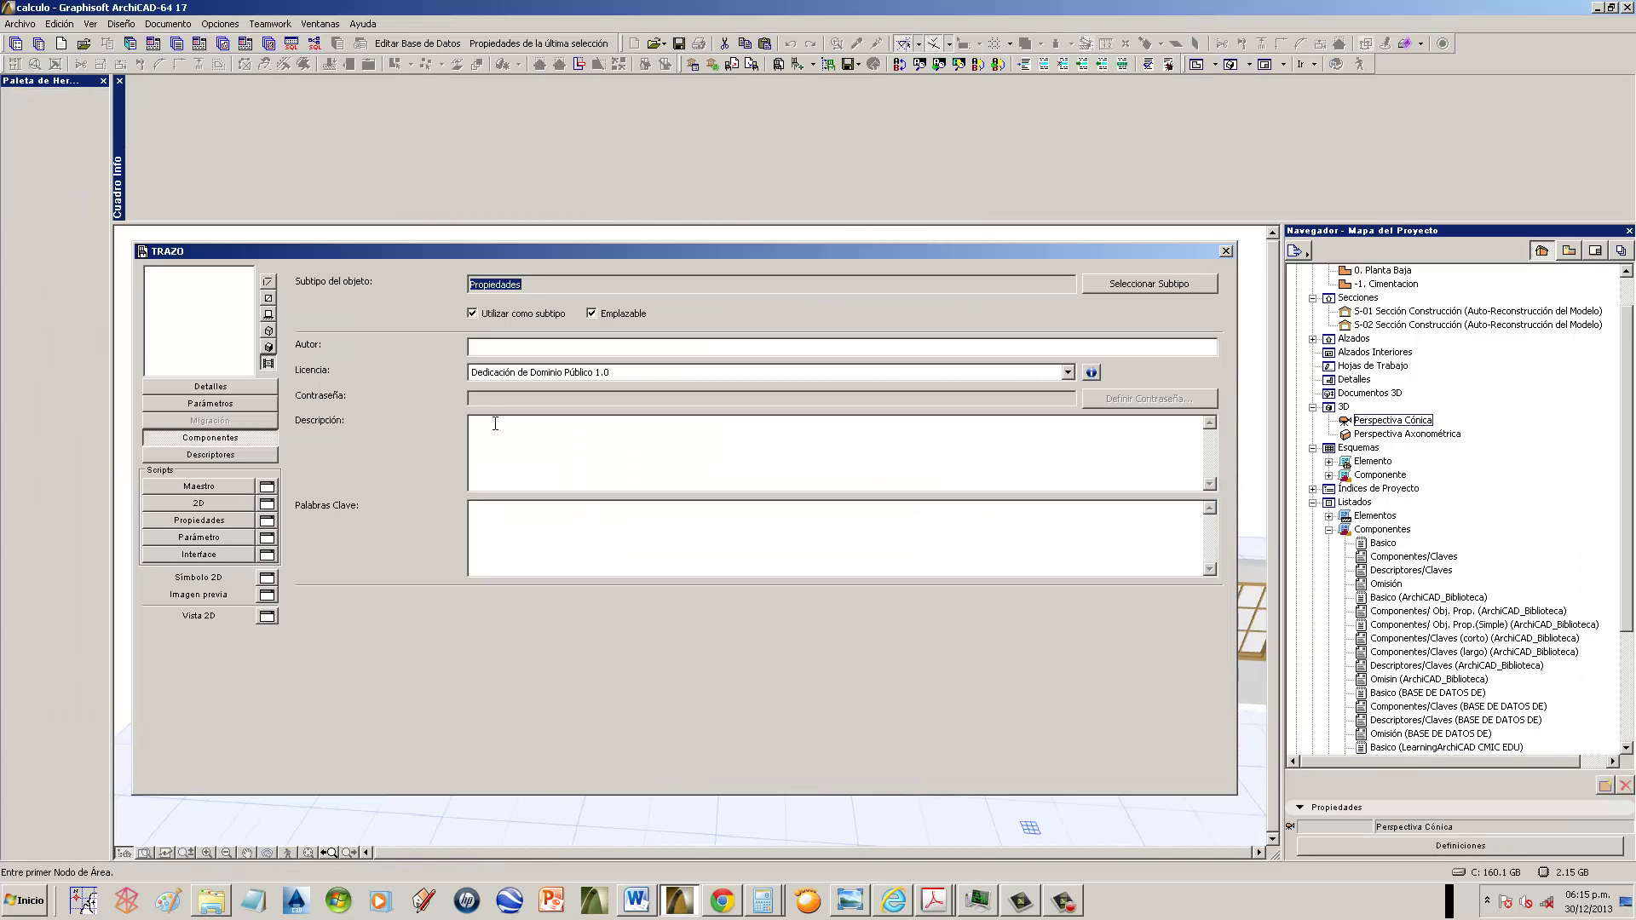
{"action": "left_click", "coordinate": [245, 441]}
{"action": "left_click", "coordinate": [233, 455]}
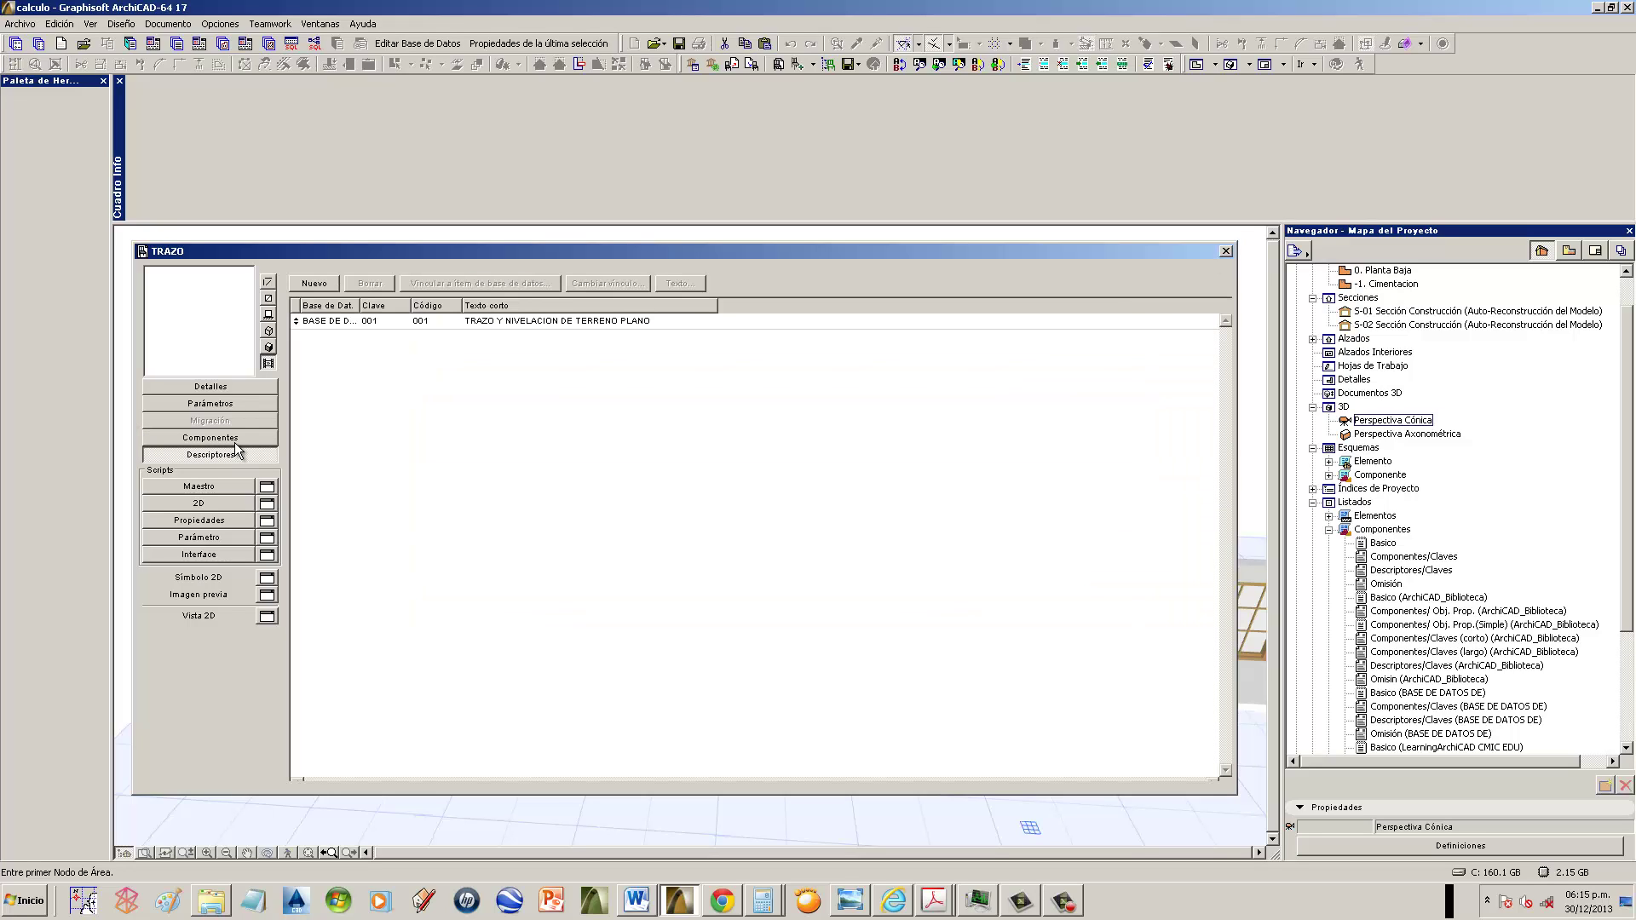
{"action": "left_click", "coordinate": [233, 438]}
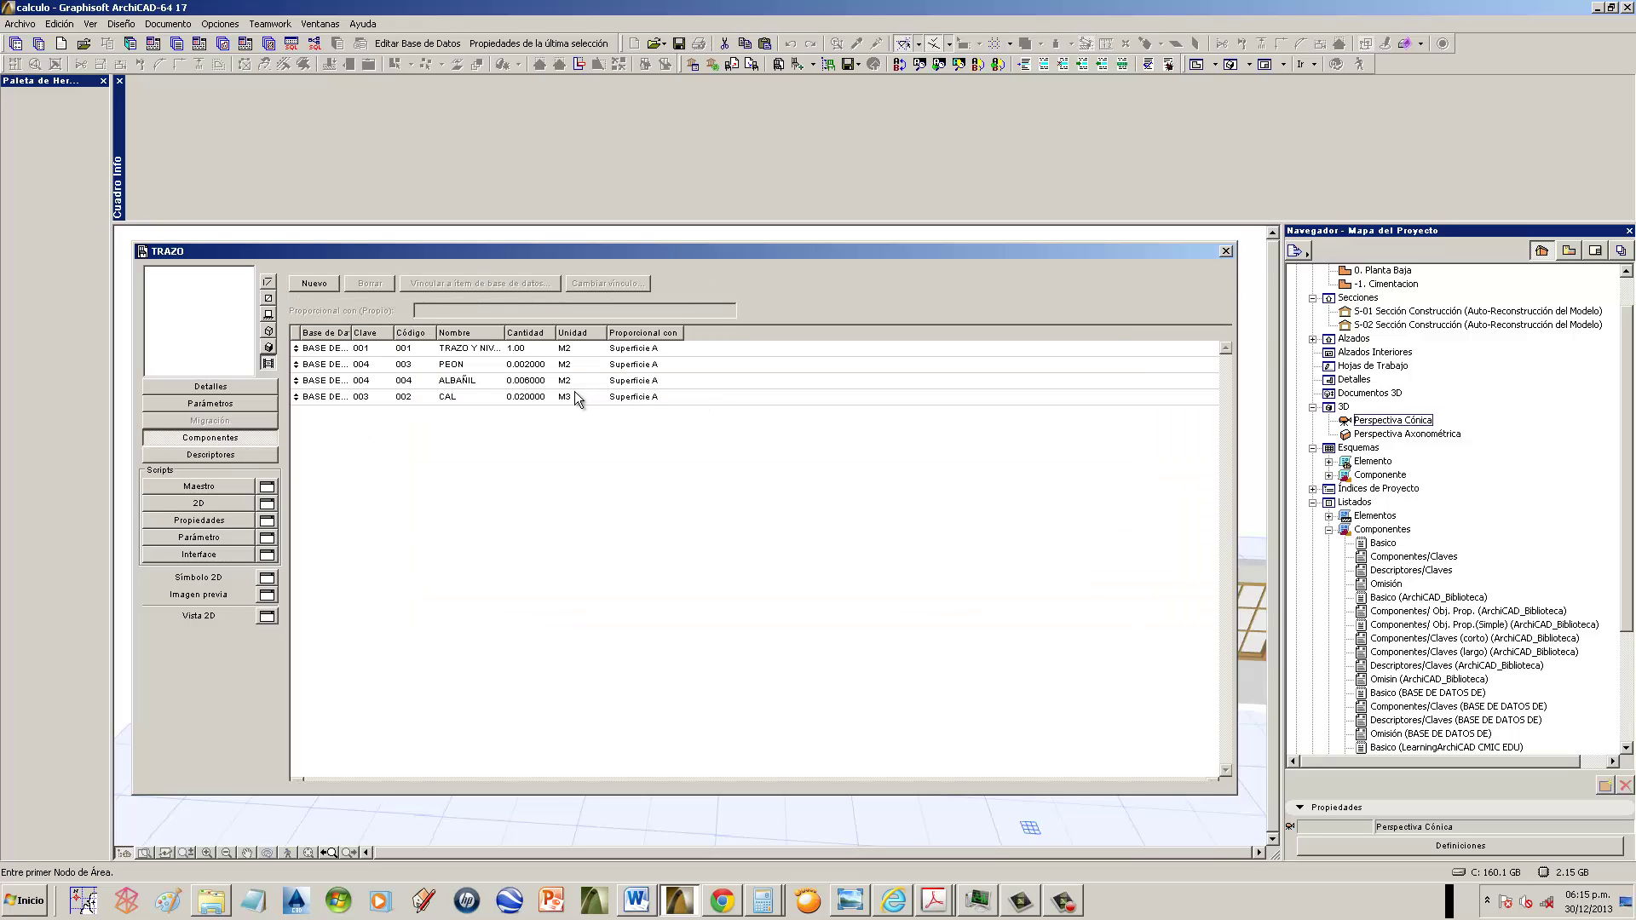
- Change the unit of the PEON and ALBAÑIL component rows to JOR
{"action": "left_click", "coordinate": [576, 363]}
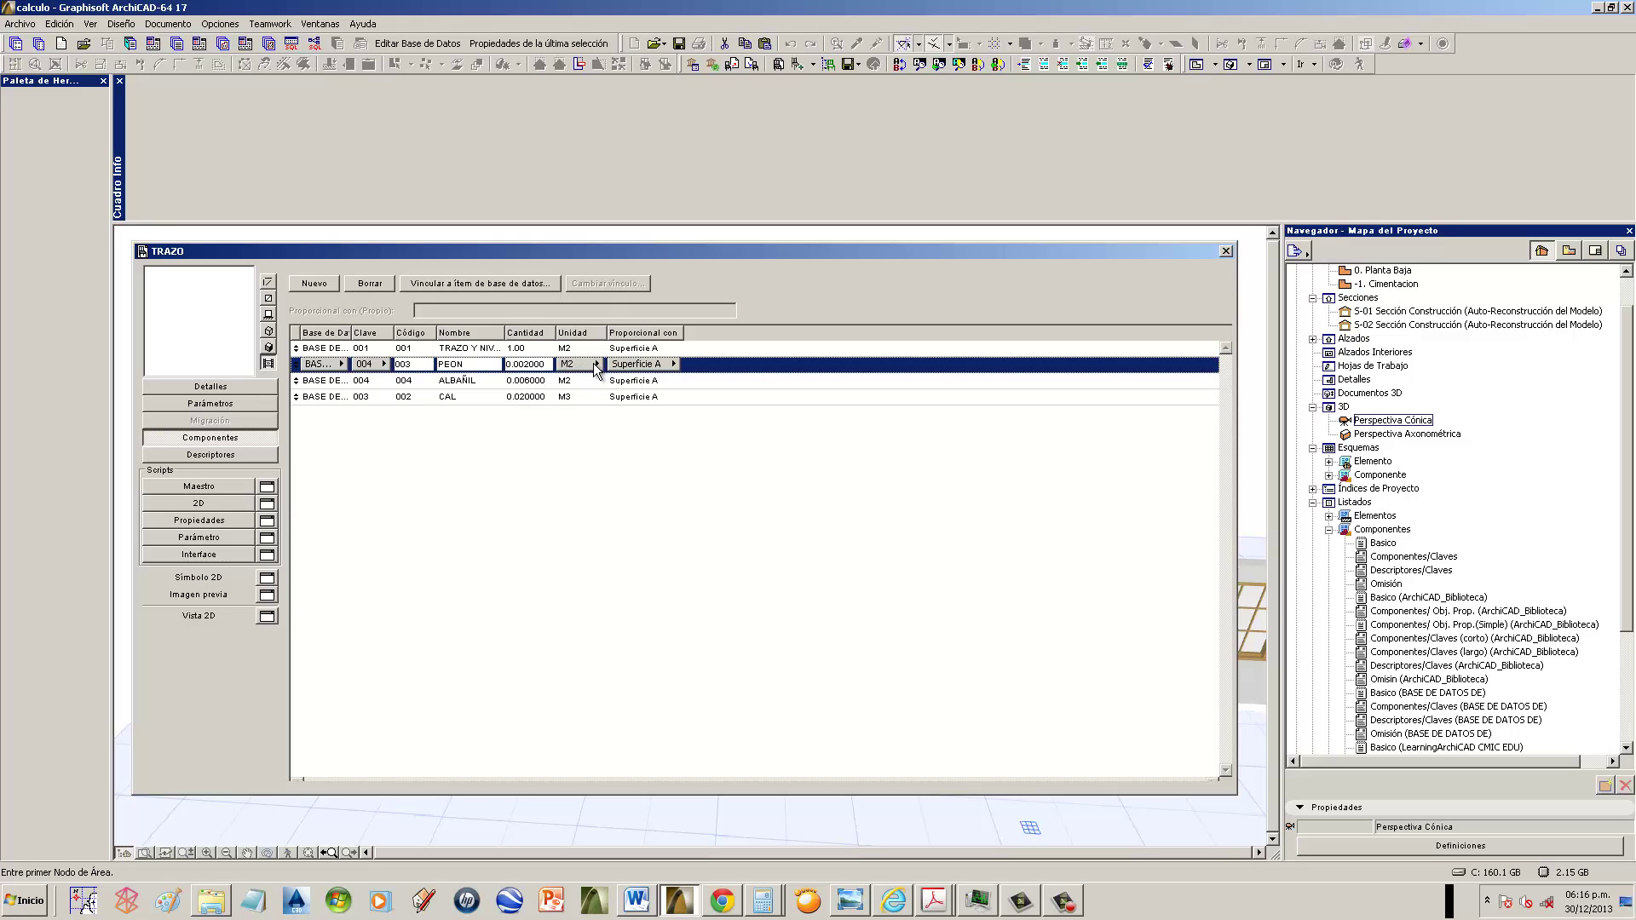
{"action": "left_click", "coordinate": [595, 364]}
{"action": "left_click", "coordinate": [632, 368]}
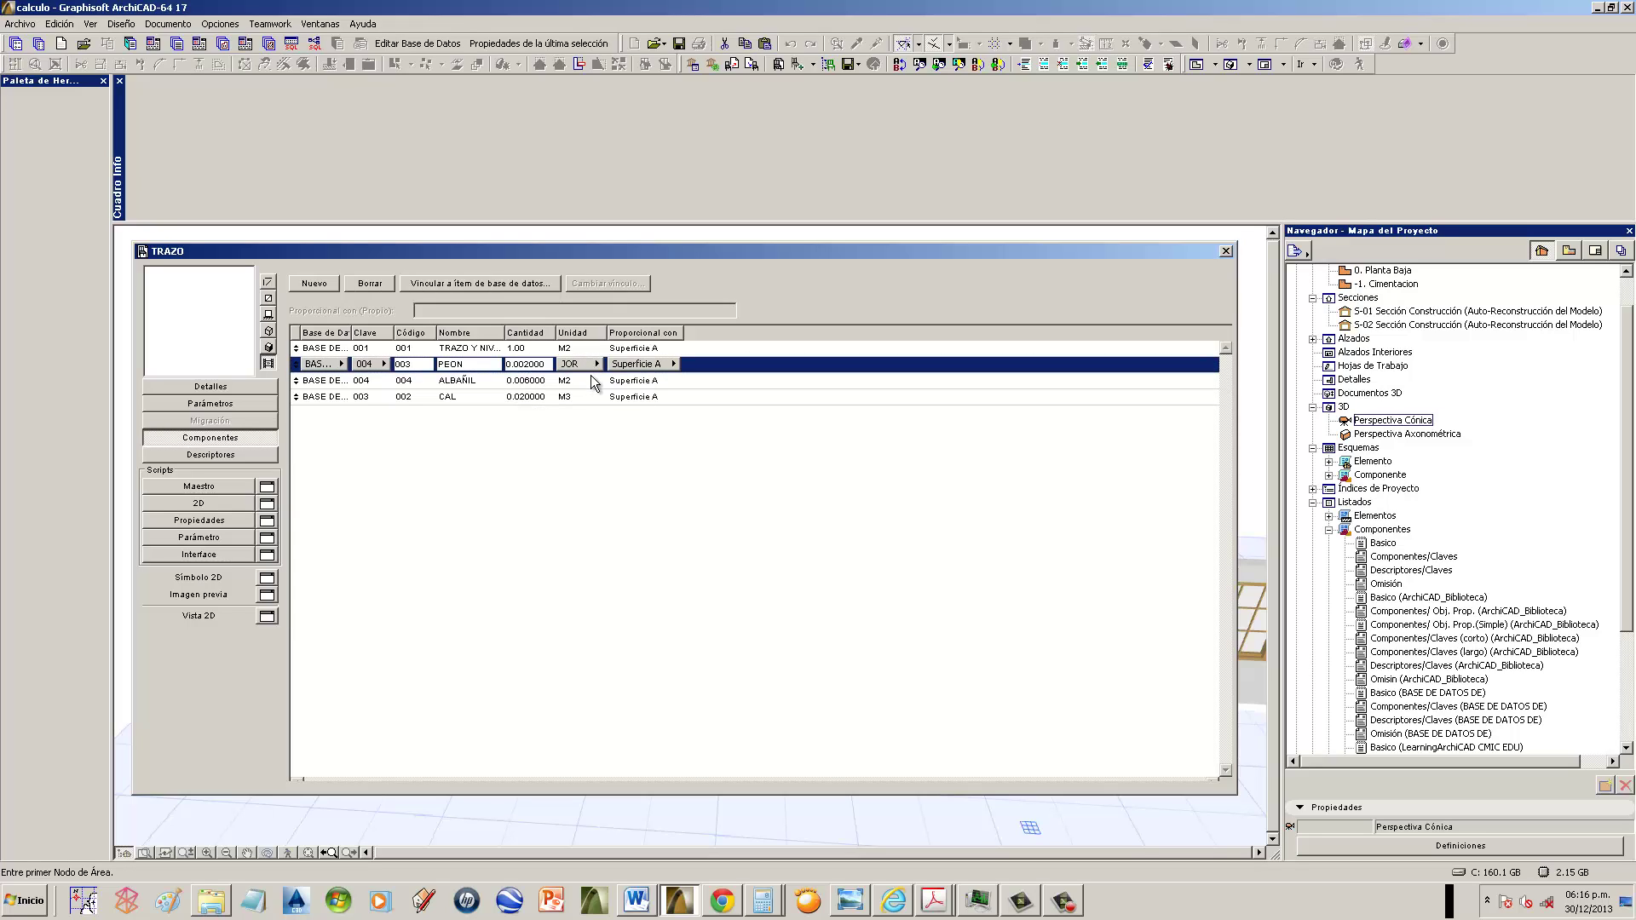
{"action": "left_click", "coordinate": [580, 380]}
{"action": "left_click", "coordinate": [594, 380]}
{"action": "left_click", "coordinate": [632, 385]}
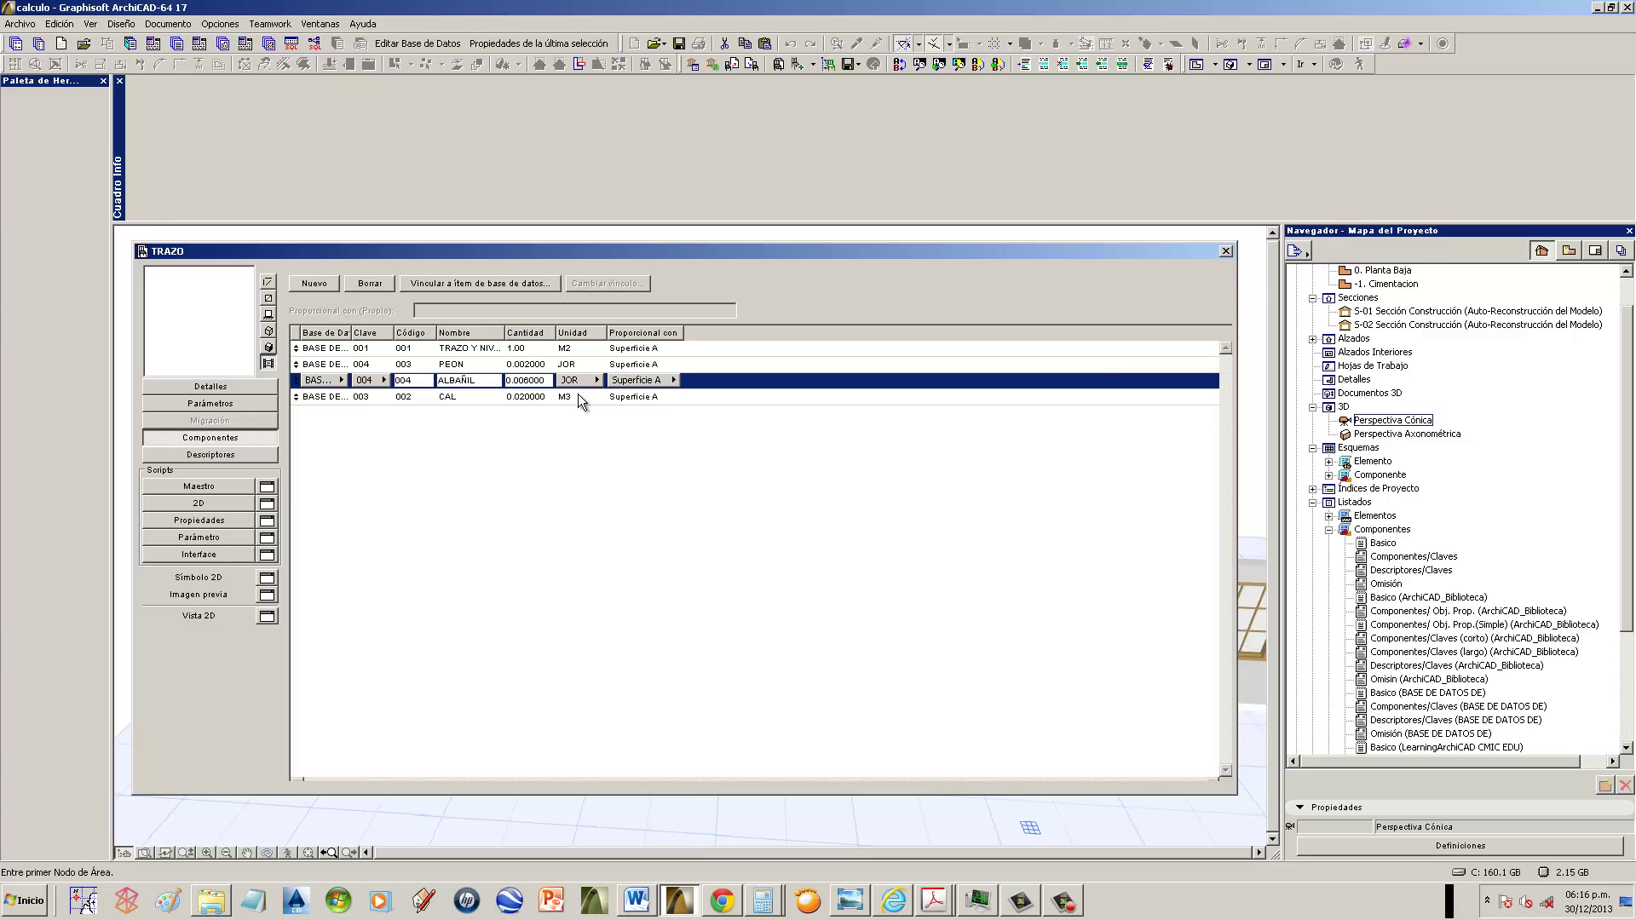
- Close the TRAZO property element and save the changes made to it
{"action": "left_click", "coordinate": [1225, 252]}
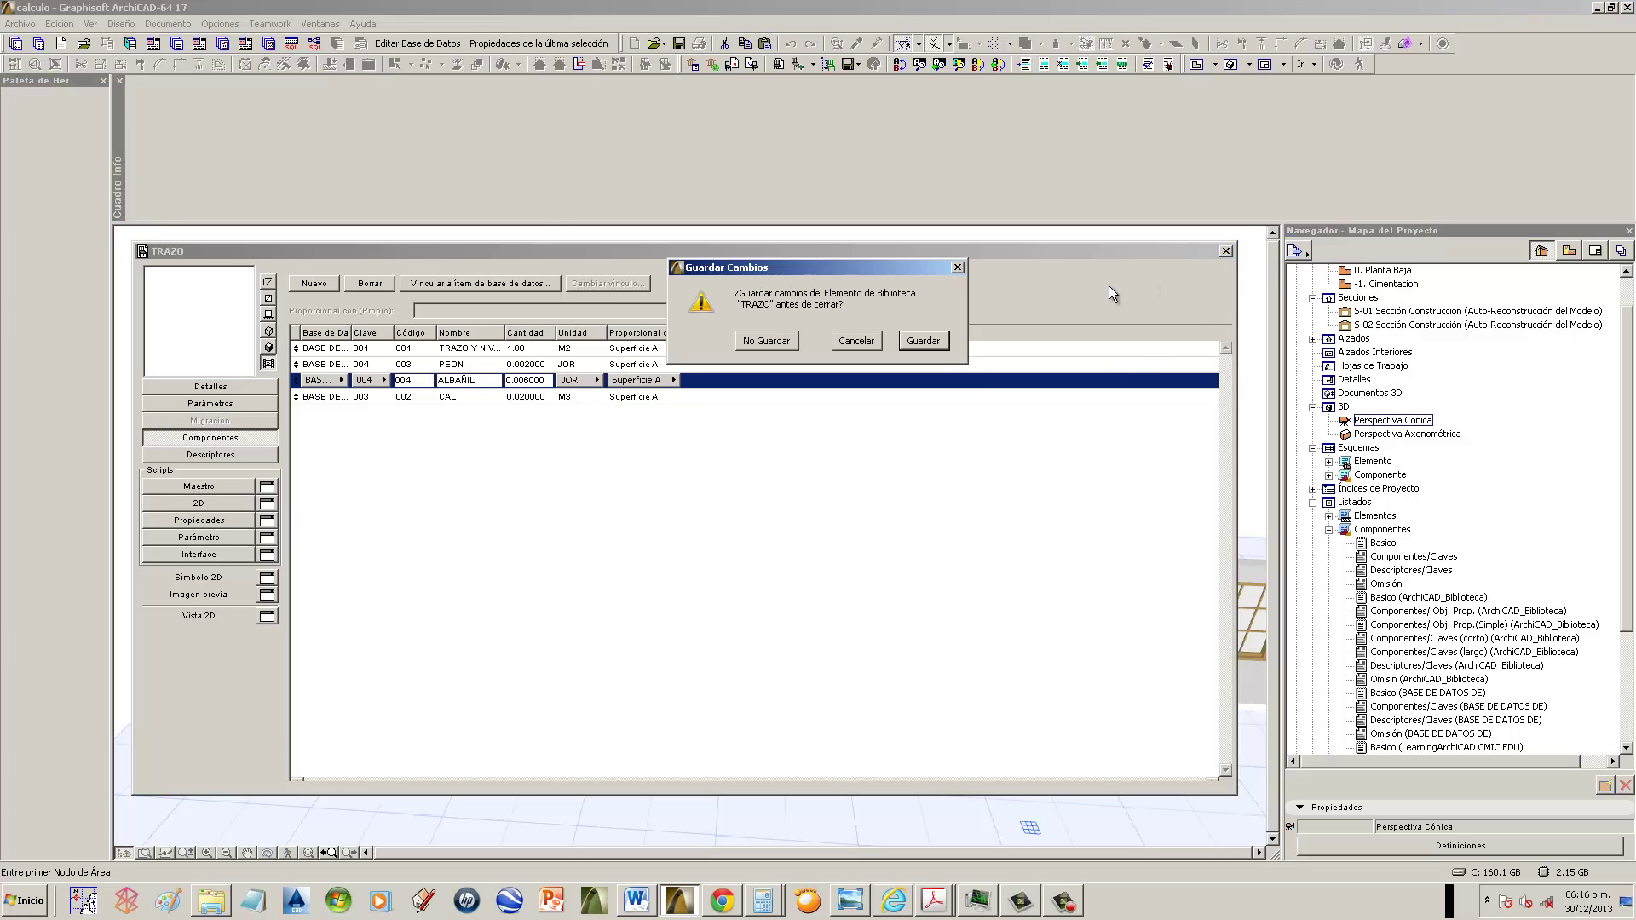
{"action": "left_click", "coordinate": [923, 341]}
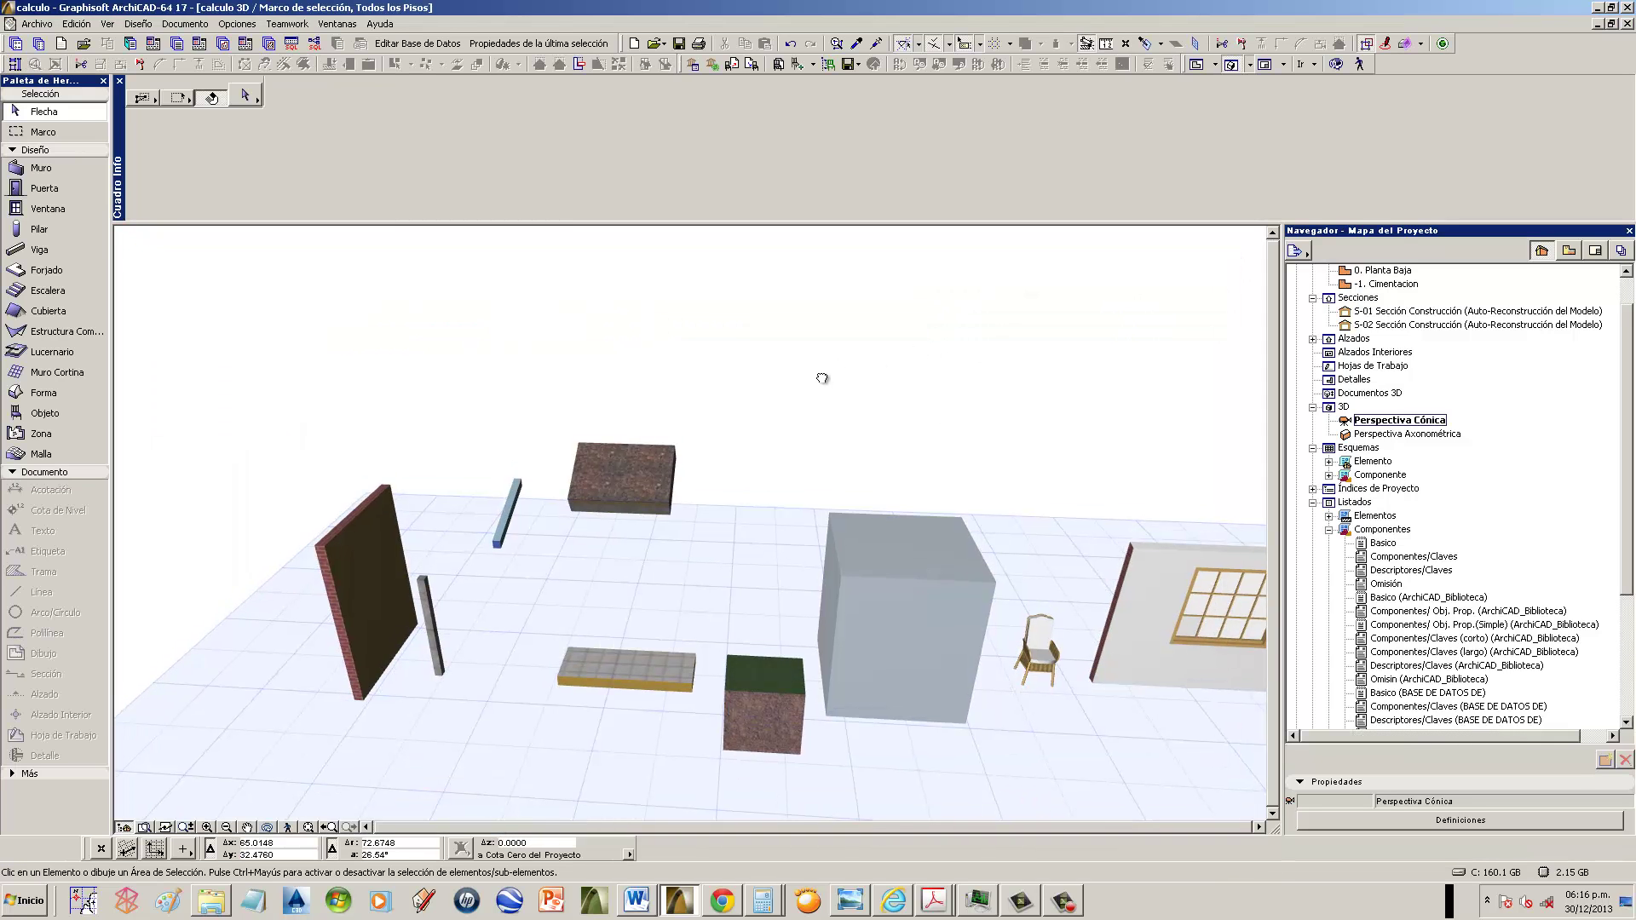
{"action": "middle_click_drag", "start_coordinate": [873, 363], "coordinate": [907, 349]}
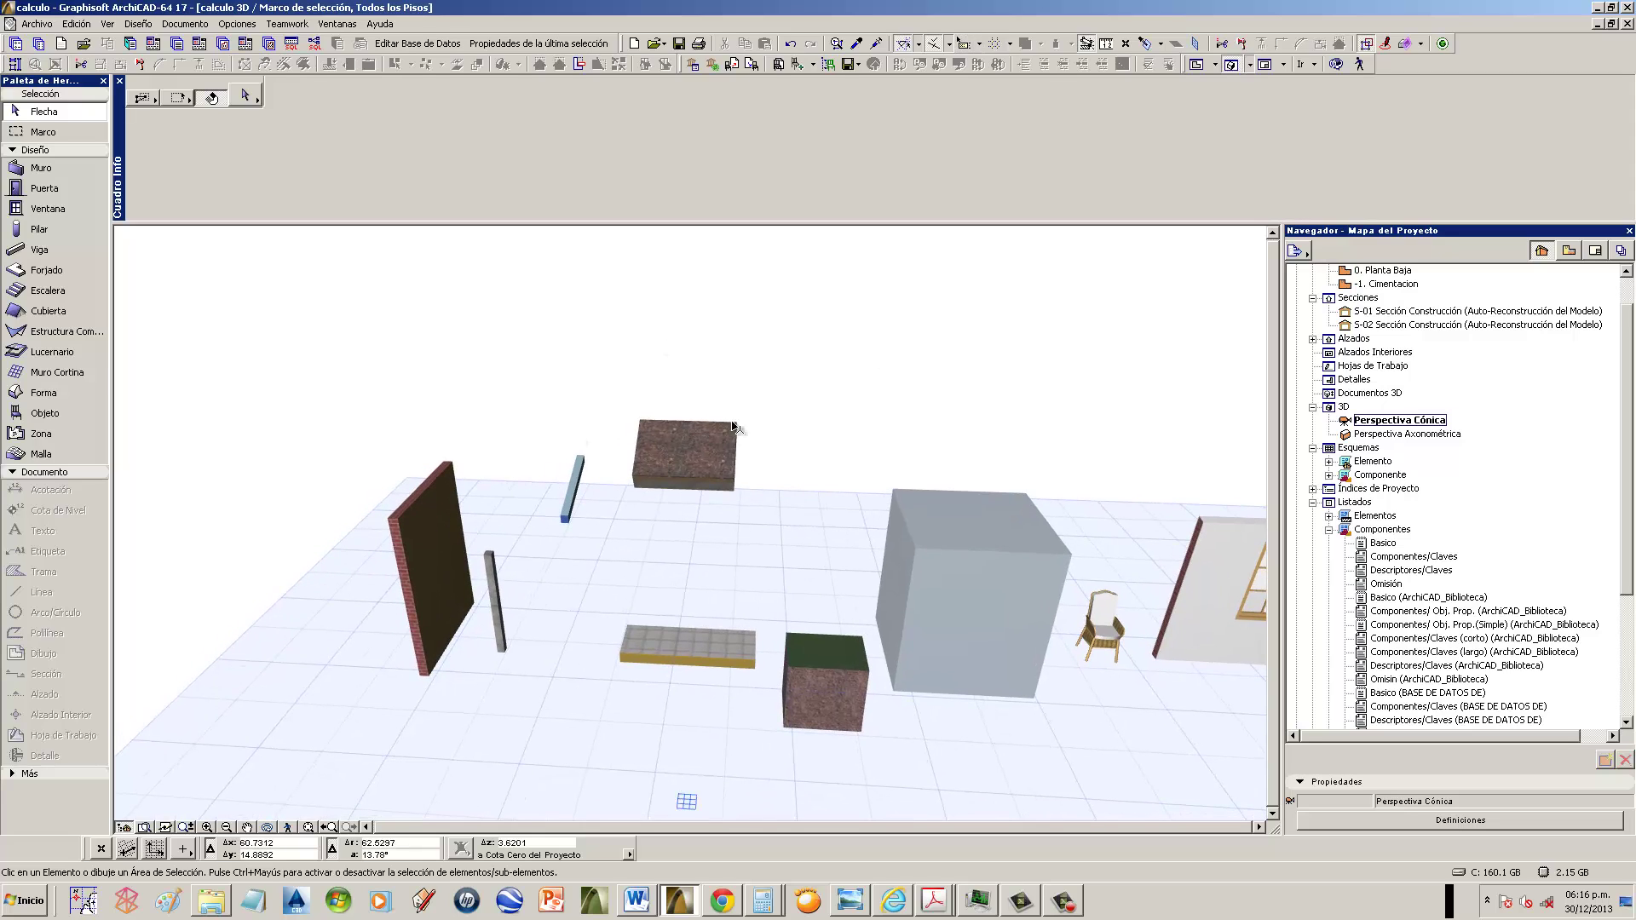
{"action": "middle_click_drag", "start_coordinate": [762, 416], "coordinate": [686, 394]}
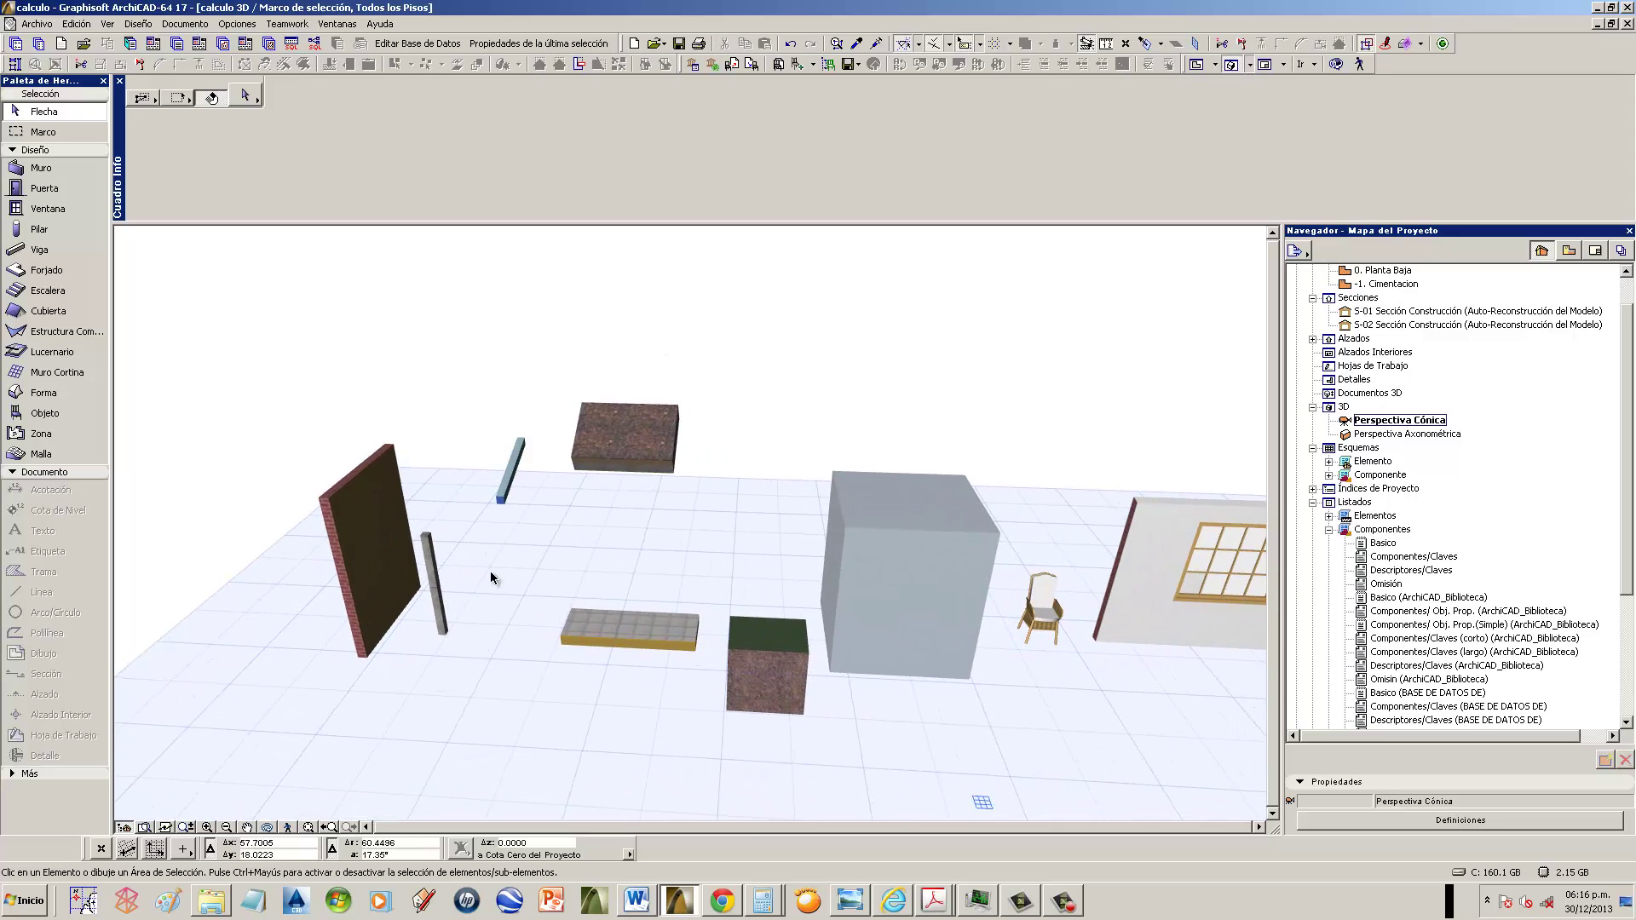
{"action": "left_click", "coordinate": [267, 827]}
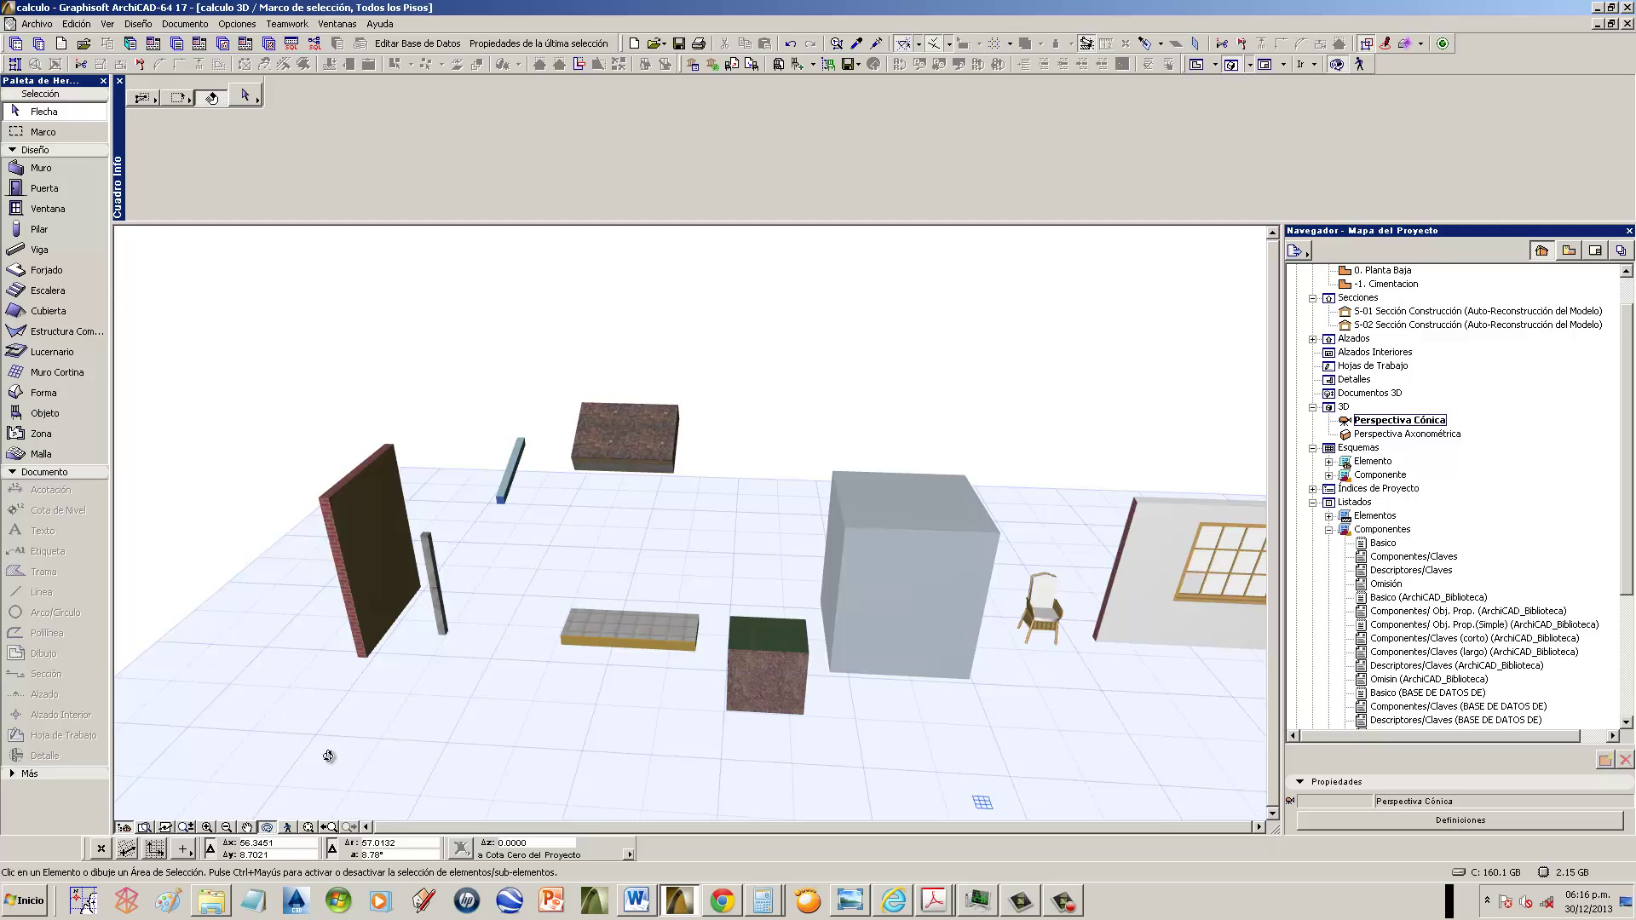
{"action": "left_click_drag", "start_coordinate": [329, 756], "coordinate": [428, 727]}
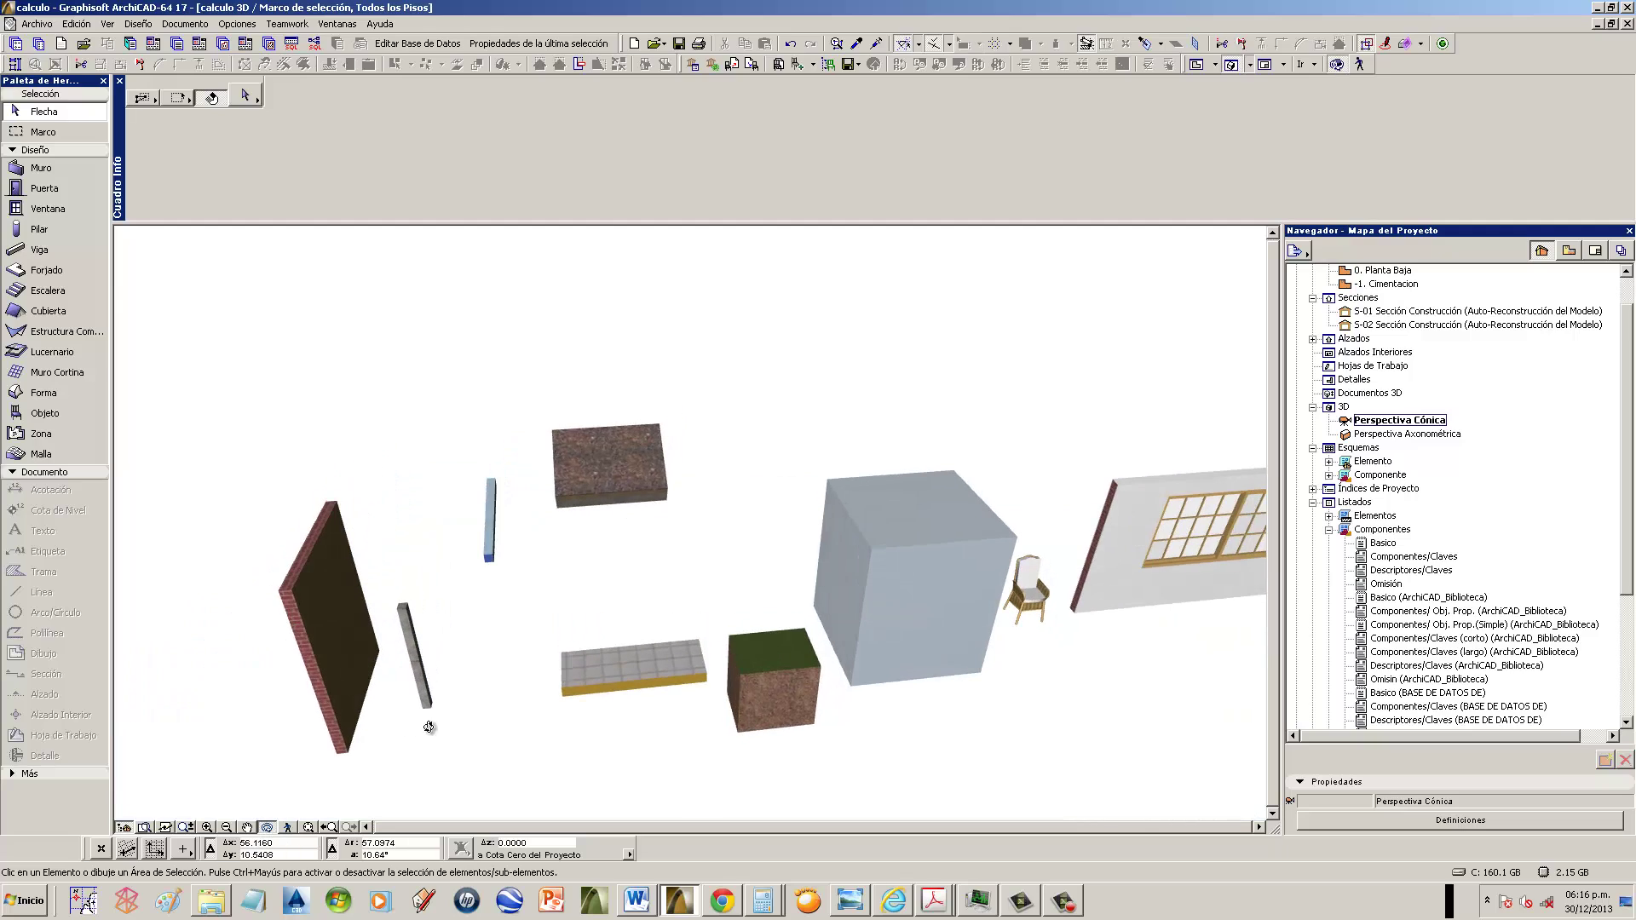
- Switch to the Planta Baja floor plan and locate the rectangular slab below the dashed roof outline
{"action": "left_click", "coordinate": [1196, 64]}
{"action": "left_click", "coordinate": [905, 554]}
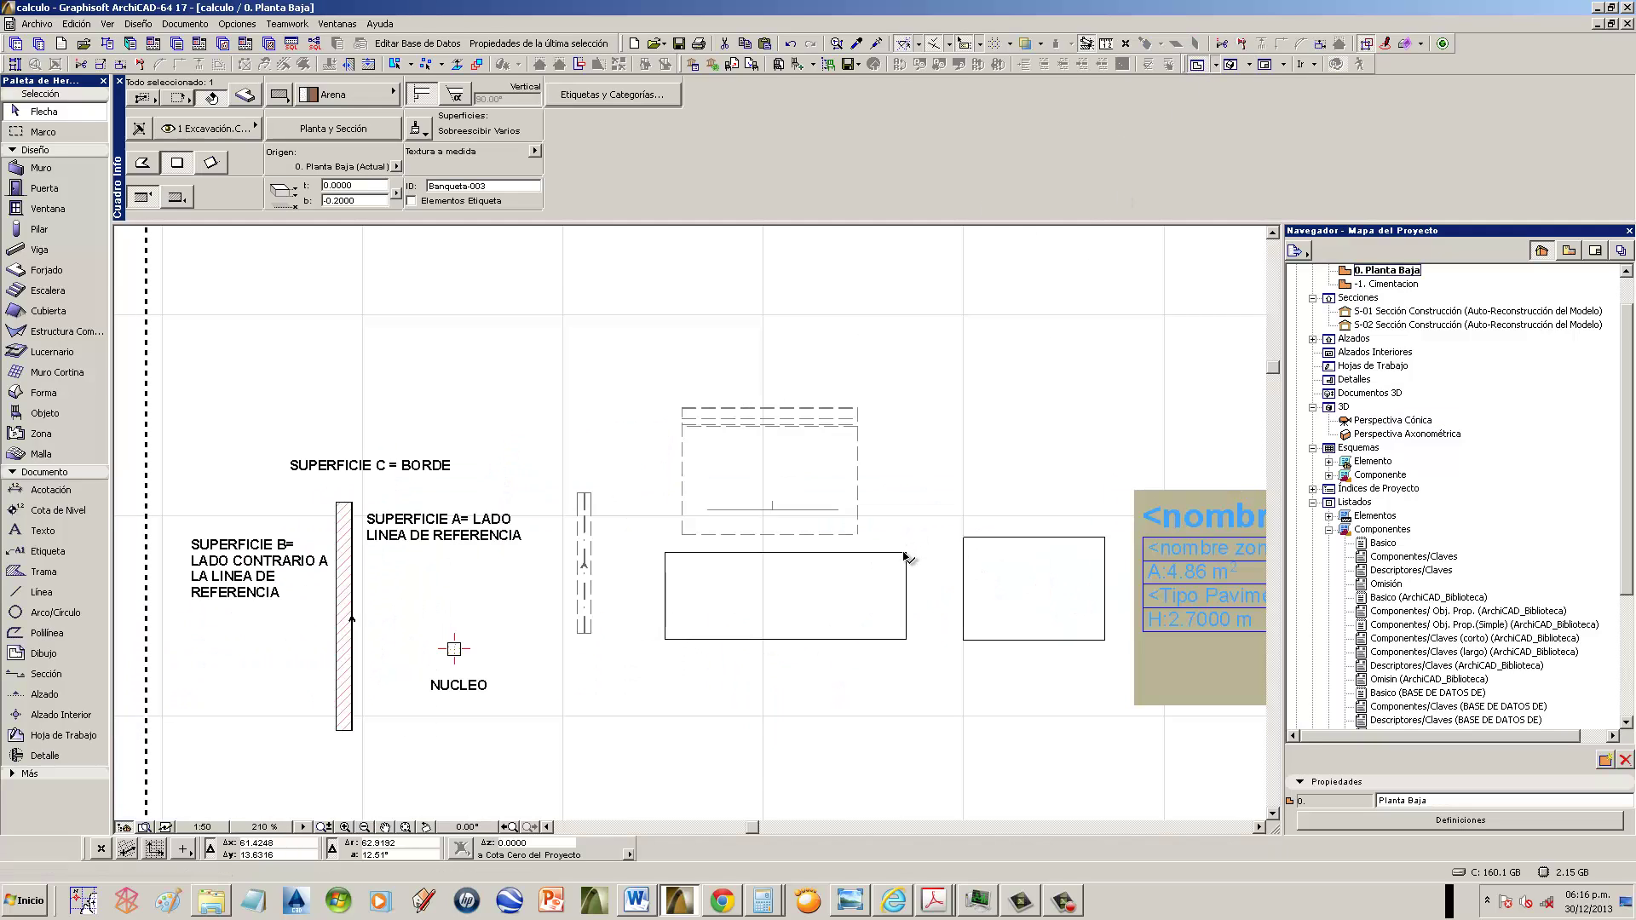
{"action": "middle_click_drag", "start_coordinate": [850, 575], "coordinate": [721, 567]}
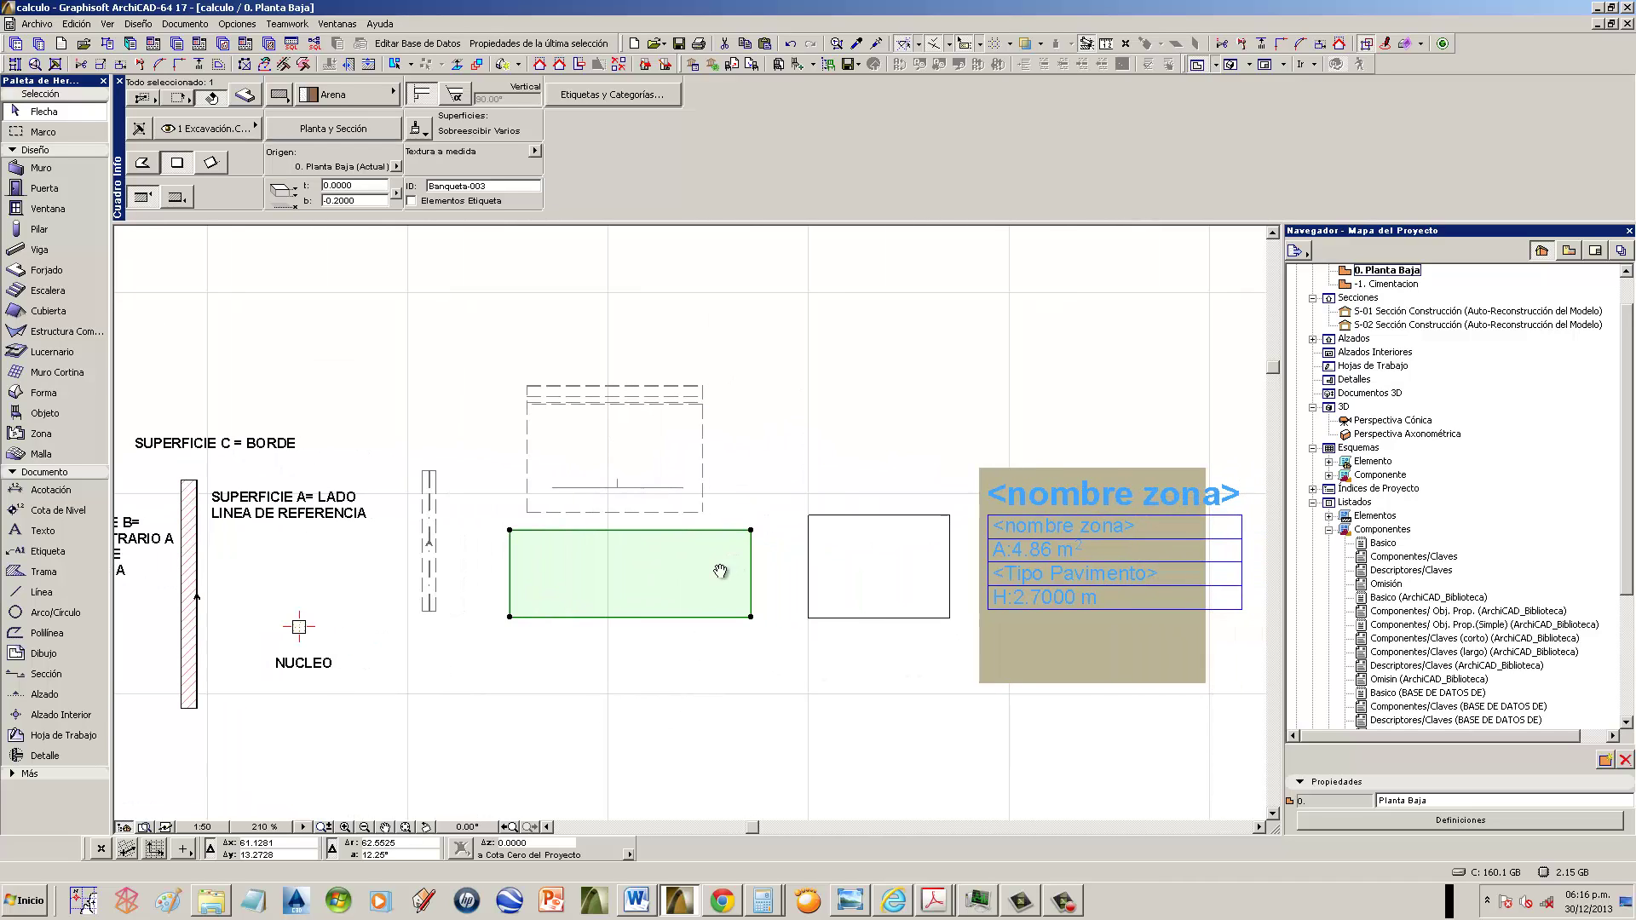
{"action": "scroll", "coordinate": [727, 576], "scroll_direction": "up", "scroll_amount": 3}
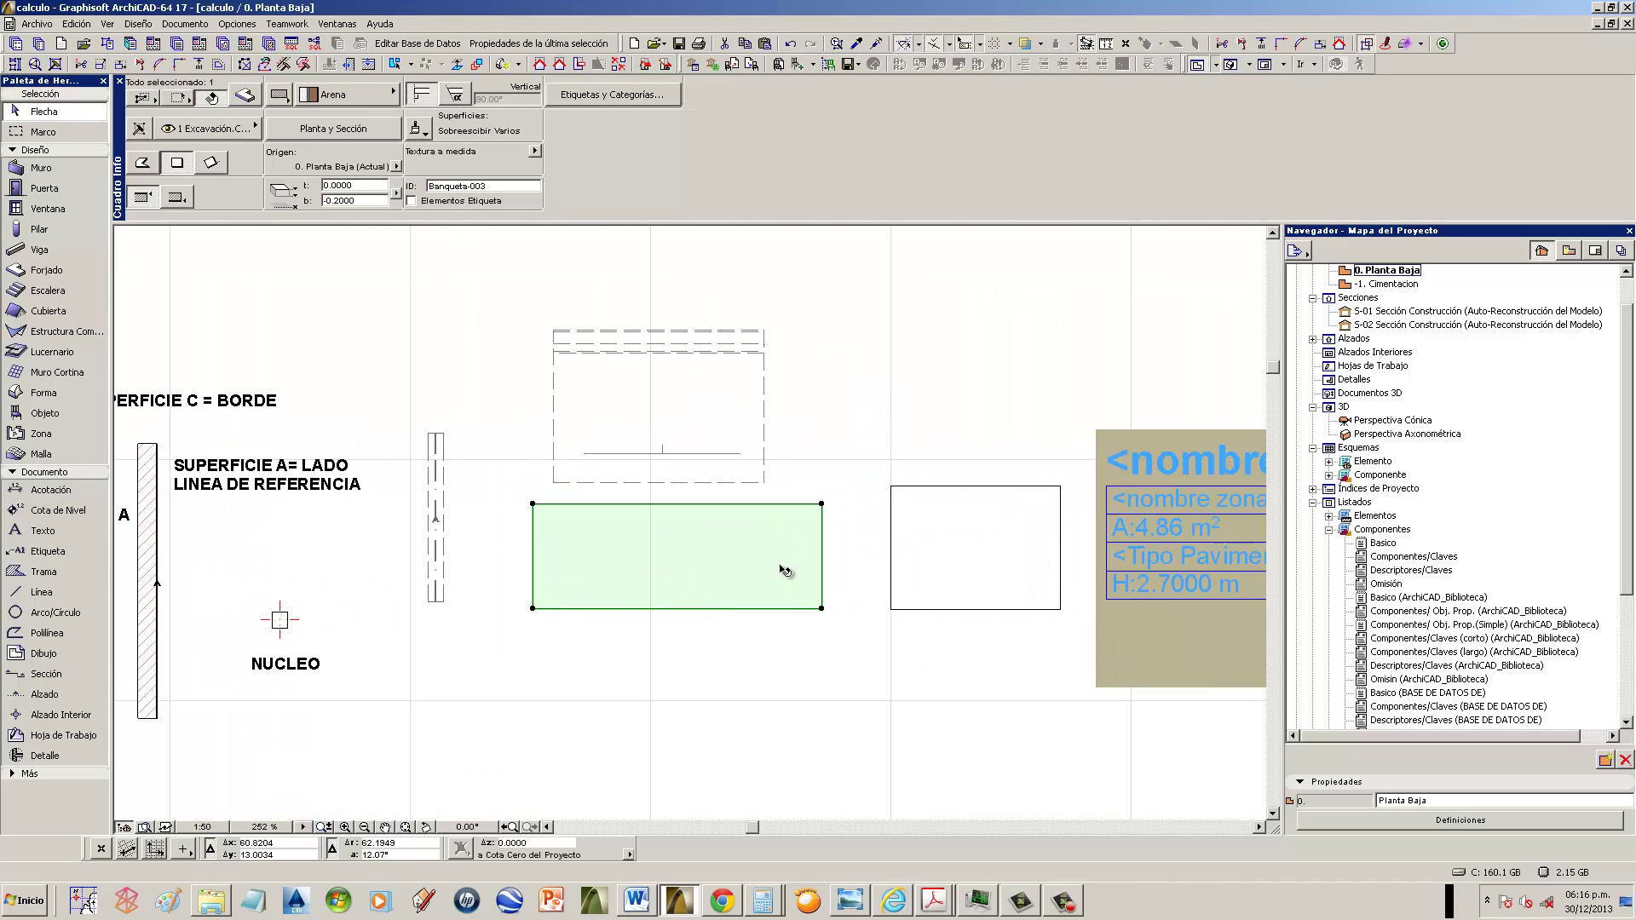
{"action": "middle_click_drag", "start_coordinate": [695, 585], "coordinate": [645, 584]}
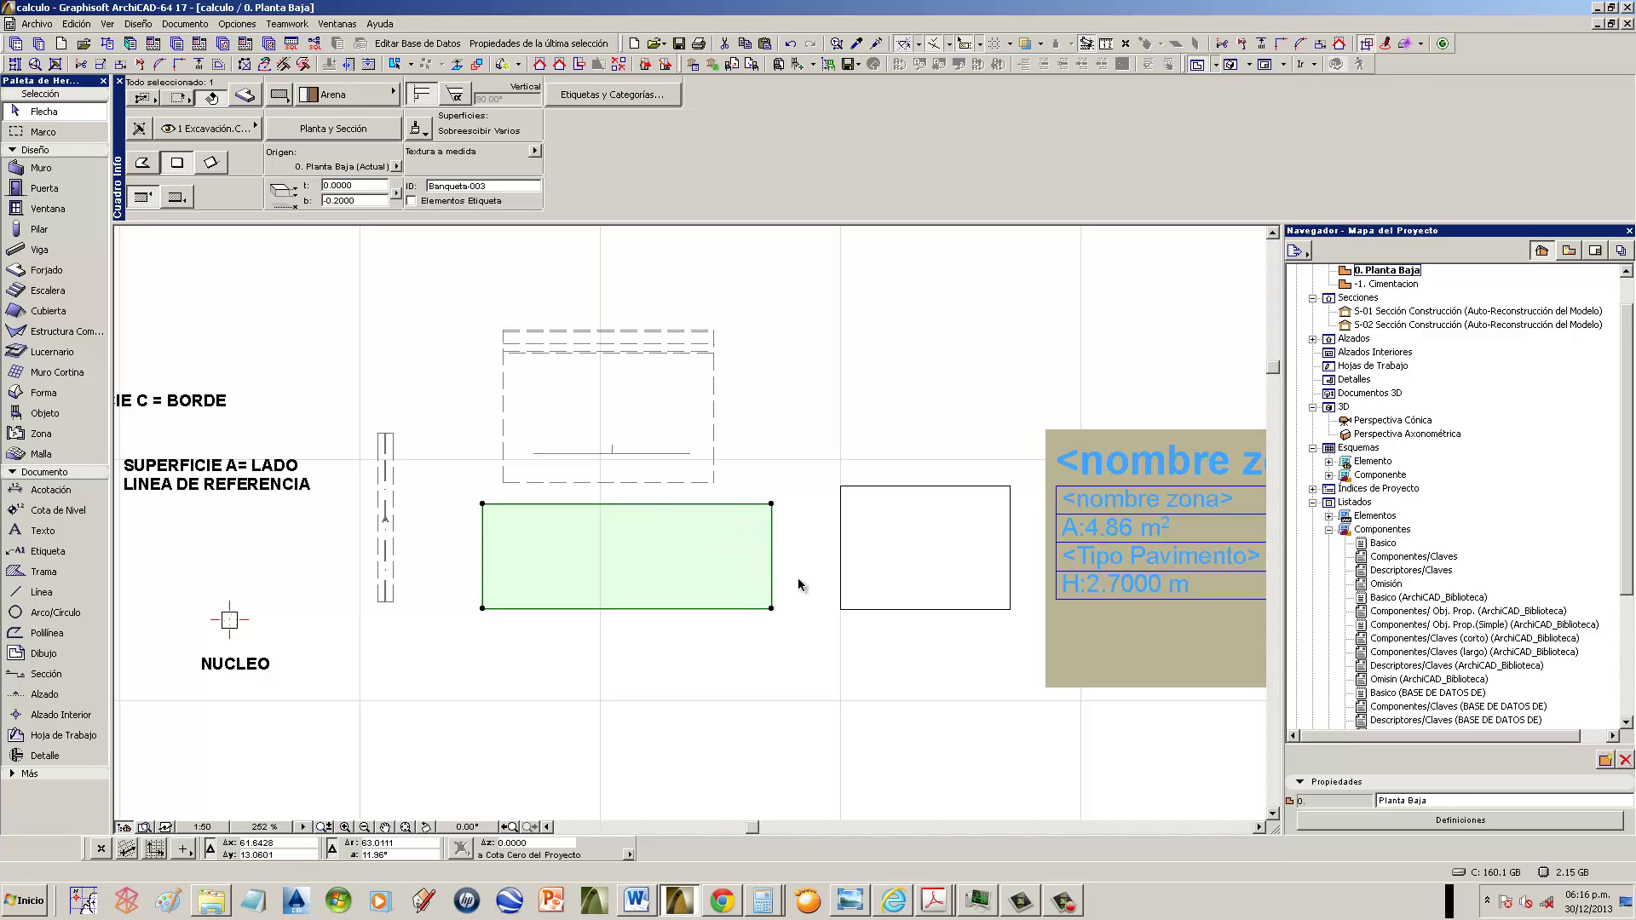
{"action": "left_click", "coordinate": [692, 627]}
- Draw a rectangular Fondo fill about 2.41 by 0.87 m over the slab, corner to corner, and place its area text inside
{"action": "left_click", "coordinate": [56, 576]}
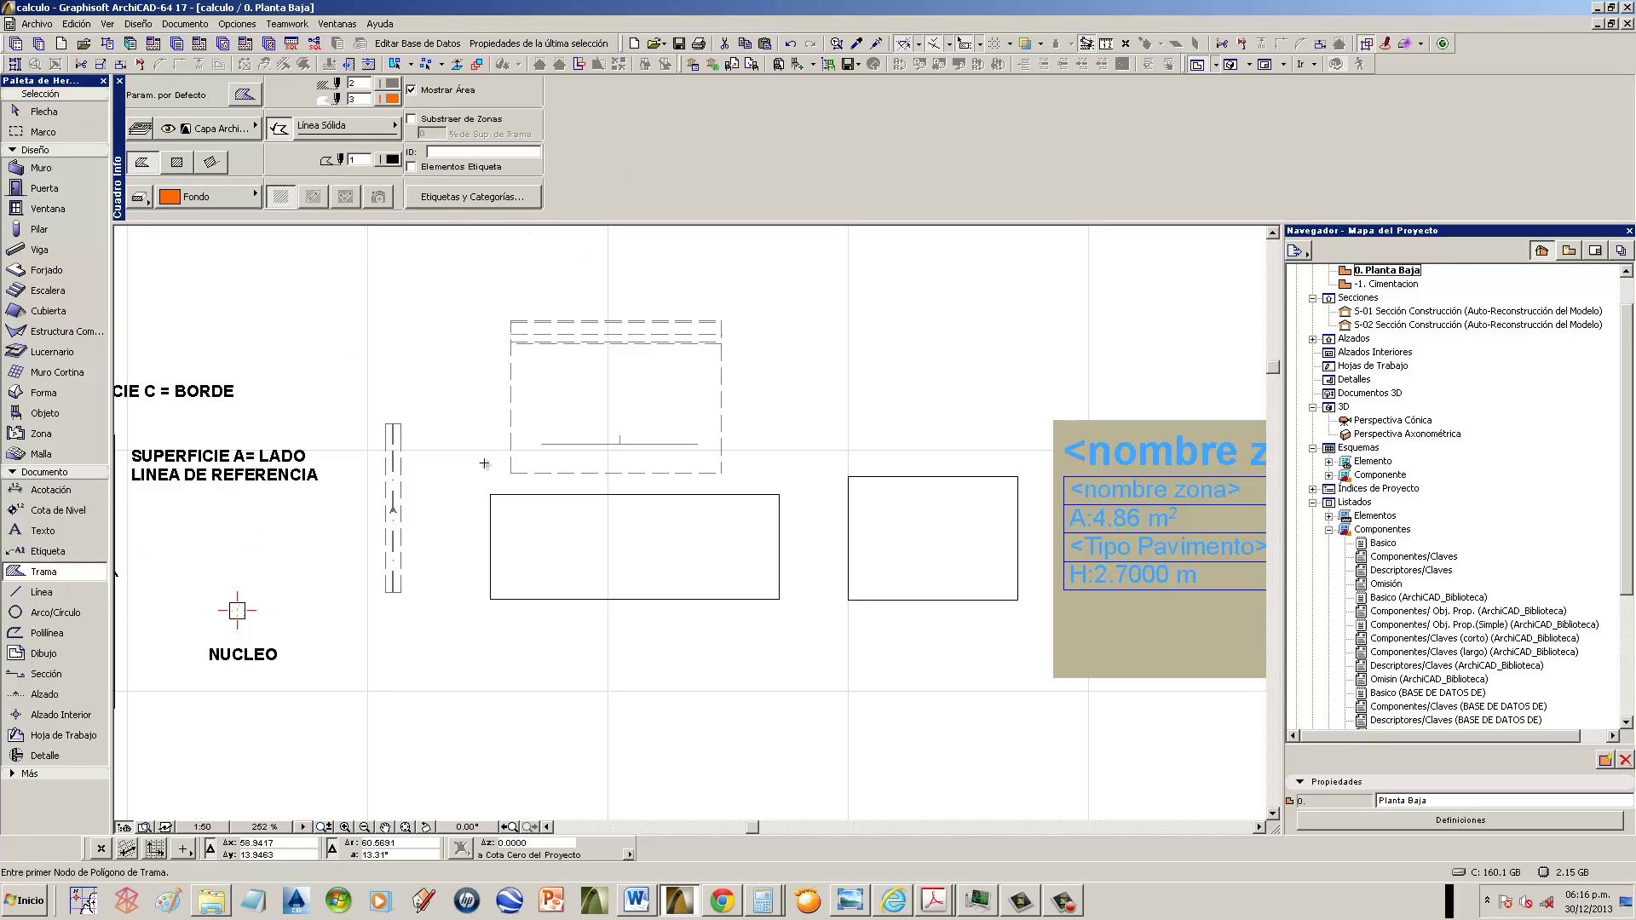
{"action": "left_click", "coordinate": [492, 493]}
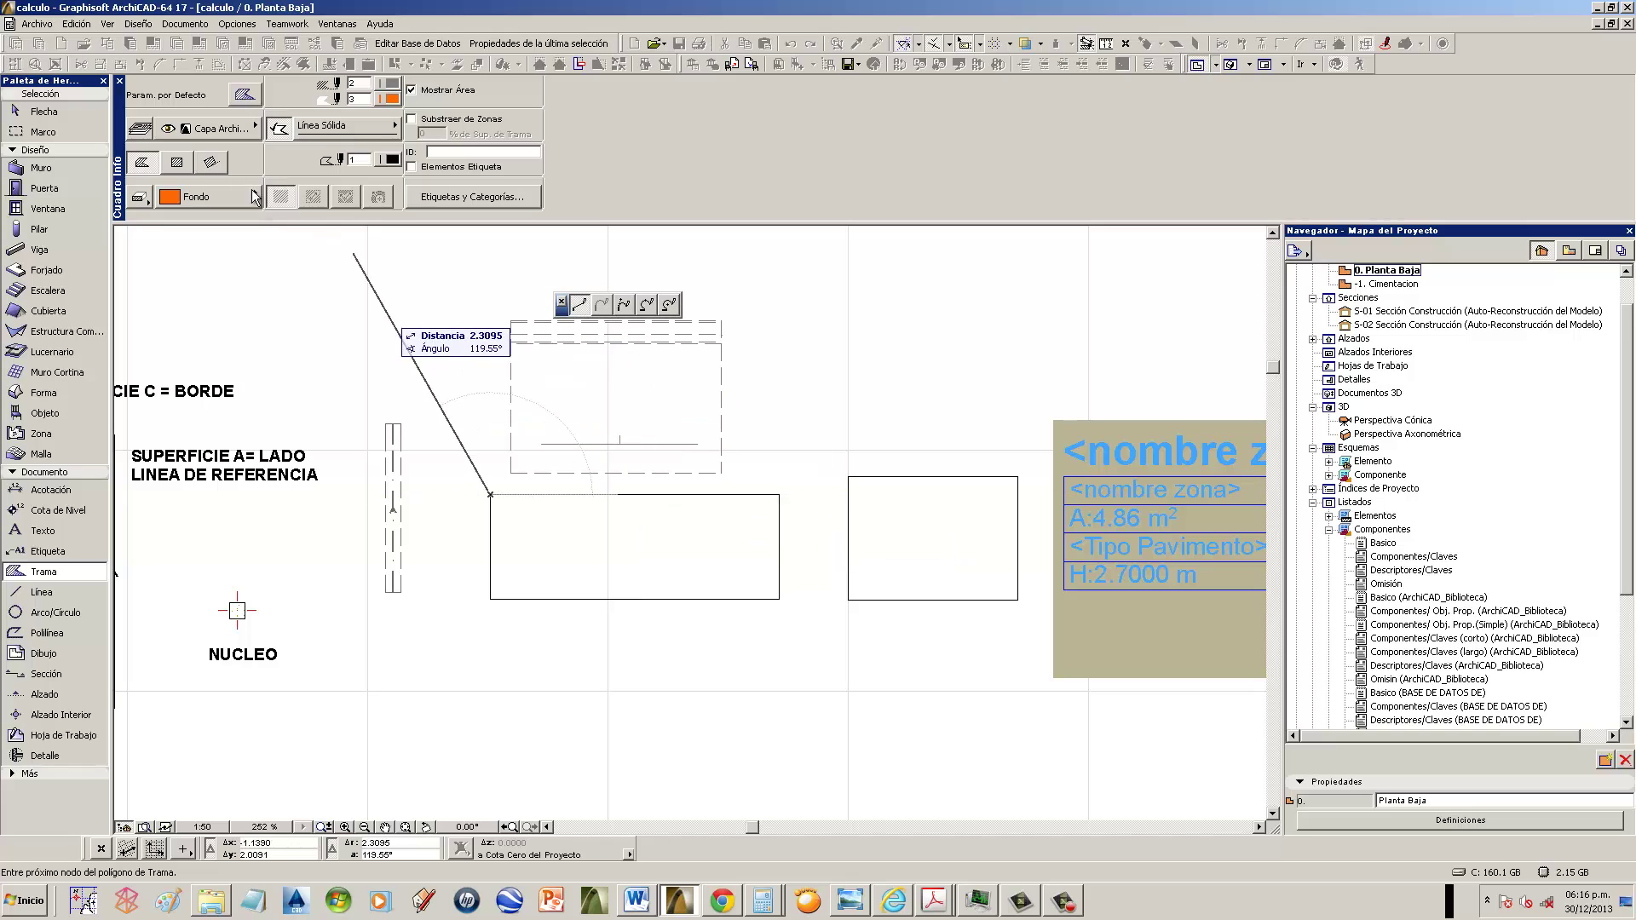
{"action": "left_click", "coordinate": [176, 162]}
{"action": "left_click", "coordinate": [491, 495]}
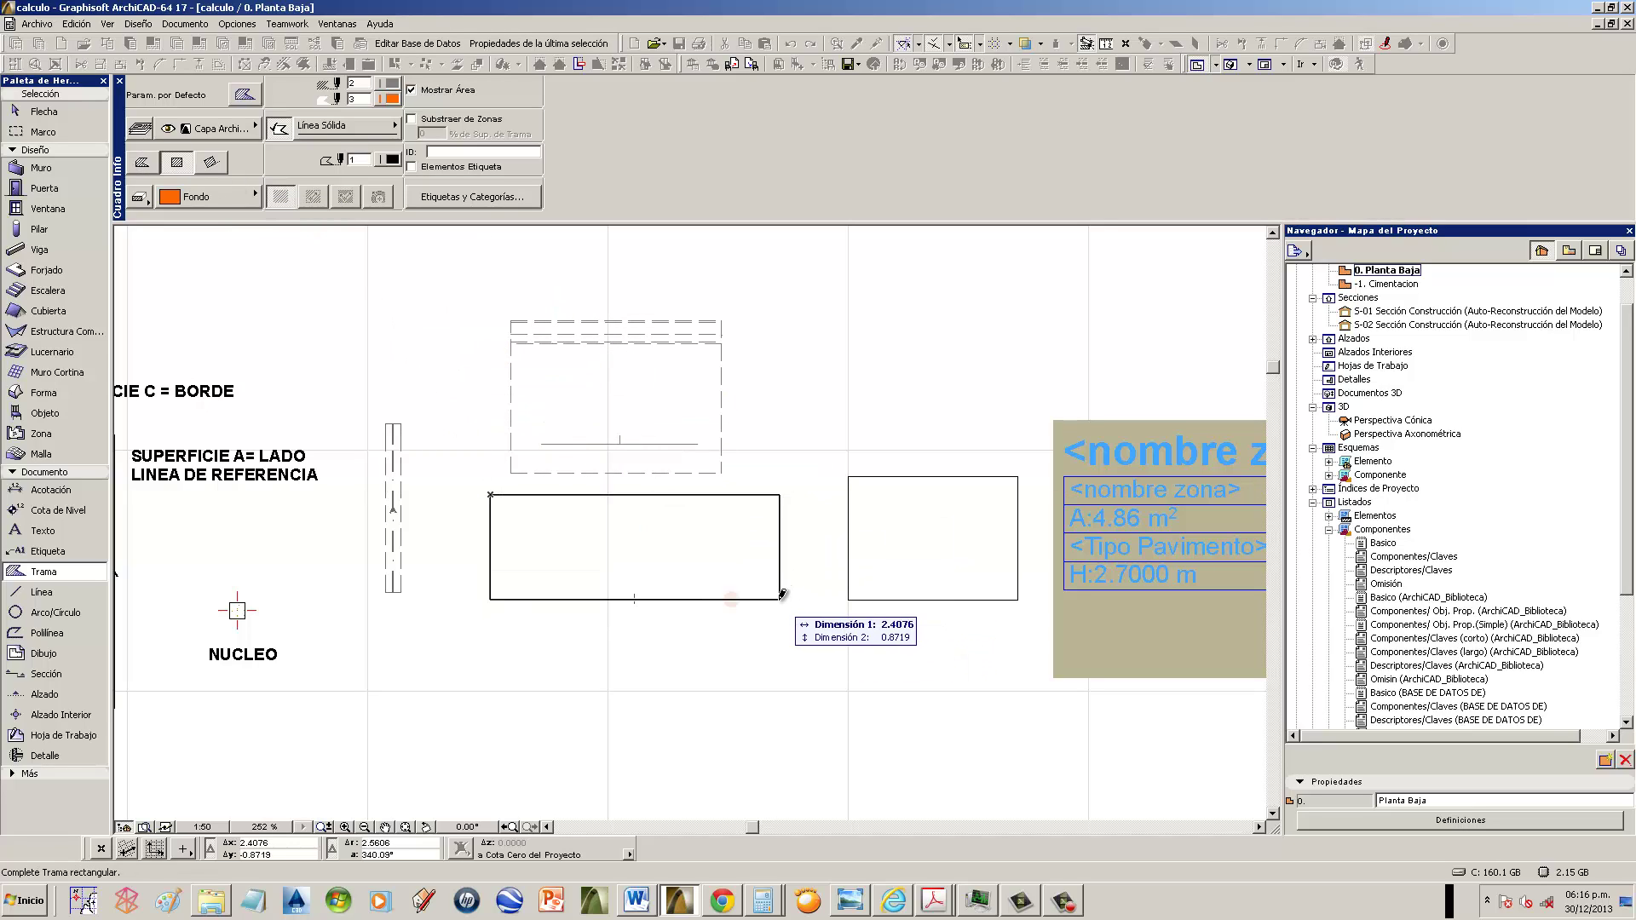
{"action": "left_click", "coordinate": [779, 599]}
{"action": "left_click", "coordinate": [656, 550]}
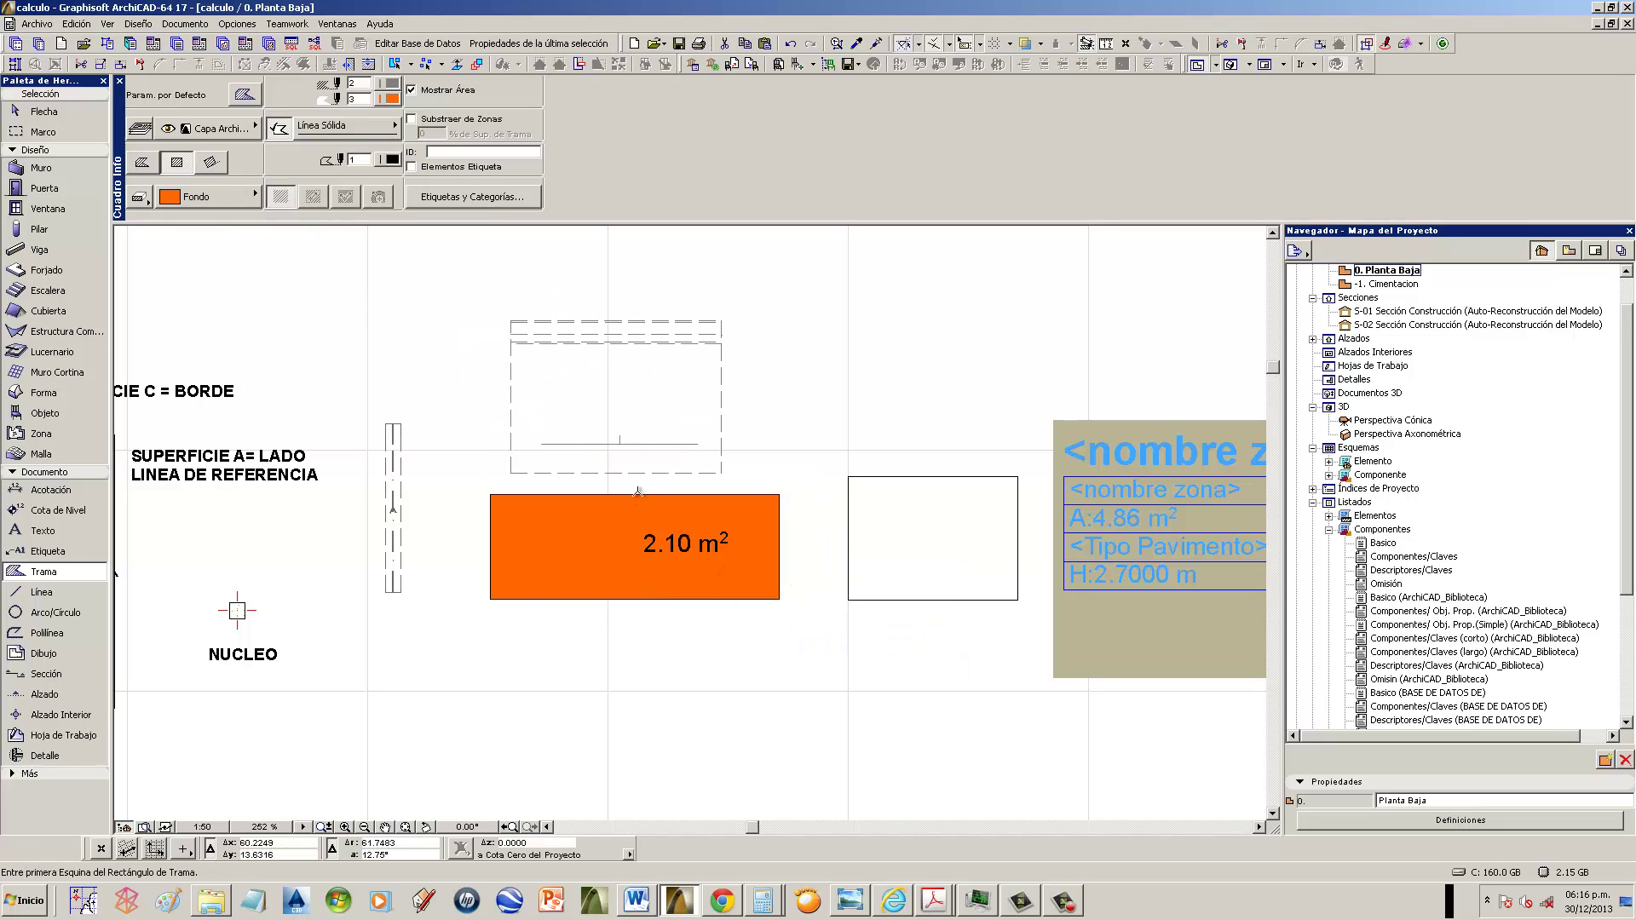
- Enable individual property linking in the settings of the slab beneath the orange fill and choose the TRAZO property
{"action": "left_click", "coordinate": [44, 112]}
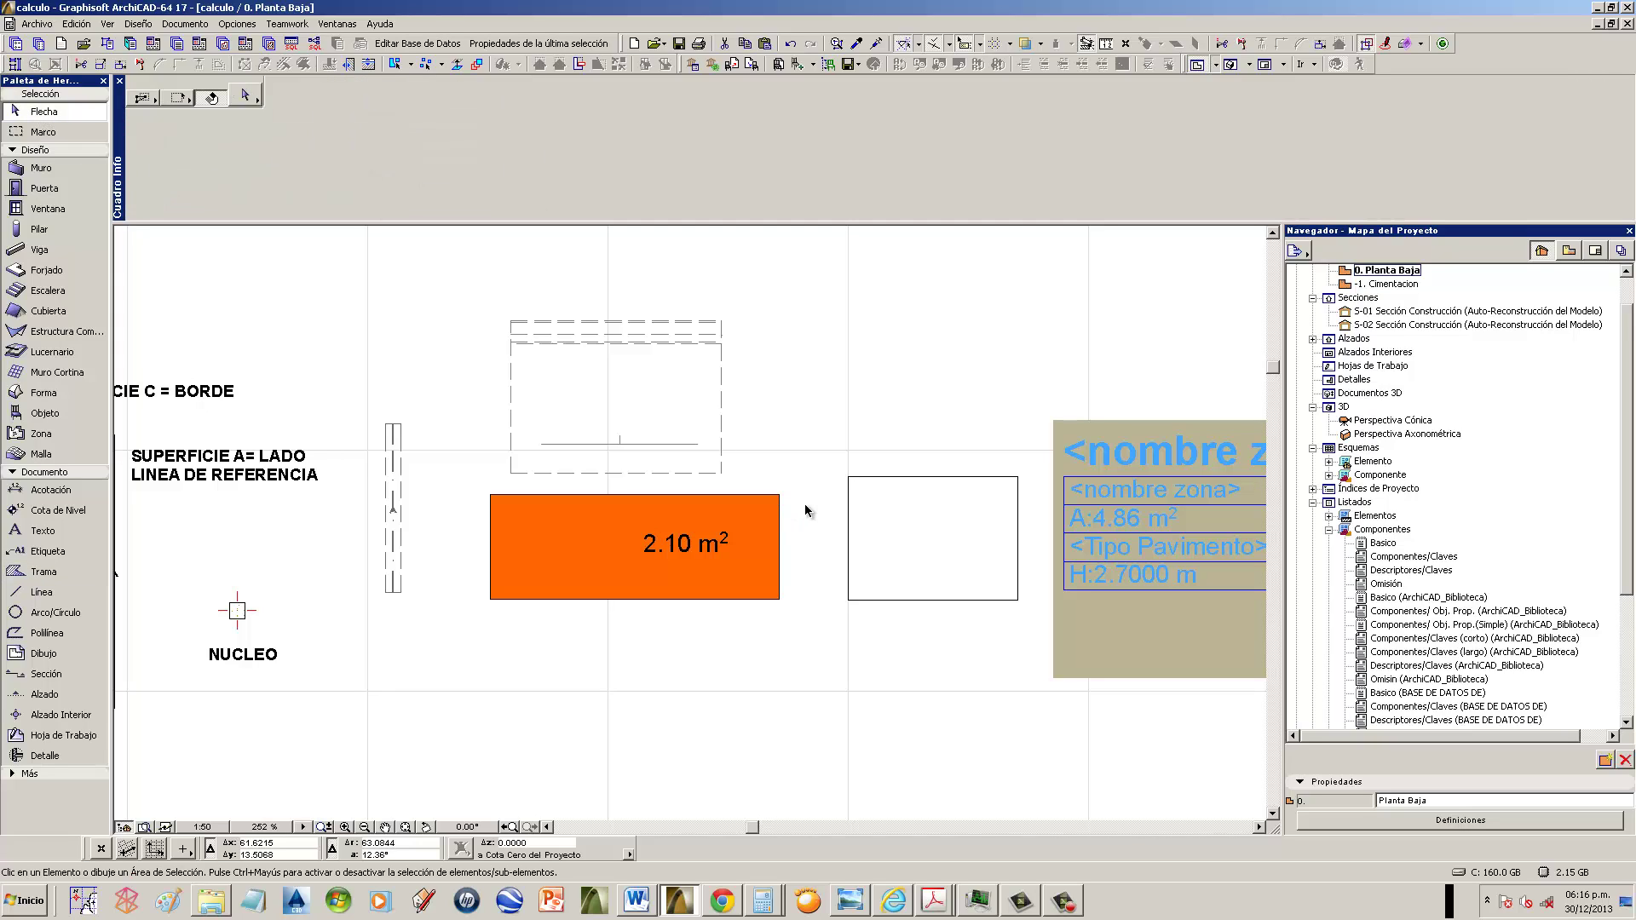
{"action": "left_click", "coordinate": [776, 489]}
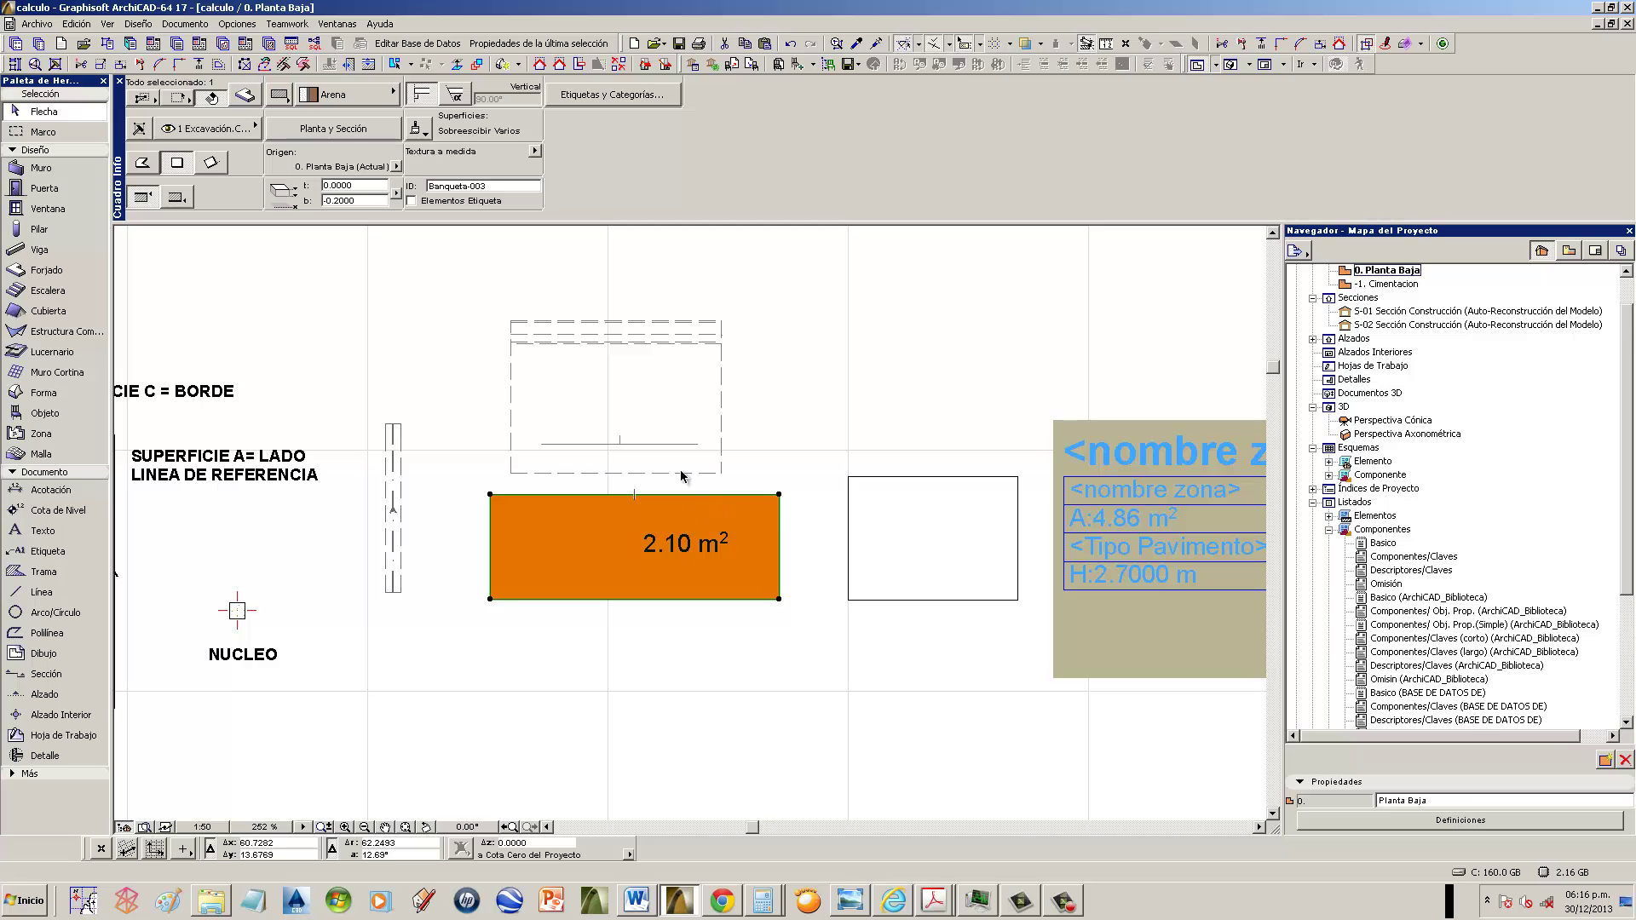
{"action": "left_click", "coordinate": [244, 98]}
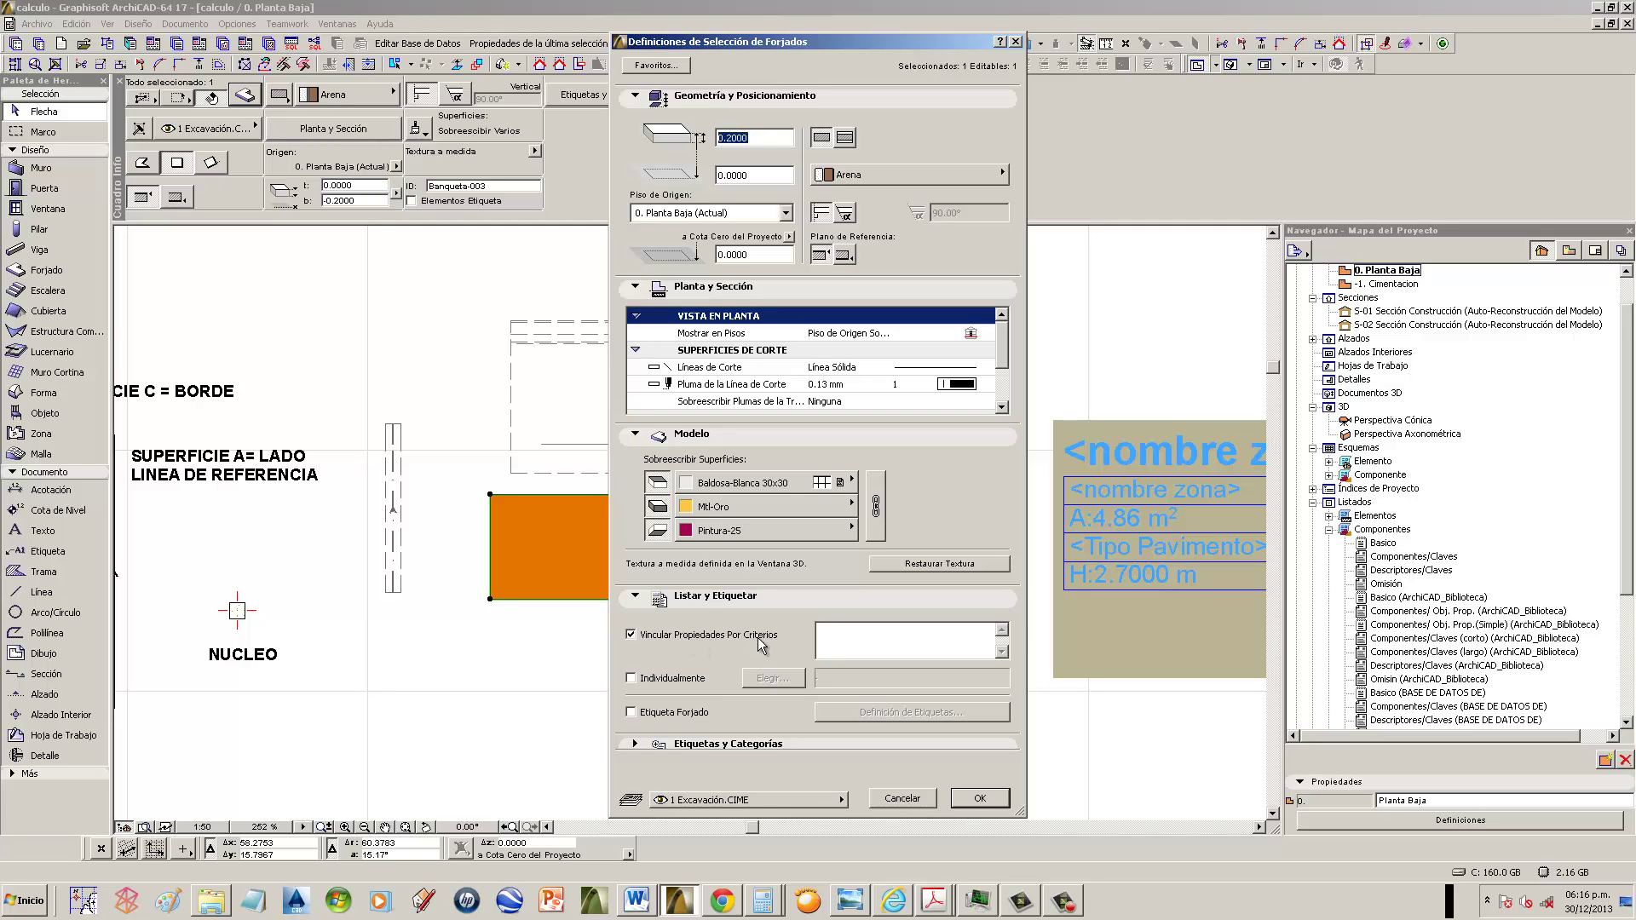
{"action": "left_click", "coordinate": [658, 681]}
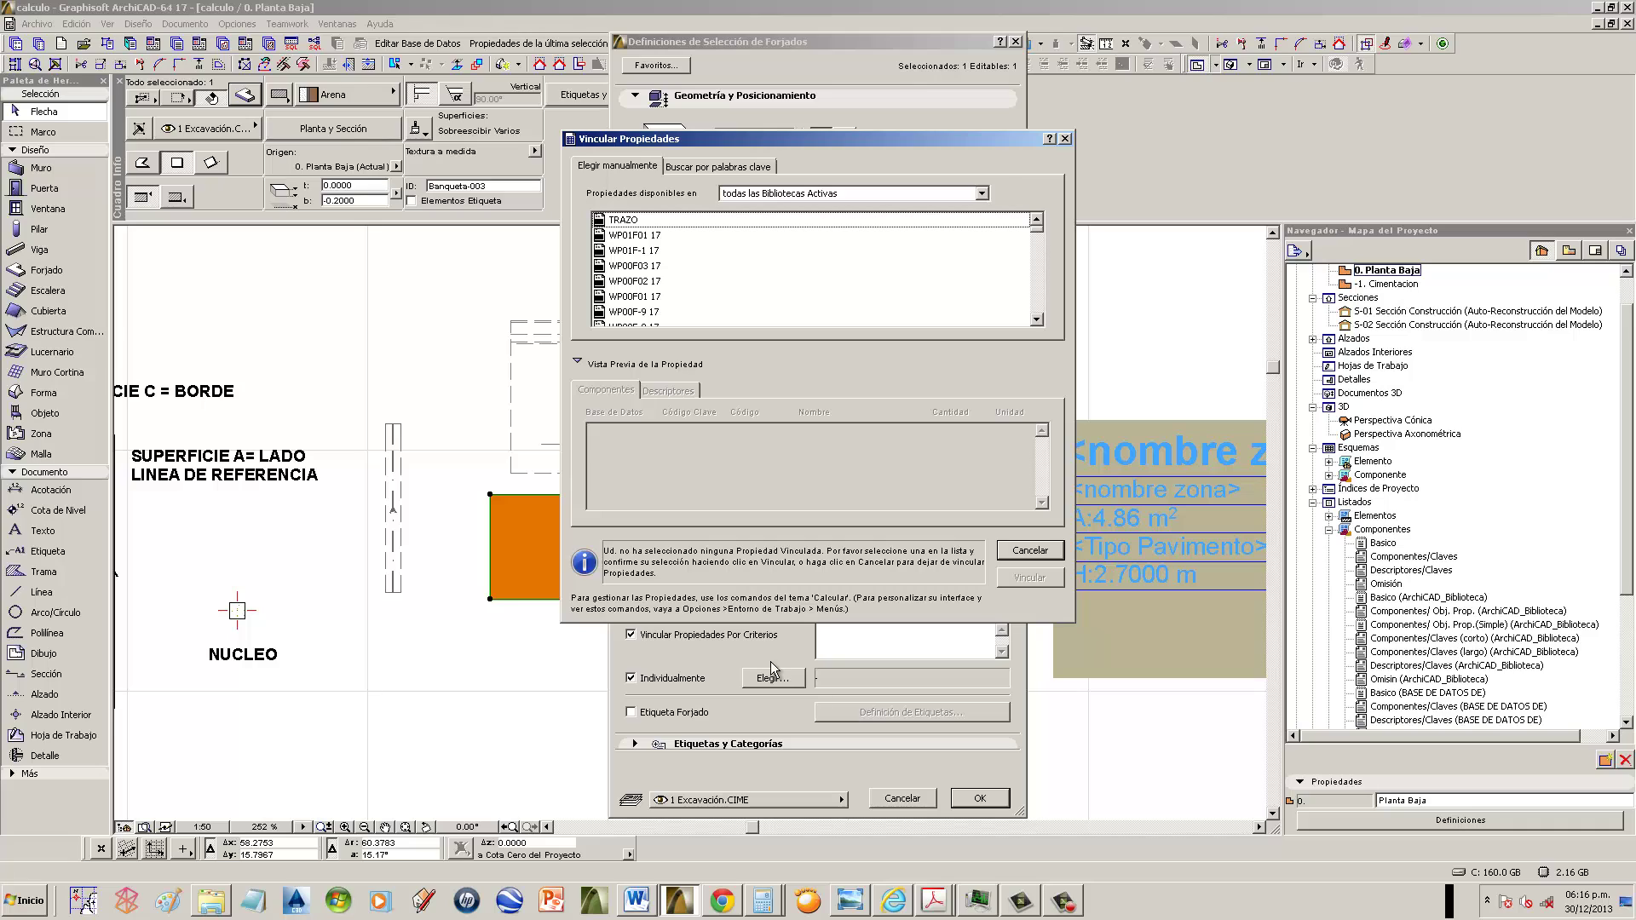
{"action": "left_click", "coordinate": [814, 216]}
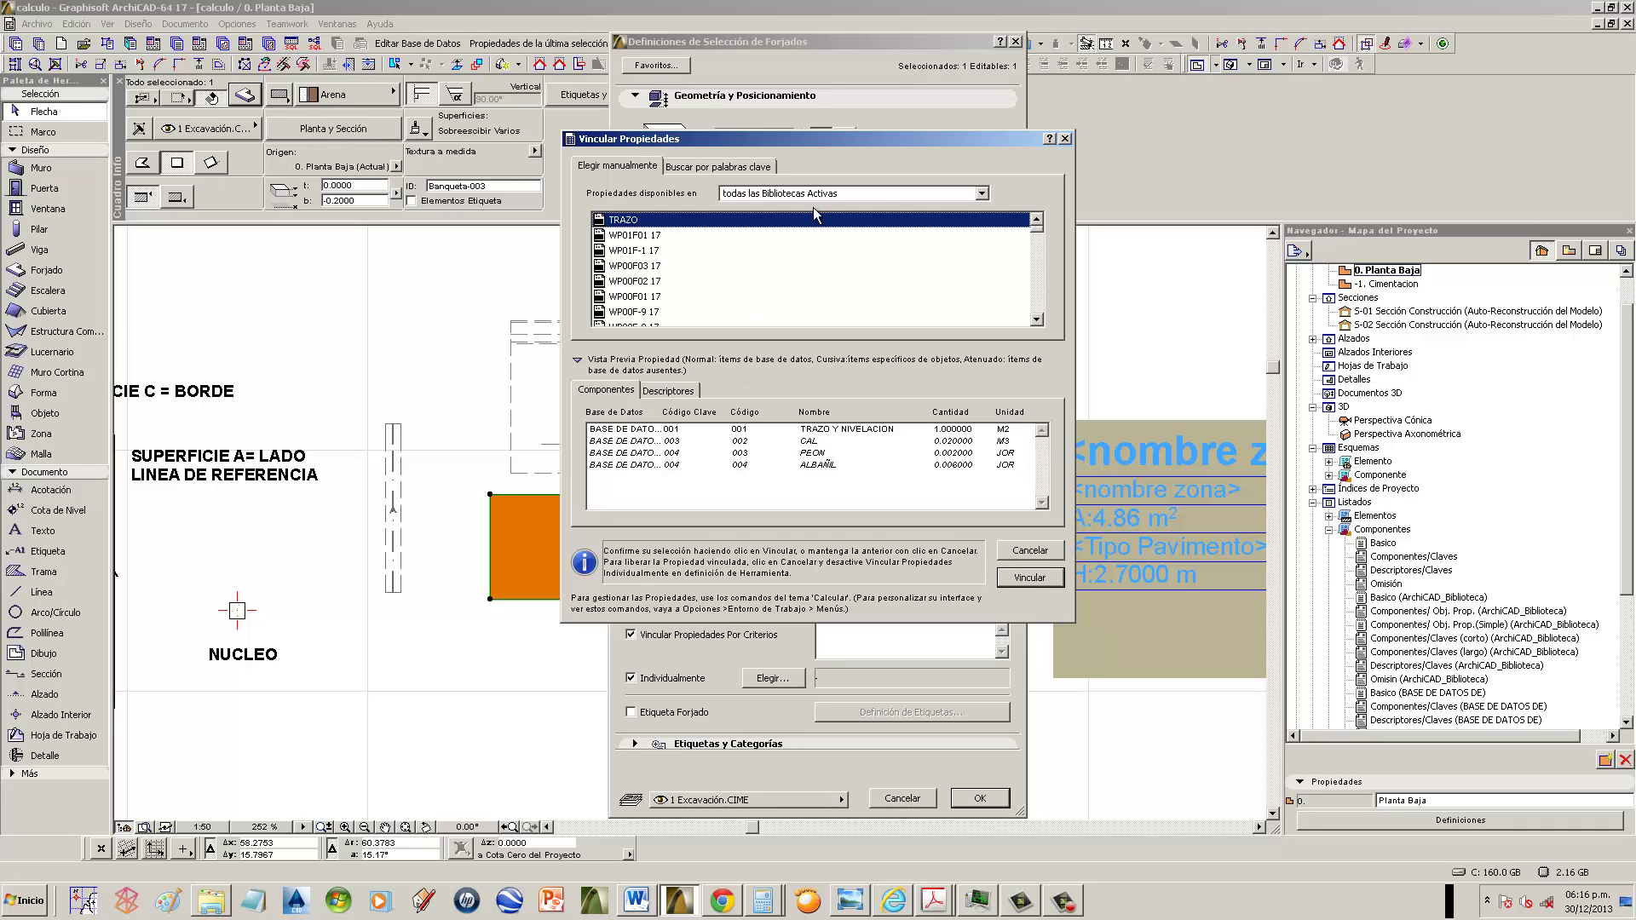
- Review the TRAZO property's component rows in the preview, keeping TRAZO as the chosen property
{"action": "mouse_move", "coordinate": [1035, 230]}
{"action": "left_mouse_down"}
{"action": "mouse_move", "coordinate": [1037, 264]}
{"action": "mouse_move", "coordinate": [1038, 223]}
{"action": "left_mouse_up"}
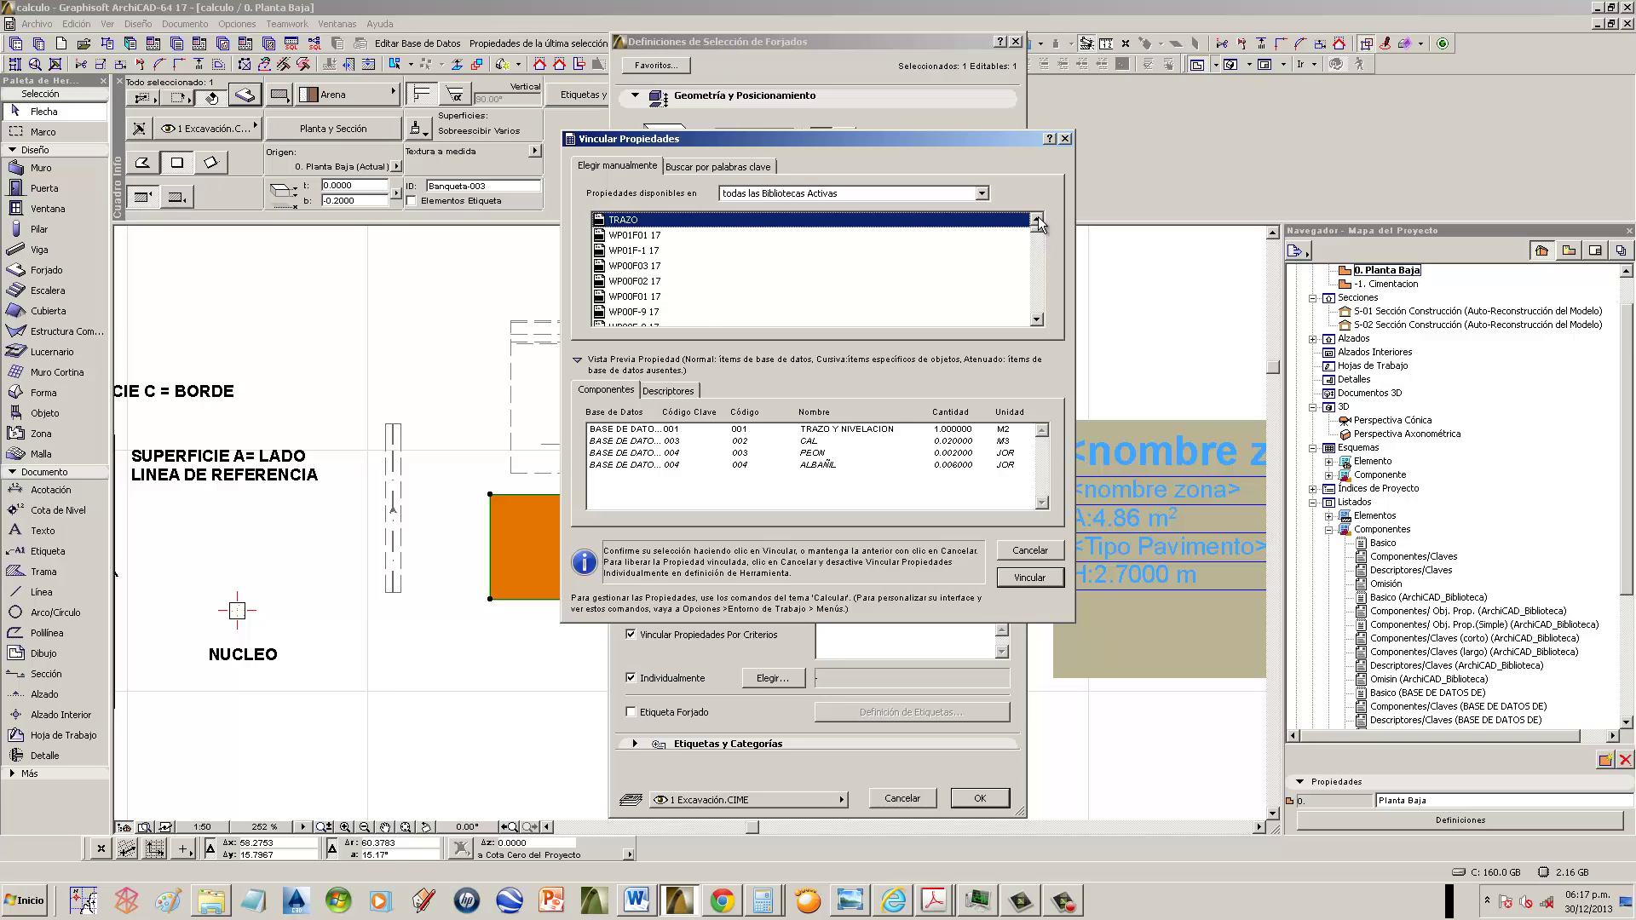
{"action": "left_click", "coordinate": [641, 236]}
{"action": "left_click", "coordinate": [634, 220]}
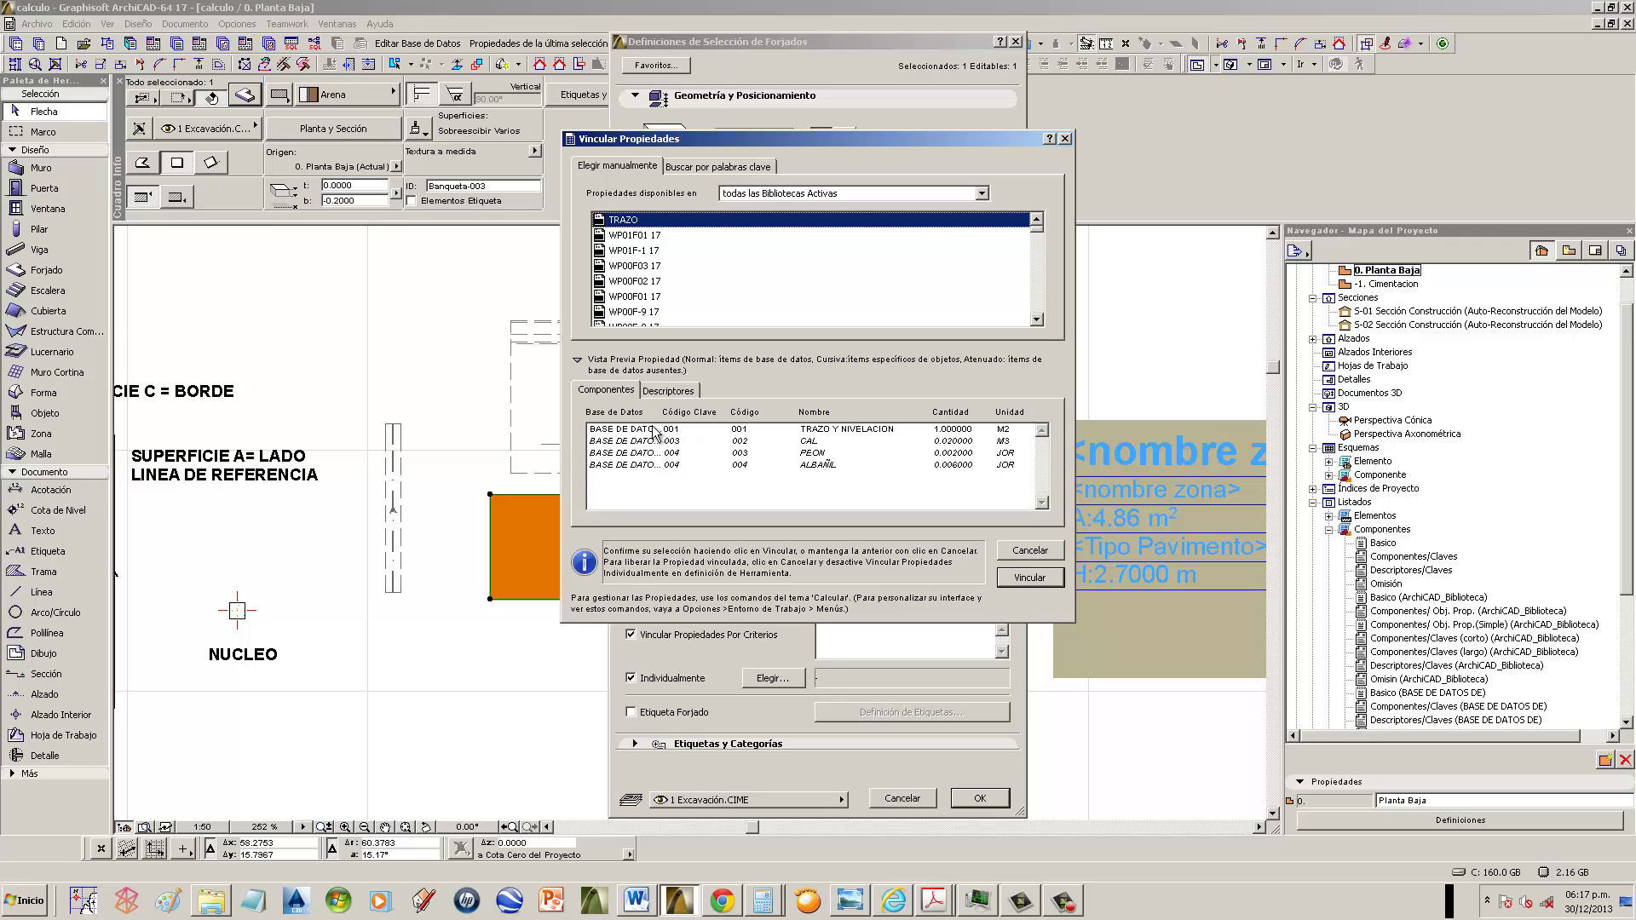
{"action": "left_click_drag", "start_coordinate": [653, 435], "coordinate": [654, 467]}
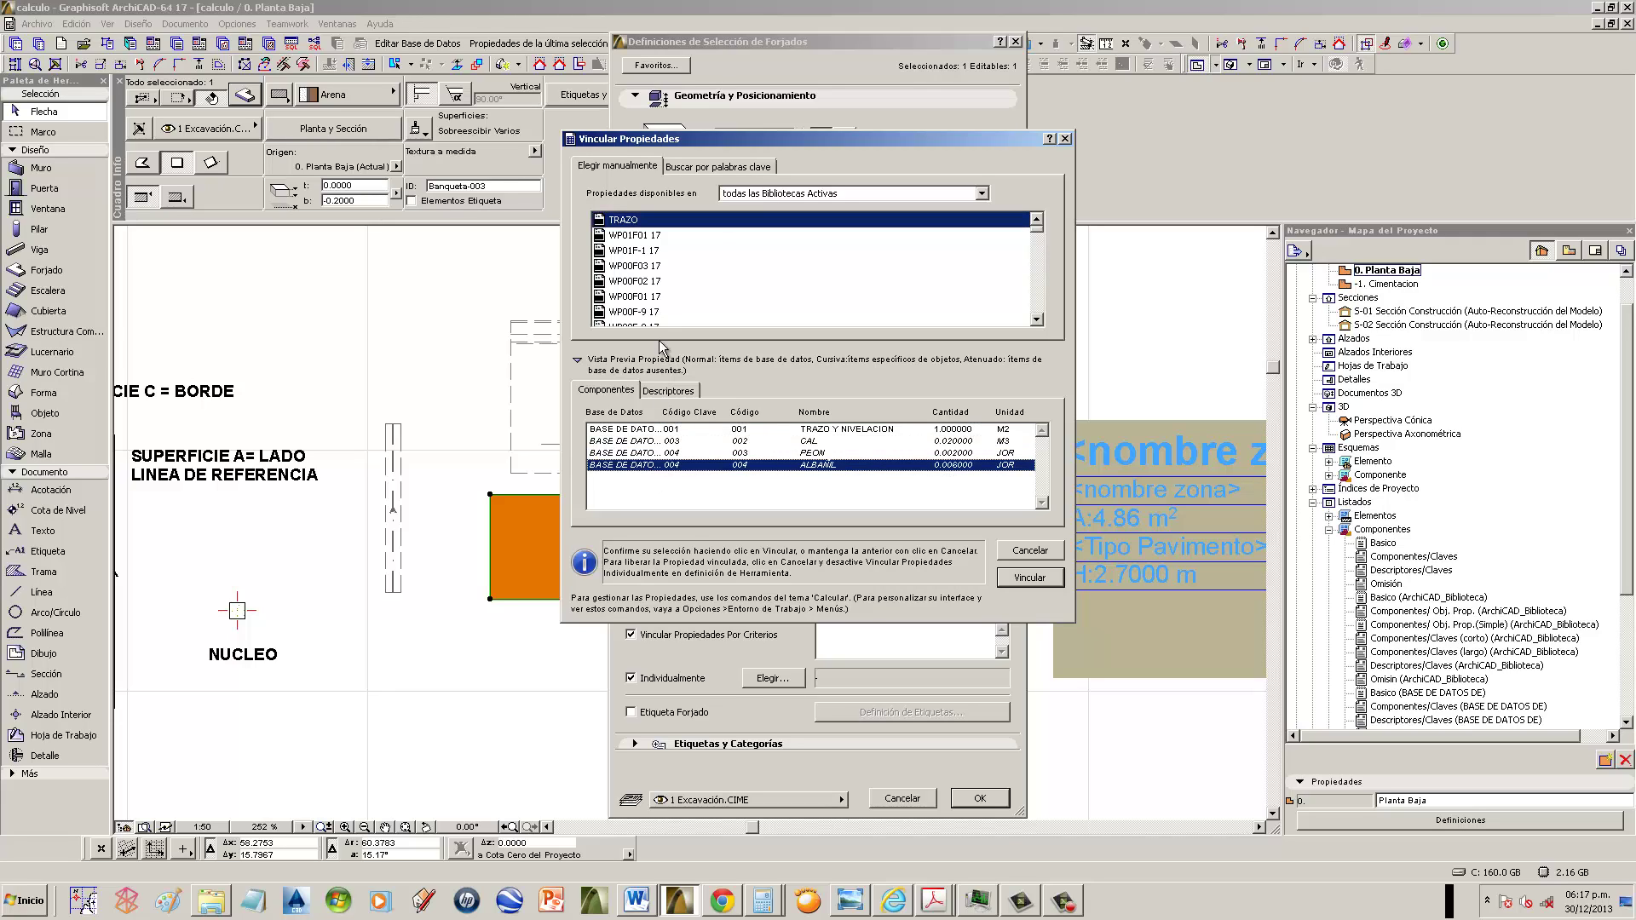
{"action": "left_click", "coordinate": [648, 234]}
{"action": "left_click", "coordinate": [646, 221]}
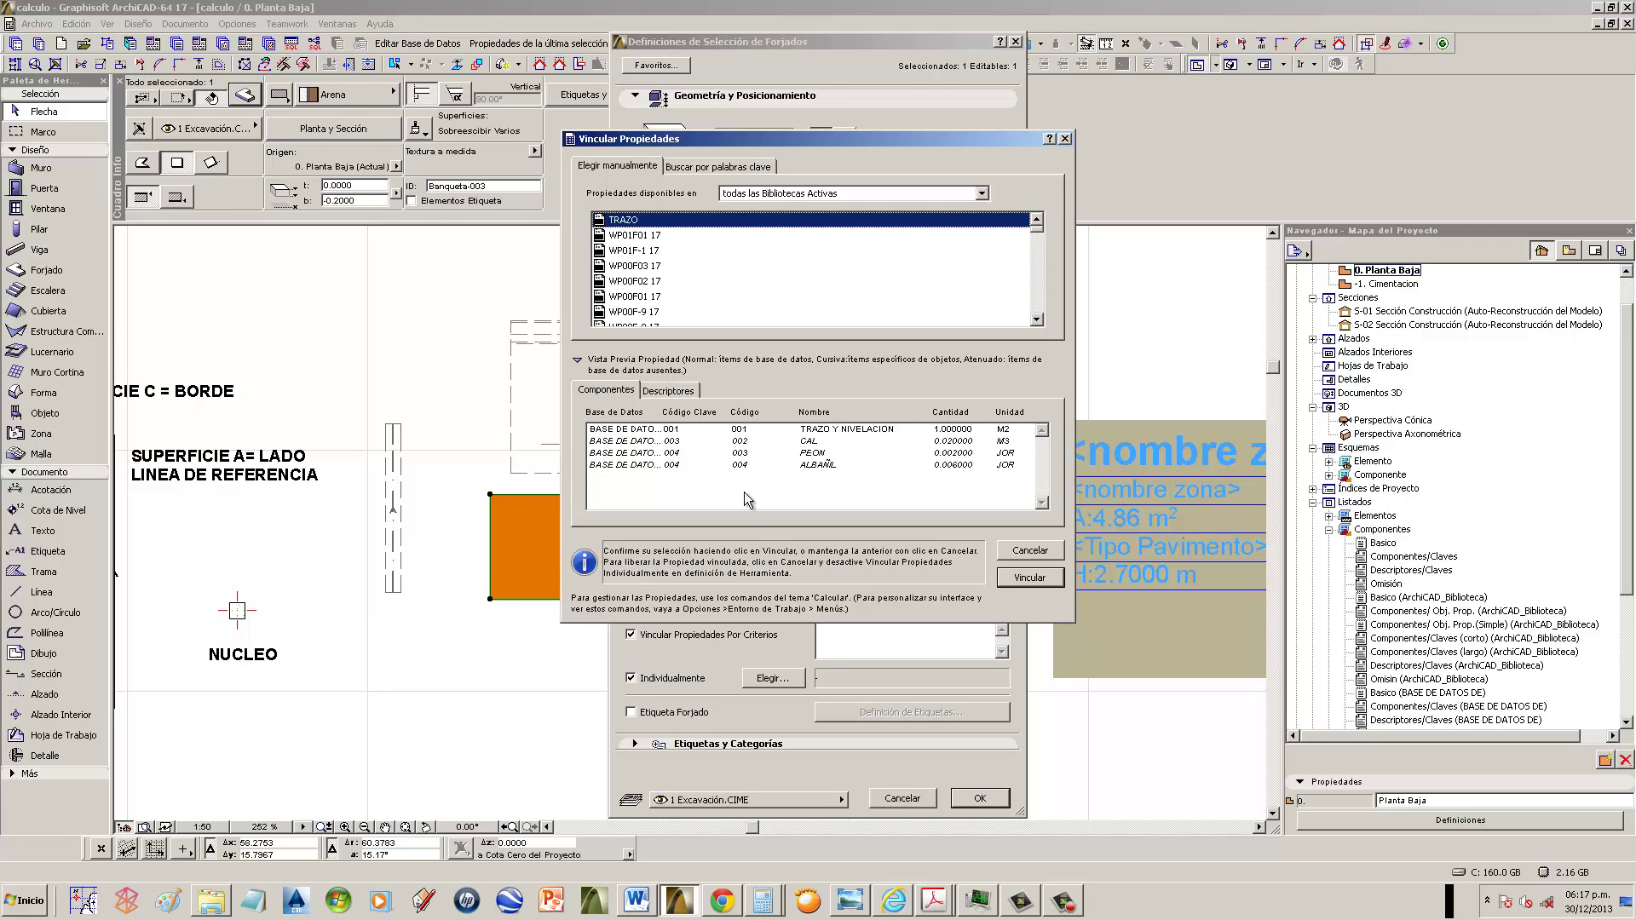
- Consult the item keys in Espacios-2013.pdf in Adobe Acrobat Pro, starting with E01.017, and return to ArchiCAD
{"action": "left_click", "coordinate": [938, 905]}
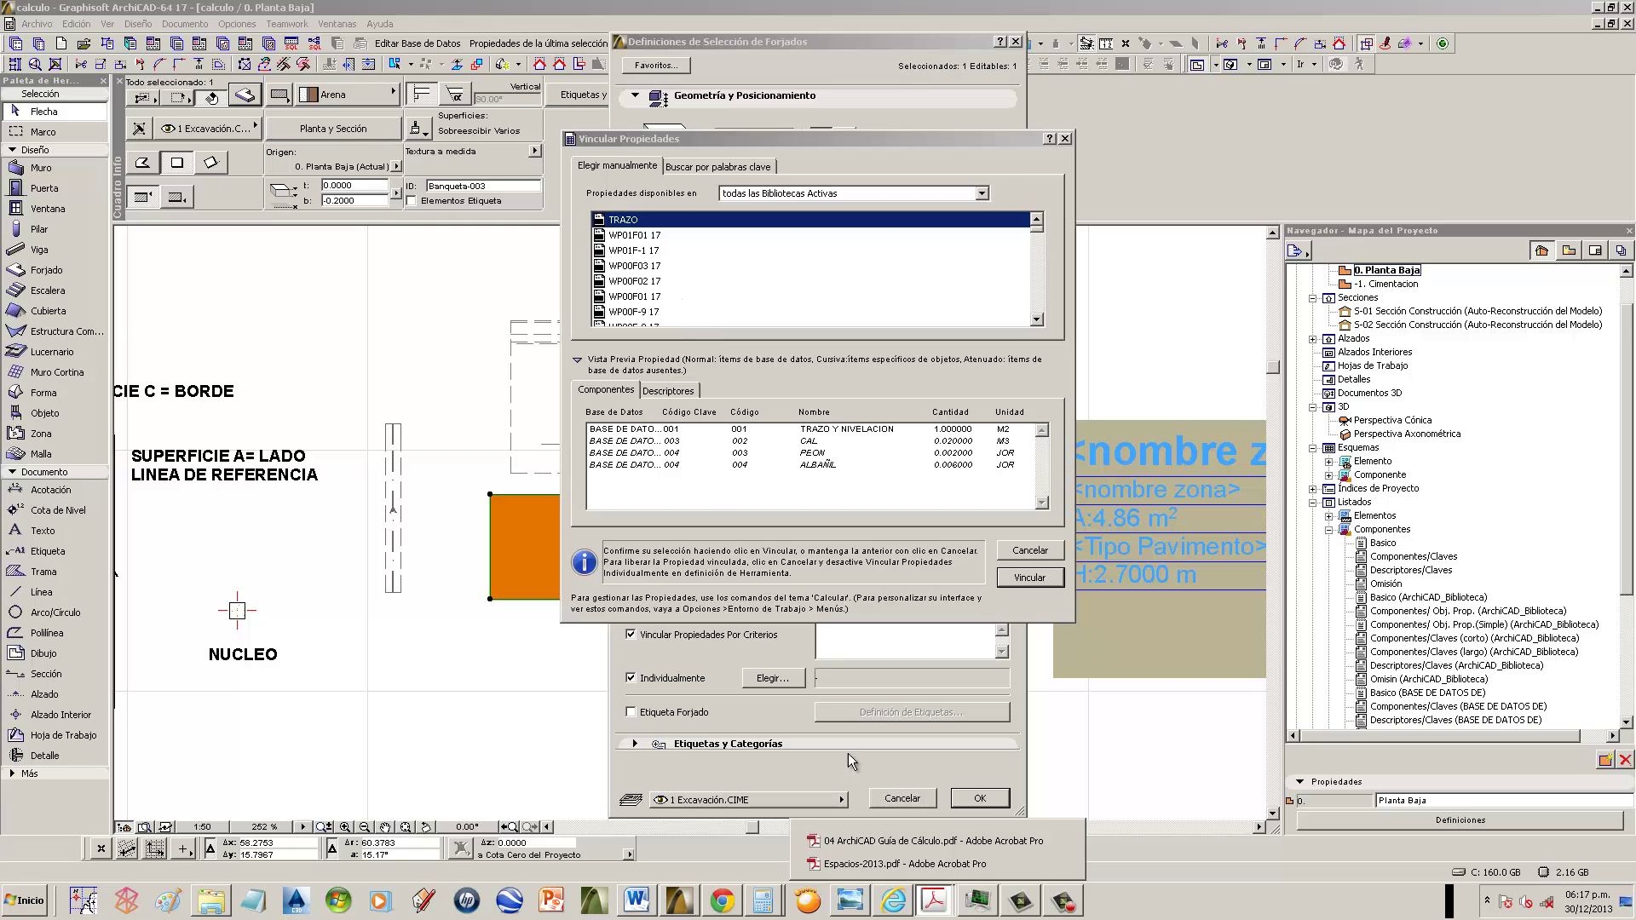
{"action": "left_click", "coordinate": [922, 864]}
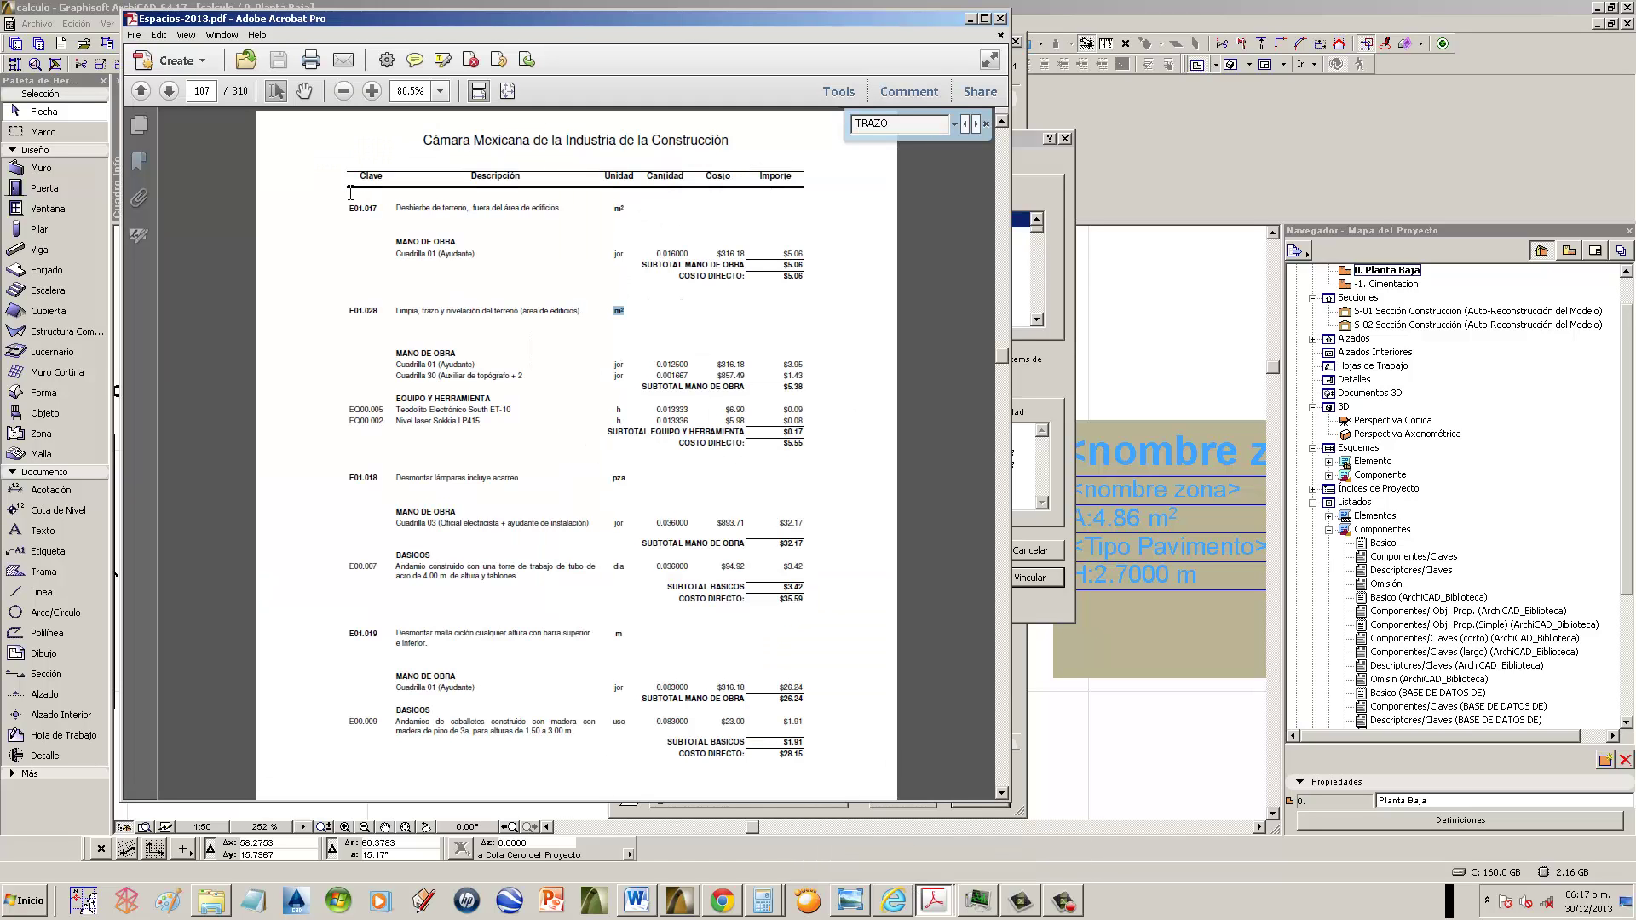
{"action": "left_click_drag", "start_coordinate": [349, 208], "coordinate": [377, 208]}
{"action": "left_click", "coordinate": [970, 18]}
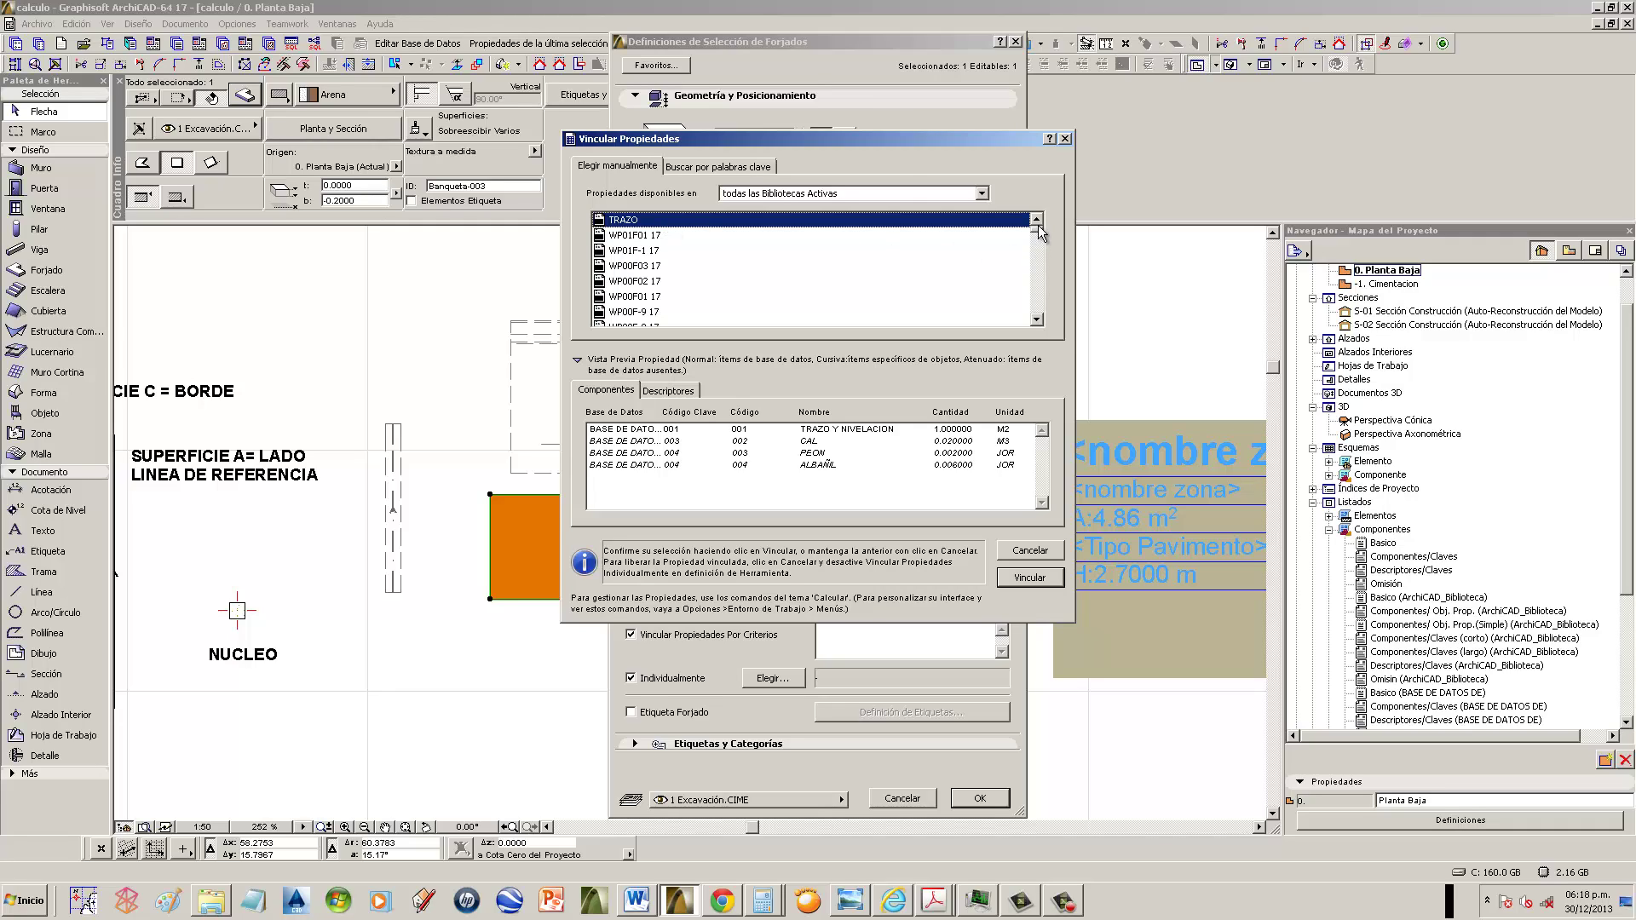
- Link the TRAZO property to the slab, confirm the slab settings and clear the selection
{"action": "left_click_drag", "start_coordinate": [1038, 229], "coordinate": [1045, 222]}
{"action": "left_click", "coordinate": [1034, 581]}
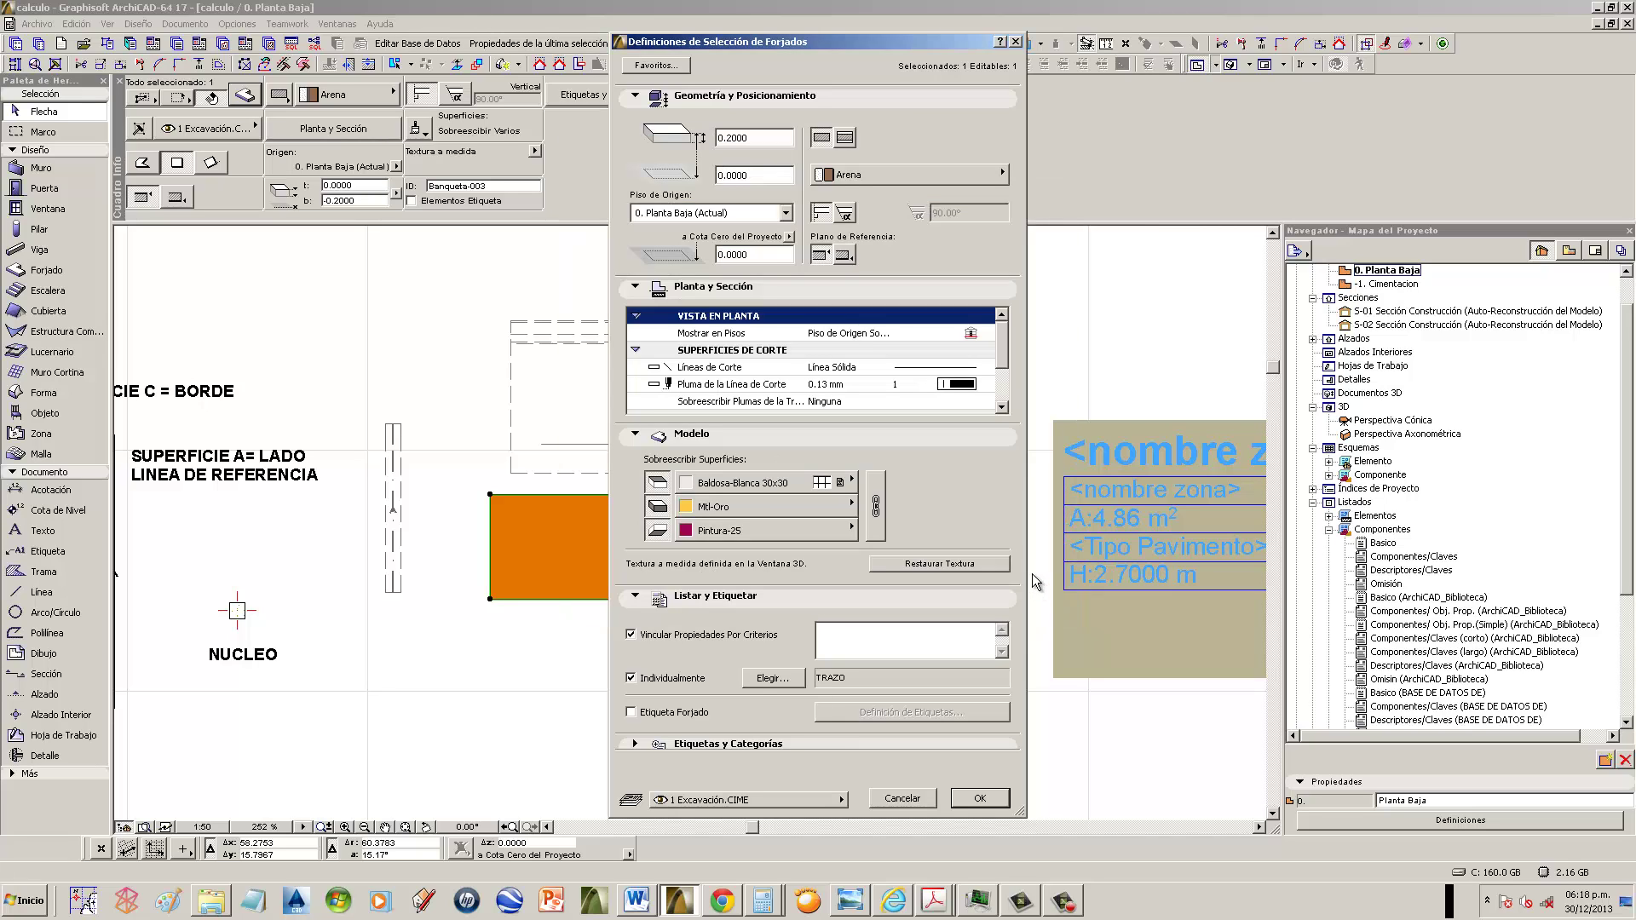
{"action": "left_click", "coordinate": [980, 799]}
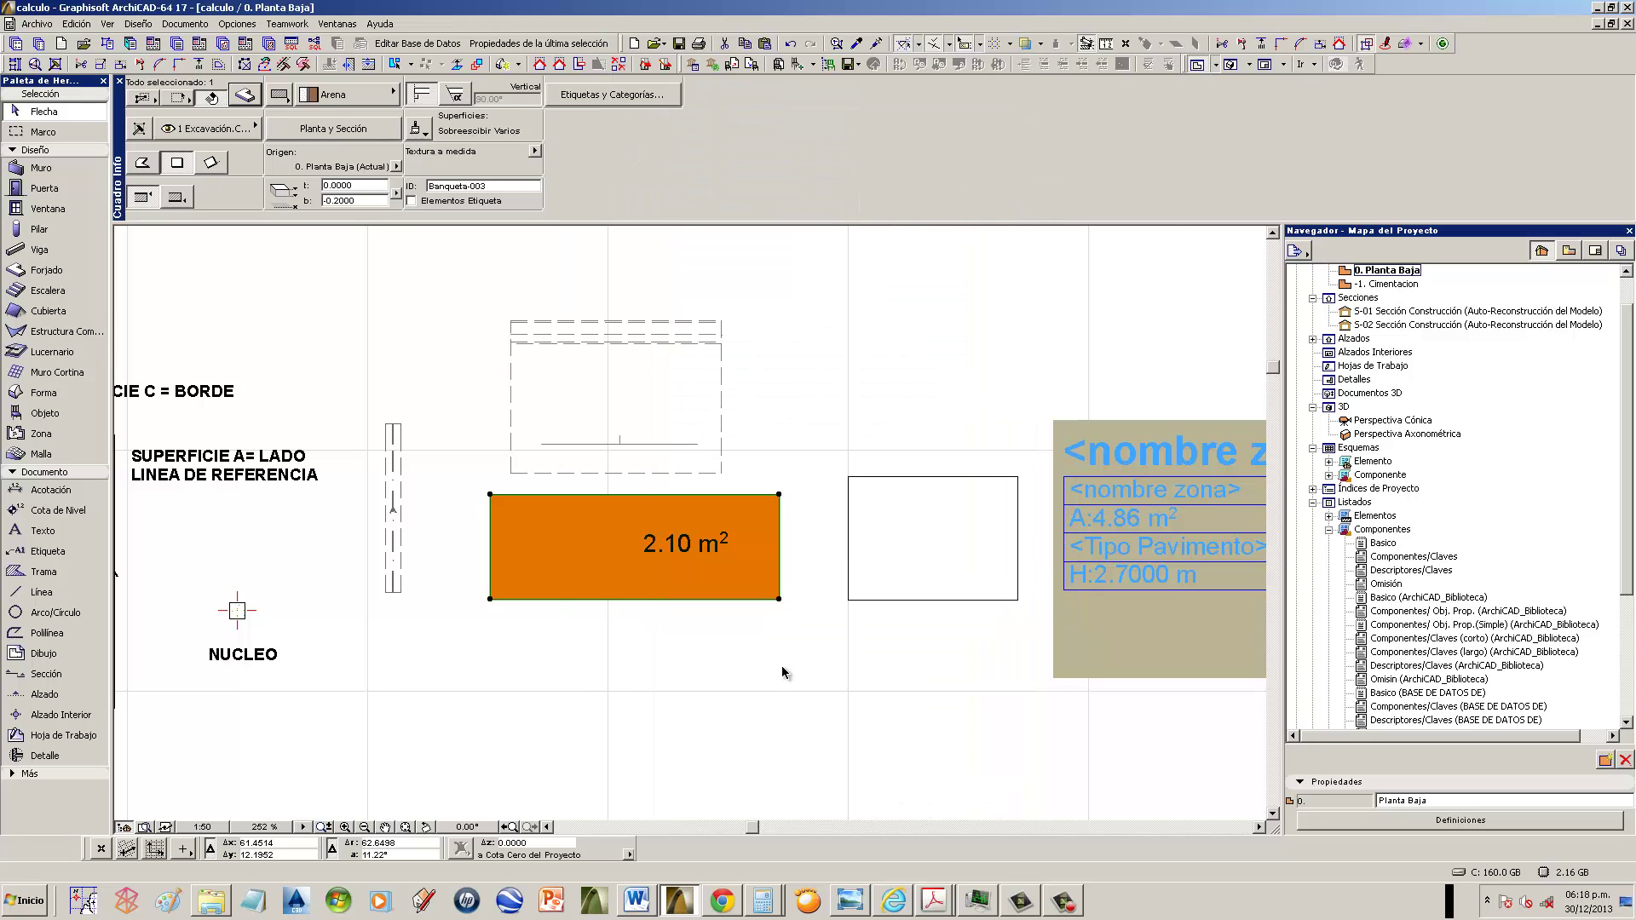
{"action": "middle_click_drag", "start_coordinate": [778, 668], "coordinate": [682, 571]}
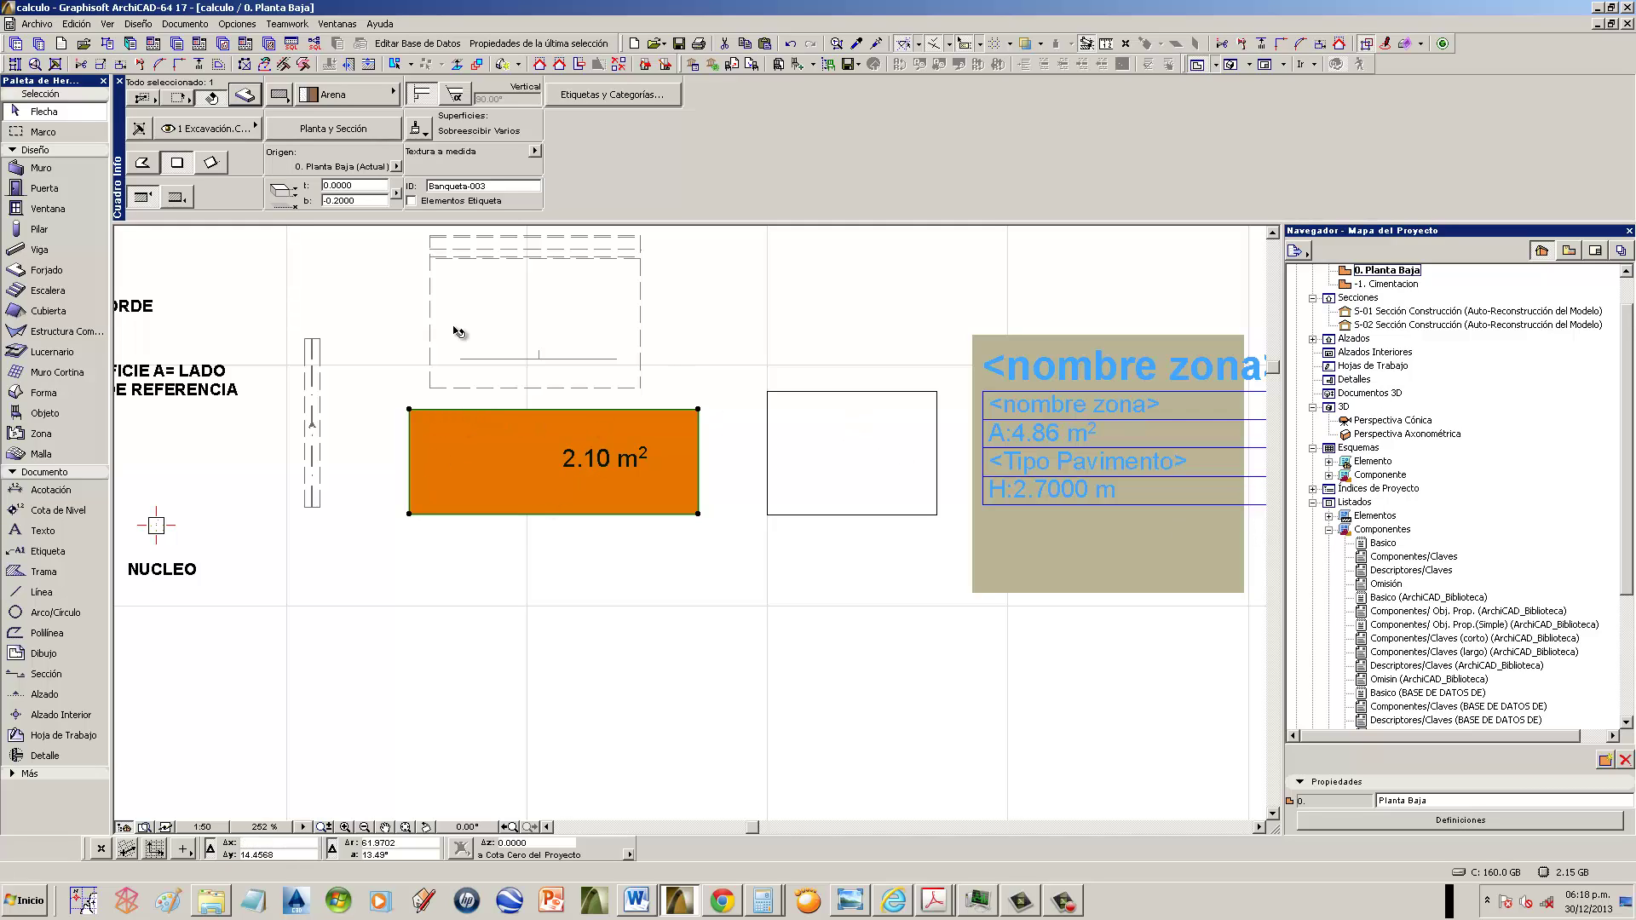
{"action": "middle_click_drag", "start_coordinate": [765, 600], "coordinate": [778, 580]}
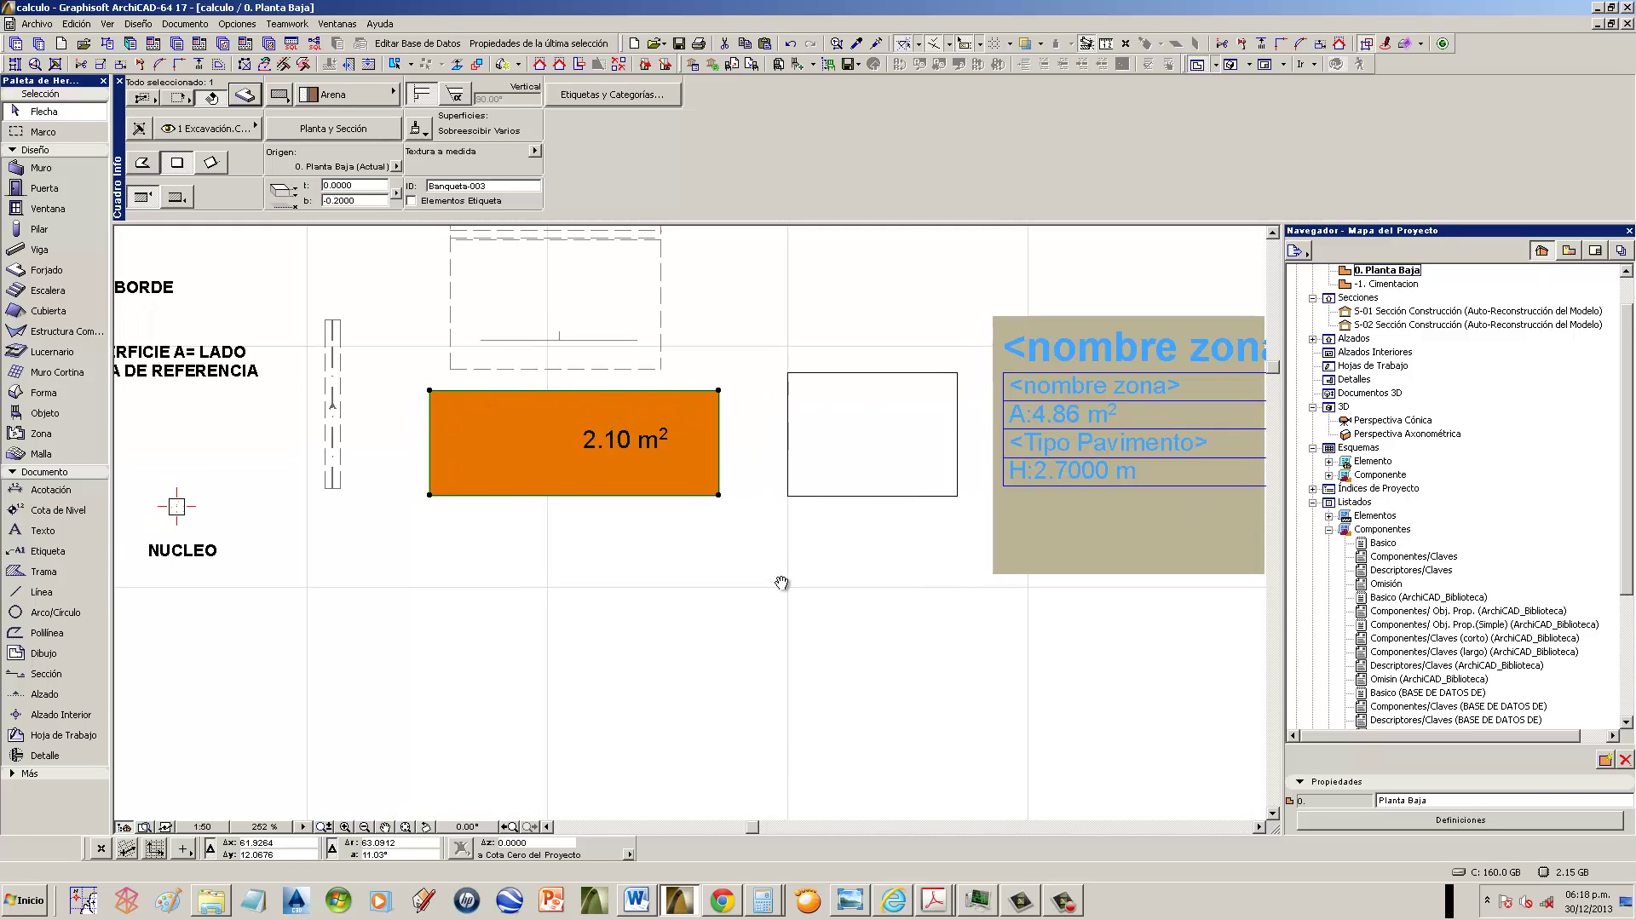
{"action": "left_click", "coordinate": [769, 569]}
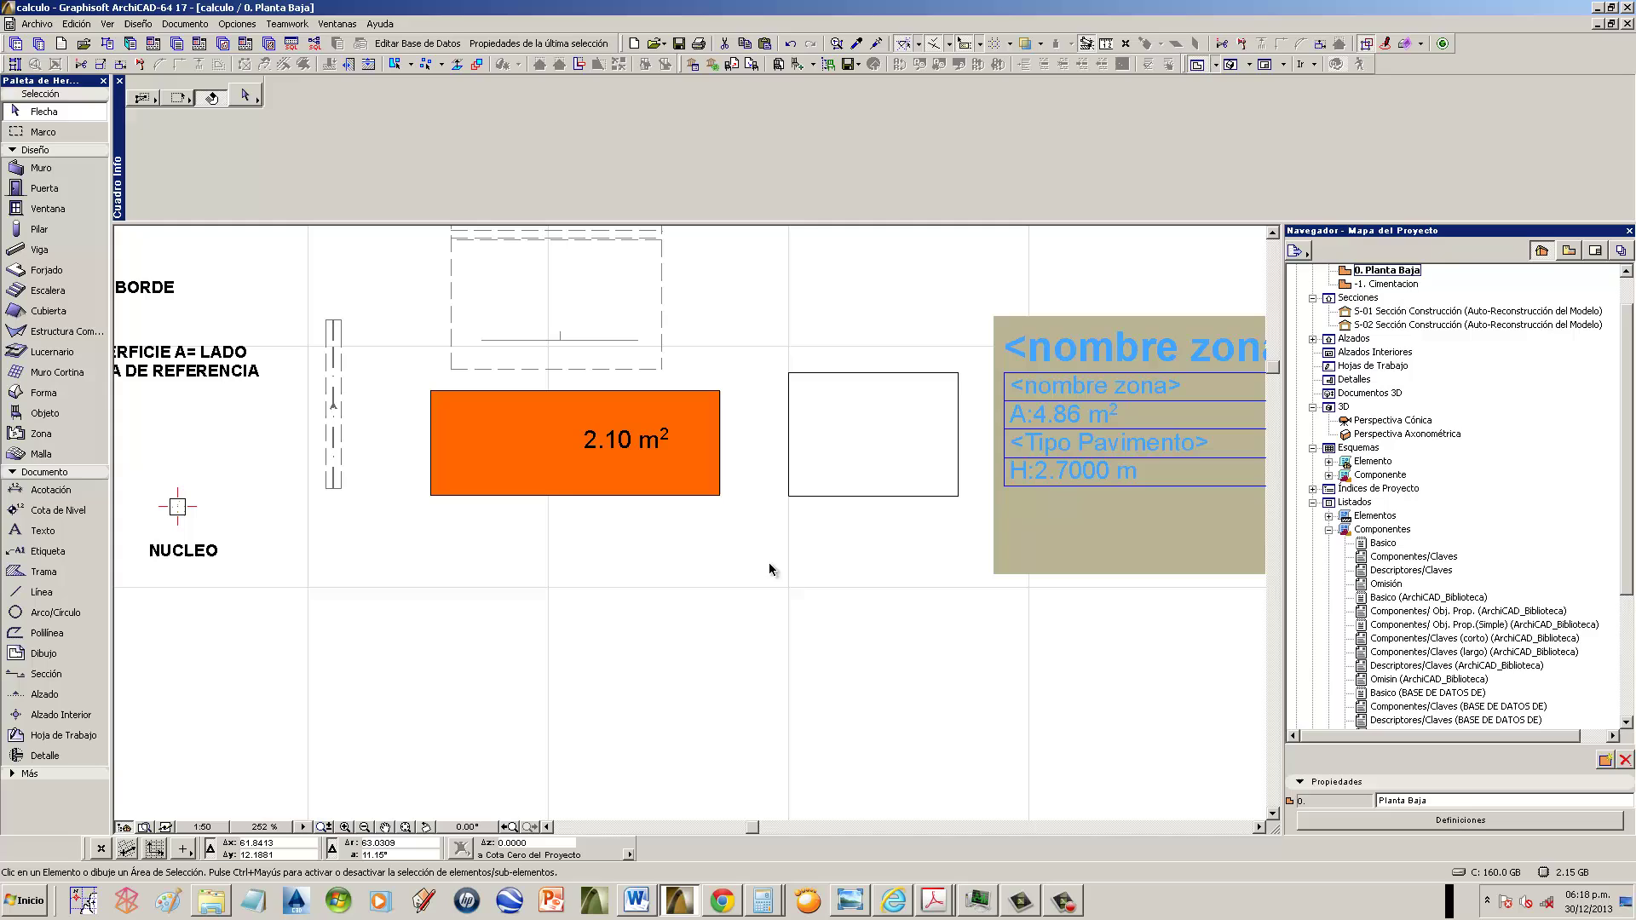
- Select the slab beneath the orange fill and generate the Basico component list for it
{"action": "left_click", "coordinate": [721, 497]}
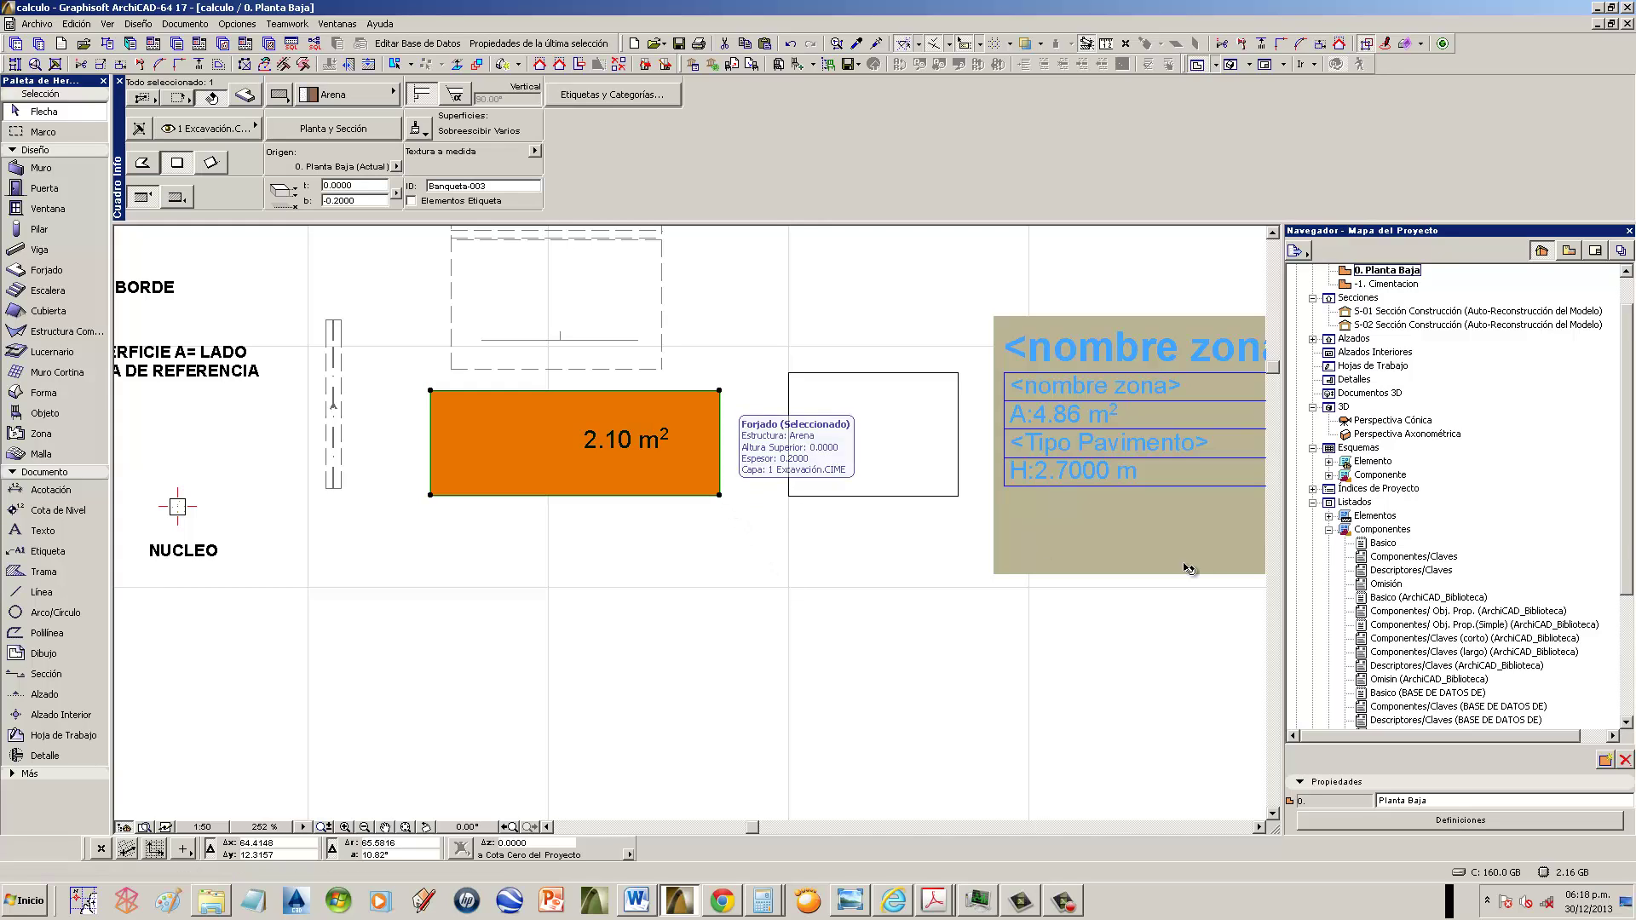
{"action": "left_click", "coordinate": [1331, 533]}
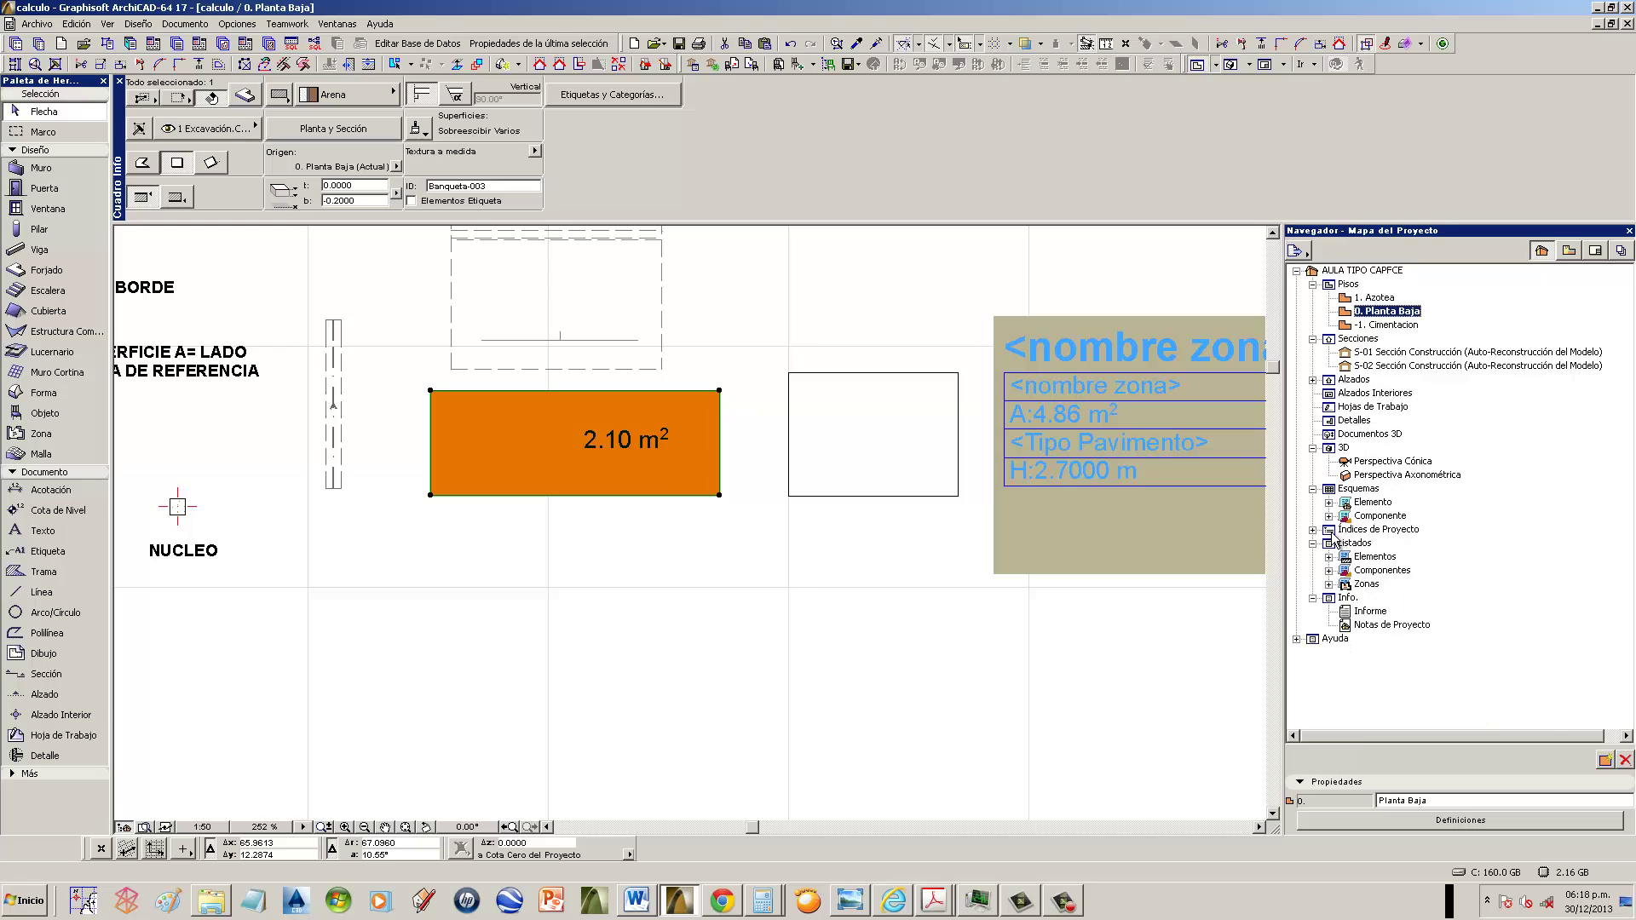
{"action": "left_click", "coordinate": [1328, 570]}
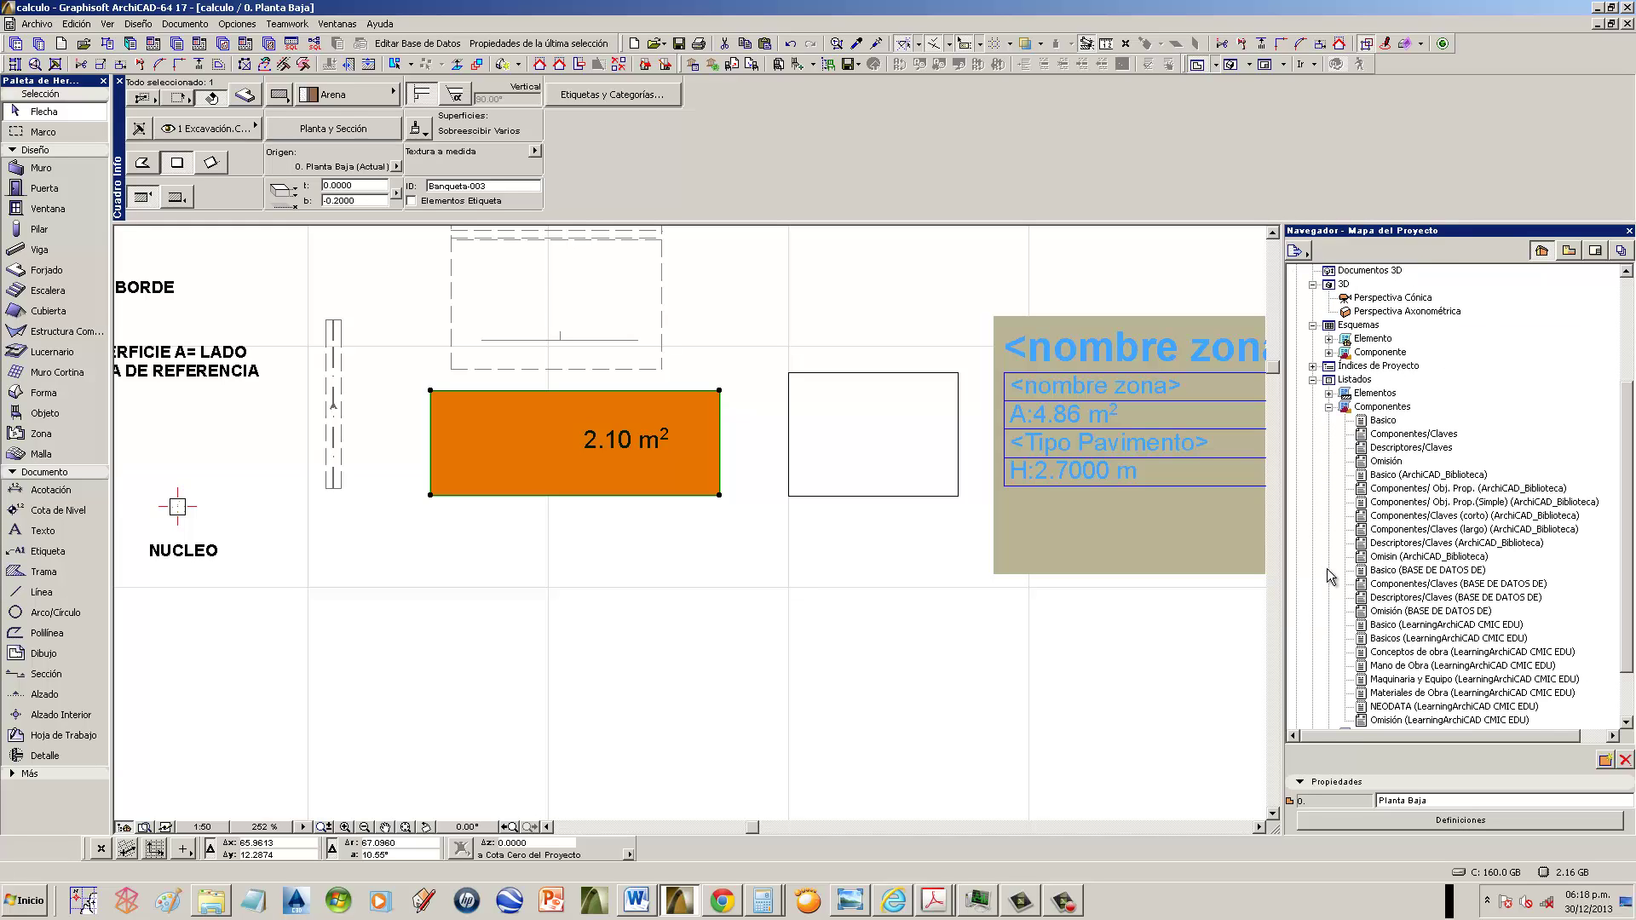
{"action": "left_click", "coordinate": [1385, 421]}
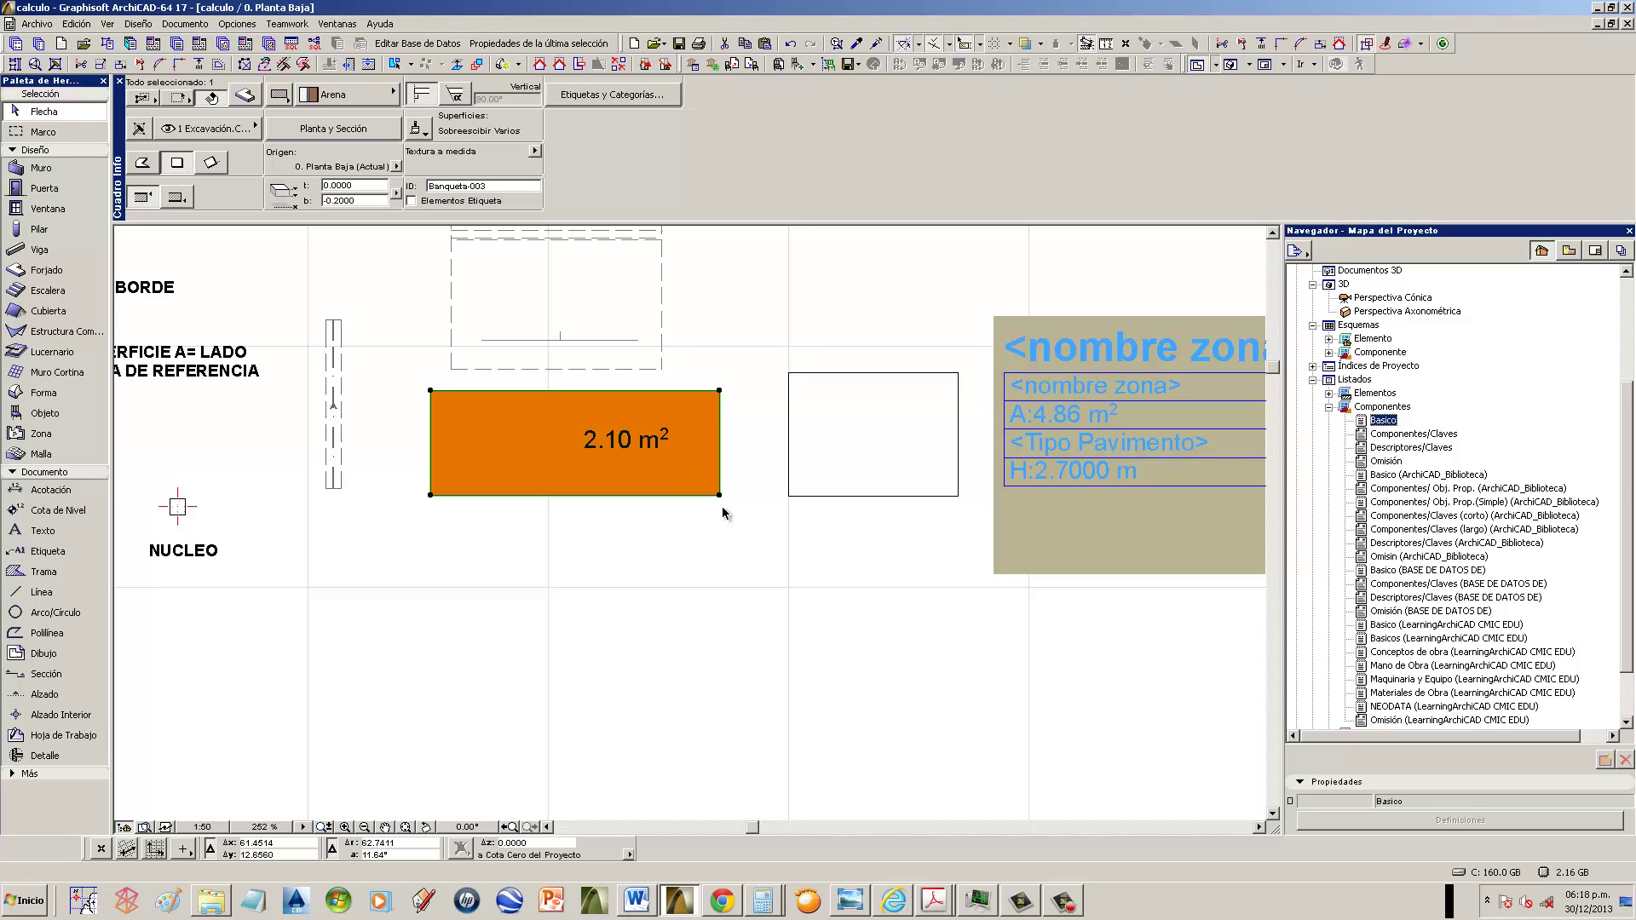
{"action": "double_click", "coordinate": [1385, 421]}
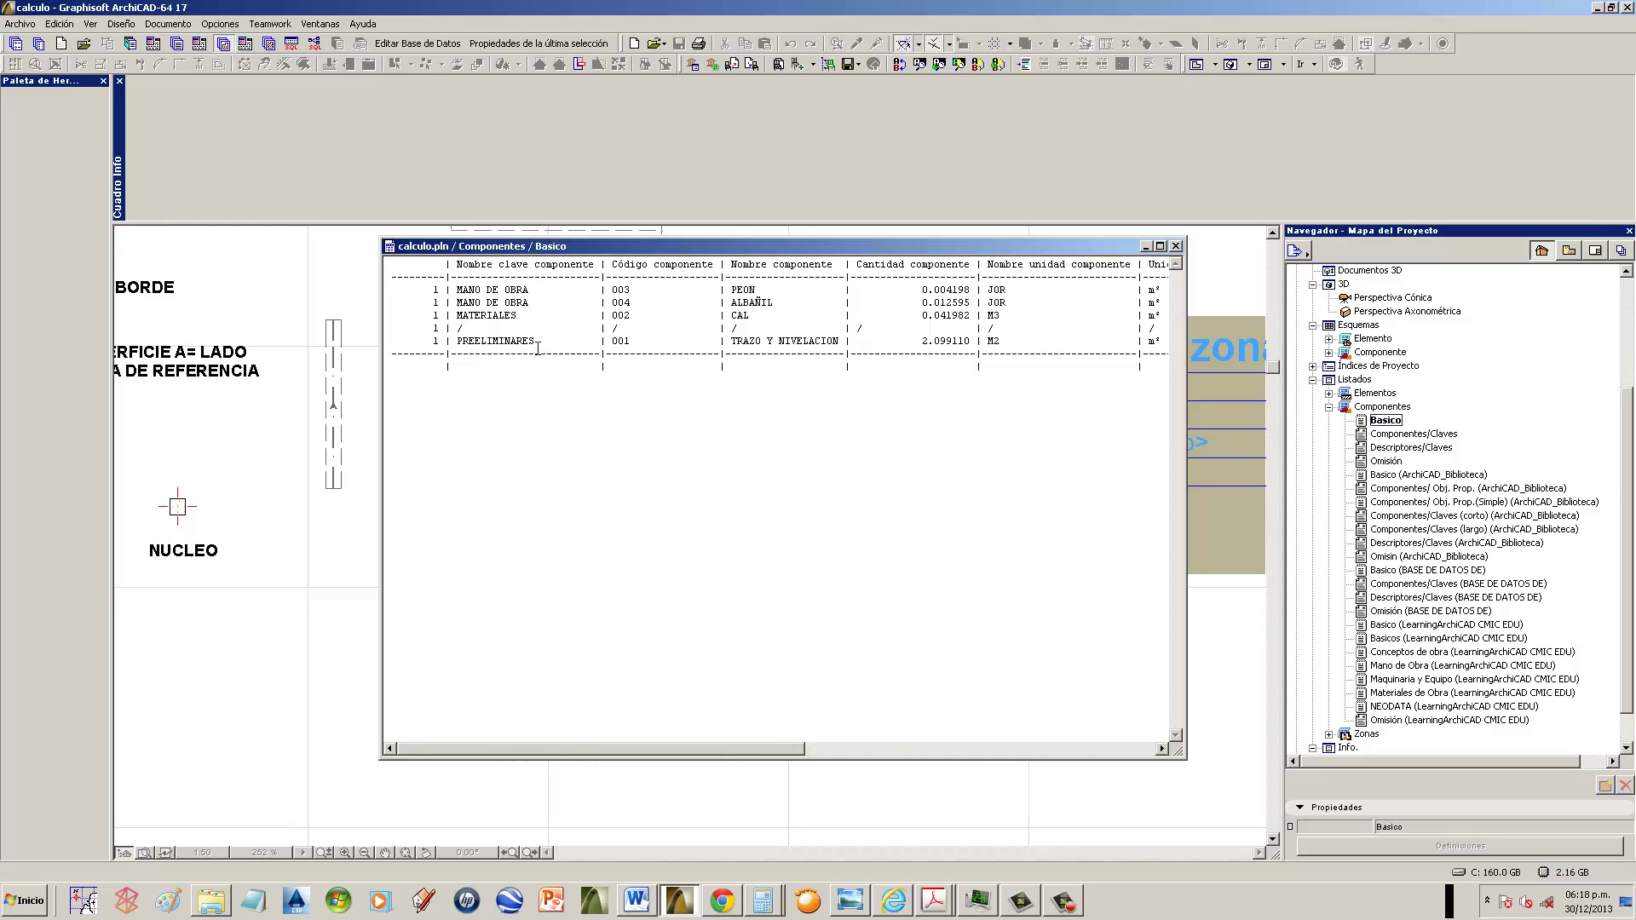
- Compare the TRAZO Y NIVELACION quantity in the Basico list with the area label on the orange slab
{"action": "left_click_drag", "start_coordinate": [455, 339], "coordinate": [530, 341]}
{"action": "left_click", "coordinate": [928, 340]}
{"action": "left_click_drag", "start_coordinate": [808, 750], "coordinate": [870, 749]}
{"action": "left_click", "coordinate": [949, 341]}
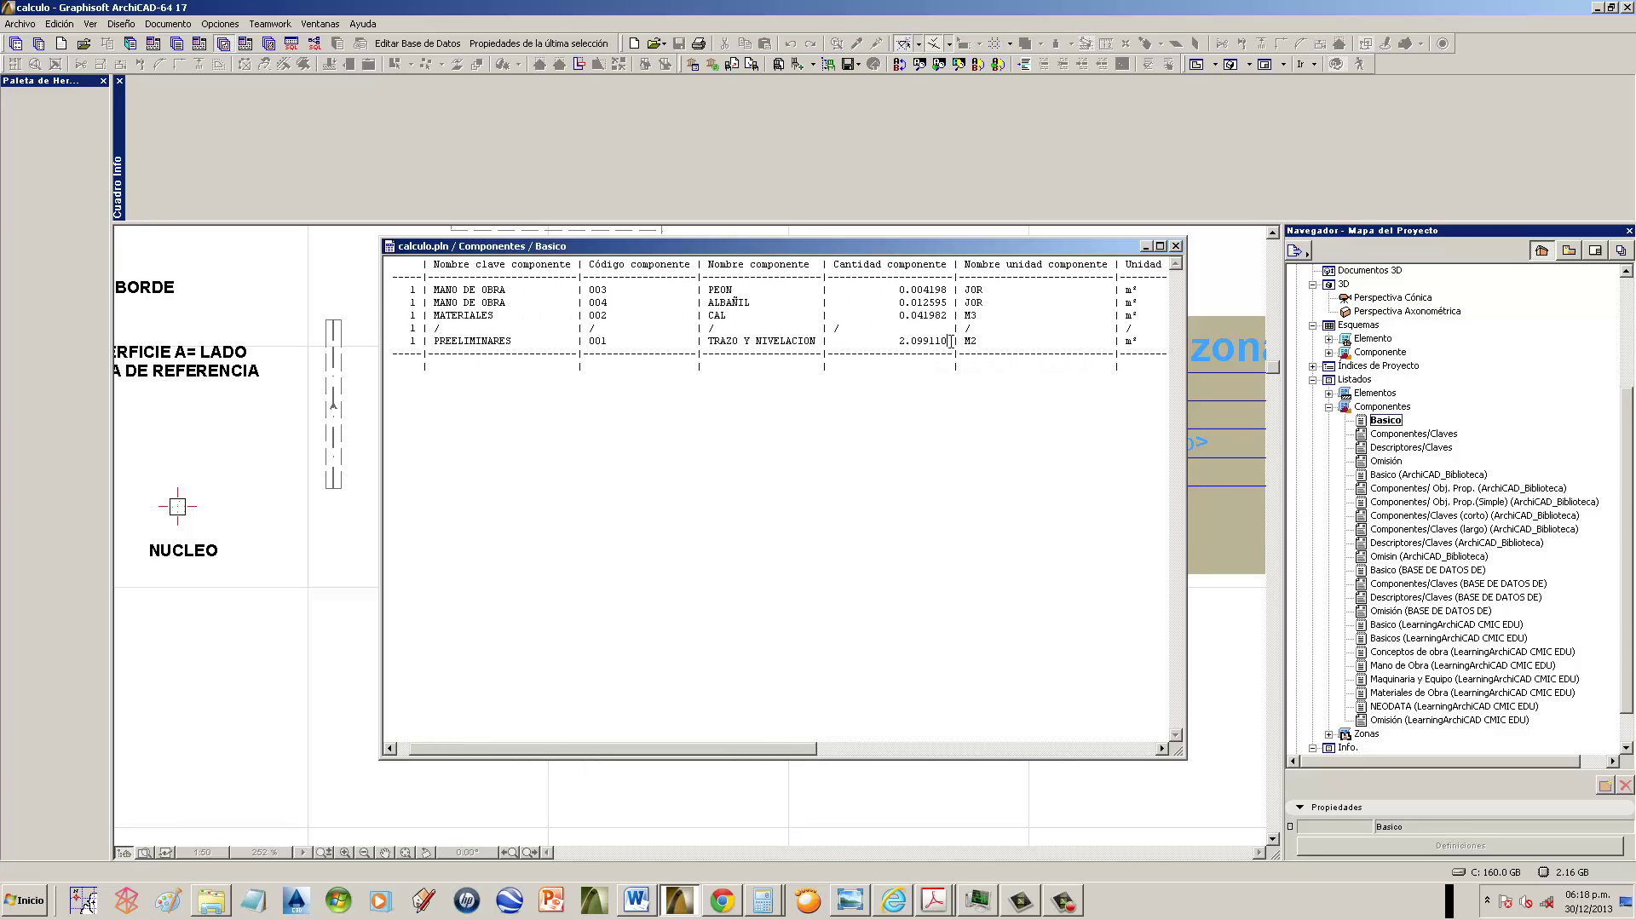
{"action": "left_click_drag", "start_coordinate": [951, 341], "coordinate": [906, 343]}
{"action": "left_click_drag", "start_coordinate": [994, 253], "coordinate": [945, 577]}
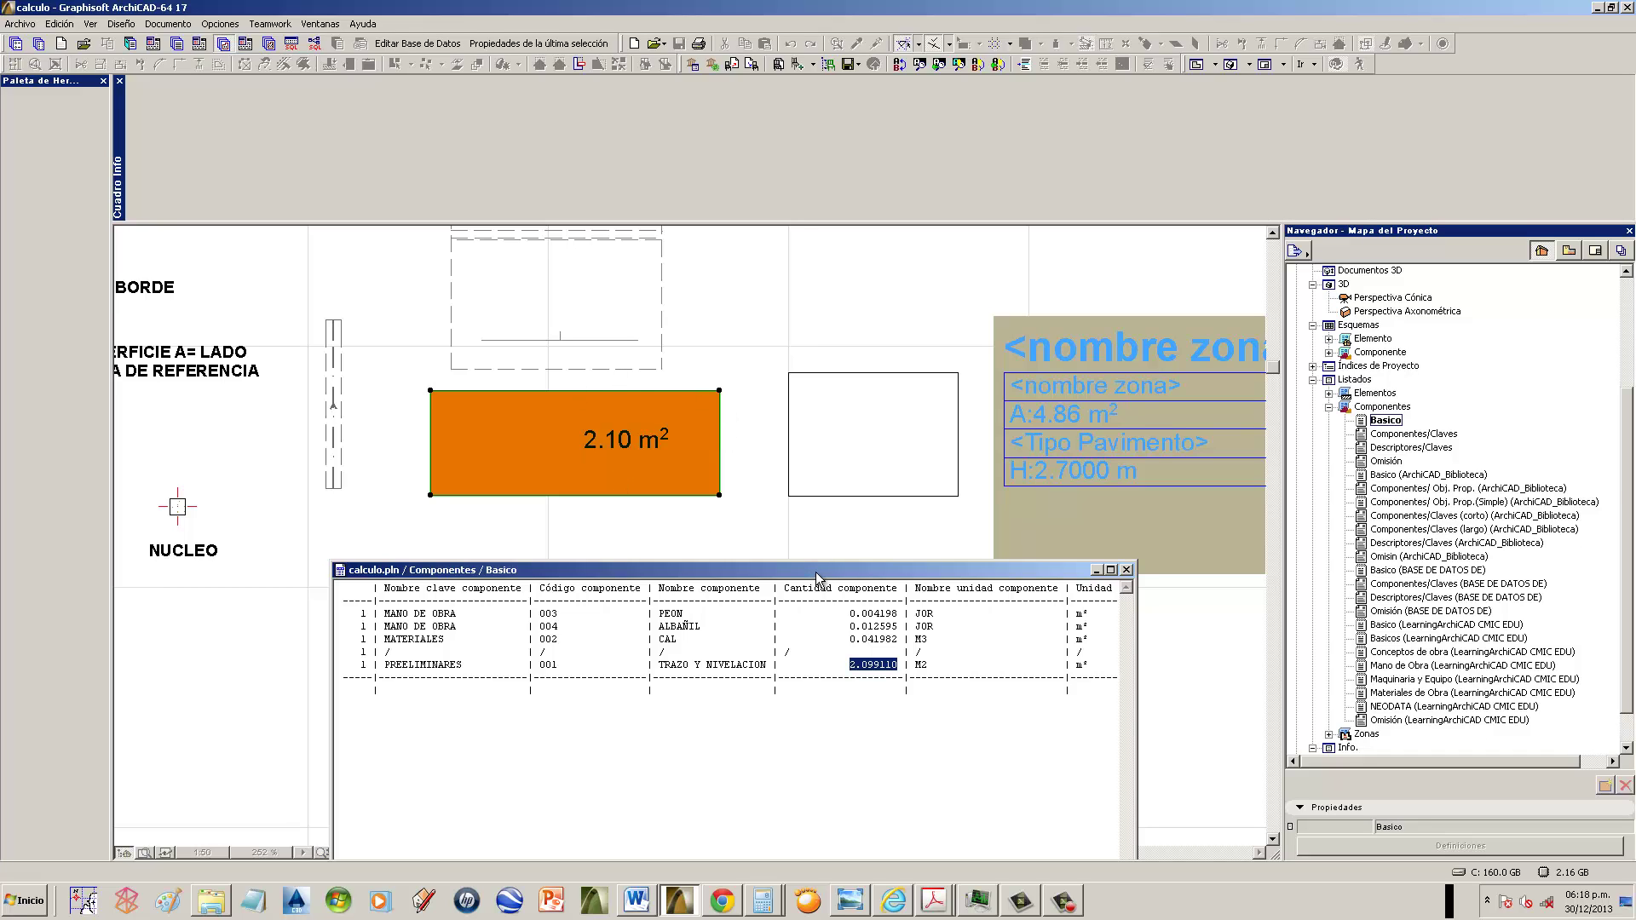
{"action": "left_click_drag", "start_coordinate": [816, 571], "coordinate": [774, 263]}
{"action": "left_click_drag", "start_coordinate": [742, 465], "coordinate": [746, 515]}
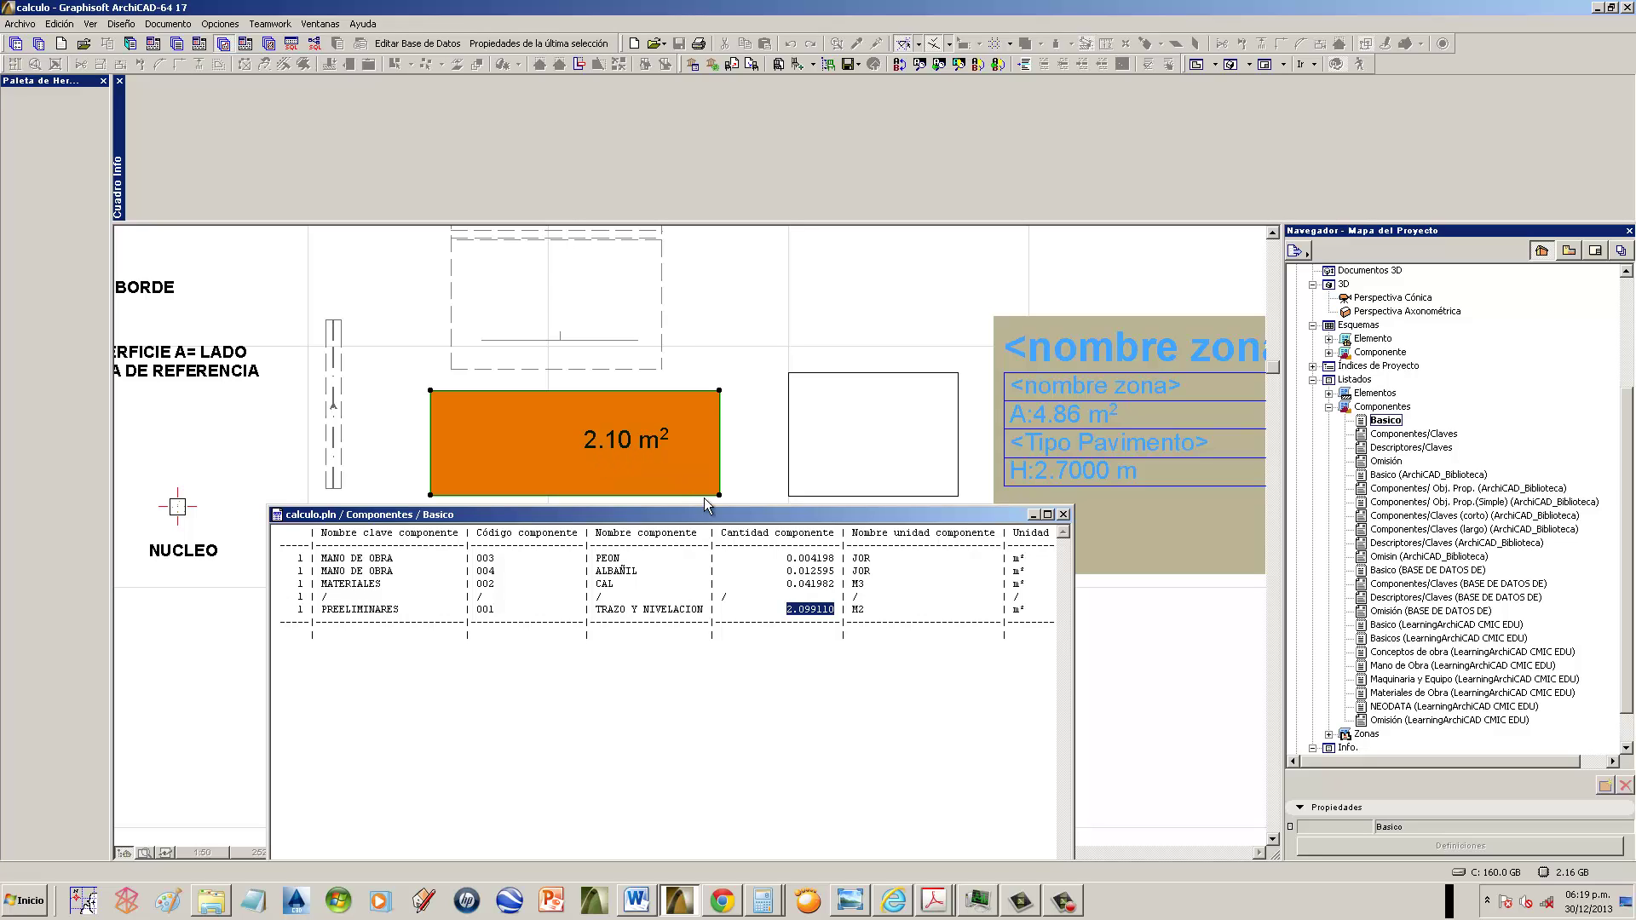
{"action": "left_click_drag", "start_coordinate": [730, 513], "coordinate": [751, 258]}
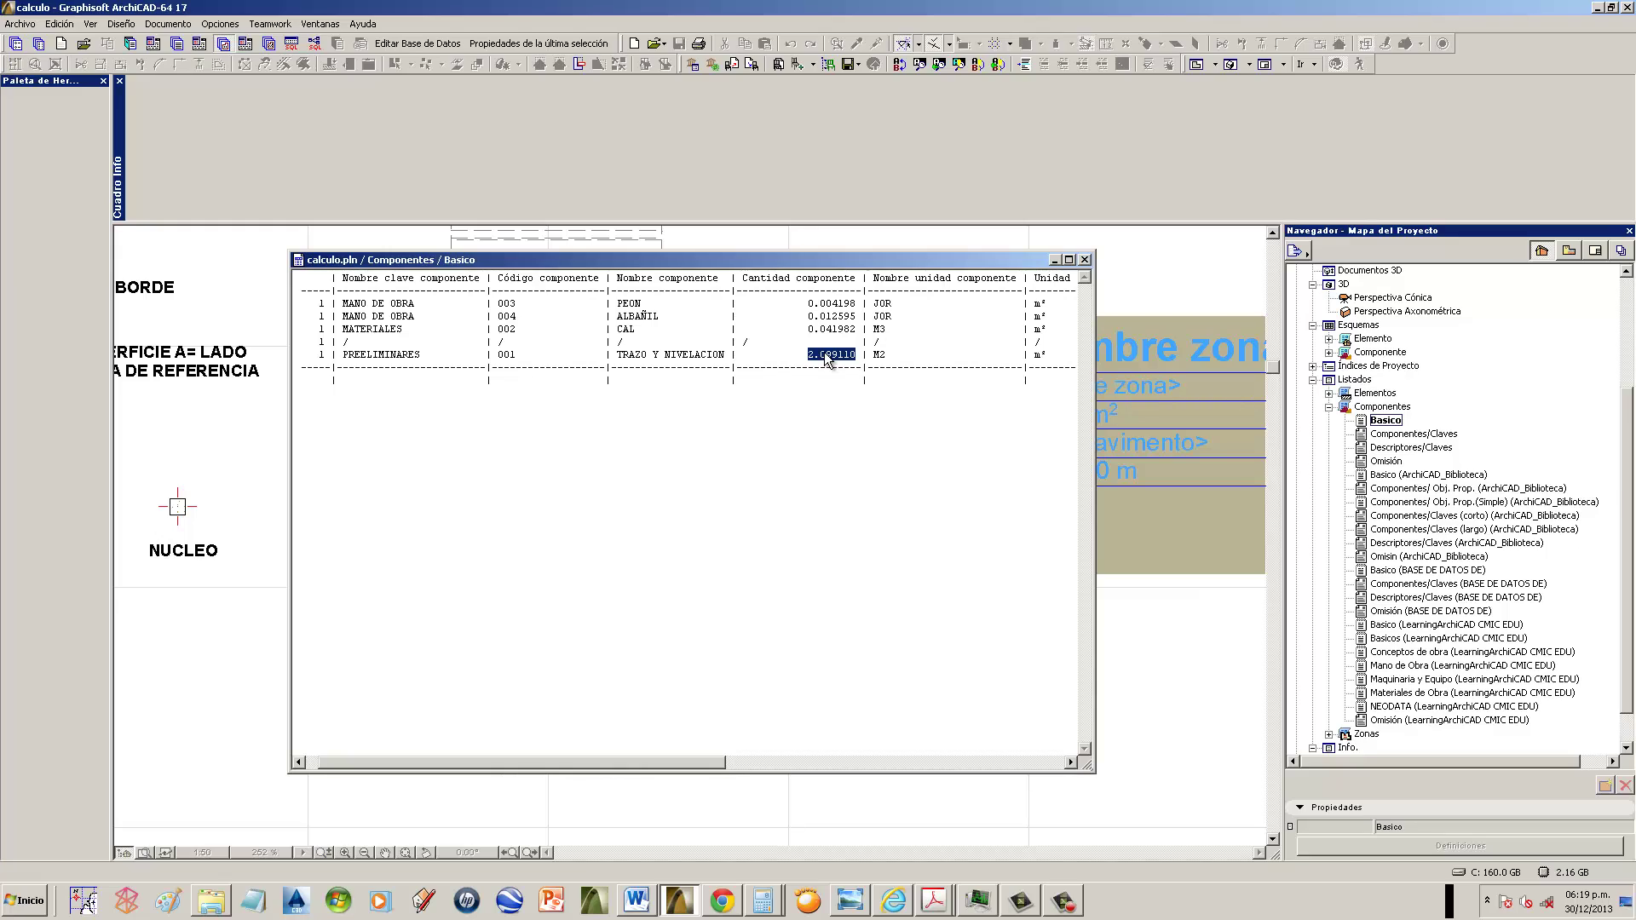
- Review the component quantities and units in the Basico list, from TRAZO Y NIVELACION to PEON and ALBAÑIL
{"action": "left_click", "coordinate": [814, 356]}
{"action": "left_click_drag", "start_coordinate": [808, 357], "coordinate": [863, 363]}
{"action": "left_click_drag", "start_coordinate": [715, 762], "coordinate": [822, 753]}
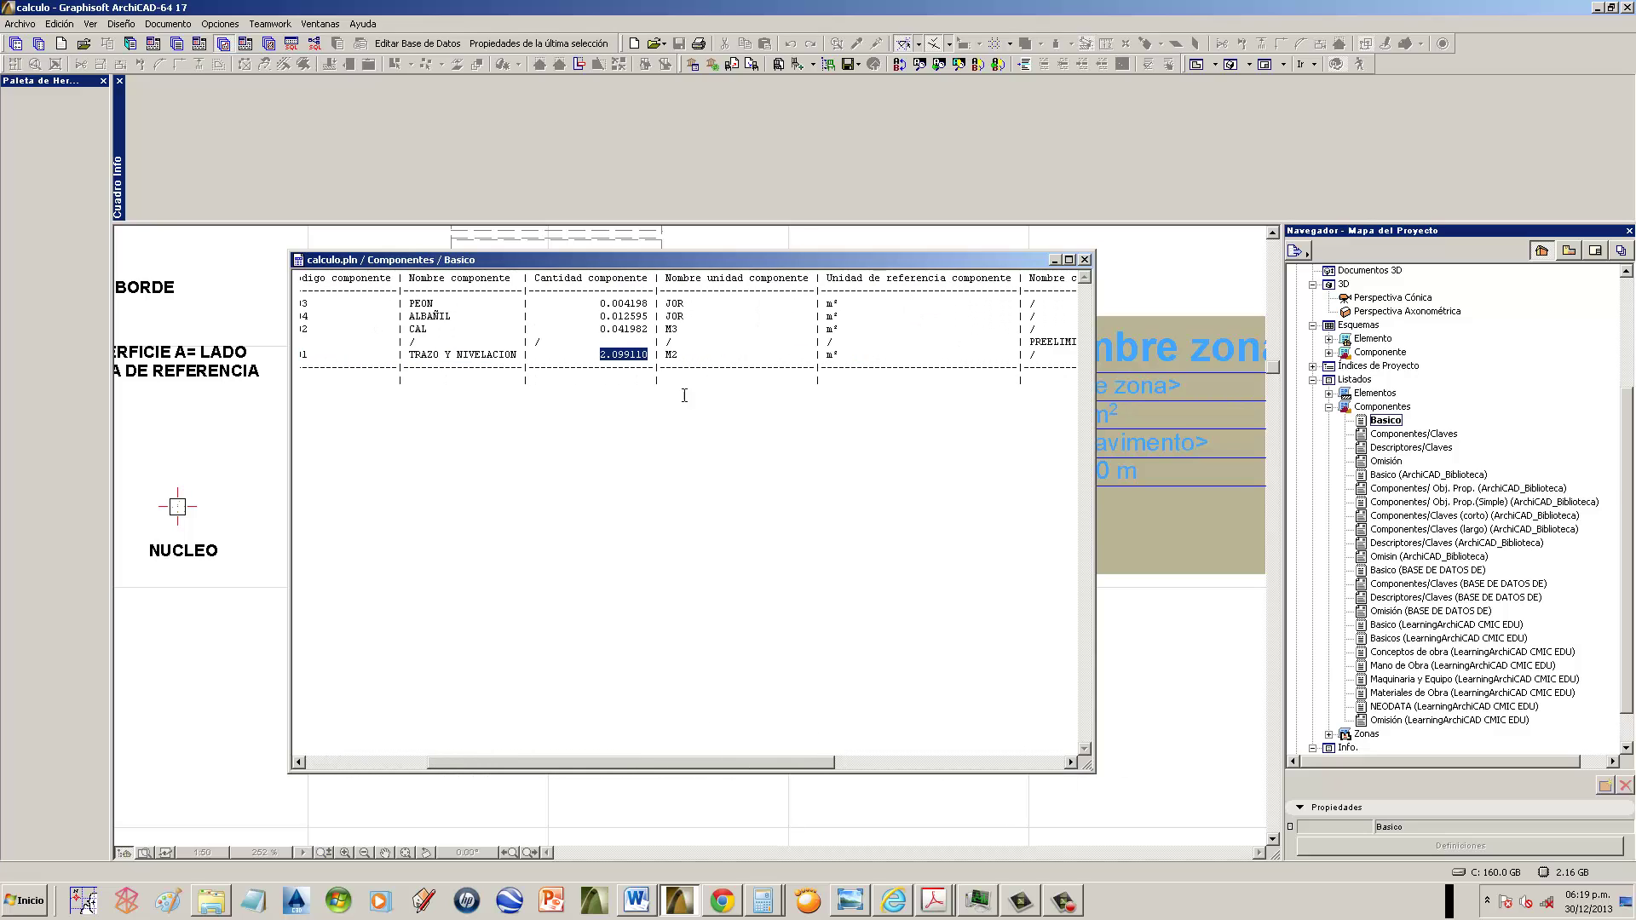
{"action": "left_click_drag", "start_coordinate": [599, 304], "coordinate": [651, 312]}
{"action": "left_click", "coordinate": [609, 321]}
{"action": "double_click", "coordinate": [613, 355]}
- Open TRAZO.gsm from the embedded library and display its components table
{"action": "left_click", "coordinate": [87, 46]}
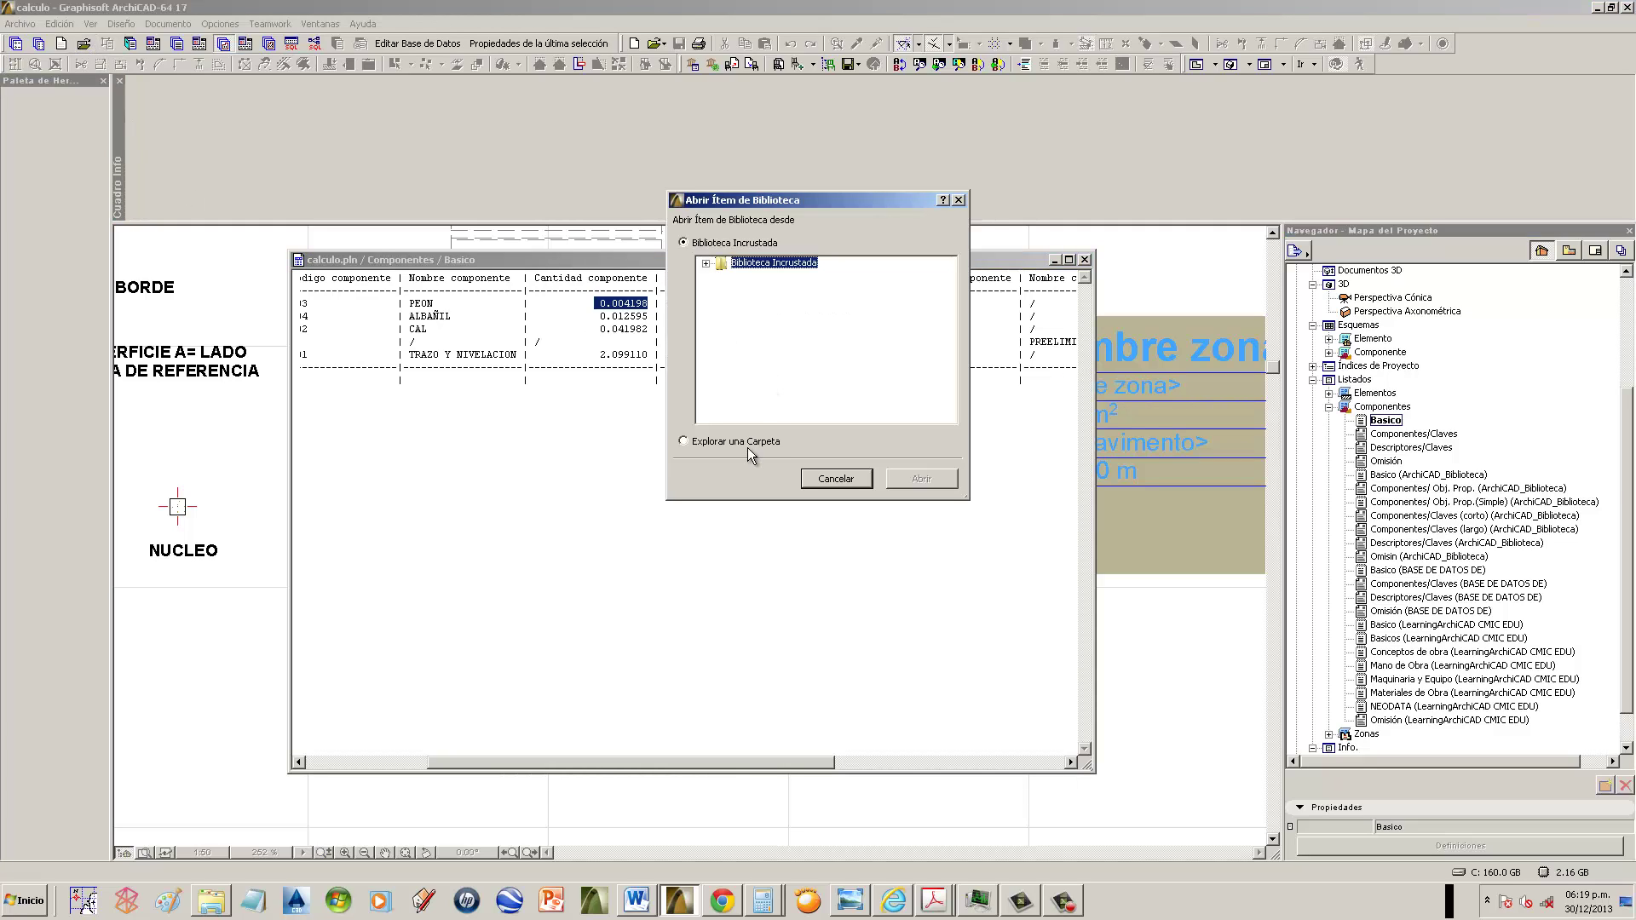
{"action": "left_click", "coordinate": [707, 264]}
{"action": "left_click", "coordinate": [756, 285]}
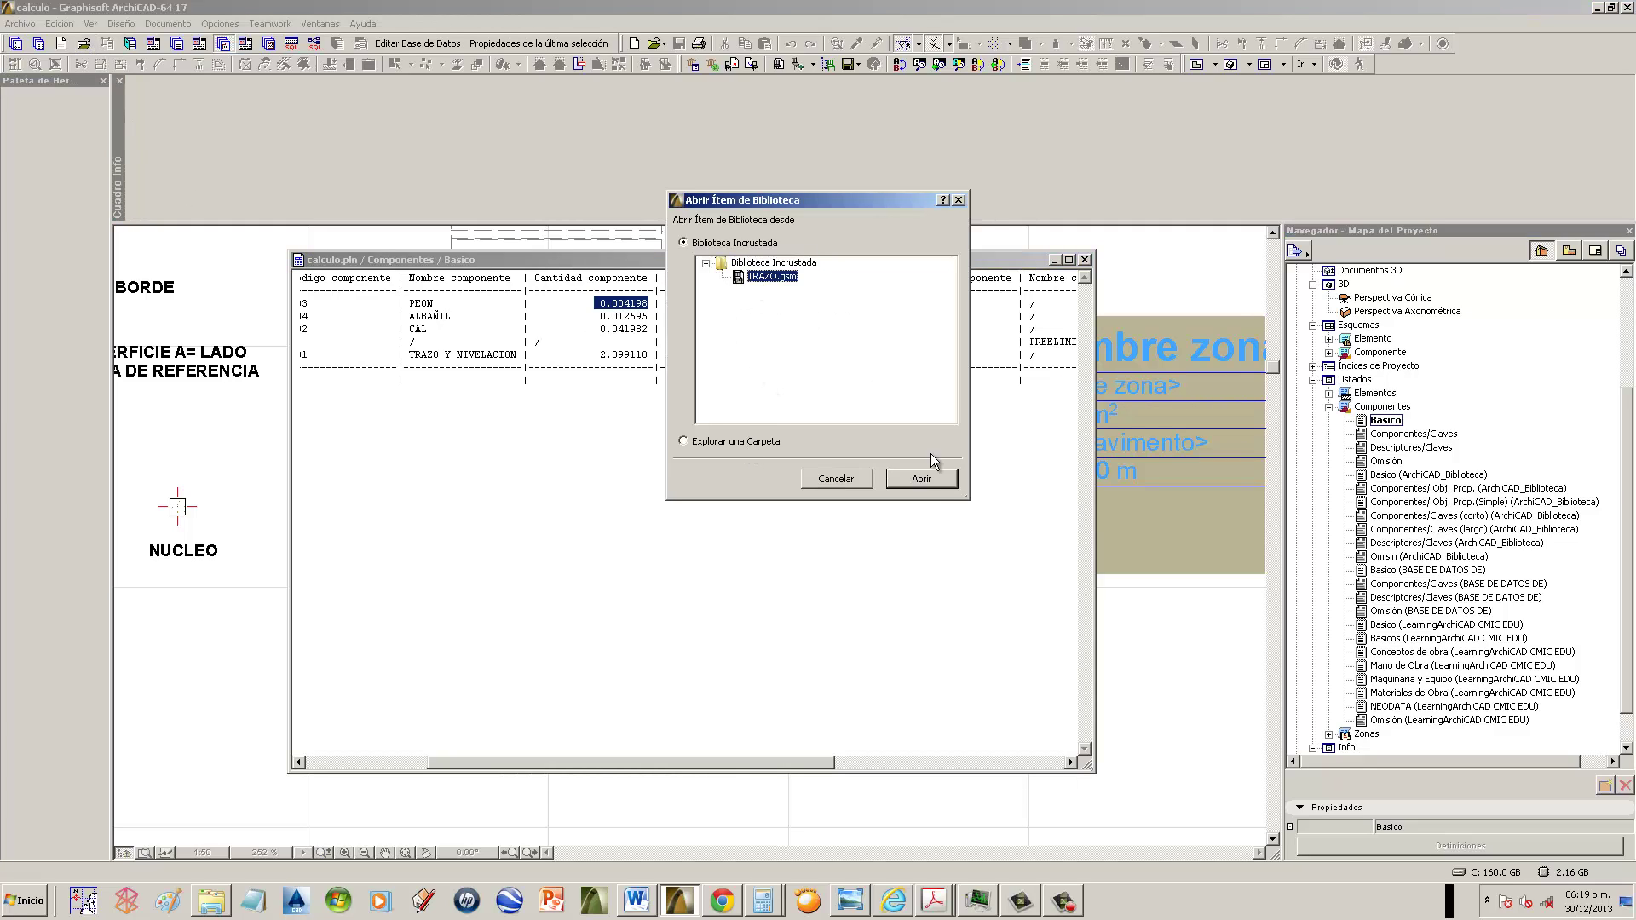
{"action": "left_click", "coordinate": [921, 478]}
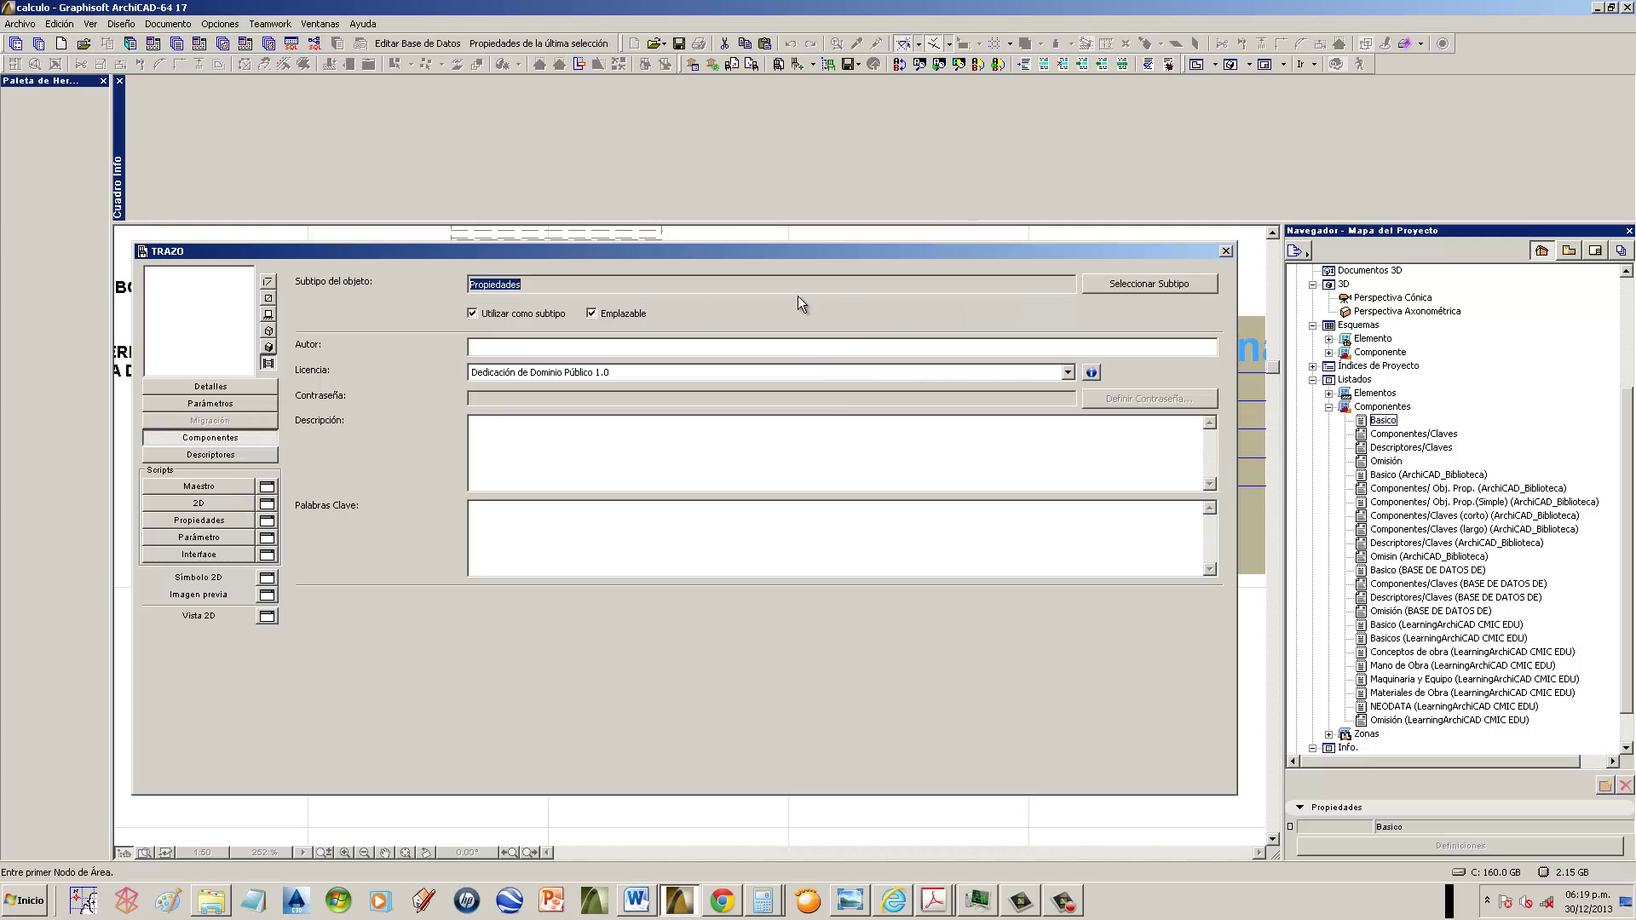
{"action": "left_click", "coordinate": [219, 440]}
{"action": "left_click", "coordinate": [219, 439]}
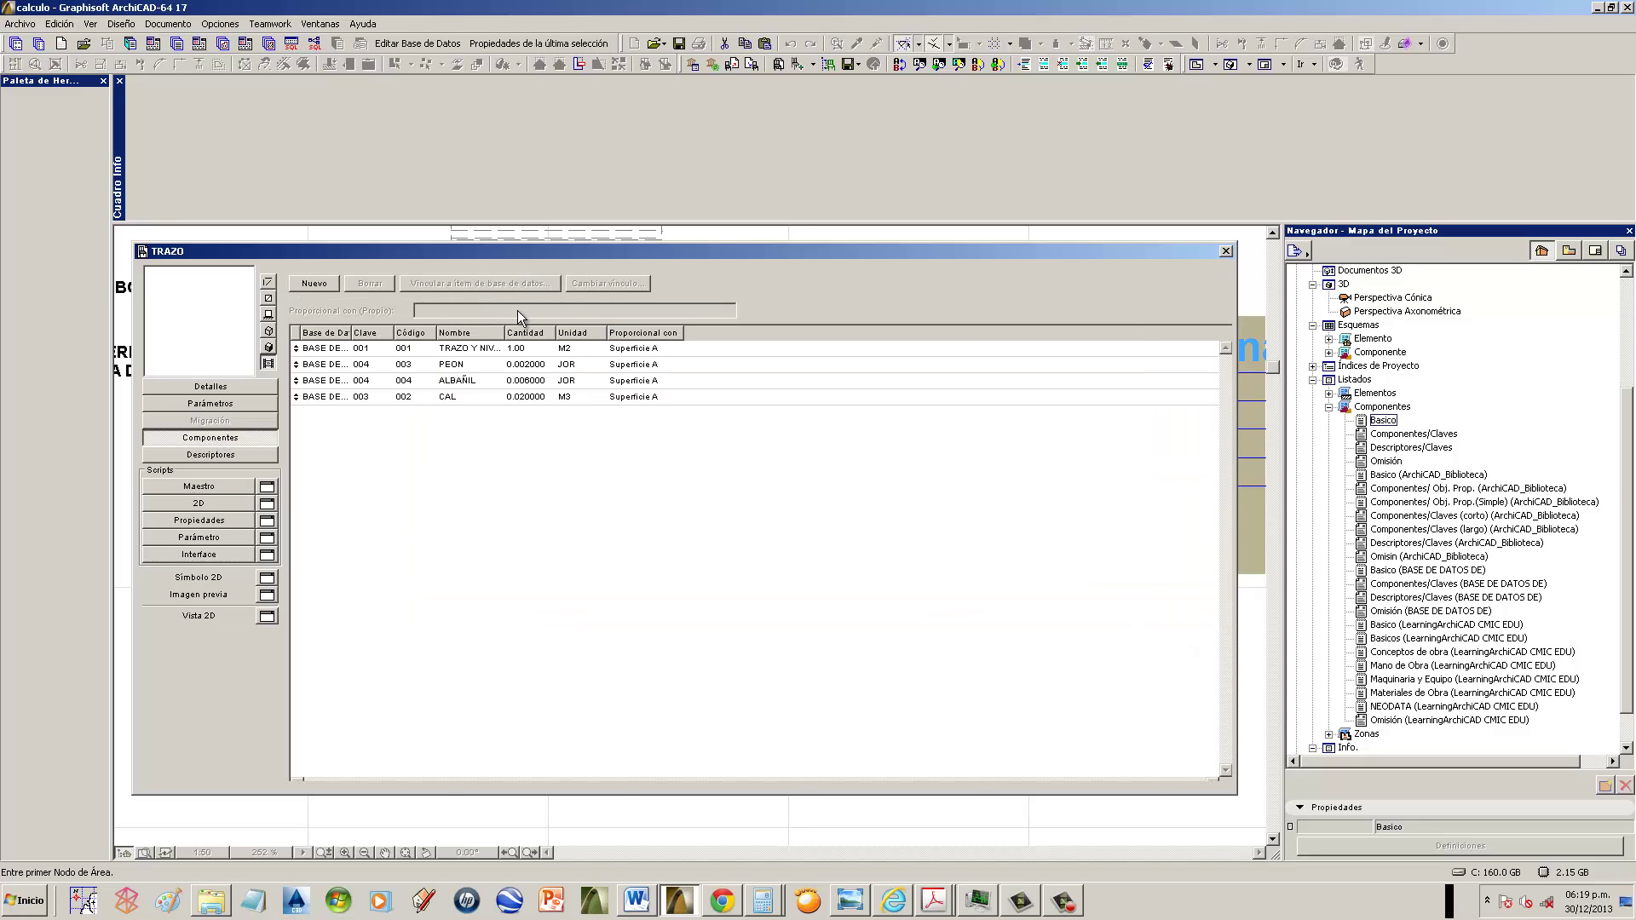
- Copy the PEON quantity of 0.002000 from the TRAZO components and paste it into the Windows Calculator
{"action": "left_click_drag", "start_coordinate": [552, 261], "coordinate": [549, 410]}
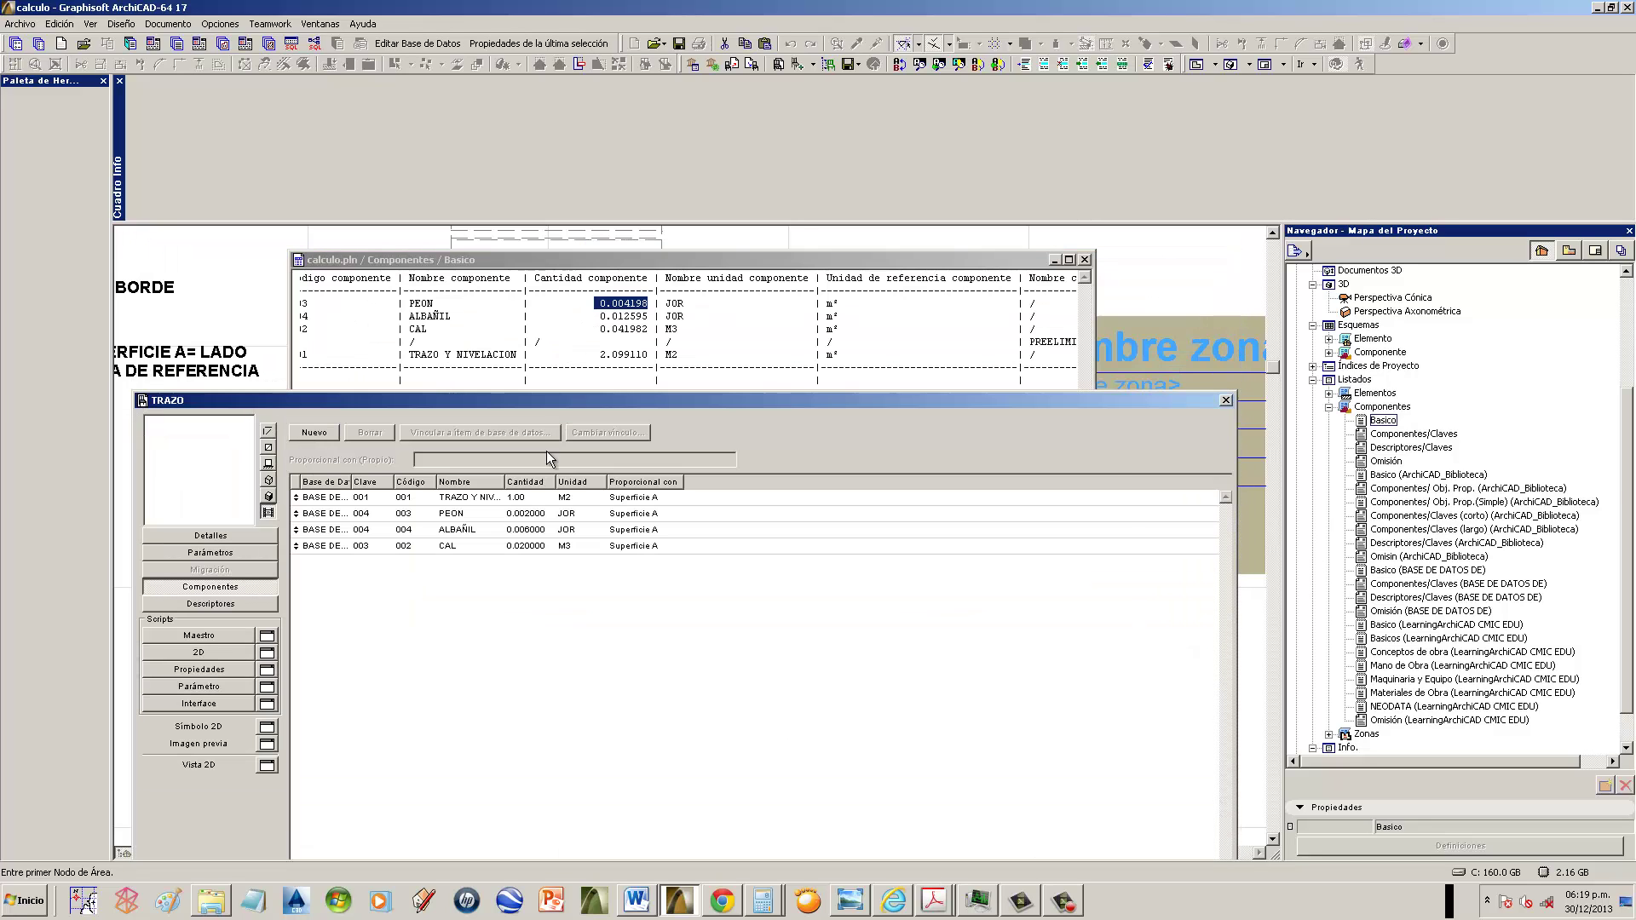
{"action": "left_click", "coordinate": [538, 514]}
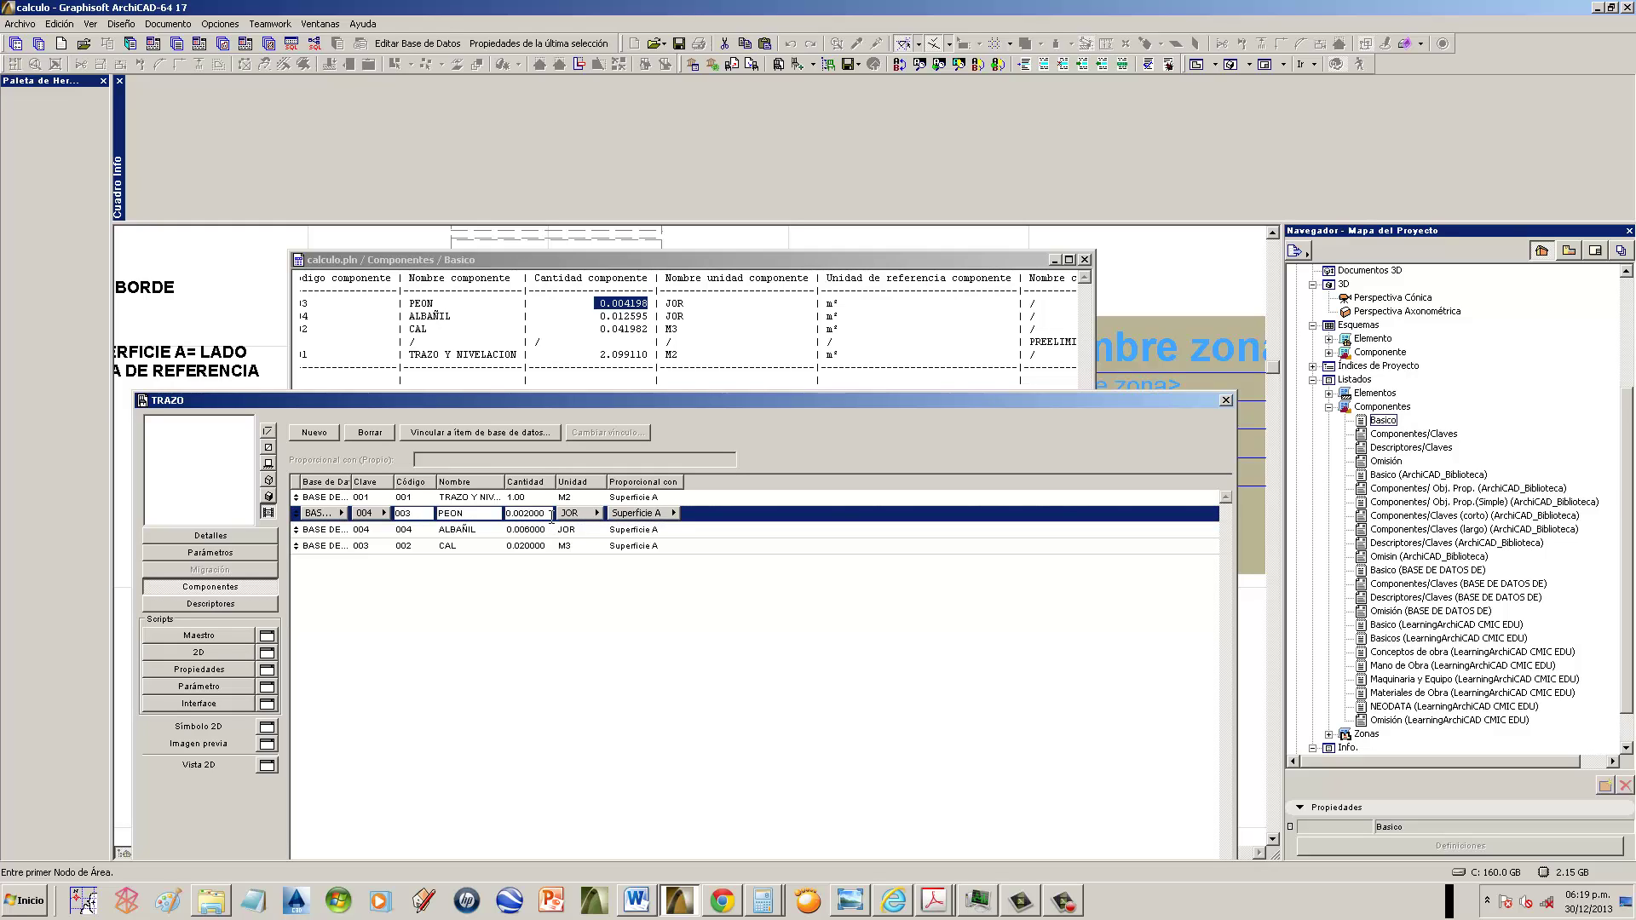
{"action": "left_click_drag", "start_coordinate": [551, 515], "coordinate": [500, 516]}
{"action": "key", "text": "ctrl+c"}
{"action": "left_click", "coordinate": [767, 899]}
{"action": "left_click", "coordinate": [809, 865]}
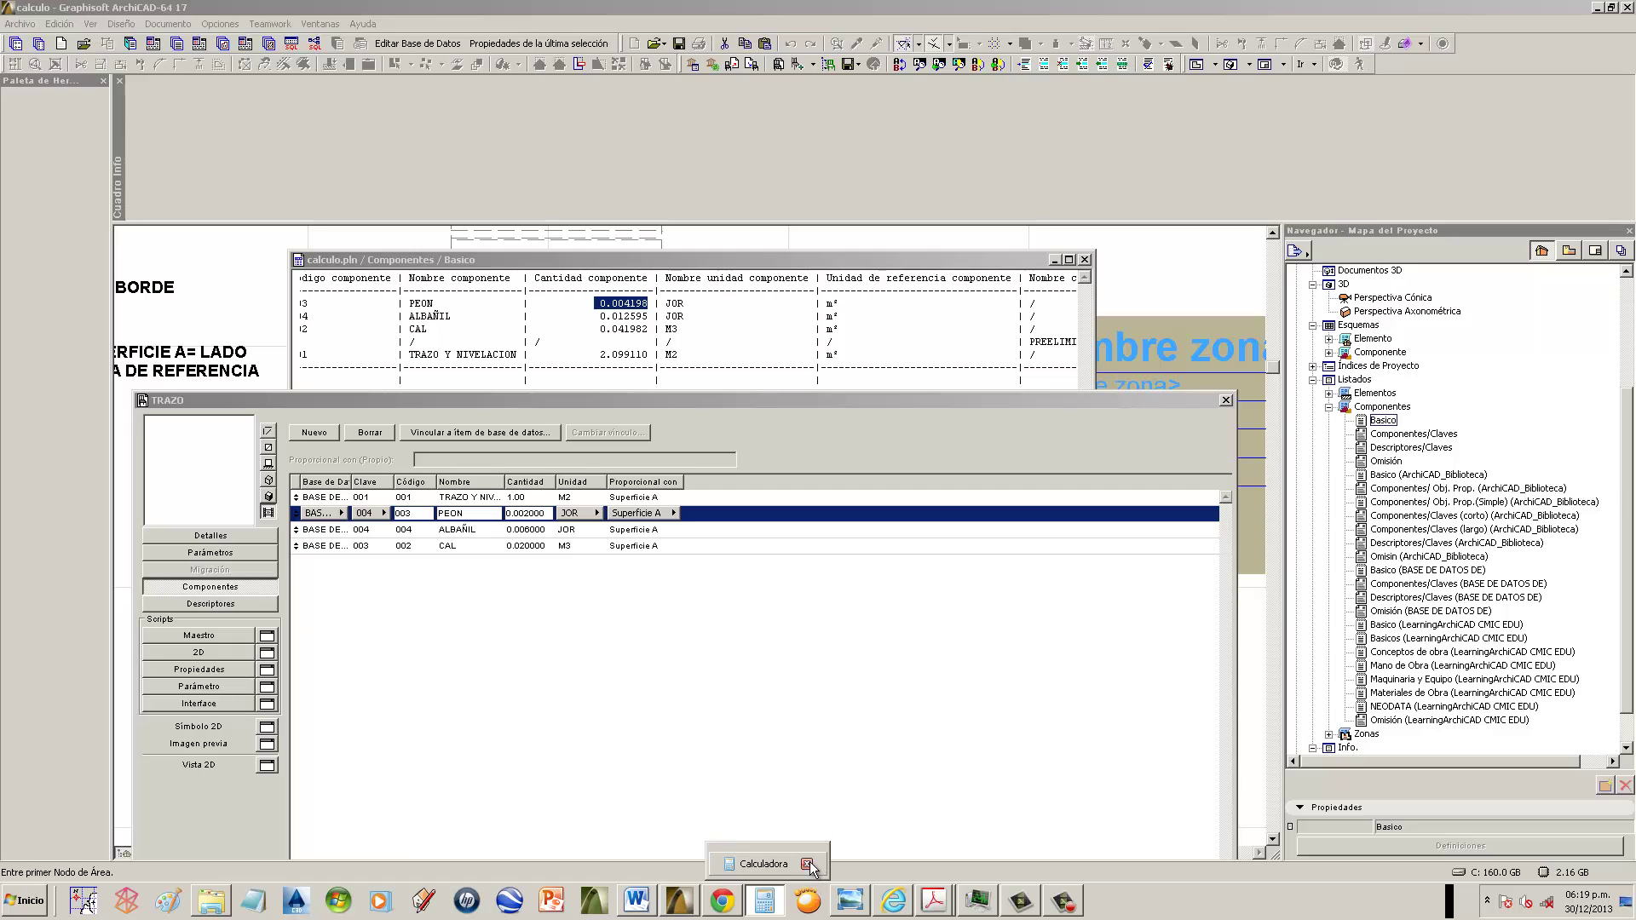
{"action": "left_click", "coordinate": [809, 865]}
{"action": "left_click", "coordinate": [765, 901]}
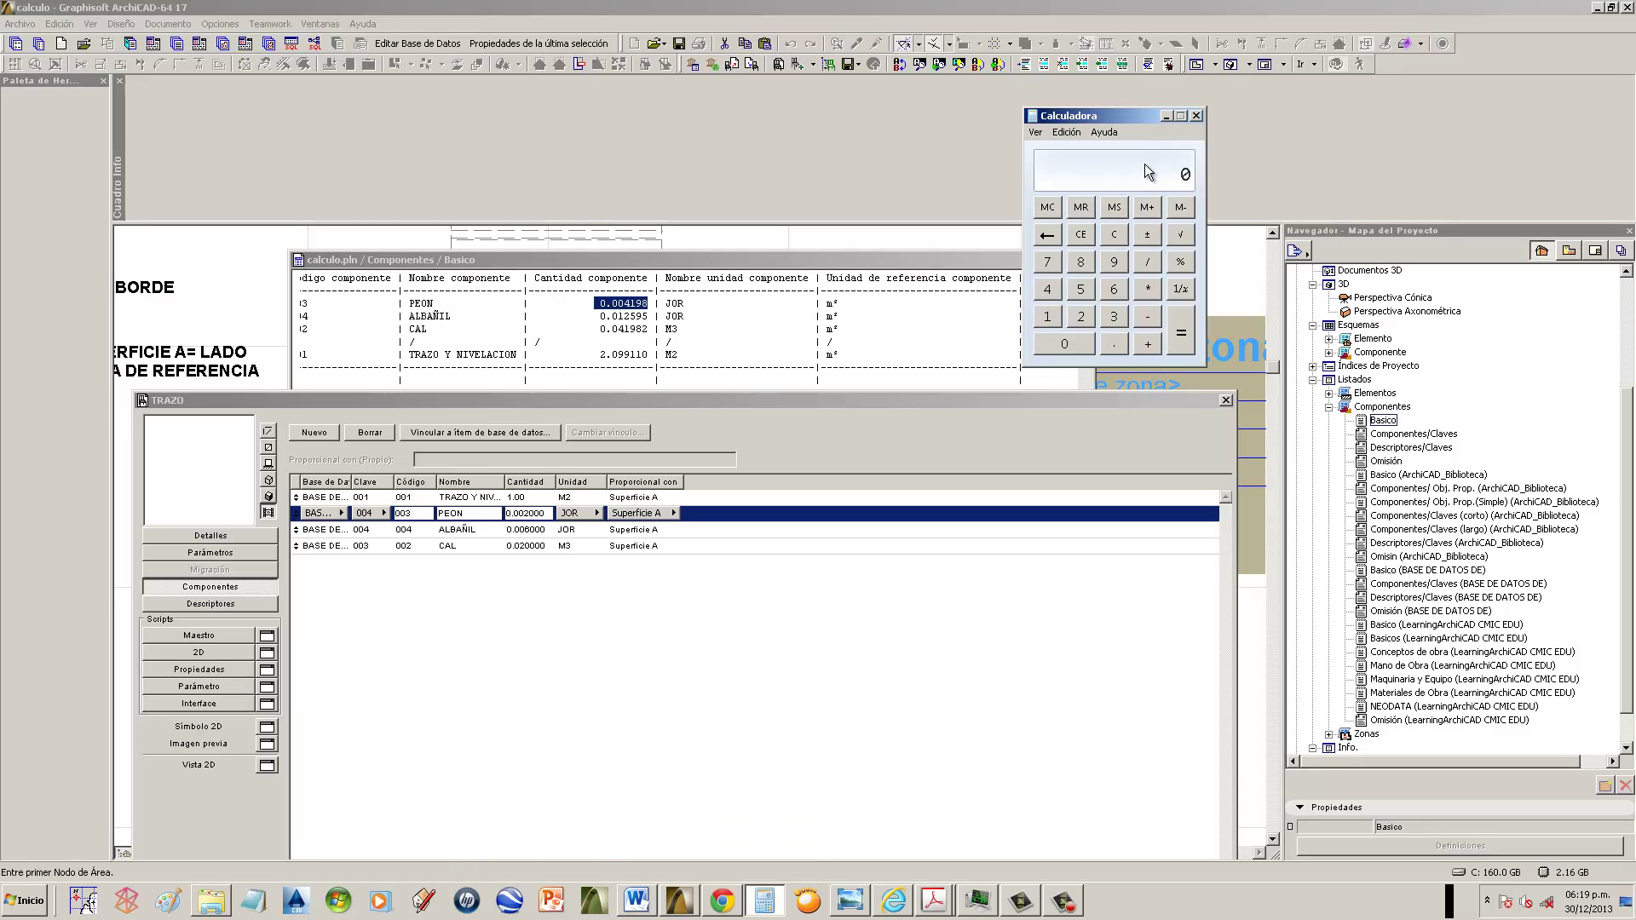
{"action": "left_click", "coordinate": [1066, 132]}
{"action": "left_click", "coordinate": [1070, 166]}
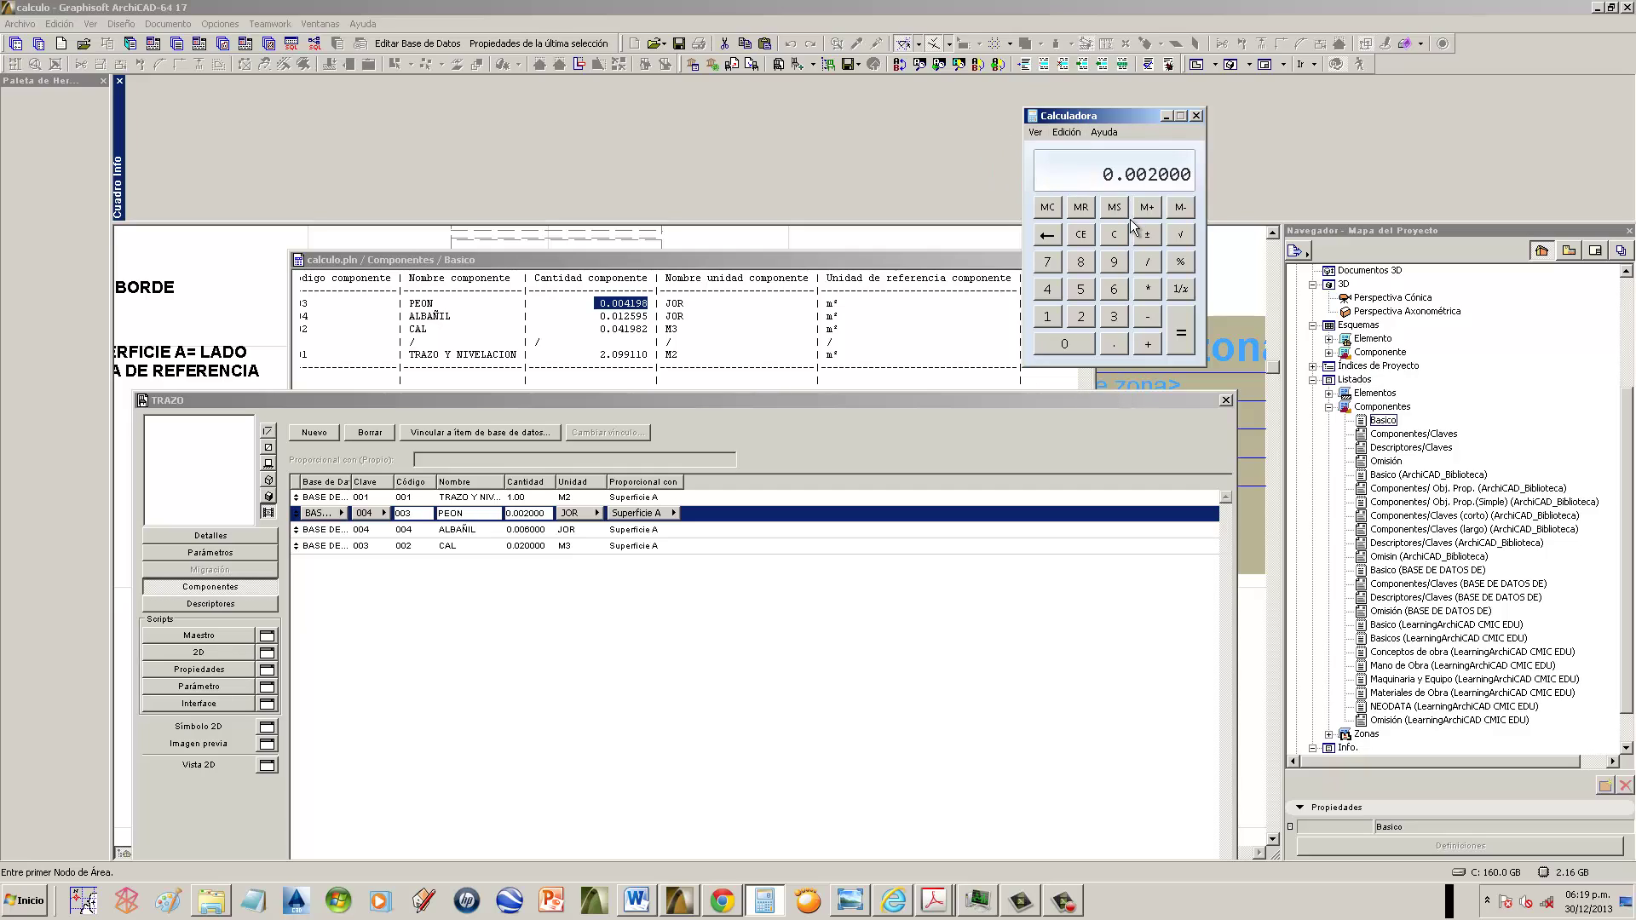
- Multiply the pasted PEON quantity by the slab area of 2.09911 in the Calculator, and close the TRAZO item
{"action": "left_click", "coordinate": [1147, 290]}
{"action": "left_click", "coordinate": [1081, 316]}
{"action": "left_click", "coordinate": [1069, 344]}
{"action": "left_click", "coordinate": [1114, 262]}
{"action": "left_click", "coordinate": [1114, 262]}
{"action": "left_click", "coordinate": [1051, 317]}
{"action": "left_click", "coordinate": [1053, 319]}
{"action": "left_click", "coordinate": [1182, 337]}
{"action": "left_click", "coordinate": [1227, 400]}
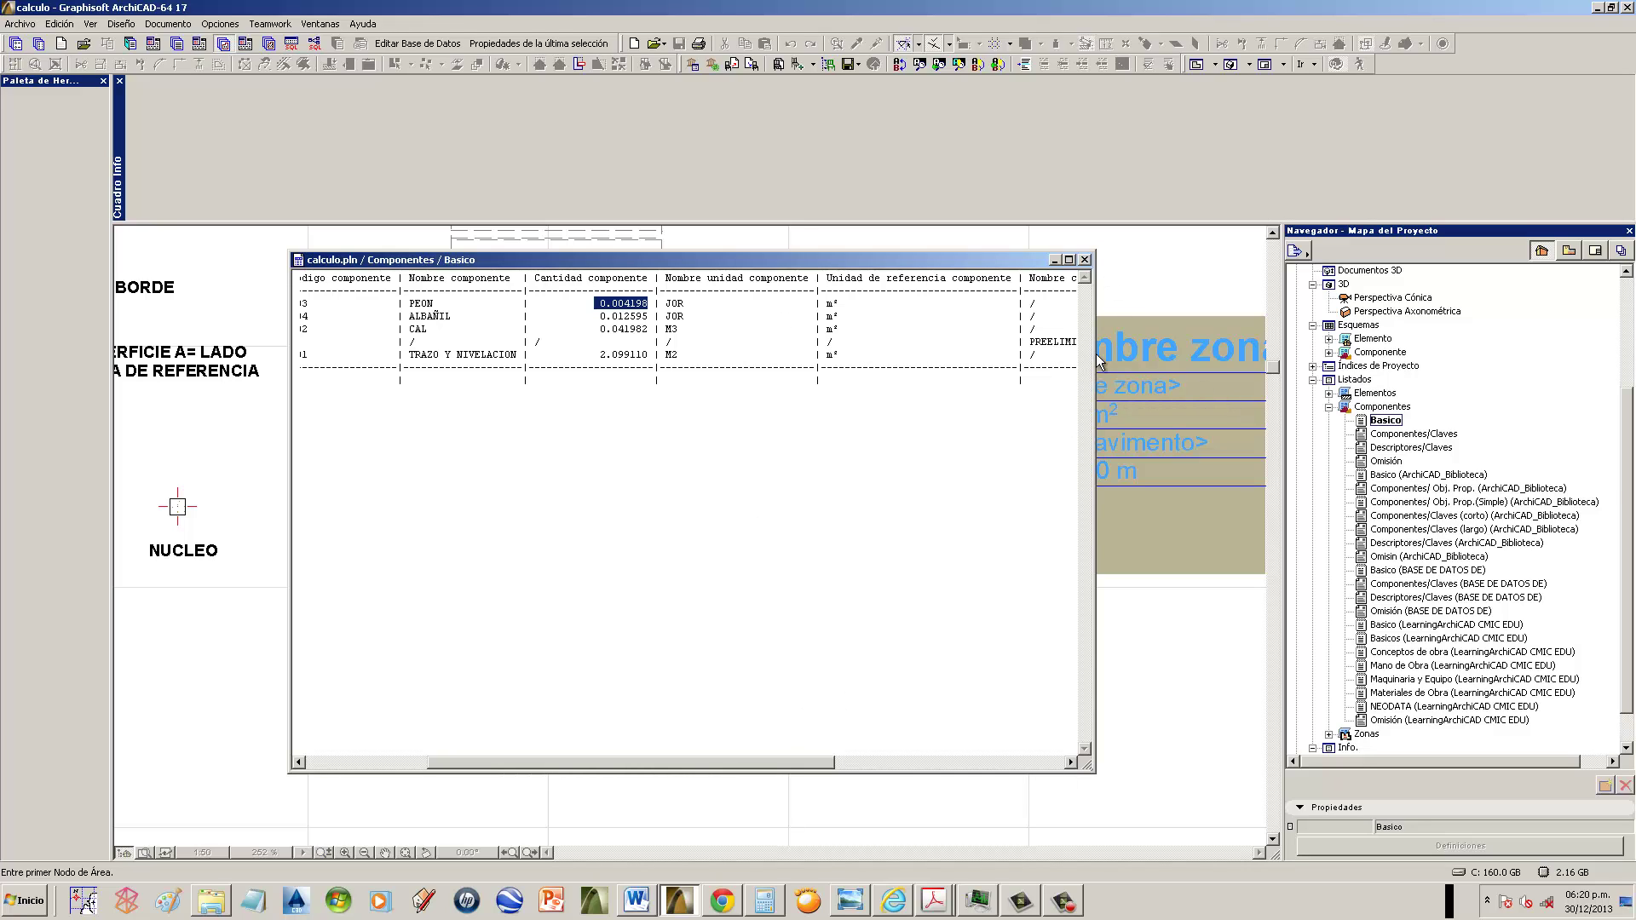
- Review the PEON, ALBAÑIL, CAL and TRAZO Y NIVELACION rows in the Basico list and close the list
{"action": "left_click_drag", "start_coordinate": [824, 761], "coordinate": [682, 764]}
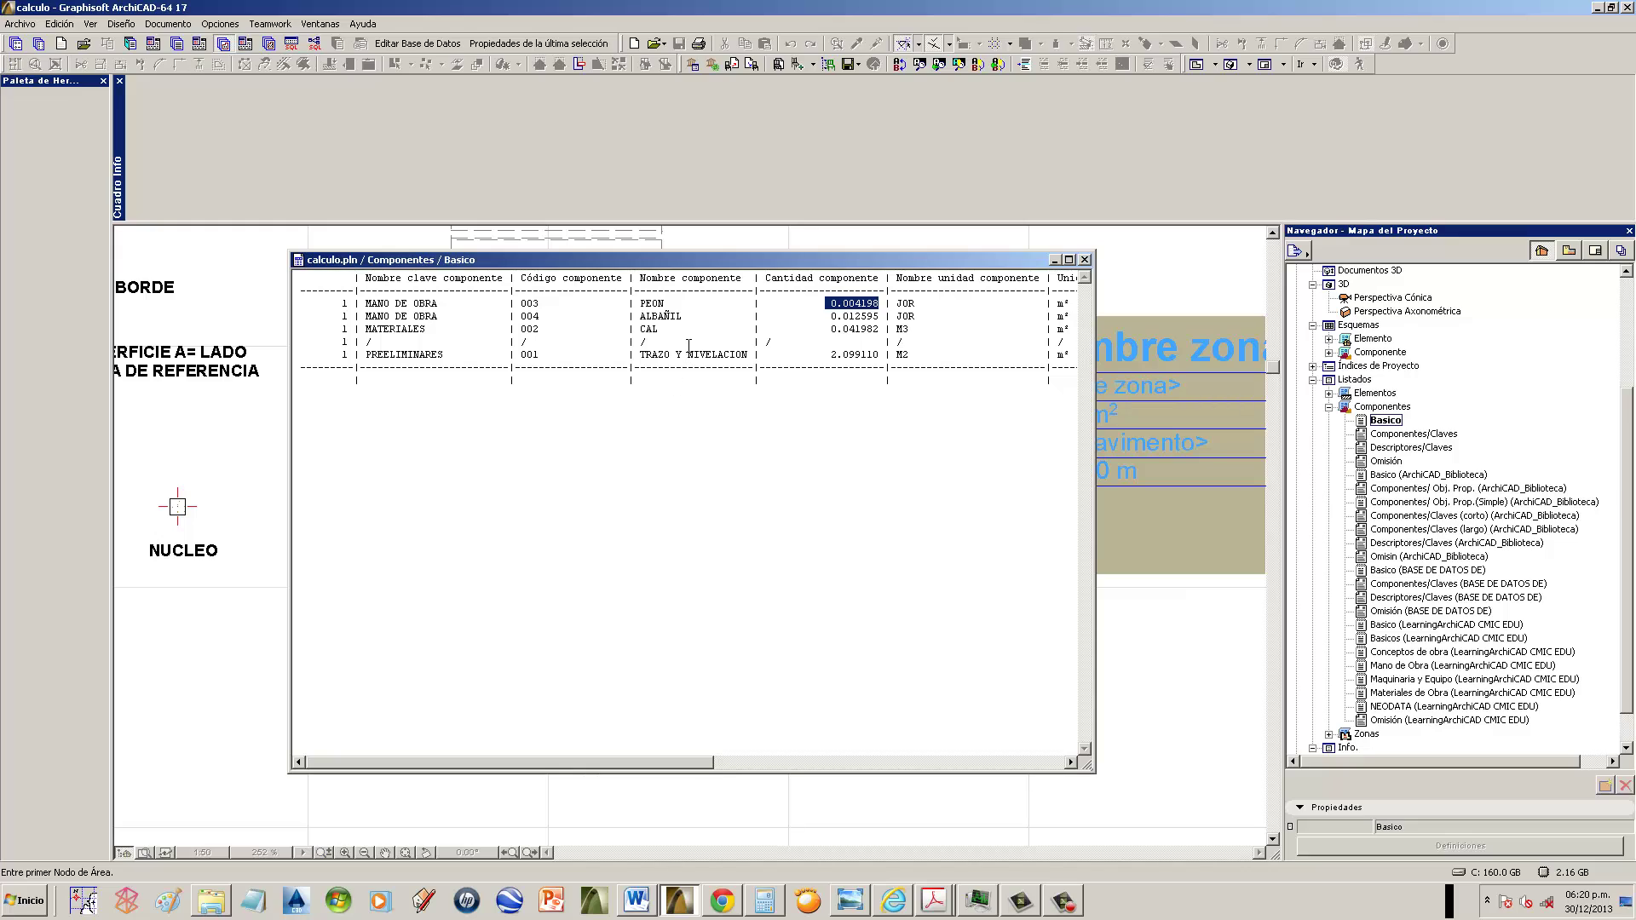
{"action": "left_click", "coordinate": [667, 329]}
{"action": "left_click_drag", "start_coordinate": [668, 329], "coordinate": [631, 305]}
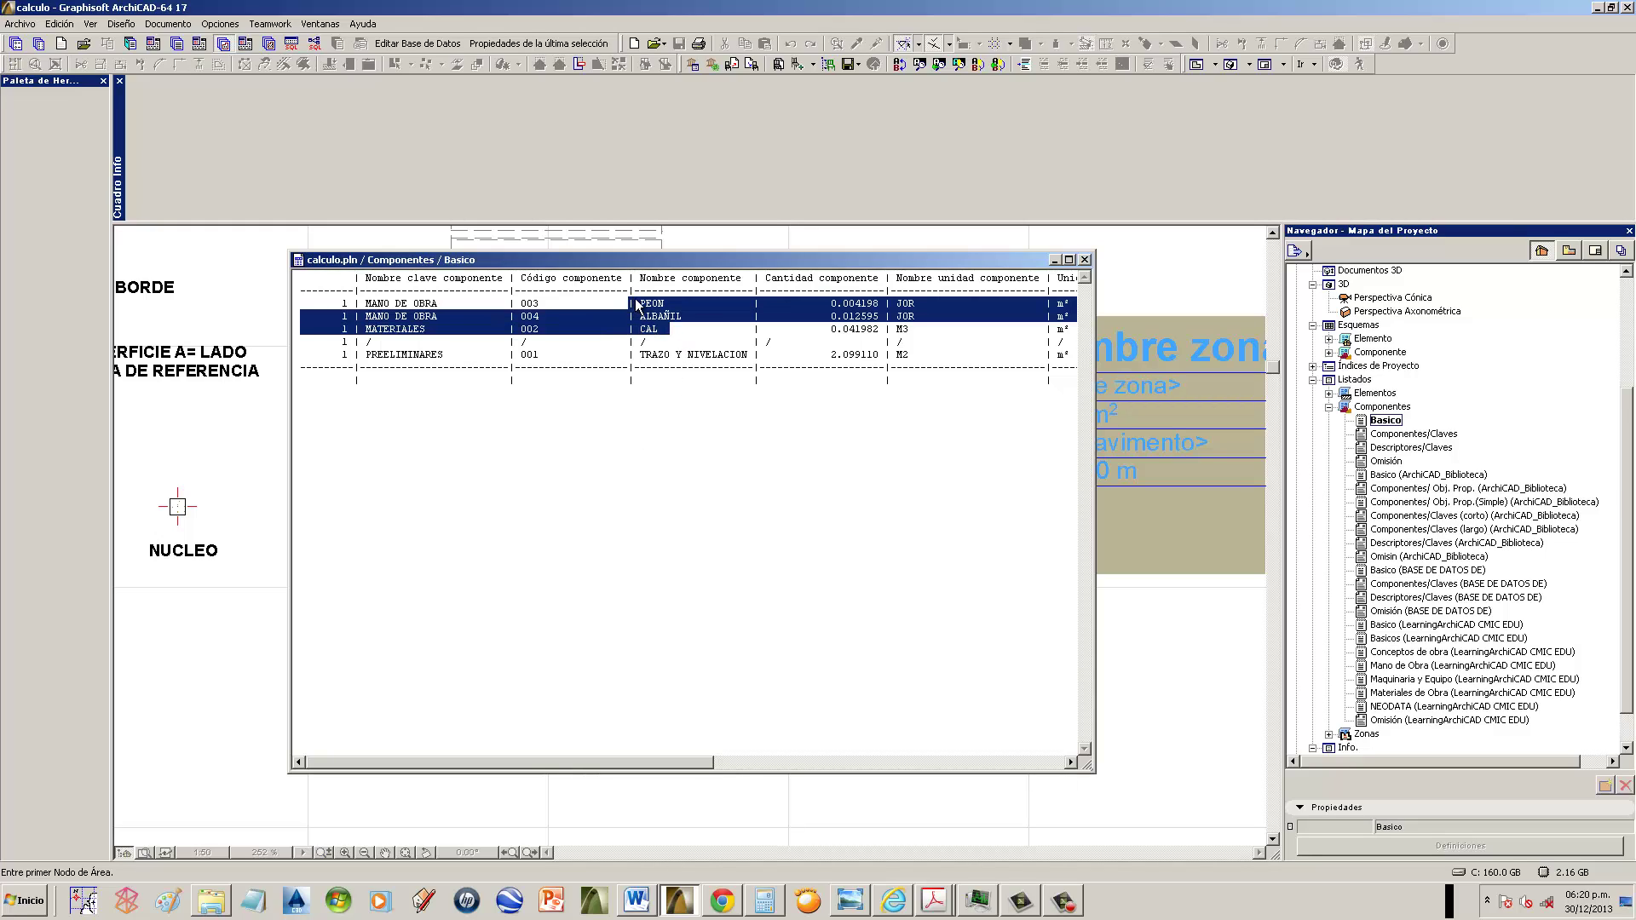
{"action": "left_click_drag", "start_coordinate": [754, 354], "coordinate": [645, 354]}
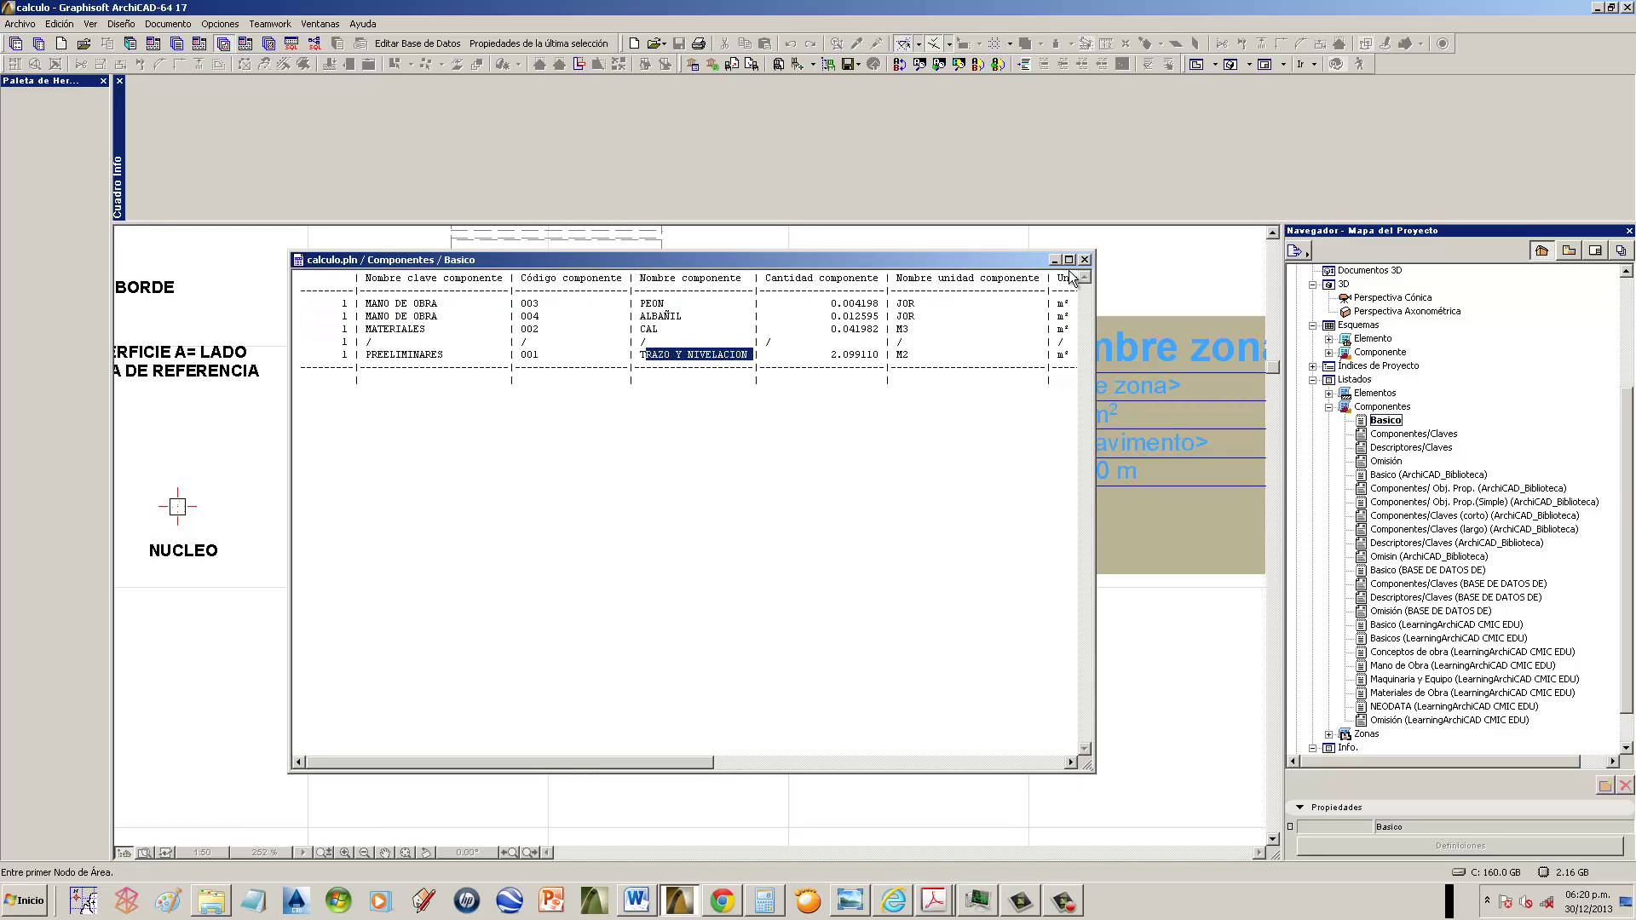
{"action": "left_click", "coordinate": [1086, 260]}
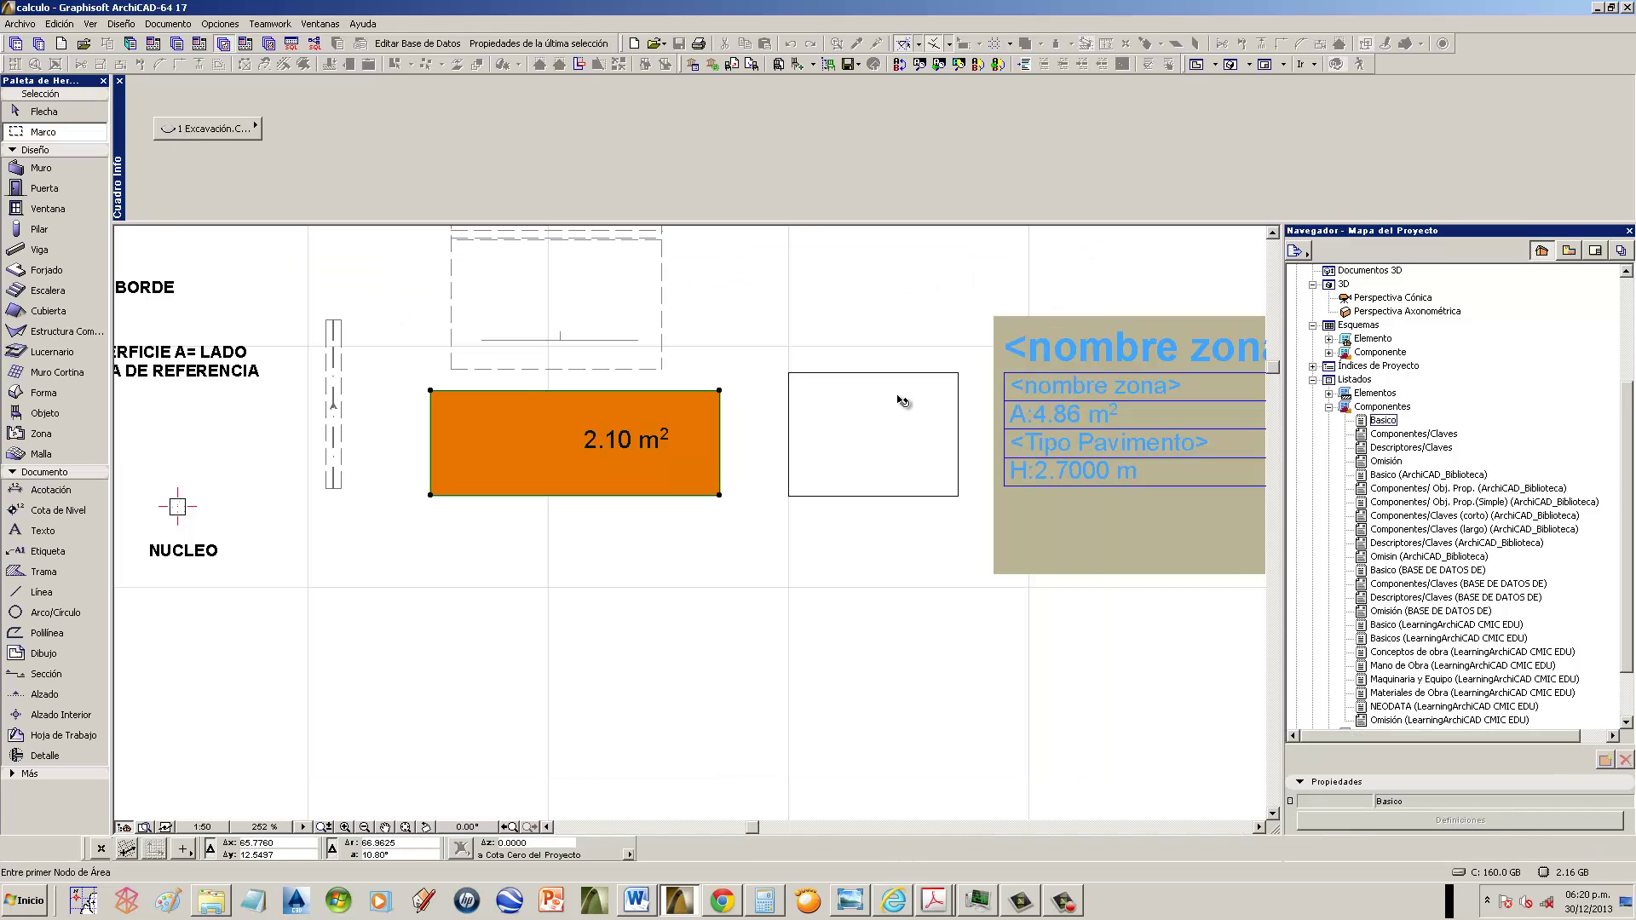
- Return to the Arrow (Flecha) selection tool in the floor plan, keeping the orange slab and its neighbouring elements in view
{"action": "scroll", "coordinate": [686, 640], "scroll_direction": "down", "scroll_amount": 1}
{"action": "scroll", "coordinate": [673, 682], "scroll_direction": "down", "scroll_amount": 2}
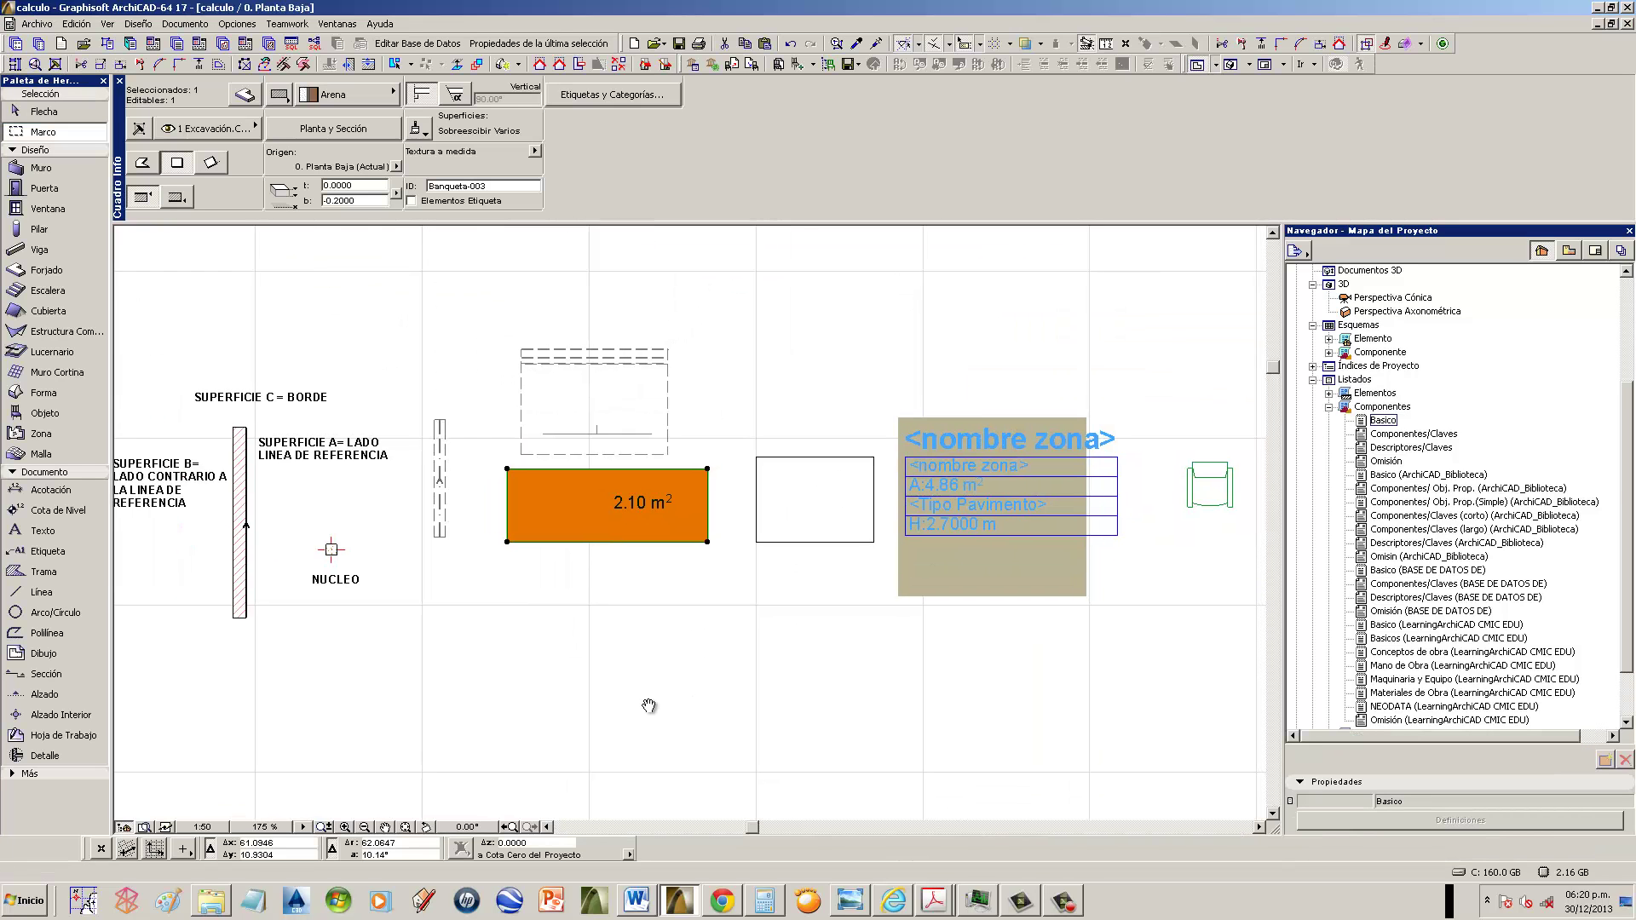
{"action": "scroll", "coordinate": [680, 682], "scroll_direction": "up", "scroll_amount": 1}
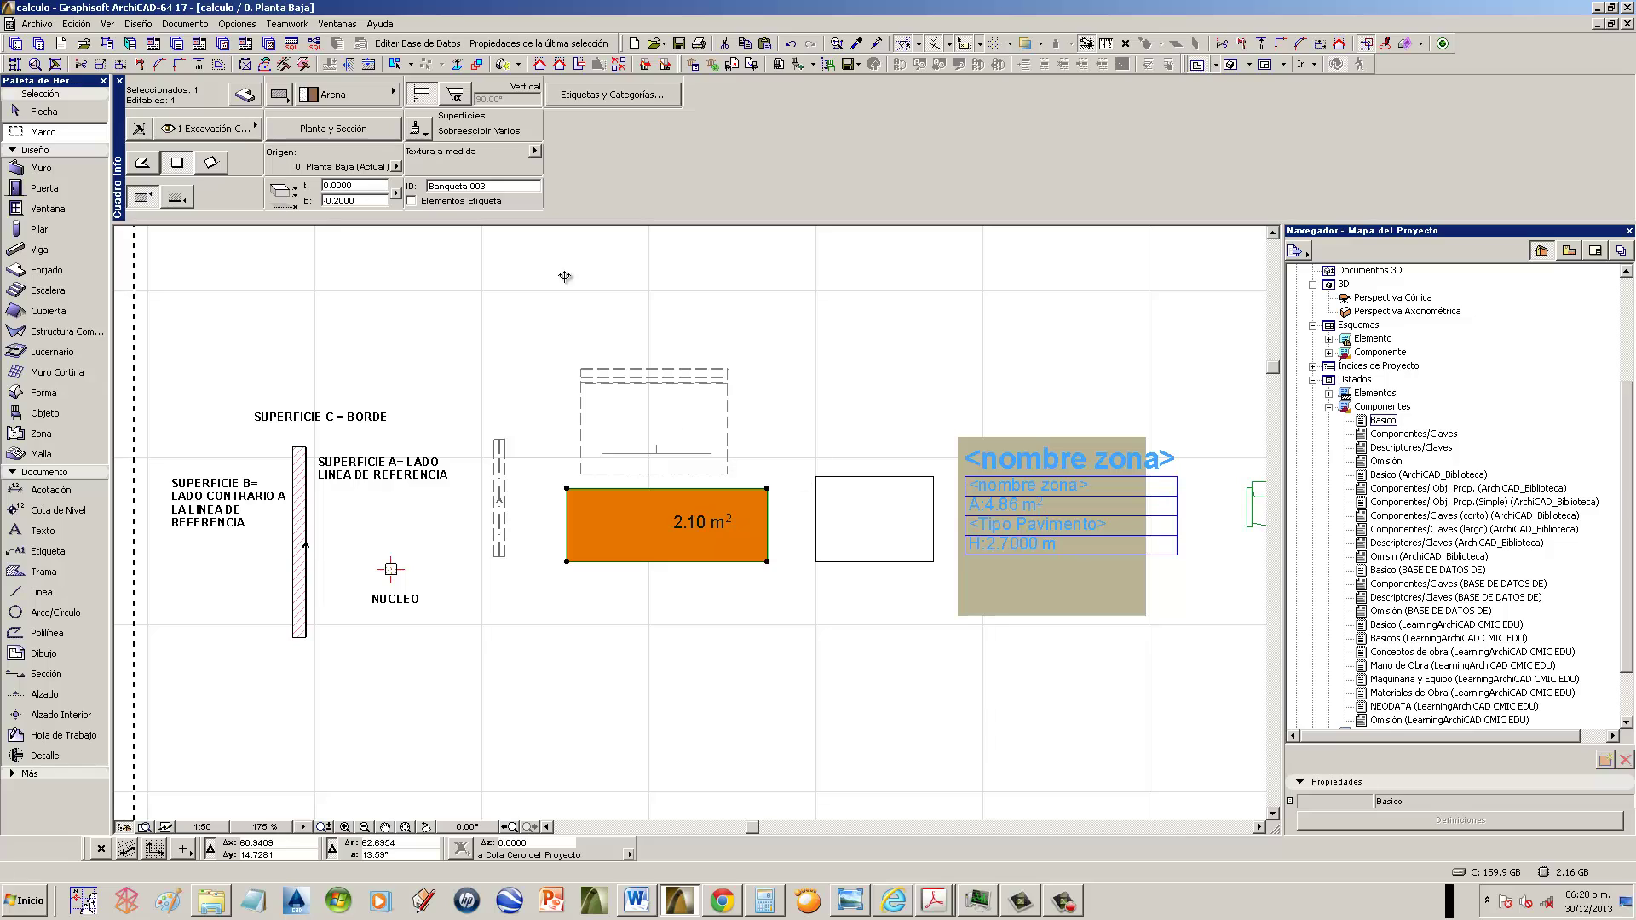
{"action": "middle_click_drag", "start_coordinate": [780, 357], "coordinate": [795, 319]}
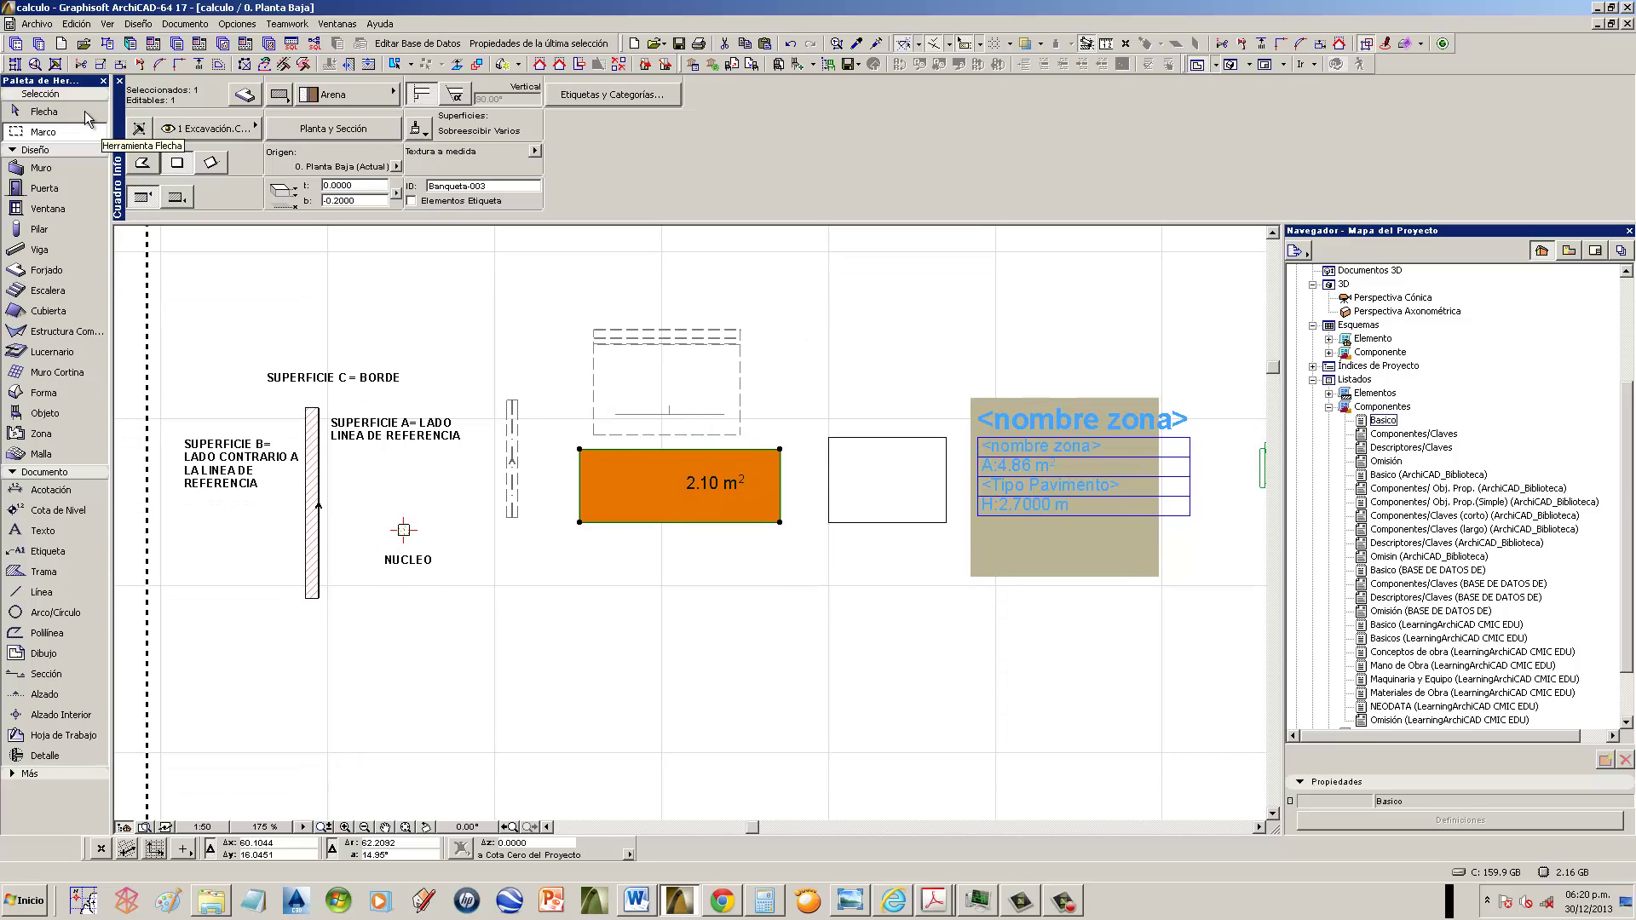
{"action": "left_click", "coordinate": [45, 110]}
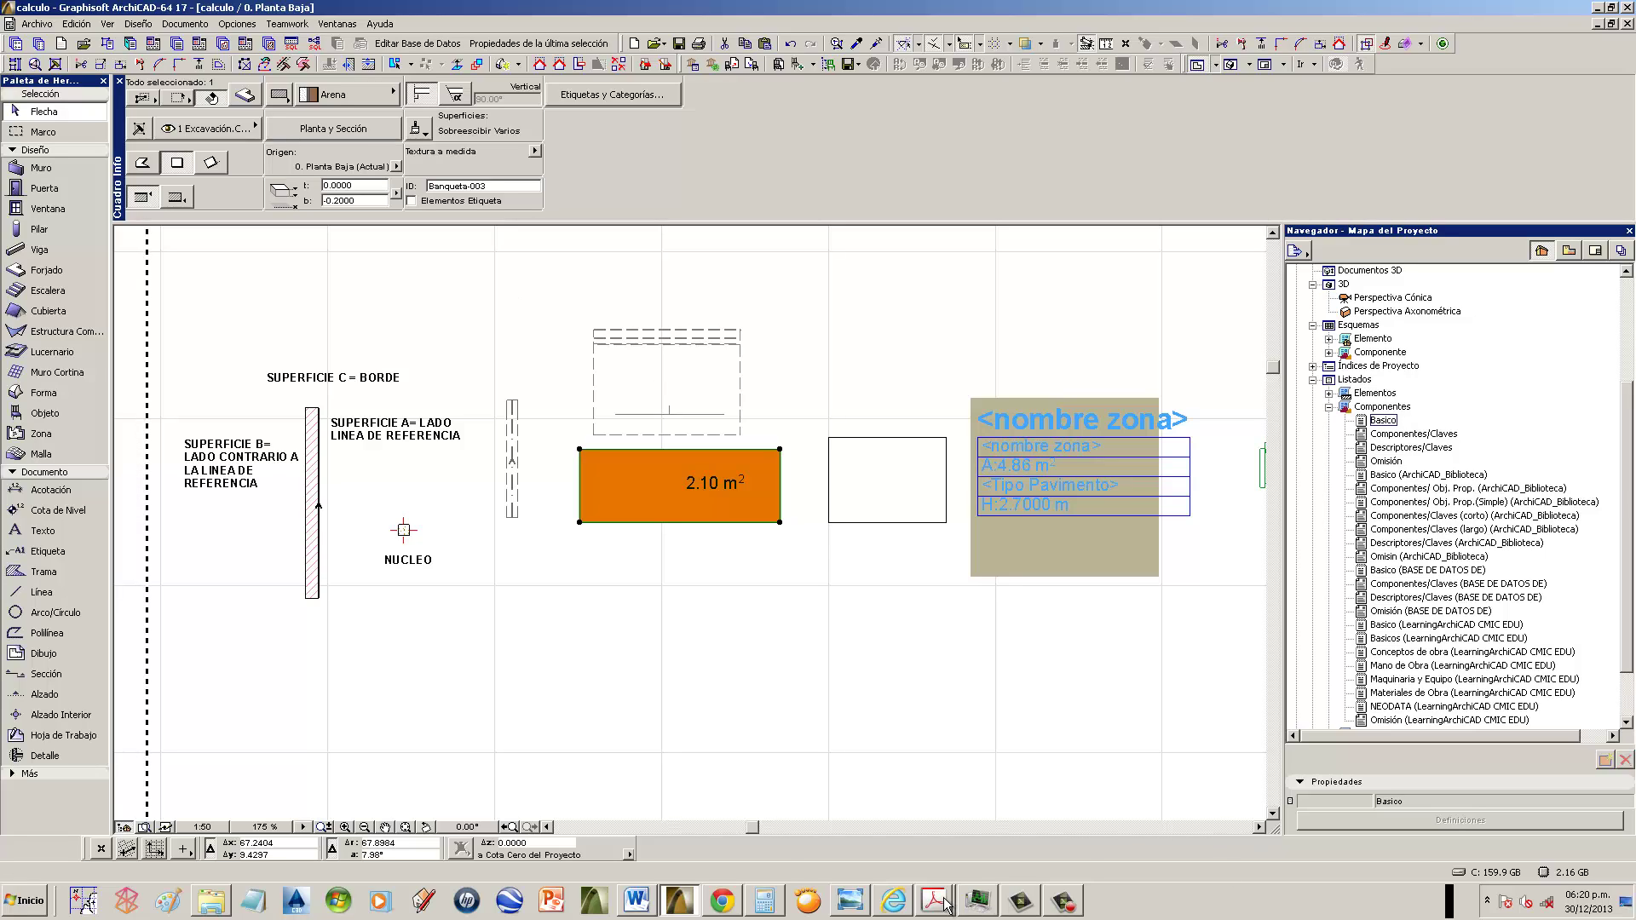
- Switch to Espacios-2013.pdf in Adobe Acrobat Pro and go back to the Mano de Obra section on page 12
{"action": "mouse_move", "coordinate": [937, 903]}
{"action": "left_click", "coordinate": [929, 860]}
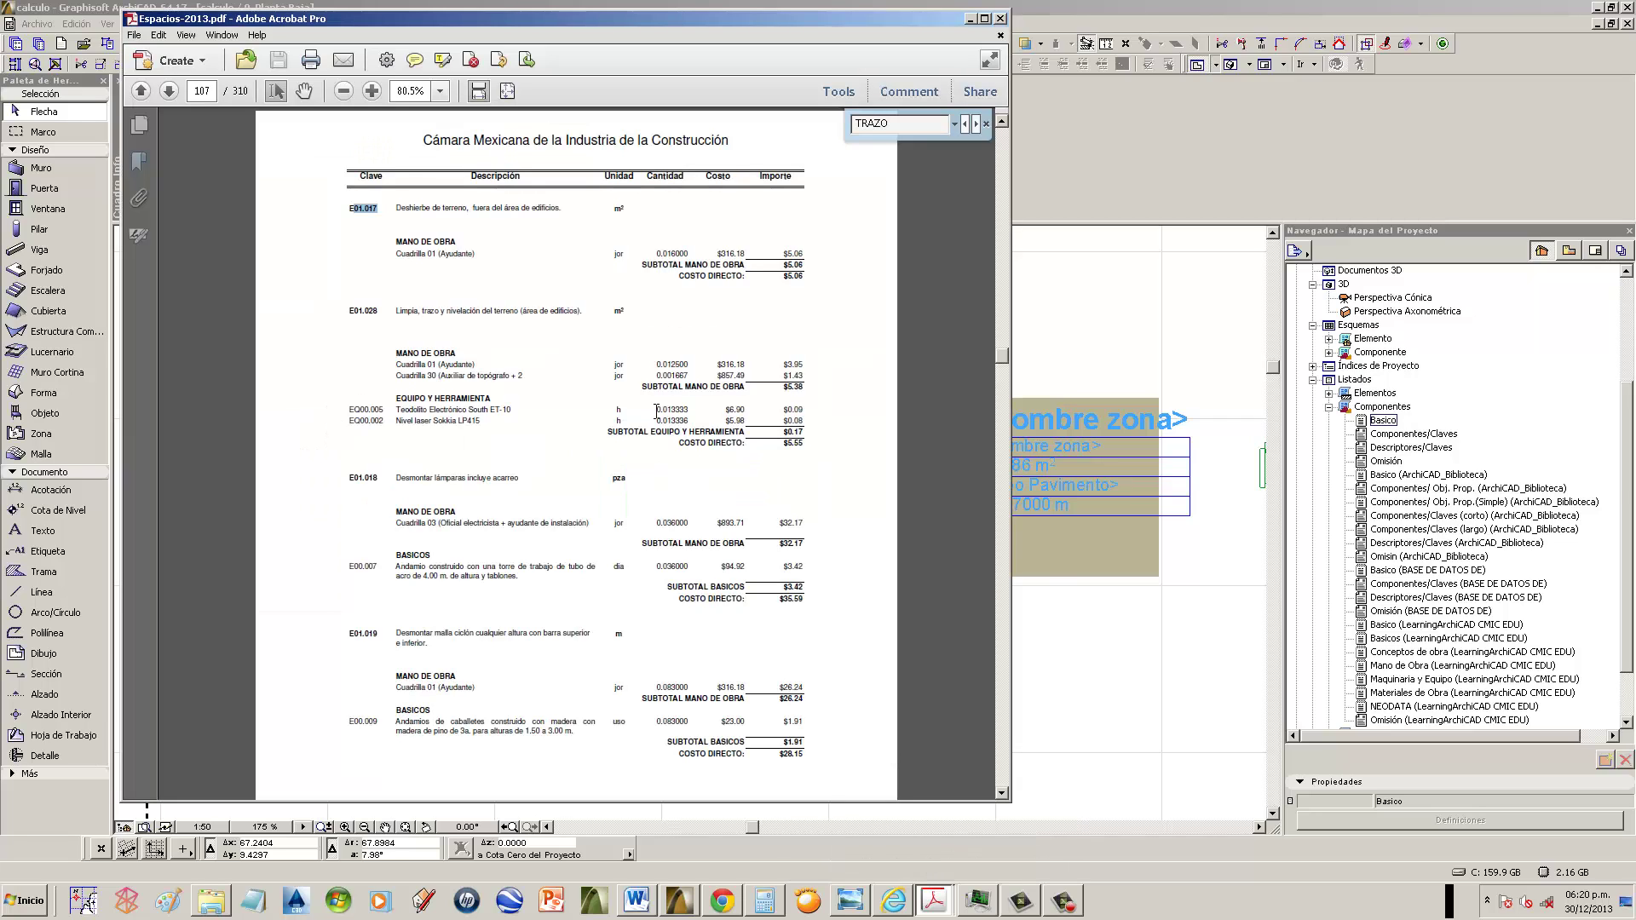
{"action": "scroll", "coordinate": [656, 412], "scroll_direction": "down", "scroll_amount": 1}
{"action": "left_click_drag", "start_coordinate": [994, 347], "coordinate": [1025, 181]}
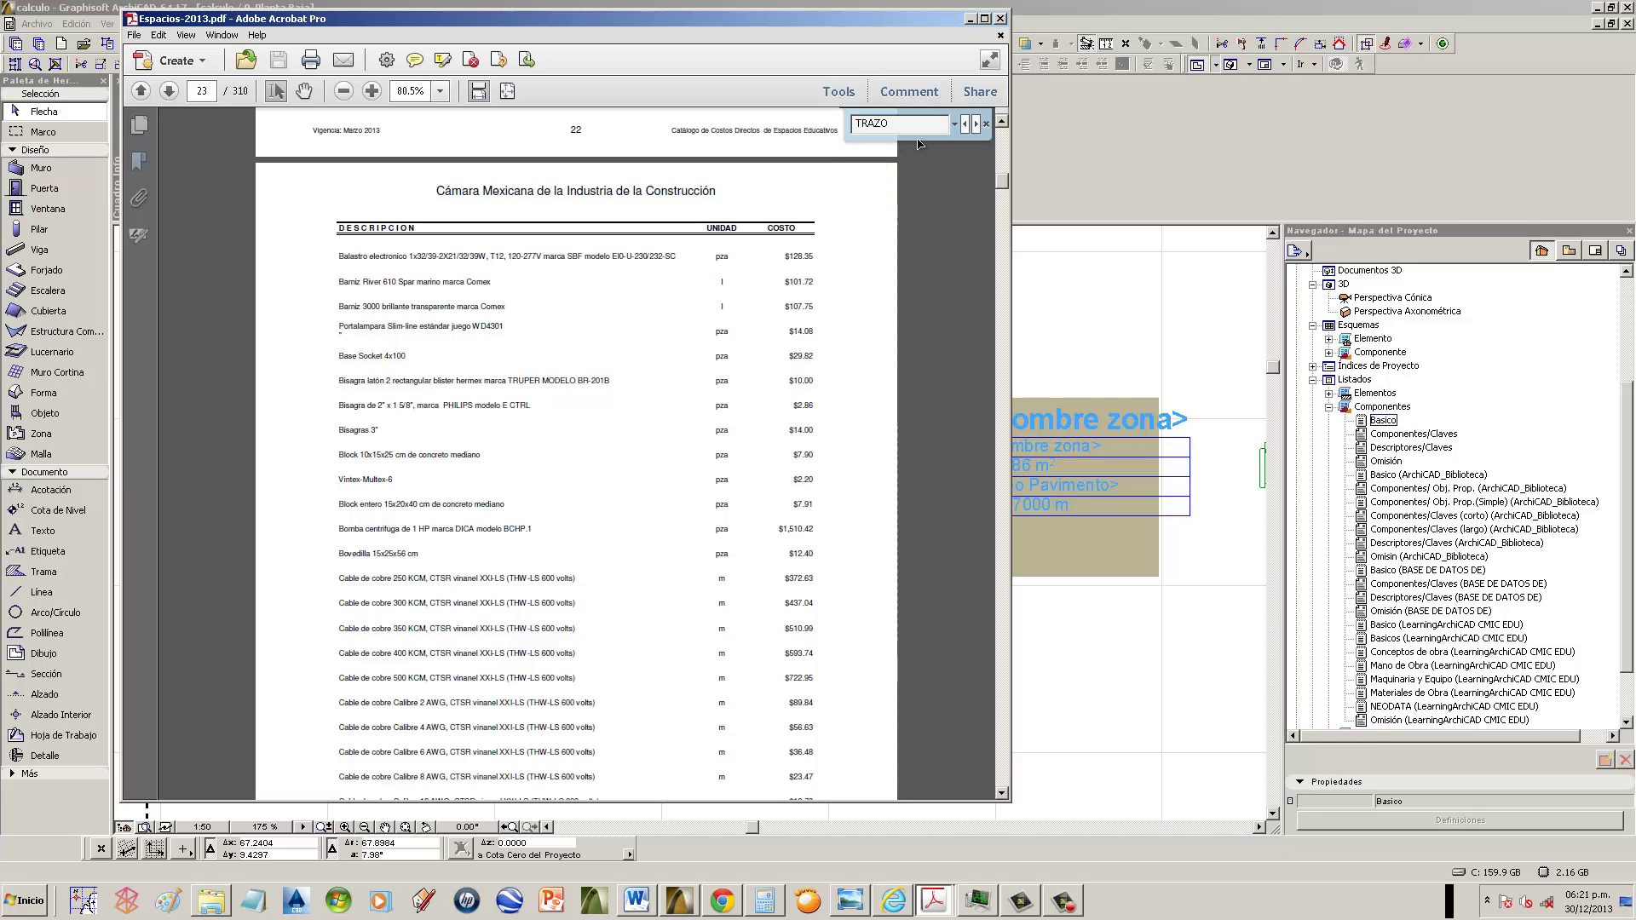
{"action": "left_click", "coordinate": [1003, 145]}
{"action": "left_click", "coordinate": [1003, 146]}
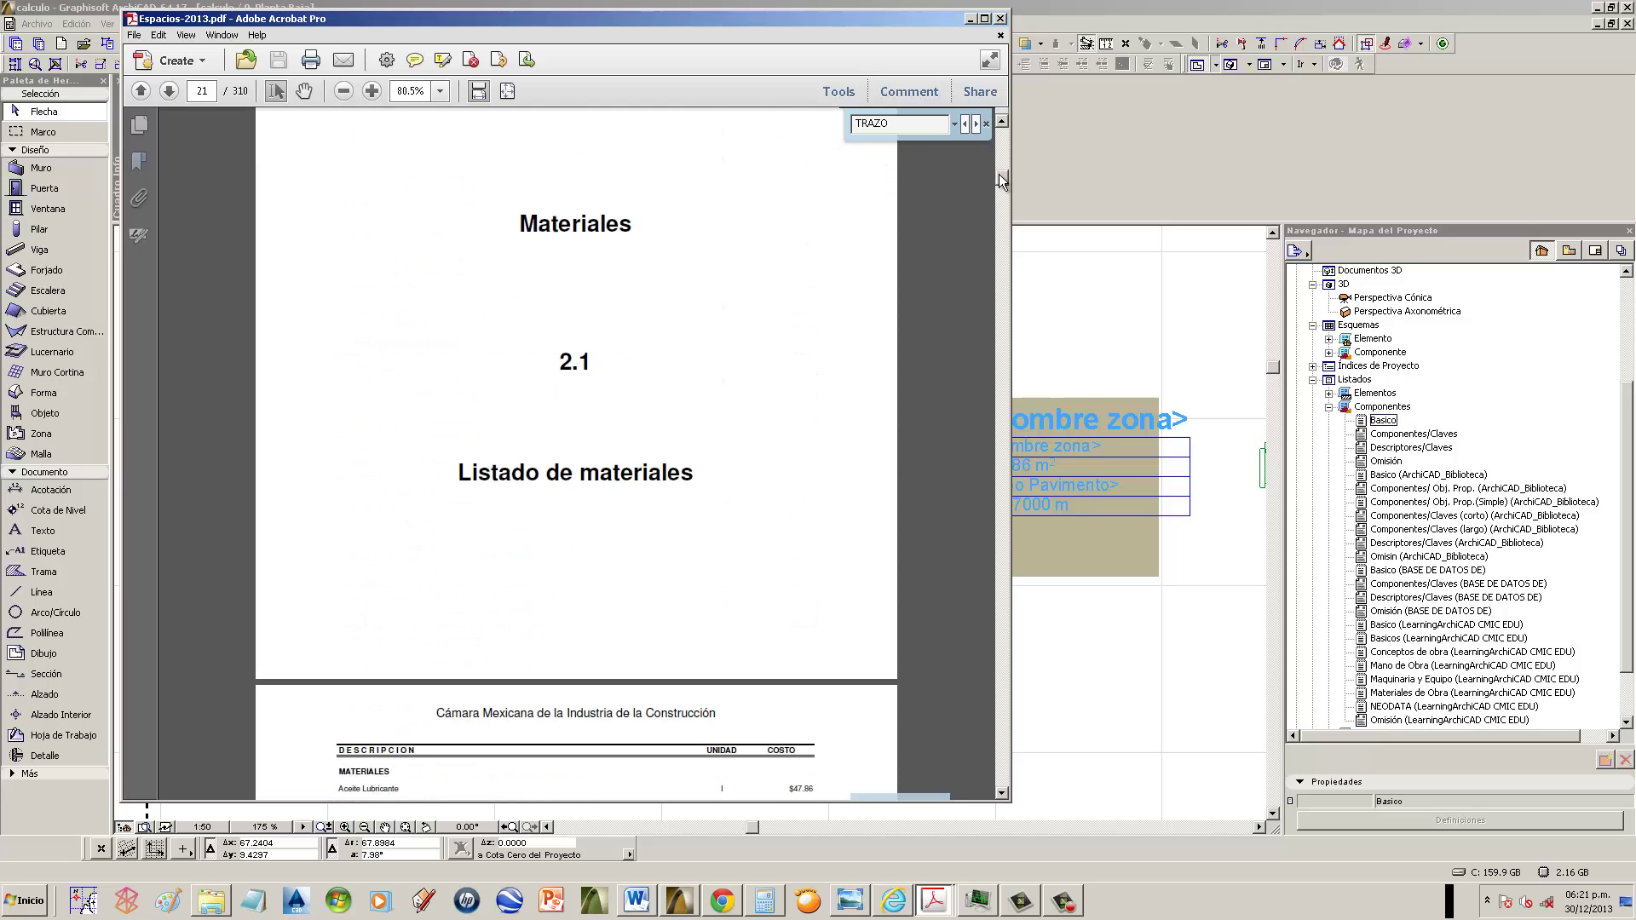
{"action": "left_click_drag", "start_coordinate": [999, 174], "coordinate": [1005, 155]}
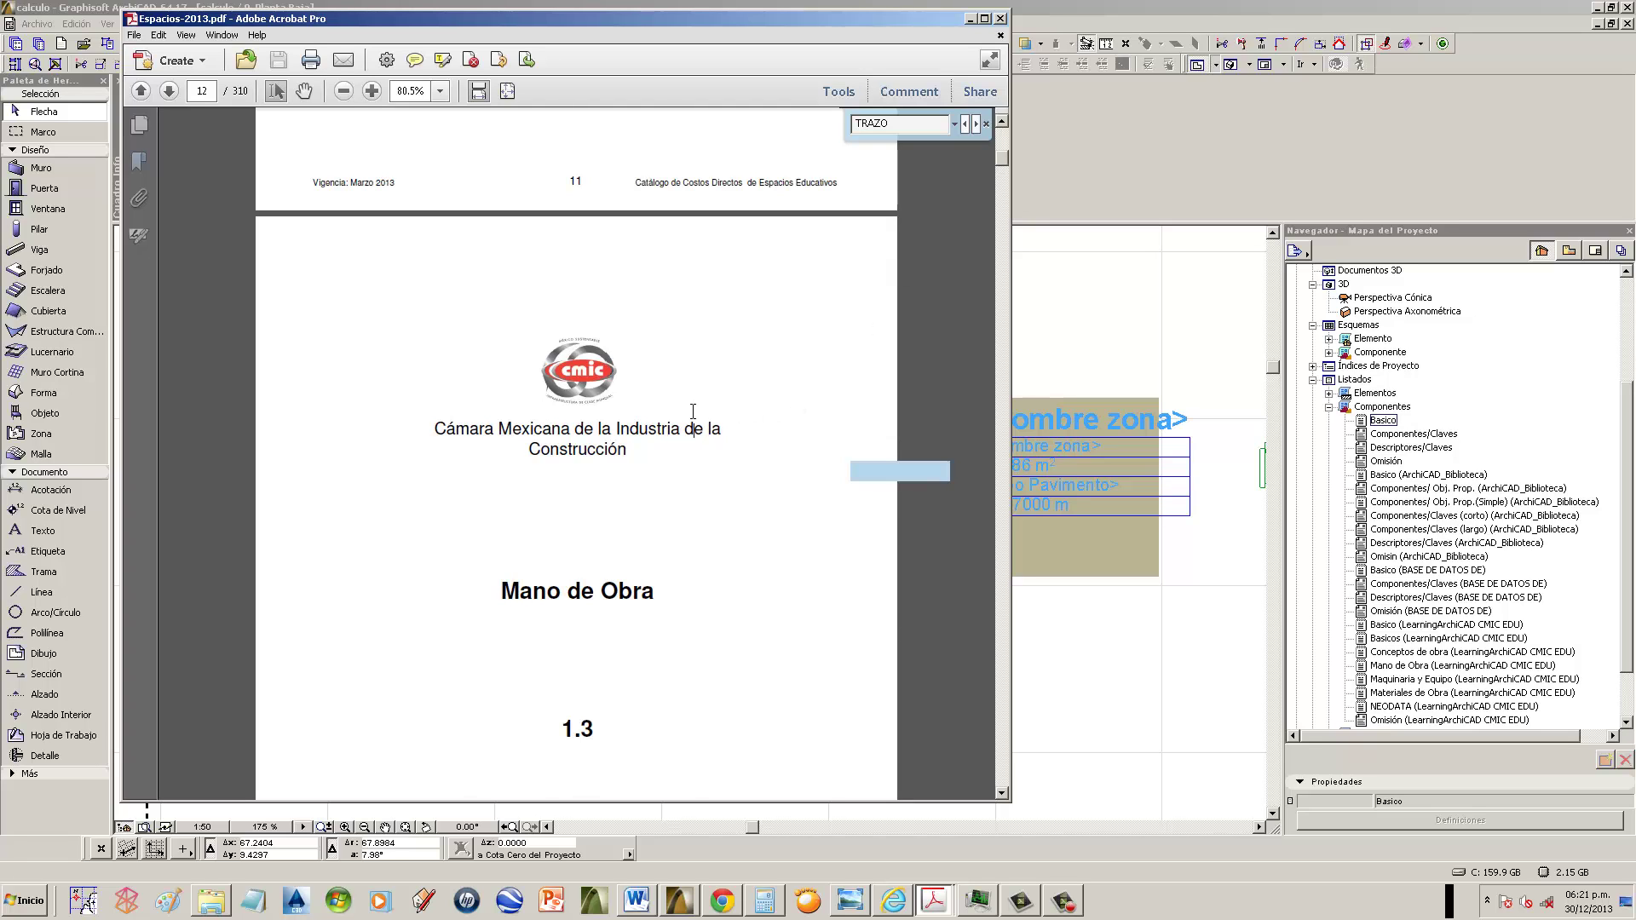
- Consult the Catálogo de cuadrillas on page 13 and highlight the crew rows from 00-M0001 to 00-M0033
{"action": "scroll", "coordinate": [693, 411], "scroll_direction": "down", "scroll_amount": 15}
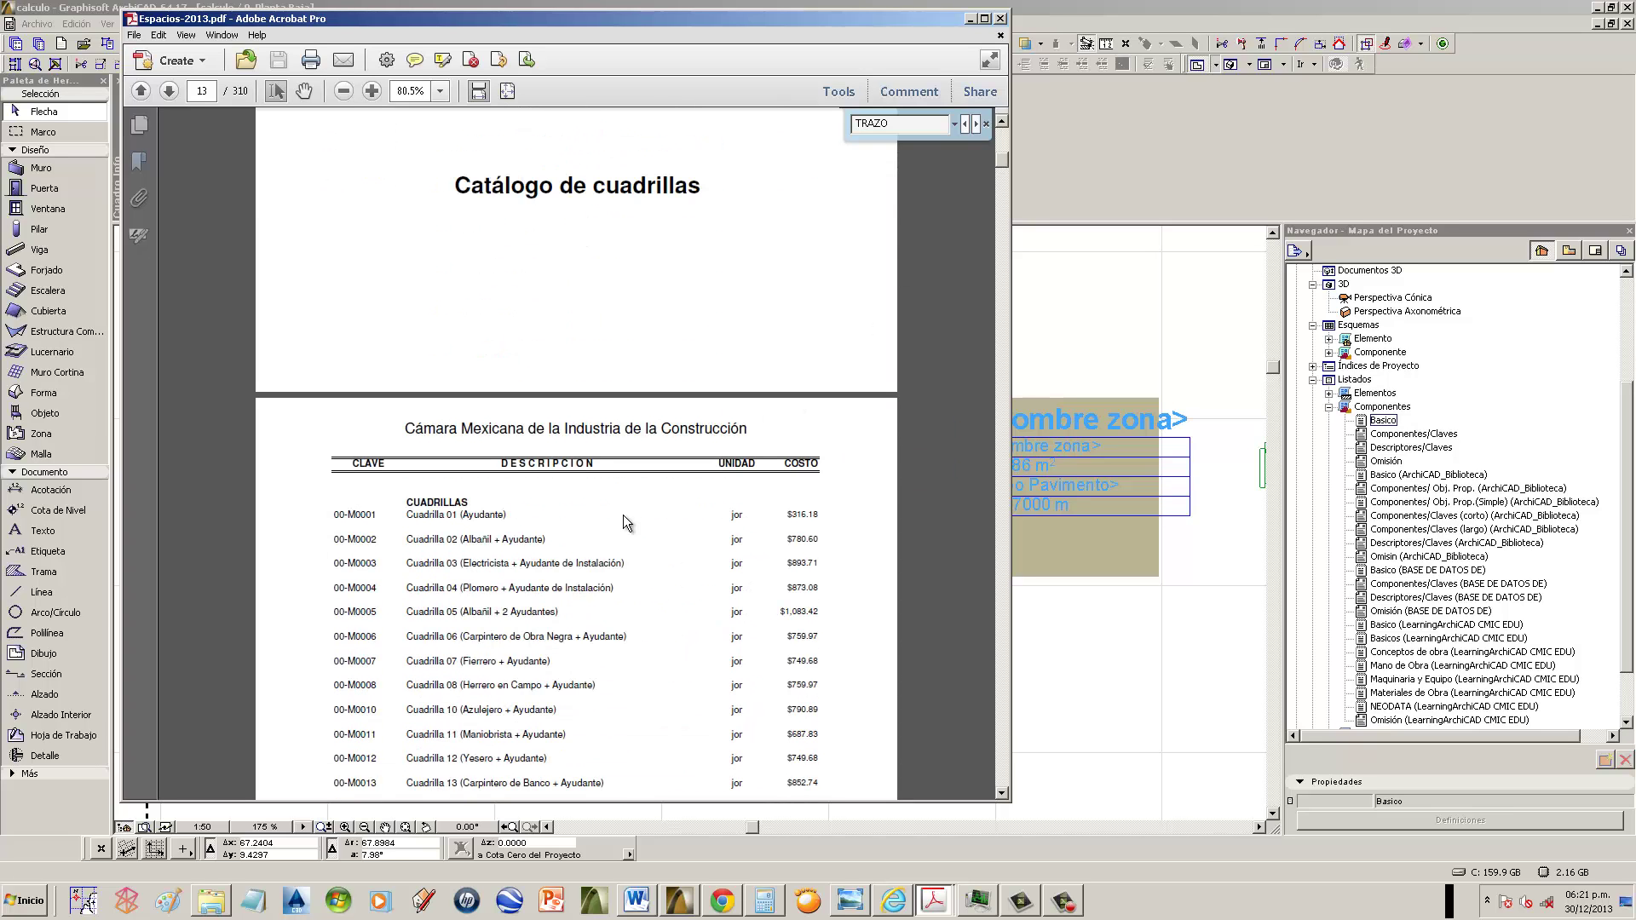
{"action": "scroll", "coordinate": [612, 515], "scroll_direction": "down", "scroll_amount": 1}
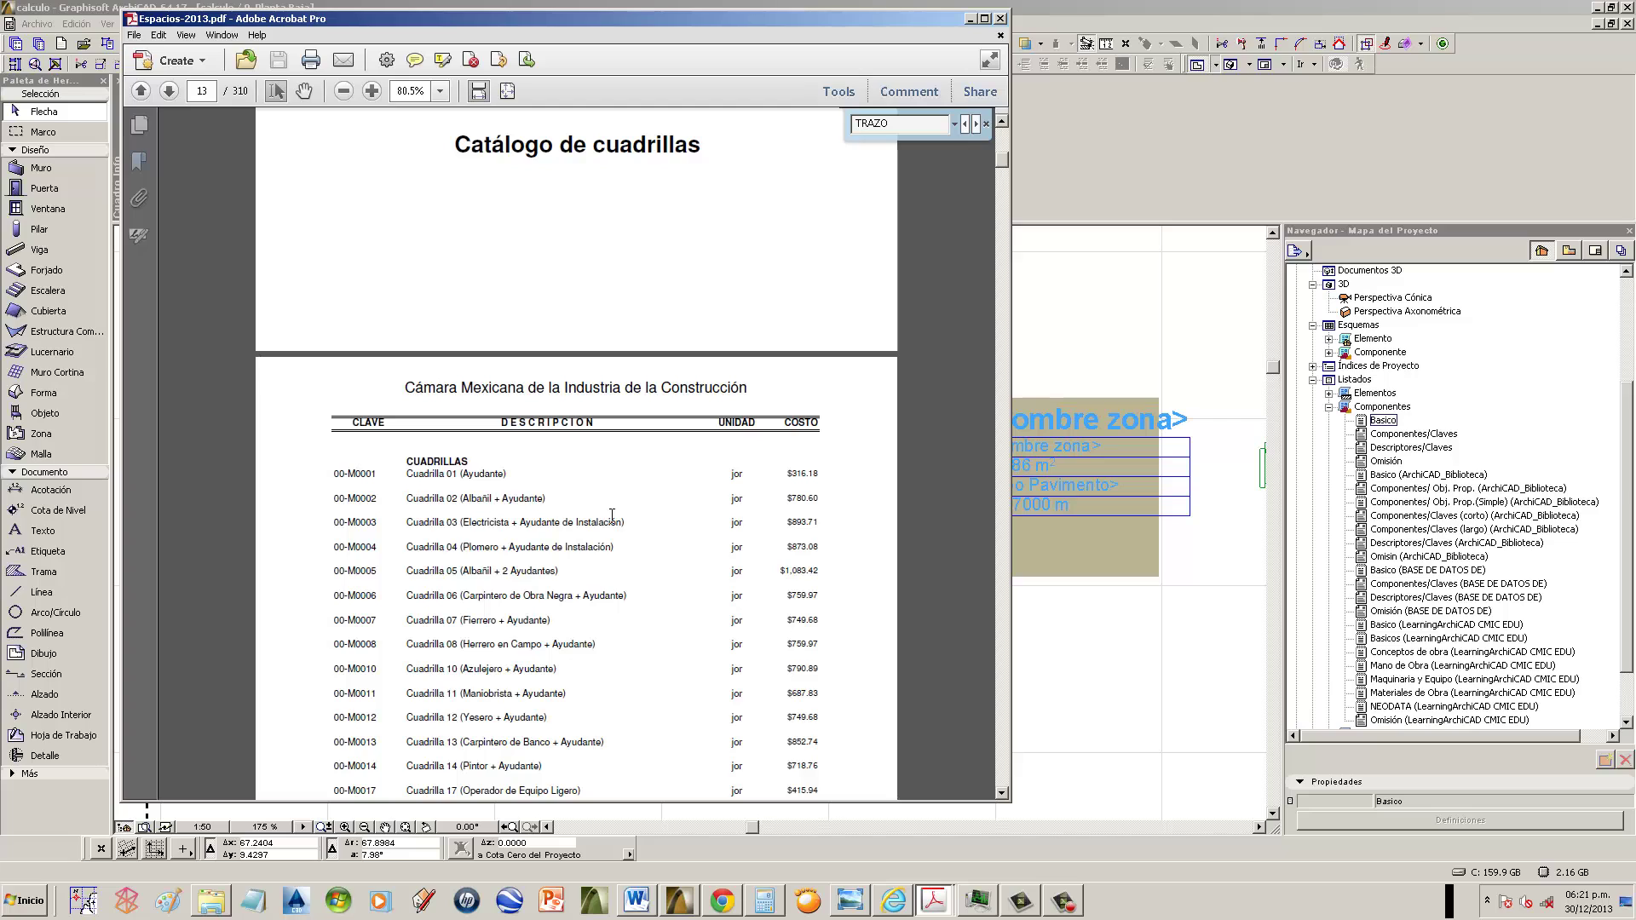
{"action": "scroll", "coordinate": [612, 514], "scroll_direction": "down", "scroll_amount": 7}
{"action": "left_click_drag", "start_coordinate": [330, 186], "coordinate": [807, 629]}
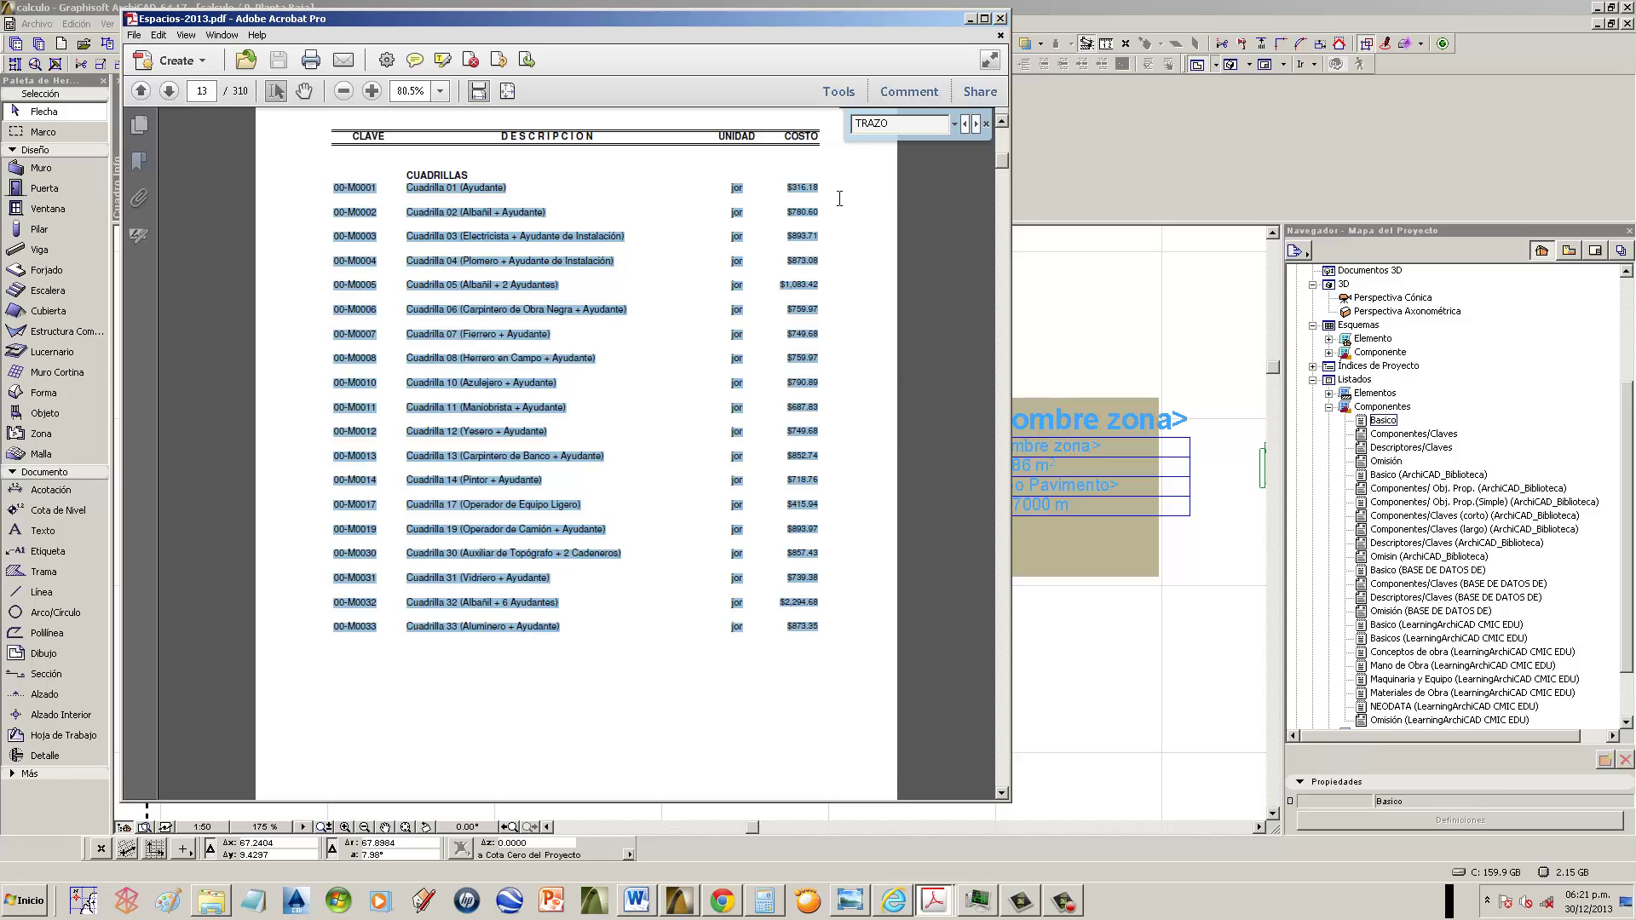
- Put the PDF away and open the BASE DE DATOS DE EJEMPLO folder inside Biblioteca ArchiCAD 17 in a maximized Windows Explorer window
{"action": "left_click", "coordinate": [972, 18]}
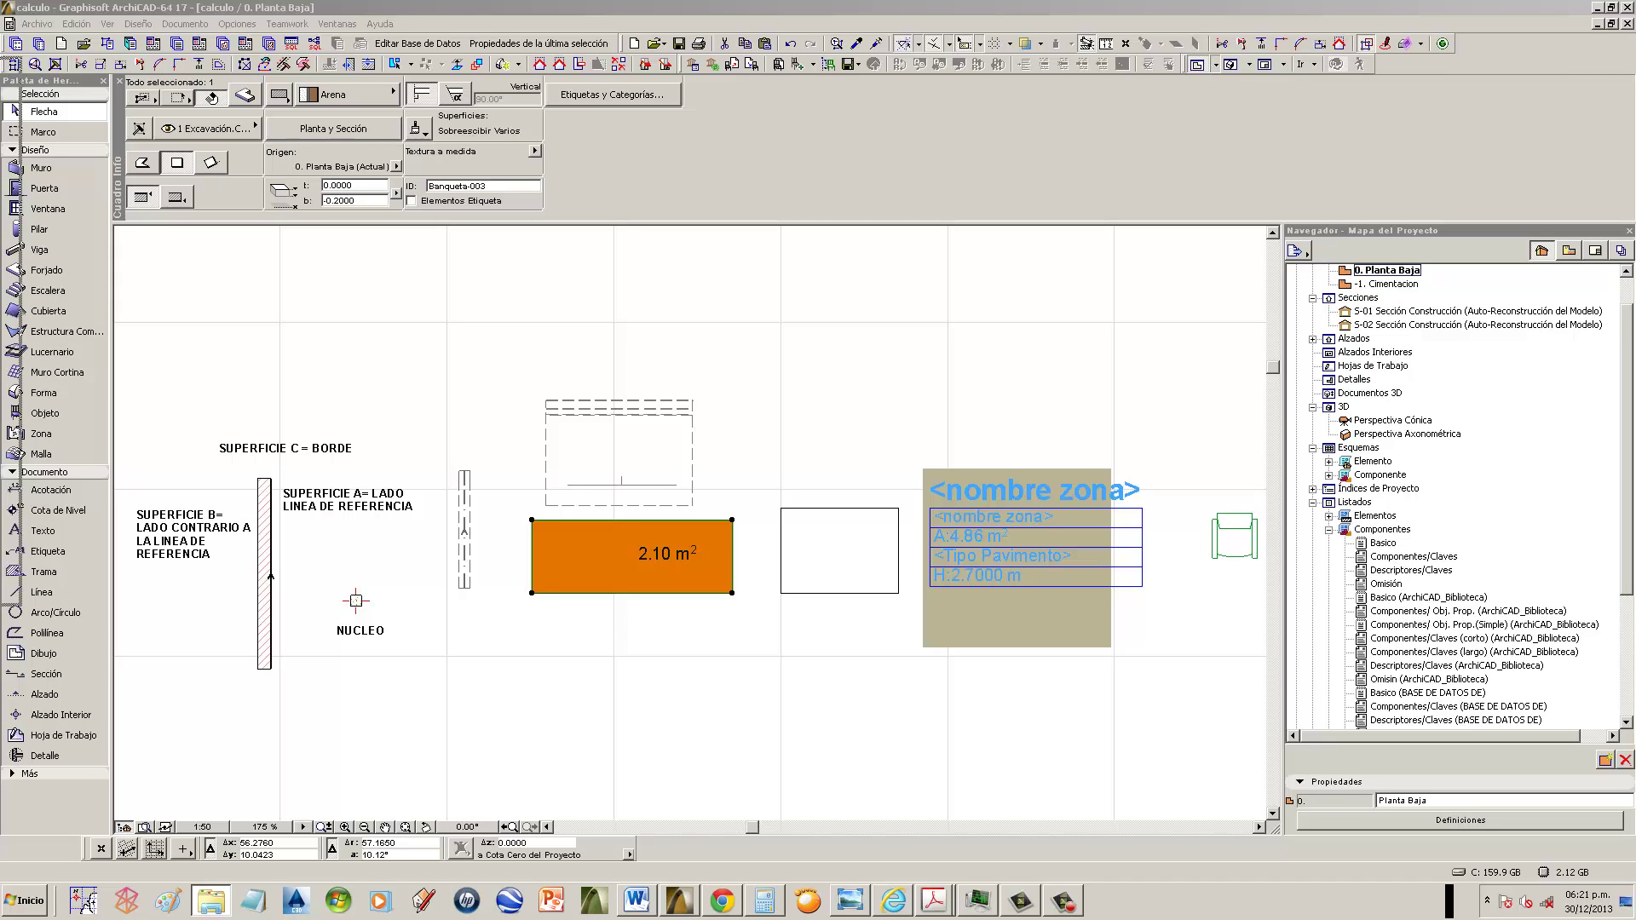
{"action": "left_click_drag", "start_coordinate": [0, 72], "coordinate": [782, 65]}
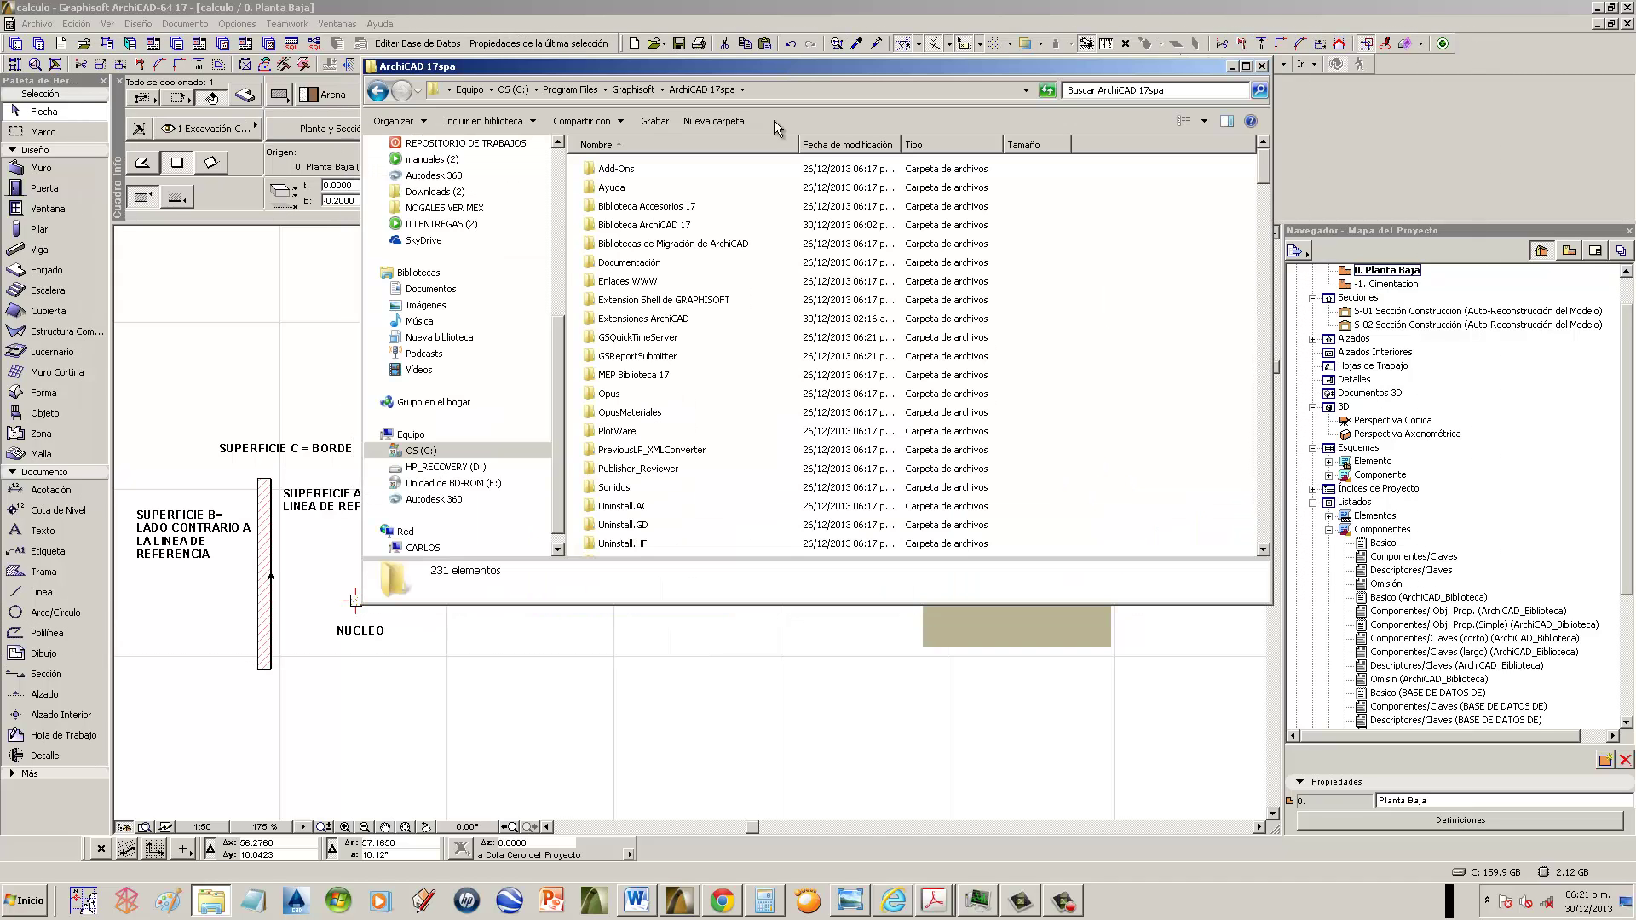
{"action": "double_click", "coordinate": [745, 67]}
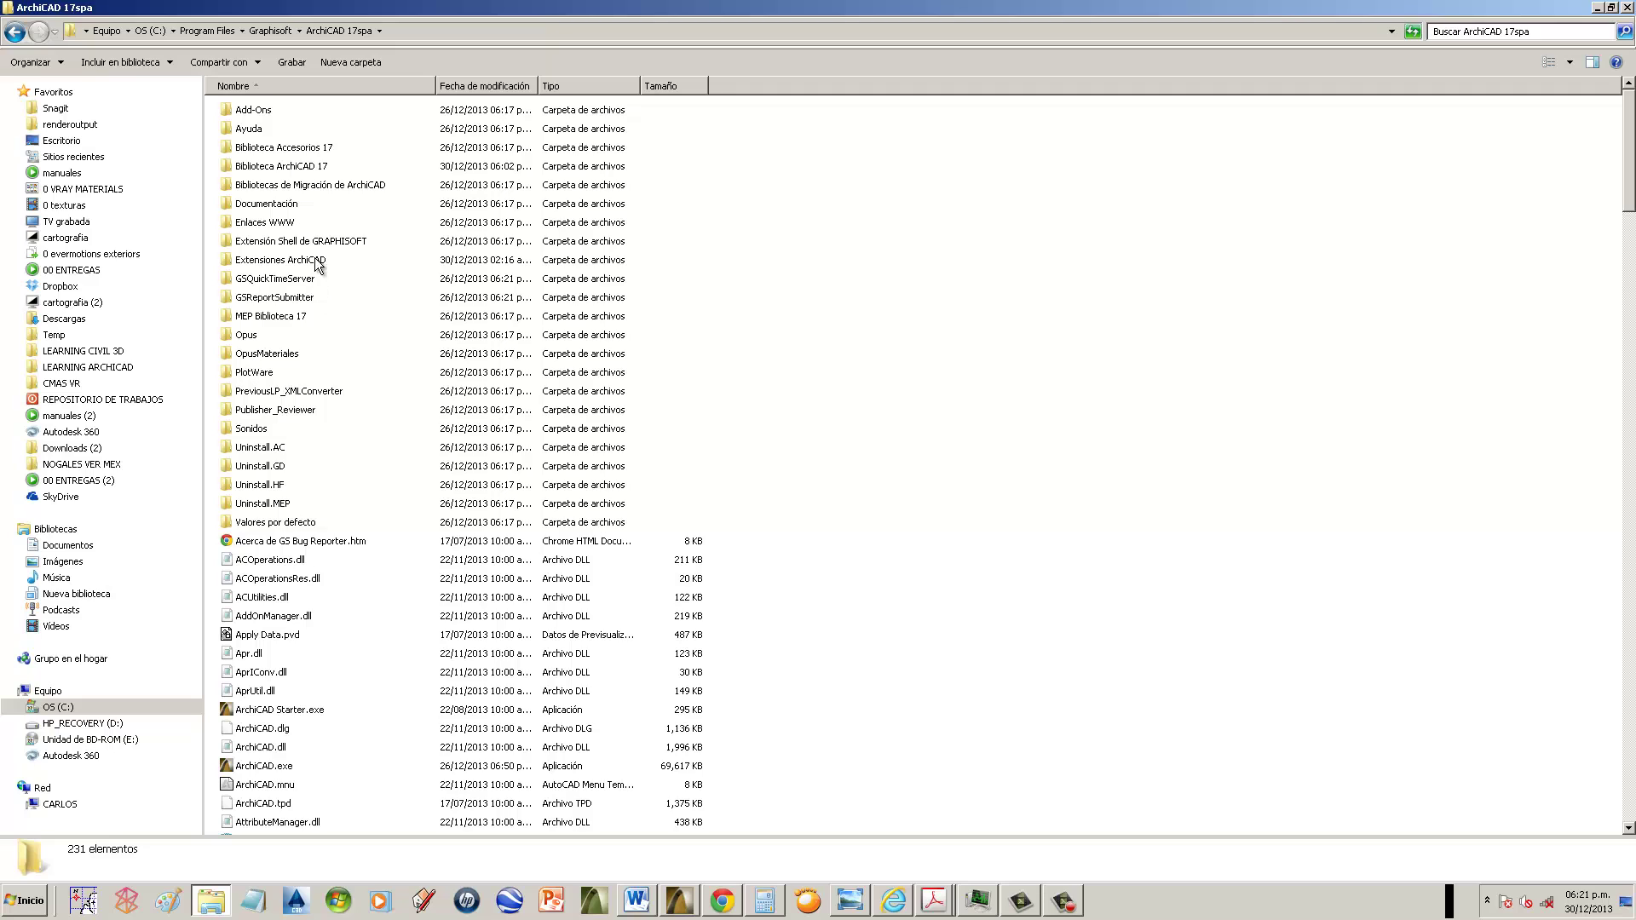
{"action": "double_click", "coordinate": [312, 170]}
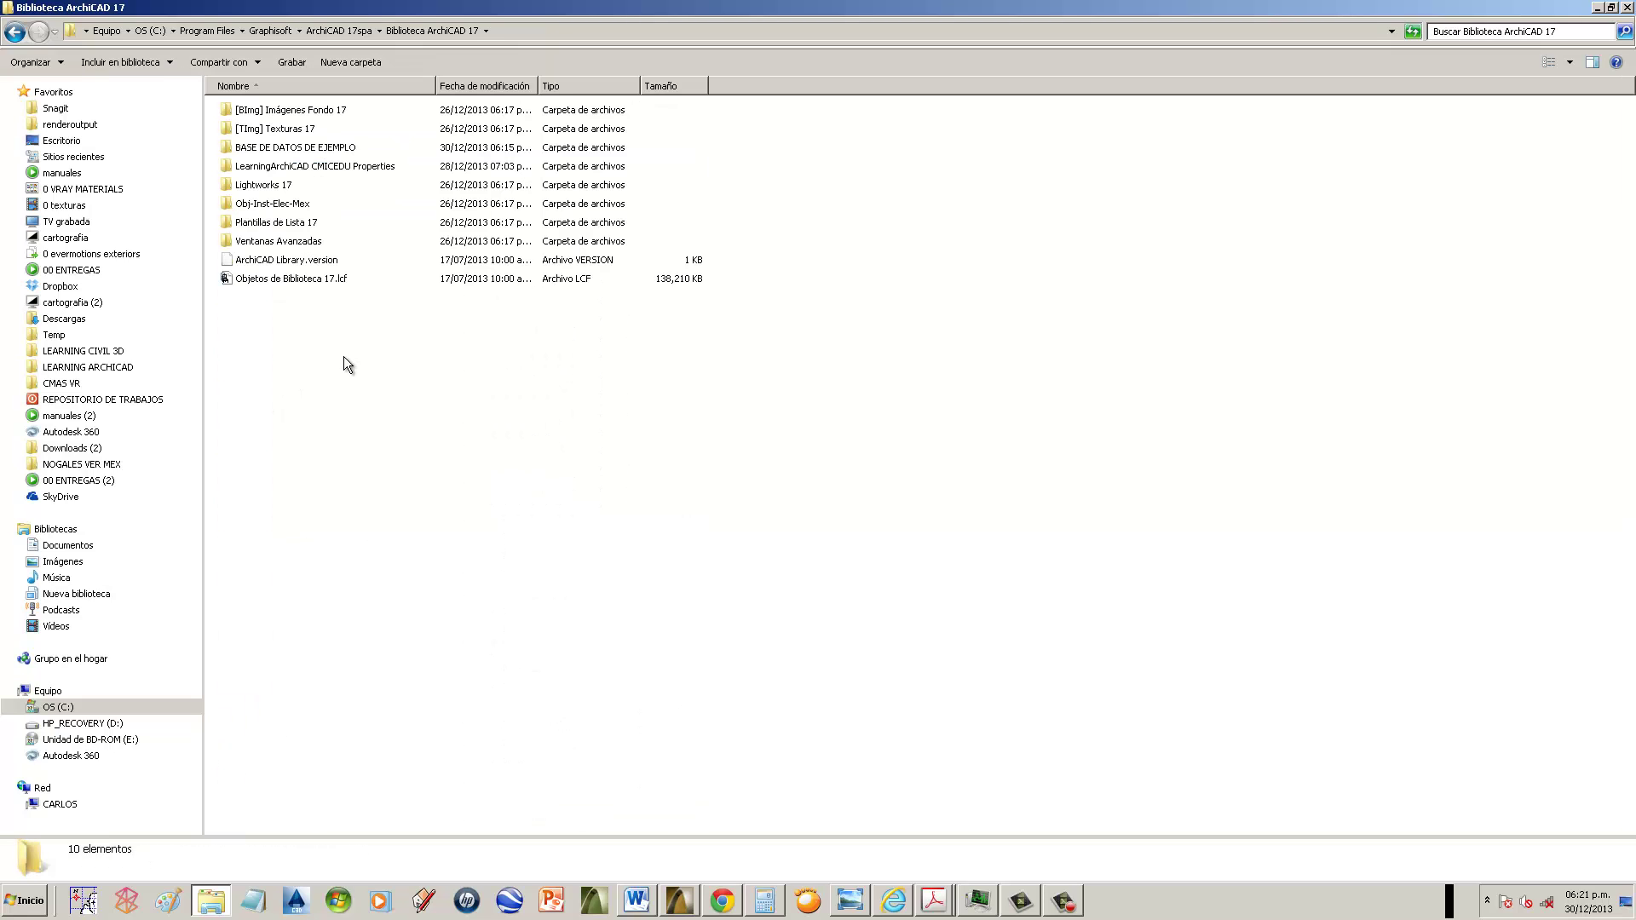
{"action": "double_click", "coordinate": [317, 148]}
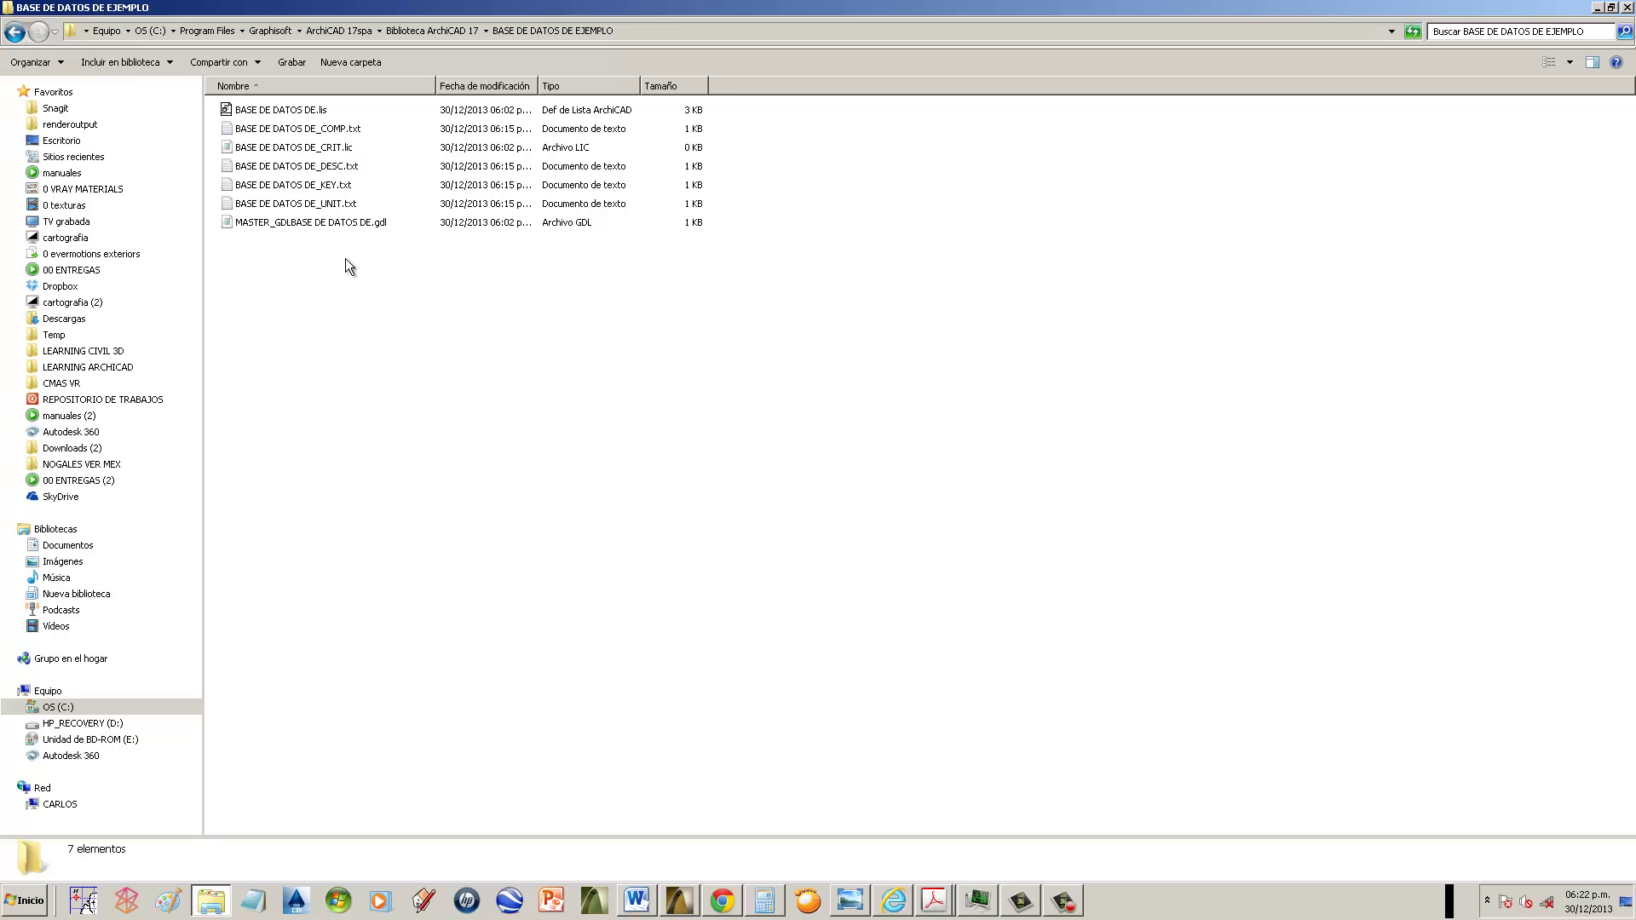
- Examine the database files in the folder one by one, from BASE DE DATOS DE.lis to MASTER_GDLBASE DE DATOS DE.gdl
{"action": "left_click", "coordinate": [317, 113]}
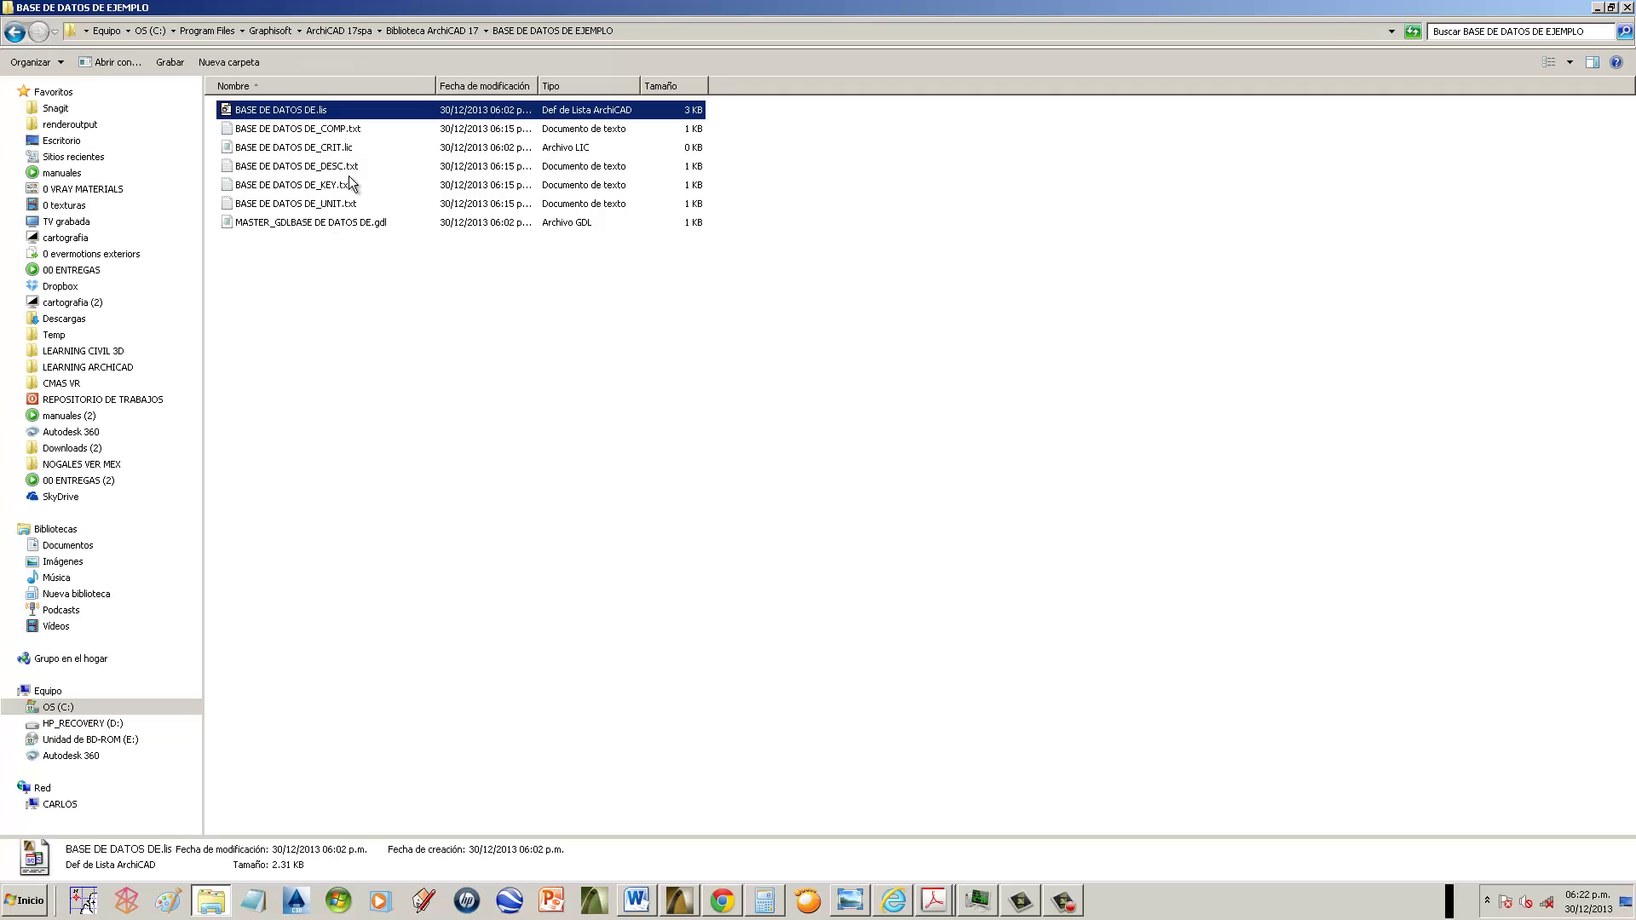
{"action": "left_click", "coordinate": [343, 129]}
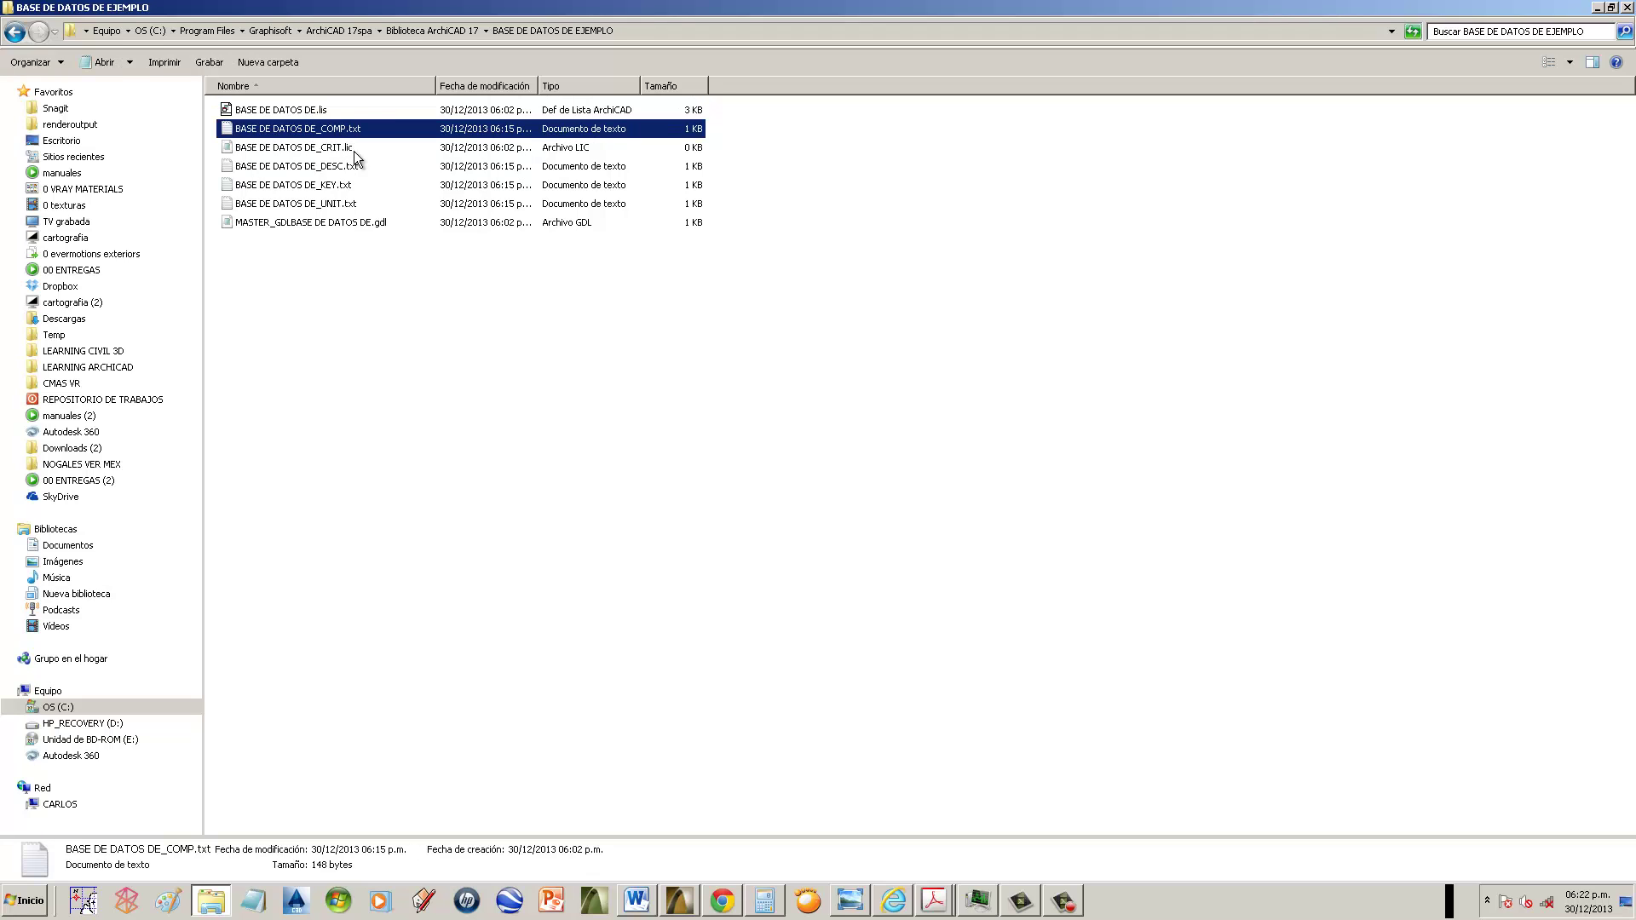
{"action": "left_click", "coordinate": [349, 148]}
{"action": "left_click", "coordinate": [355, 166]}
{"action": "left_click", "coordinate": [354, 185]}
{"action": "left_click", "coordinate": [360, 204]}
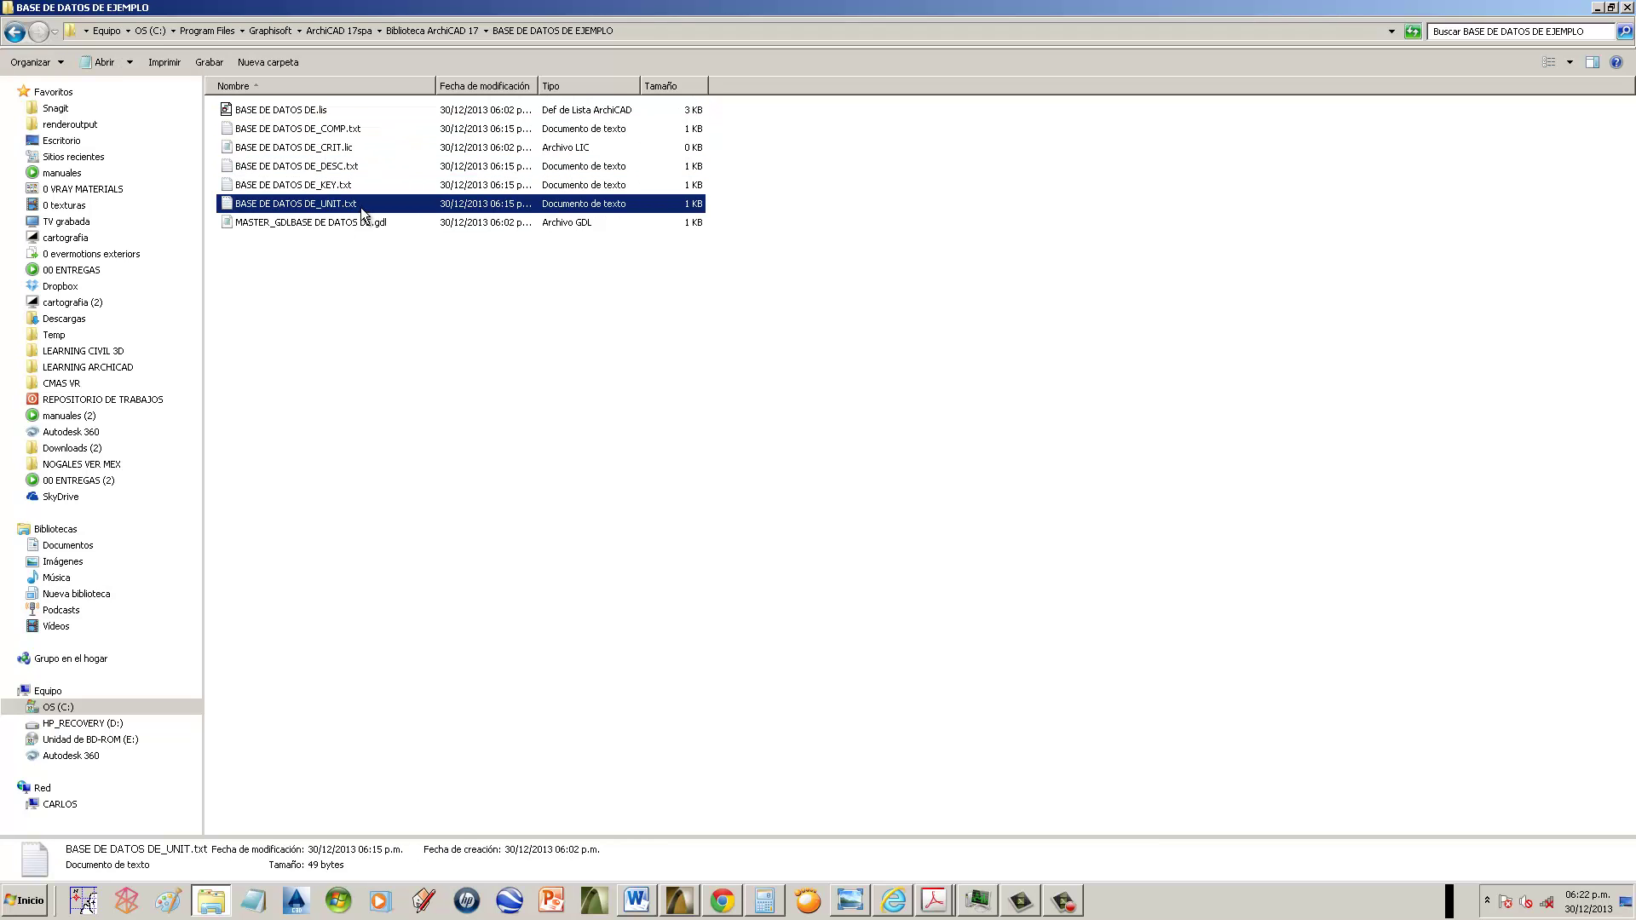
{"action": "left_click", "coordinate": [370, 222]}
{"action": "left_click", "coordinate": [323, 271]}
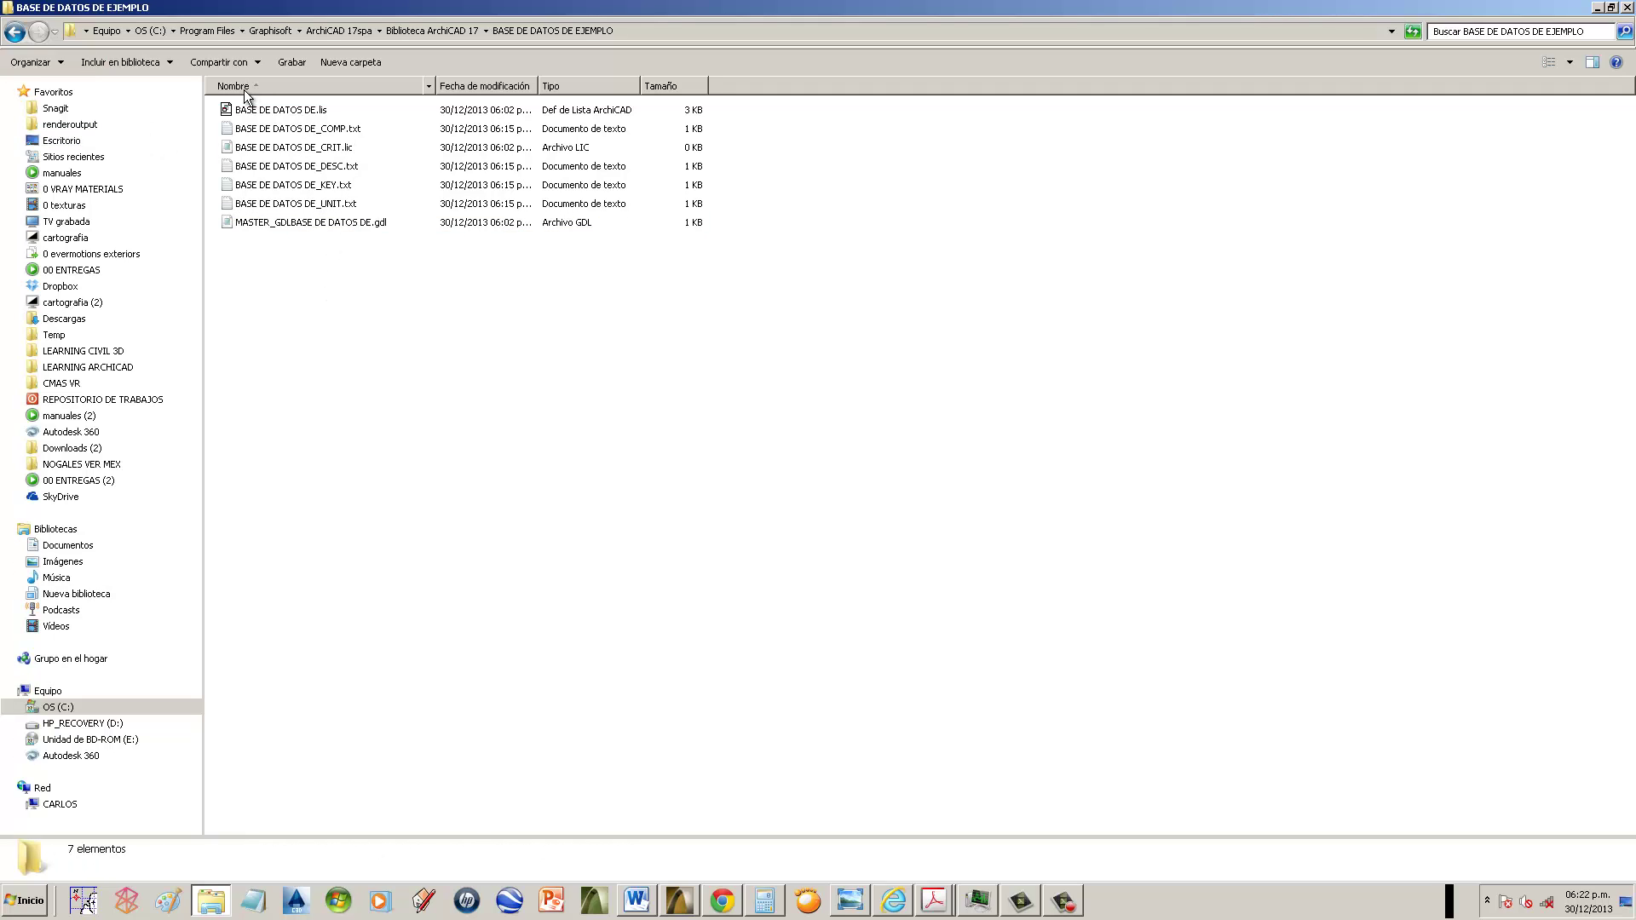
- Set the folder view options so extensions of known file types are not hidden, and apply the setting
{"action": "left_click", "coordinate": [68, 63]}
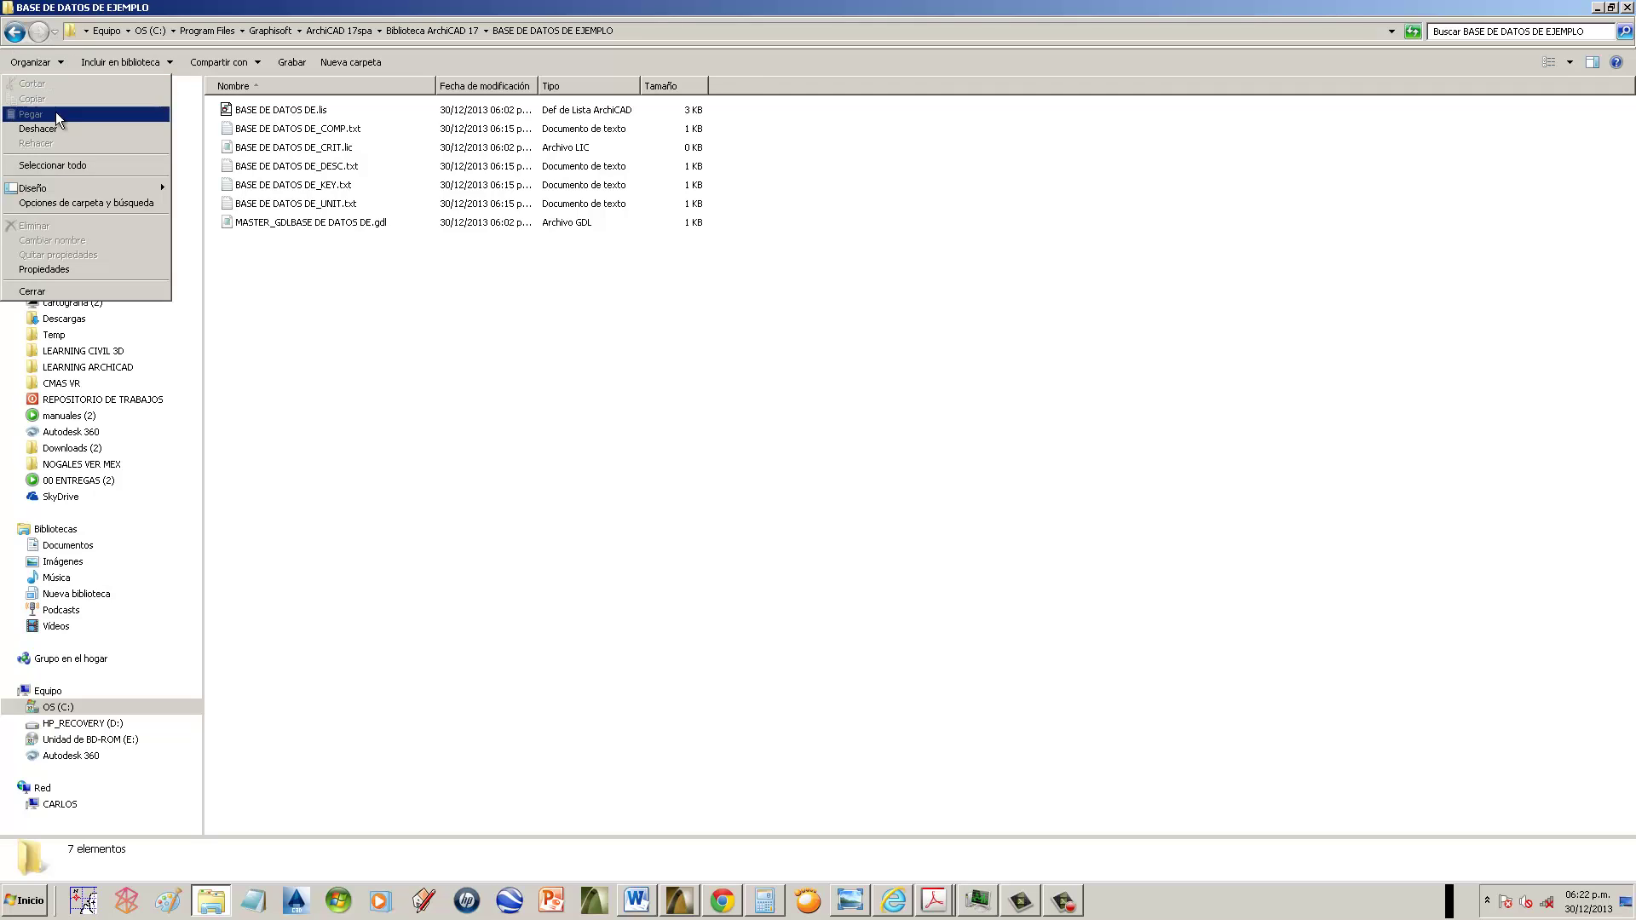
{"action": "left_click", "coordinate": [63, 203]}
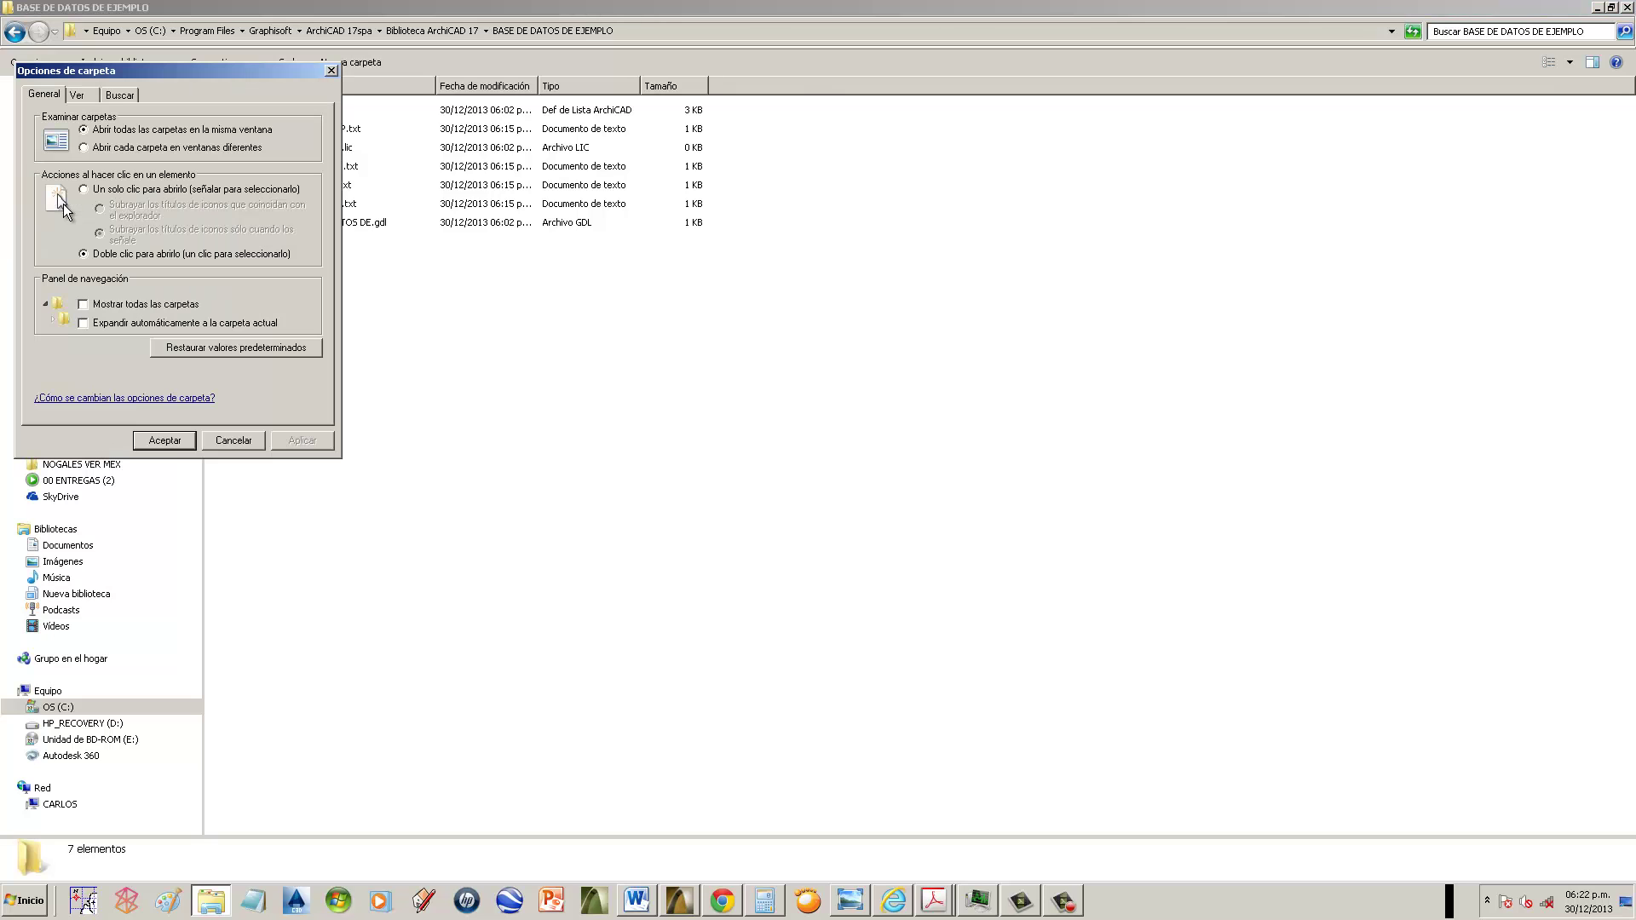
{"action": "left_click", "coordinate": [80, 95]}
{"action": "left_click_drag", "start_coordinate": [310, 253], "coordinate": [316, 326]}
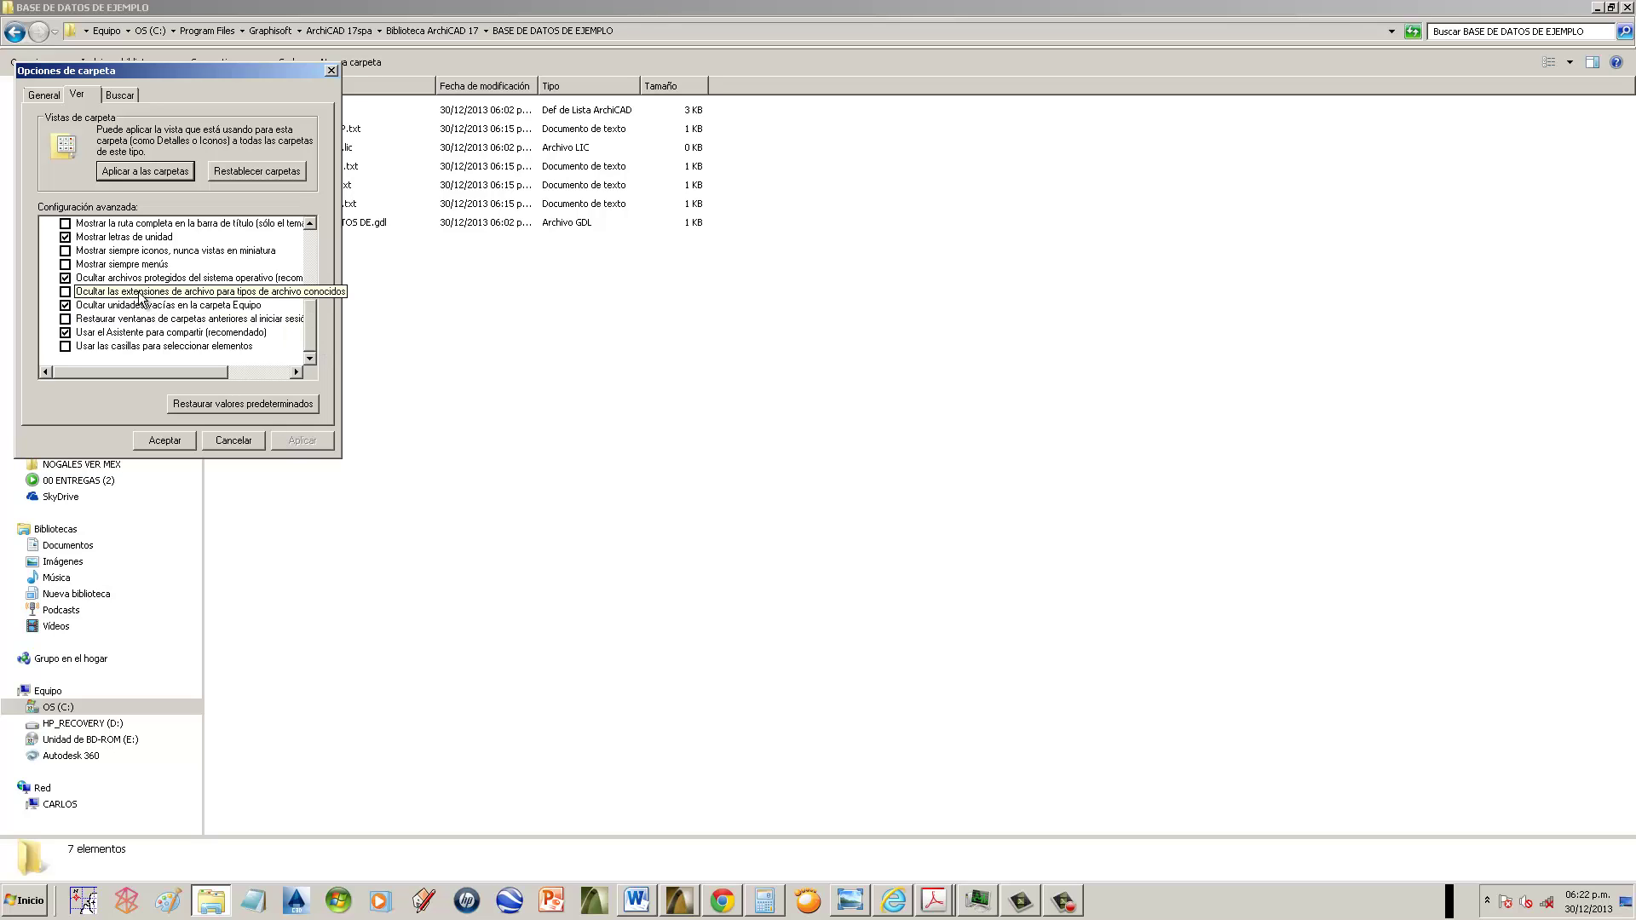
{"action": "left_click", "coordinate": [300, 294]}
{"action": "left_click", "coordinate": [260, 292]}
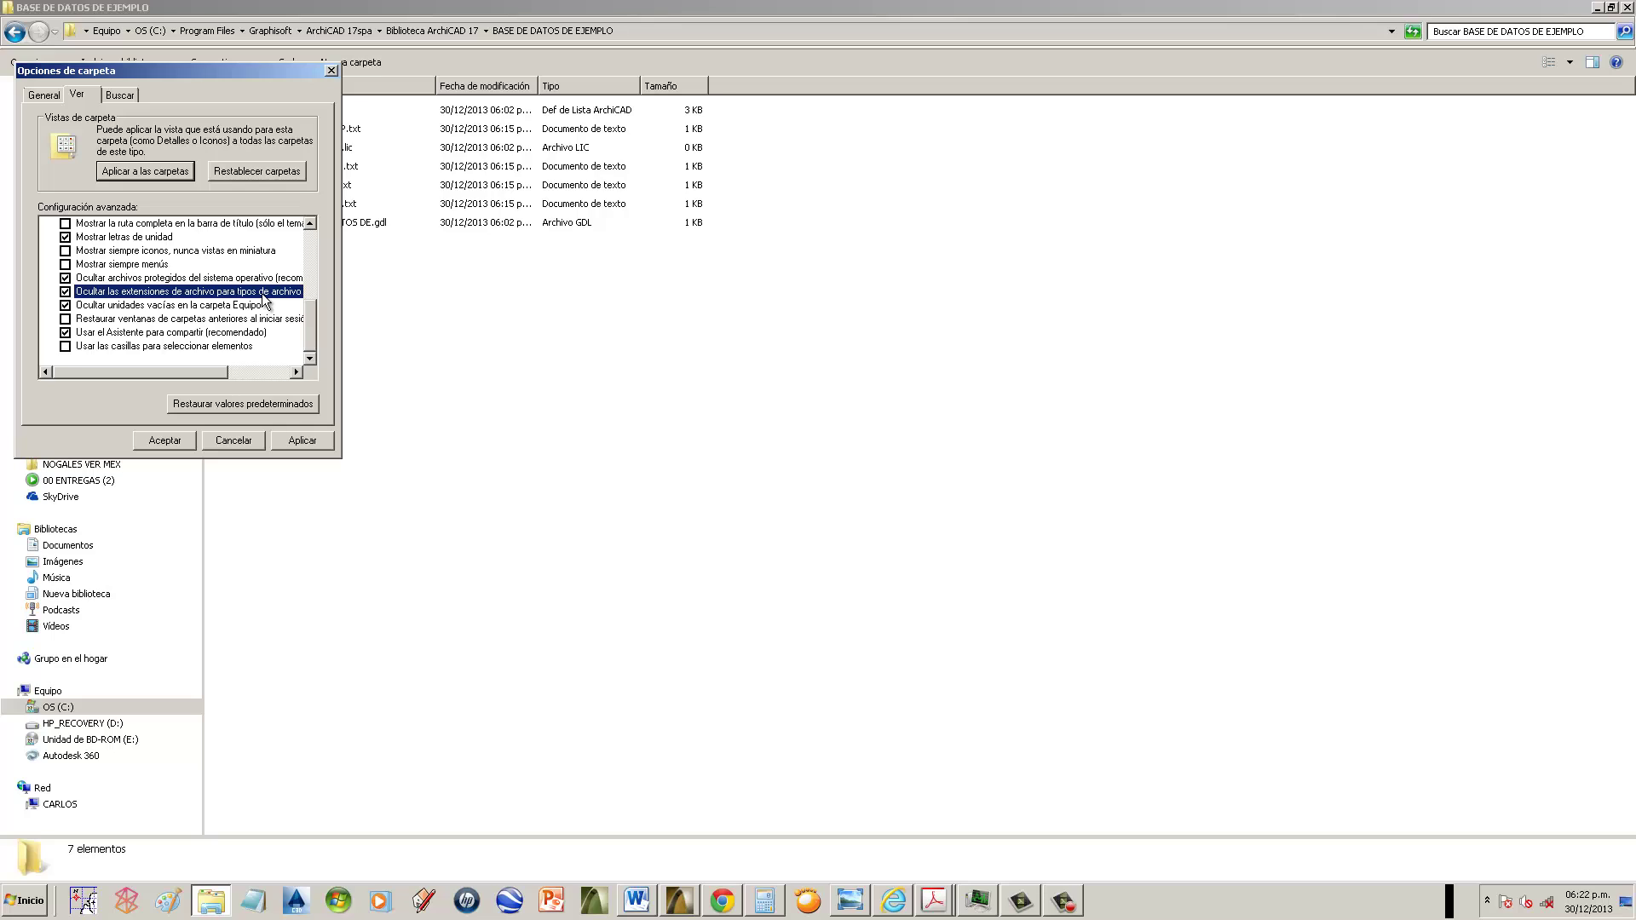
{"action": "left_click", "coordinate": [66, 293]}
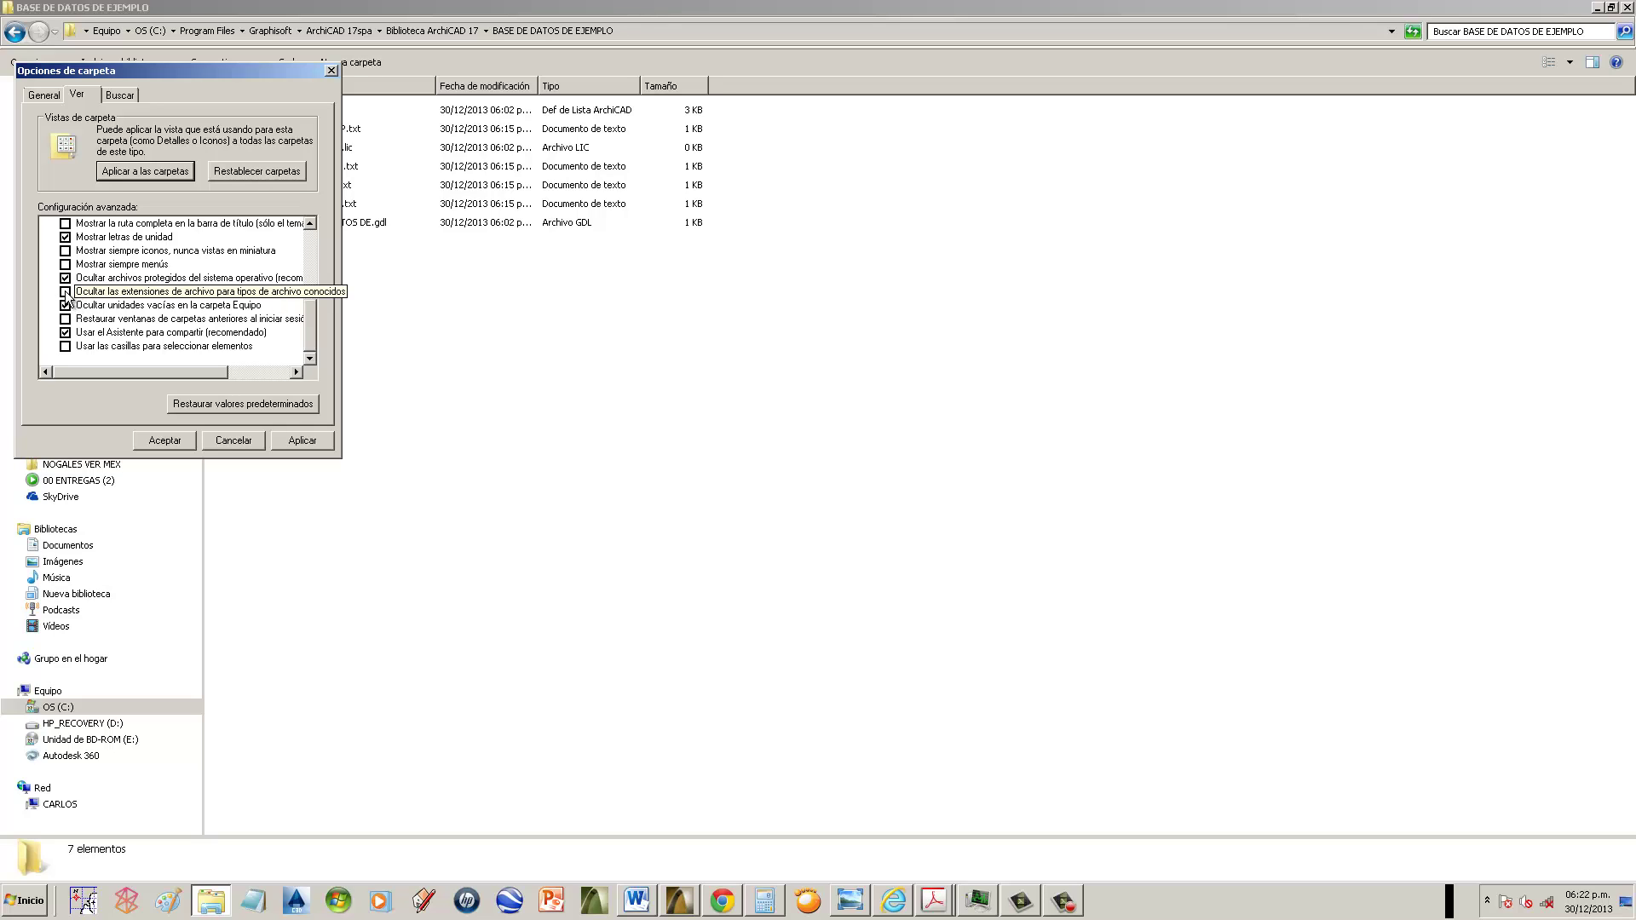
{"action": "left_click", "coordinate": [303, 440]}
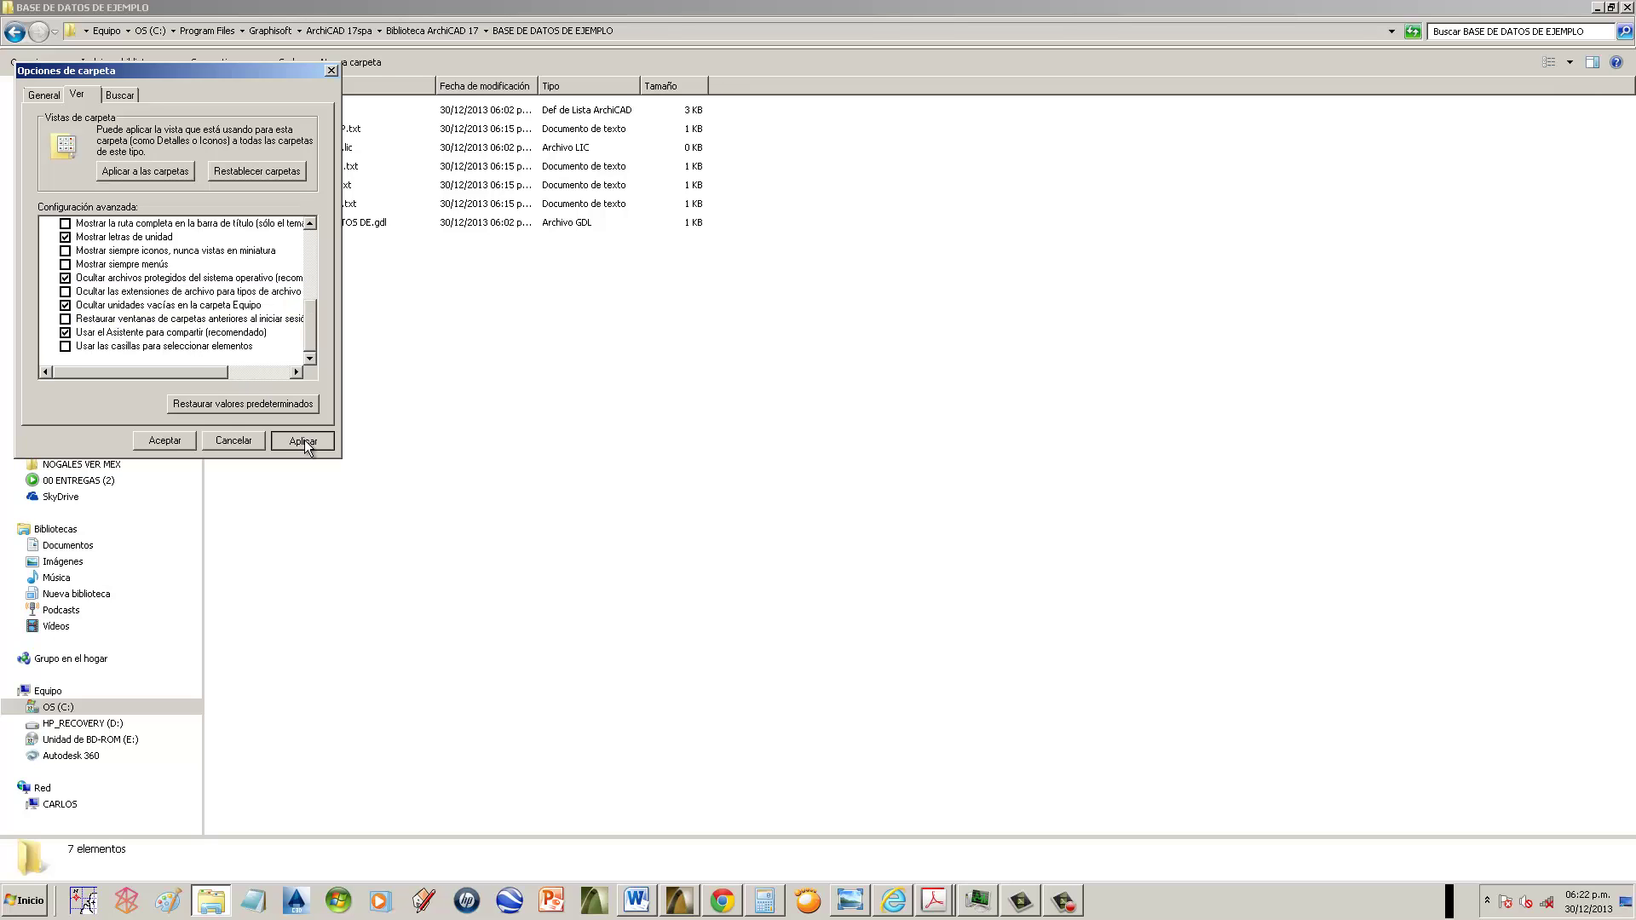
{"action": "left_click", "coordinate": [162, 440]}
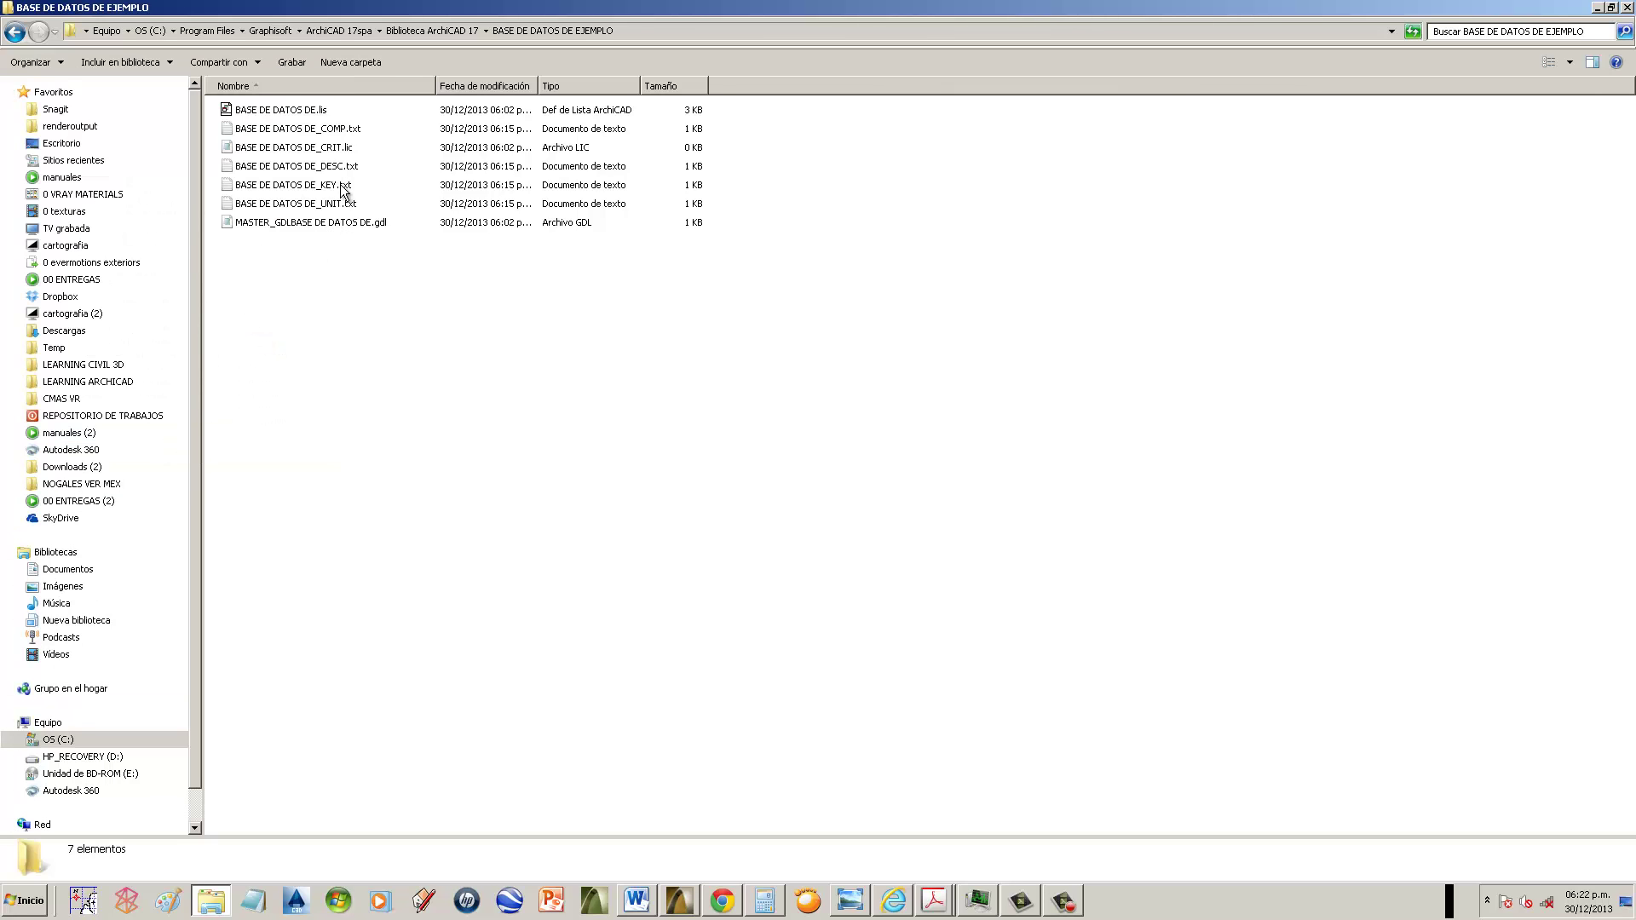
- Examine the .txt extension in the name of BASE DE DATOS DE_COMP.txt and leave the file name as it is
{"action": "left_click", "coordinate": [361, 131]}
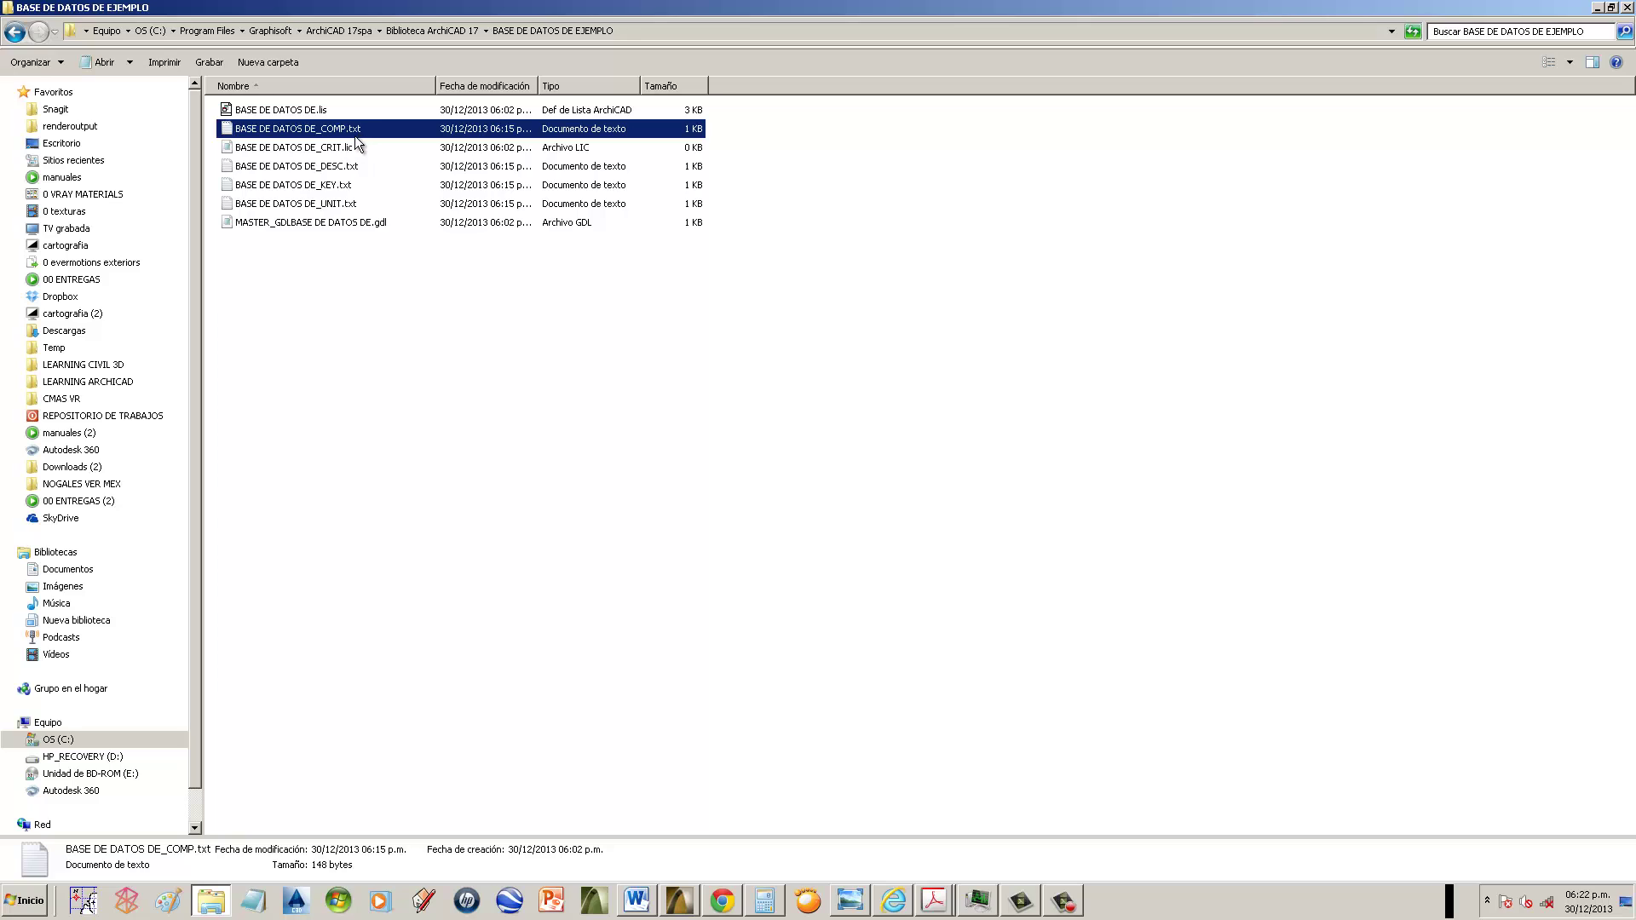
{"action": "left_click", "coordinate": [355, 135]}
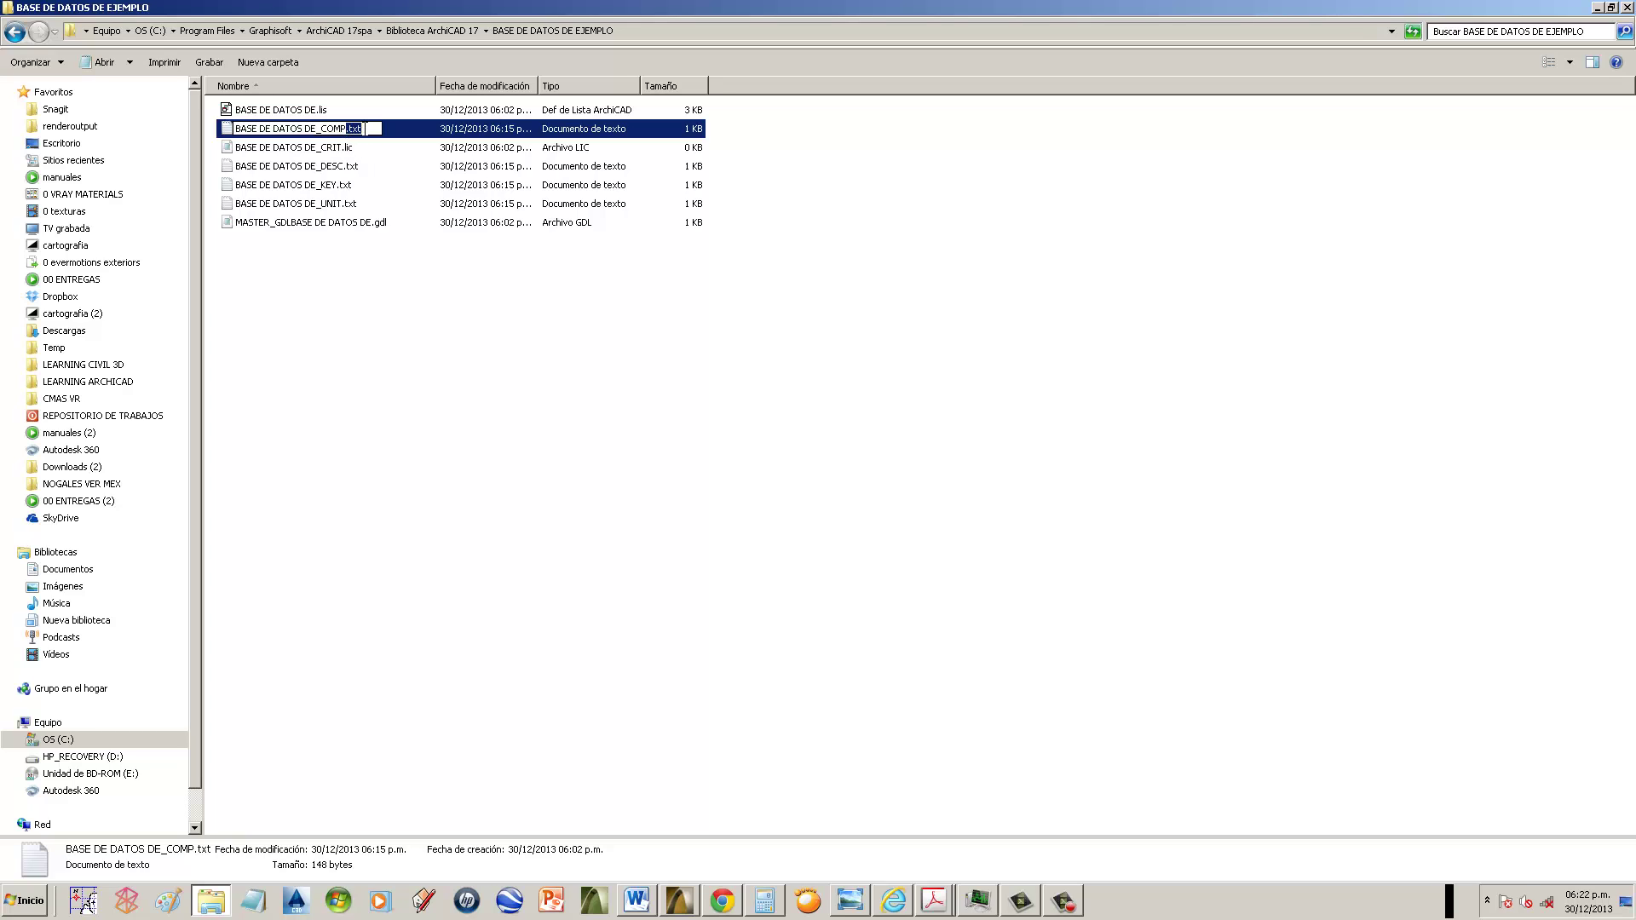
{"action": "left_click", "coordinate": [356, 147]}
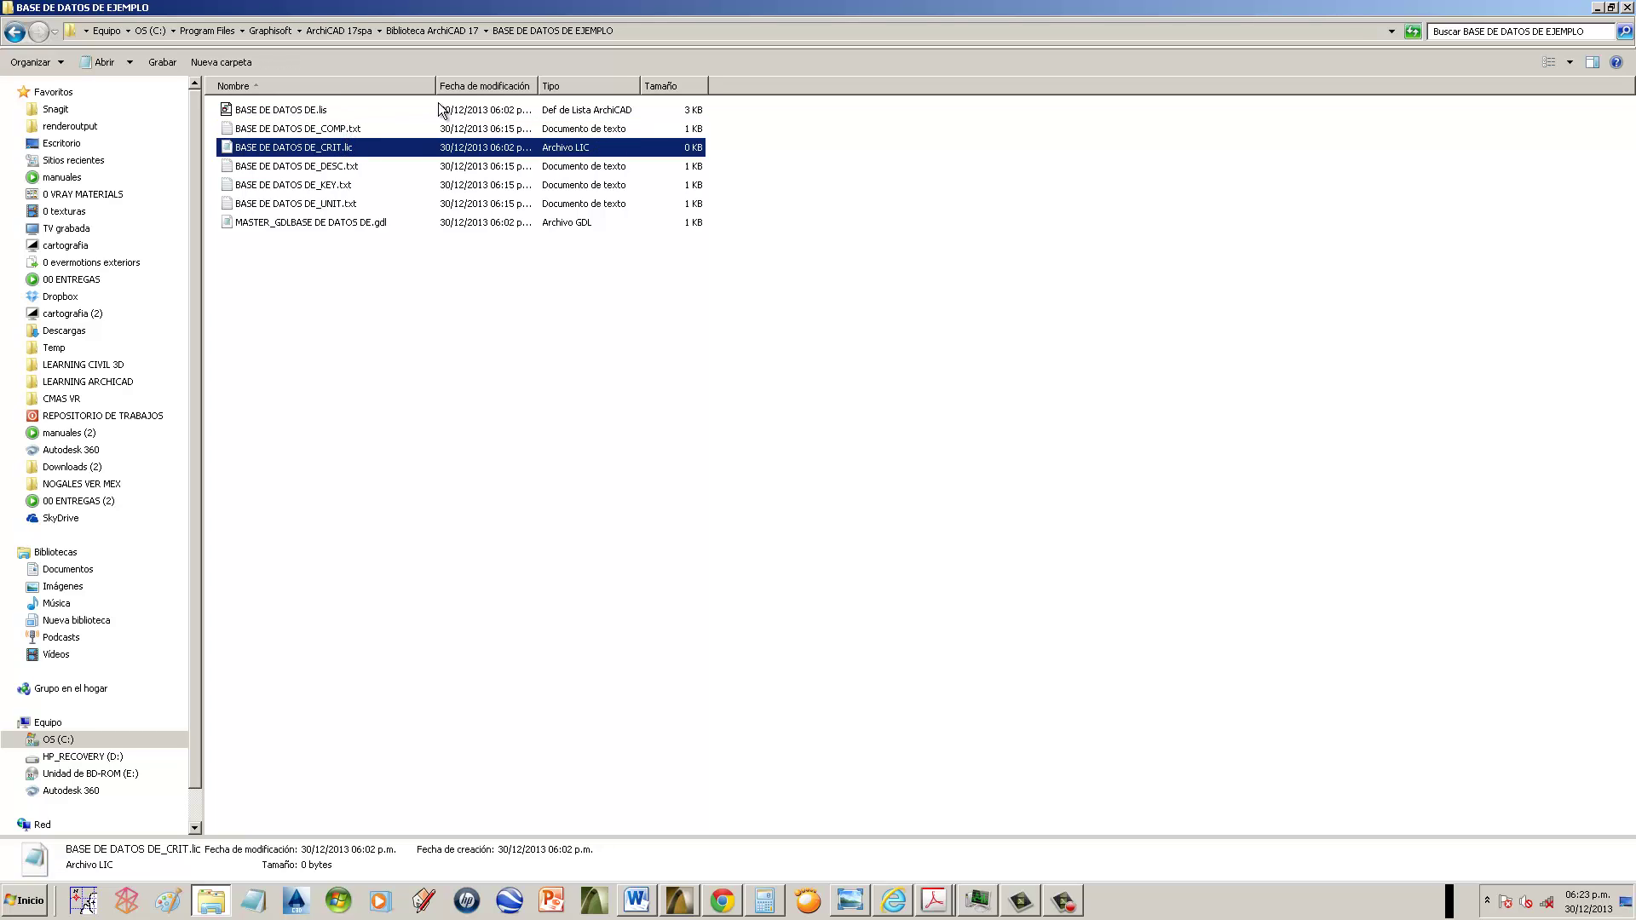
- Sort the database files by type and go through the GDL, LIC, LIS and first text file
{"action": "left_click", "coordinate": [571, 83]}
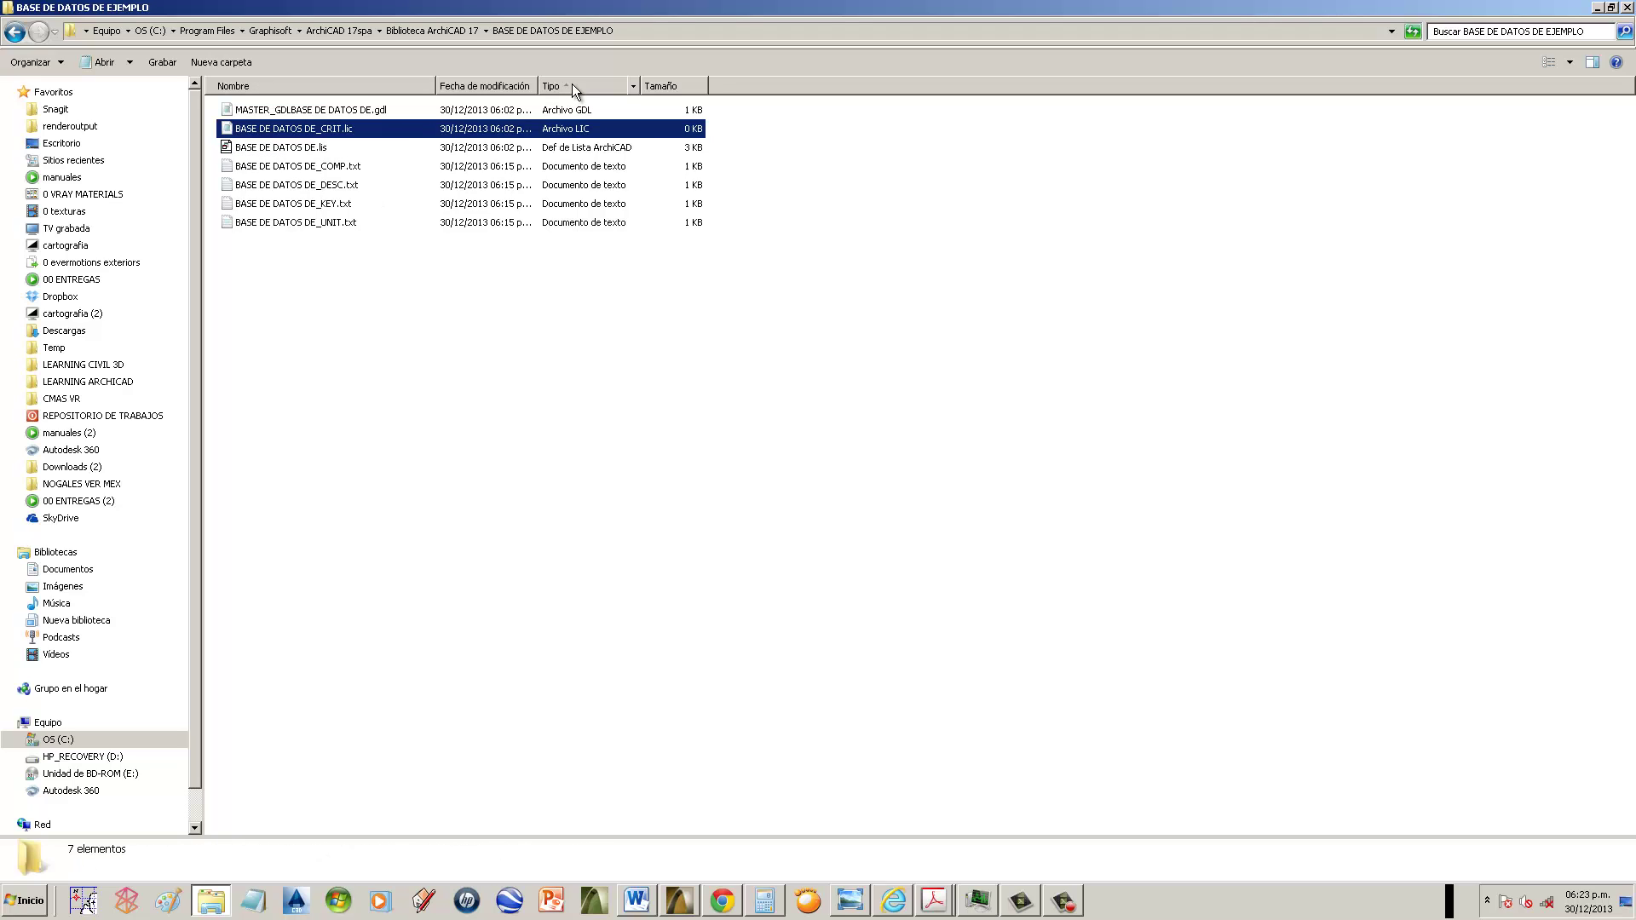
{"action": "left_click", "coordinate": [375, 112]}
{"action": "left_click", "coordinate": [329, 130]}
{"action": "left_click", "coordinate": [326, 147]}
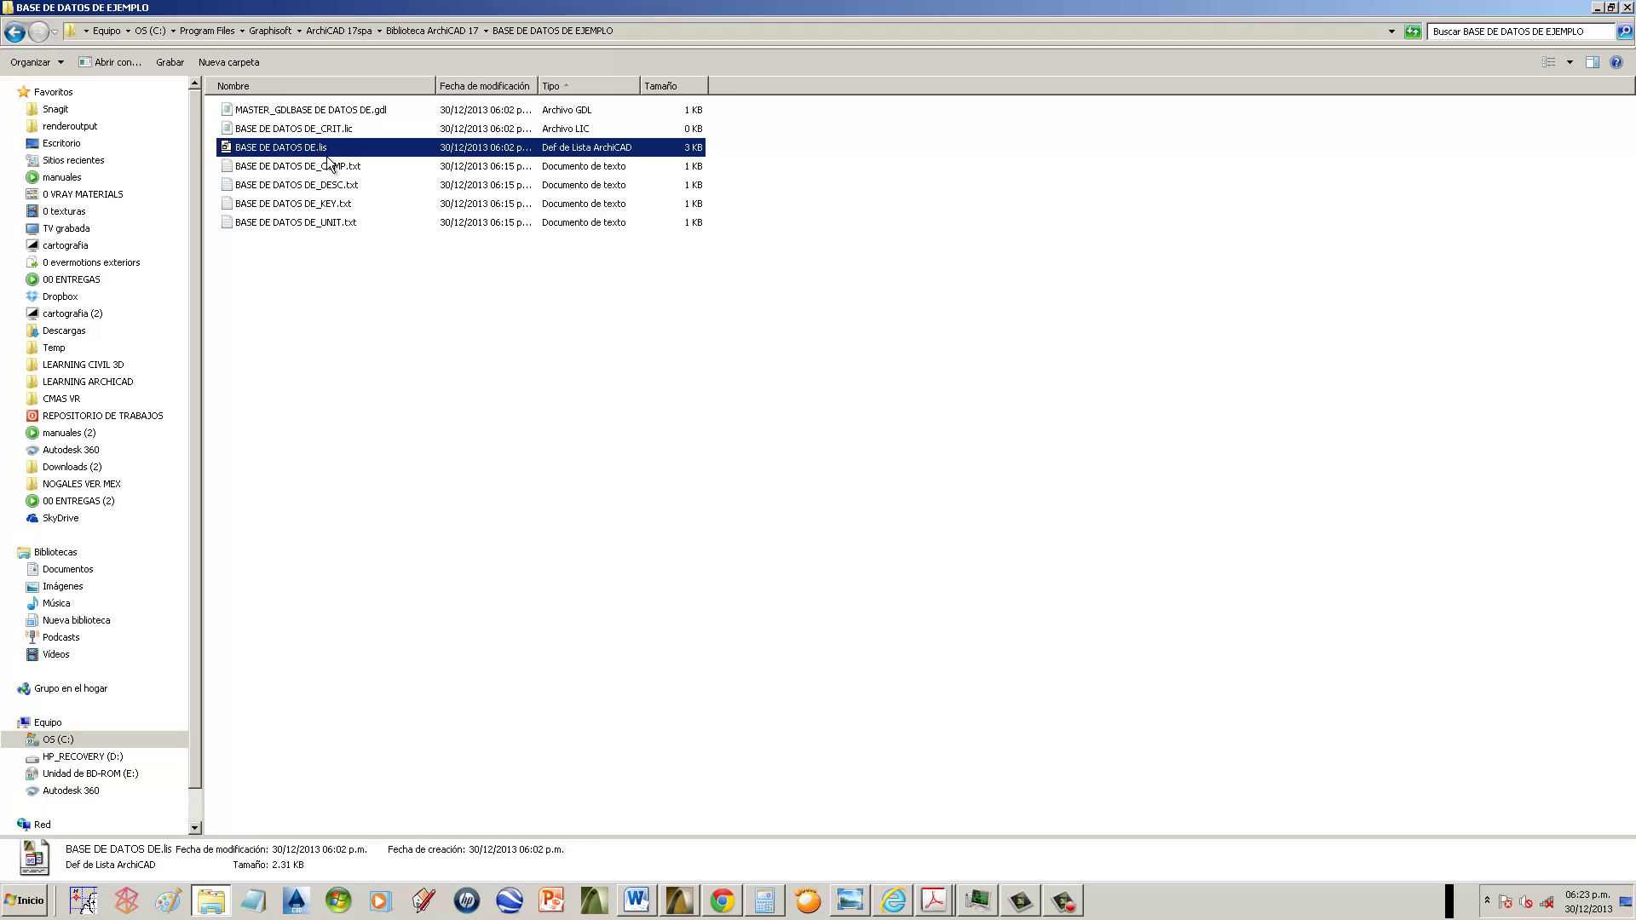
{"action": "left_click", "coordinate": [335, 169]}
{"action": "left_click", "coordinate": [431, 266]}
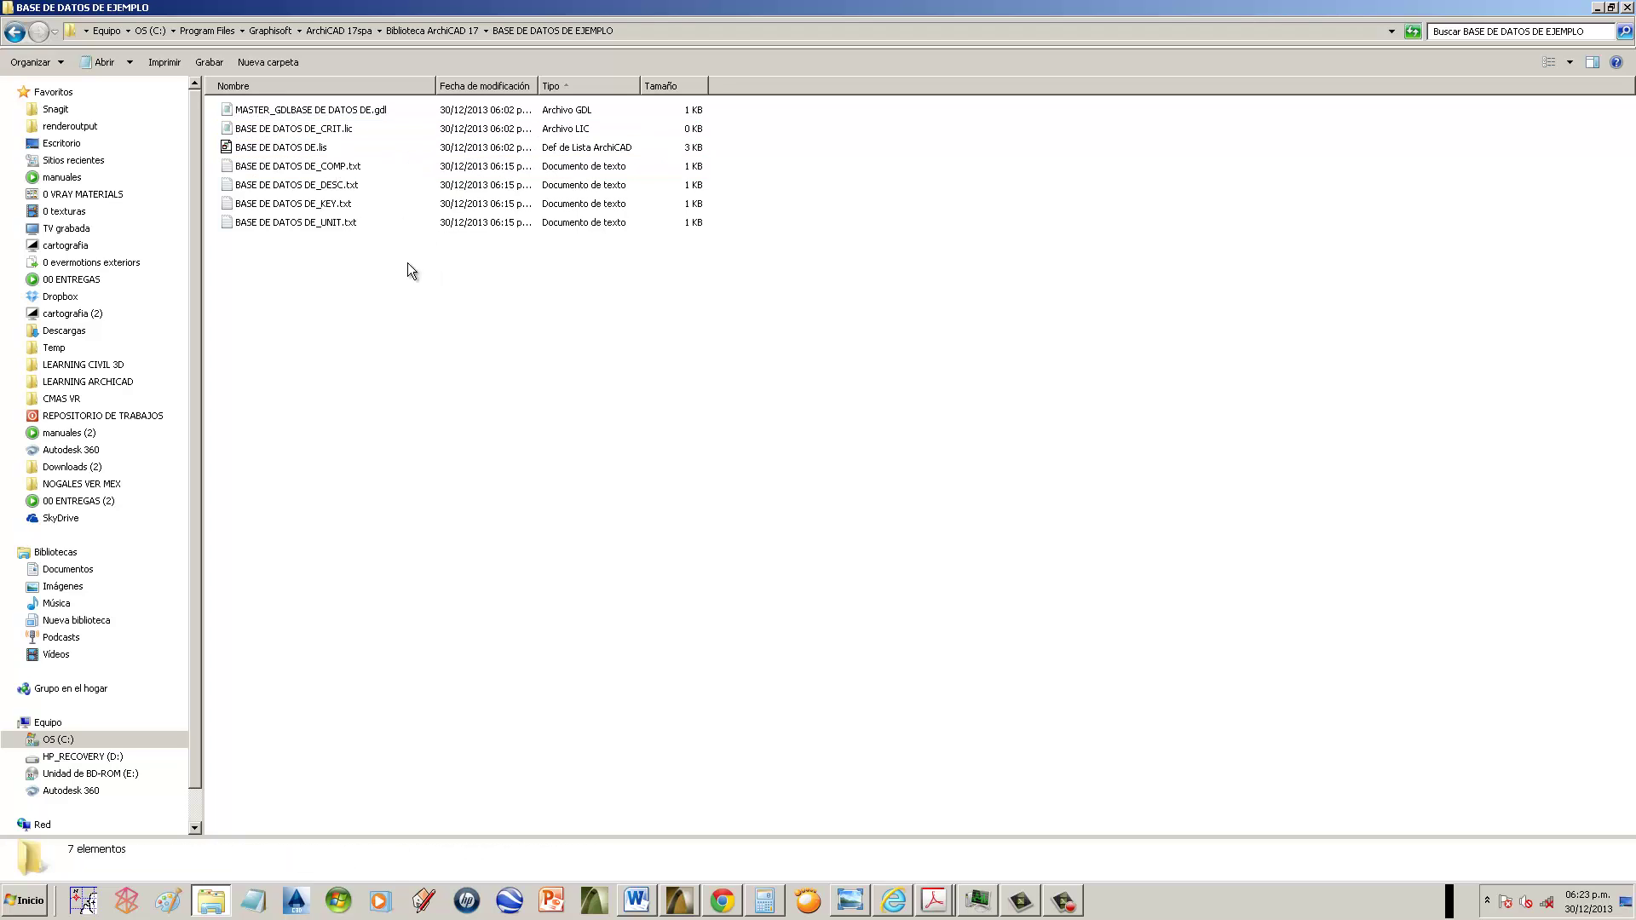
- Review the role of each database file in turn: the .gdl, .lic and .lis files and the COMP, DESC, KEY and UNIT text files
{"action": "left_click", "coordinate": [358, 118]}
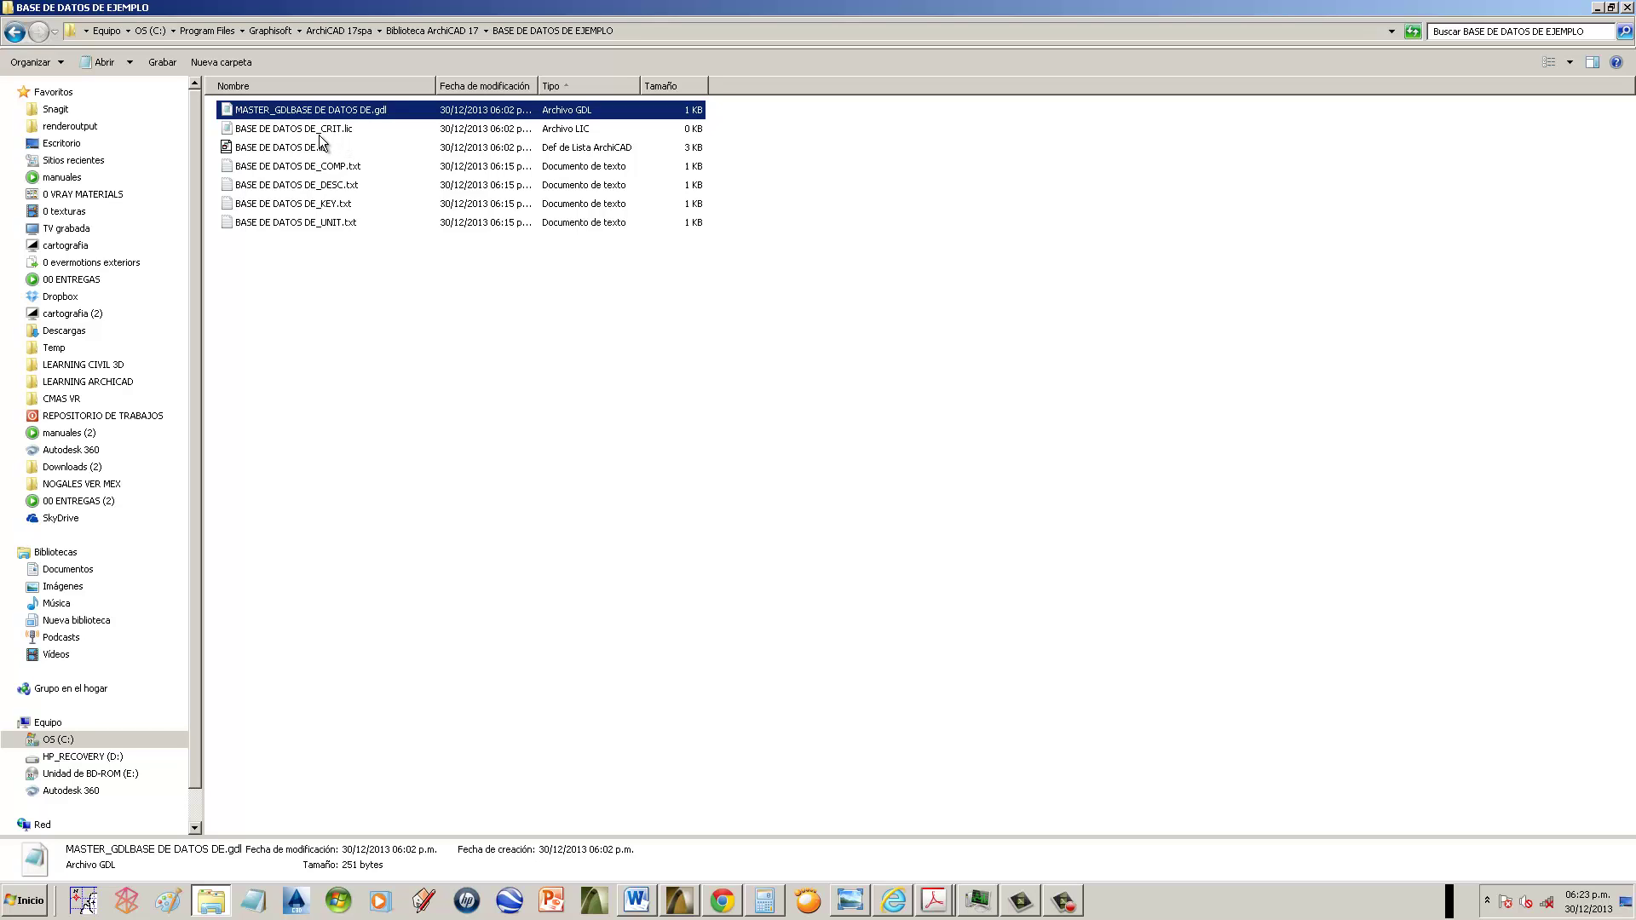
{"action": "left_click", "coordinate": [319, 134]}
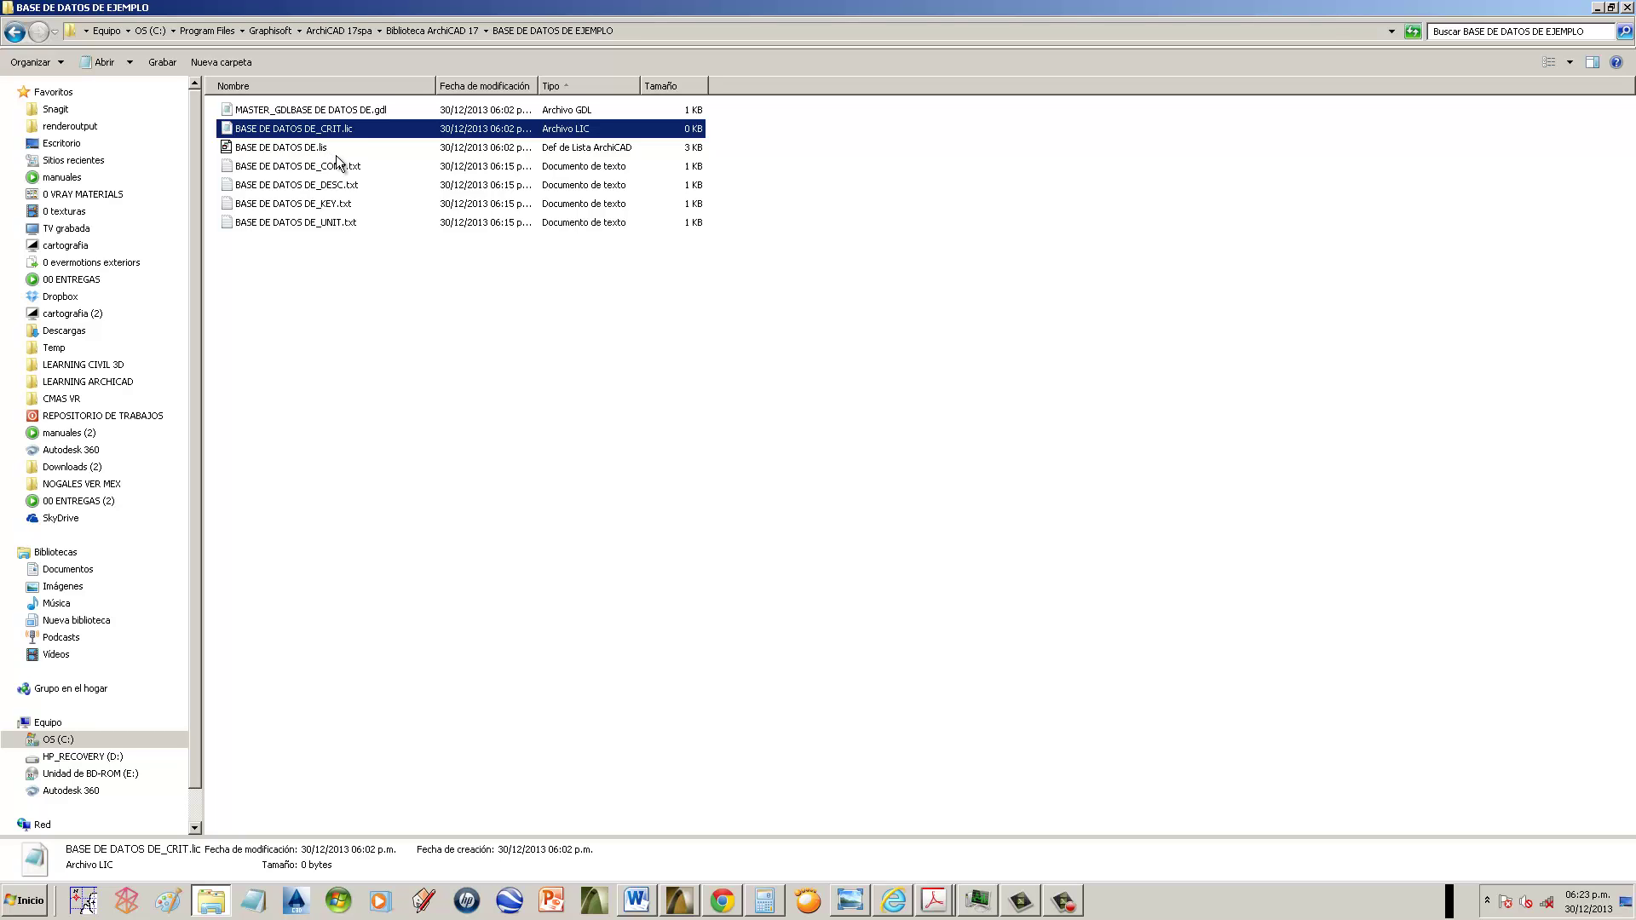
{"action": "left_click", "coordinate": [340, 152]}
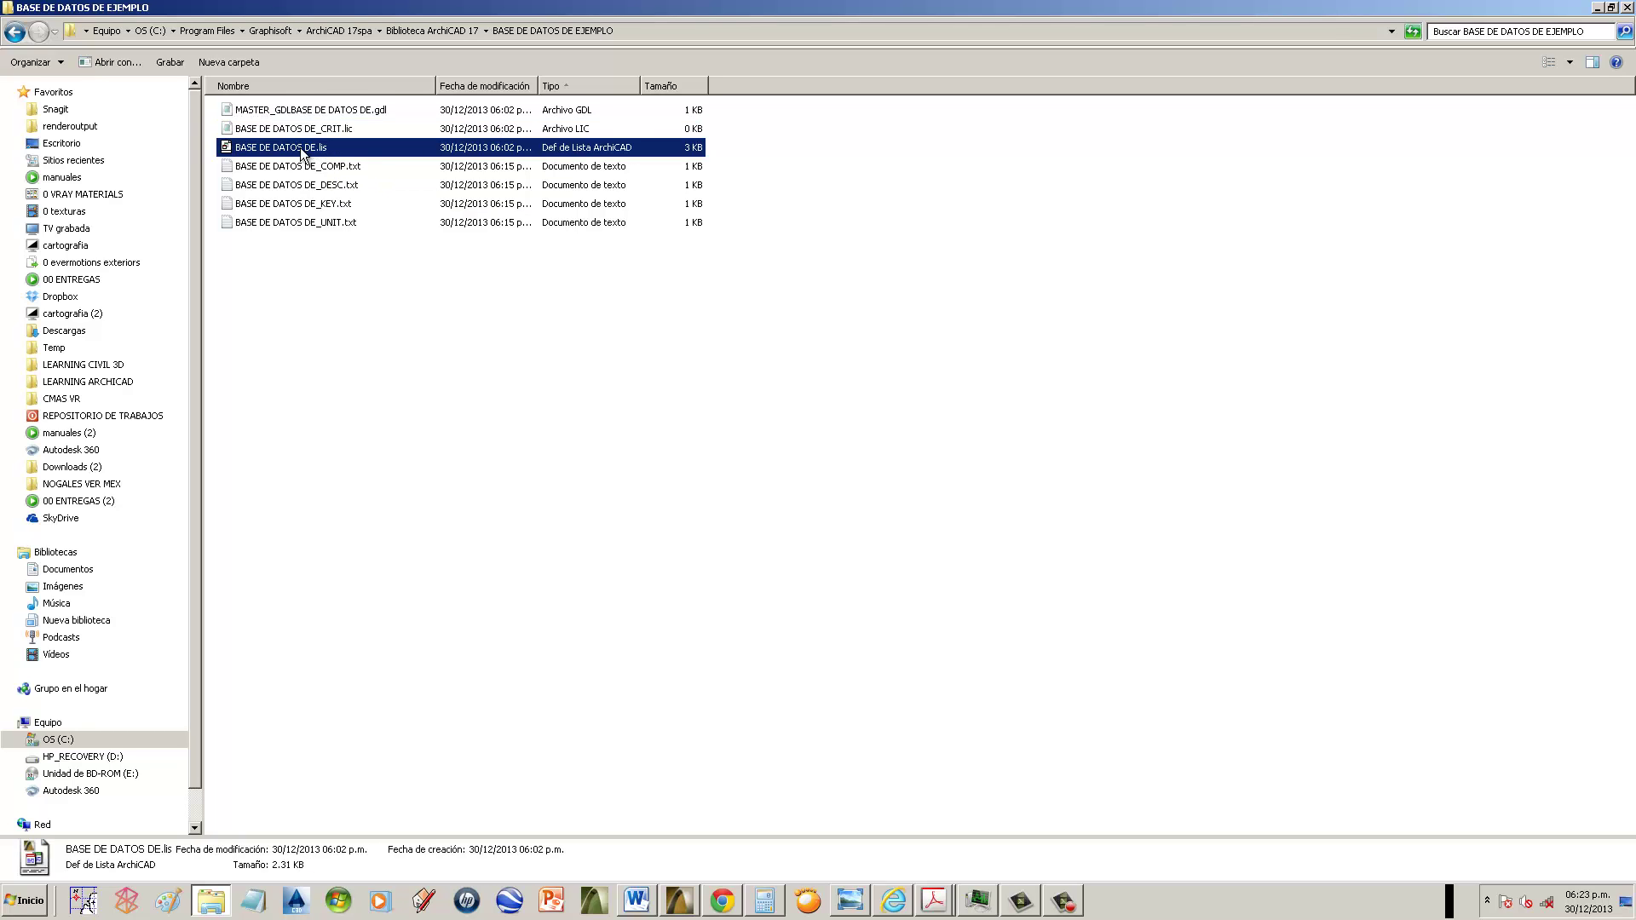
{"action": "left_click", "coordinate": [350, 170]}
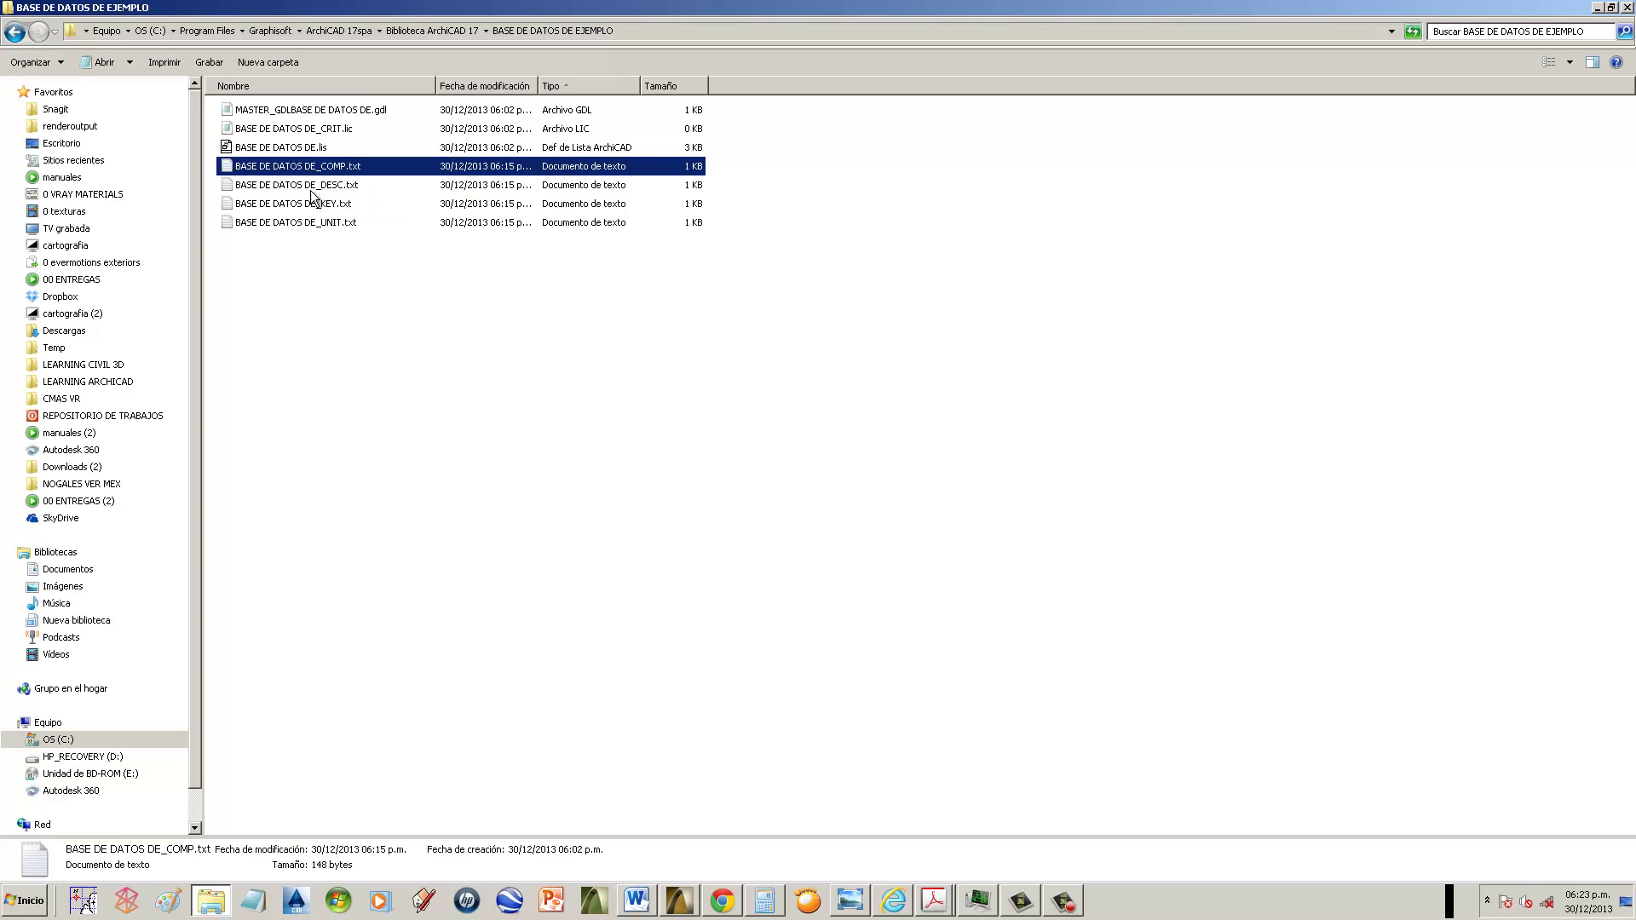
{"action": "left_click", "coordinate": [327, 192]}
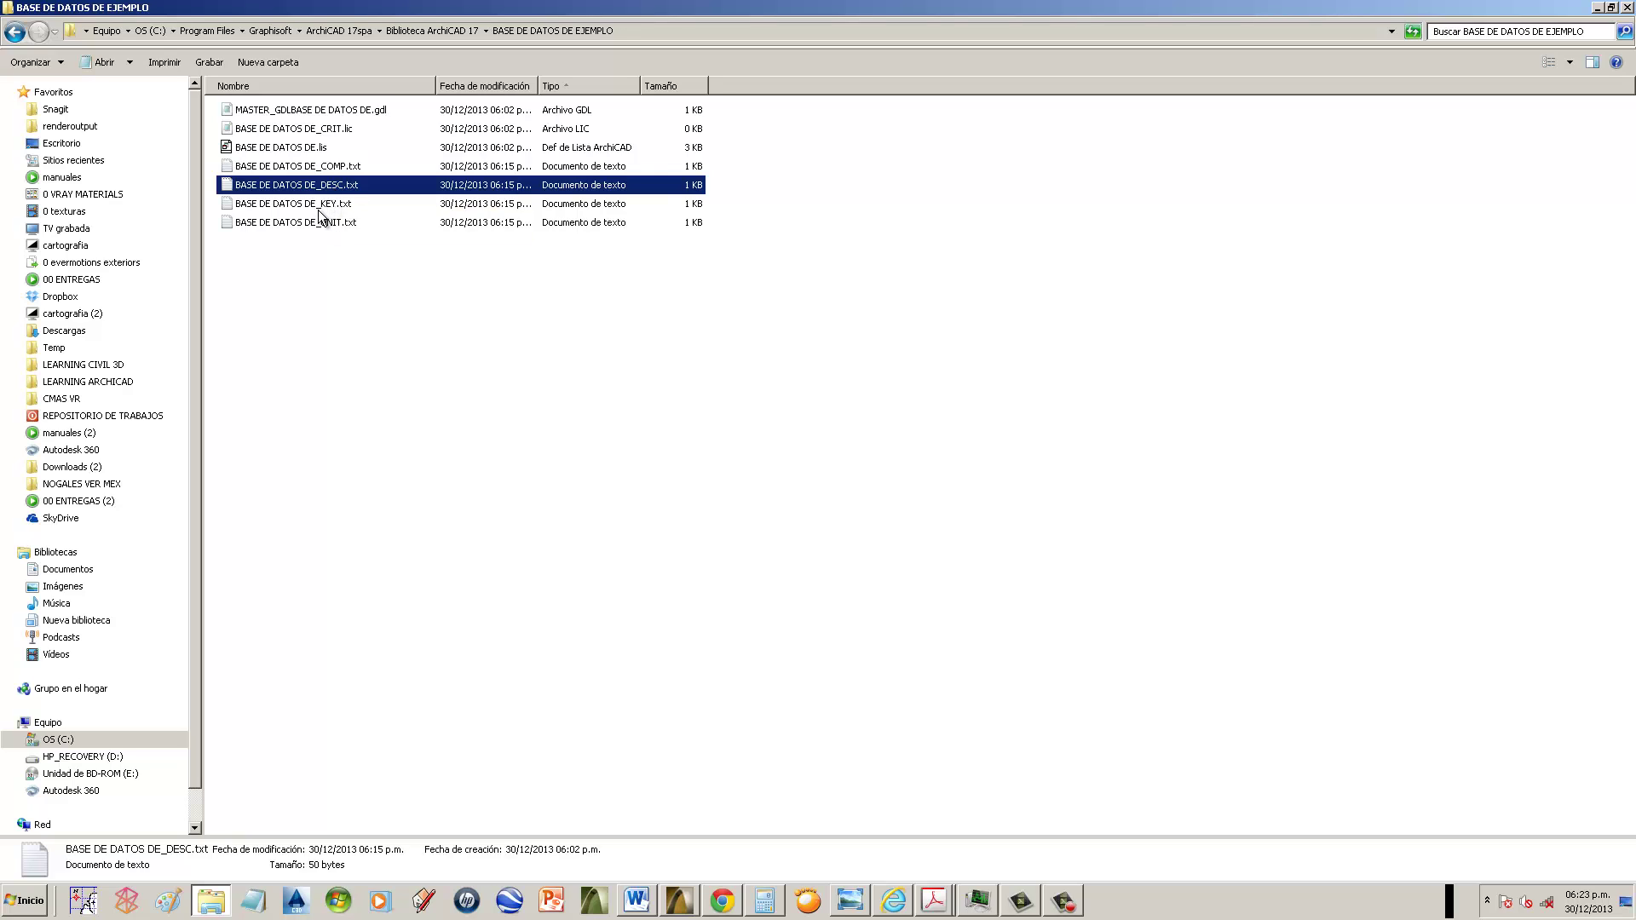
{"action": "left_click", "coordinate": [318, 208]}
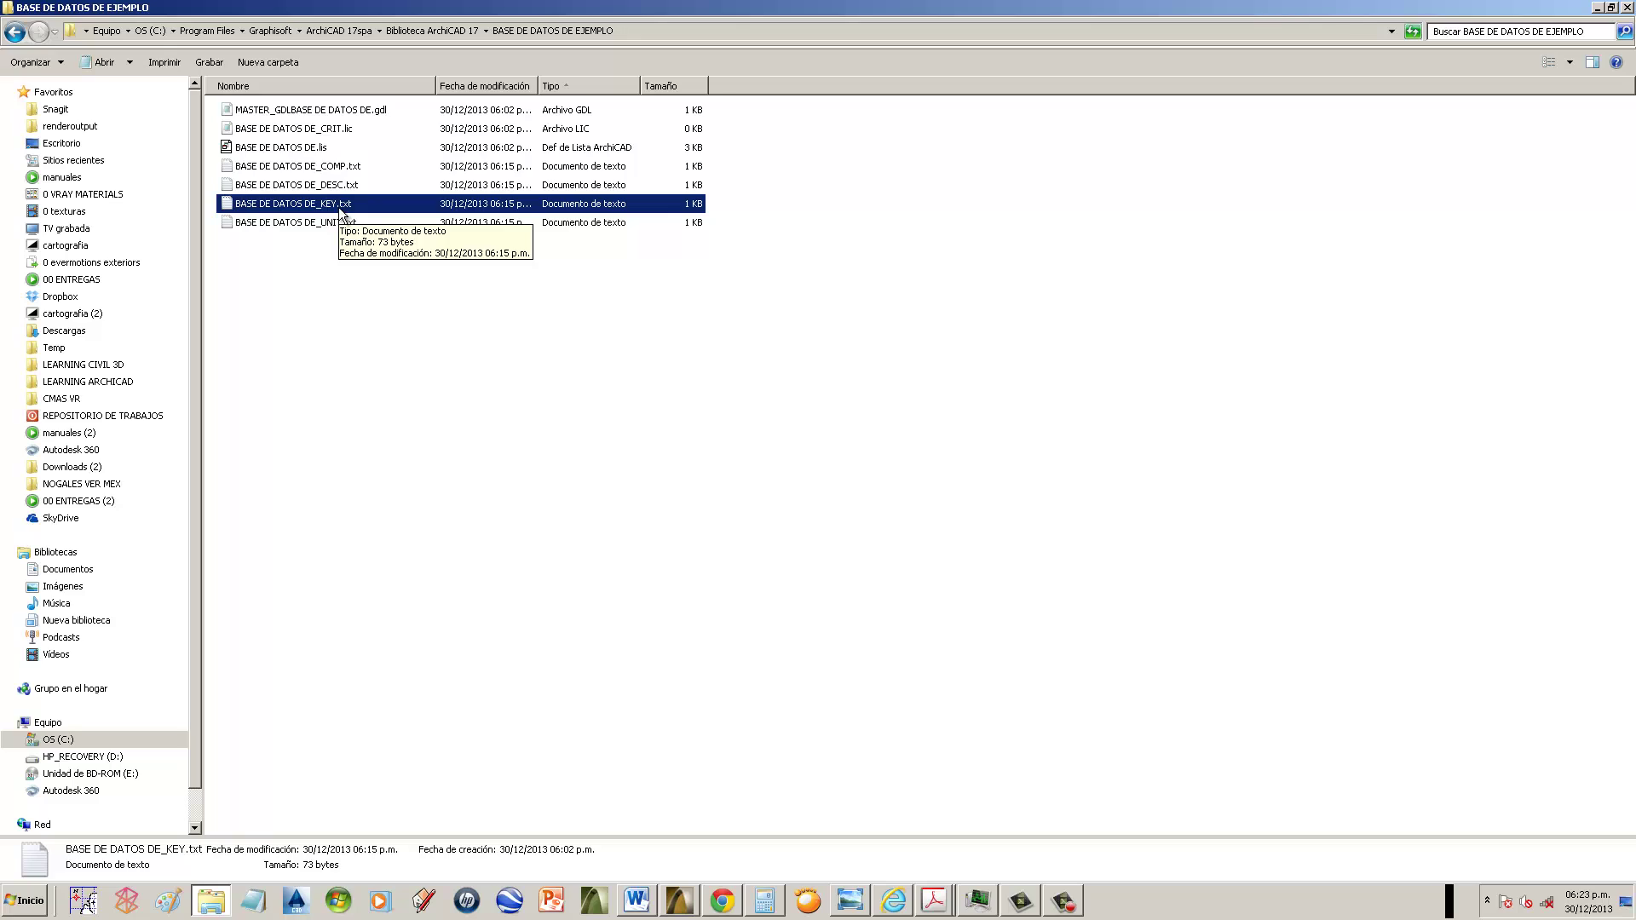
{"action": "left_click", "coordinate": [320, 224]}
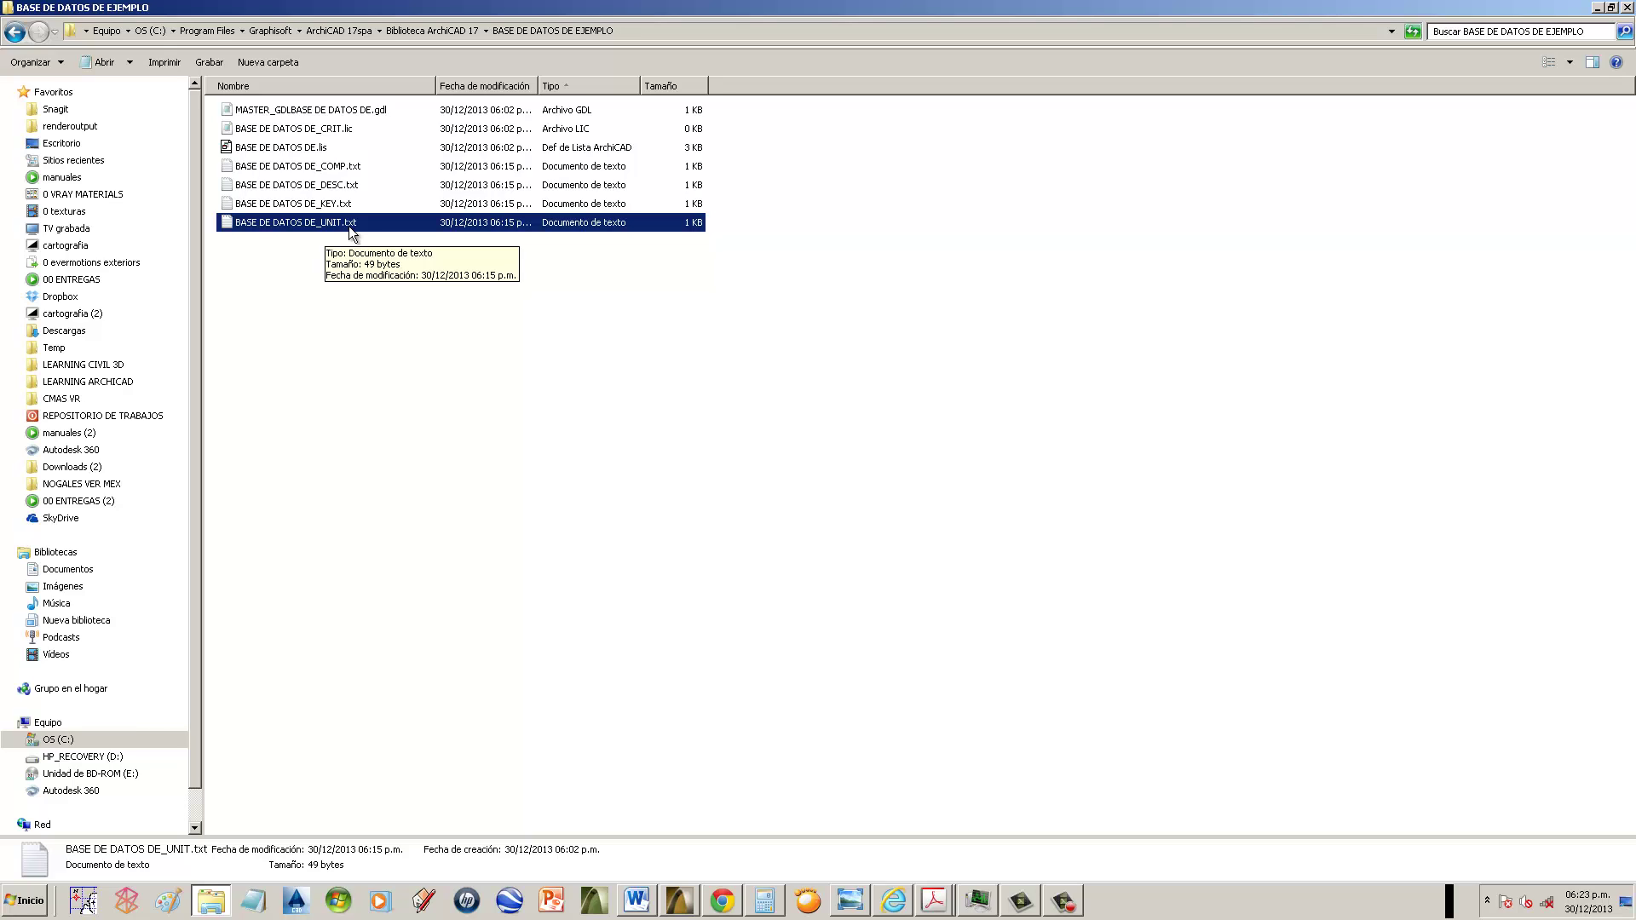
- Open MASTER_GDLBASE DE DATOS DE.gdl to view its database_set line and close it again
{"action": "left_click", "coordinate": [349, 116]}
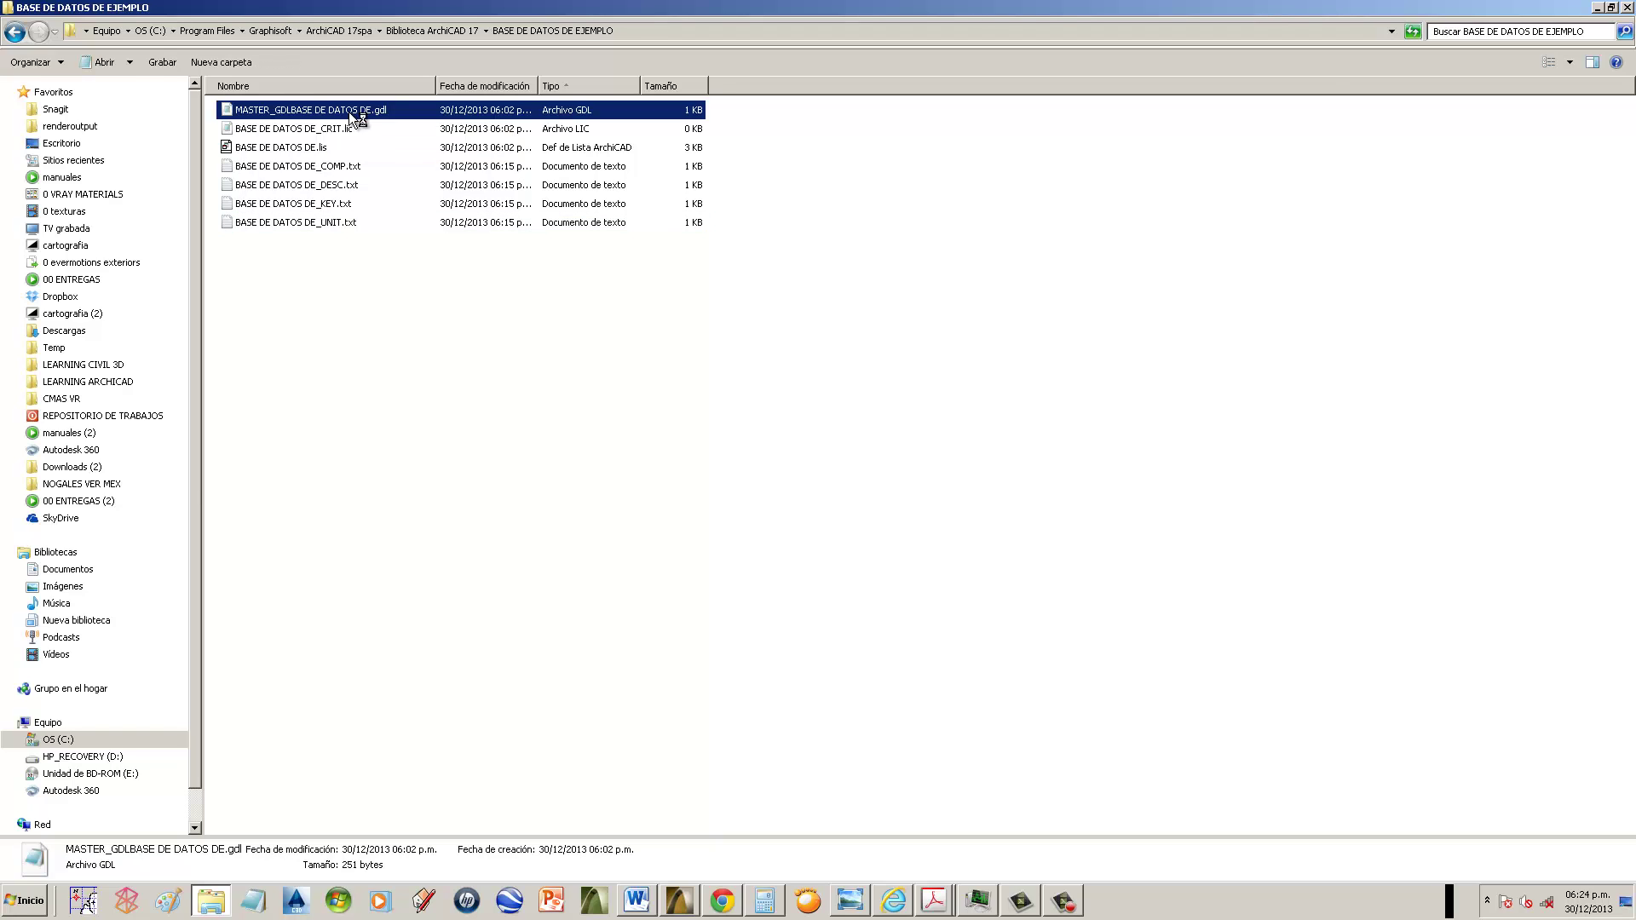
{"action": "double_click", "coordinate": [349, 111]}
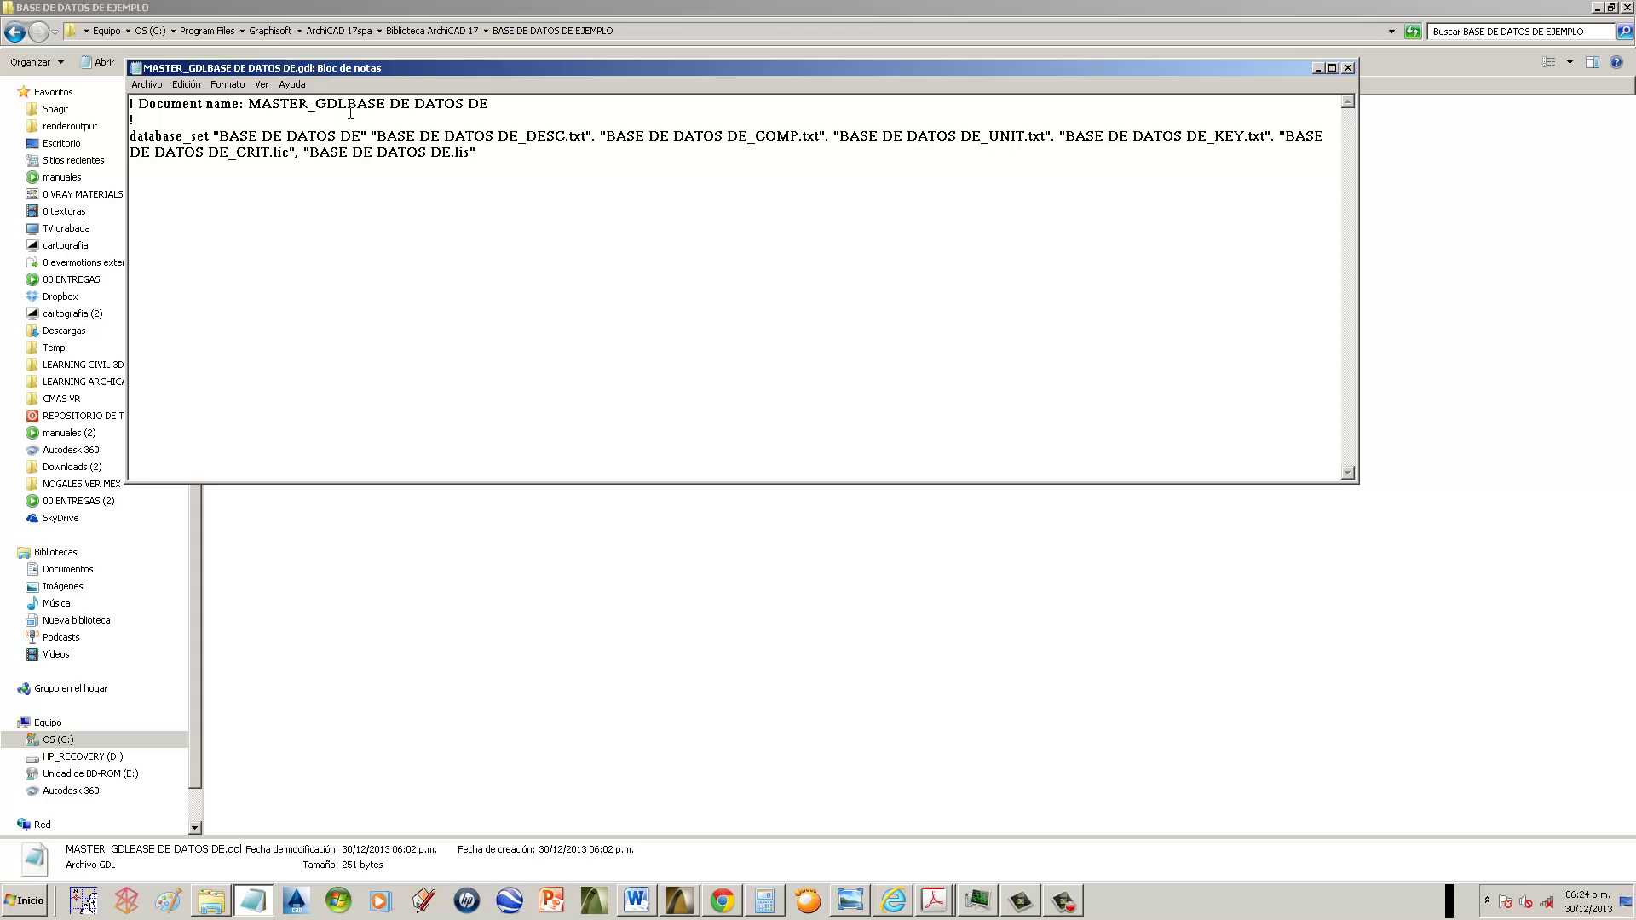
{"action": "left_click", "coordinate": [1348, 69]}
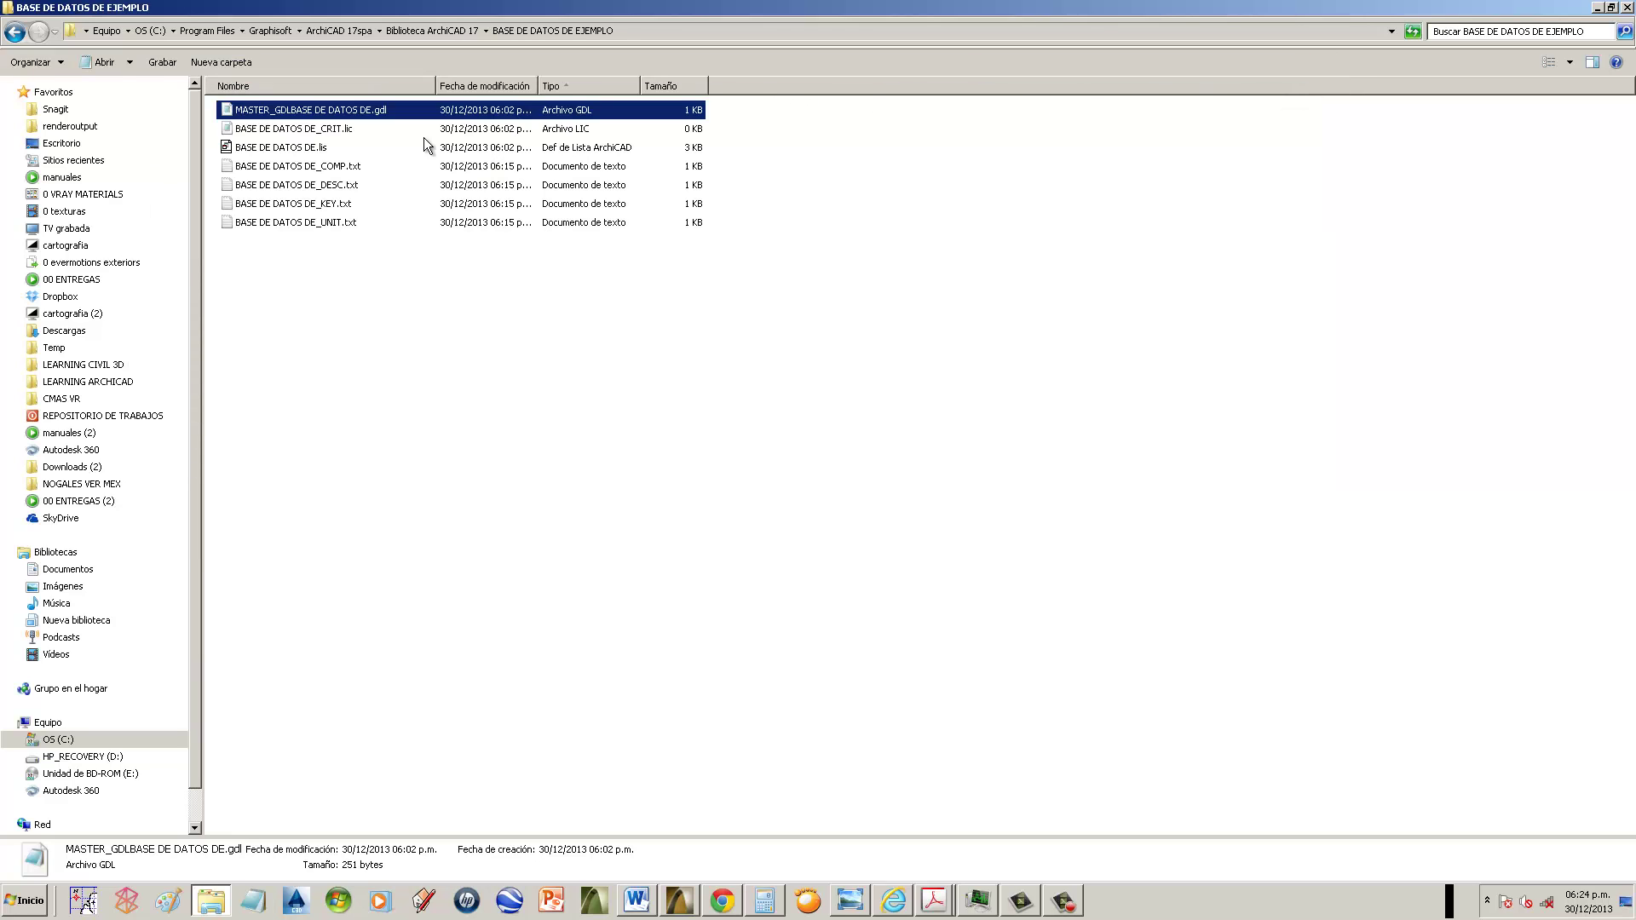
- Open MASTER_GDLBASE DE DATOS DE.gdl with Bloc de notas, keeping that program as the default for this file type
{"action": "double_click", "coordinate": [349, 115]}
{"action": "right_click", "coordinate": [326, 139]}
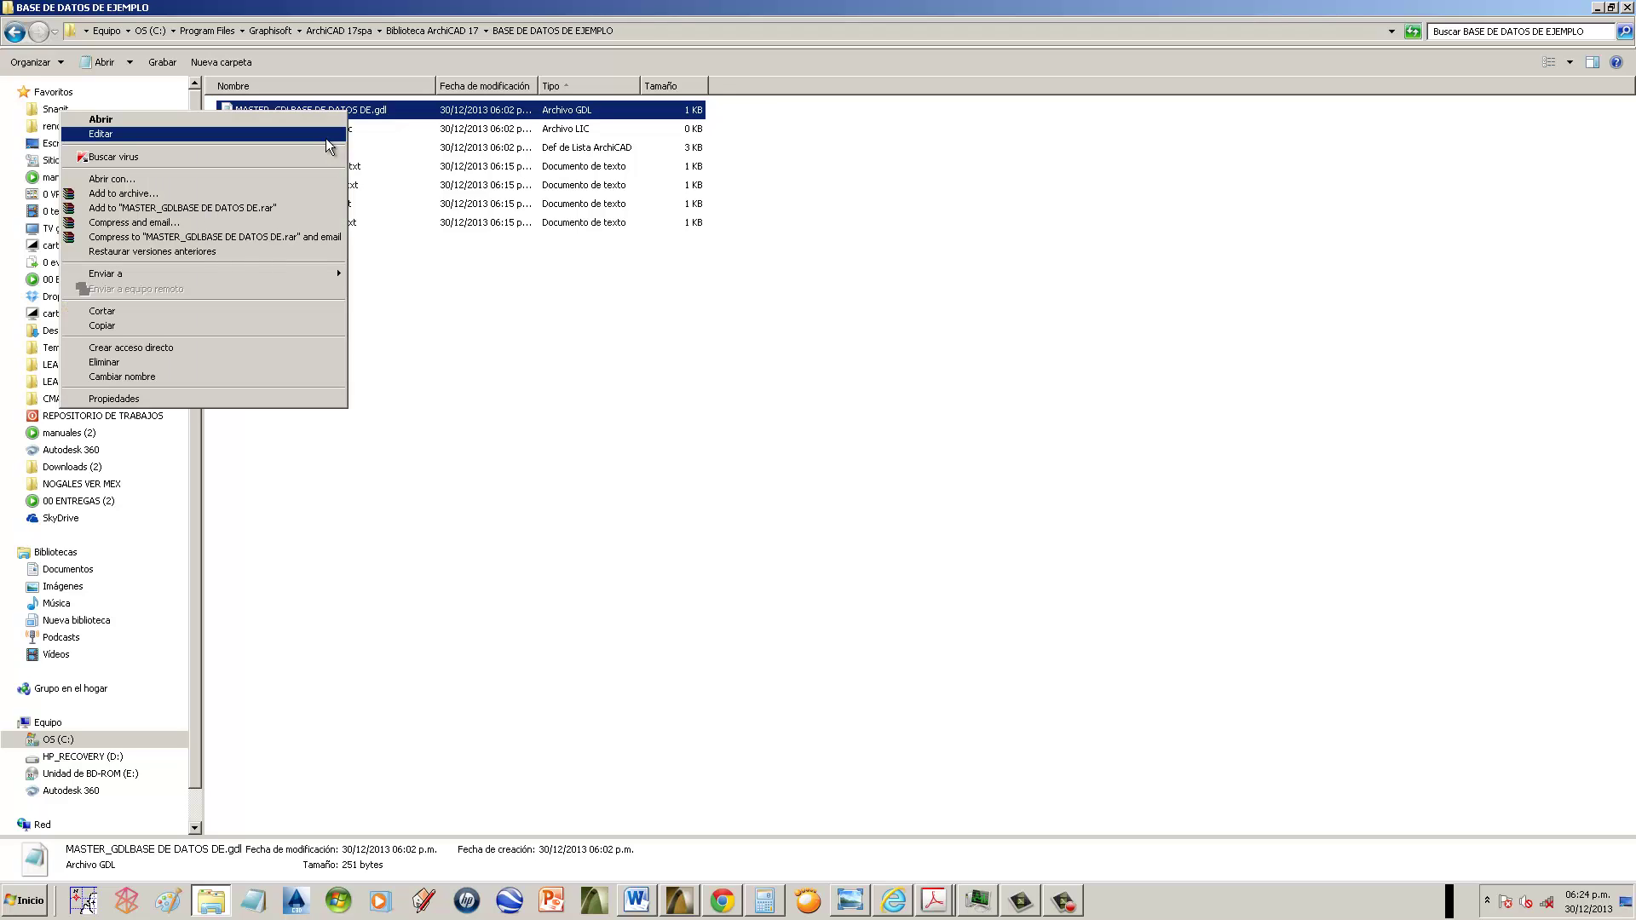
{"action": "left_click", "coordinate": [120, 181]}
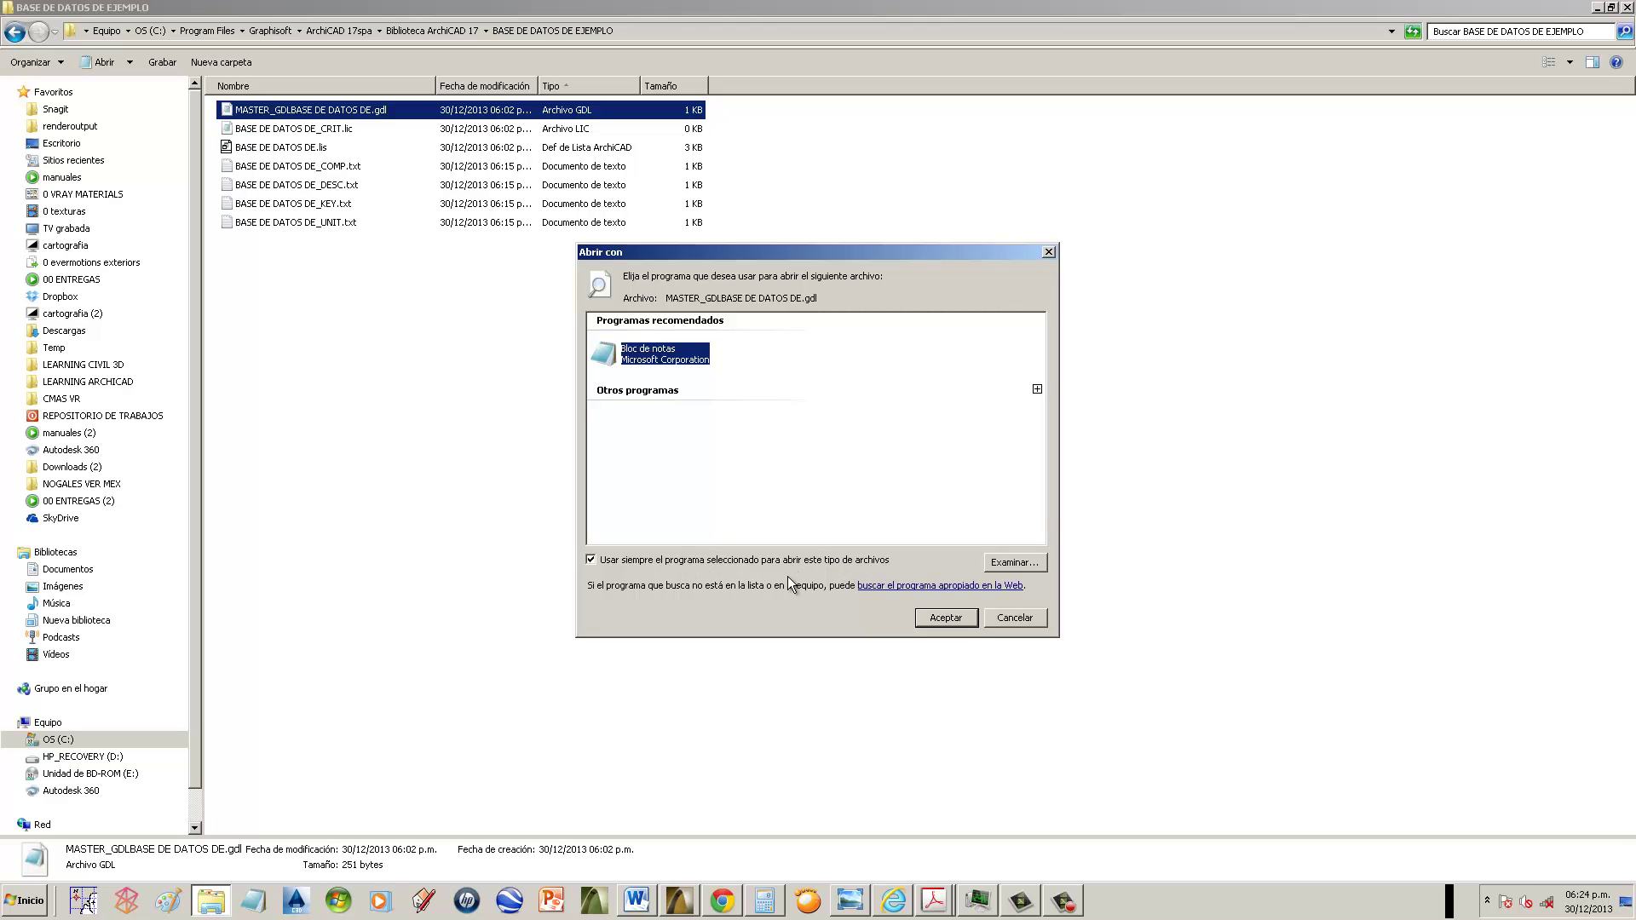
{"action": "left_click", "coordinate": [946, 617]}
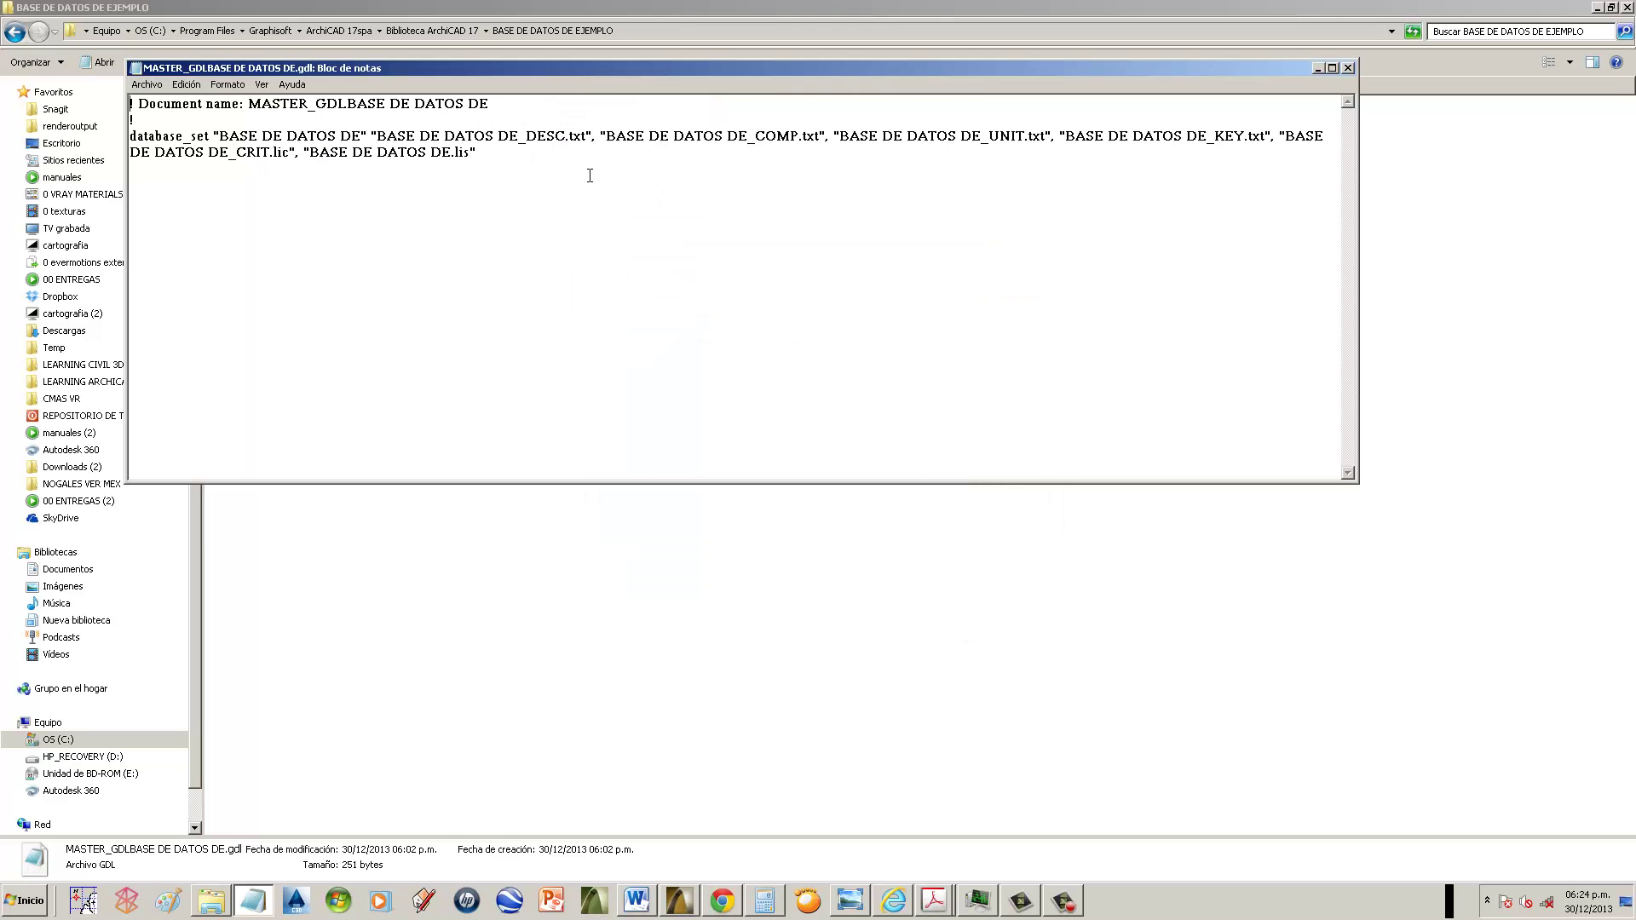
- Examine the database_set line in the master GDL file: the command, the database name and the list of linked files
{"action": "left_click_drag", "start_coordinate": [1357, 307], "coordinate": [1444, 305]}
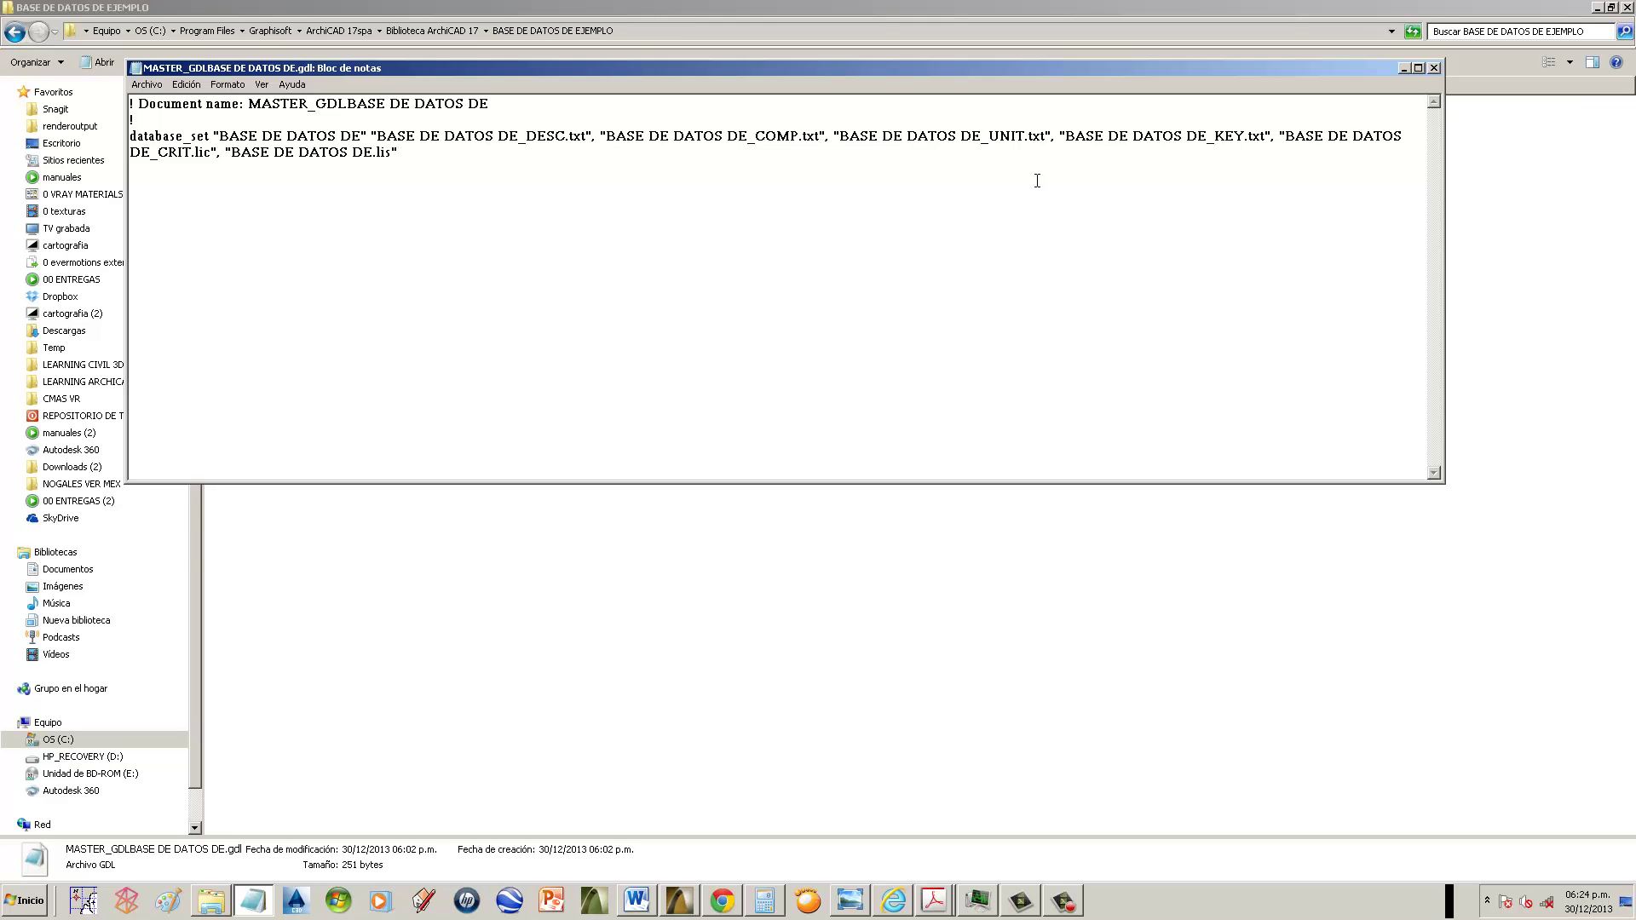
{"action": "left_click_drag", "start_coordinate": [212, 136], "coordinate": [129, 137]}
{"action": "left_click_drag", "start_coordinate": [214, 137], "coordinate": [399, 153]}
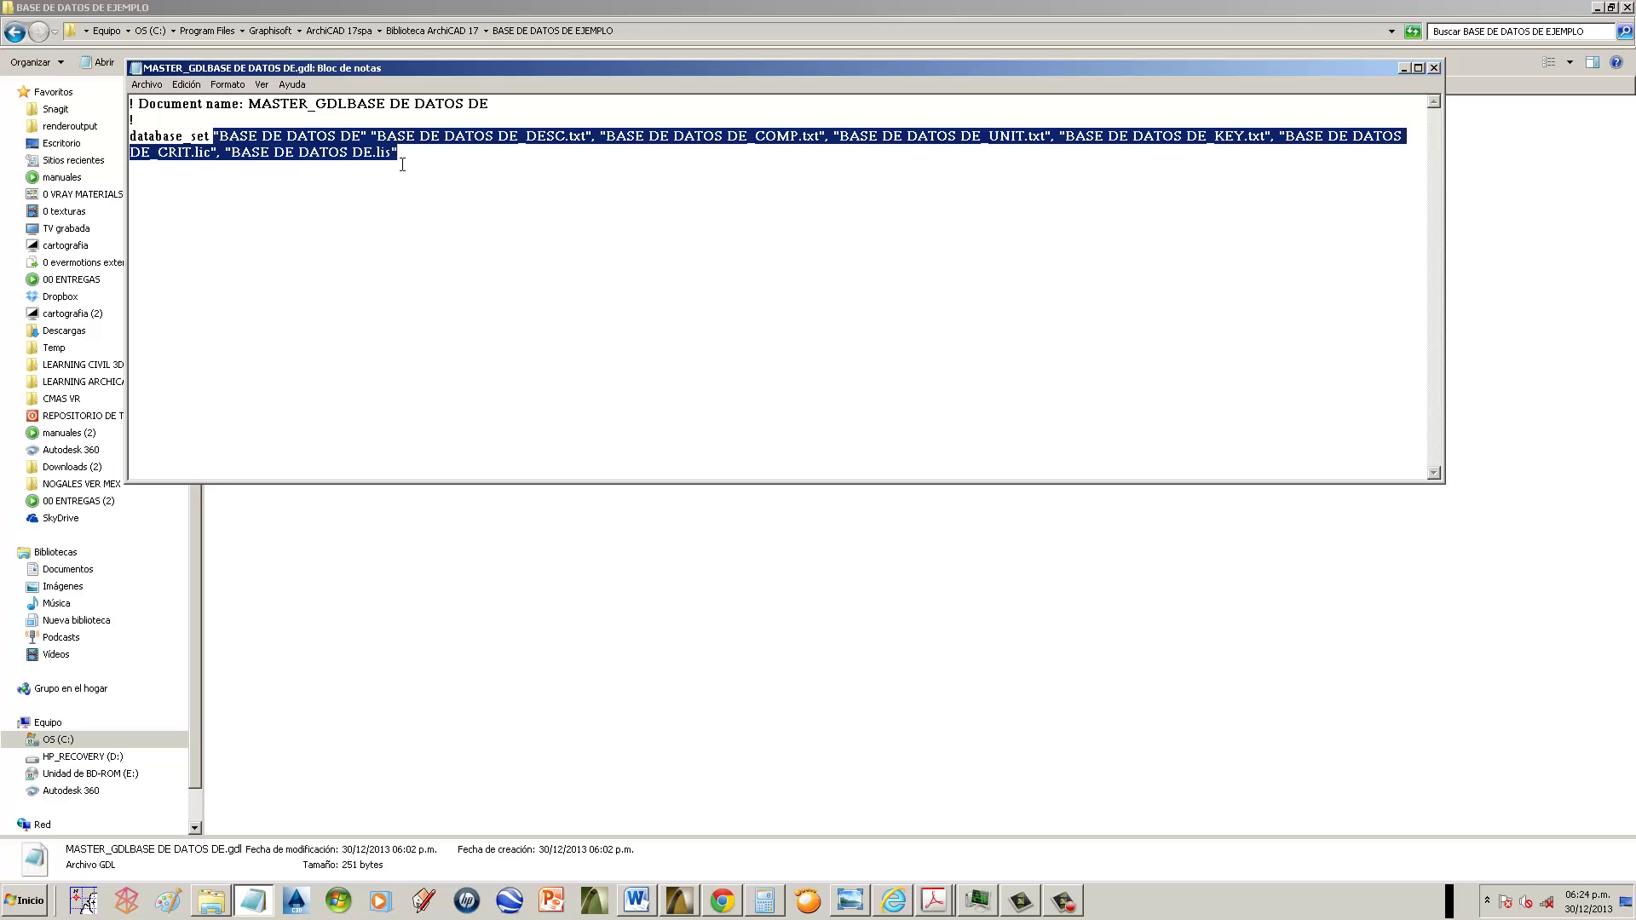
{"action": "left_click", "coordinate": [368, 162]}
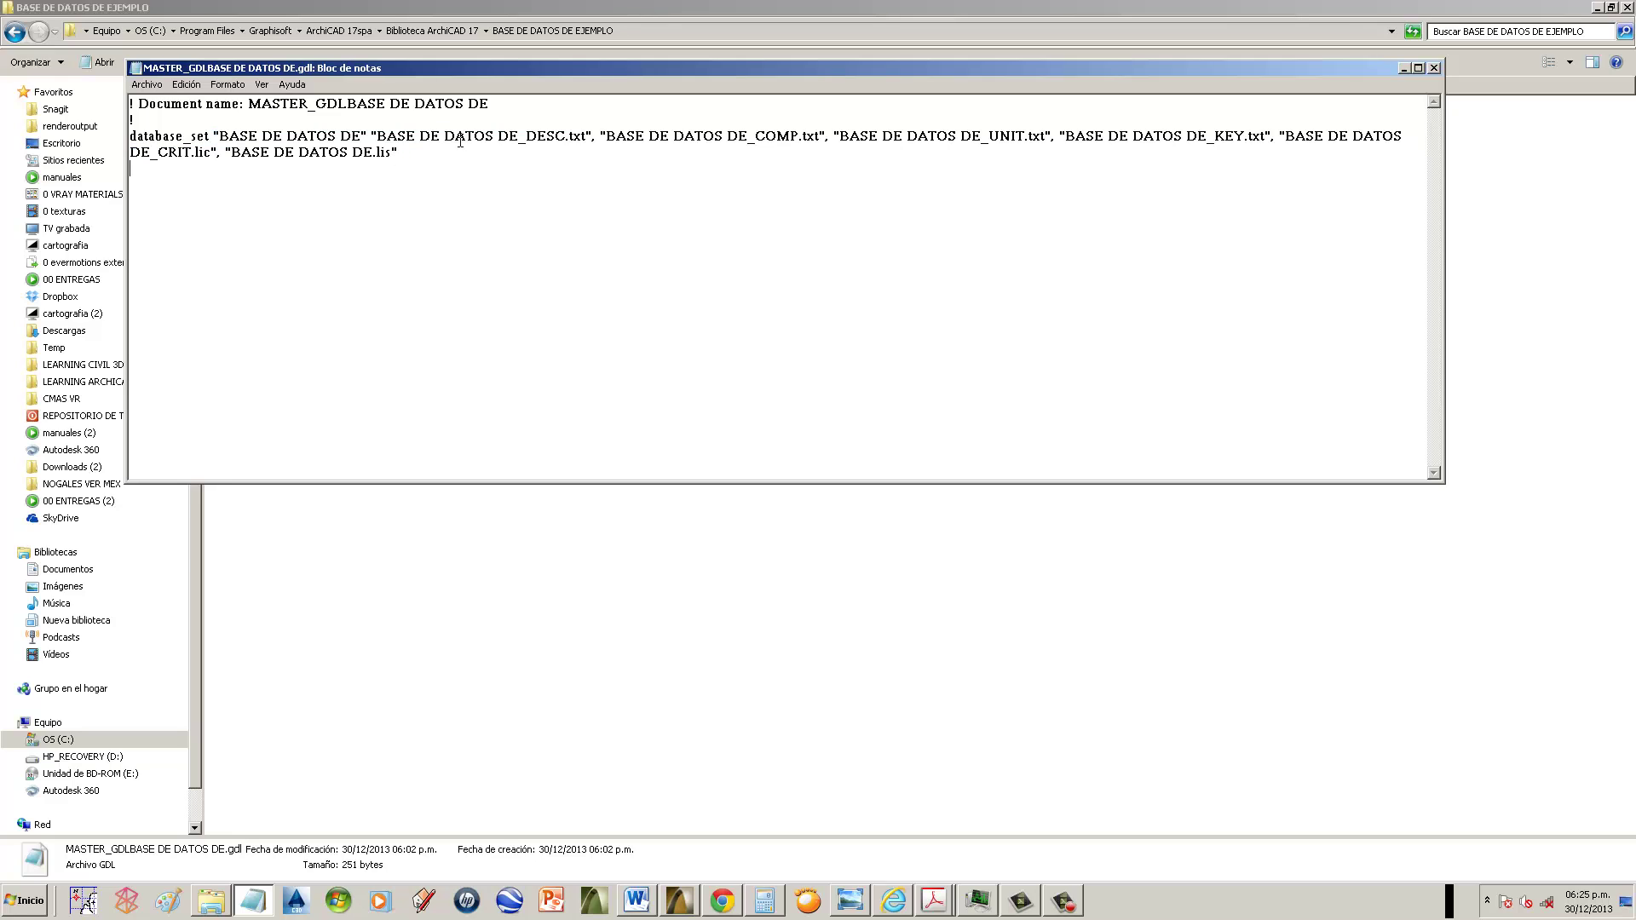
{"action": "left_click_drag", "start_coordinate": [399, 154], "coordinate": [126, 136]}
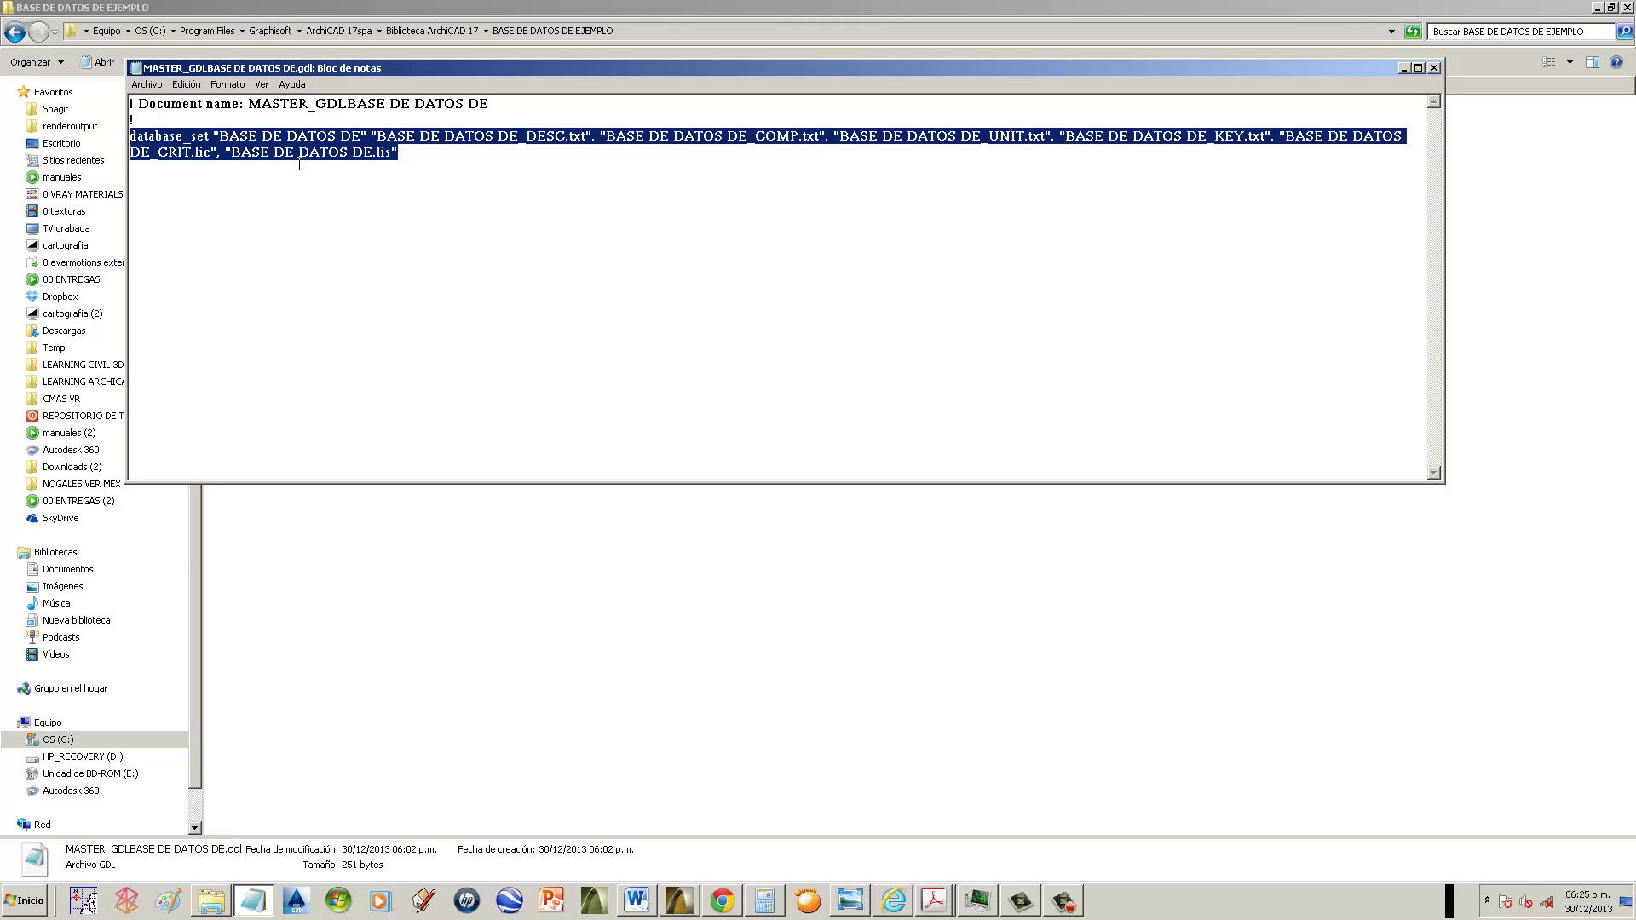
{"action": "left_click", "coordinate": [366, 167]}
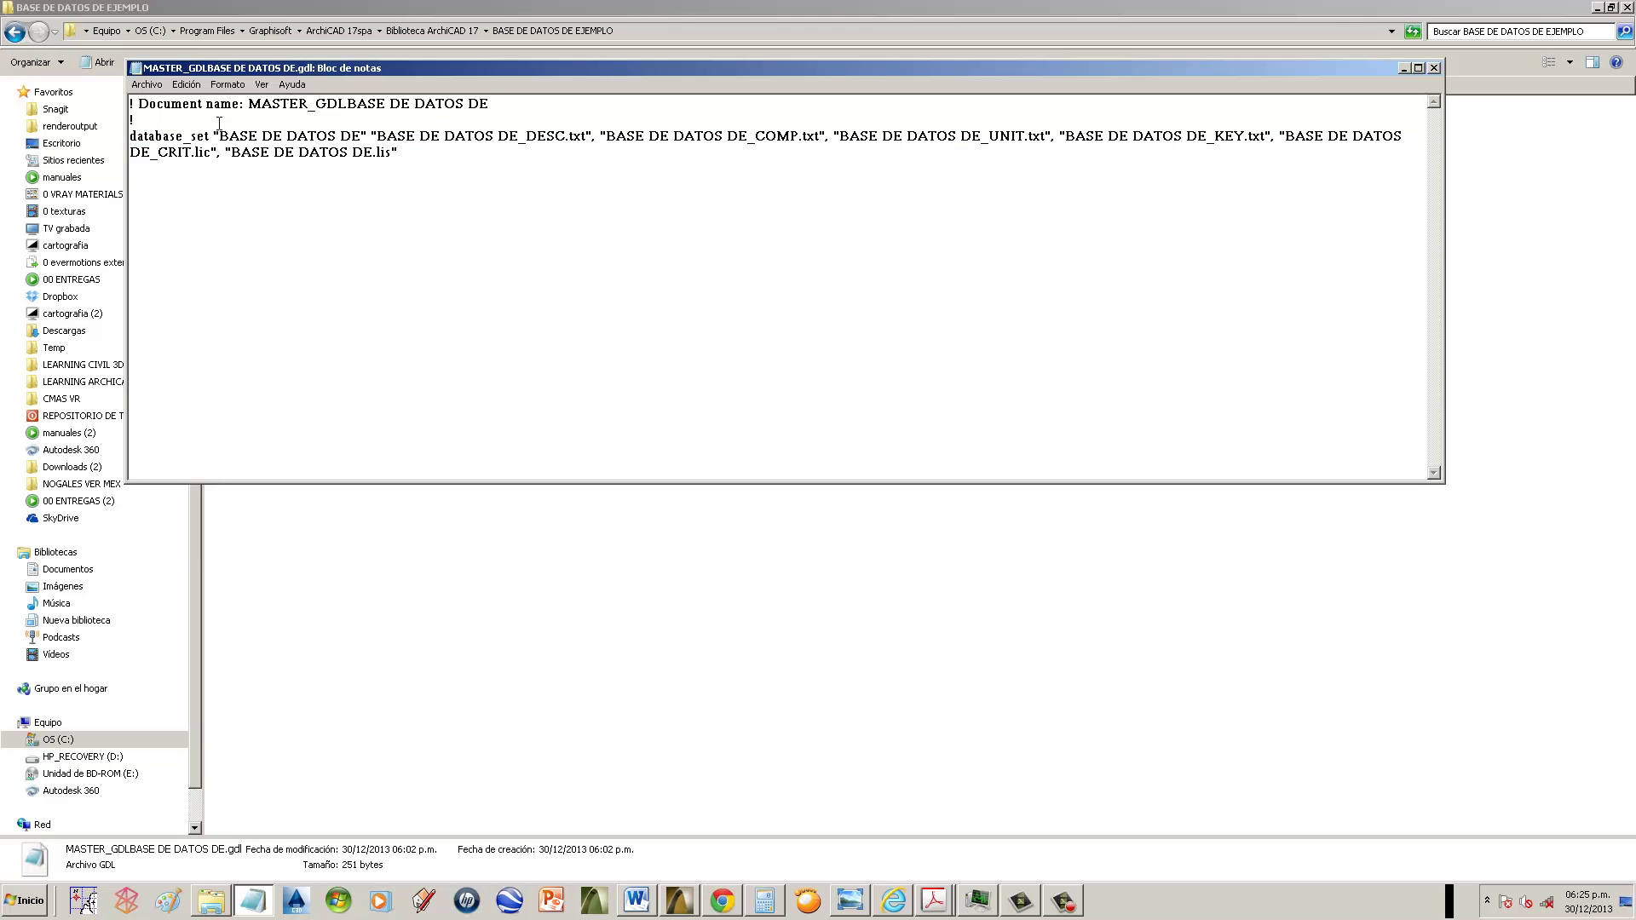
{"action": "left_click_drag", "start_coordinate": [221, 135], "coordinate": [367, 136]}
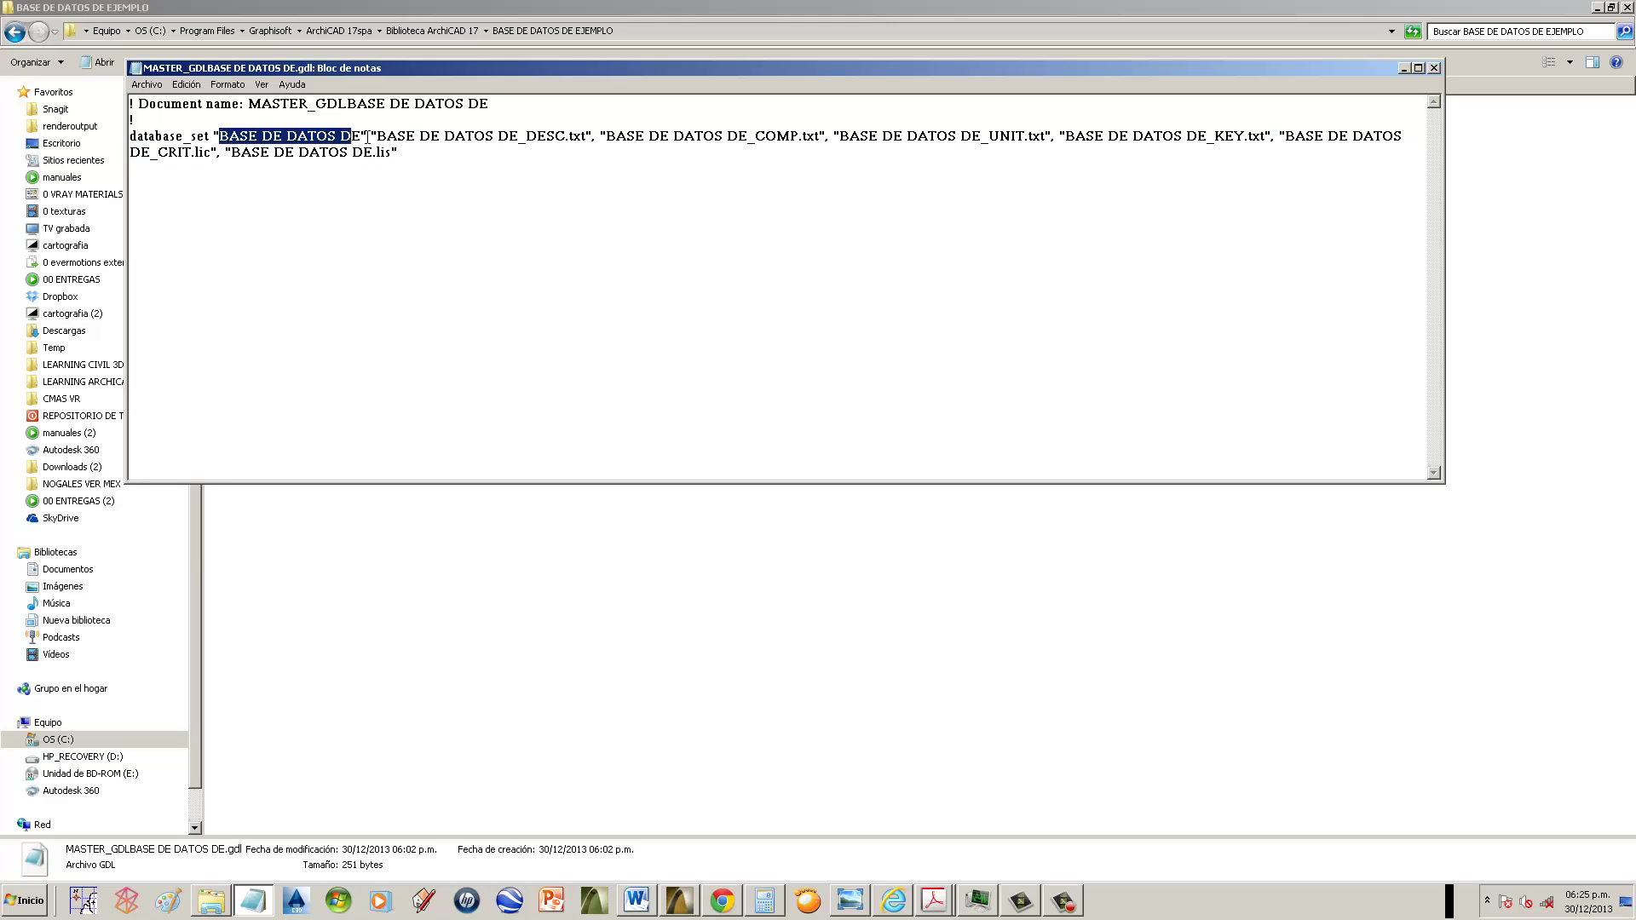
{"action": "left_click_drag", "start_coordinate": [518, 136], "coordinate": [473, 159]}
{"action": "left_click", "coordinate": [466, 160]}
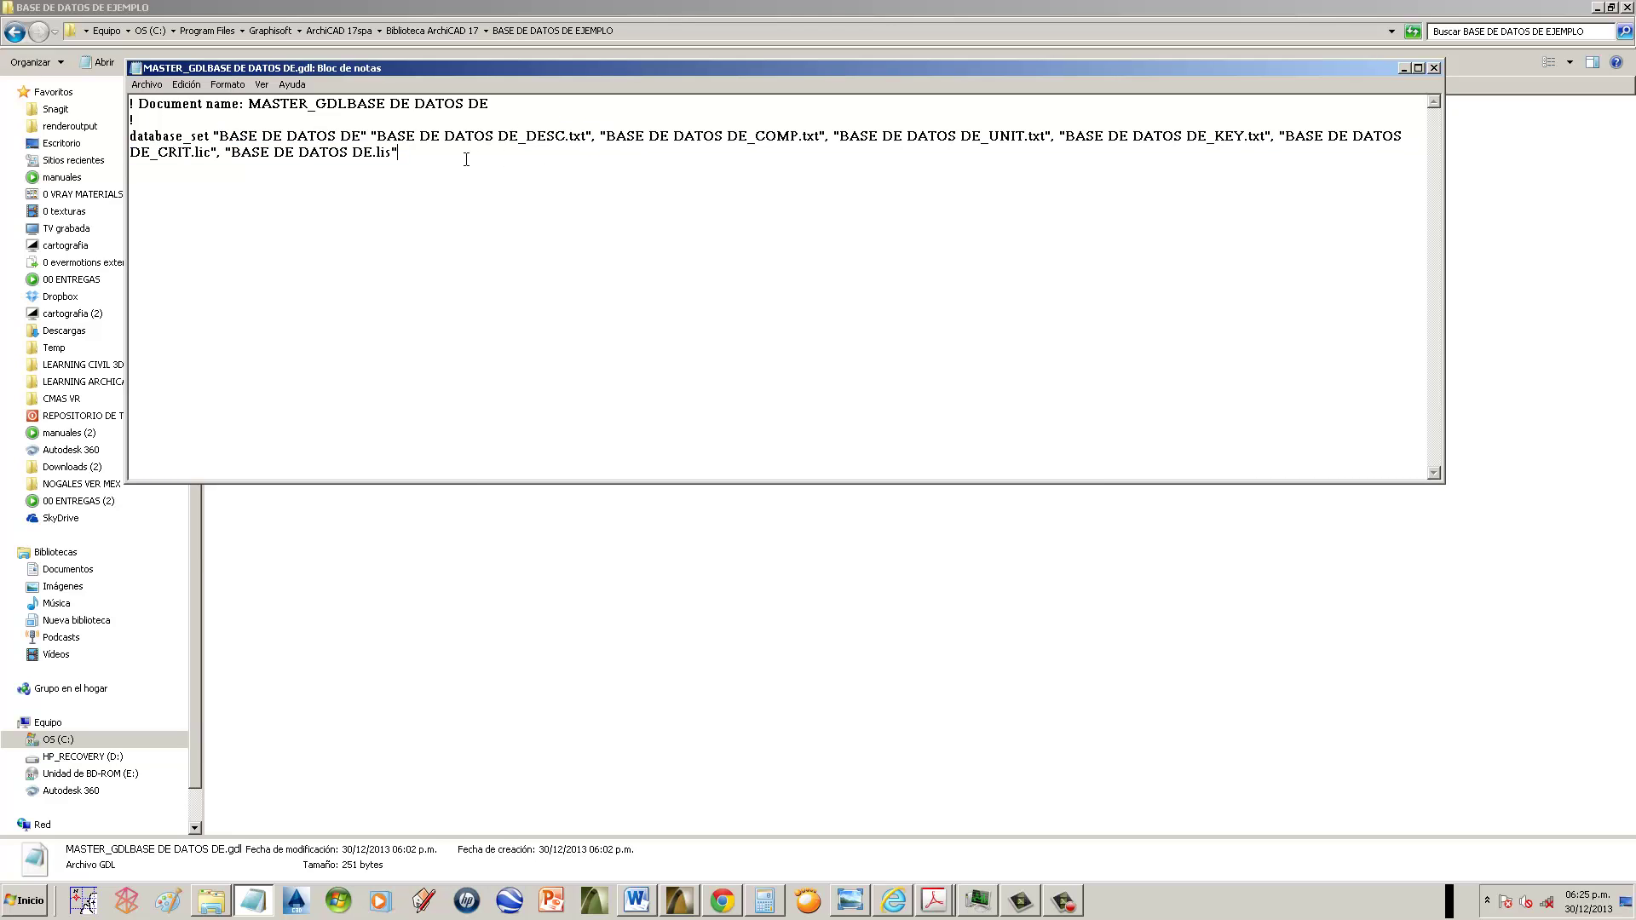
- Rename the database set and its DESC, COMP and UNIT text file references to BASE LEARN in the database_set line
{"action": "left_click_drag", "start_coordinate": [437, 73], "coordinate": [461, 238]}
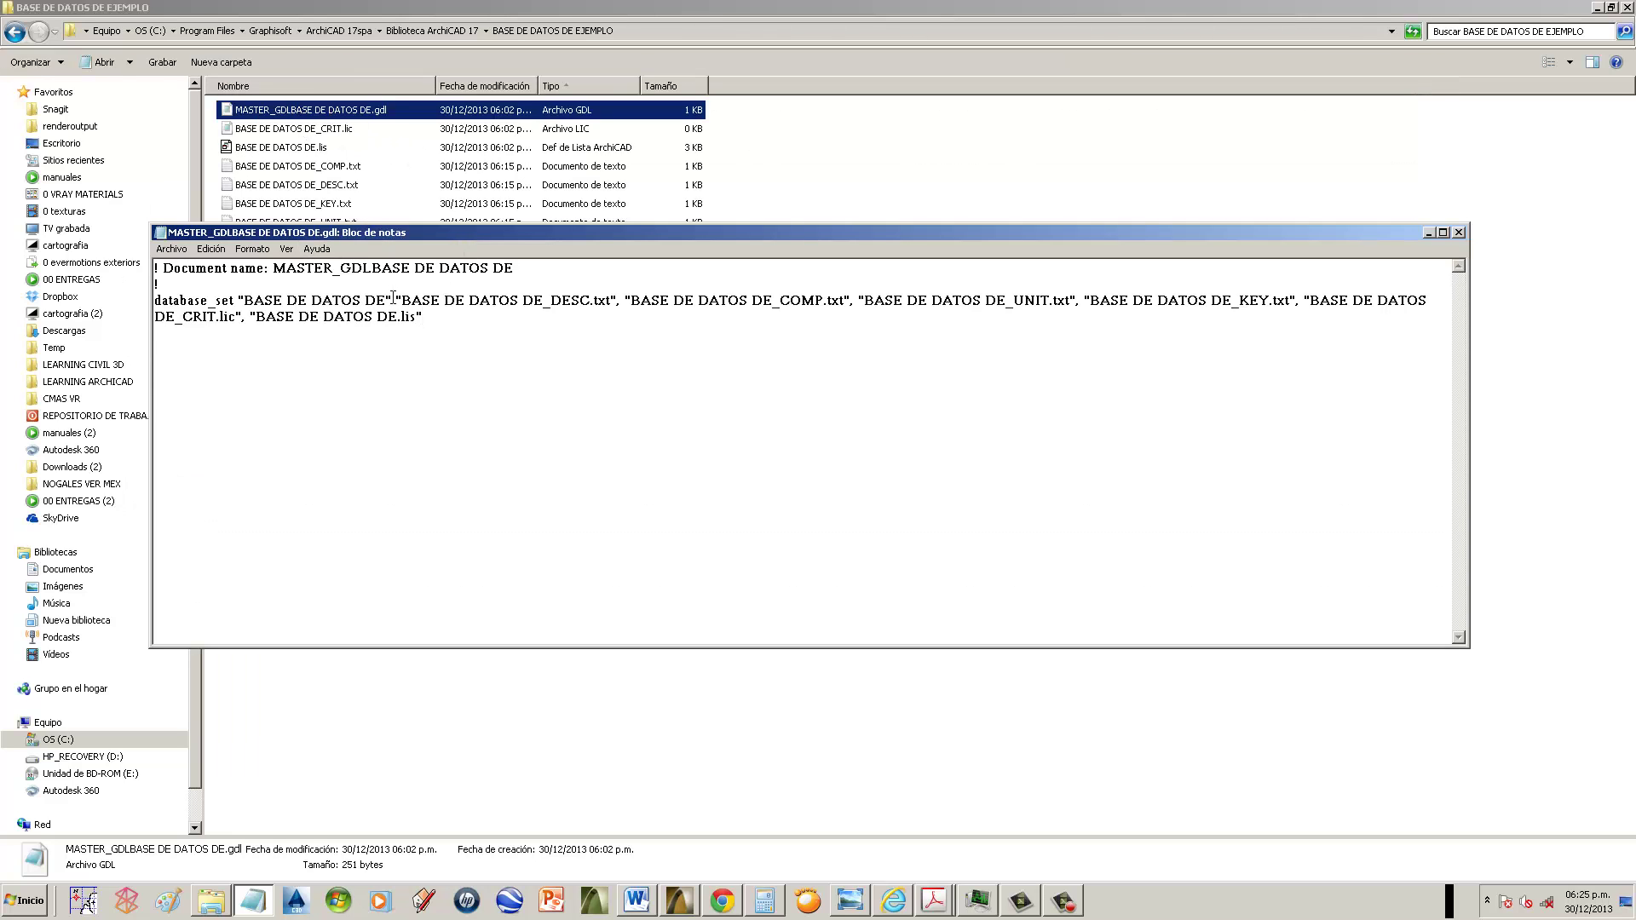
{"action": "left_click_drag", "start_coordinate": [386, 303], "coordinate": [286, 302]}
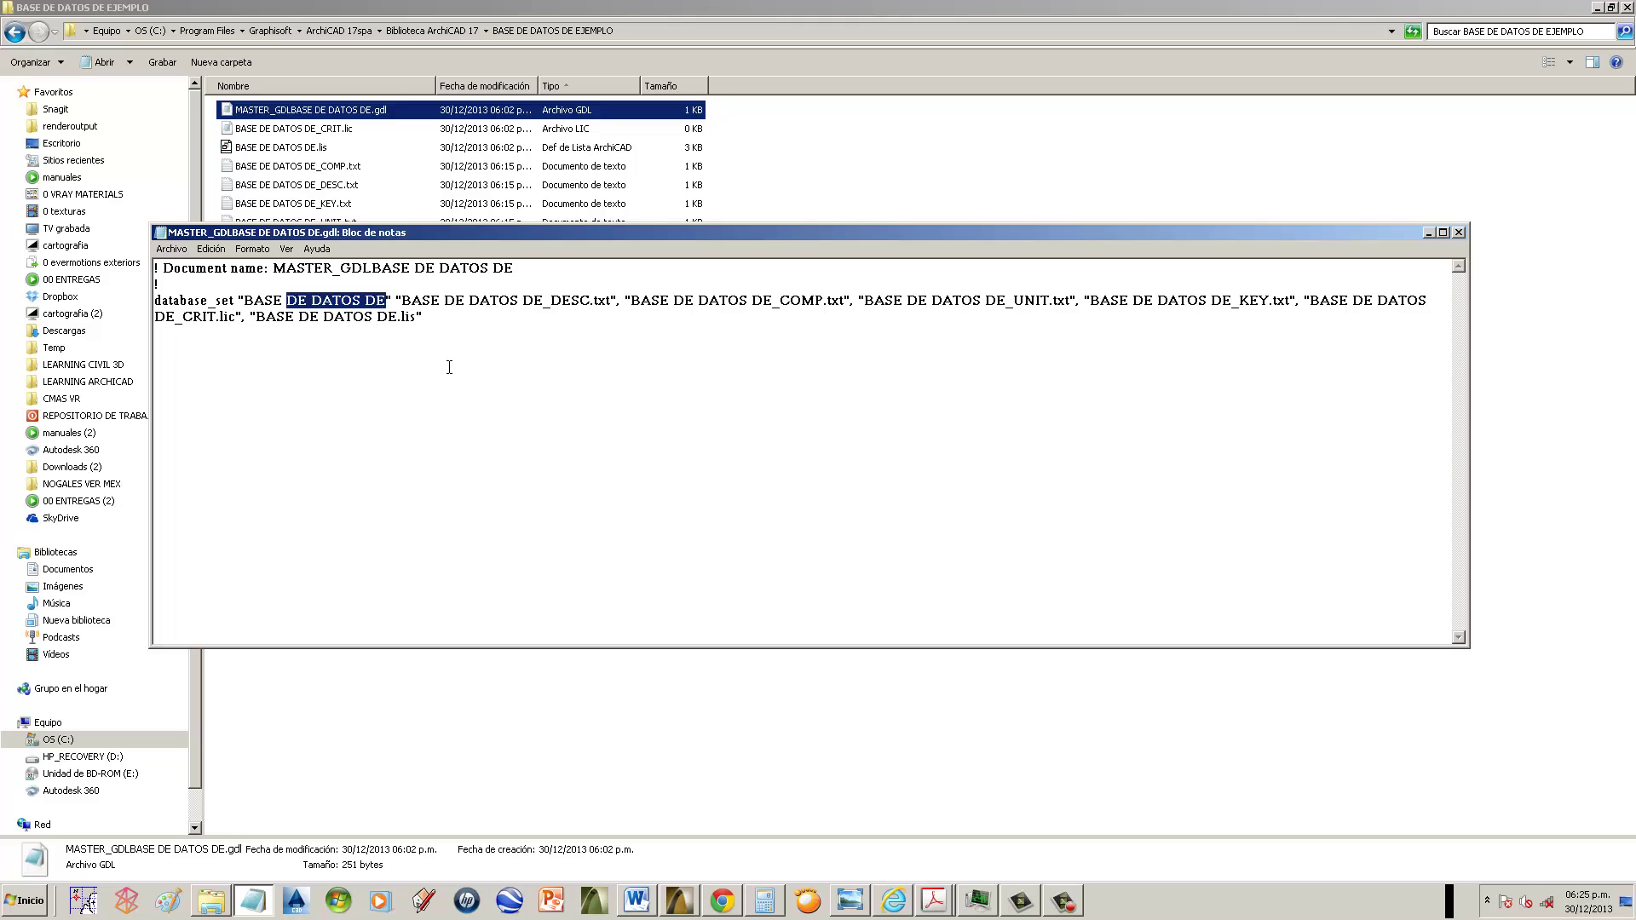
{"action": "type", "text": "LEARN"}
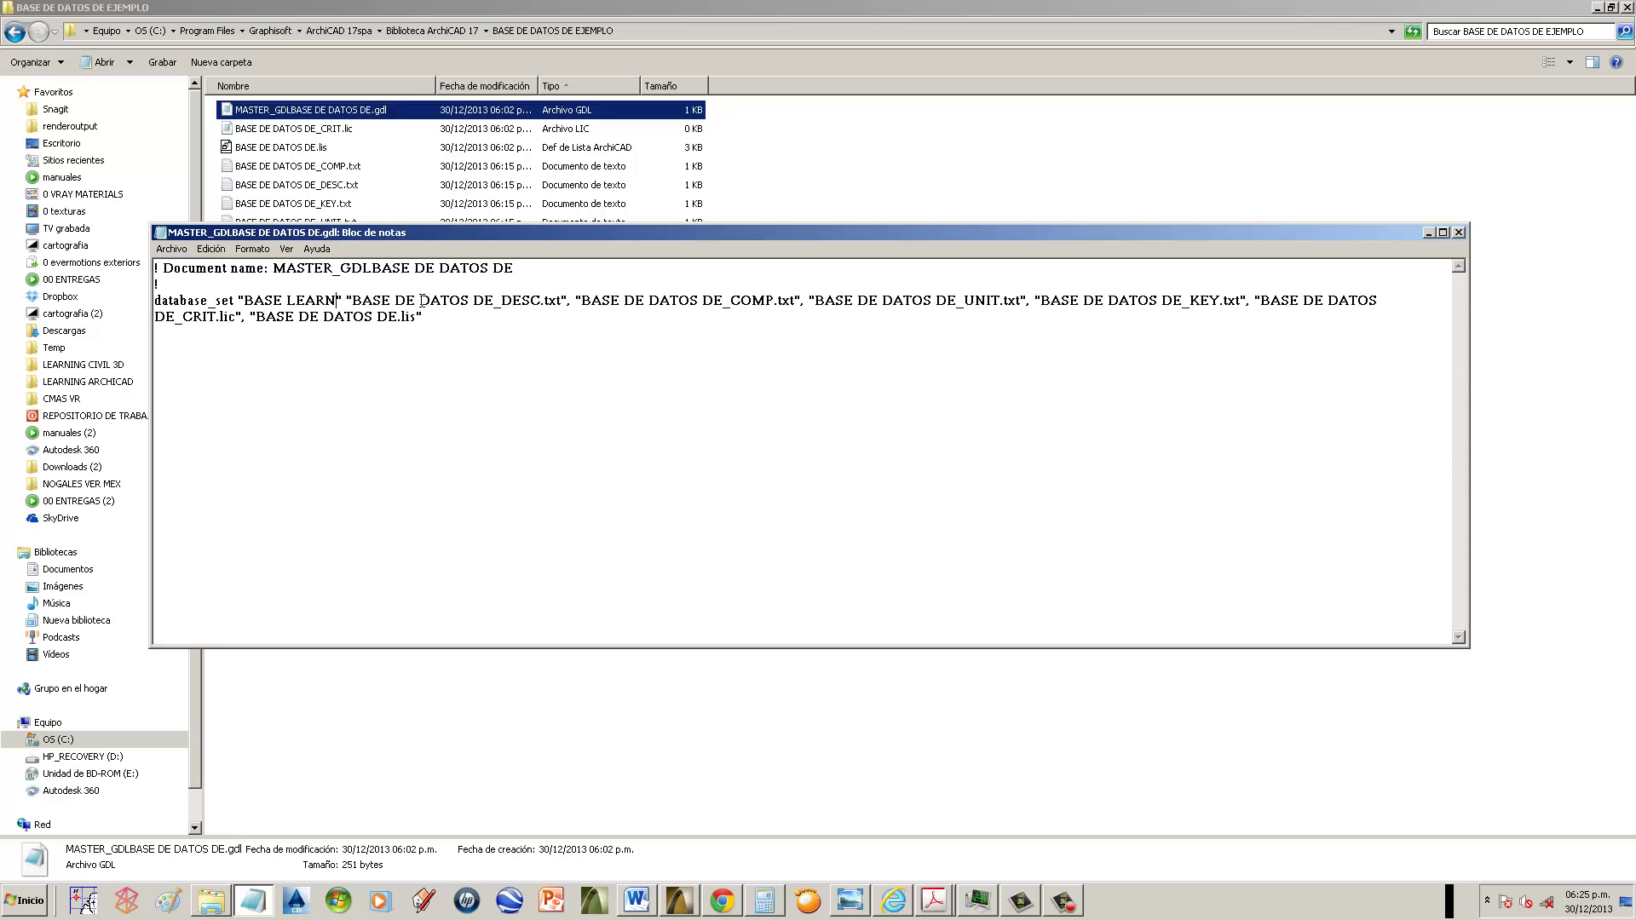
{"action": "left_click_drag", "start_coordinate": [400, 301], "coordinate": [493, 302]}
{"action": "type", "text": "LEARN"}
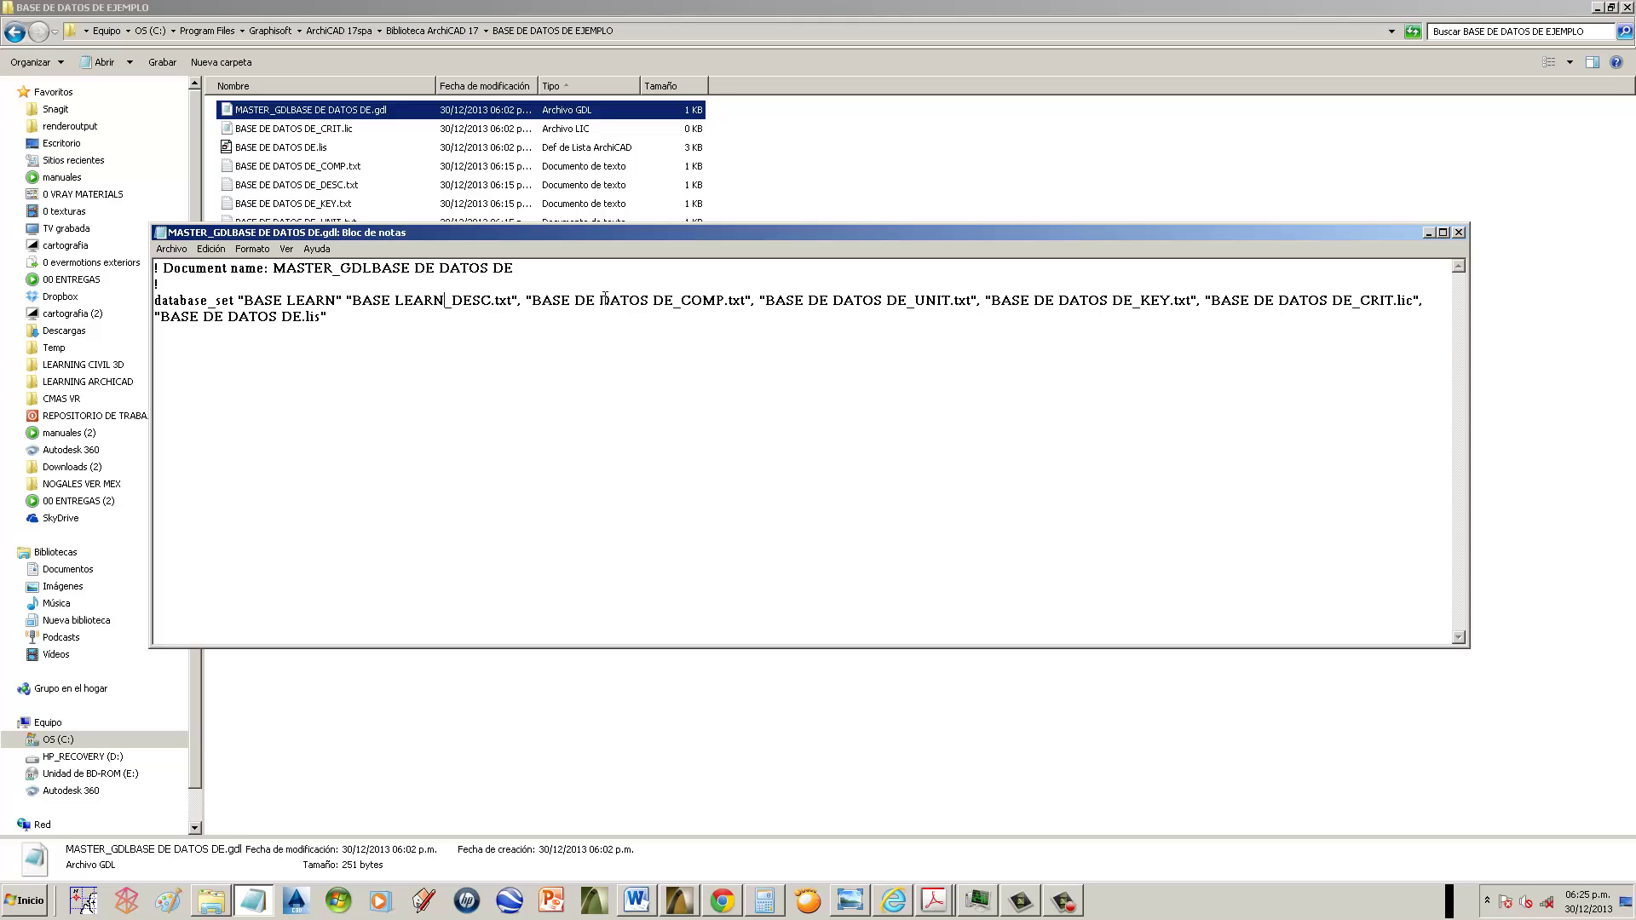
{"action": "left_click_drag", "start_coordinate": [577, 301], "coordinate": [673, 297]}
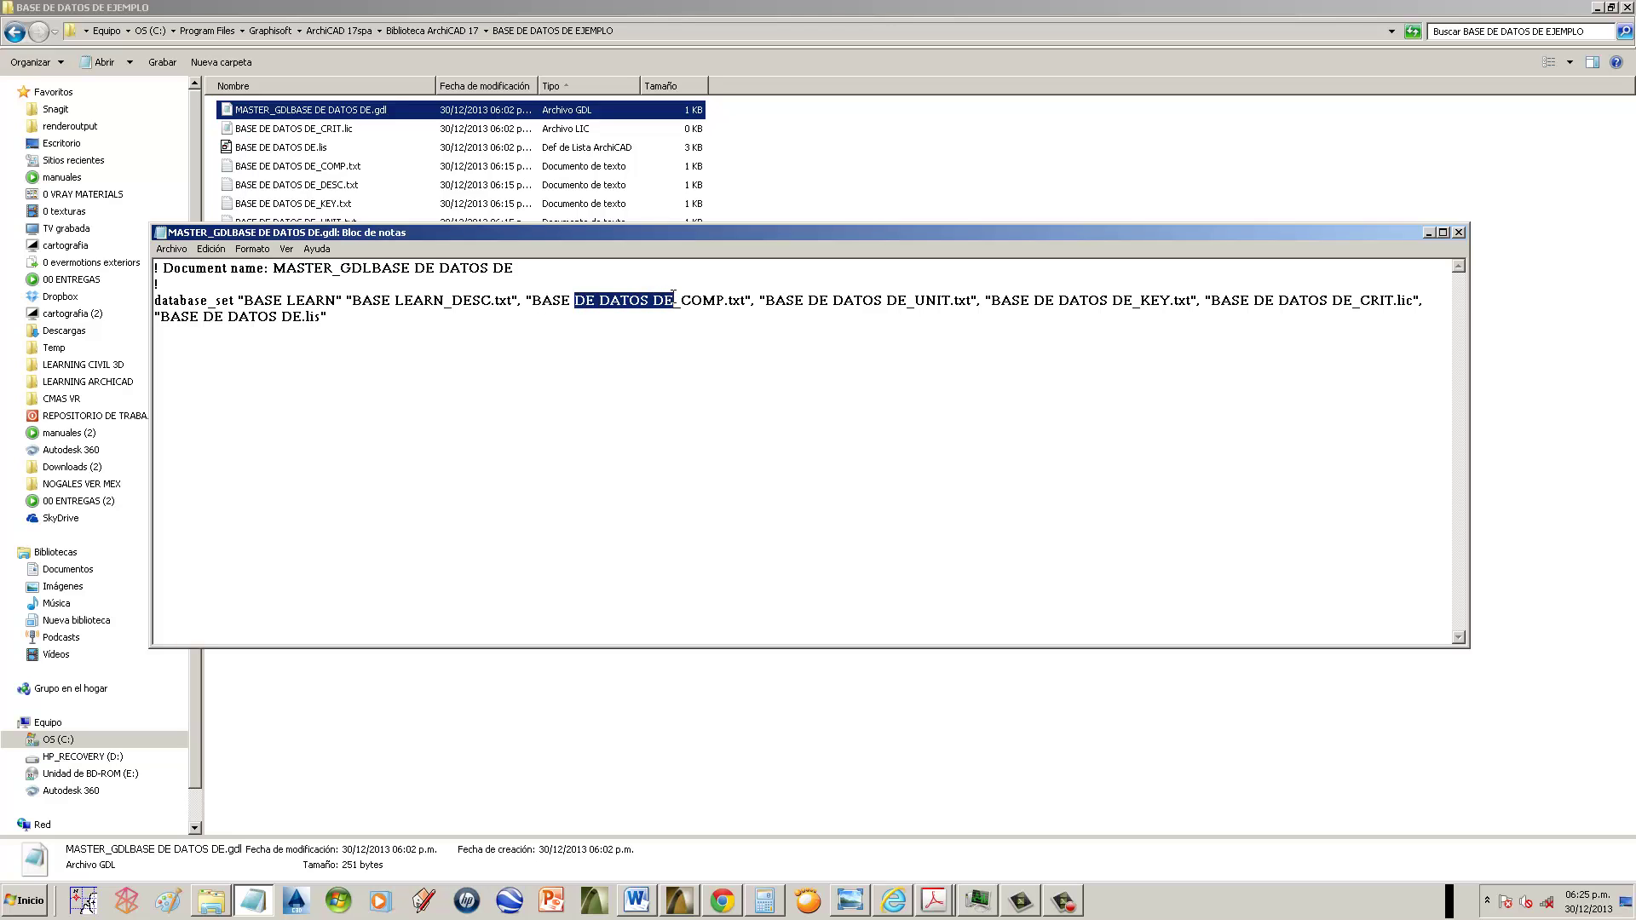
{"action": "type", "text": "LEARN"}
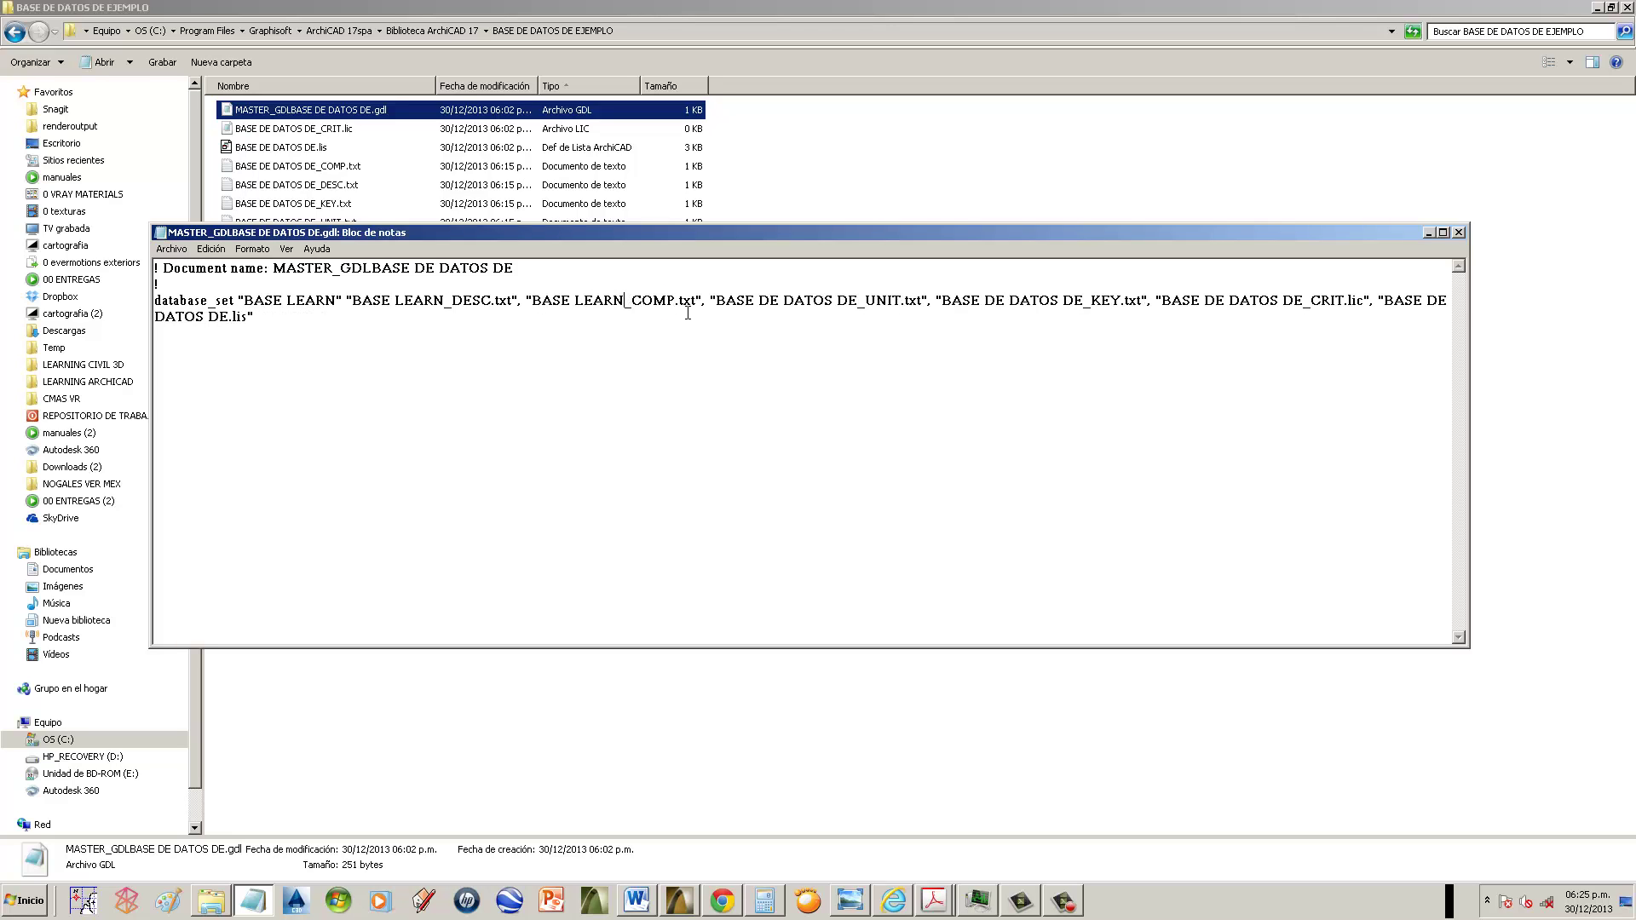
{"action": "left_click_drag", "start_coordinate": [758, 300], "coordinate": [859, 301]}
{"action": "type", "text": "LEARN"}
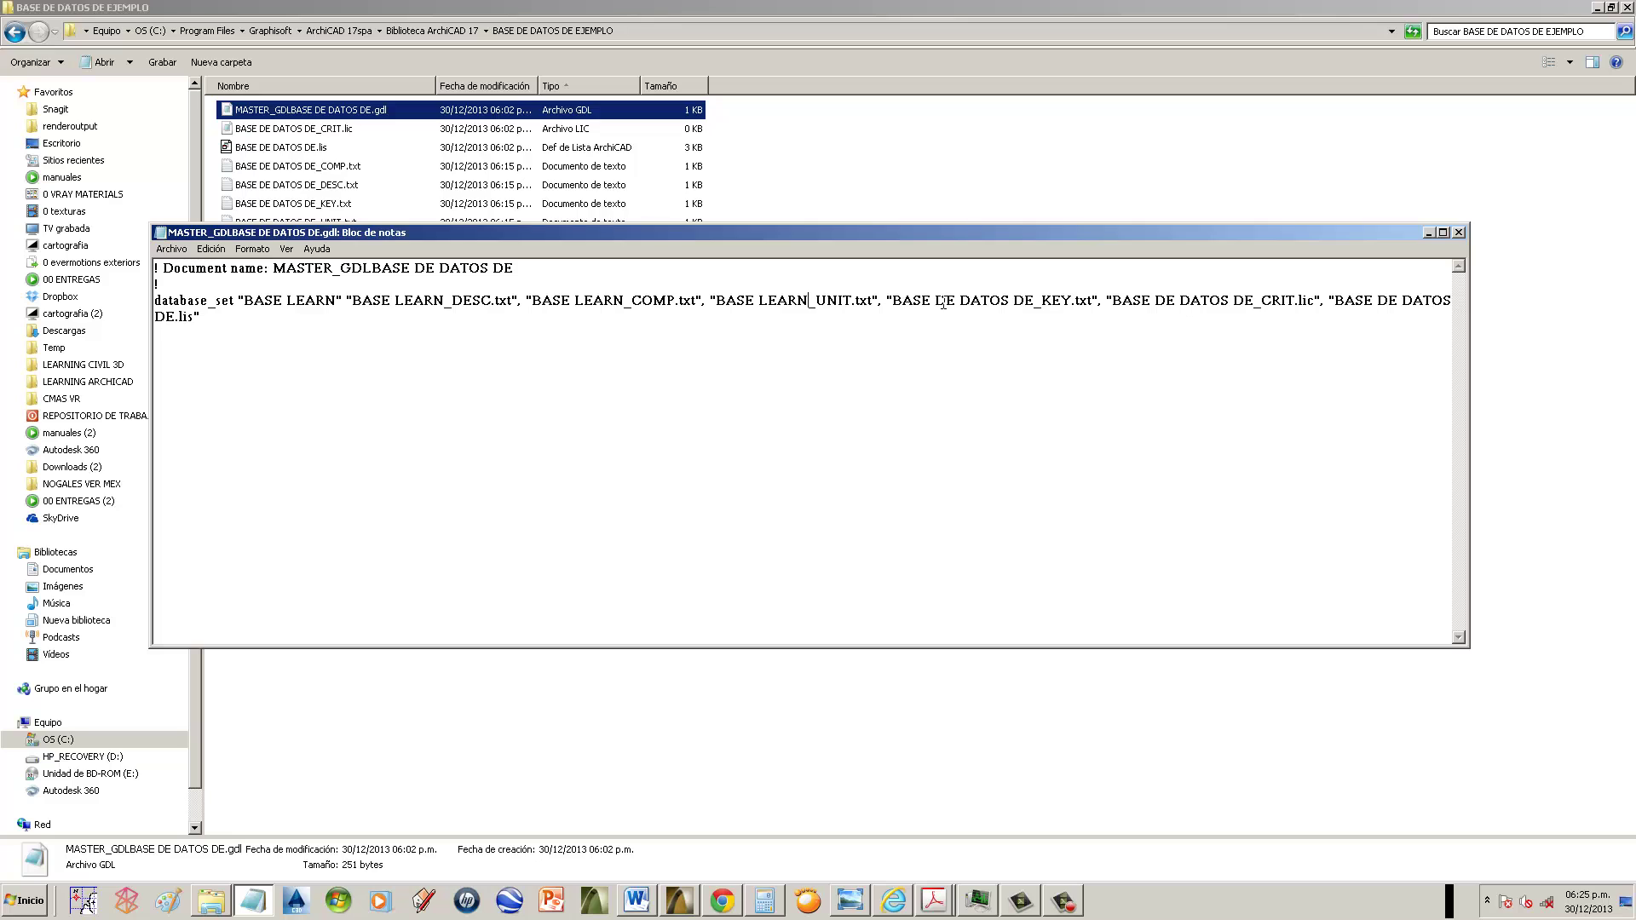
- Change the KEY.txt, CRIT.lic and .lis references to BASE LEARN, then save and close the master GDL file
{"action": "left_click_drag", "start_coordinate": [937, 303], "coordinate": [1035, 296]}
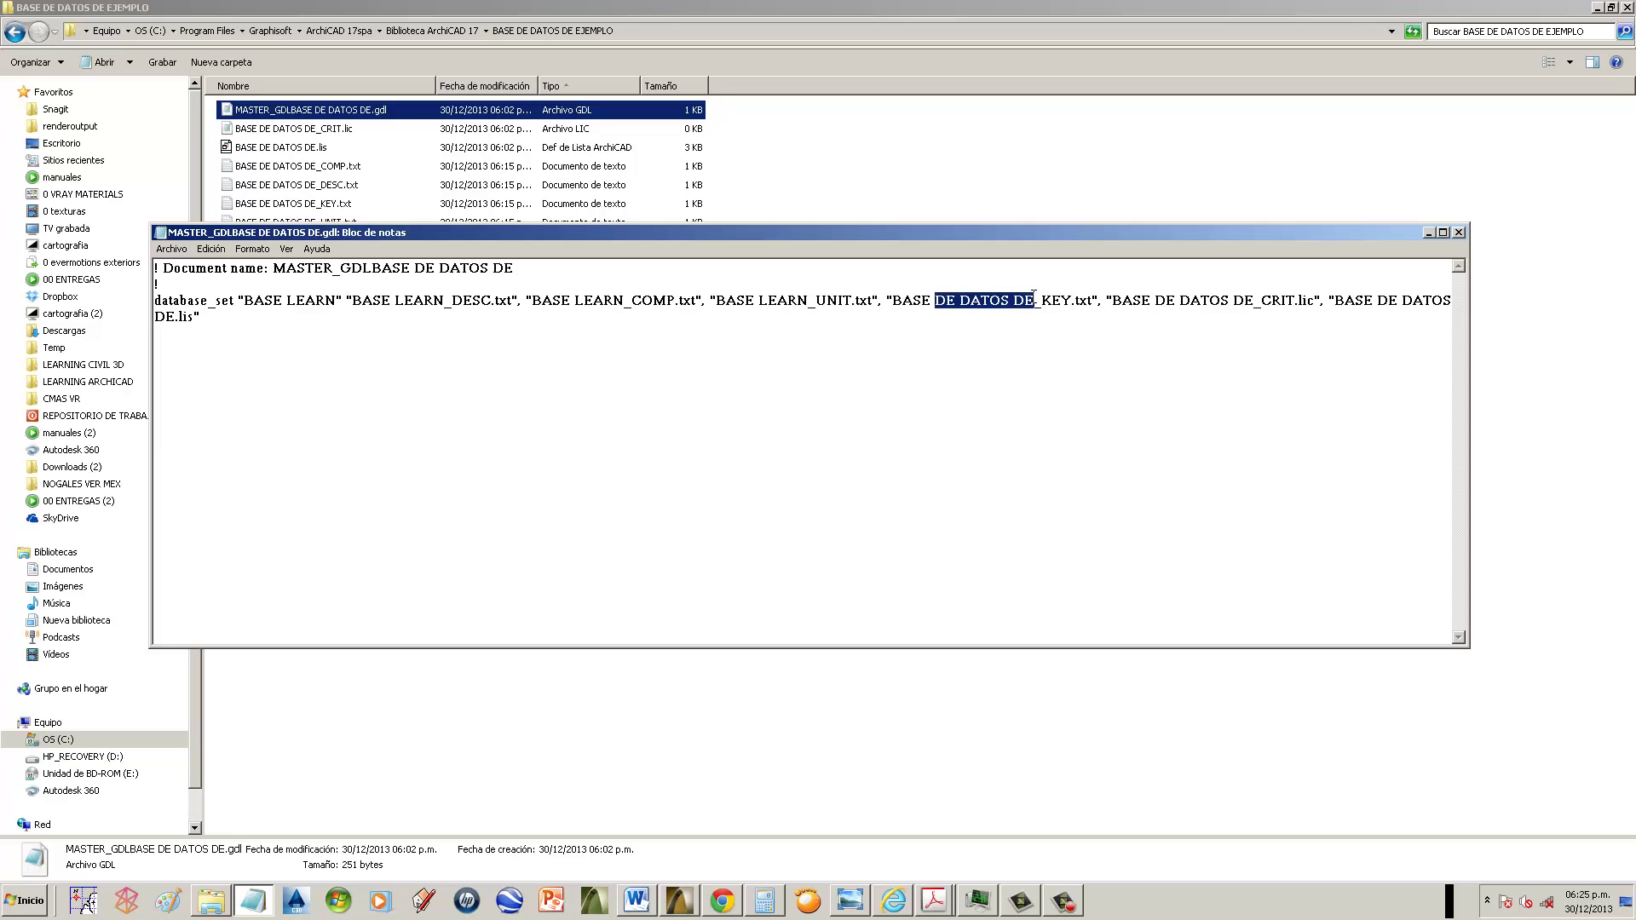
{"action": "type", "text": "LEARN"}
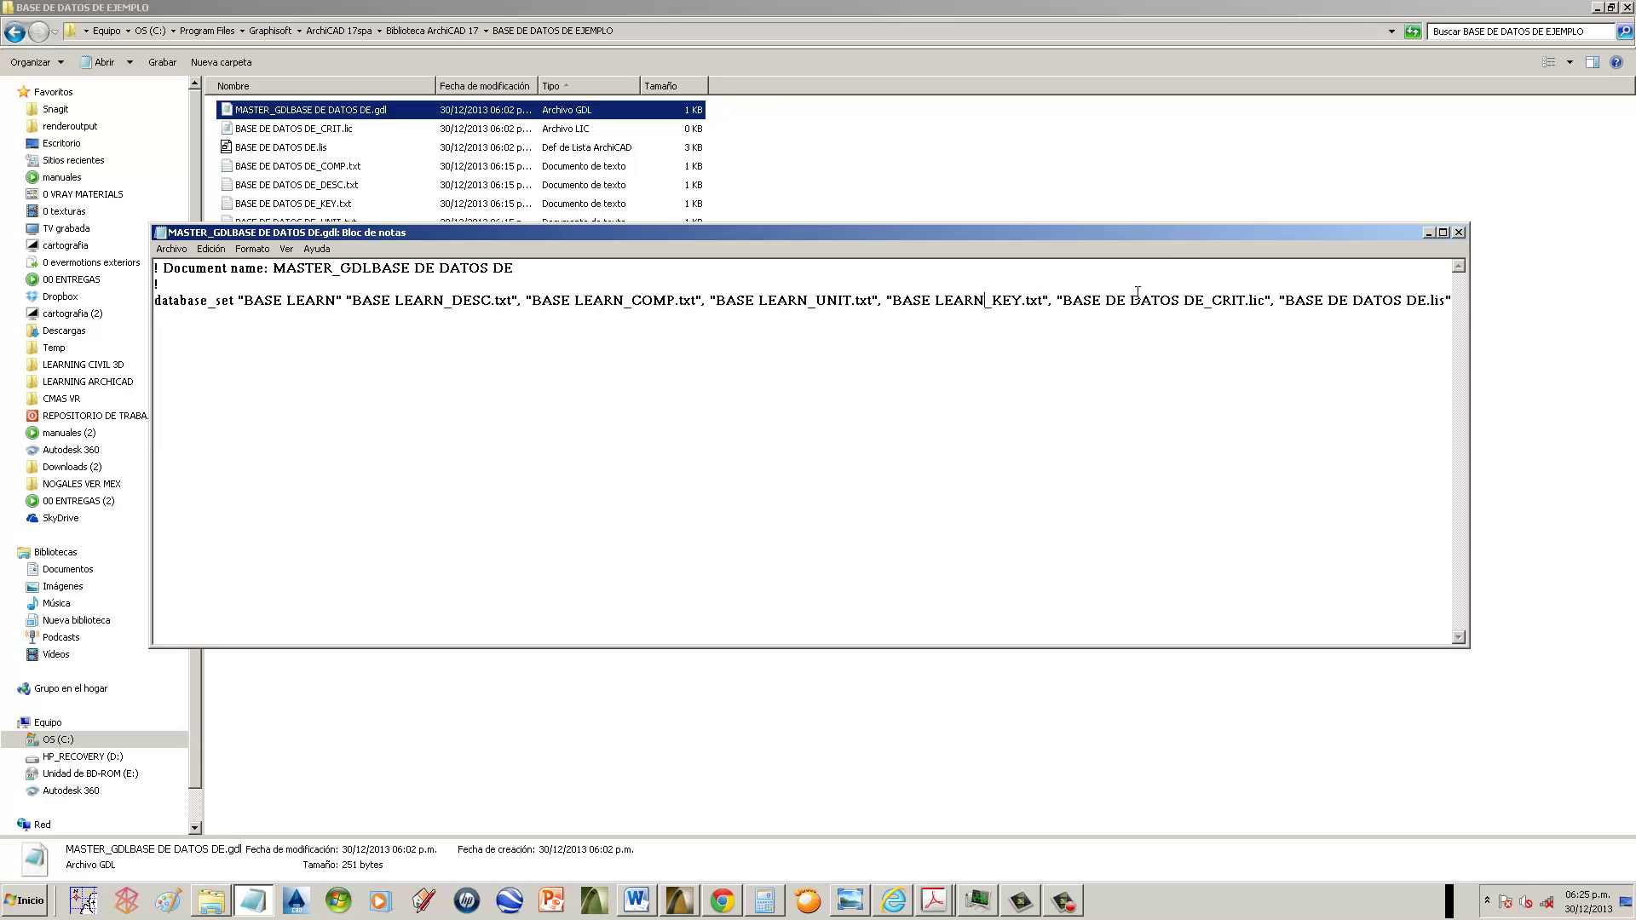
{"action": "left_click_drag", "start_coordinate": [1106, 302], "coordinate": [1202, 300]}
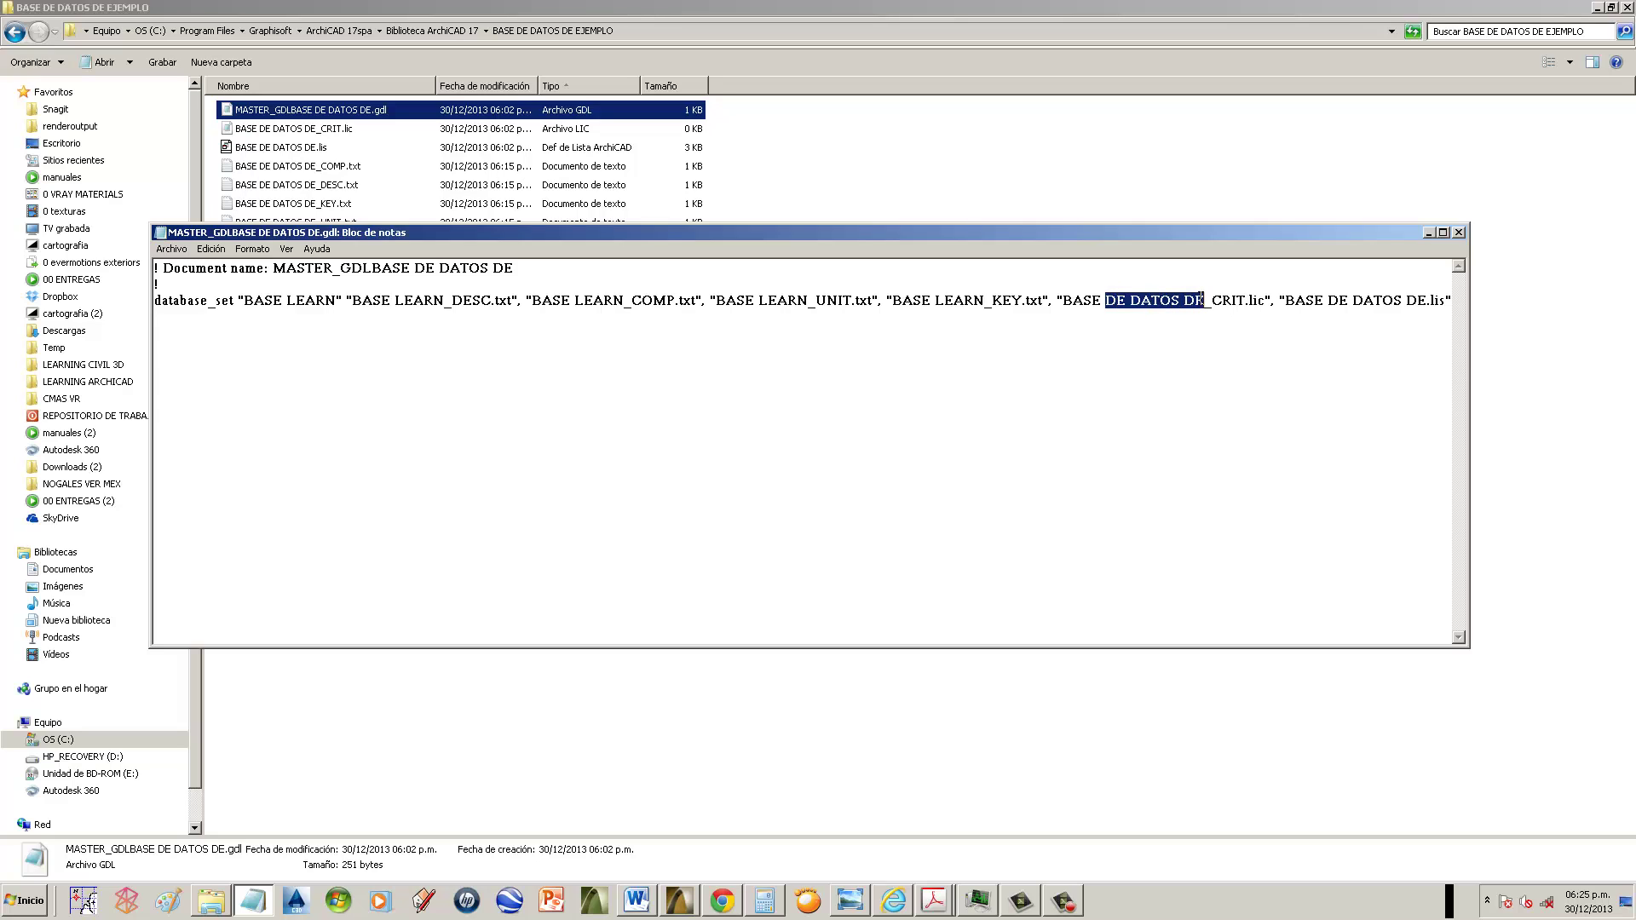
{"action": "type", "text": "LEARN"}
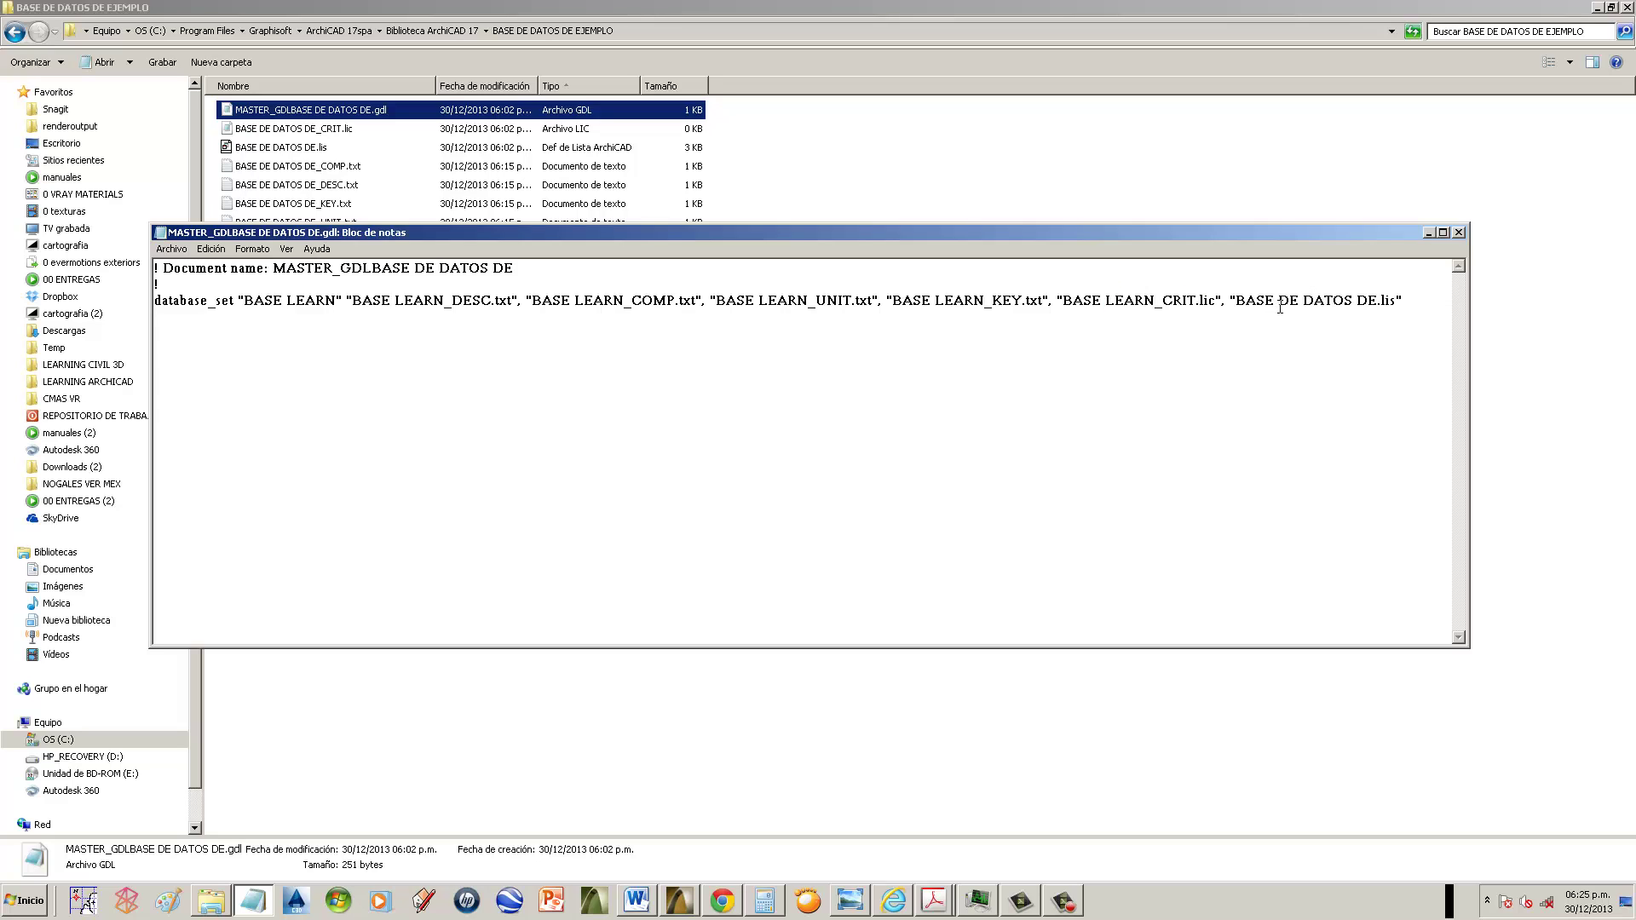
{"action": "left_click_drag", "start_coordinate": [1278, 304], "coordinate": [1372, 298]}
{"action": "type", "text": "LEARN"}
{"action": "left_click", "coordinate": [1459, 232]}
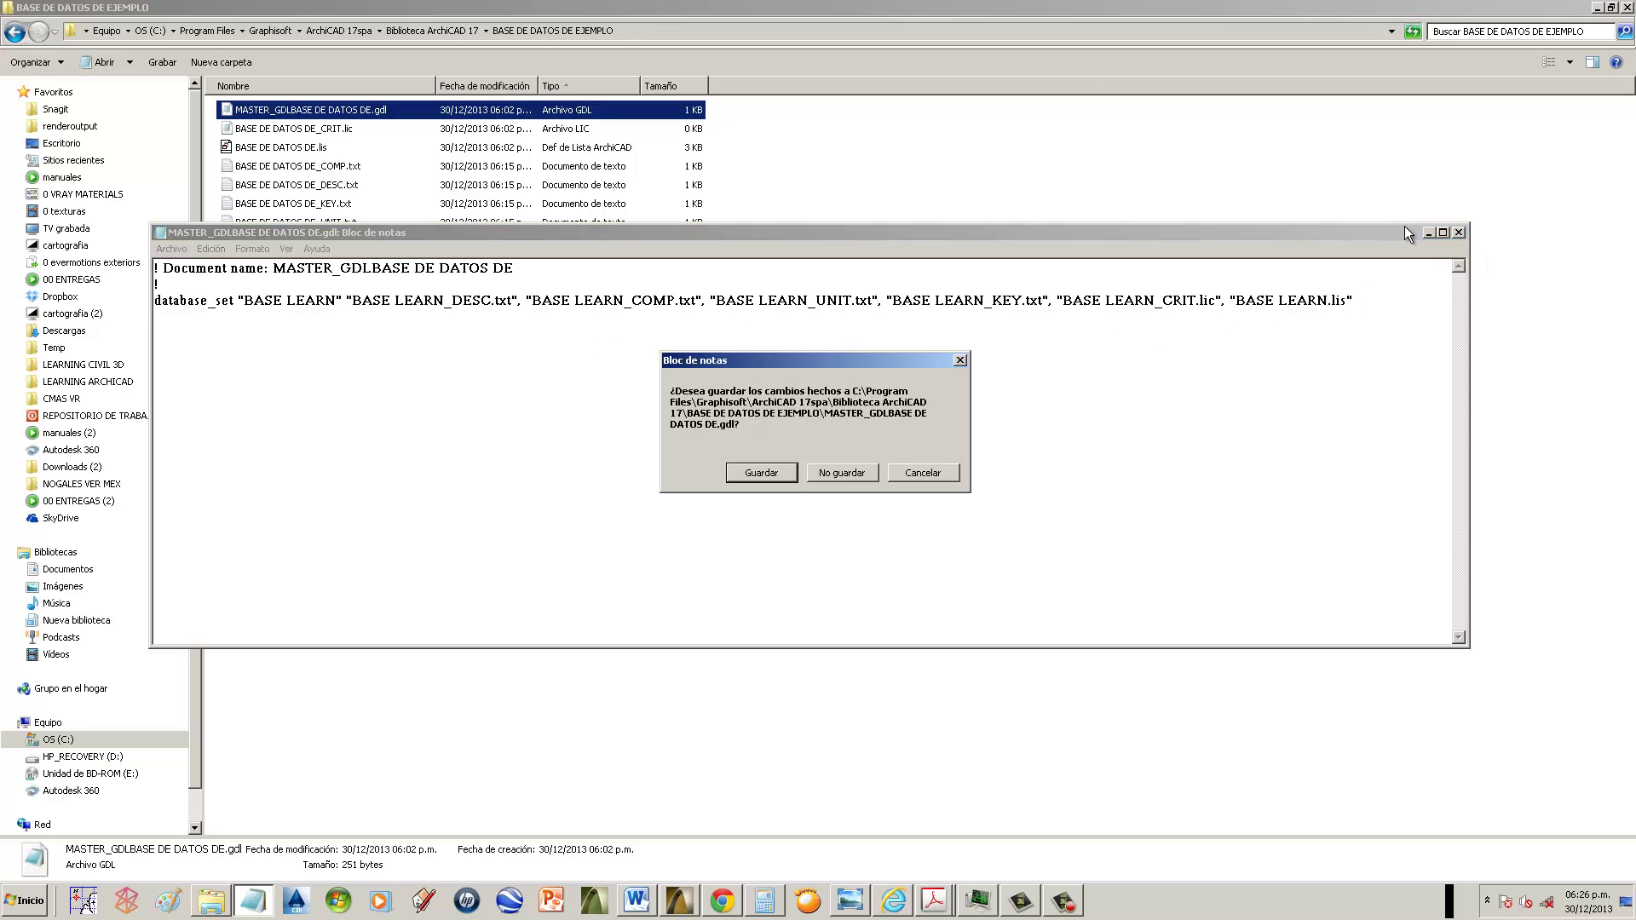
{"action": "left_click", "coordinate": [767, 478]}
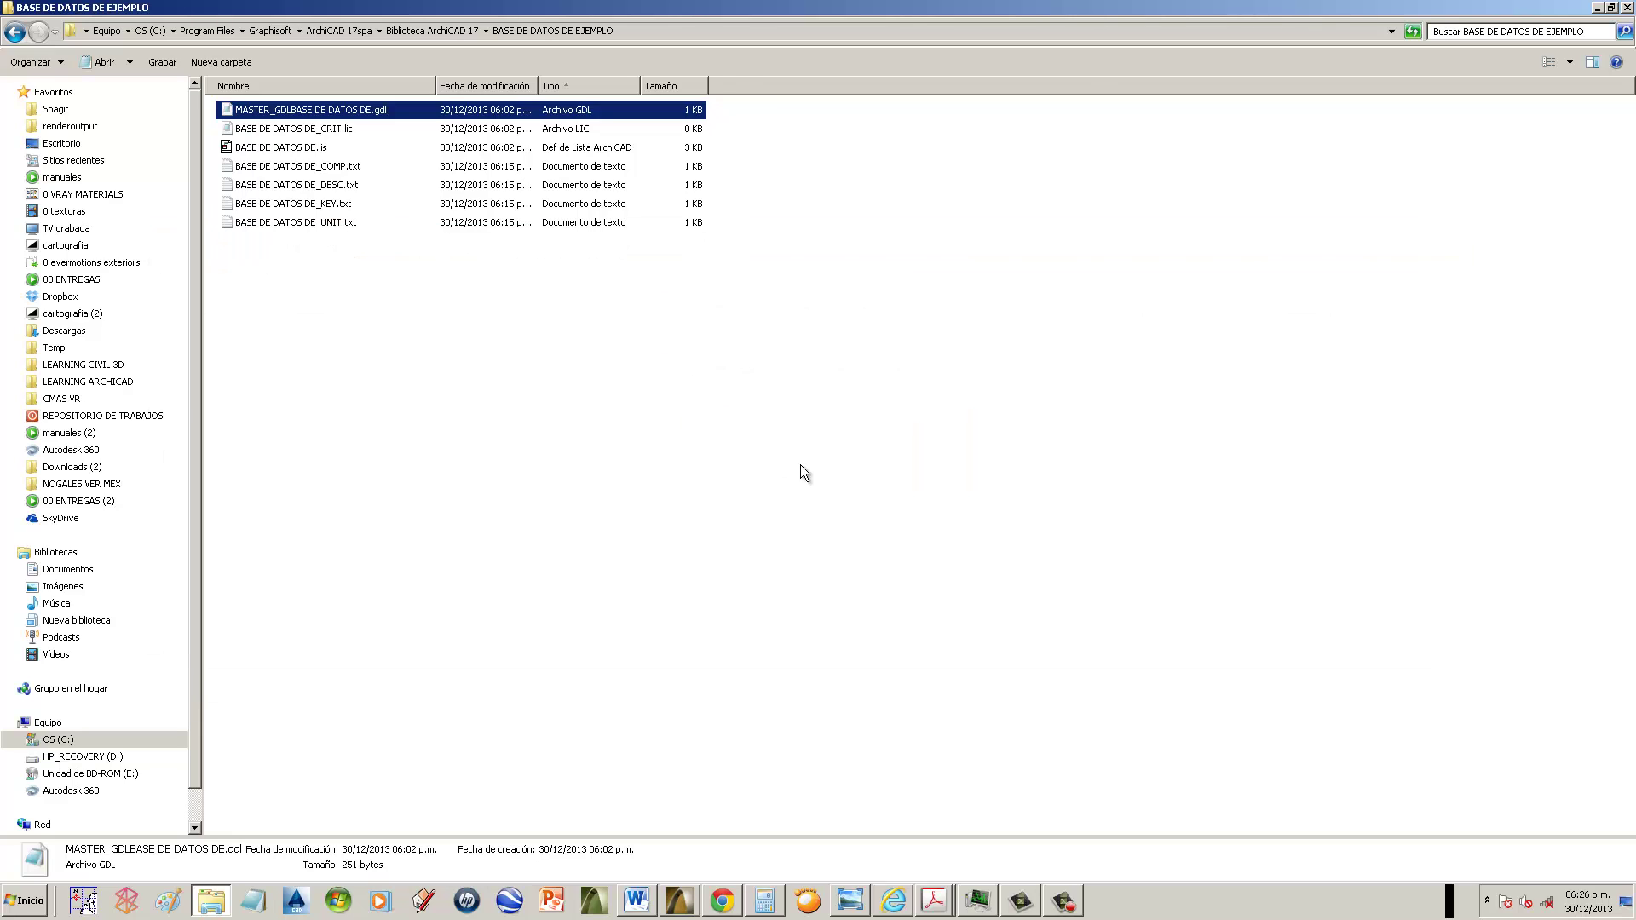
- Rename the .lic, .lis and four text files in the folder, replacing DE DATOS DE with LEARN and keeping their suffixes
{"action": "left_click", "coordinate": [327, 132]}
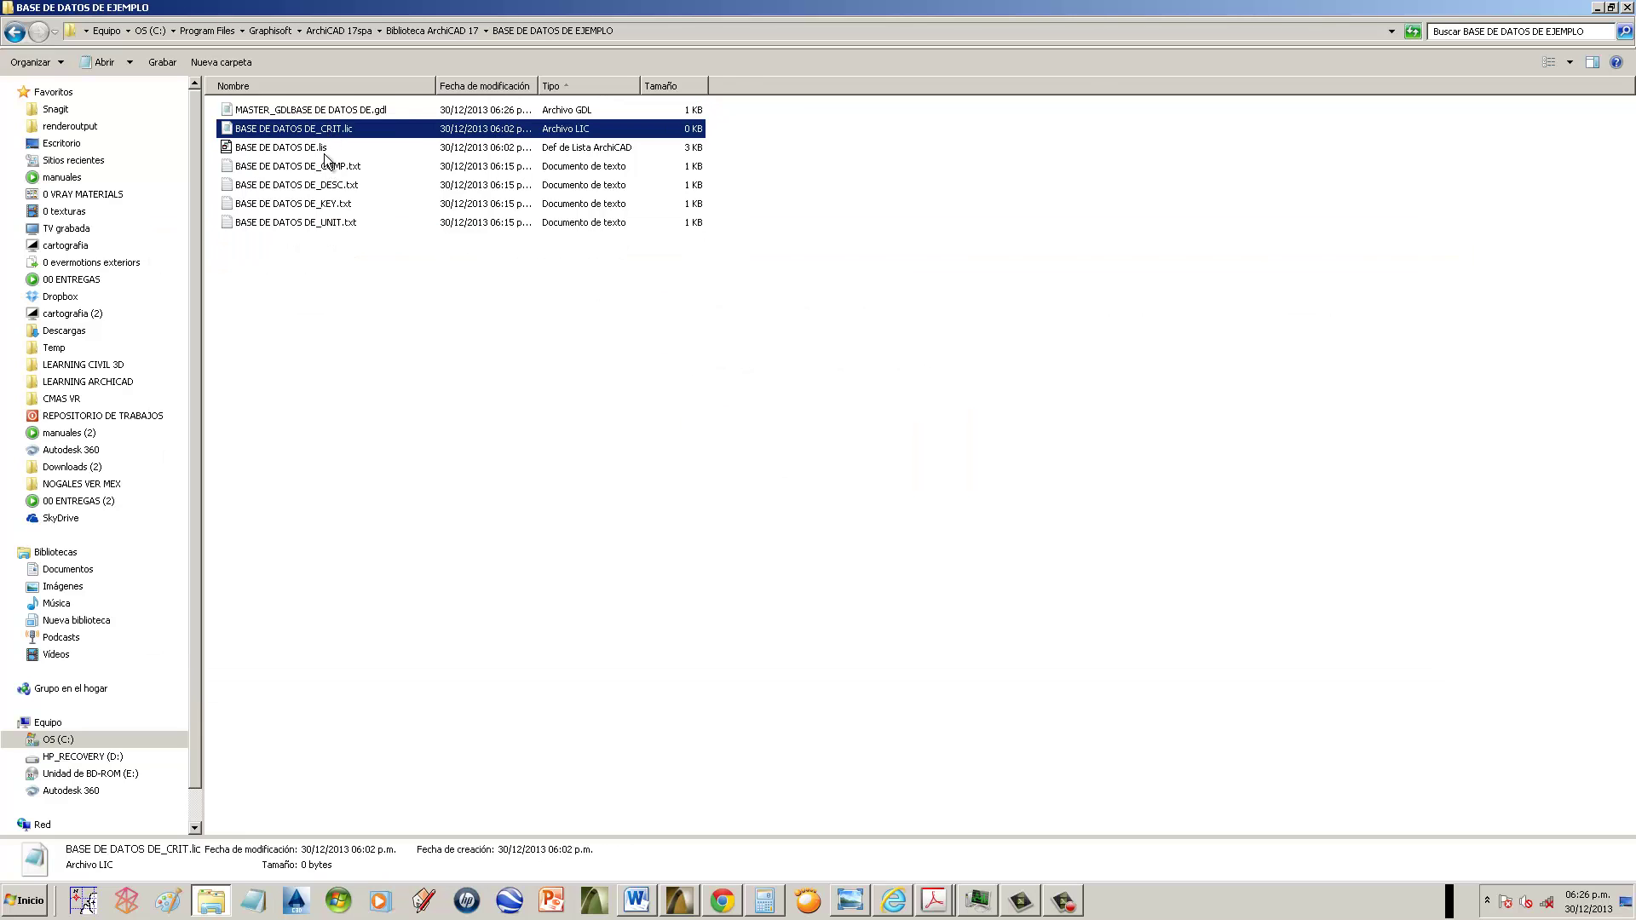
{"action": "left_click", "coordinate": [293, 128]}
{"action": "left_click_drag", "start_coordinate": [259, 132], "coordinate": [319, 129]}
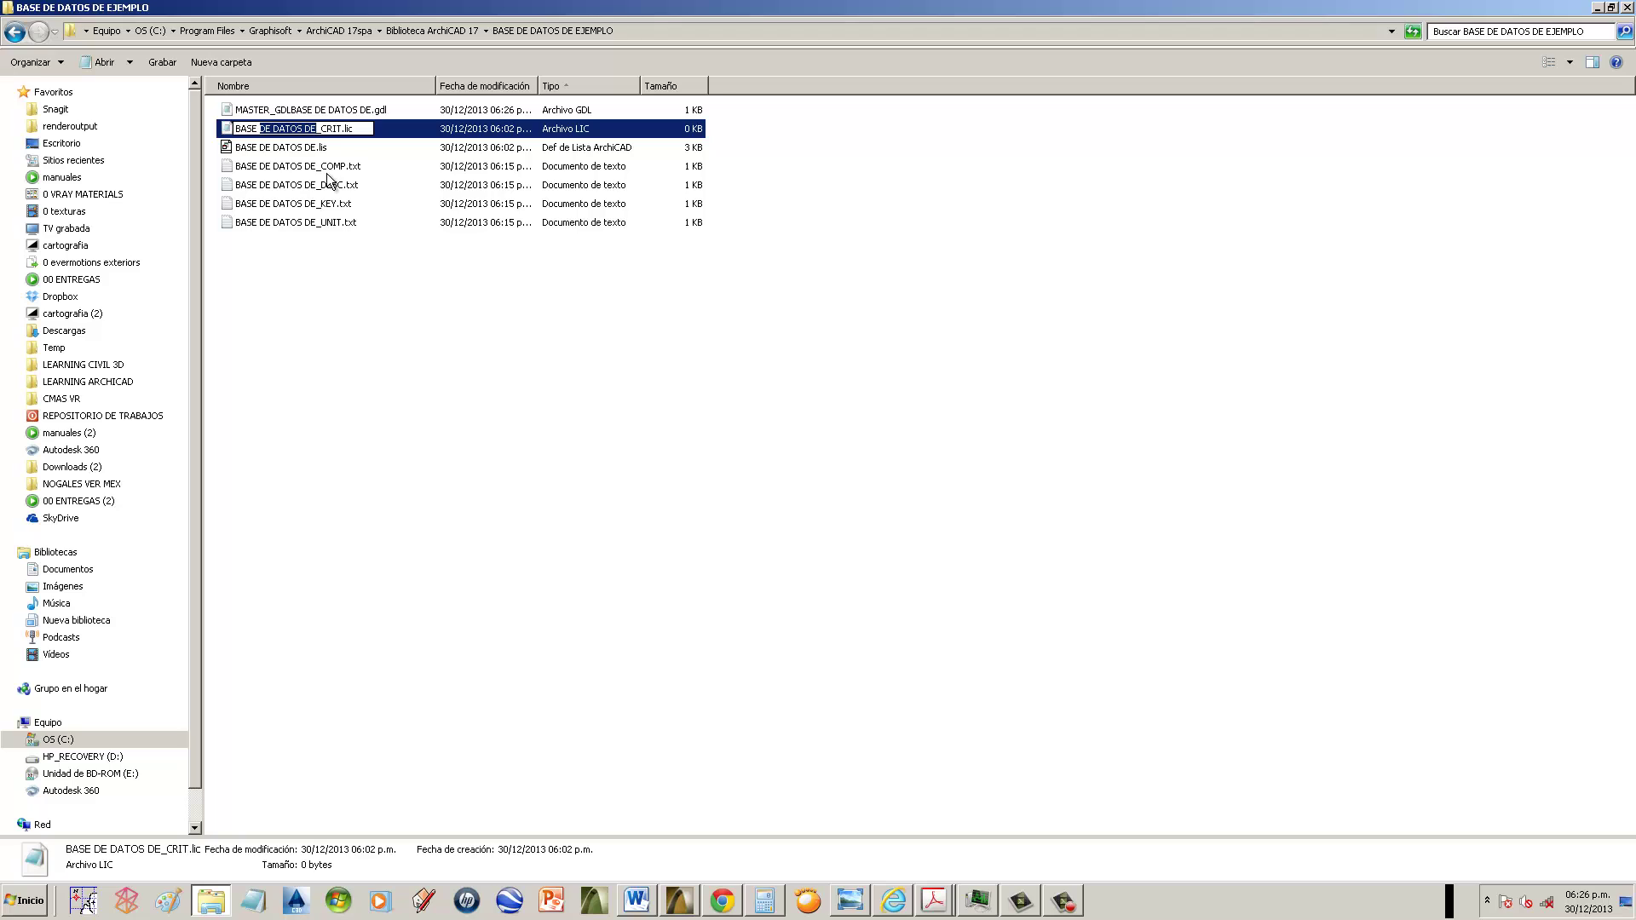
{"action": "type", "text": "LEARN"}
{"action": "left_click", "coordinate": [315, 148]}
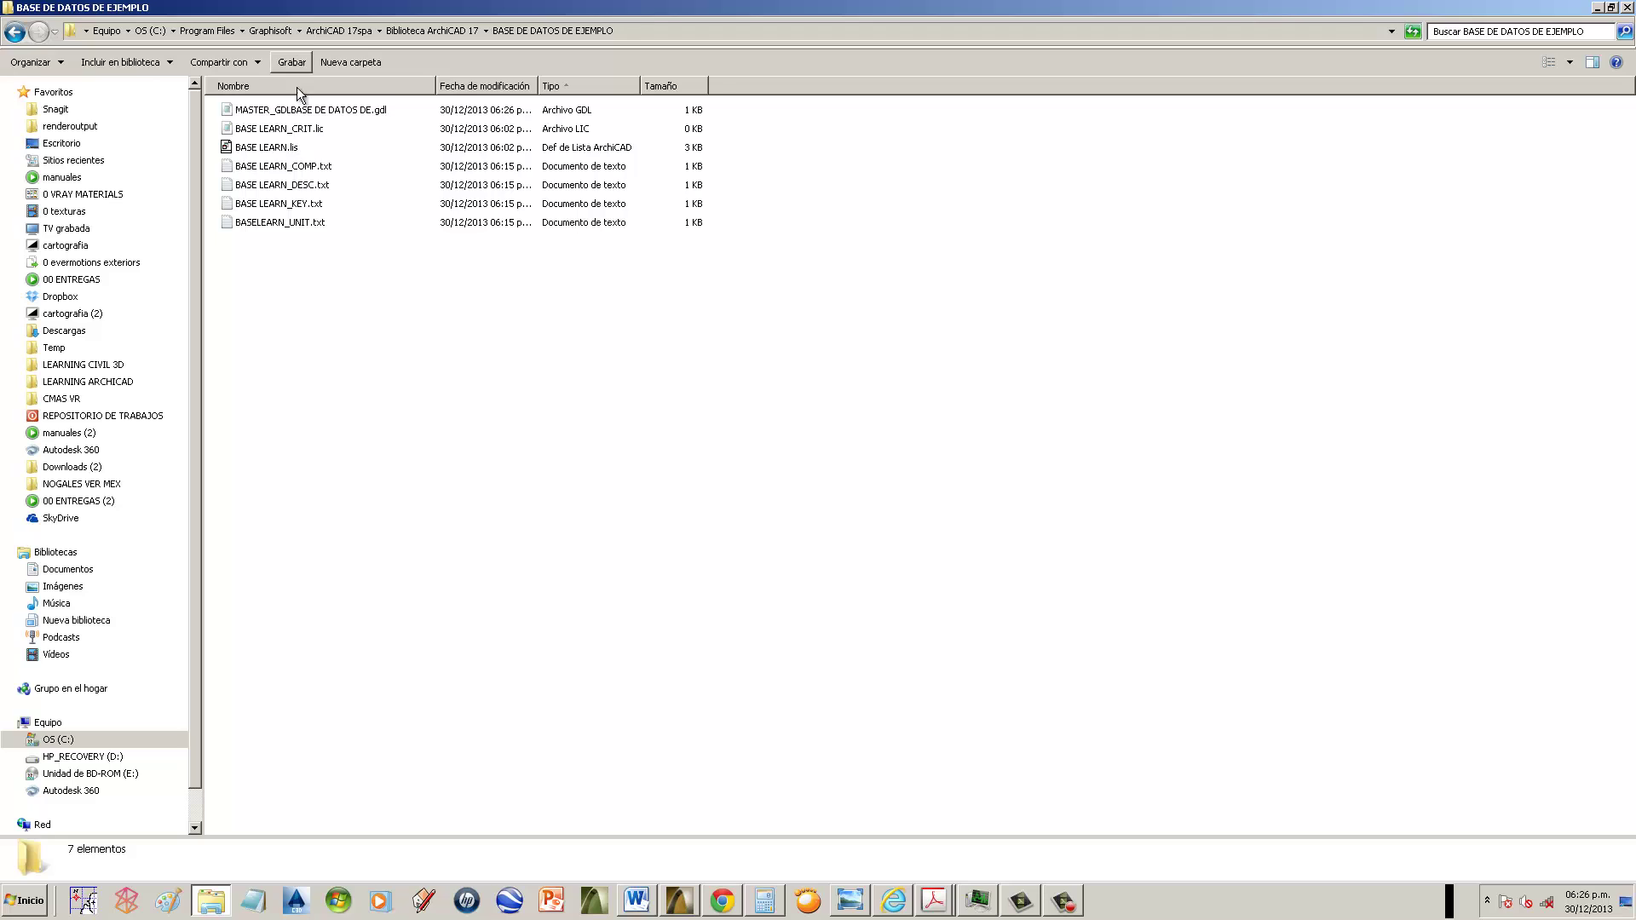
{"action": "left_click", "coordinate": [300, 148]}
{"action": "left_click", "coordinate": [288, 167]}
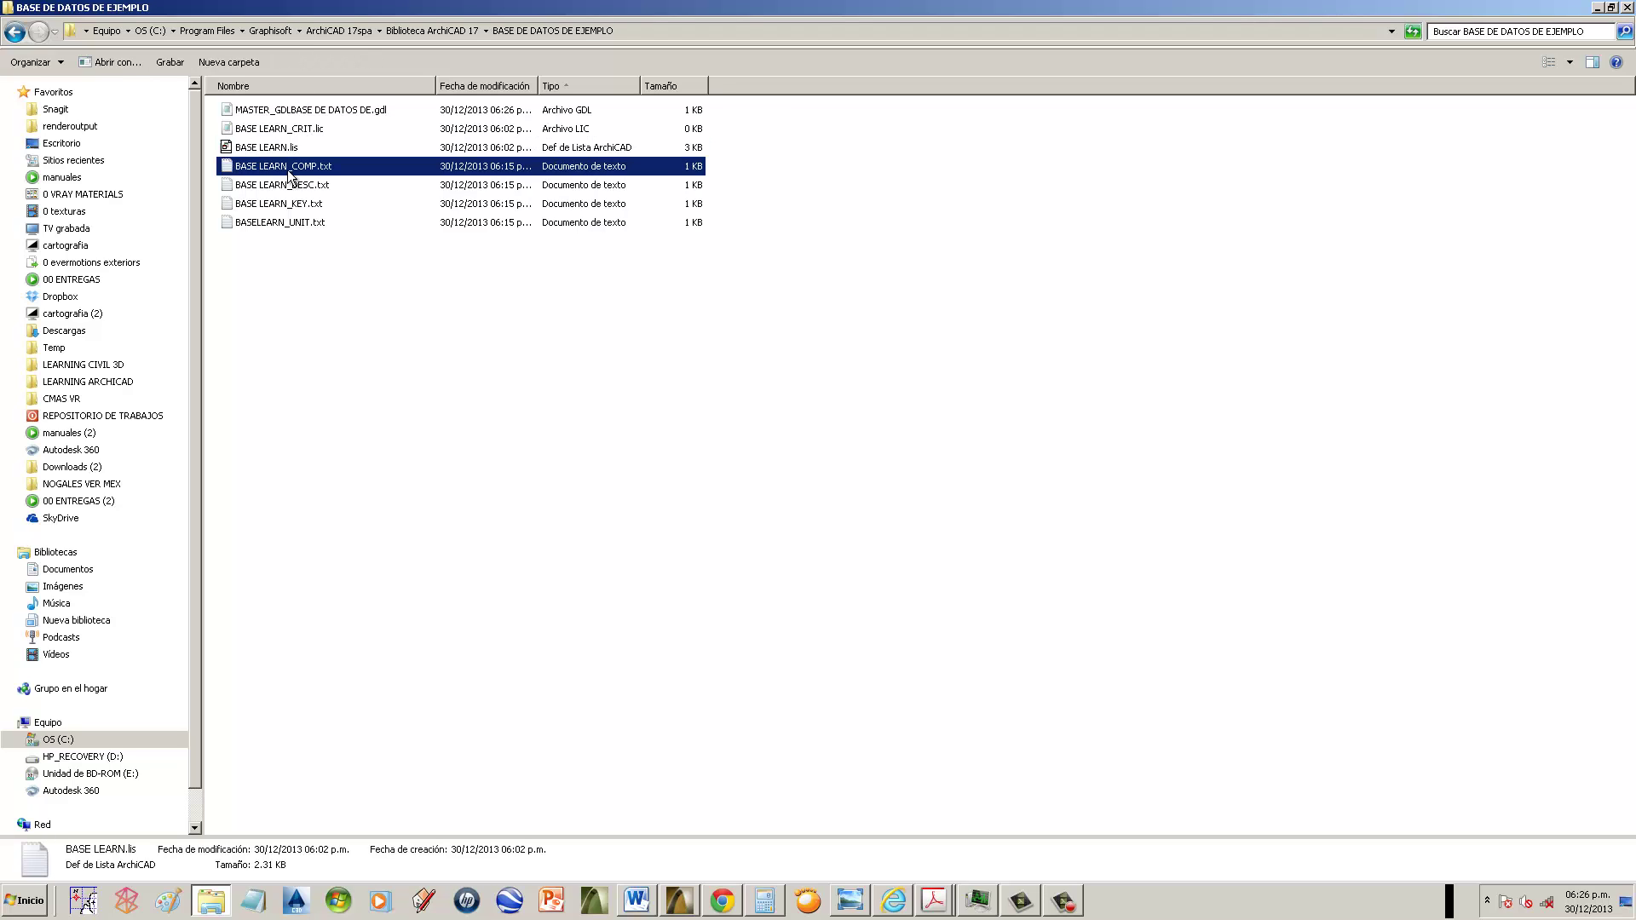
- Correct the units text file's name to BASE LEARN_UNIT.txt by adding the missing space
{"action": "left_click", "coordinate": [284, 223]}
{"action": "left_click", "coordinate": [256, 227]}
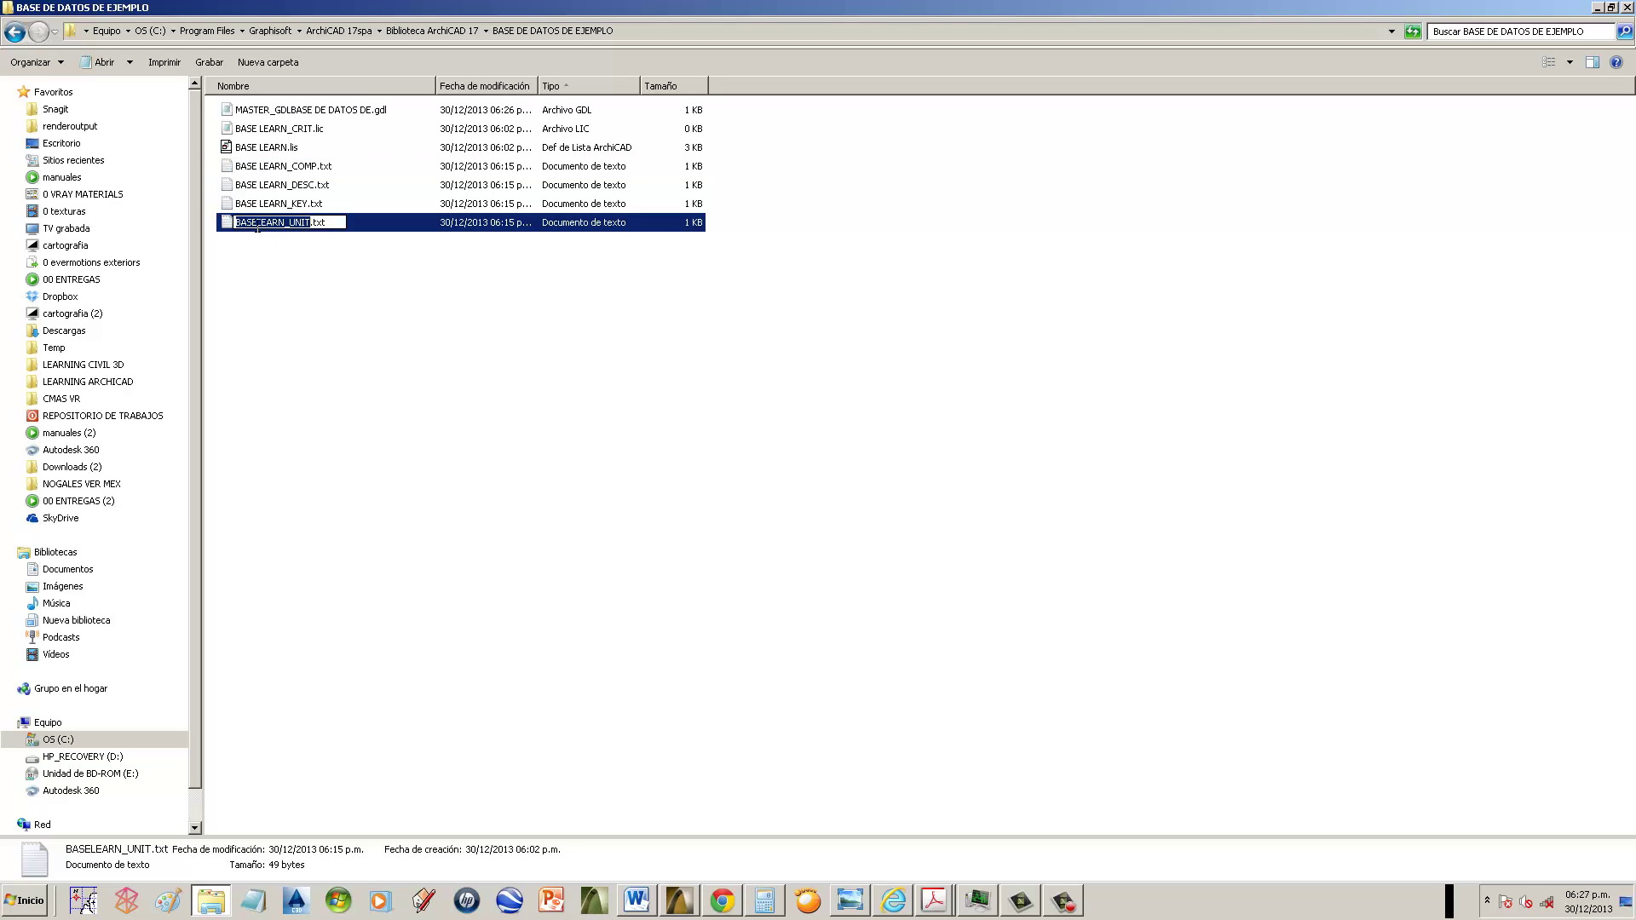
{"action": "left_click", "coordinate": [257, 224]}
{"action": "left_click", "coordinate": [324, 257]}
- Open MASTER_GDLBASE DE DATOS DE.gdl, compare its database_set references with the renamed files, and close it
{"action": "double_click", "coordinate": [363, 107]}
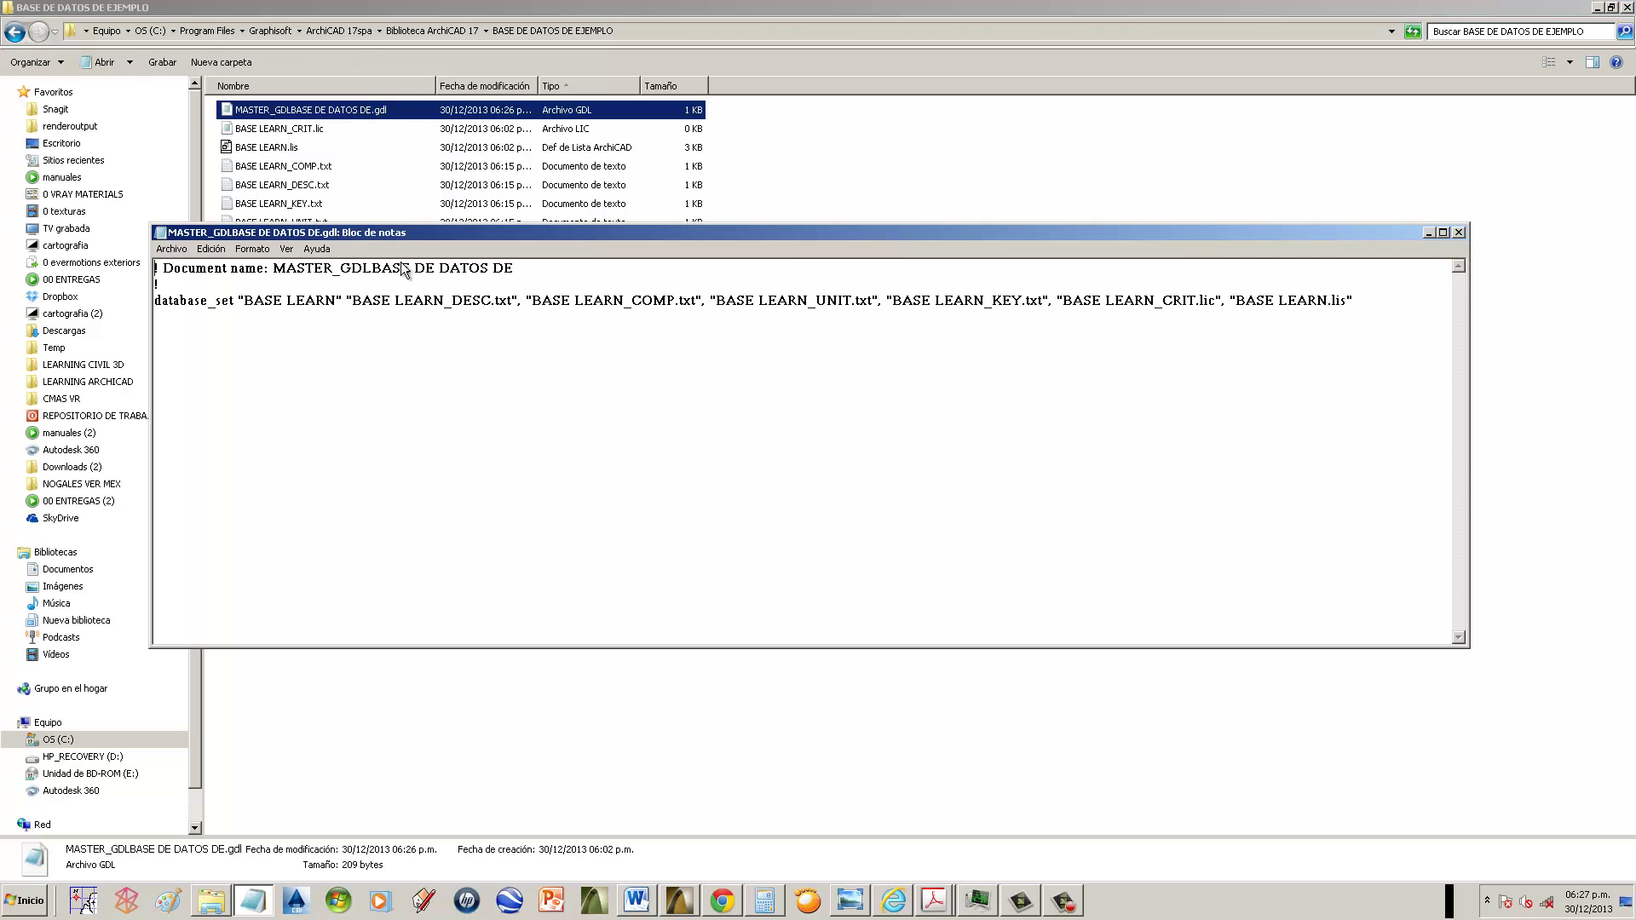
{"action": "left_click_drag", "start_coordinate": [422, 232], "coordinate": [389, 289]}
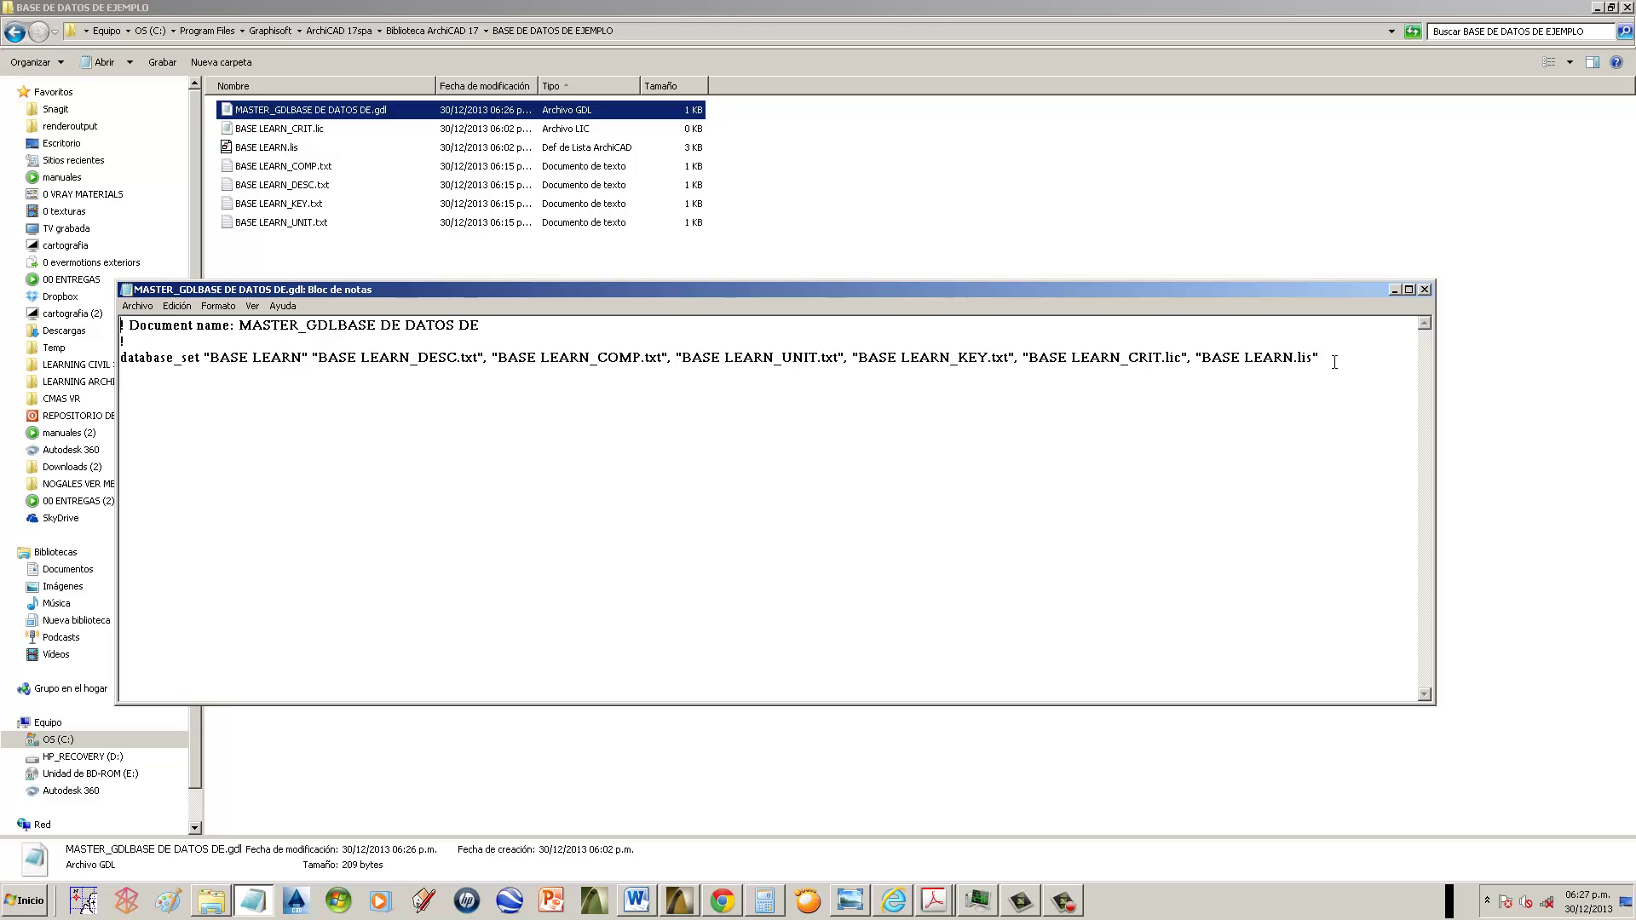
{"action": "left_click", "coordinate": [1424, 289]}
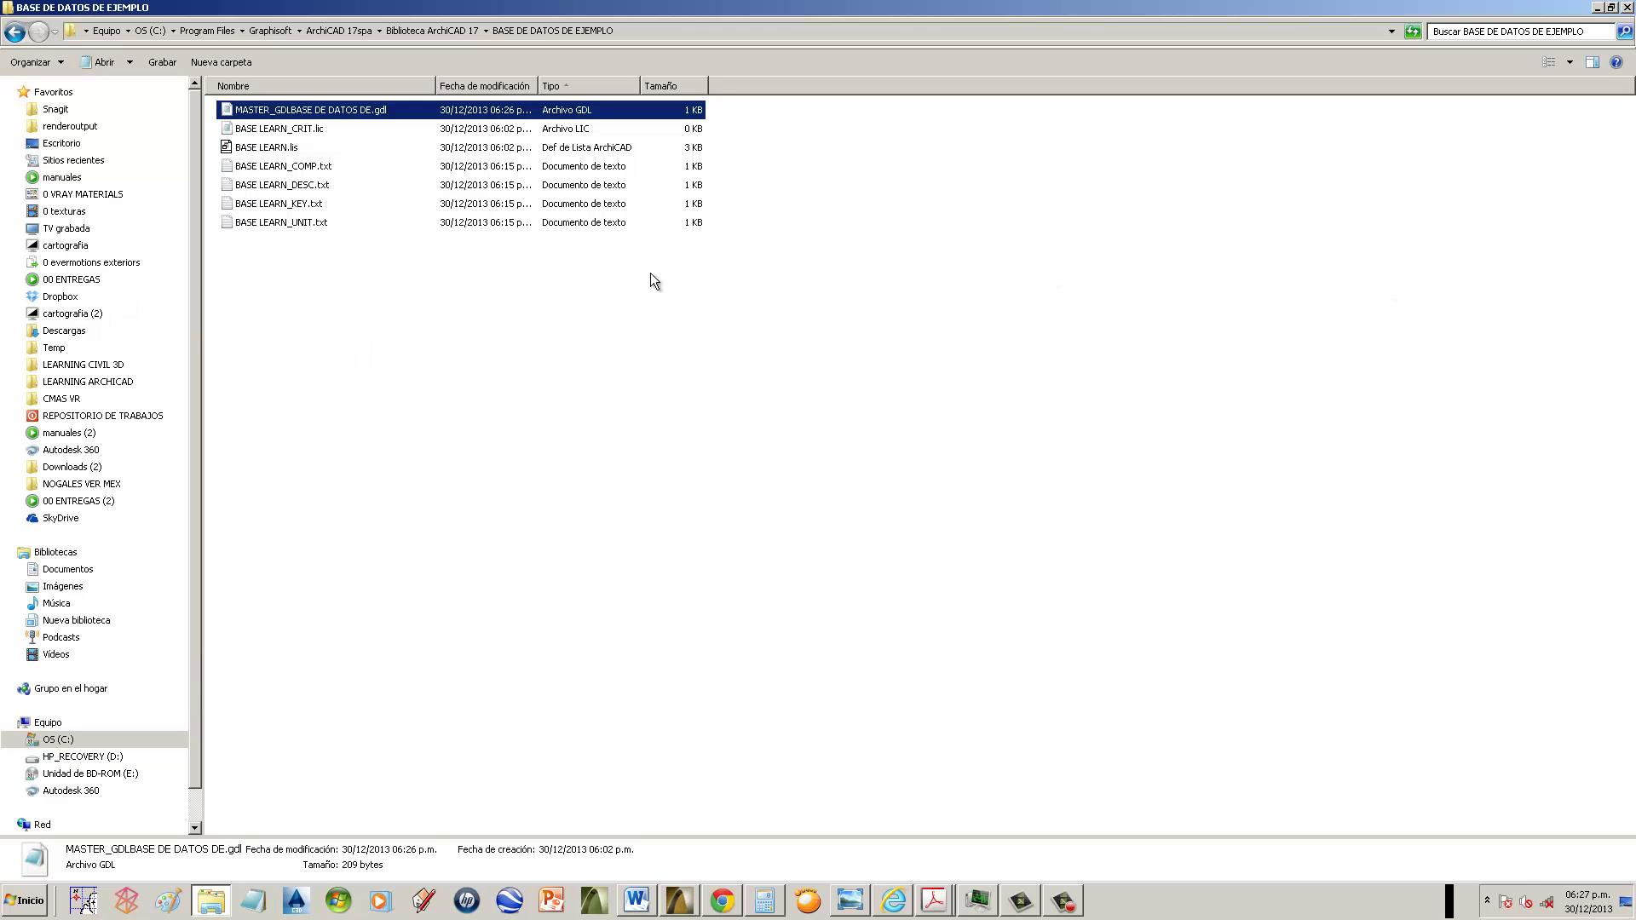
- Go through the renamed BASE LEARN files one by one, from the .lic and .lis files to the four text files
{"action": "left_click", "coordinate": [298, 130]}
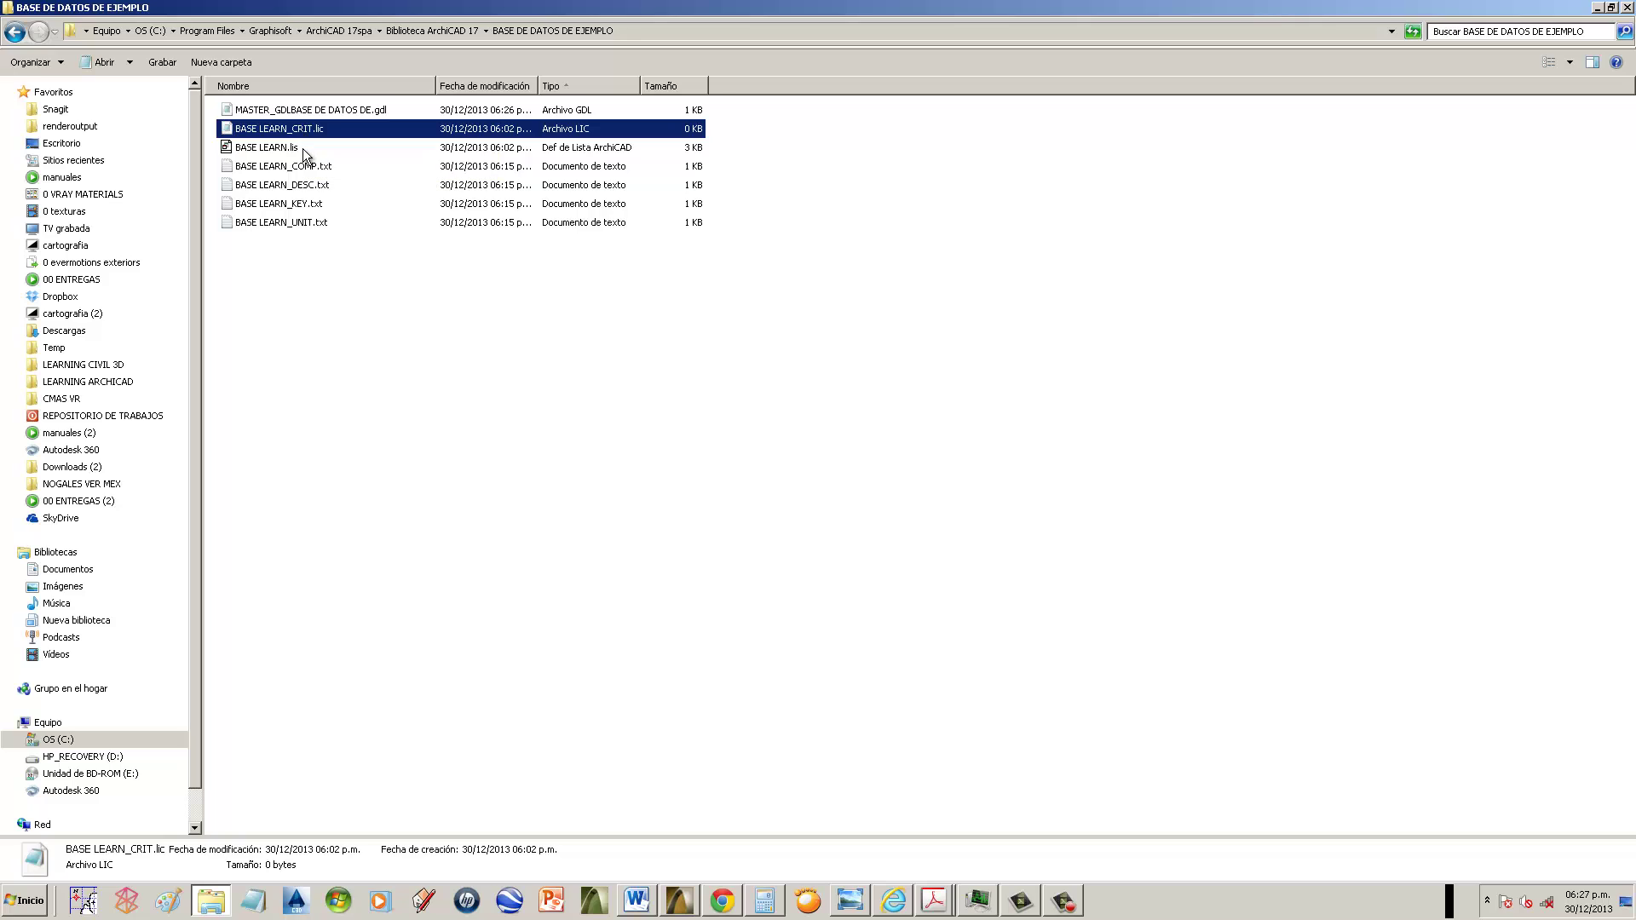
{"action": "left_click", "coordinate": [303, 149]}
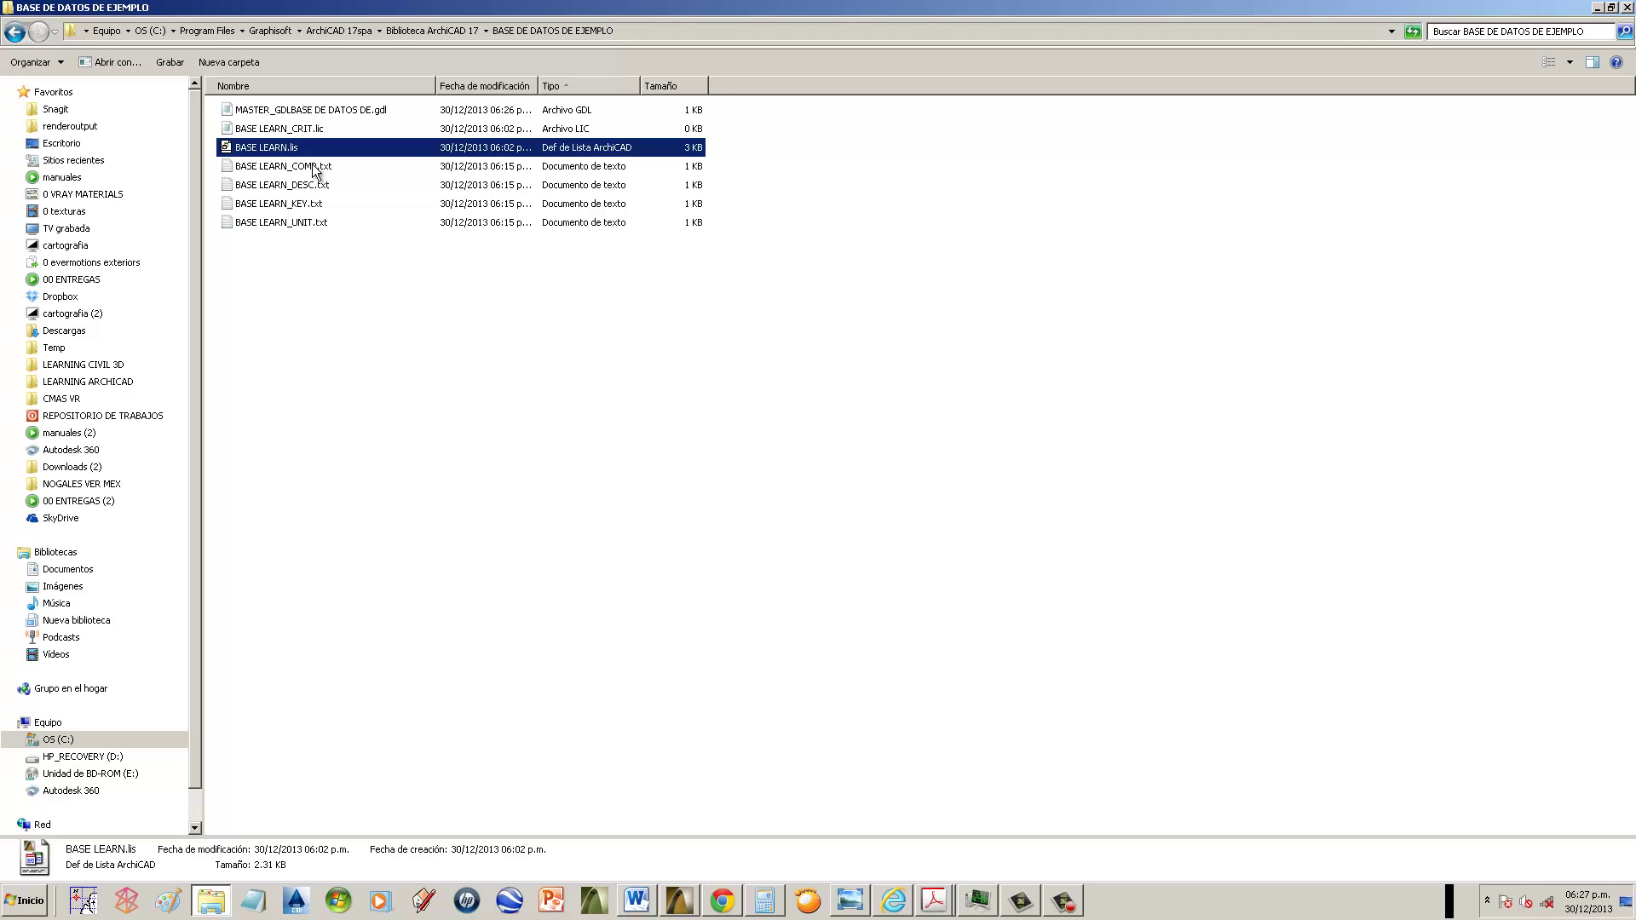
{"action": "left_click", "coordinate": [318, 173]}
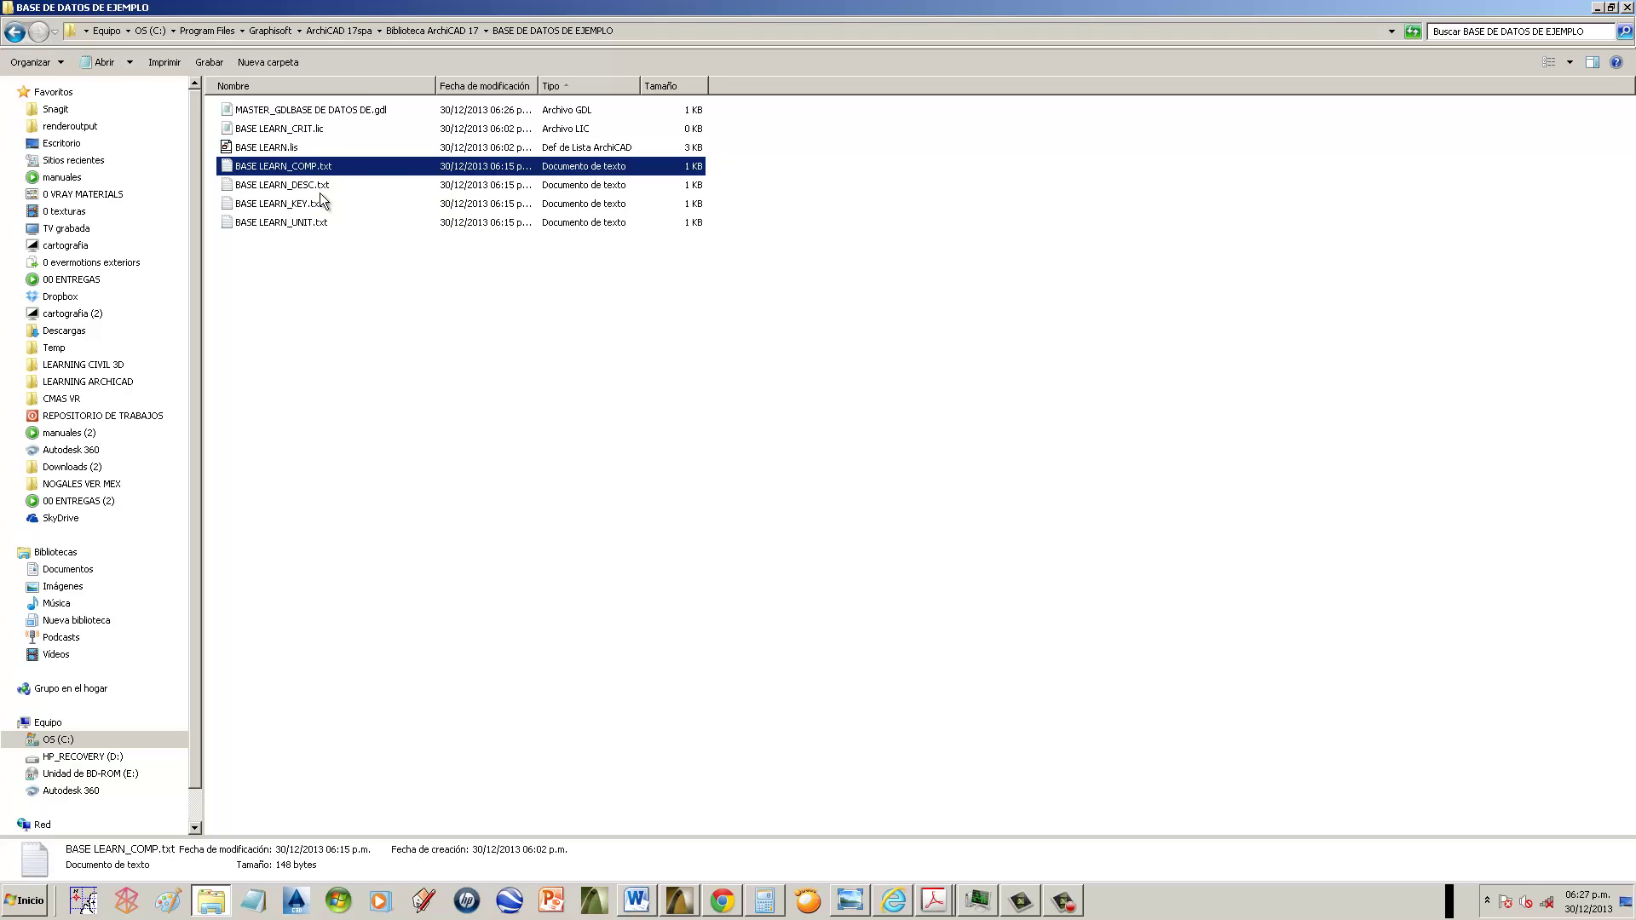
{"action": "left_click", "coordinate": [321, 188]}
{"action": "left_click", "coordinate": [324, 206]}
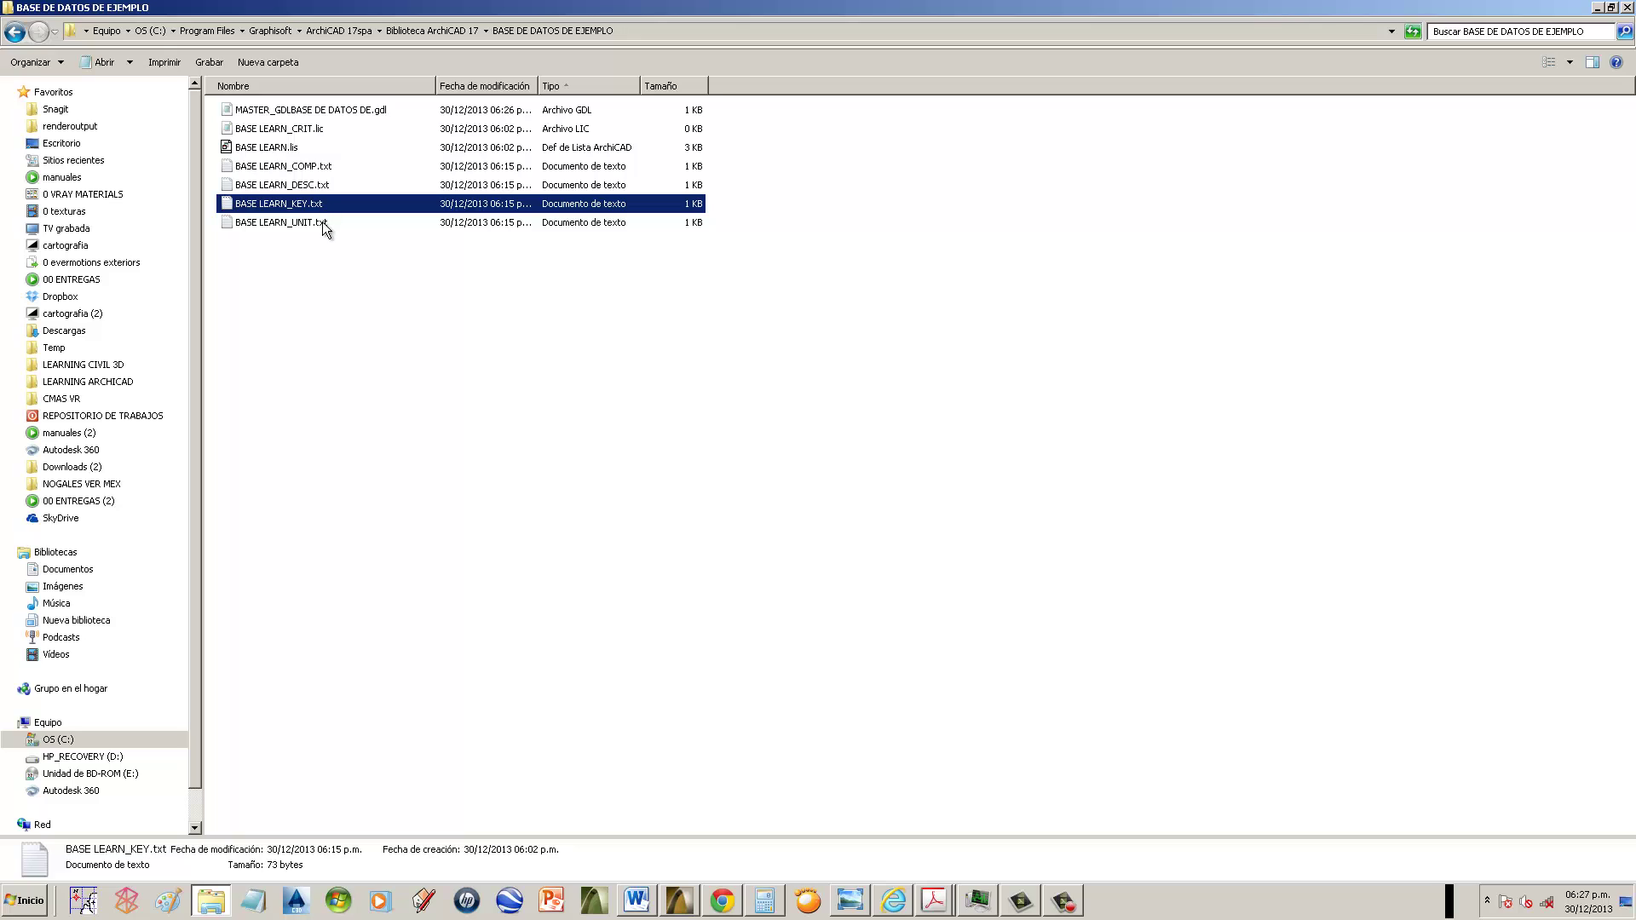
{"action": "left_click", "coordinate": [322, 222]}
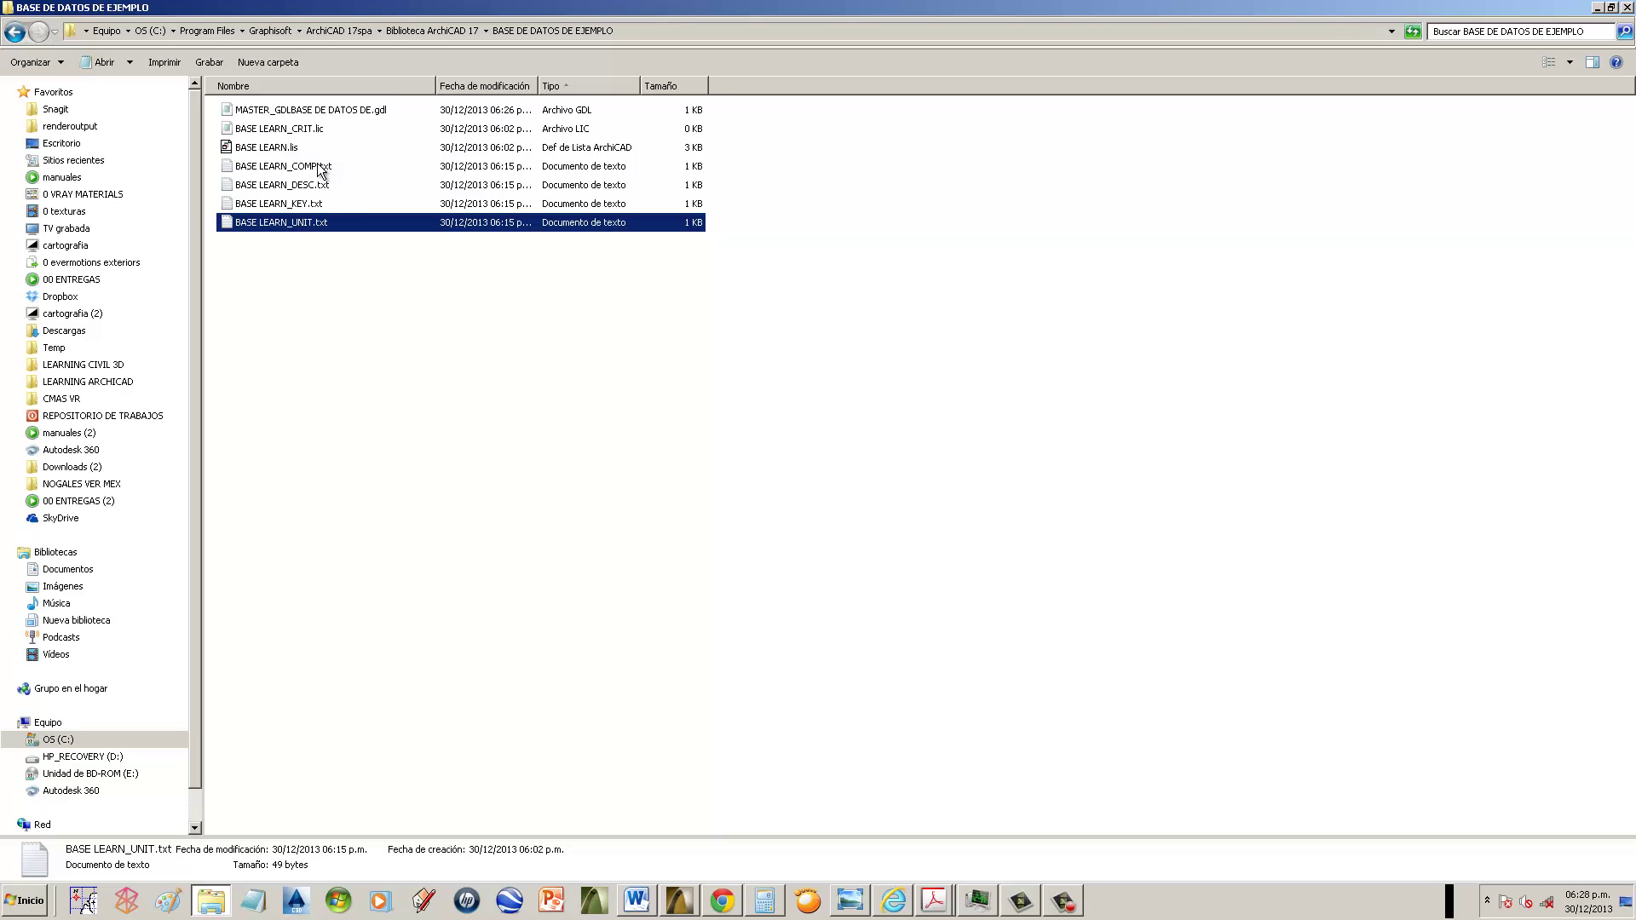
- Open BASE LEARN_KEY.txt and examine the numeric codes assigned to its categories
{"action": "double_click", "coordinate": [282, 207]}
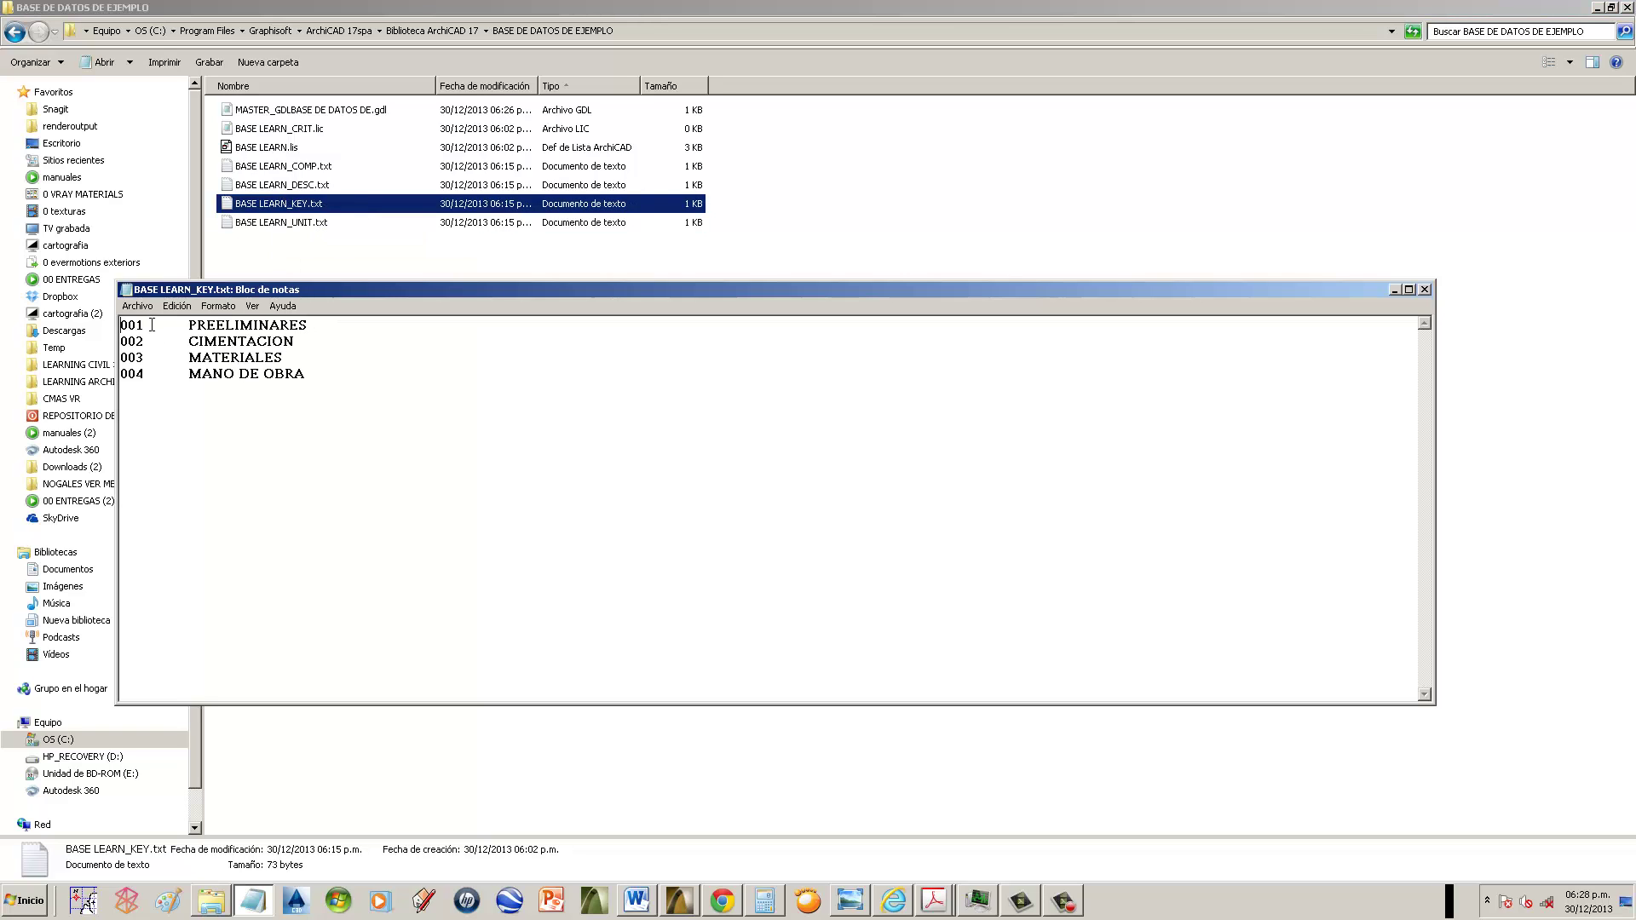
{"action": "left_click_drag", "start_coordinate": [144, 325], "coordinate": [120, 326]}
{"action": "left_click_drag", "start_coordinate": [145, 376], "coordinate": [120, 376]}
{"action": "left_click_drag", "start_coordinate": [145, 325], "coordinate": [120, 358]}
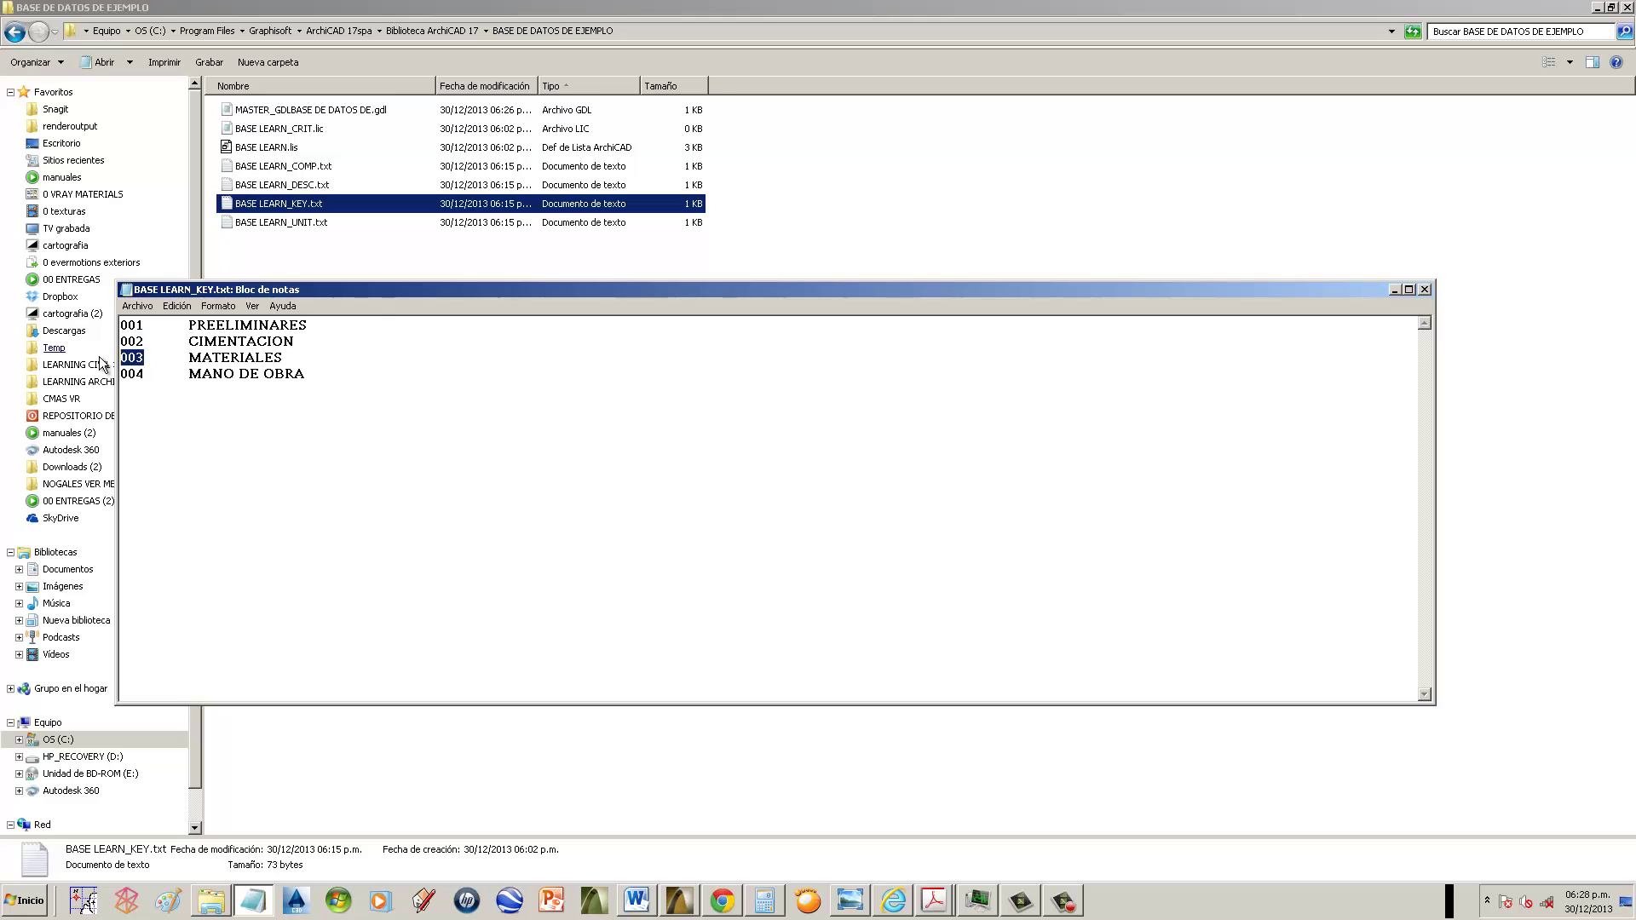
- Review the four code and category lines in BASE LEARN_KEY.txt
{"action": "left_click", "coordinate": [146, 373]}
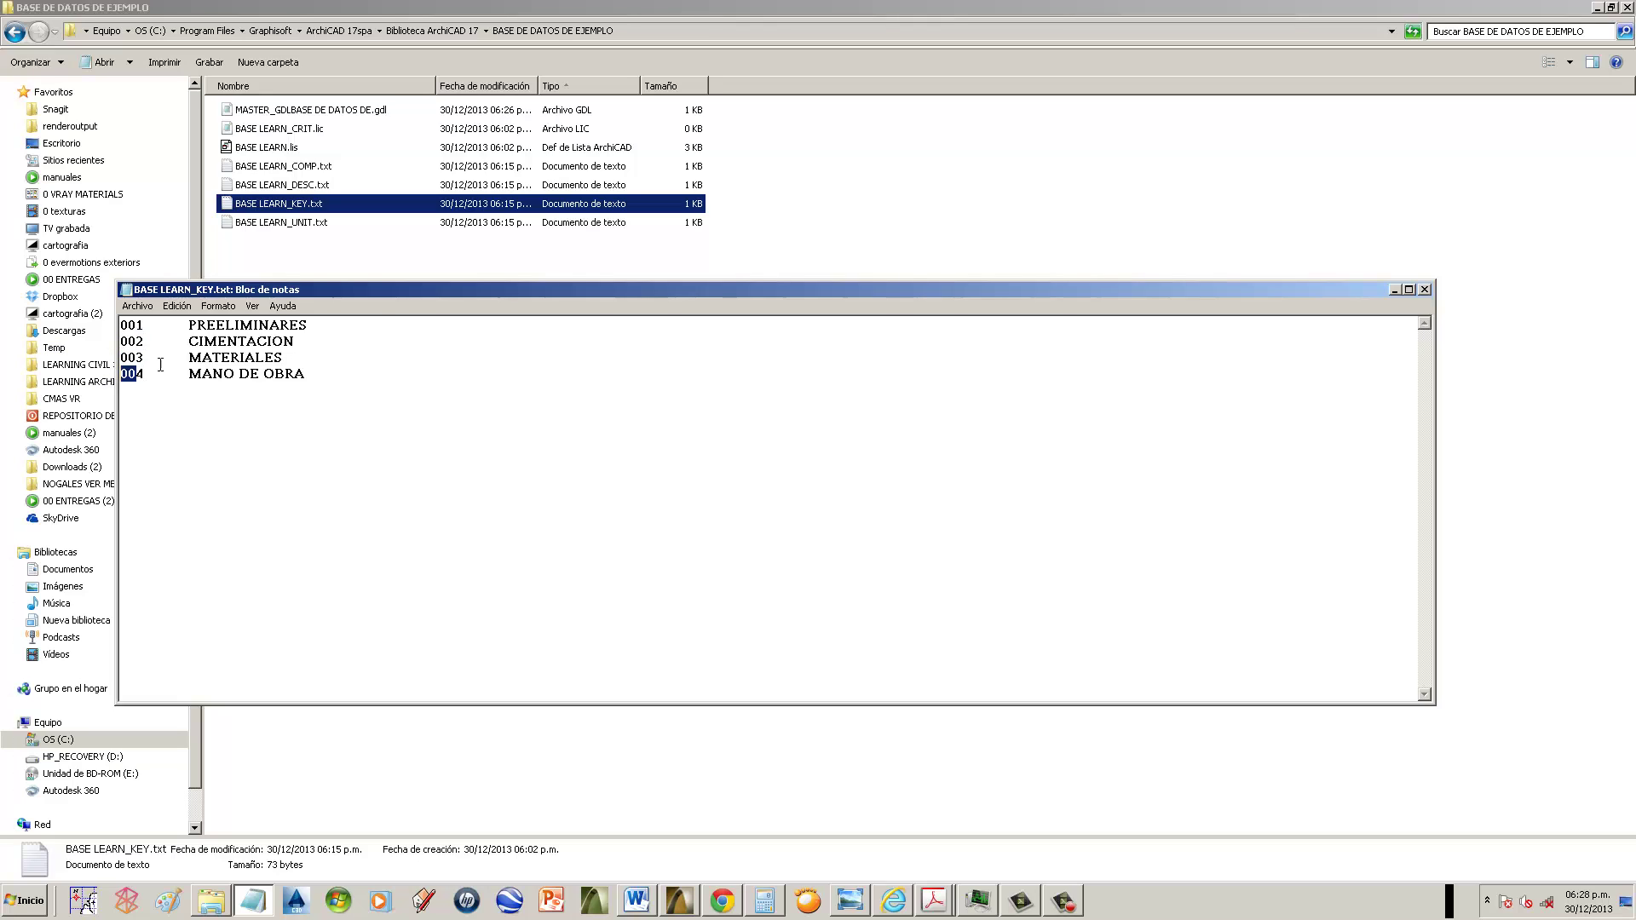
{"action": "left_click", "coordinate": [145, 325]}
{"action": "left_click_drag", "start_coordinate": [307, 376], "coordinate": [124, 325]}
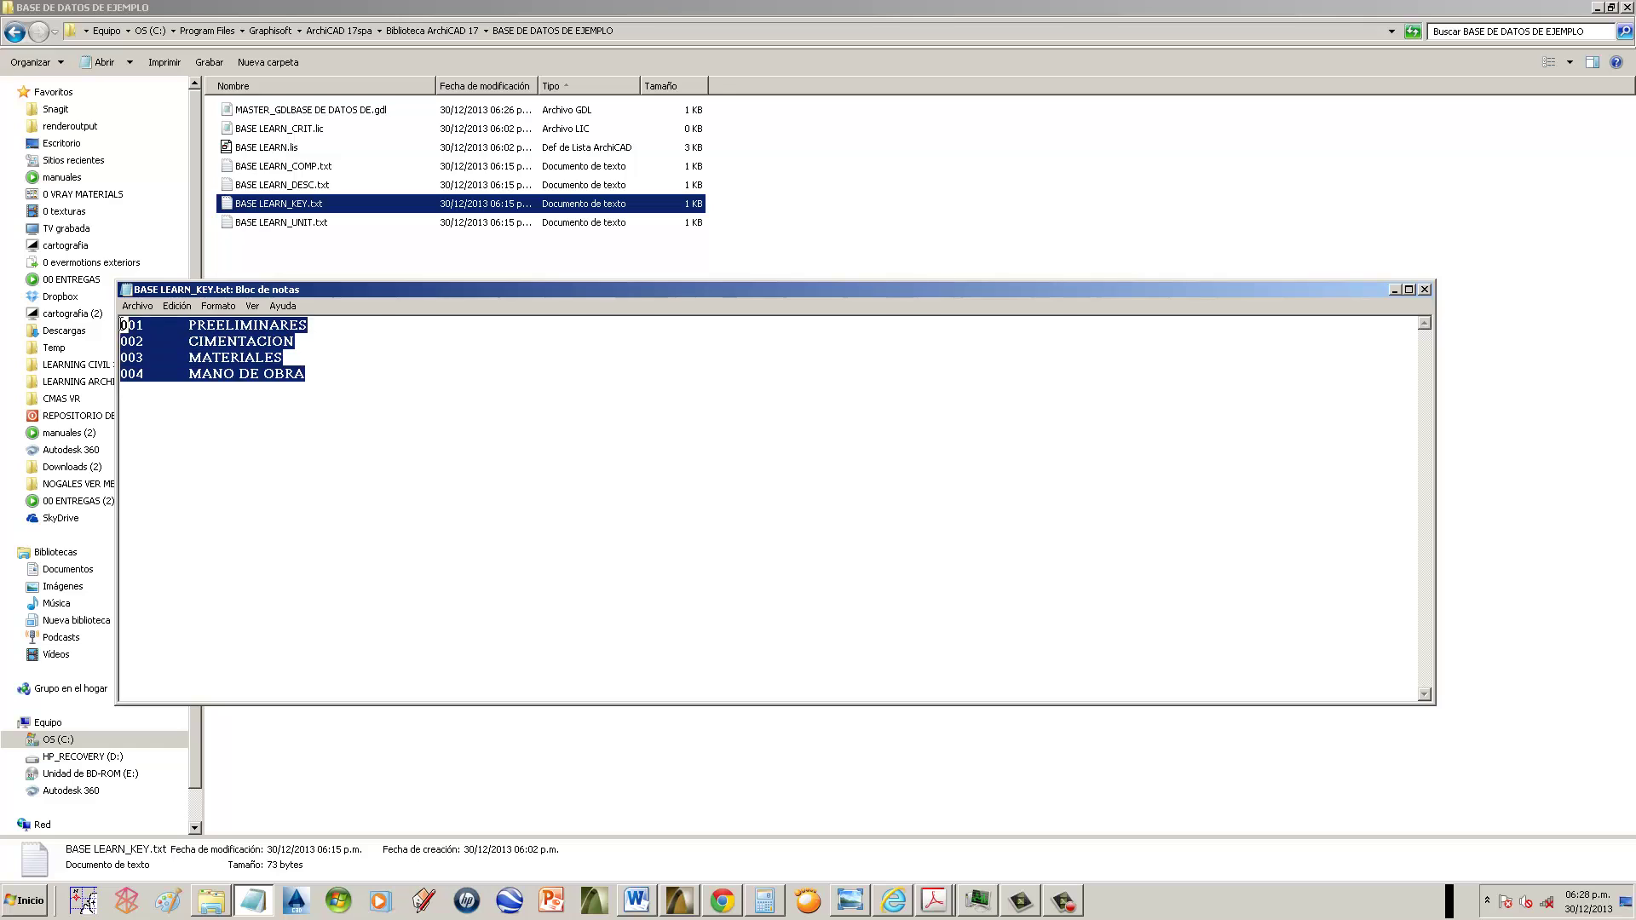
{"action": "left_click", "coordinate": [398, 403]}
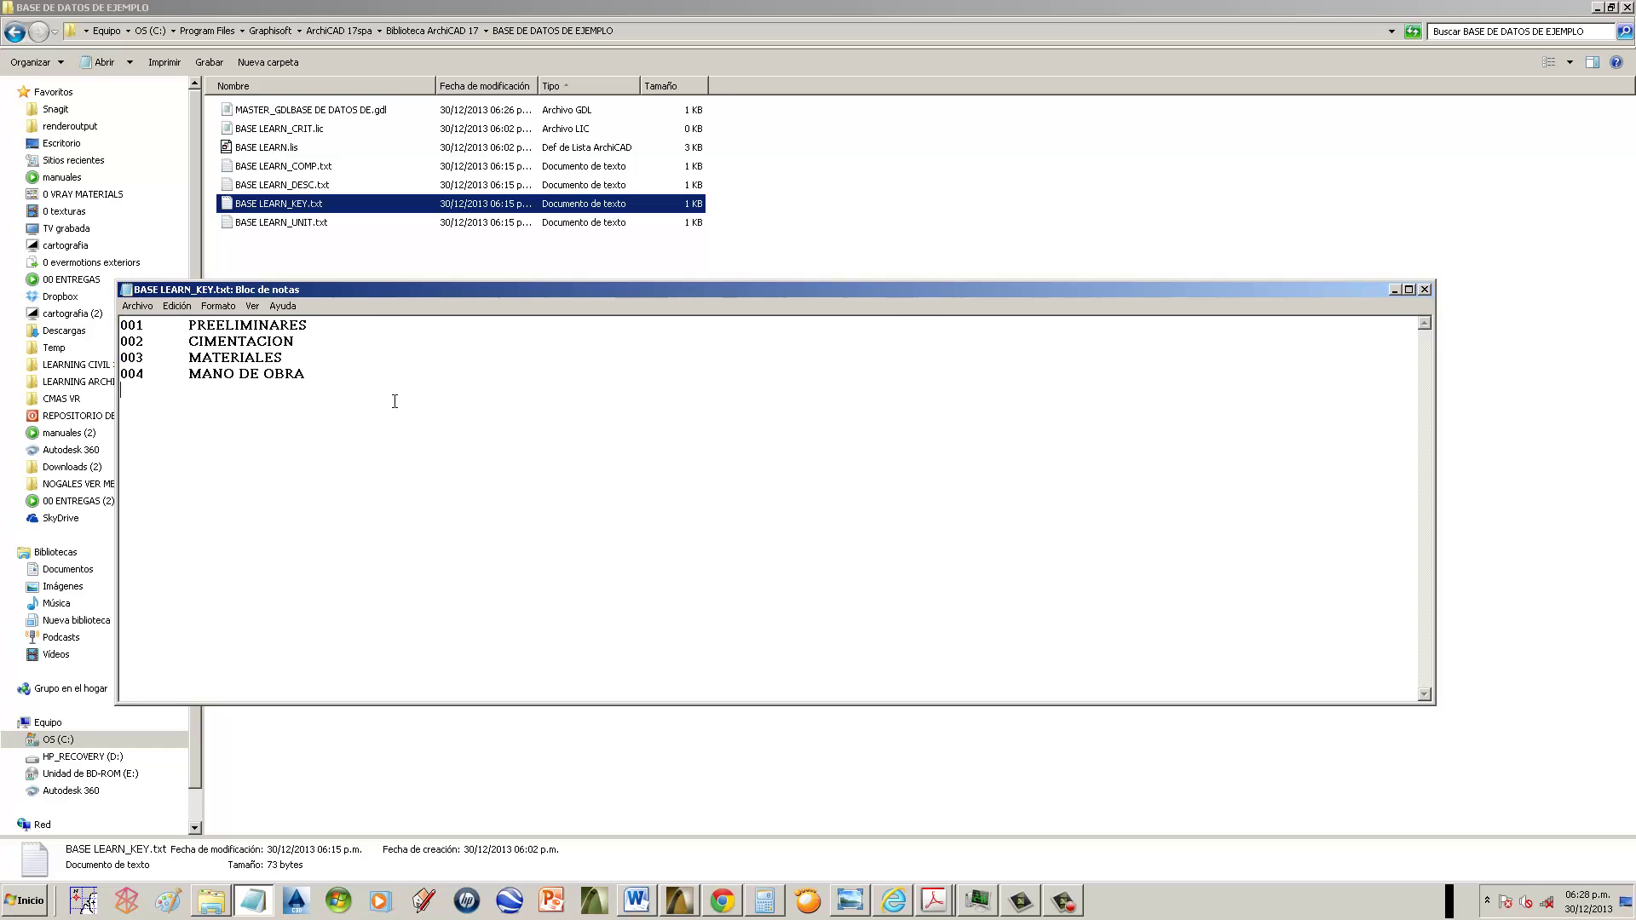
- Start Microsoft Excel and bring the captura catalogo espacios educativos cmic.xlsx workbook in front of the key file
{"action": "left_click", "coordinate": [36, 906]}
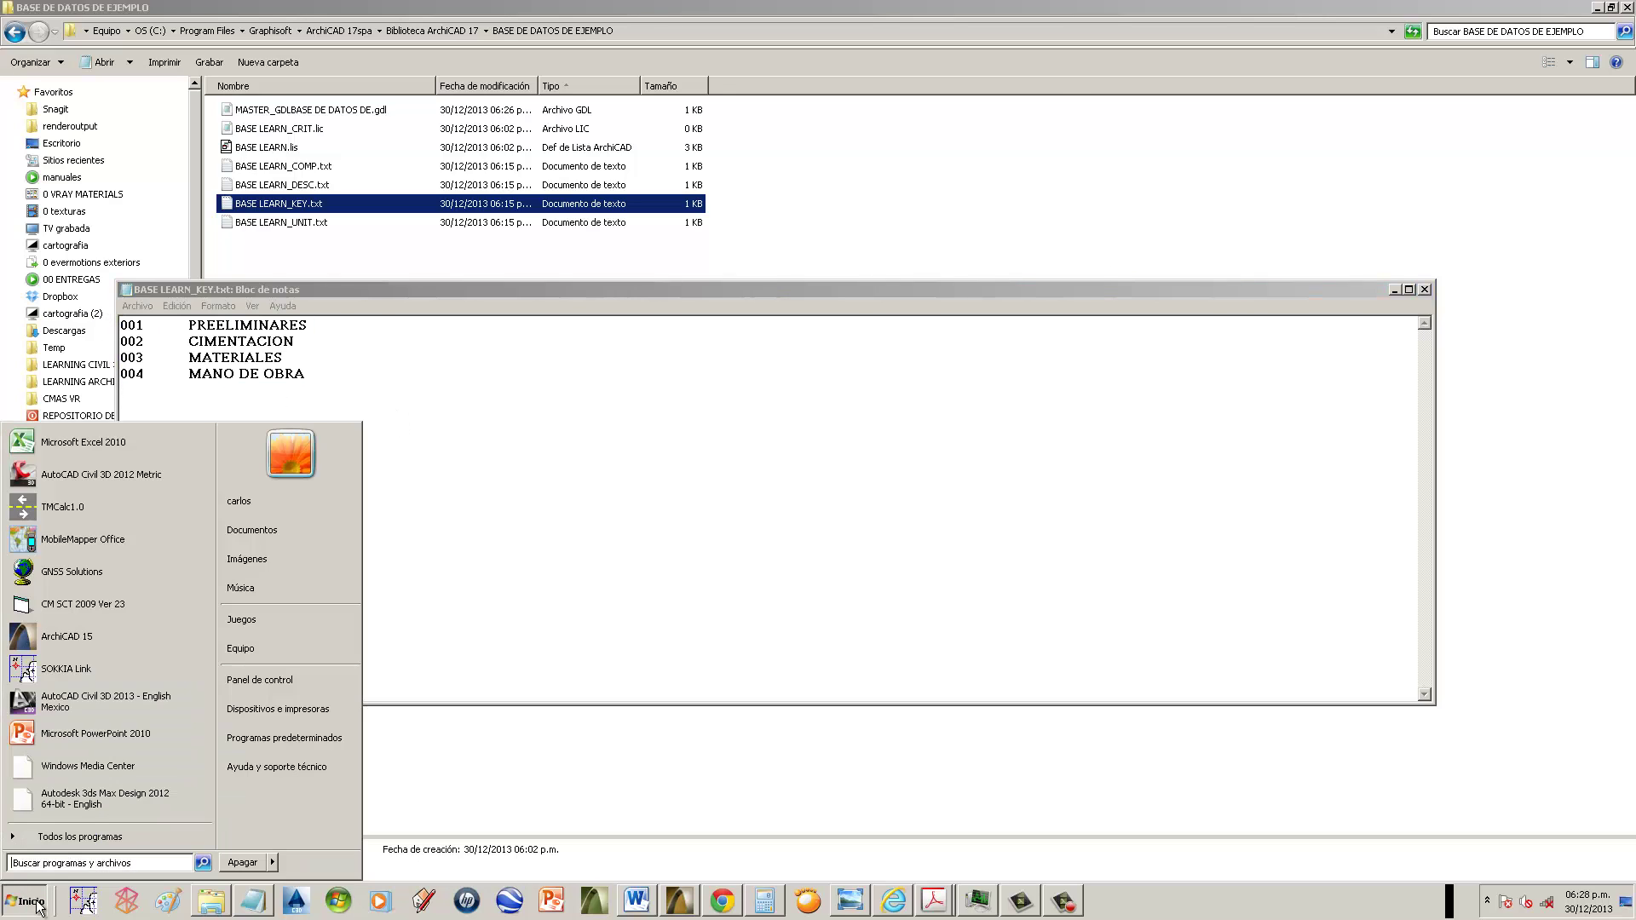
{"action": "left_click", "coordinate": [138, 453]}
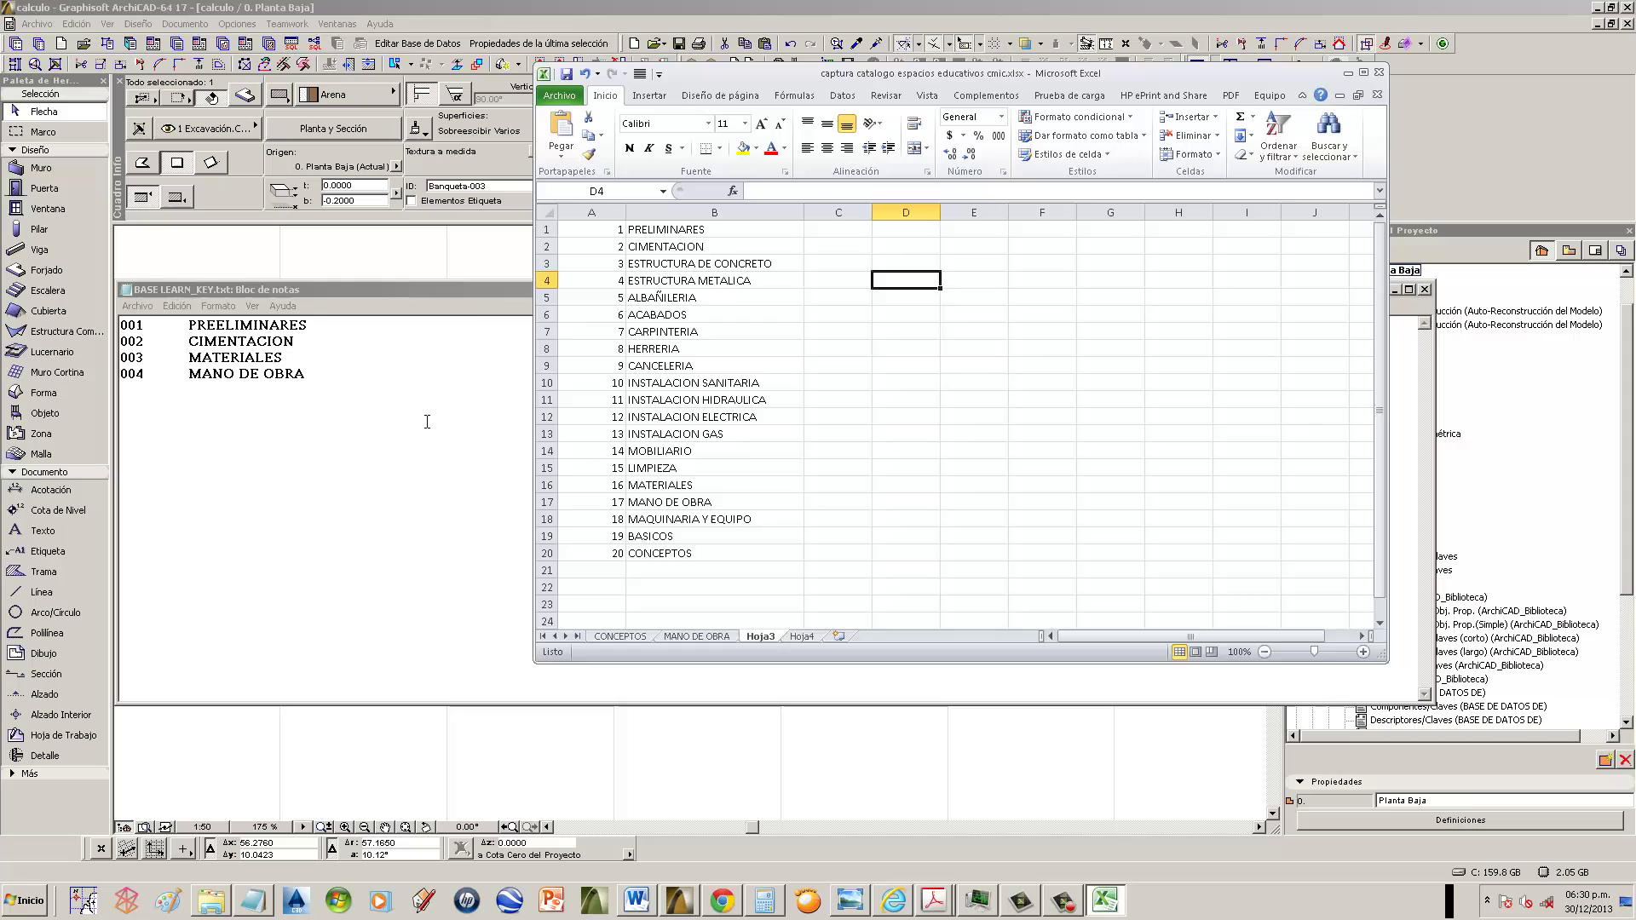
{"action": "left_click", "coordinate": [427, 421]}
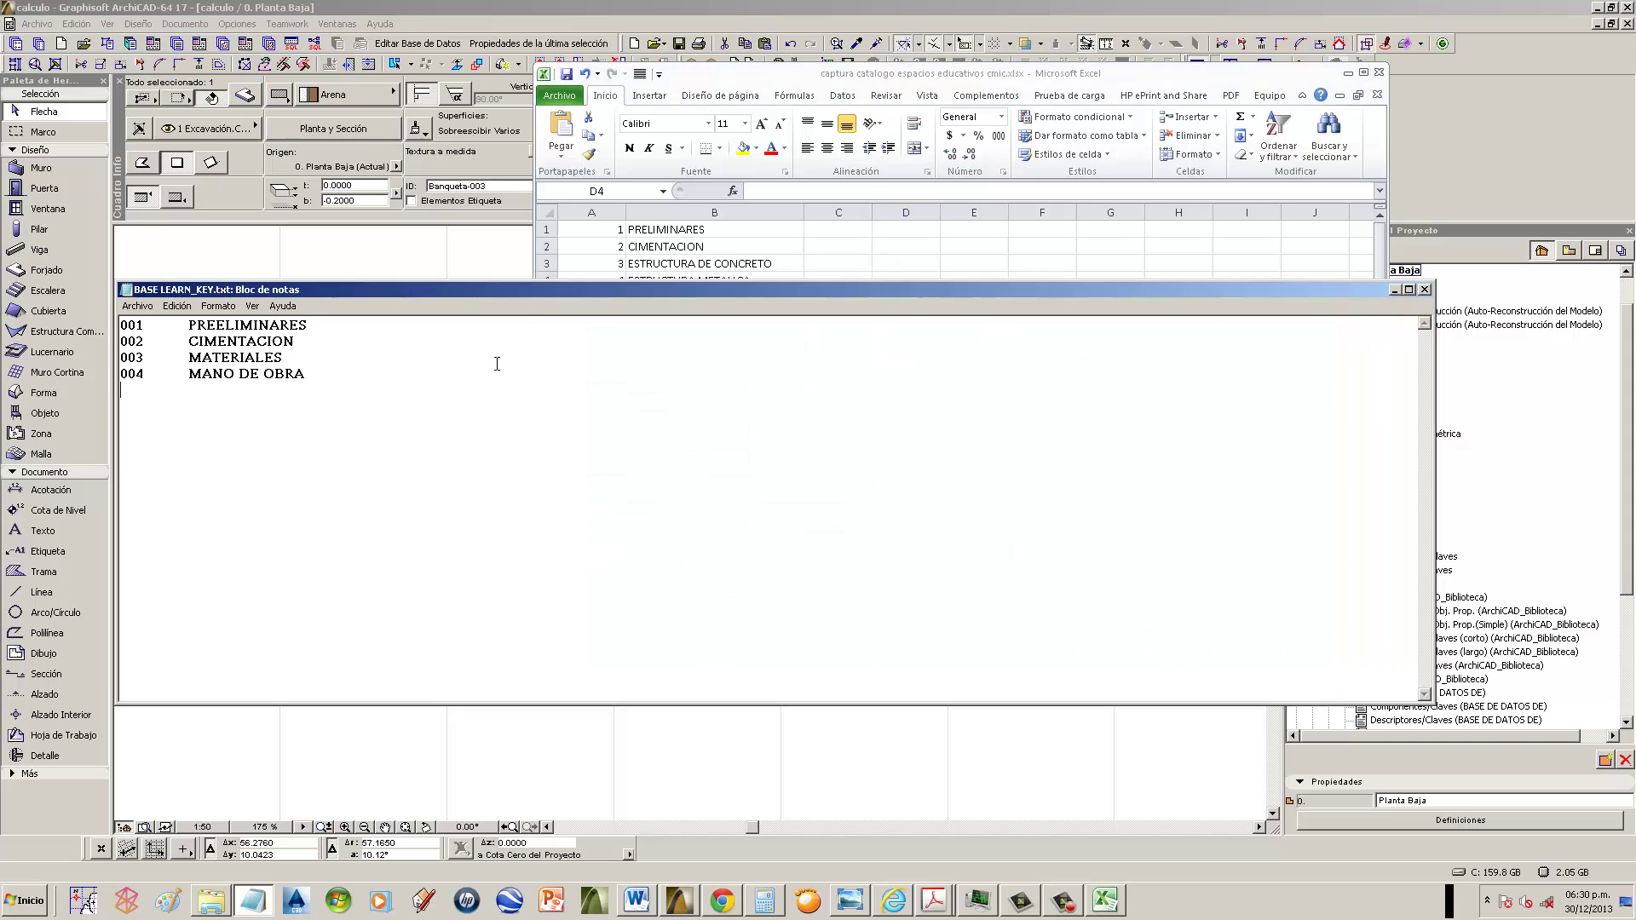
{"action": "key", "text": "alt+Tab"}
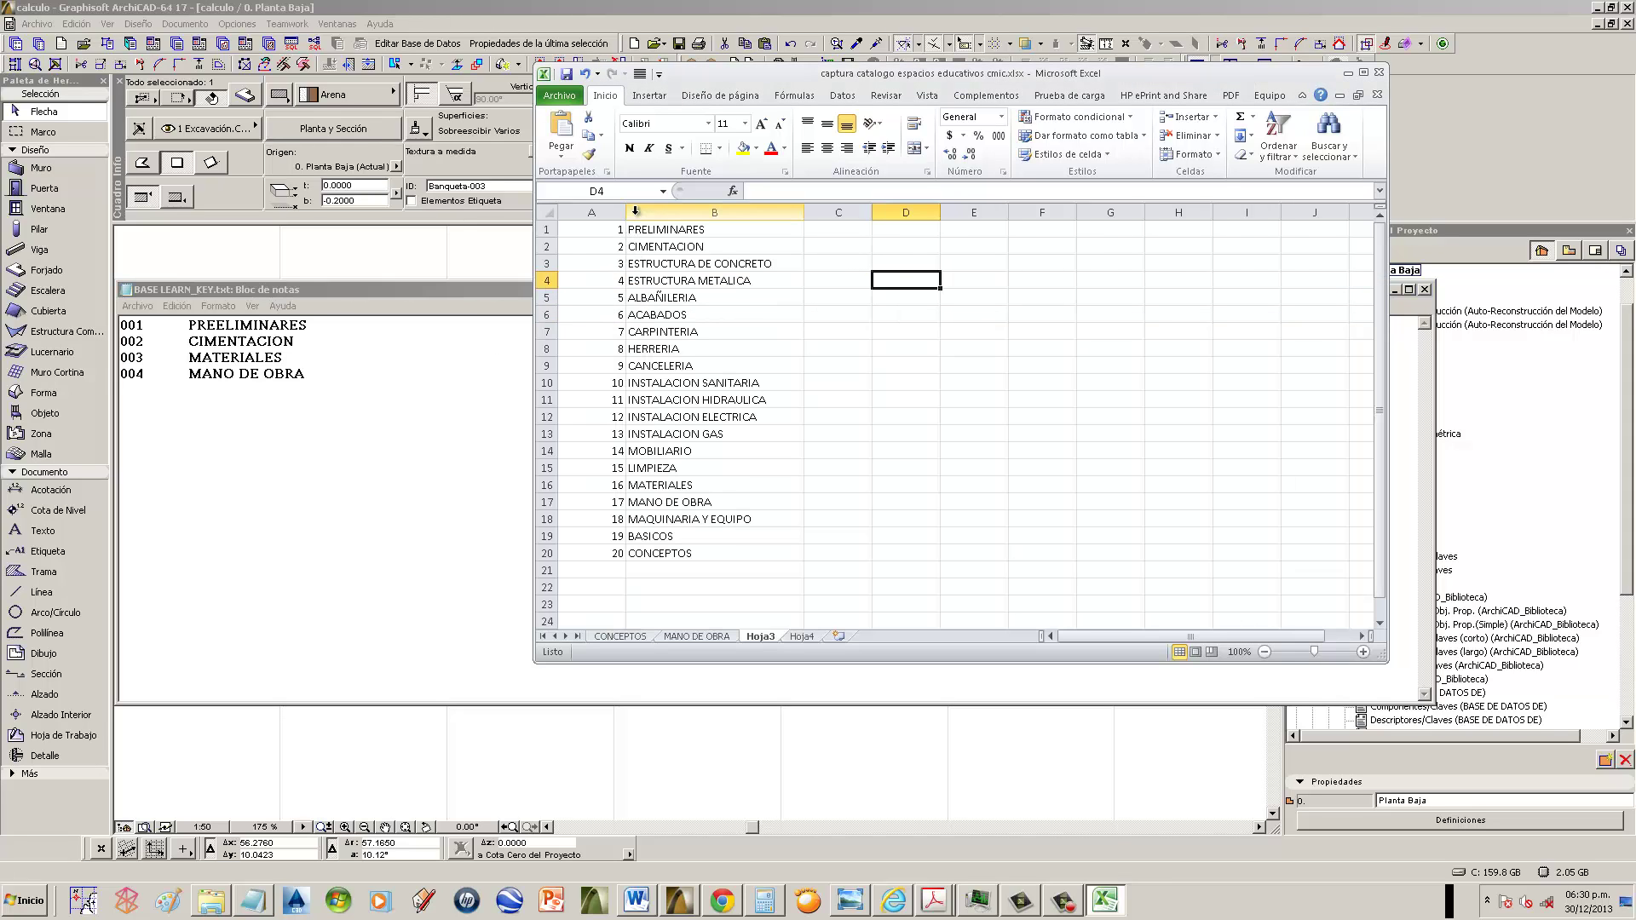
- Rename the worksheet Hoja3, which holds the numbered category list, to PARTIDAS
{"action": "double_click", "coordinate": [767, 637]}
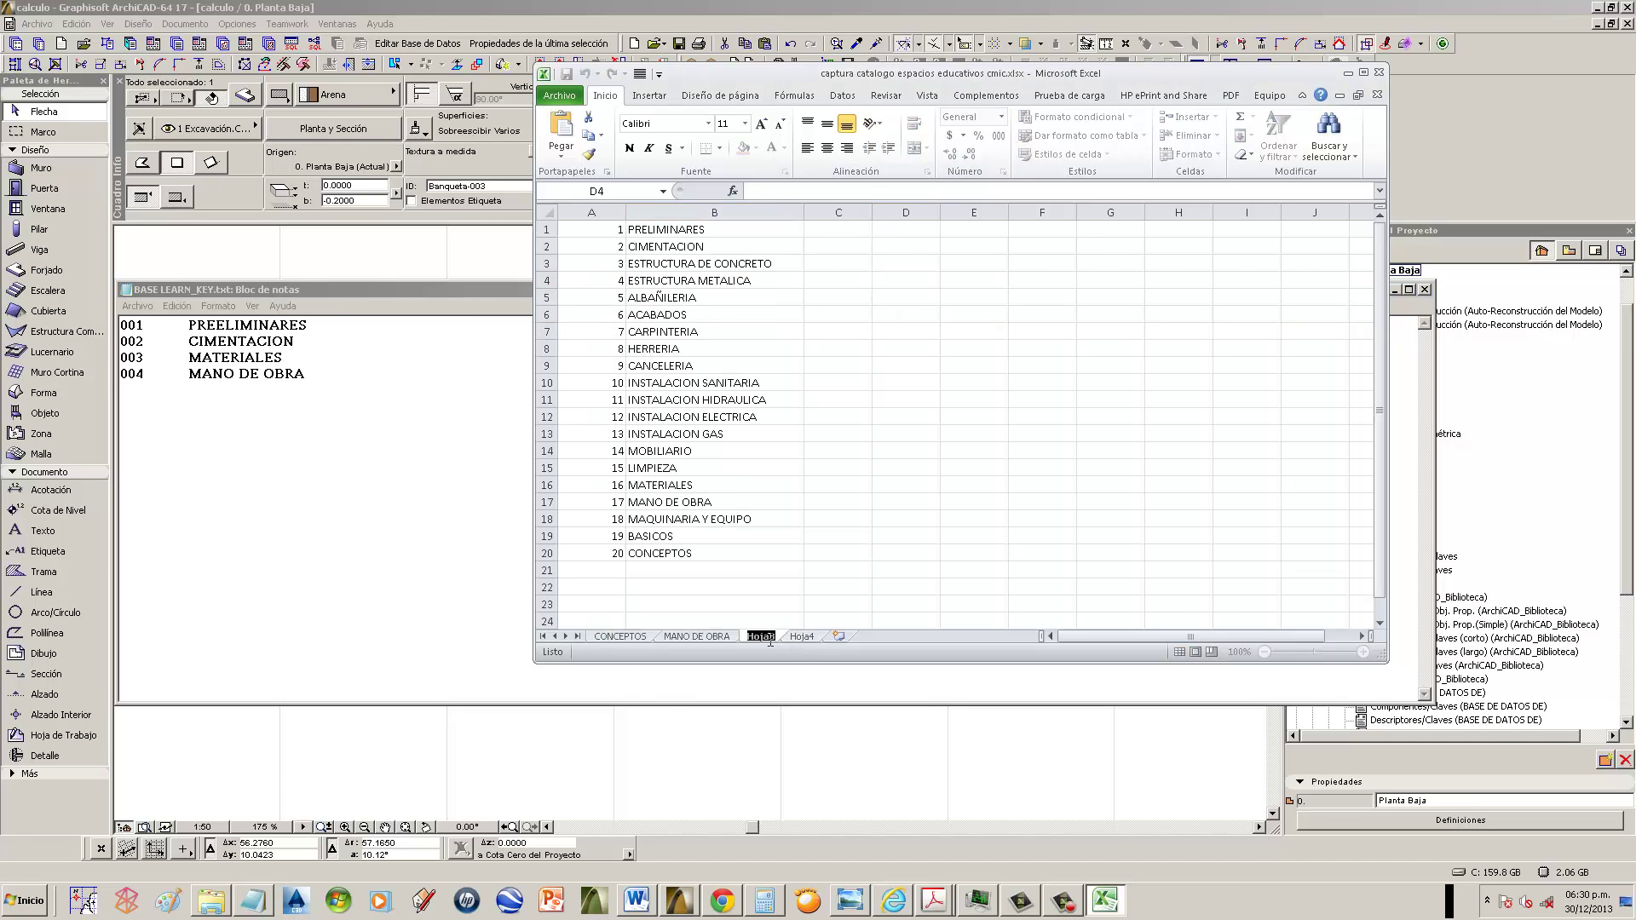
{"action": "type", "text": "PARTIDAS"}
{"action": "left_click", "coordinate": [725, 435]}
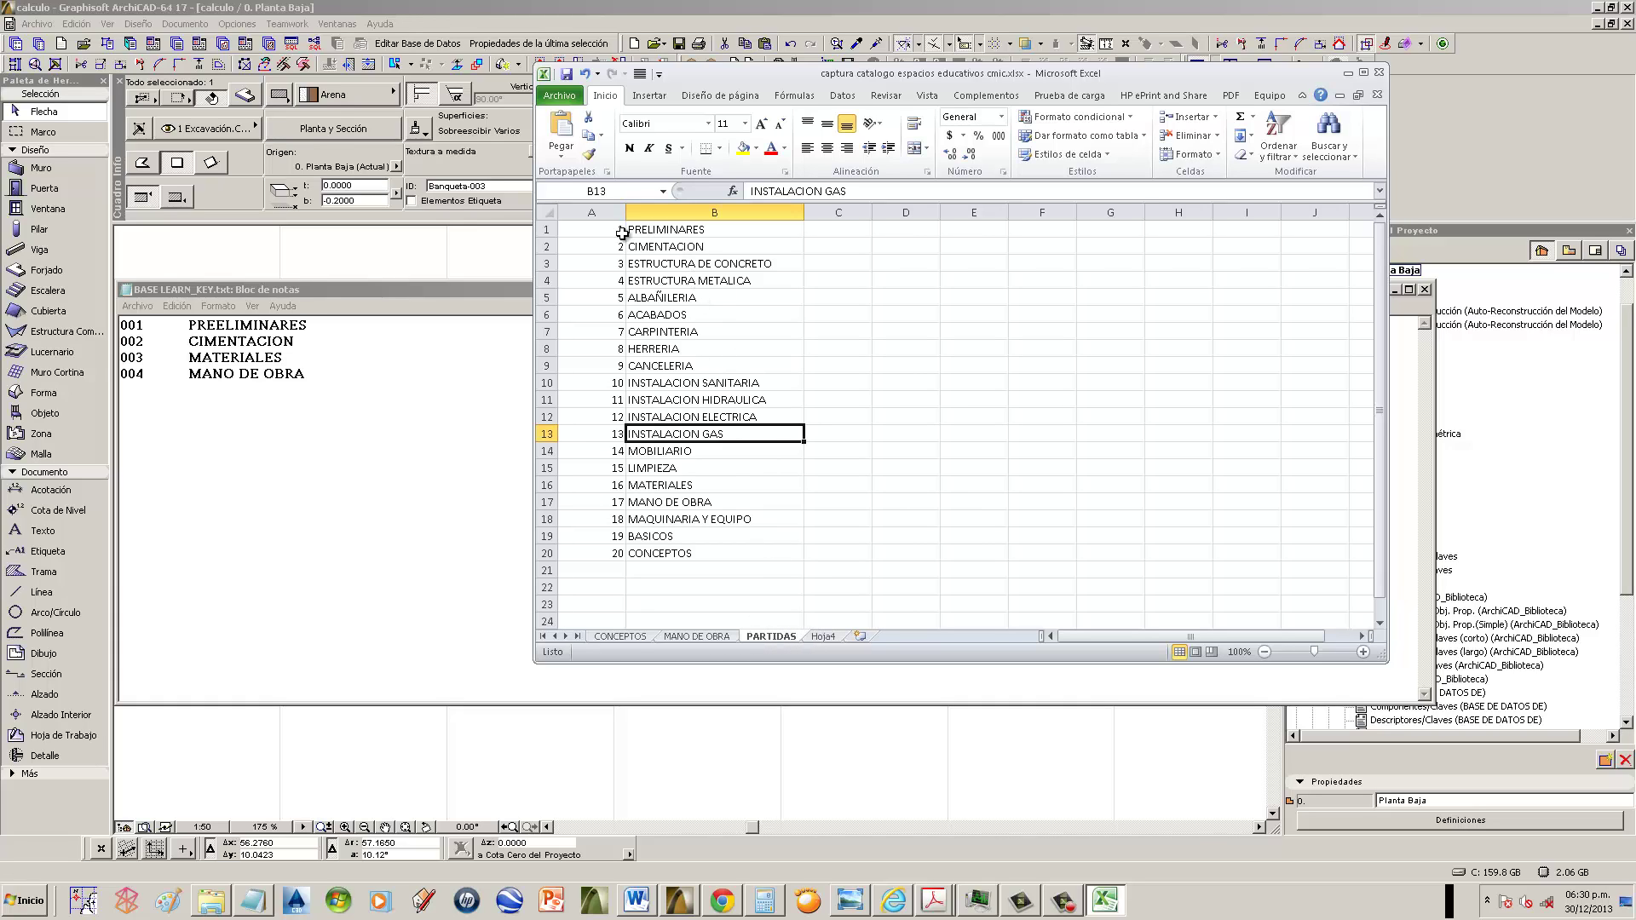
- Examine the category names and their consecutive numbers in the PARTIDAS sheet
{"action": "left_click", "coordinate": [661, 230]}
{"action": "left_click", "coordinate": [668, 263]}
{"action": "left_click", "coordinate": [665, 298]}
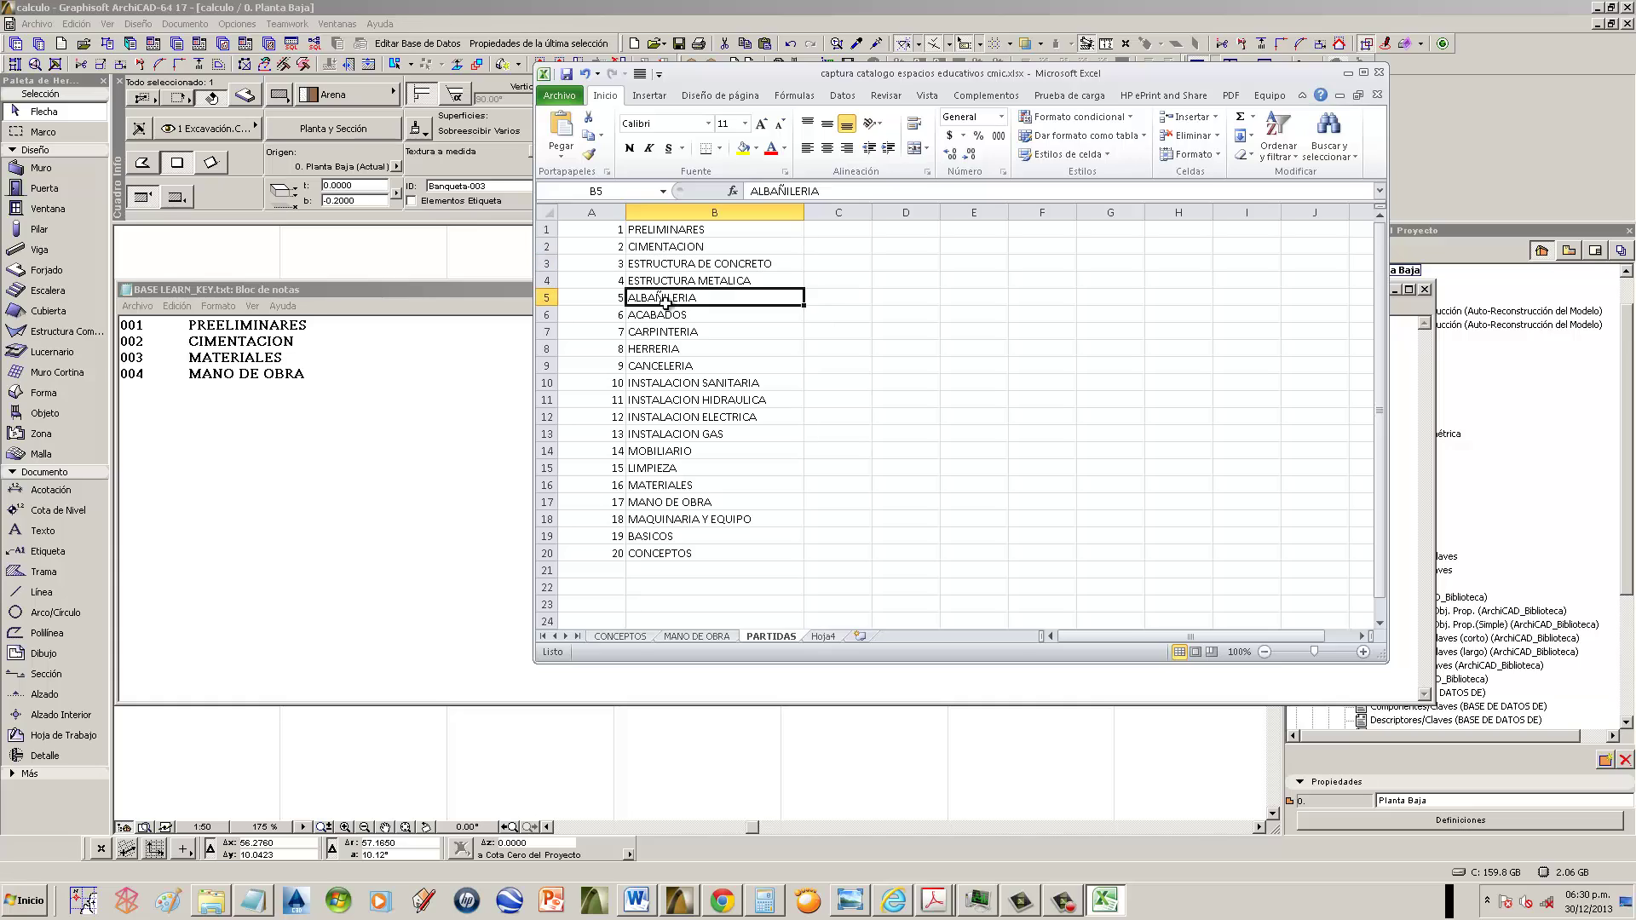
{"action": "left_click", "coordinate": [668, 333]}
{"action": "left_click", "coordinate": [610, 232]}
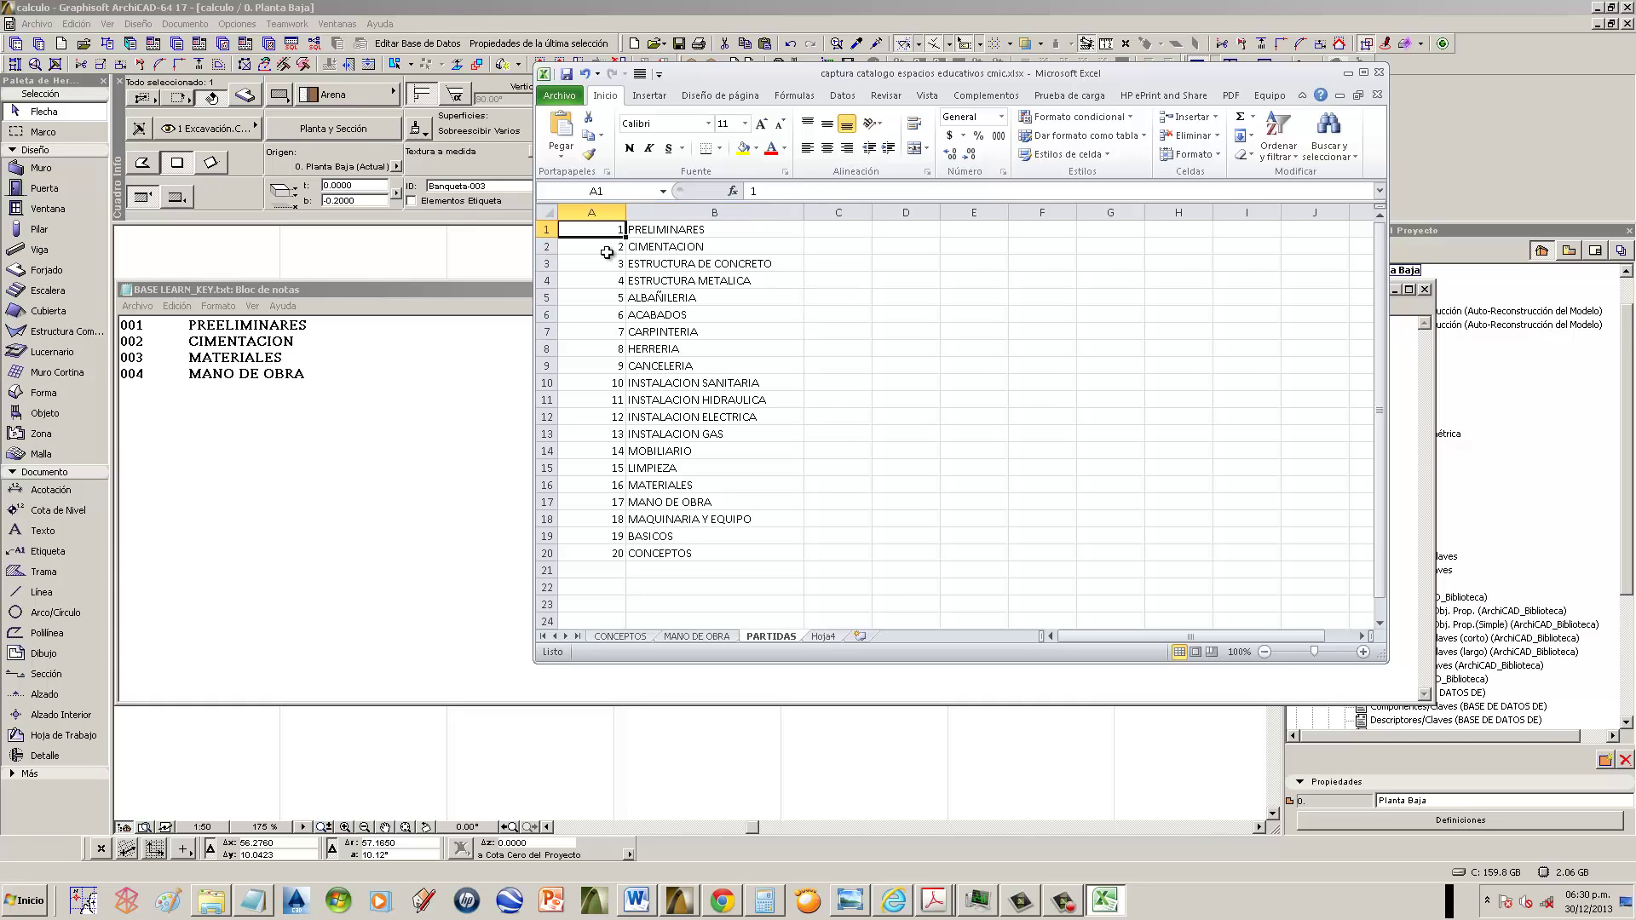
{"action": "left_click", "coordinate": [607, 249]}
{"action": "left_click", "coordinate": [602, 282]}
{"action": "left_click", "coordinate": [603, 315]}
{"action": "left_click", "coordinate": [601, 332]}
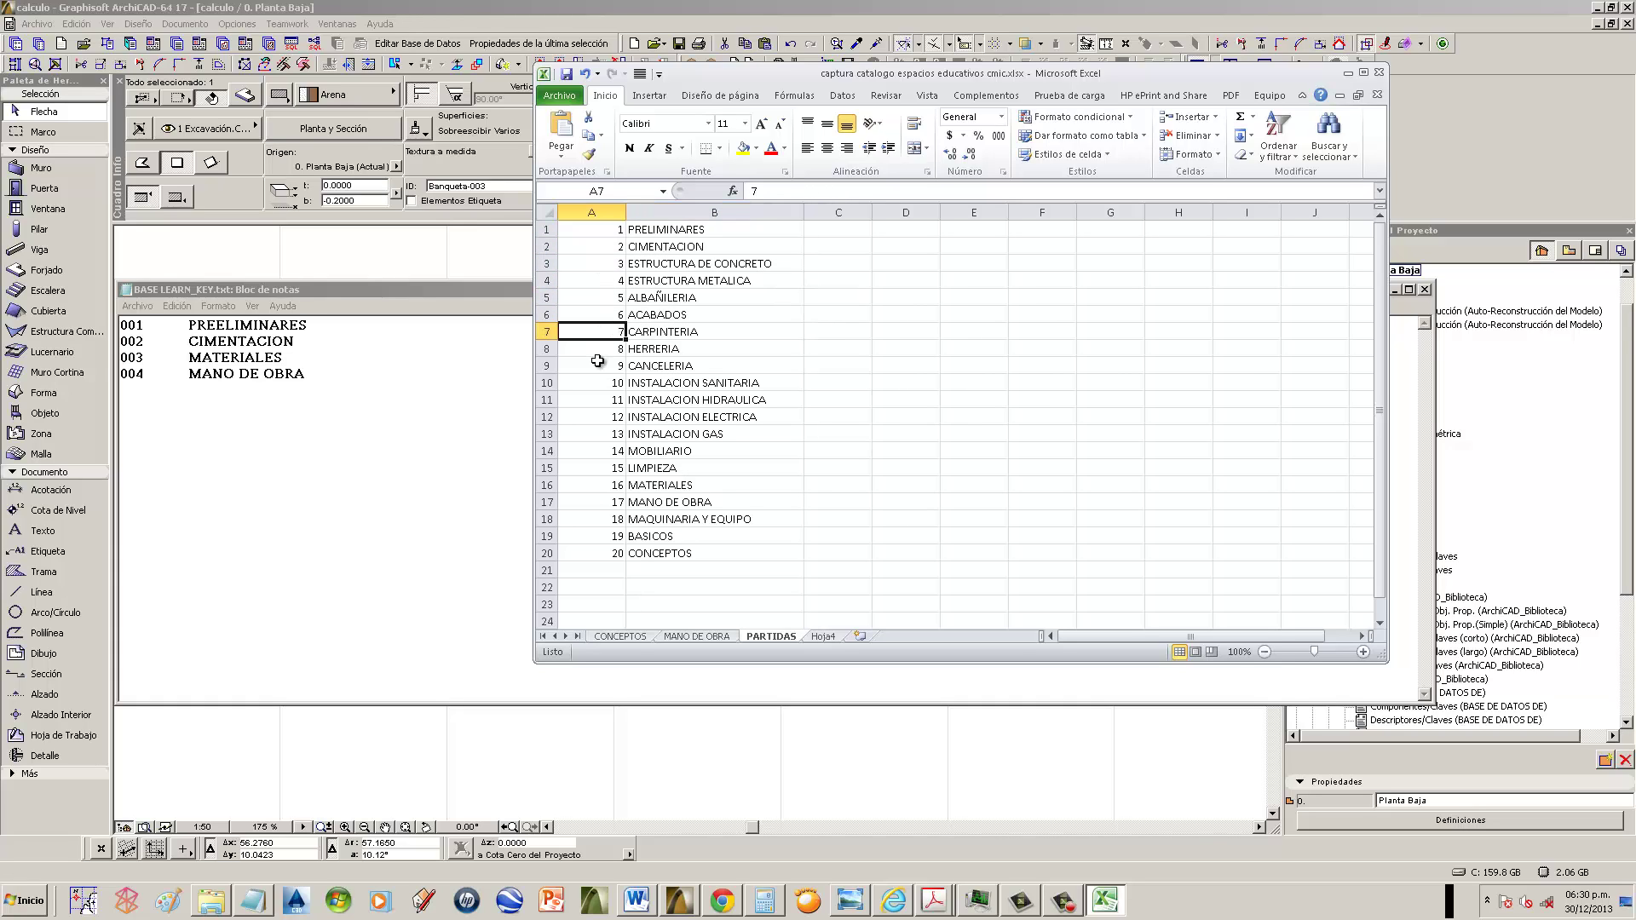
{"action": "left_click", "coordinate": [598, 365]}
{"action": "left_click", "coordinate": [596, 417]}
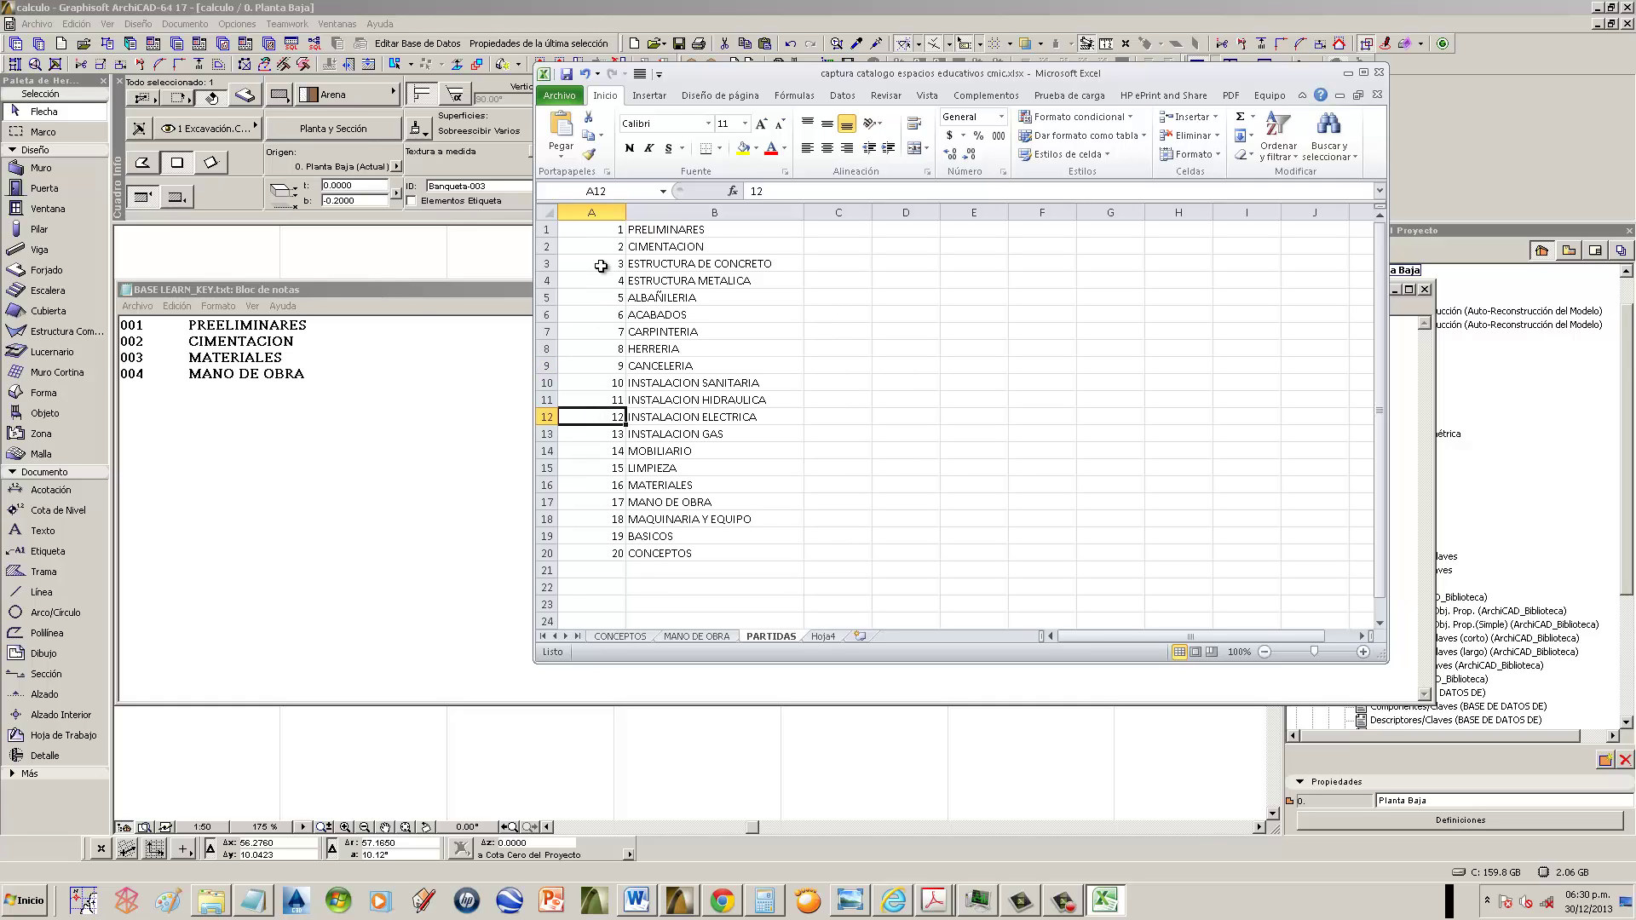
{"action": "left_click_drag", "start_coordinate": [601, 265], "coordinate": [592, 554]}
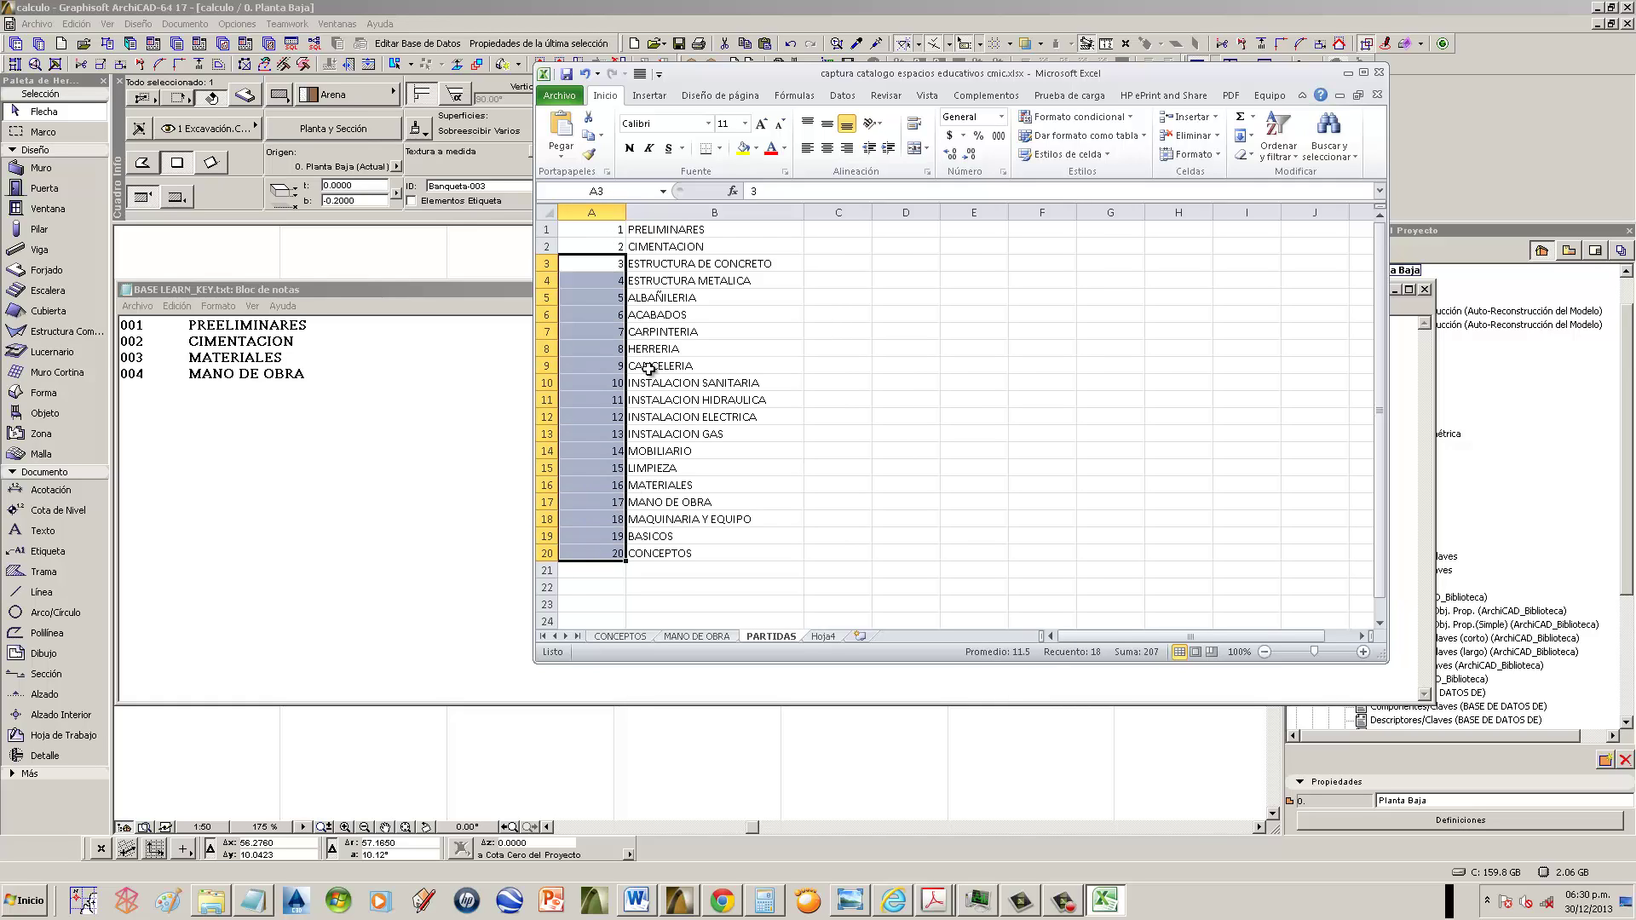
{"action": "left_click_drag", "start_coordinate": [616, 228], "coordinate": [618, 560]}
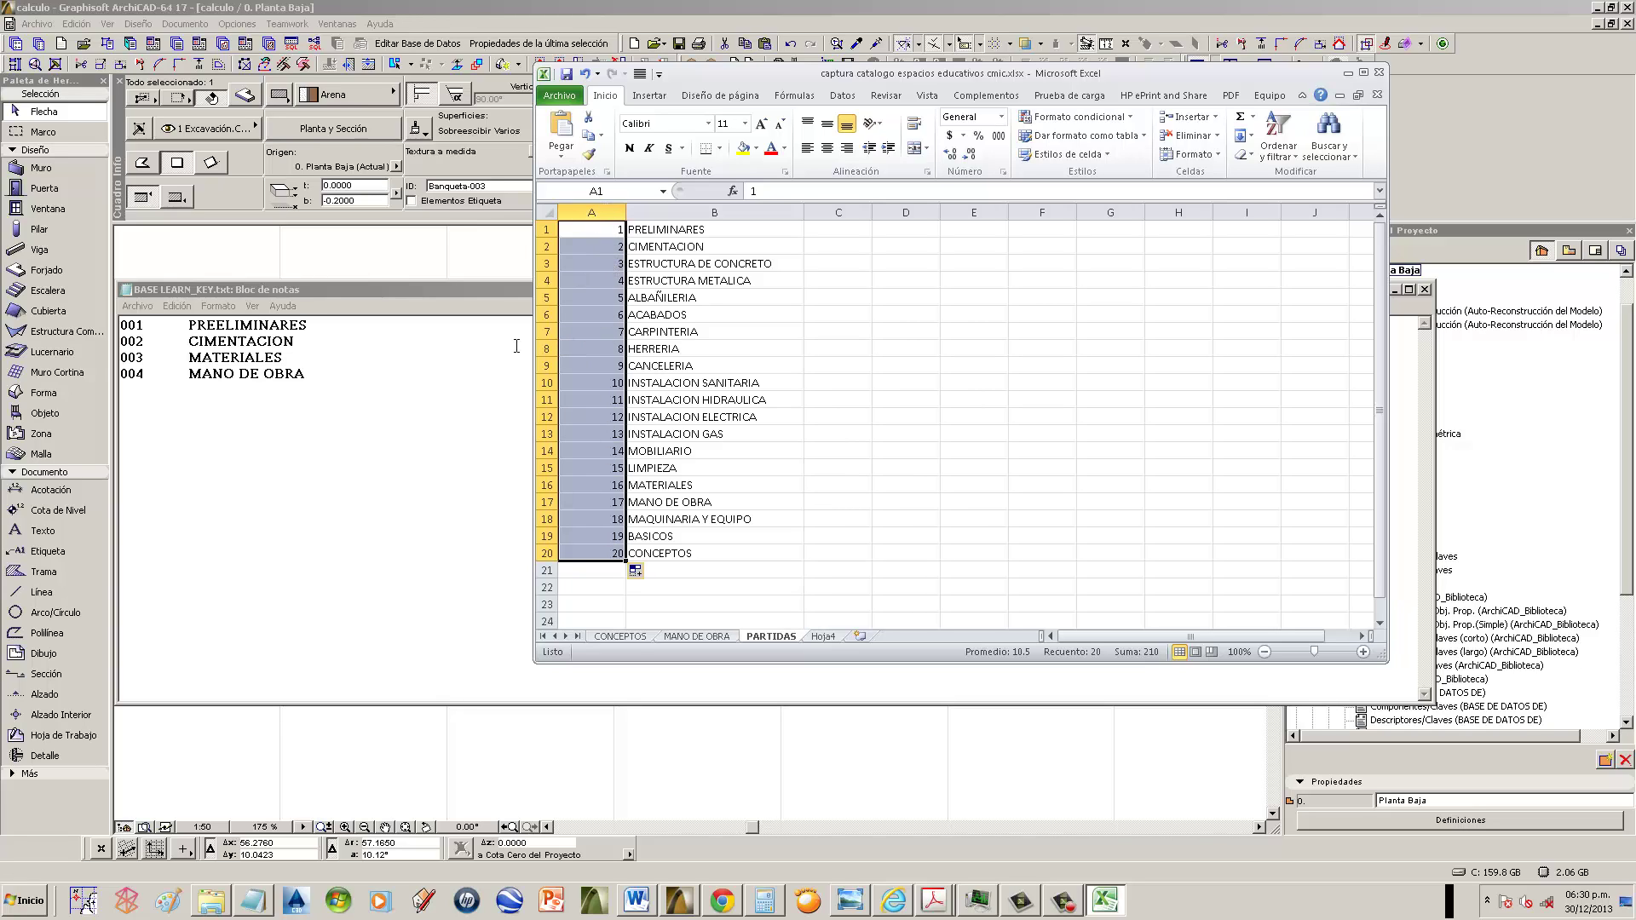
{"action": "right_click", "coordinate": [593, 227]}
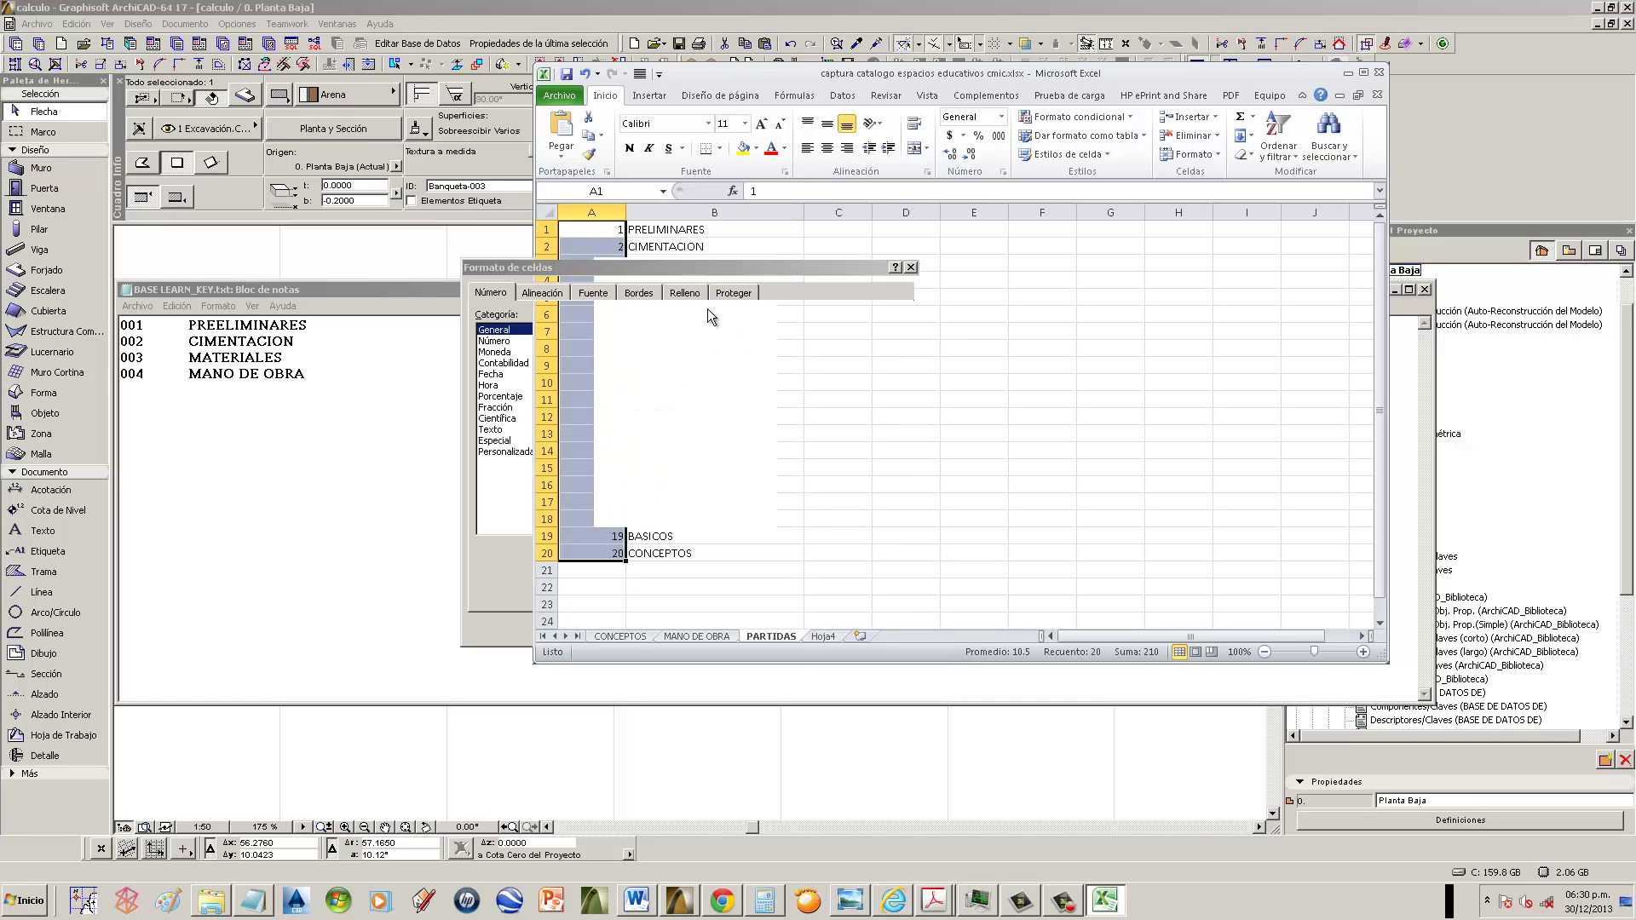
{"action": "left_click_drag", "start_coordinate": [759, 266], "coordinate": [852, 239]}
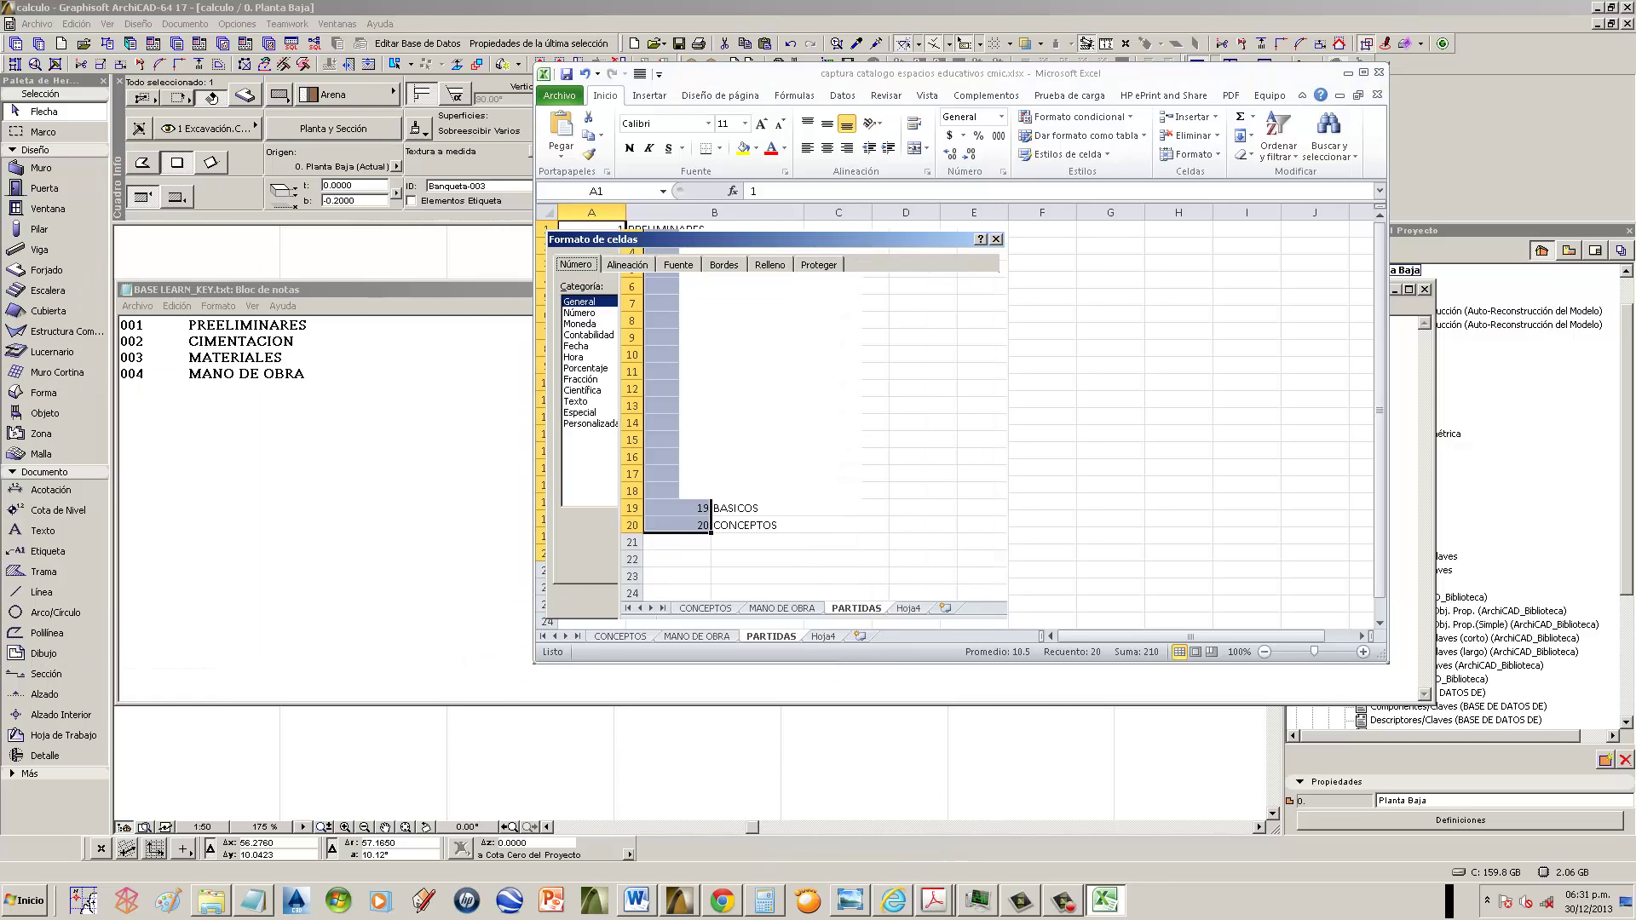
{"action": "left_click_drag", "start_coordinate": [2, 189], "coordinate": [949, 180]}
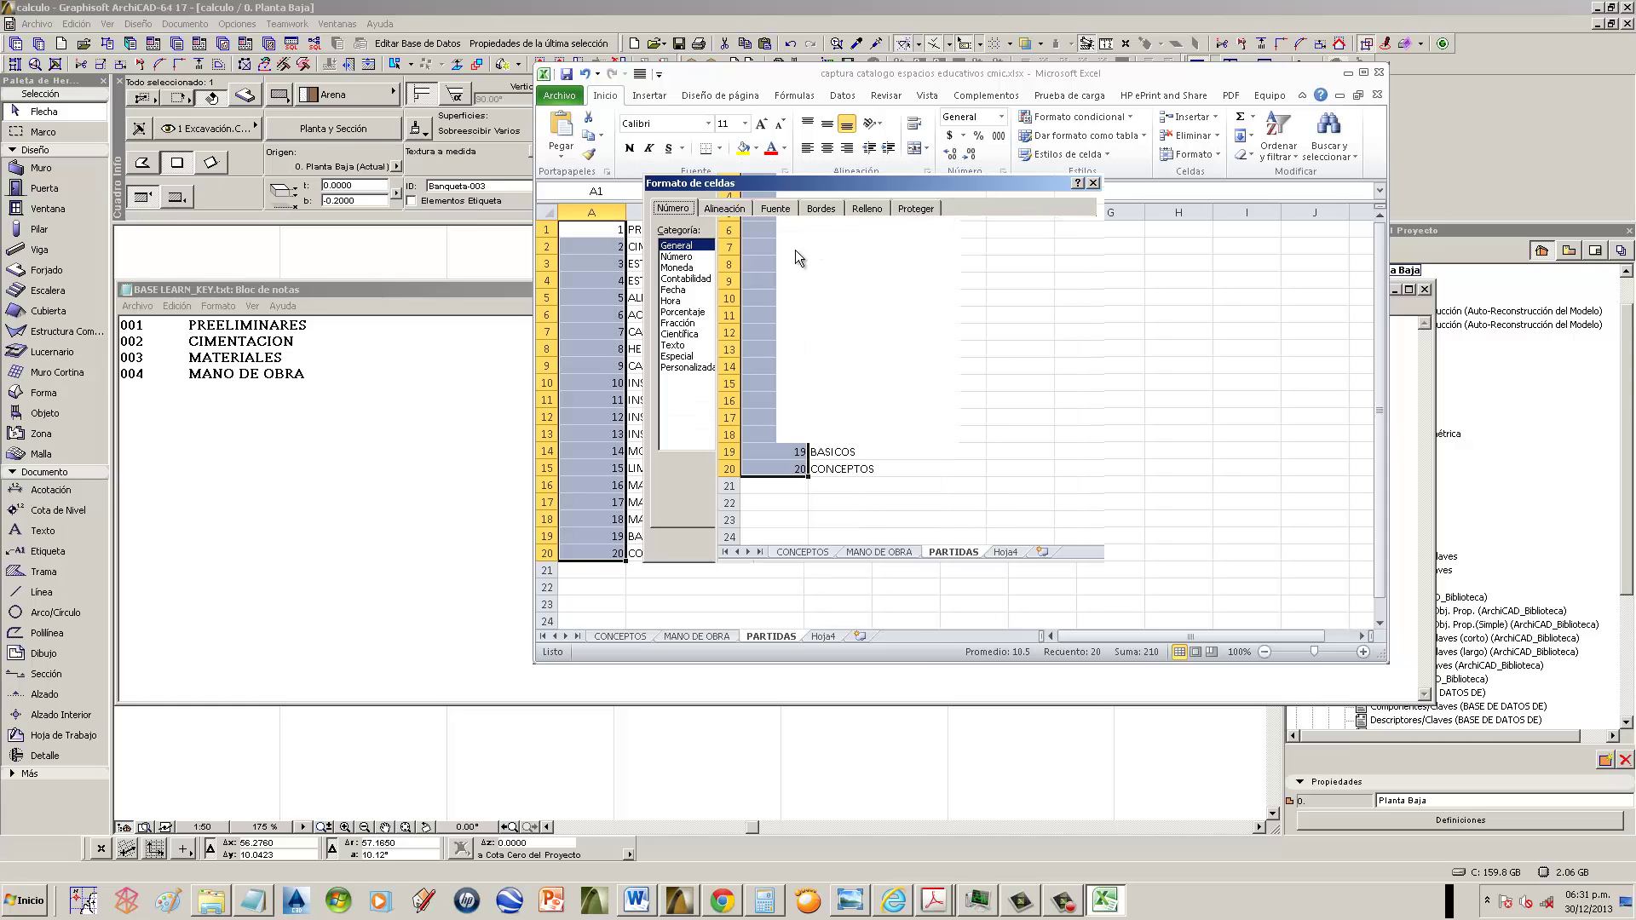
{"action": "left_click", "coordinate": [697, 279]}
{"action": "left_click", "coordinate": [690, 312]}
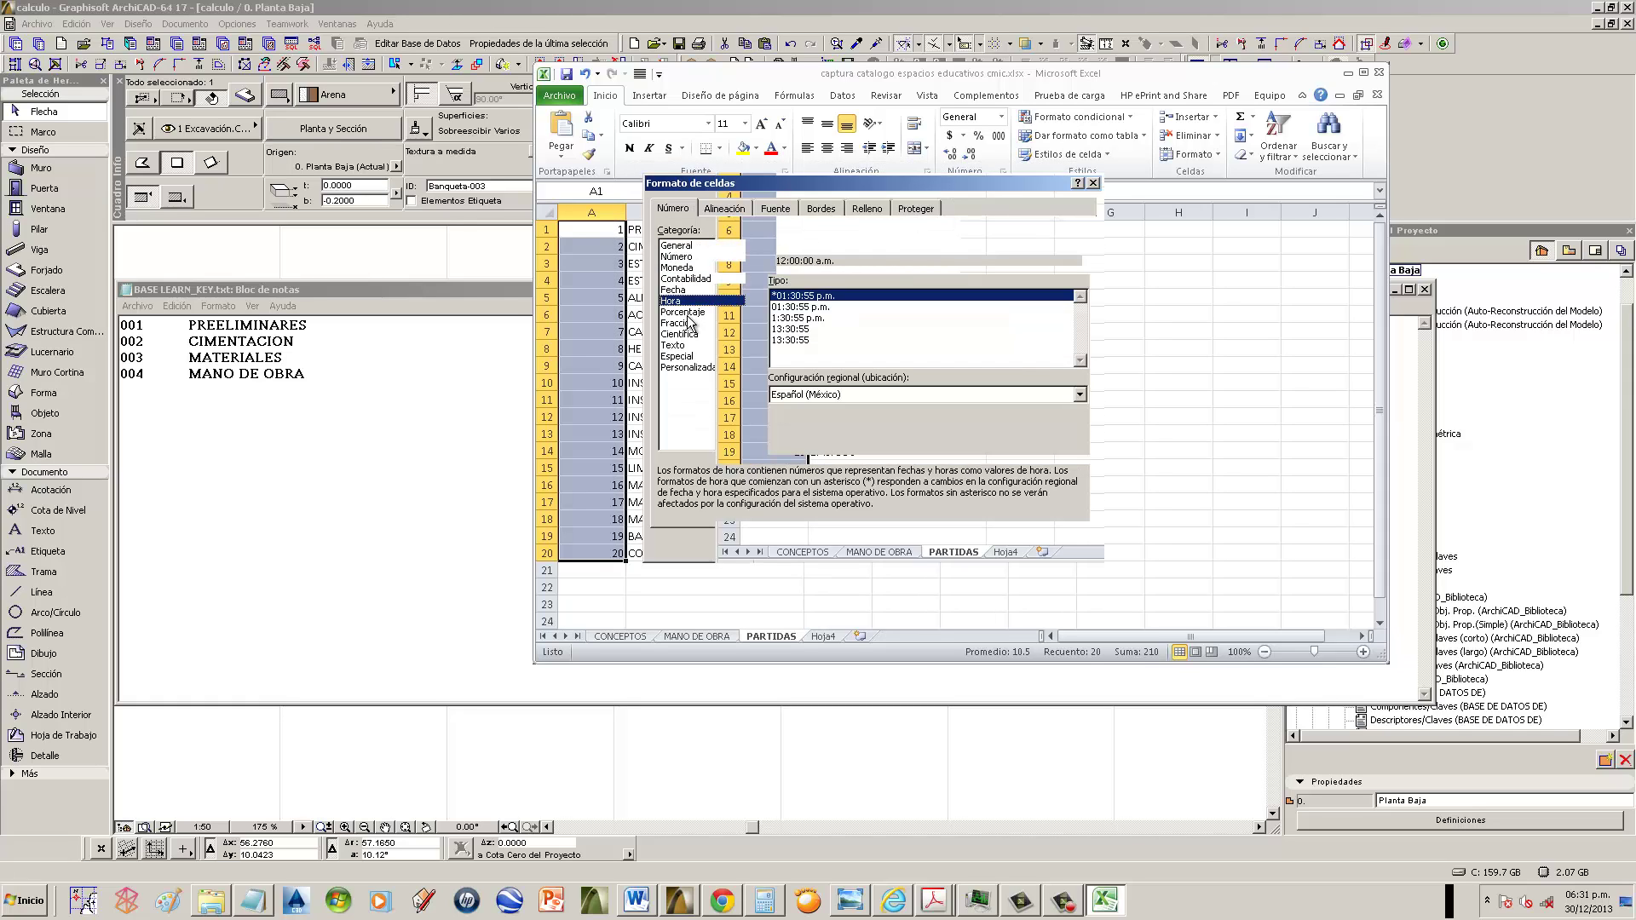
{"action": "left_click", "coordinate": [687, 258]}
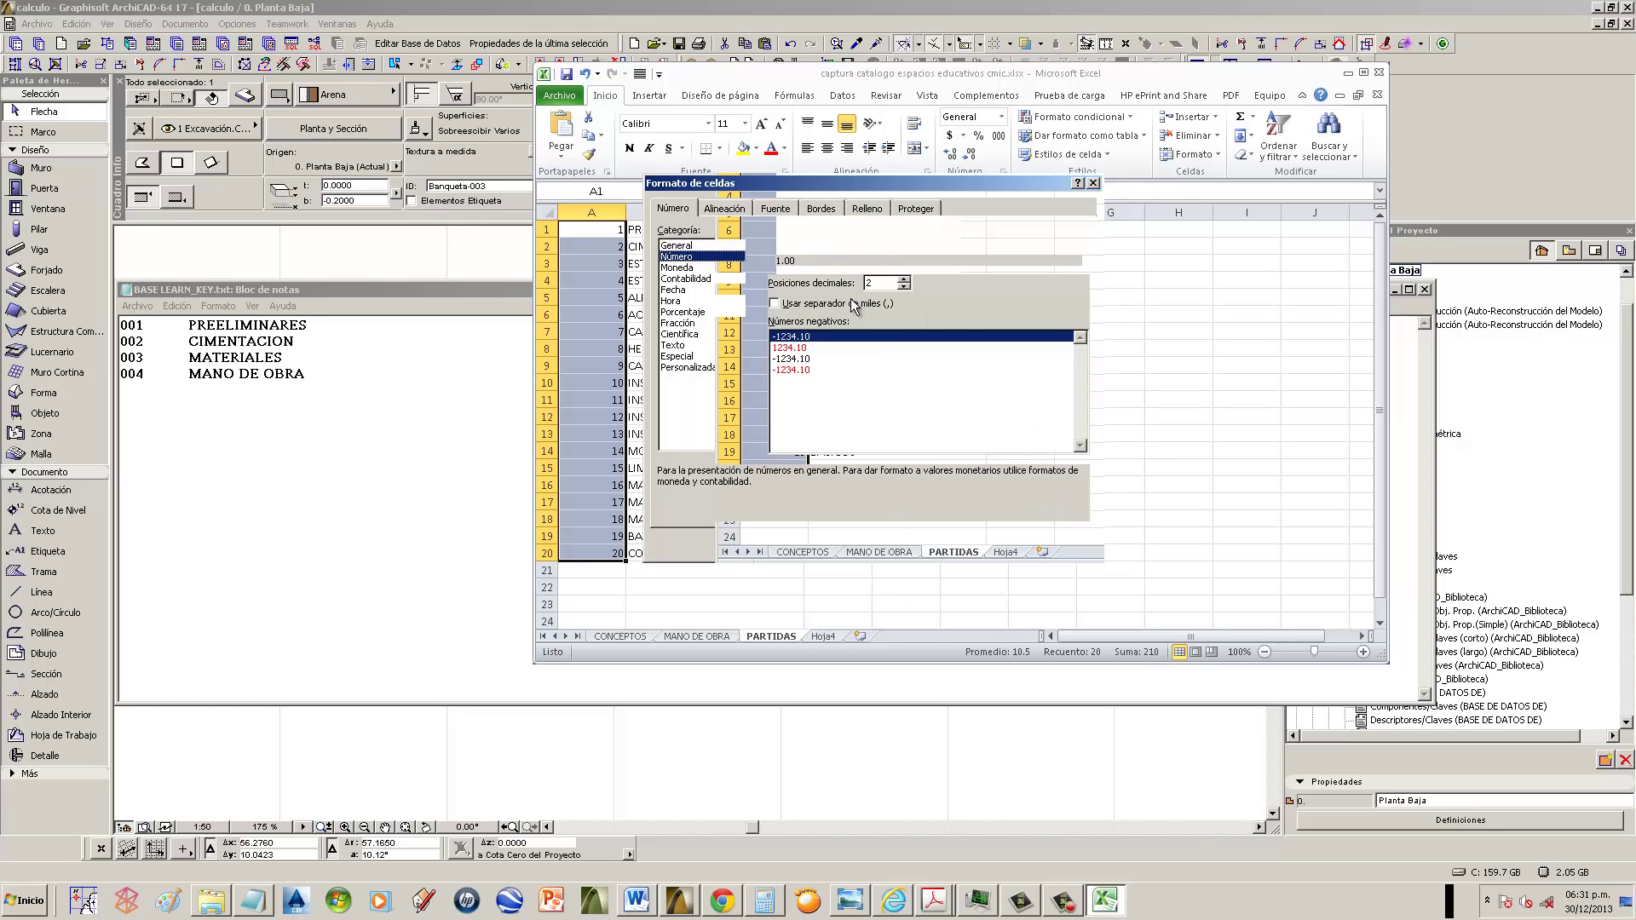
{"action": "left_click", "coordinate": [1094, 183]}
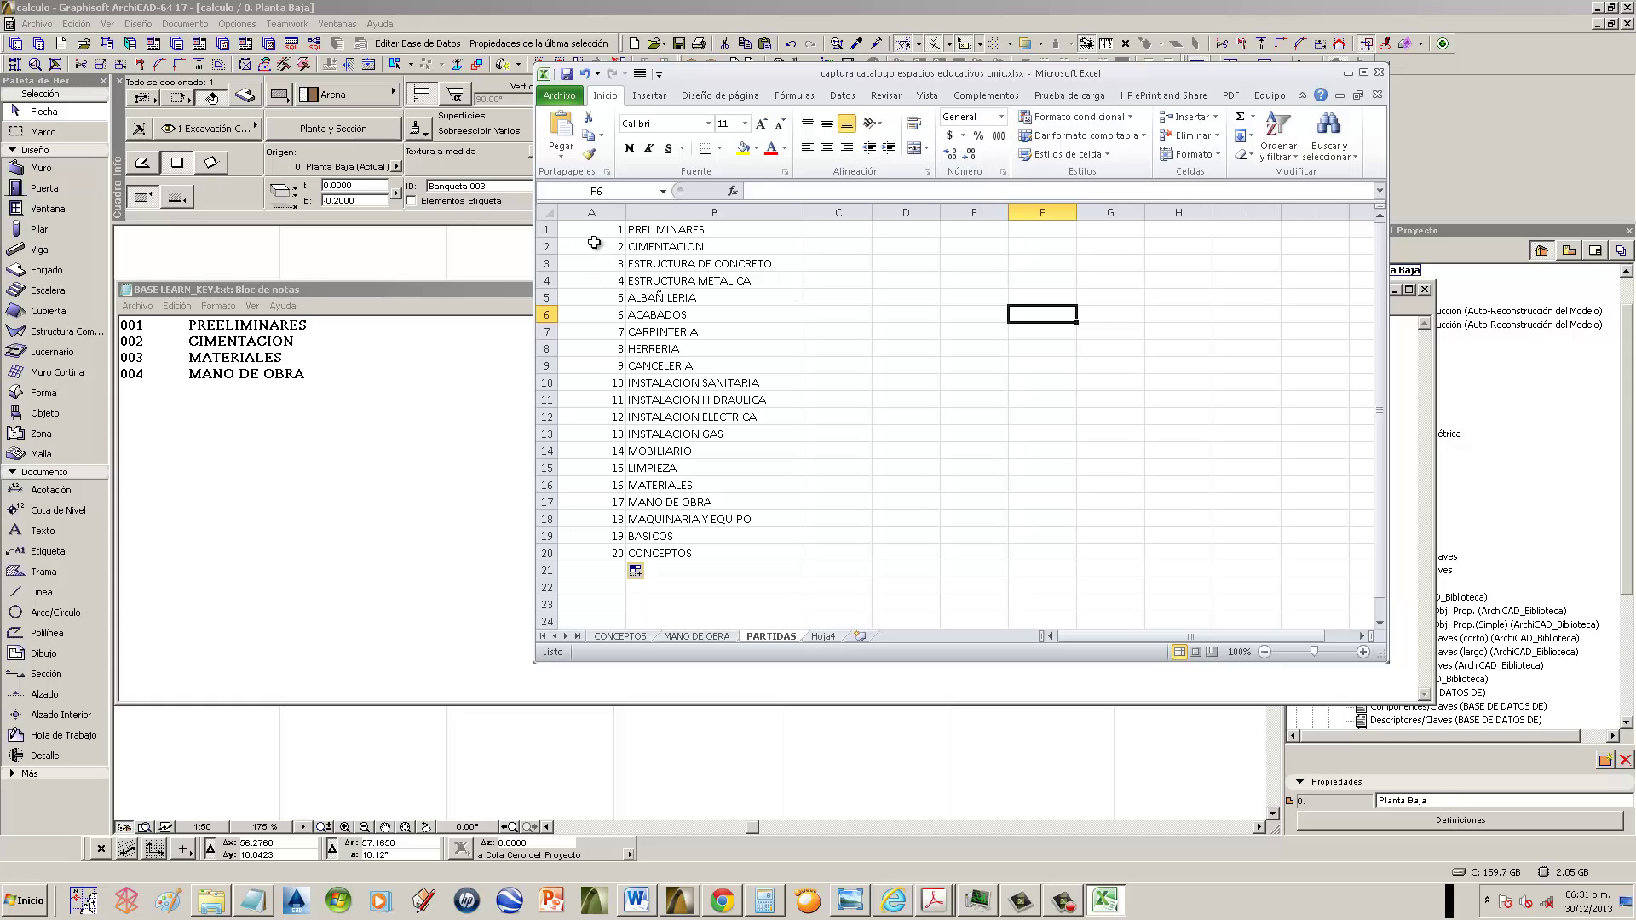
{"action": "left_click_drag", "start_coordinate": [596, 229], "coordinate": [599, 560]}
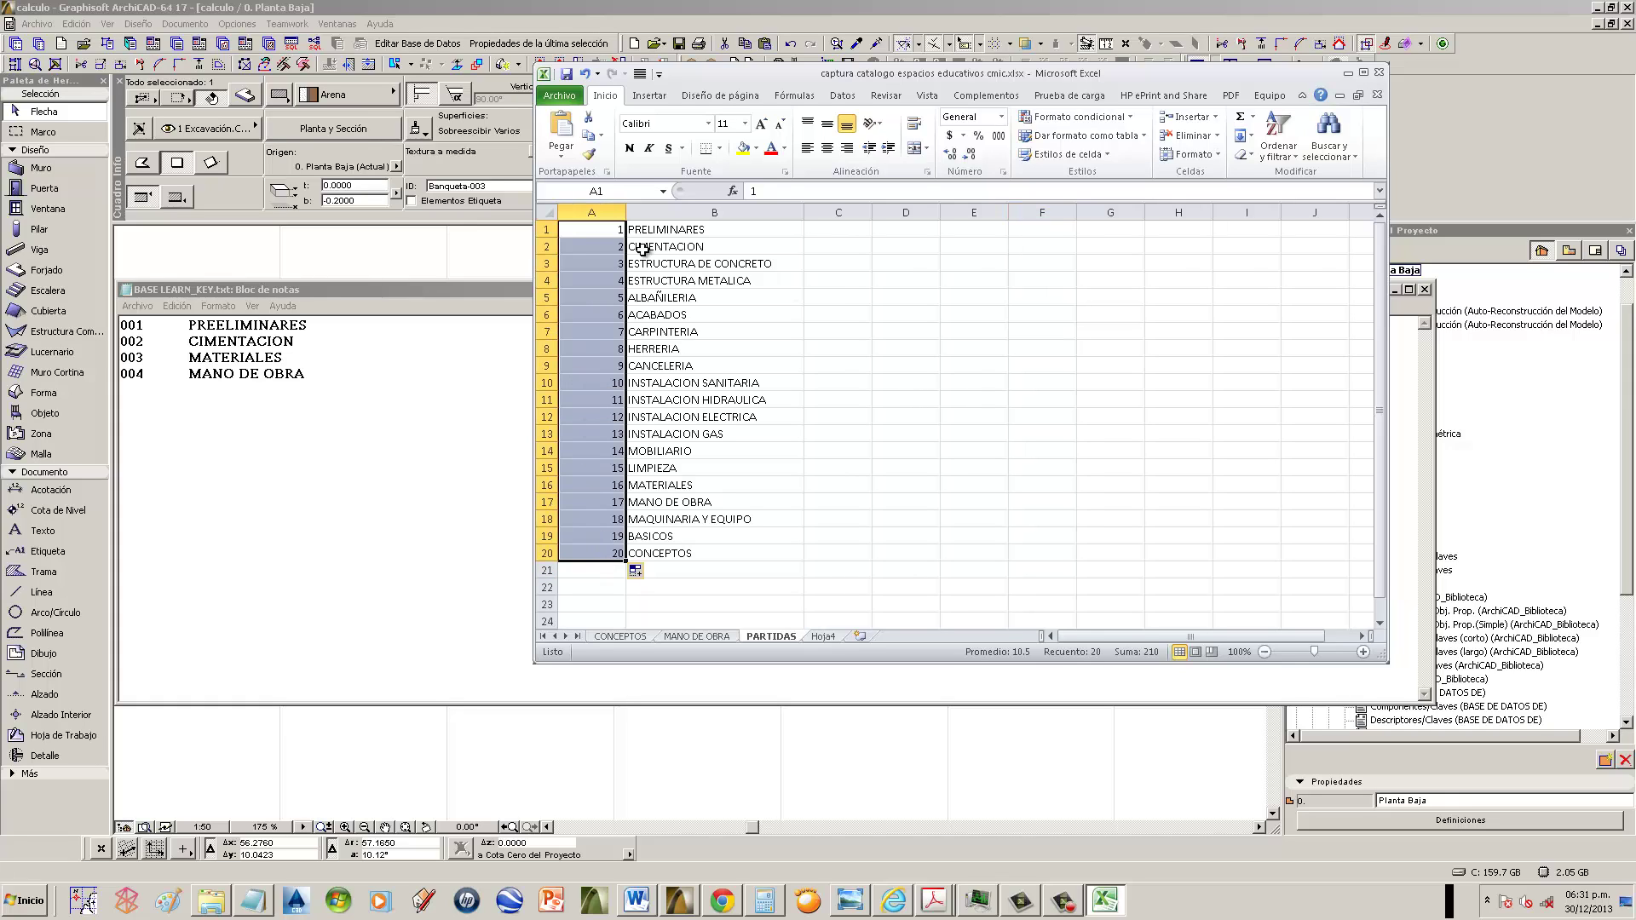
{"action": "left_click", "coordinate": [547, 353]}
{"action": "right_click", "coordinate": [548, 364]}
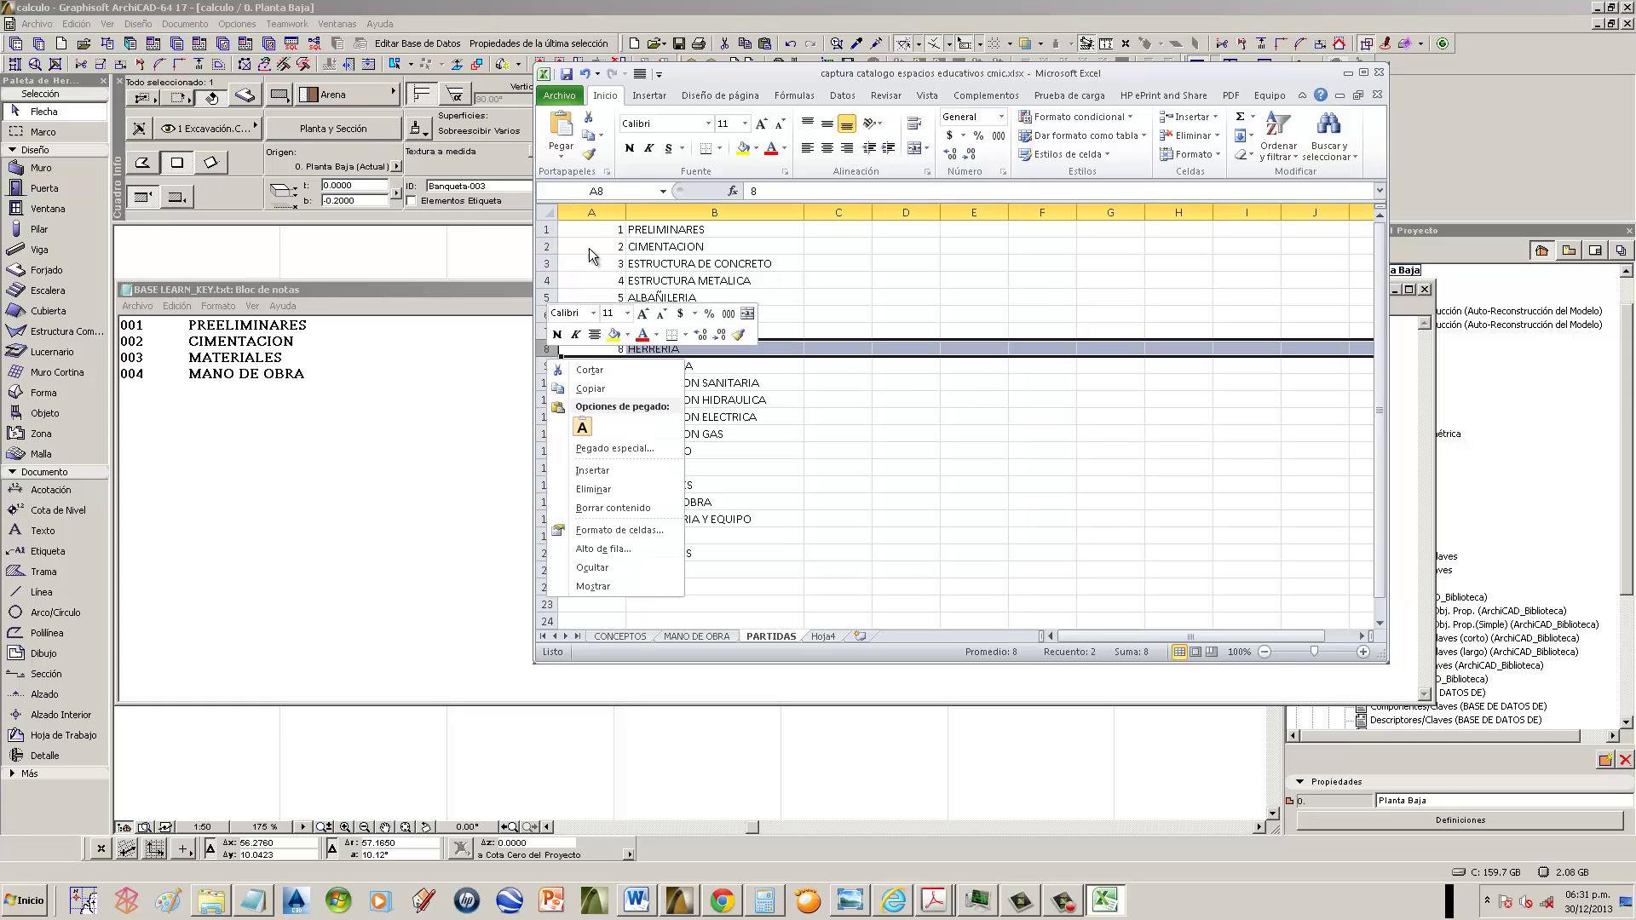
{"action": "left_click", "coordinate": [596, 258]}
- Apply the custom number format 000 to the category numbers in cells A1:A20 of the PARTIDAS sheet
{"action": "left_click_drag", "start_coordinate": [597, 230], "coordinate": [593, 546]}
{"action": "right_click", "coordinate": [594, 547]}
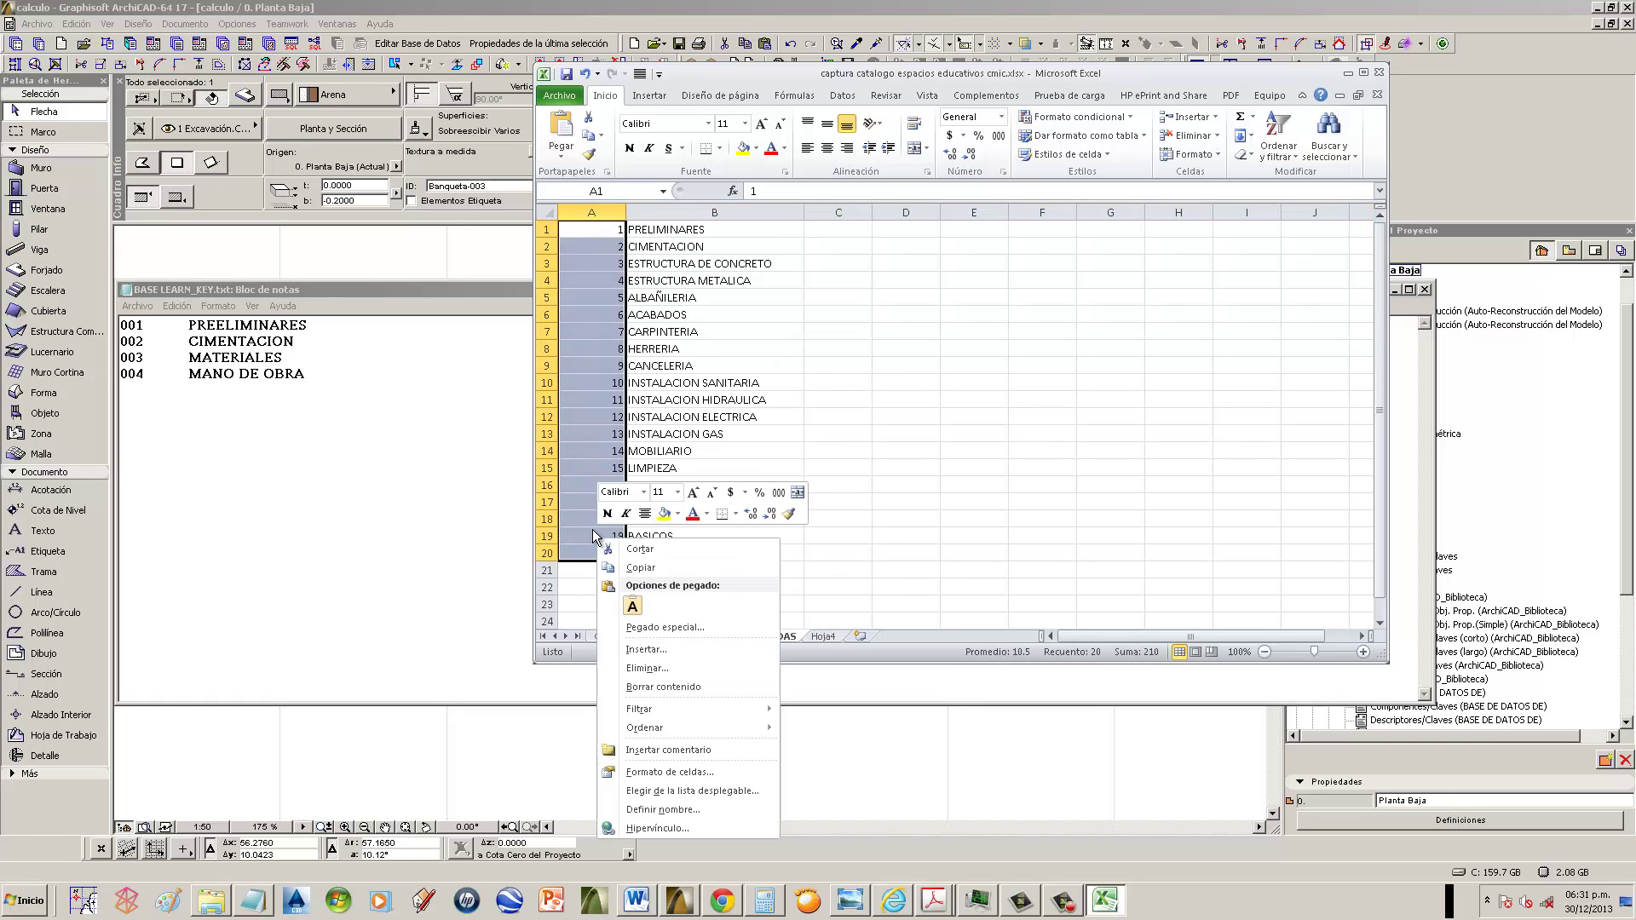
{"action": "left_click", "coordinate": [673, 778]}
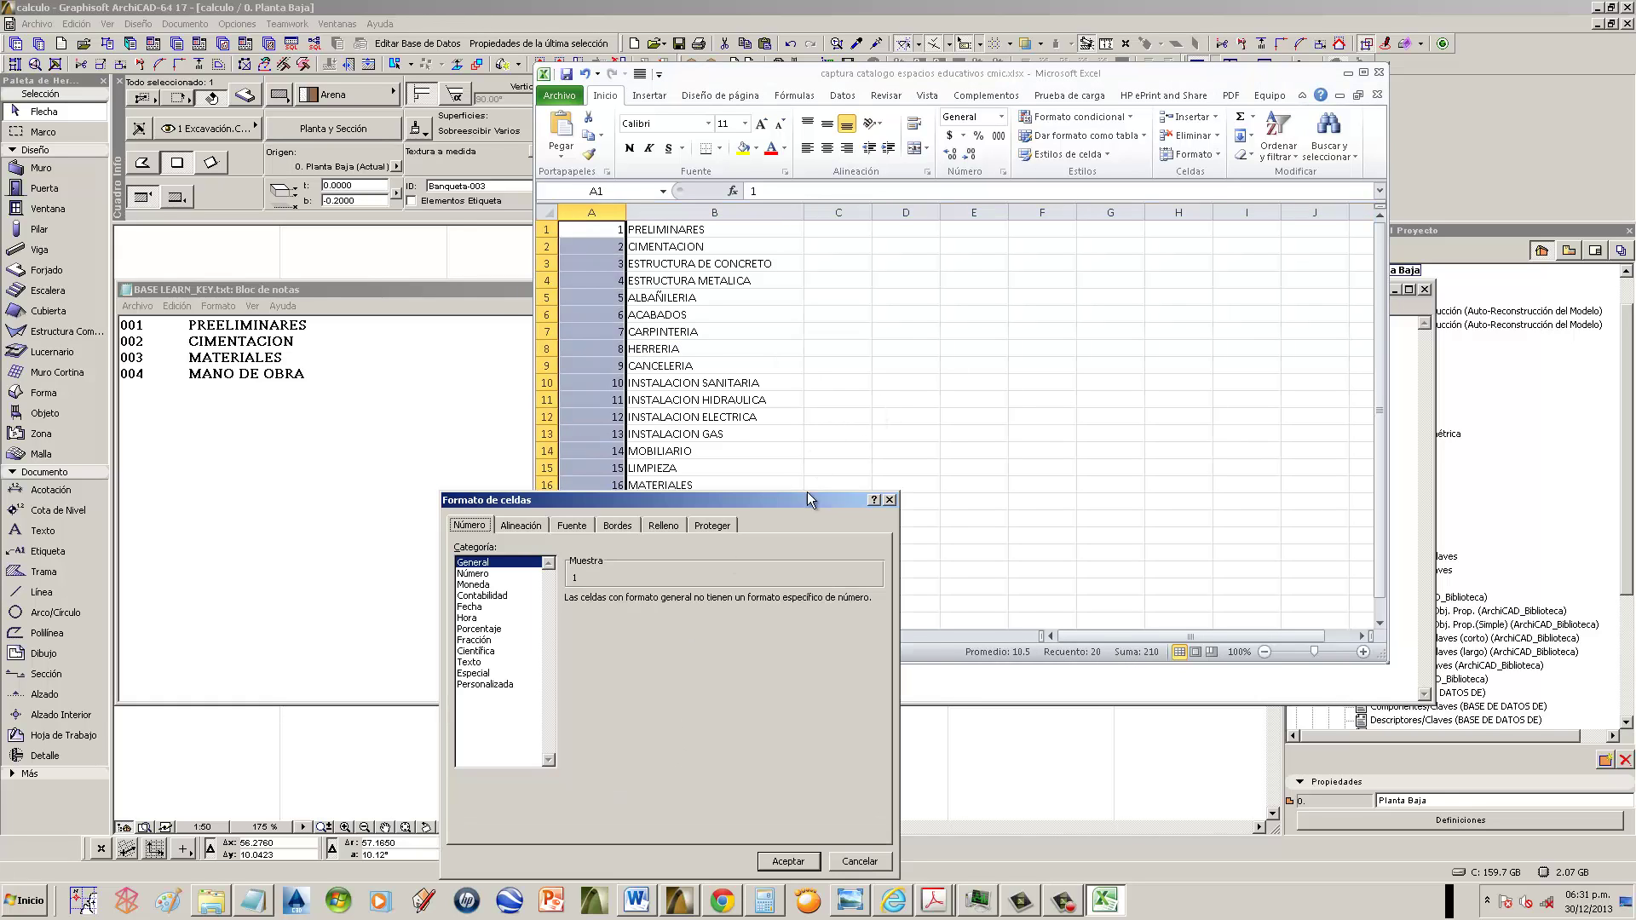
{"action": "left_click_drag", "start_coordinate": [806, 499], "coordinate": [951, 220]}
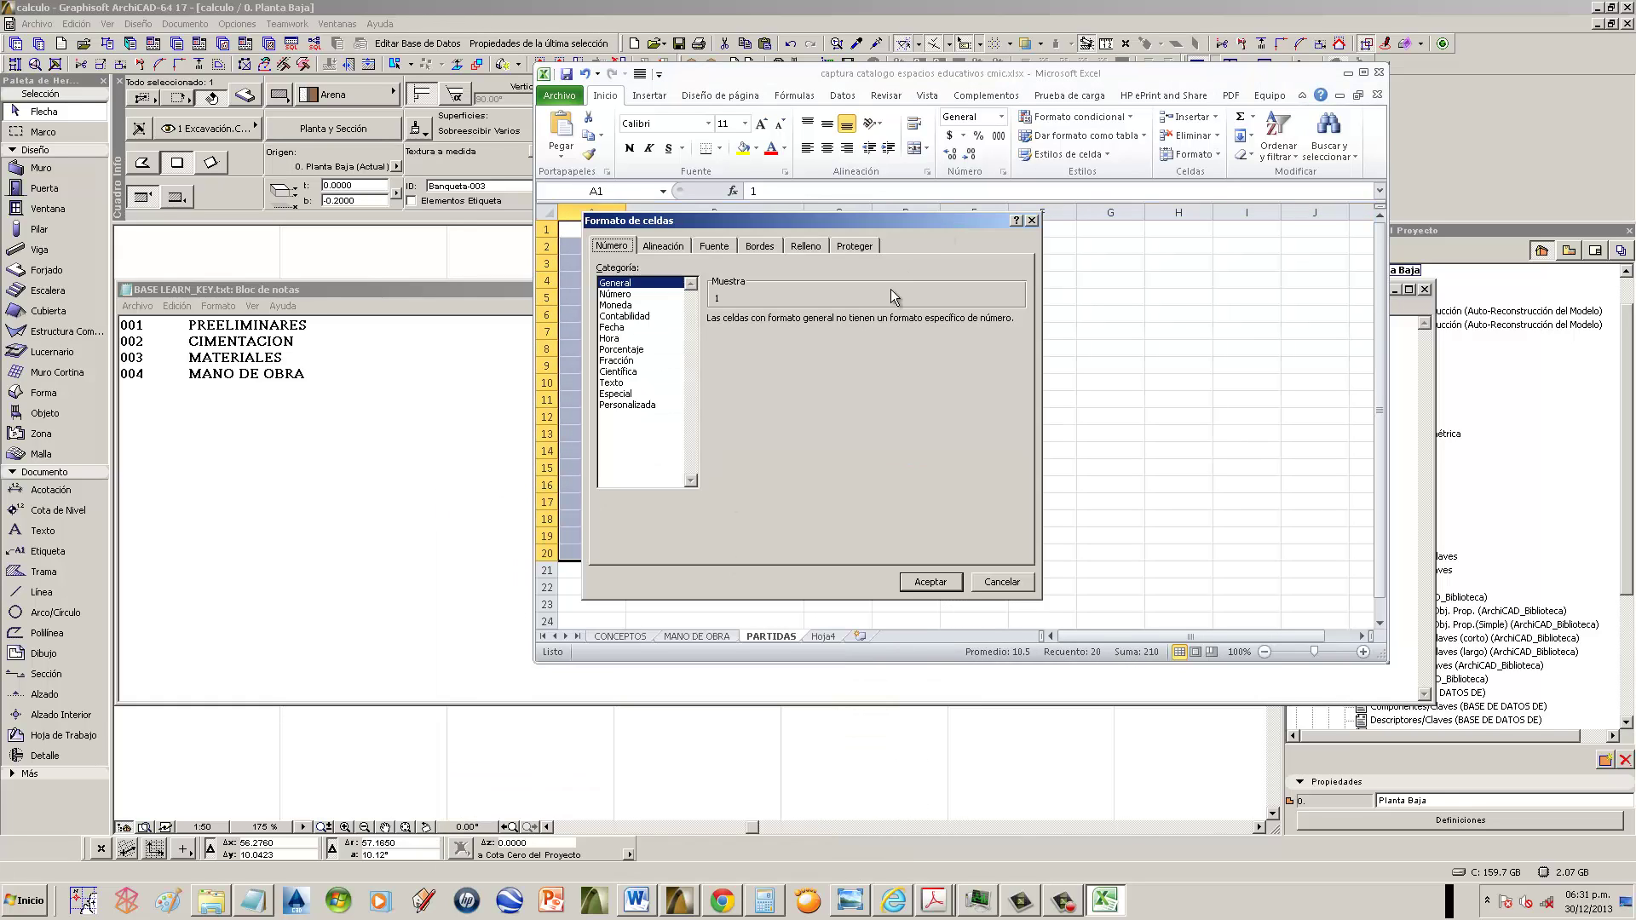
{"action": "left_click", "coordinate": [631, 294]}
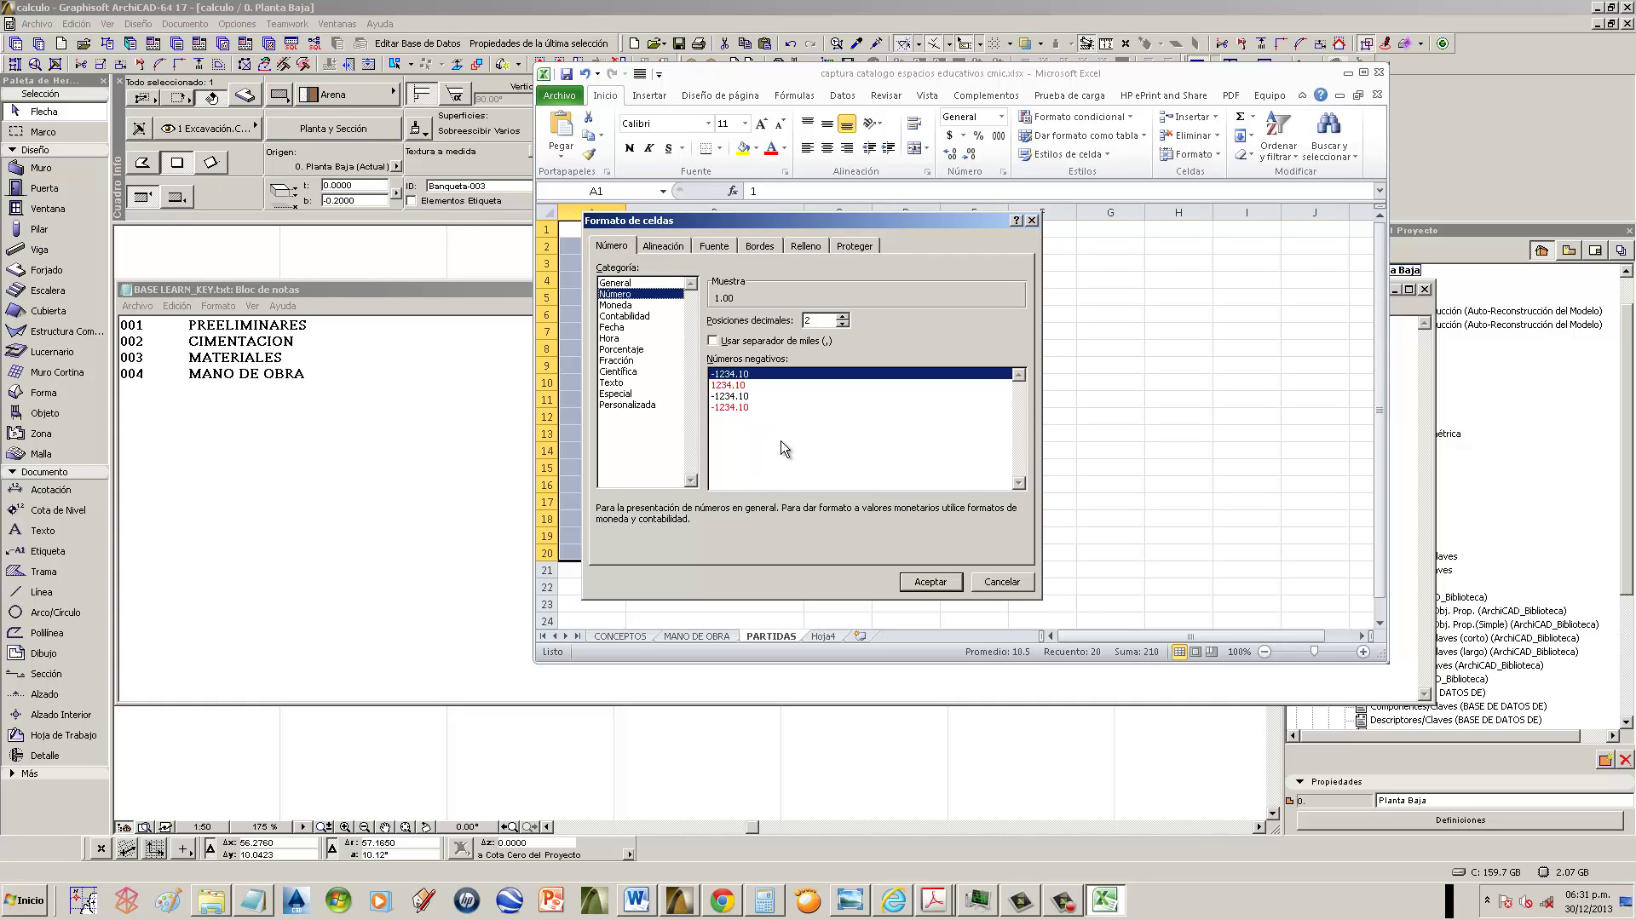
{"action": "left_click", "coordinate": [617, 305]}
{"action": "left_click", "coordinate": [625, 317]}
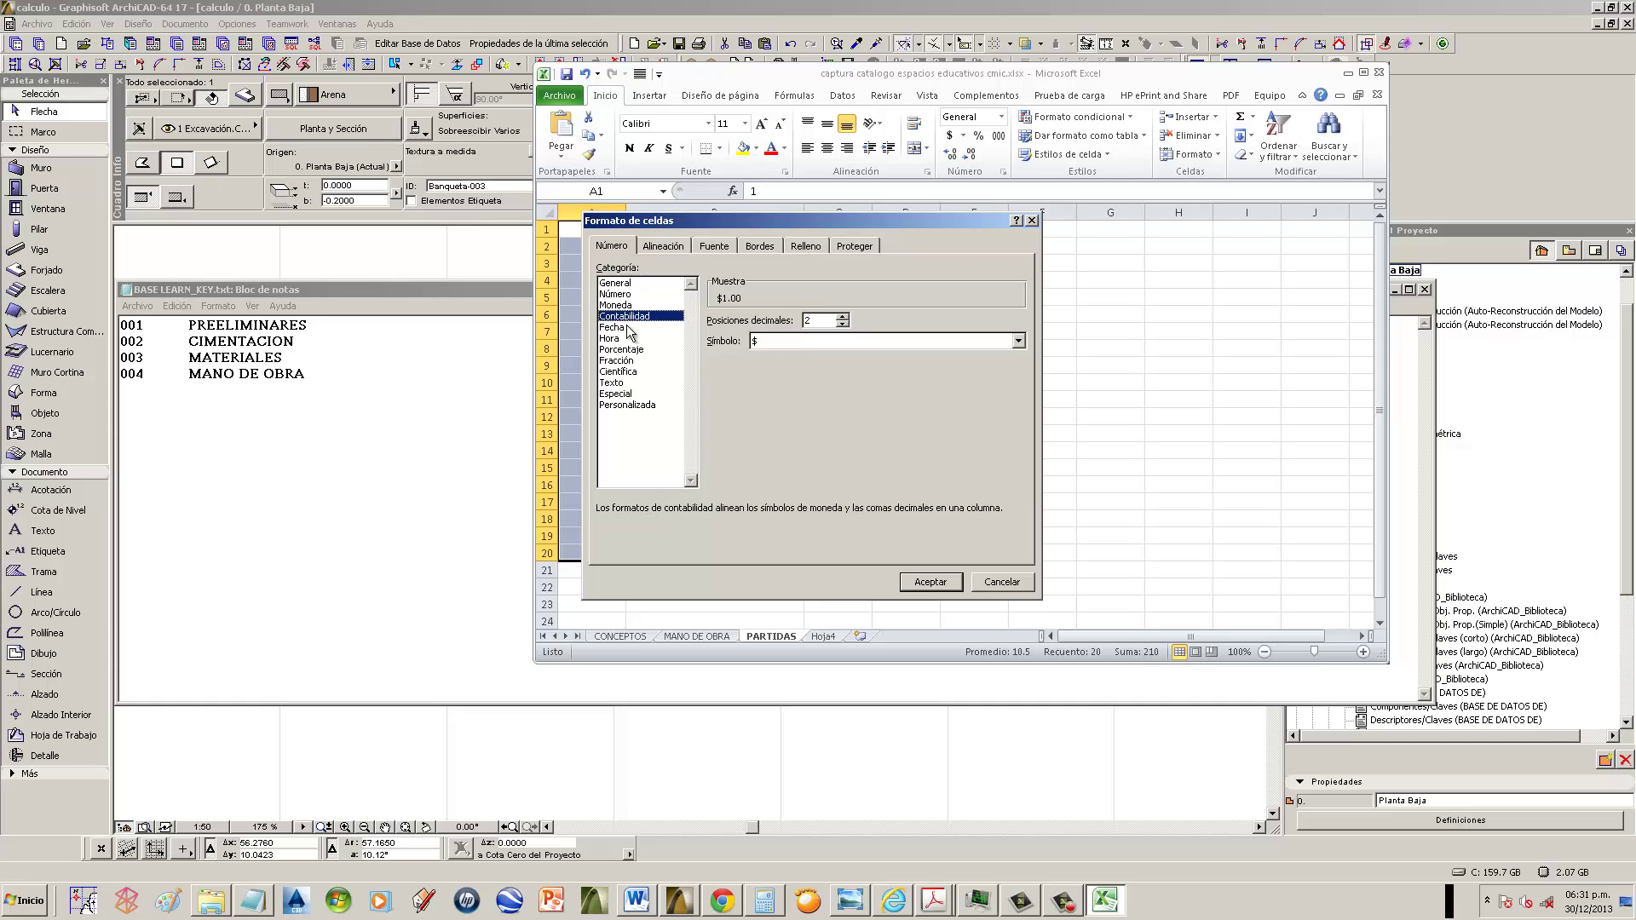
{"action": "left_click", "coordinate": [628, 406]}
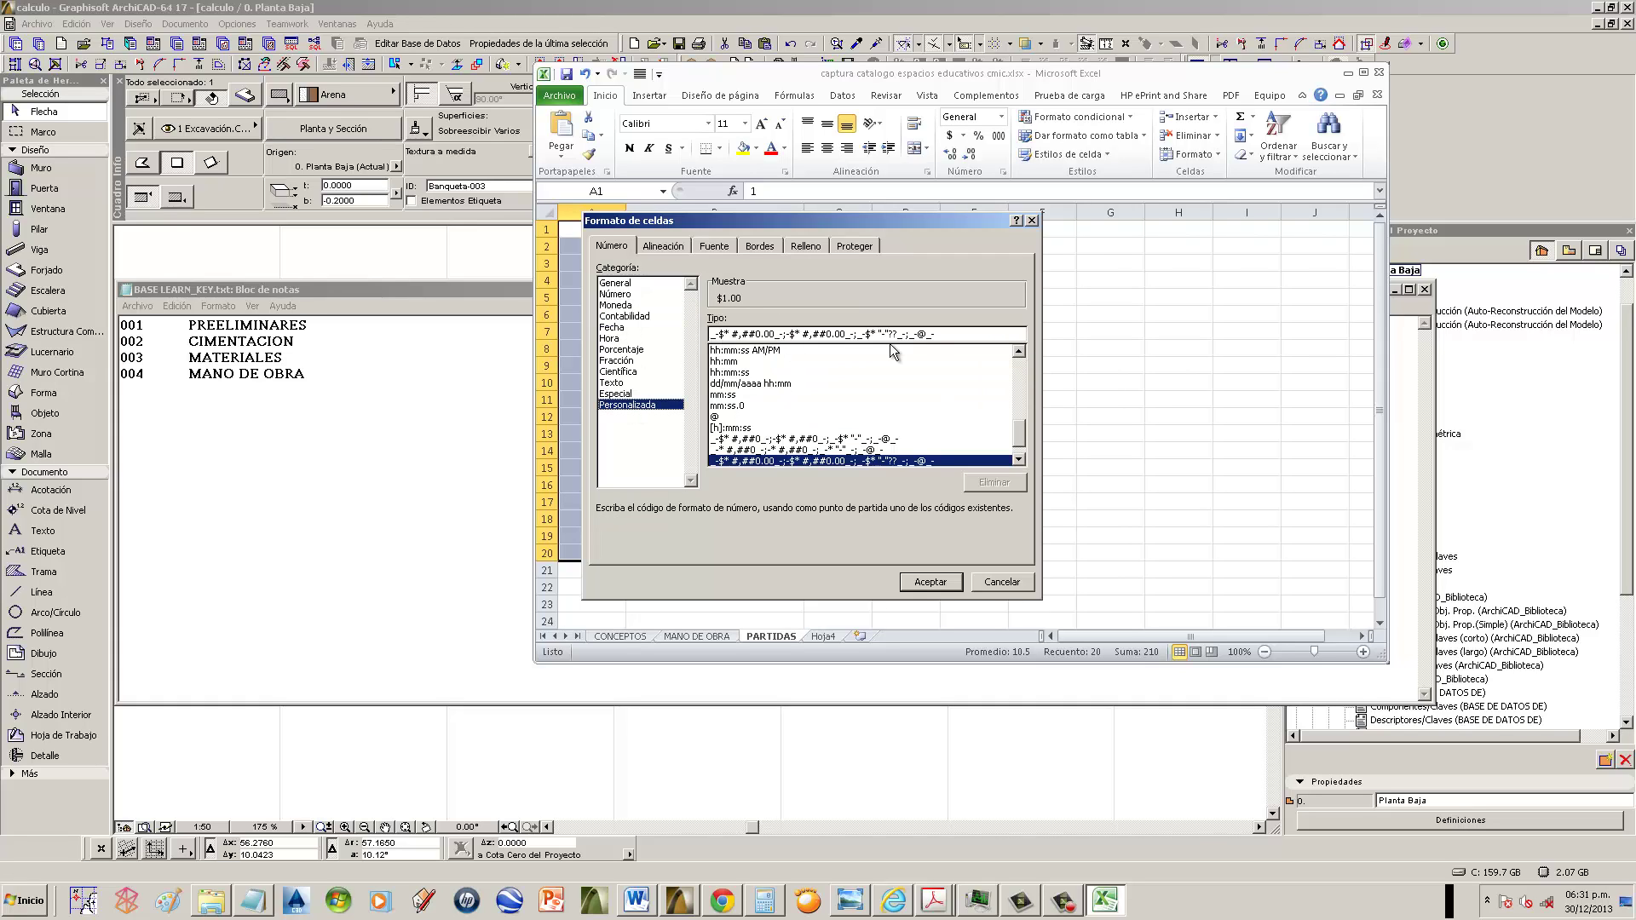
{"action": "left_click_drag", "start_coordinate": [948, 334], "coordinate": [667, 338]}
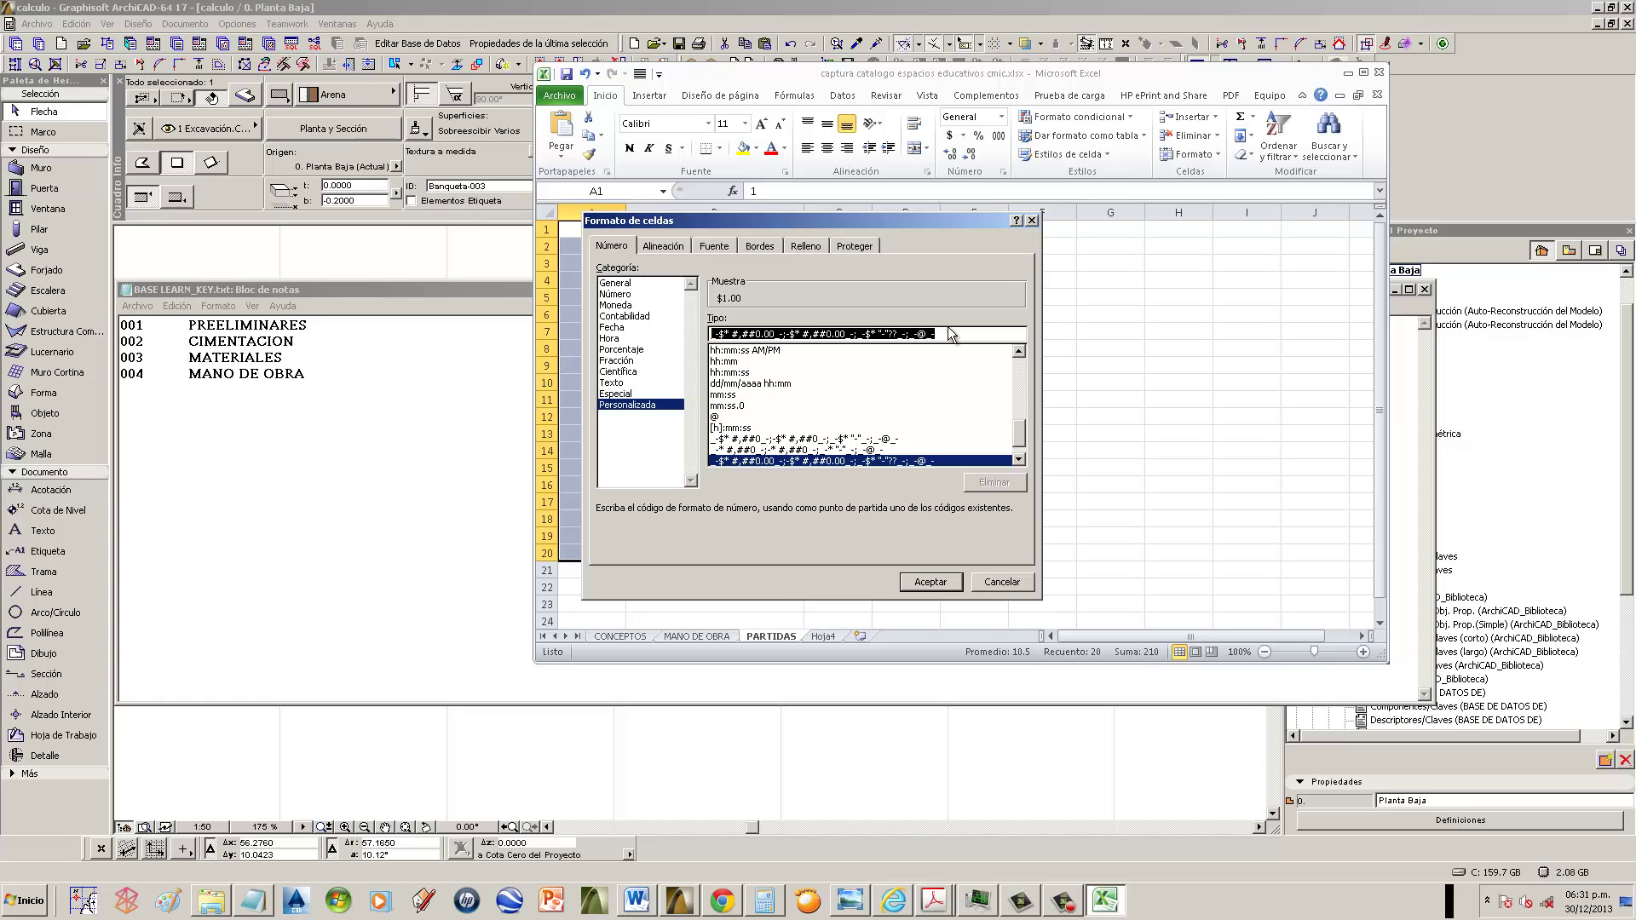
{"action": "type", "text": "000"}
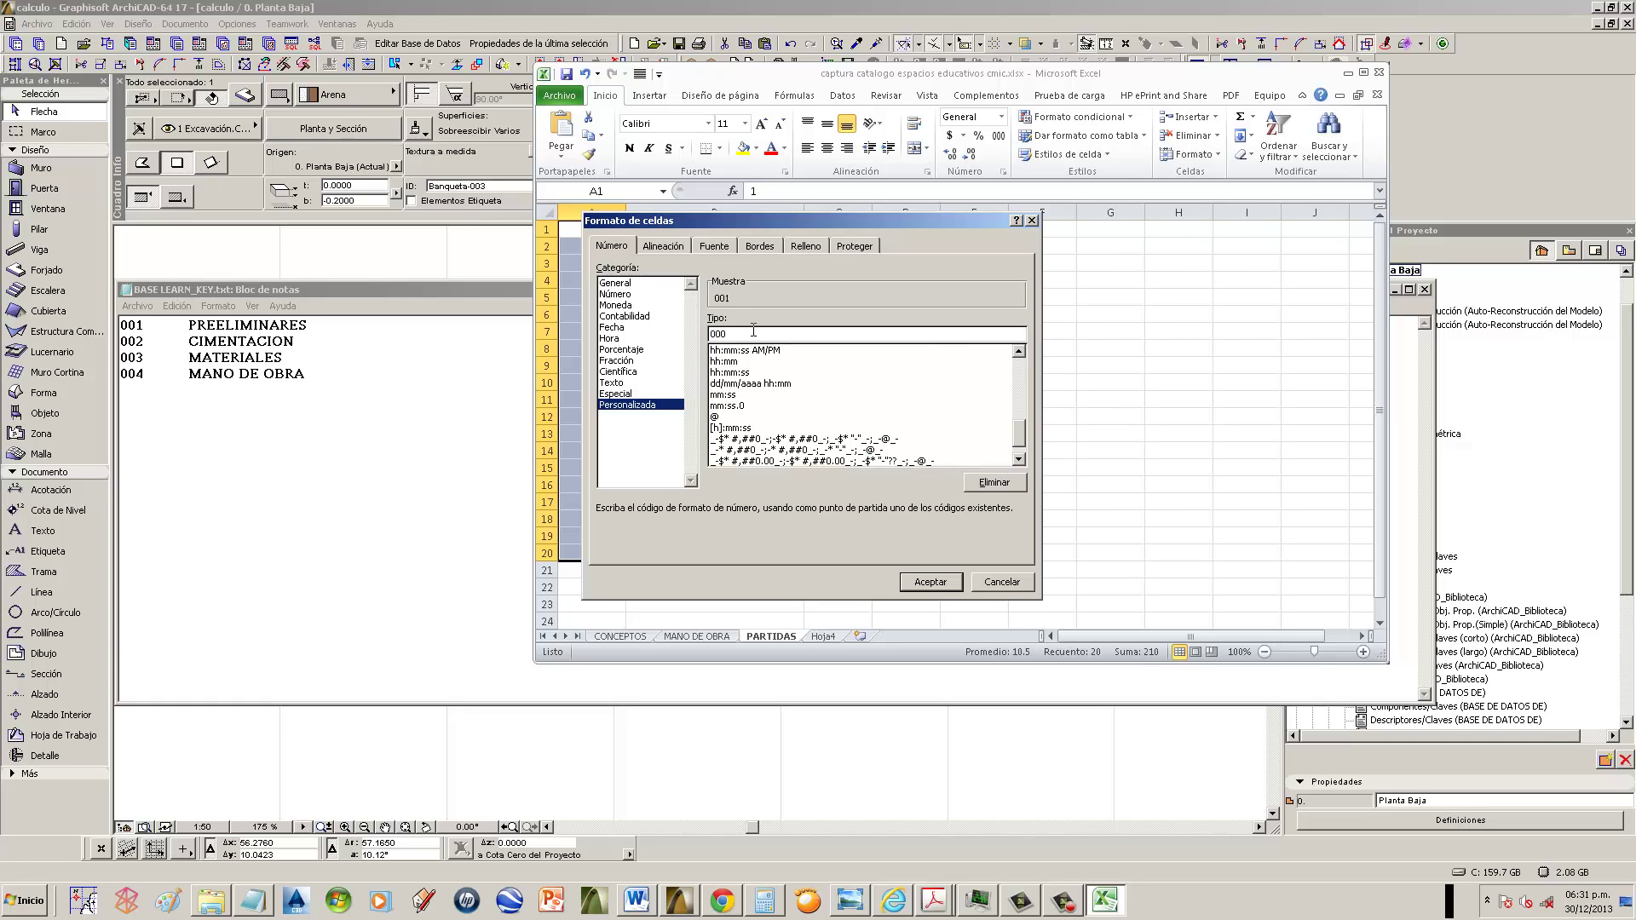
{"action": "left_click_drag", "start_coordinate": [751, 332], "coordinate": [666, 334]}
{"action": "left_click_drag", "start_coordinate": [770, 217], "coordinate": [922, 218]}
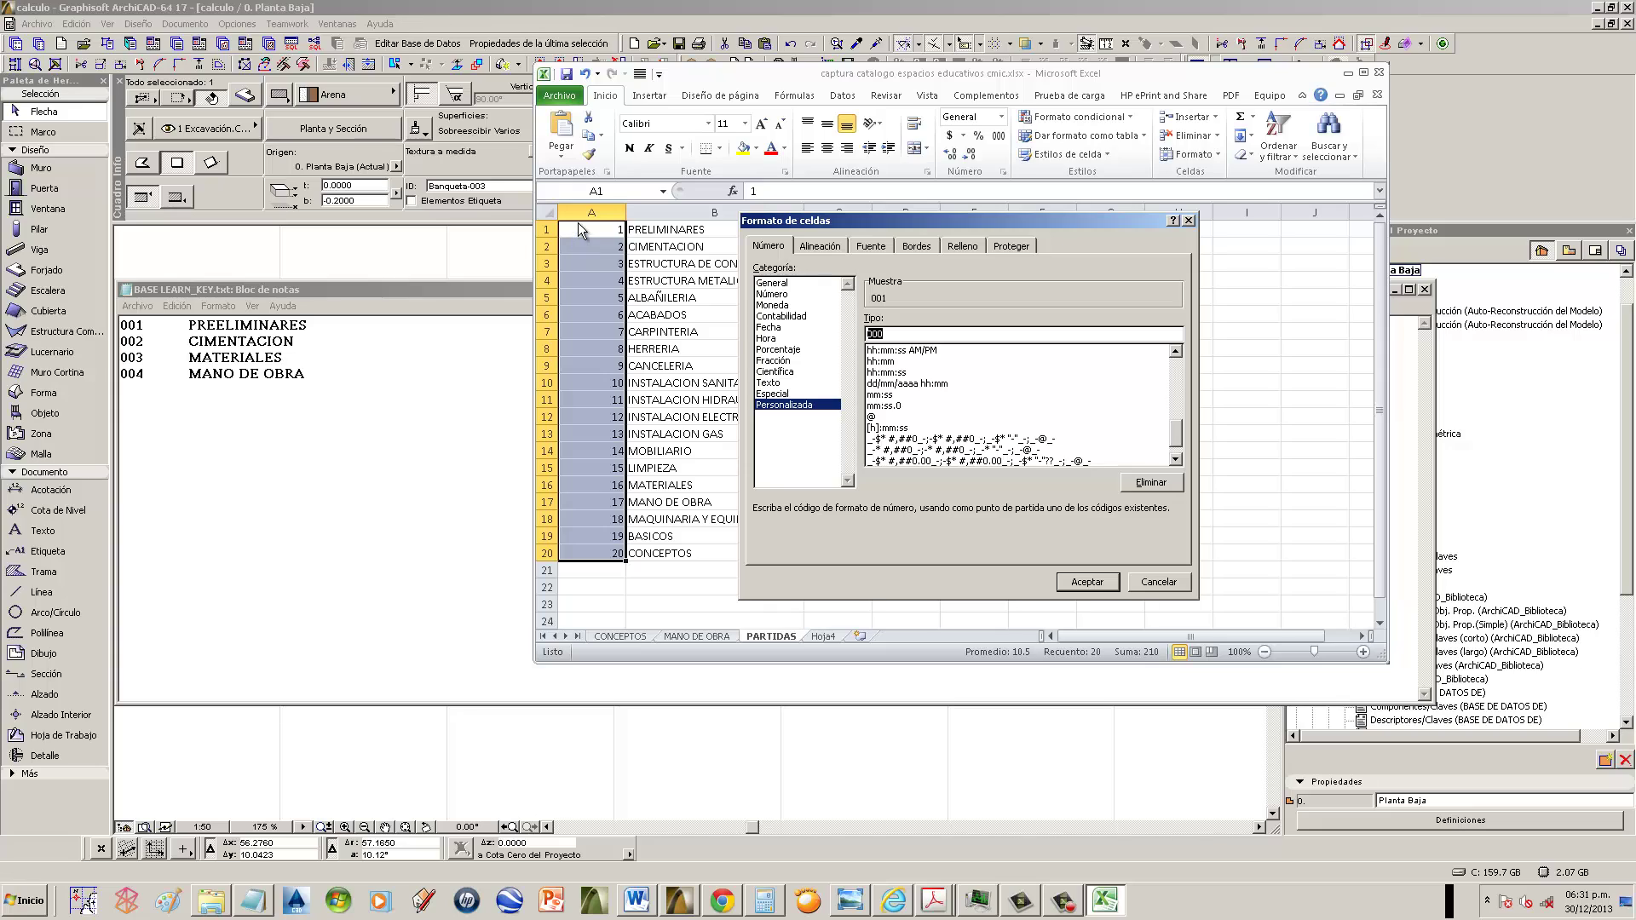
{"action": "left_click", "coordinate": [1088, 585]}
{"action": "left_click", "coordinate": [1089, 584]}
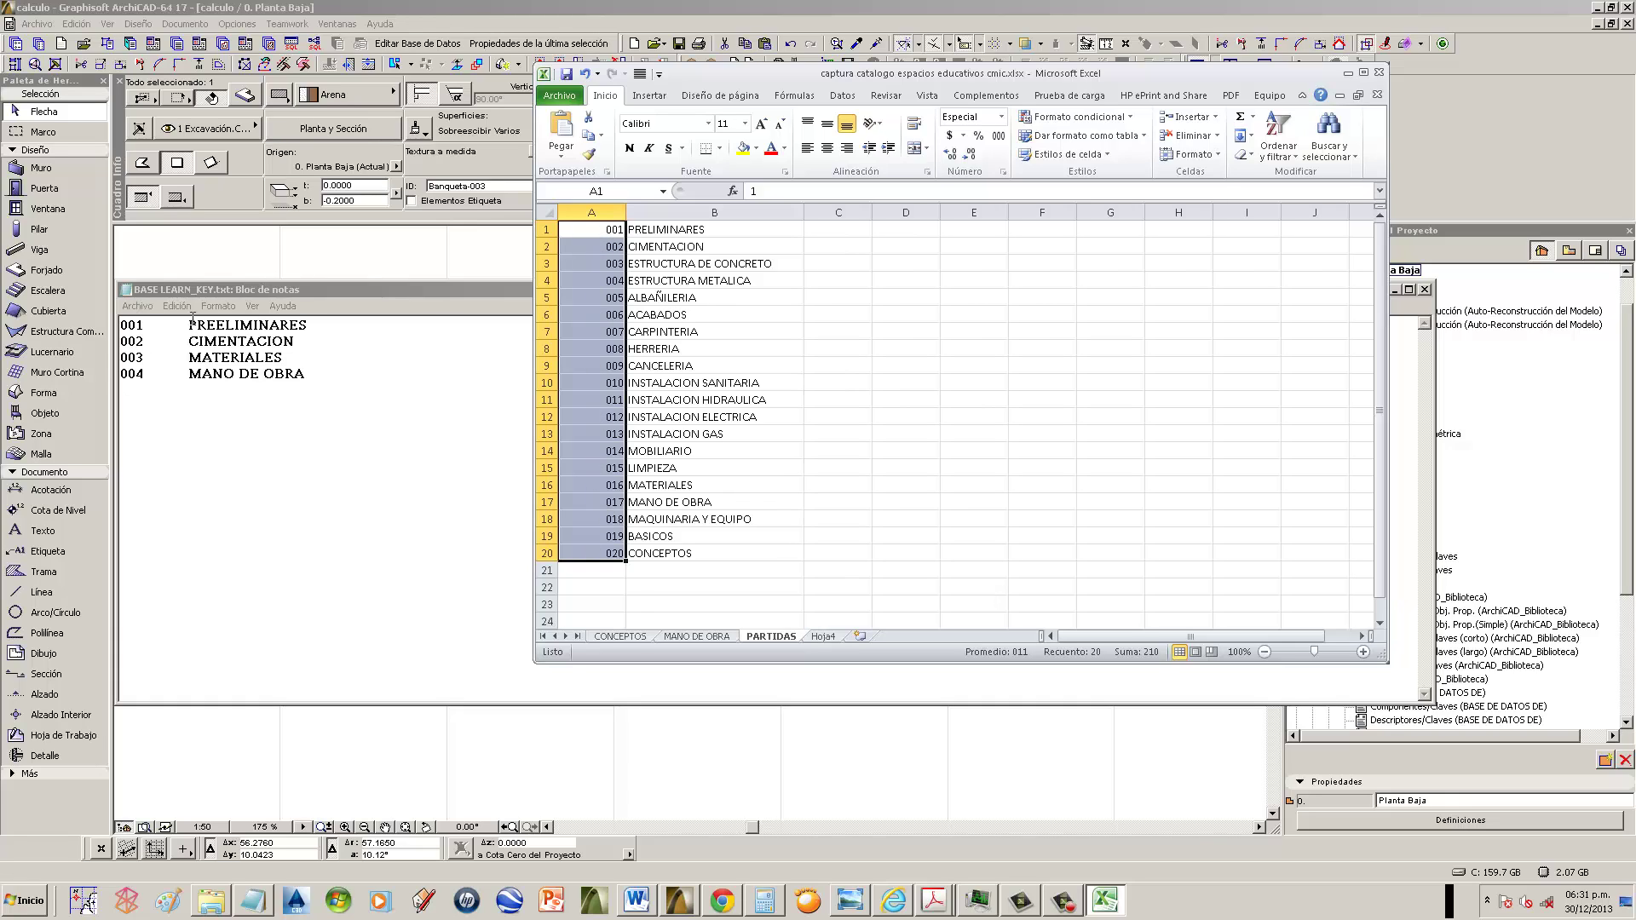
- Compare the codes and category names in the PARTIDAS sheet with the lines in BASE LEARN_KEY.txt
{"action": "left_click", "coordinate": [229, 290]}
{"action": "left_click", "coordinate": [765, 243]}
{"action": "left_click", "coordinate": [635, 232]}
{"action": "left_click", "coordinate": [704, 247]}
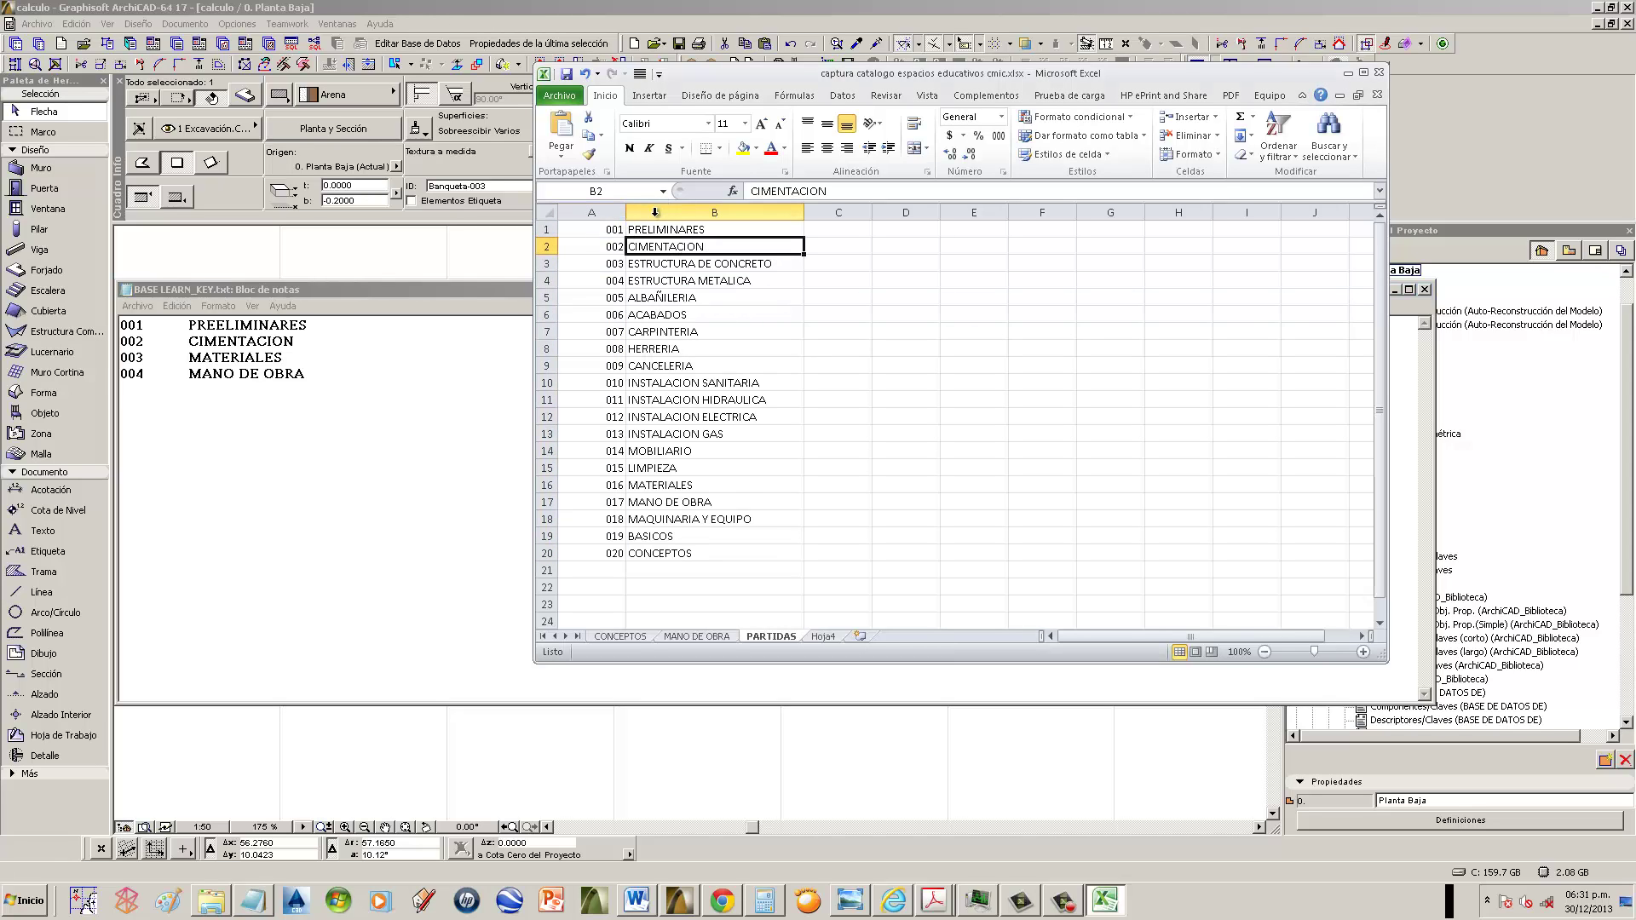
{"action": "left_click", "coordinate": [648, 229]}
{"action": "left_click", "coordinate": [601, 229]}
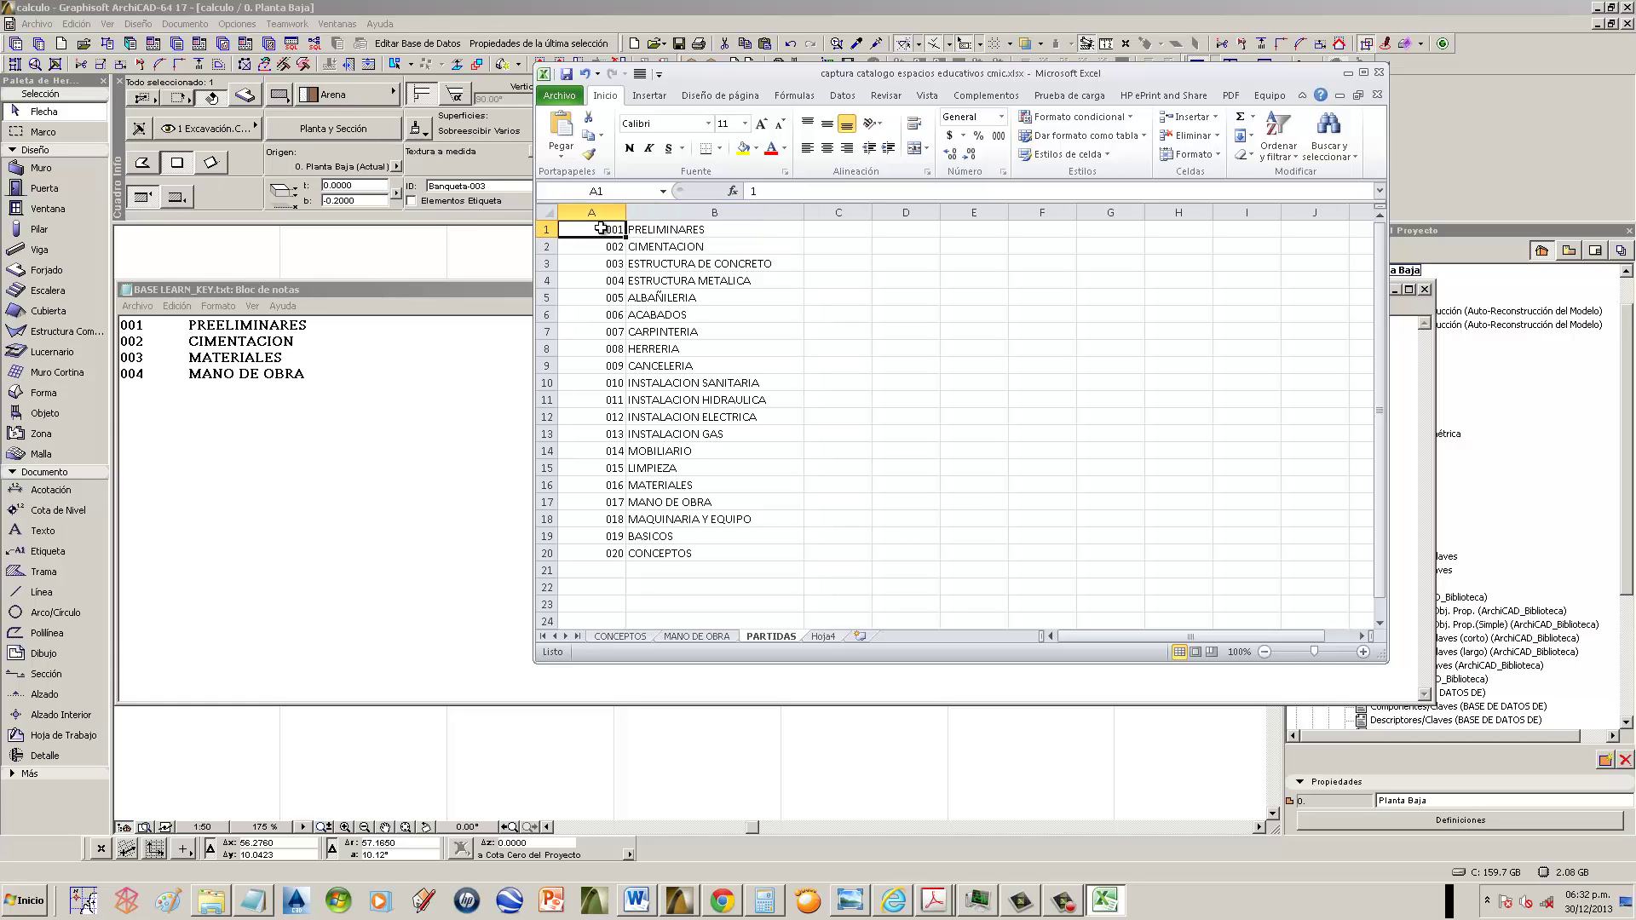
- Copy the codes and category names in cells A1:B20 of the PARTIDAS sheet
{"action": "left_click", "coordinate": [692, 231]}
{"action": "left_click", "coordinate": [610, 227]}
{"action": "left_click", "coordinate": [595, 214]}
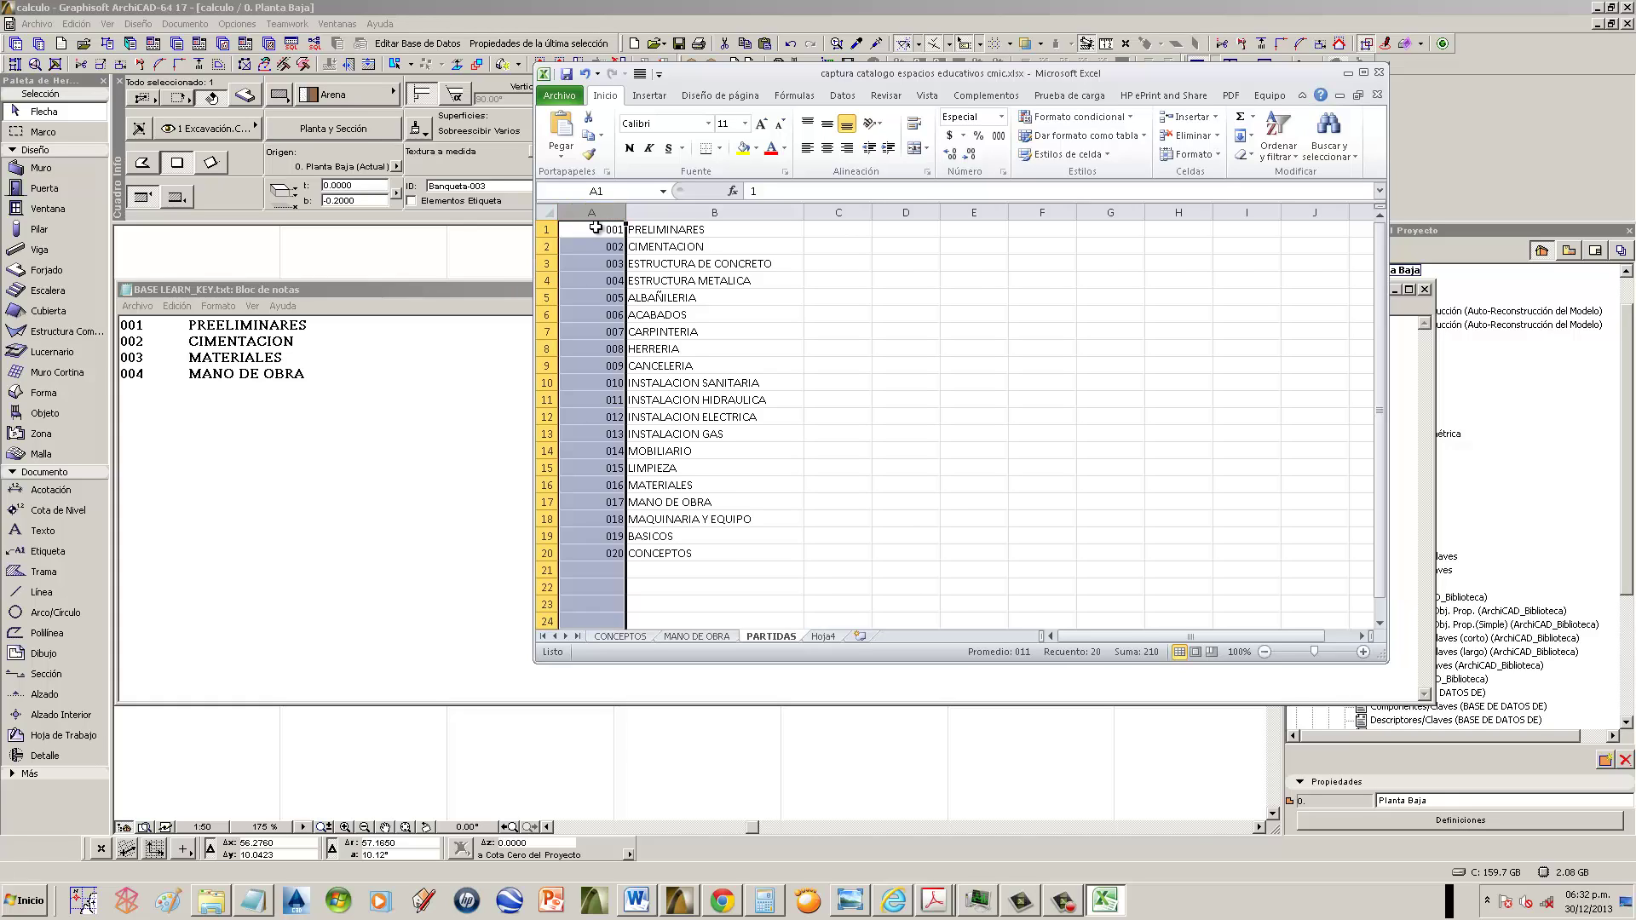
{"action": "left_click_drag", "start_coordinate": [596, 228], "coordinate": [595, 553]}
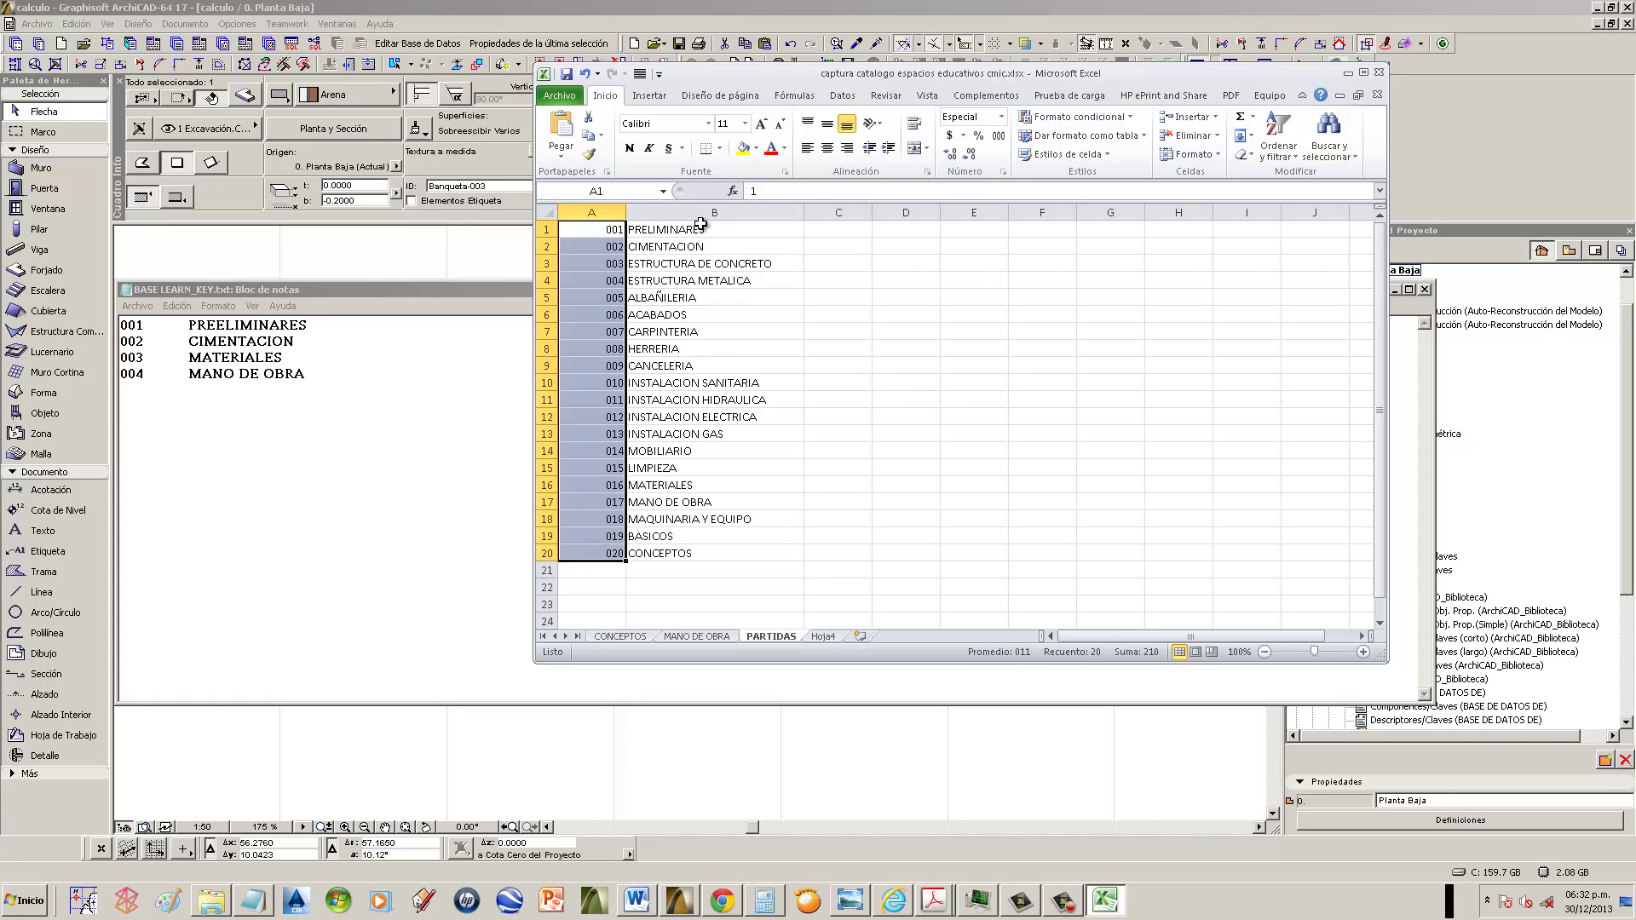
{"action": "left_click_drag", "start_coordinate": [700, 226], "coordinate": [658, 554]}
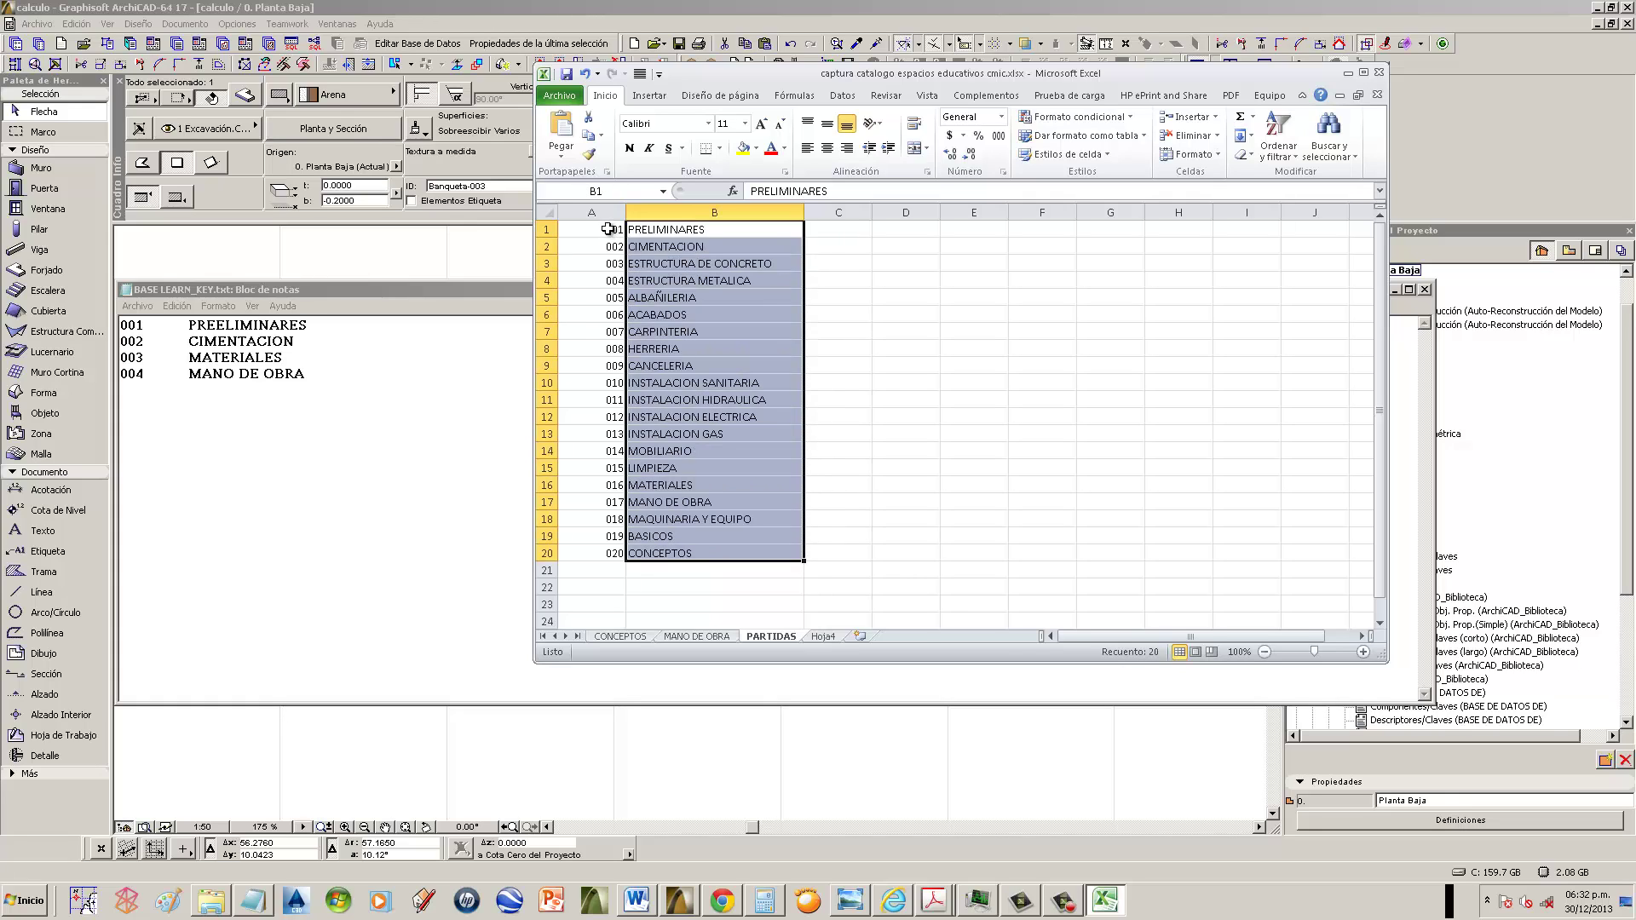
{"action": "left_click_drag", "start_coordinate": [608, 228], "coordinate": [709, 554]}
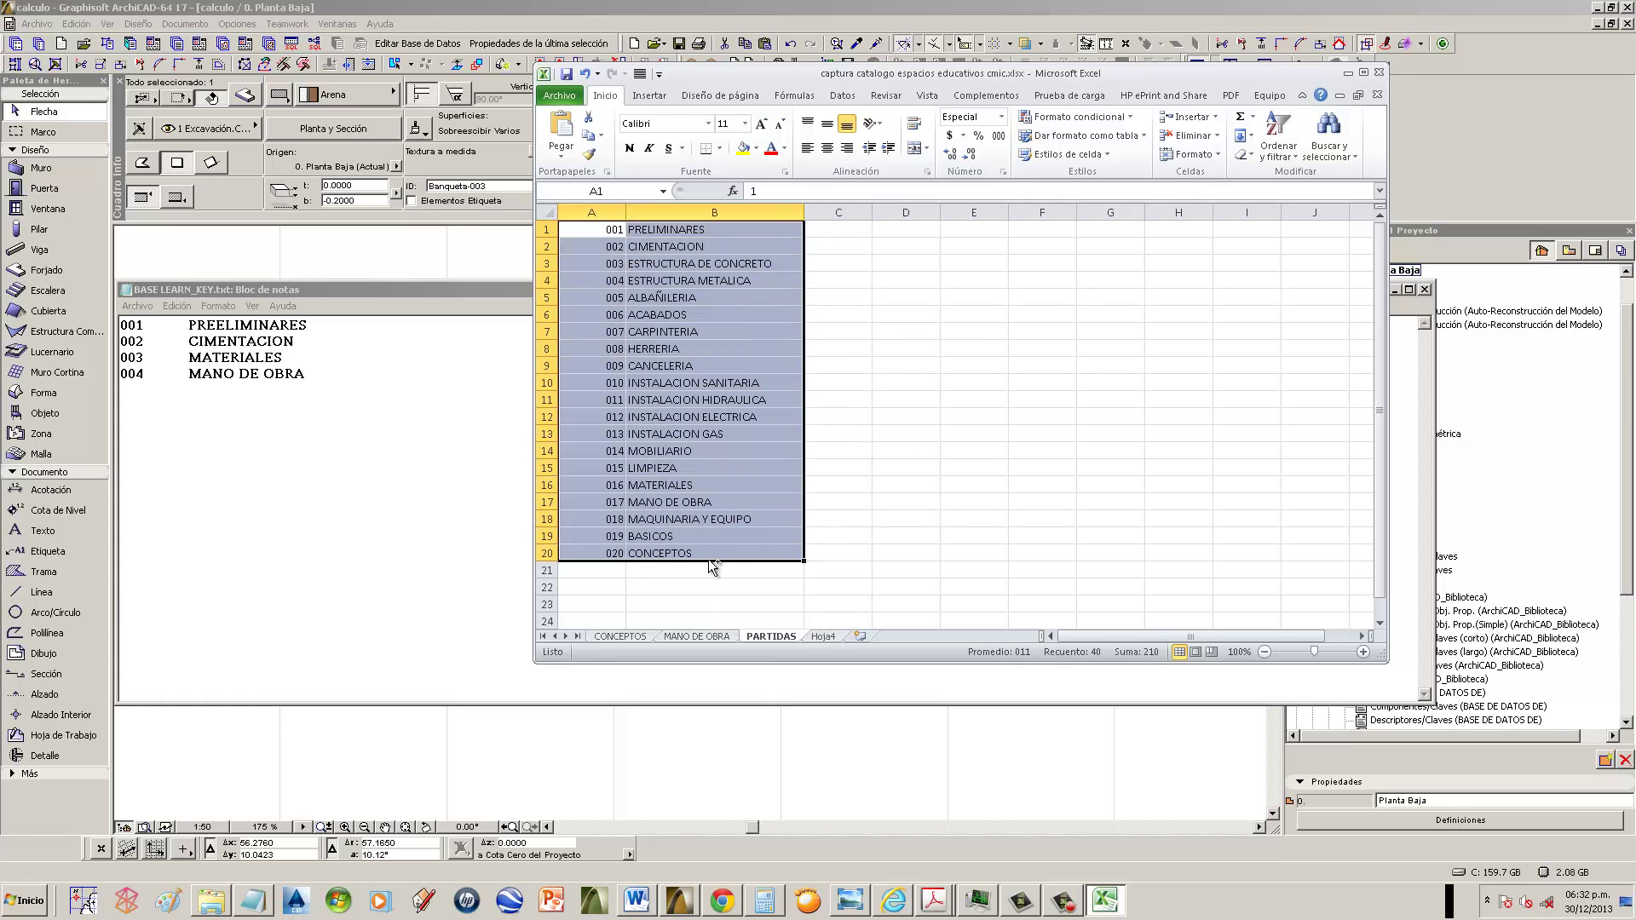
{"action": "key", "text": "ctrl+c"}
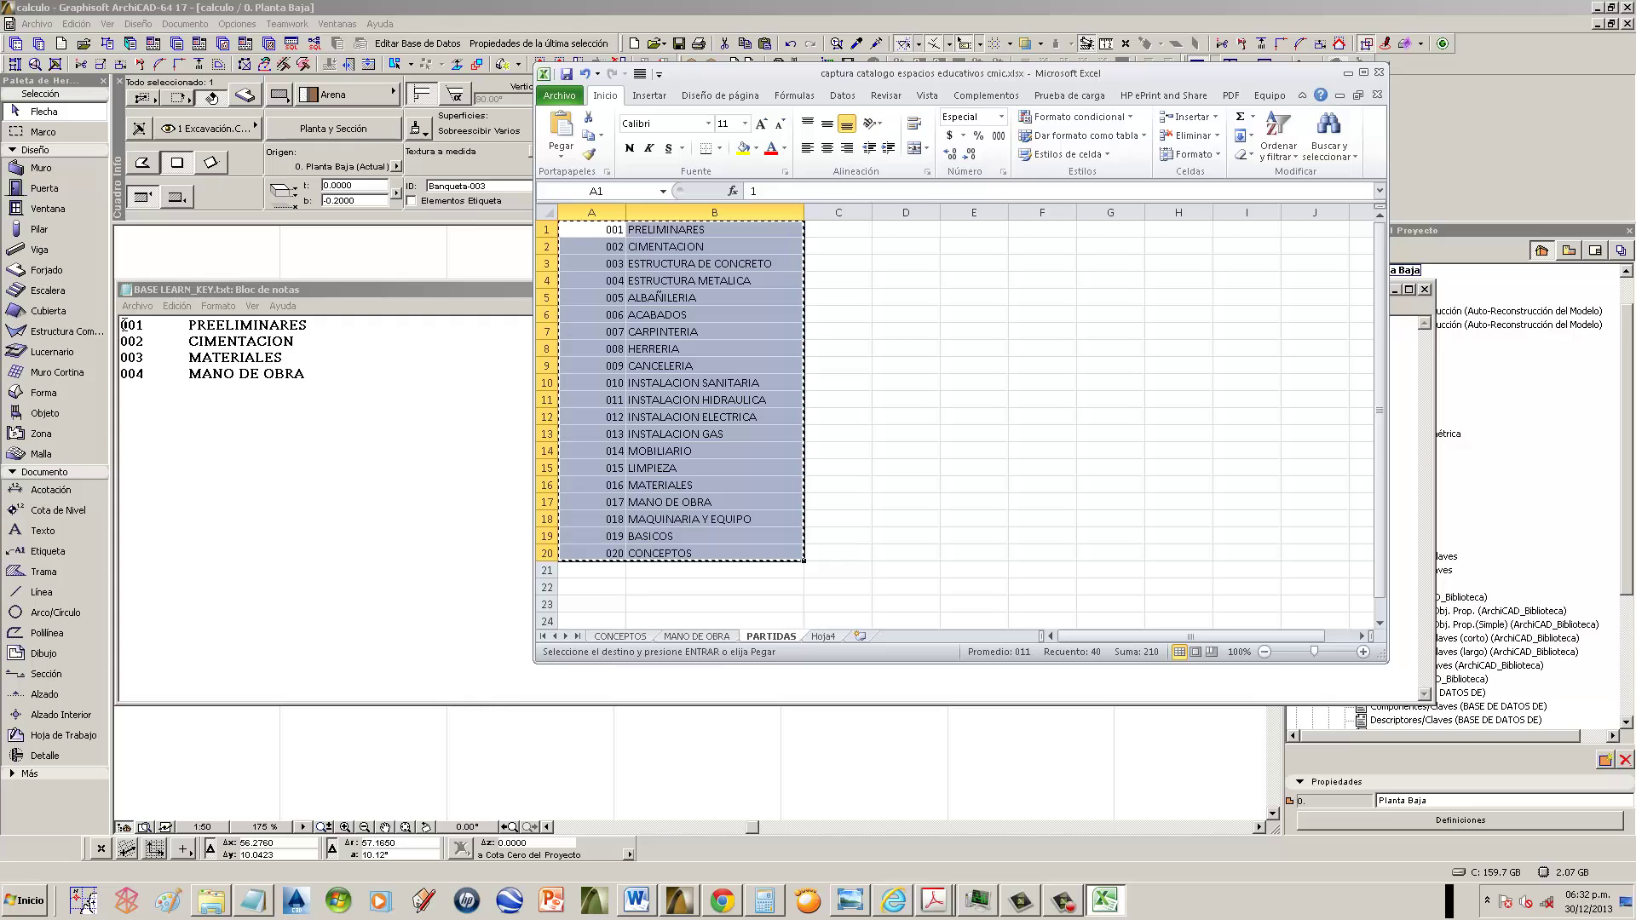
- Replace all lines of BASE LEARN_KEY.txt with the copied category list, then save and close the file
{"action": "left_click_drag", "start_coordinate": [125, 325], "coordinate": [330, 415]}
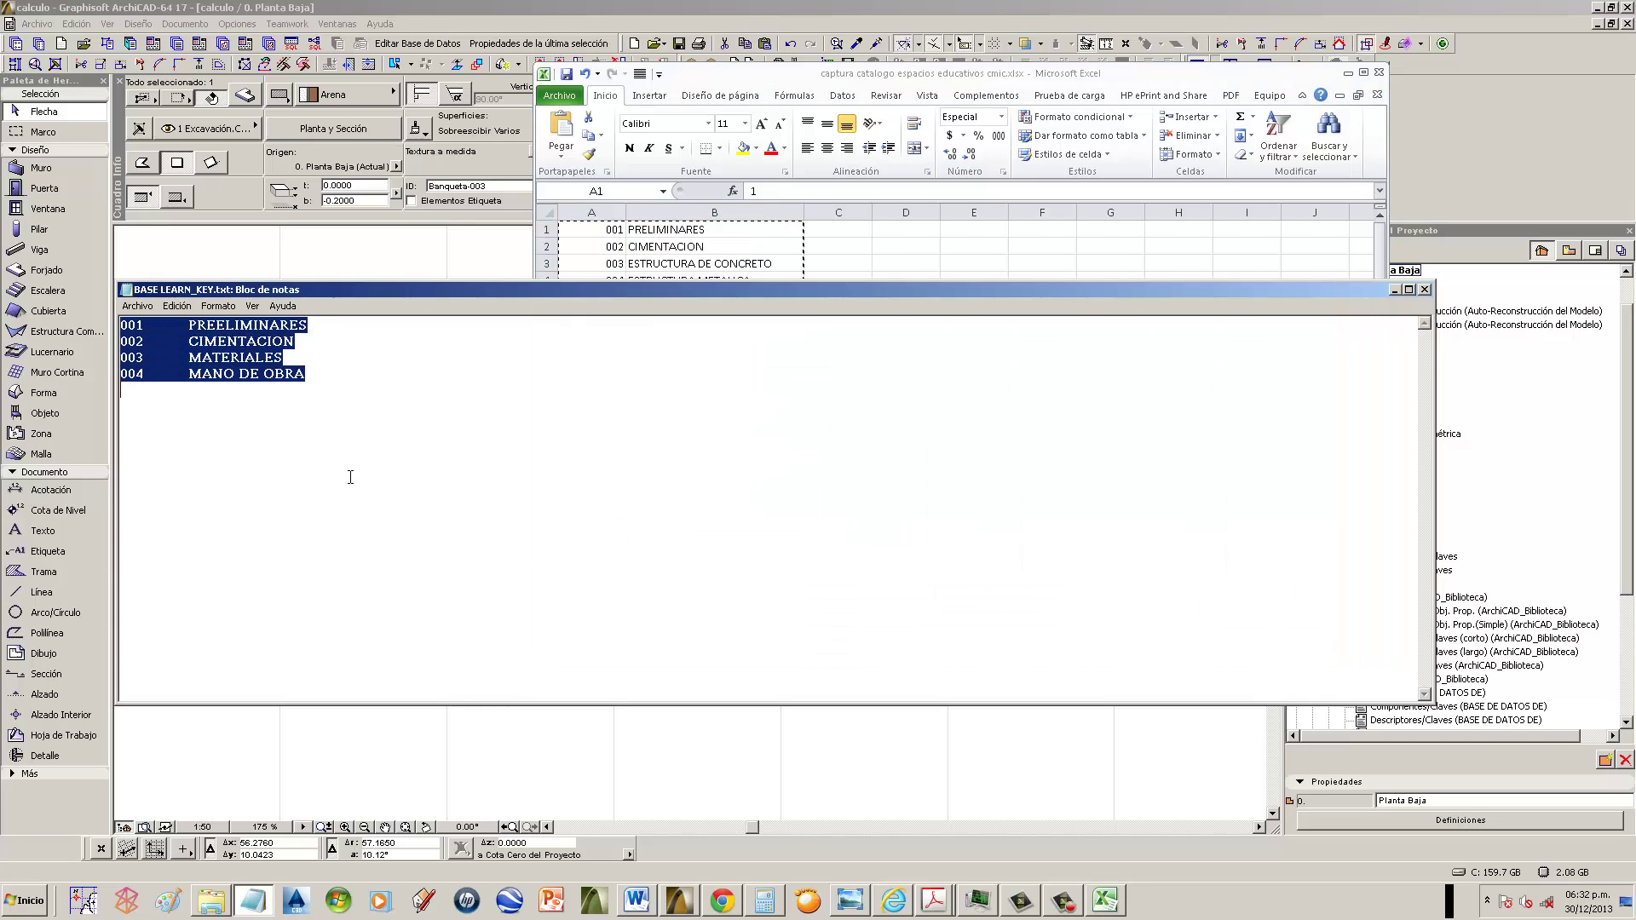
{"action": "key", "text": "ctrl+v"}
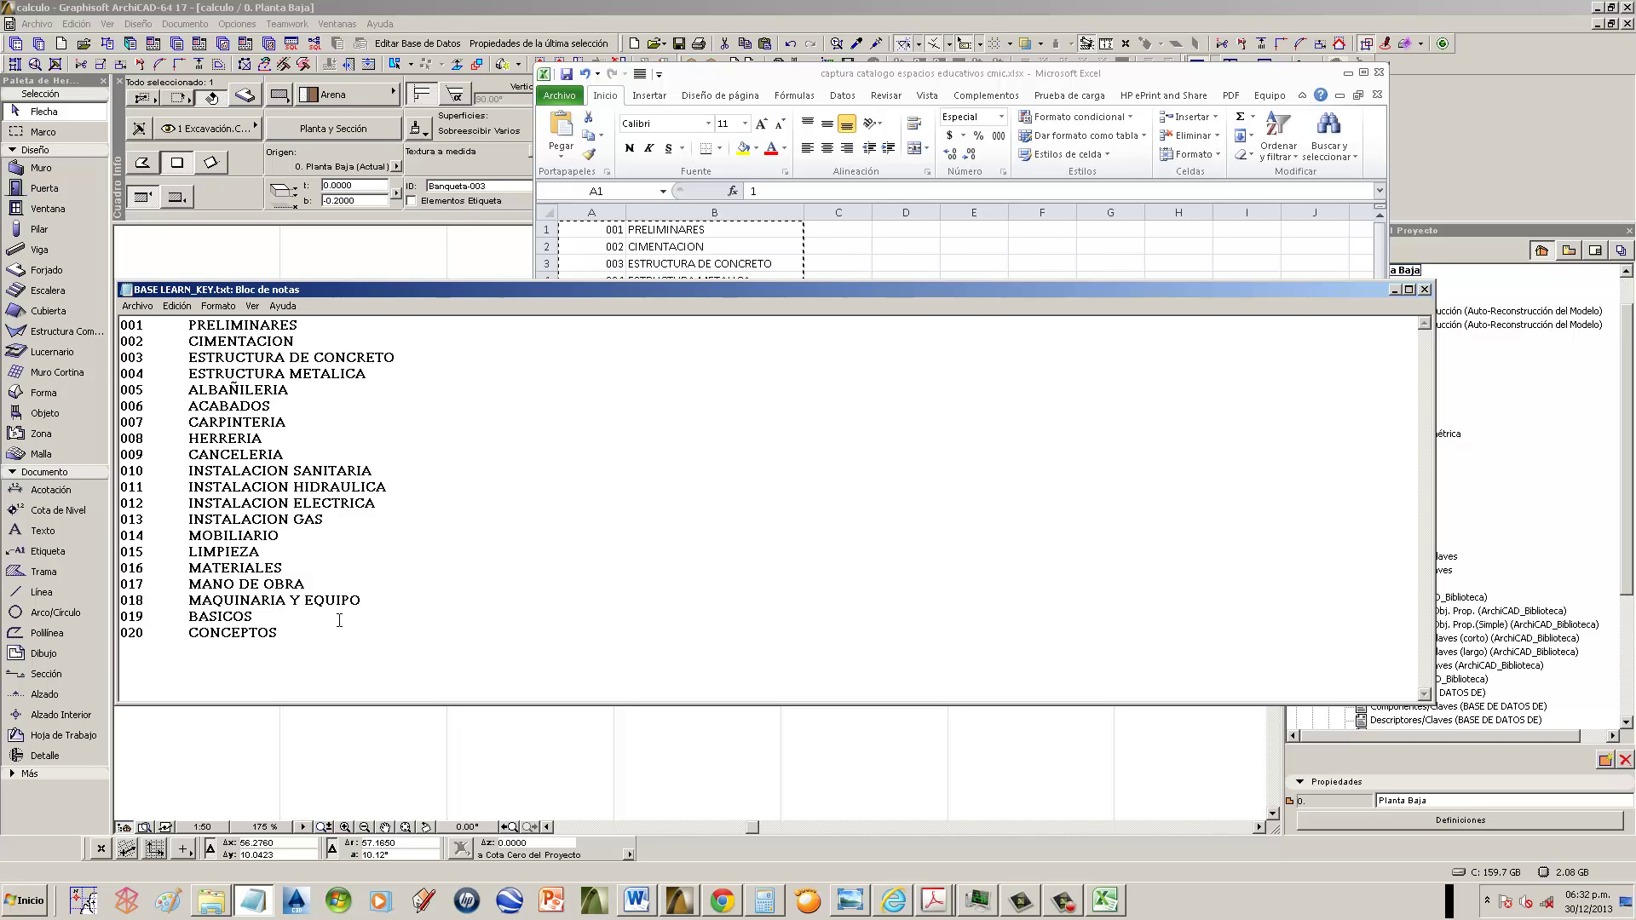
{"action": "left_click", "coordinate": [1427, 291]}
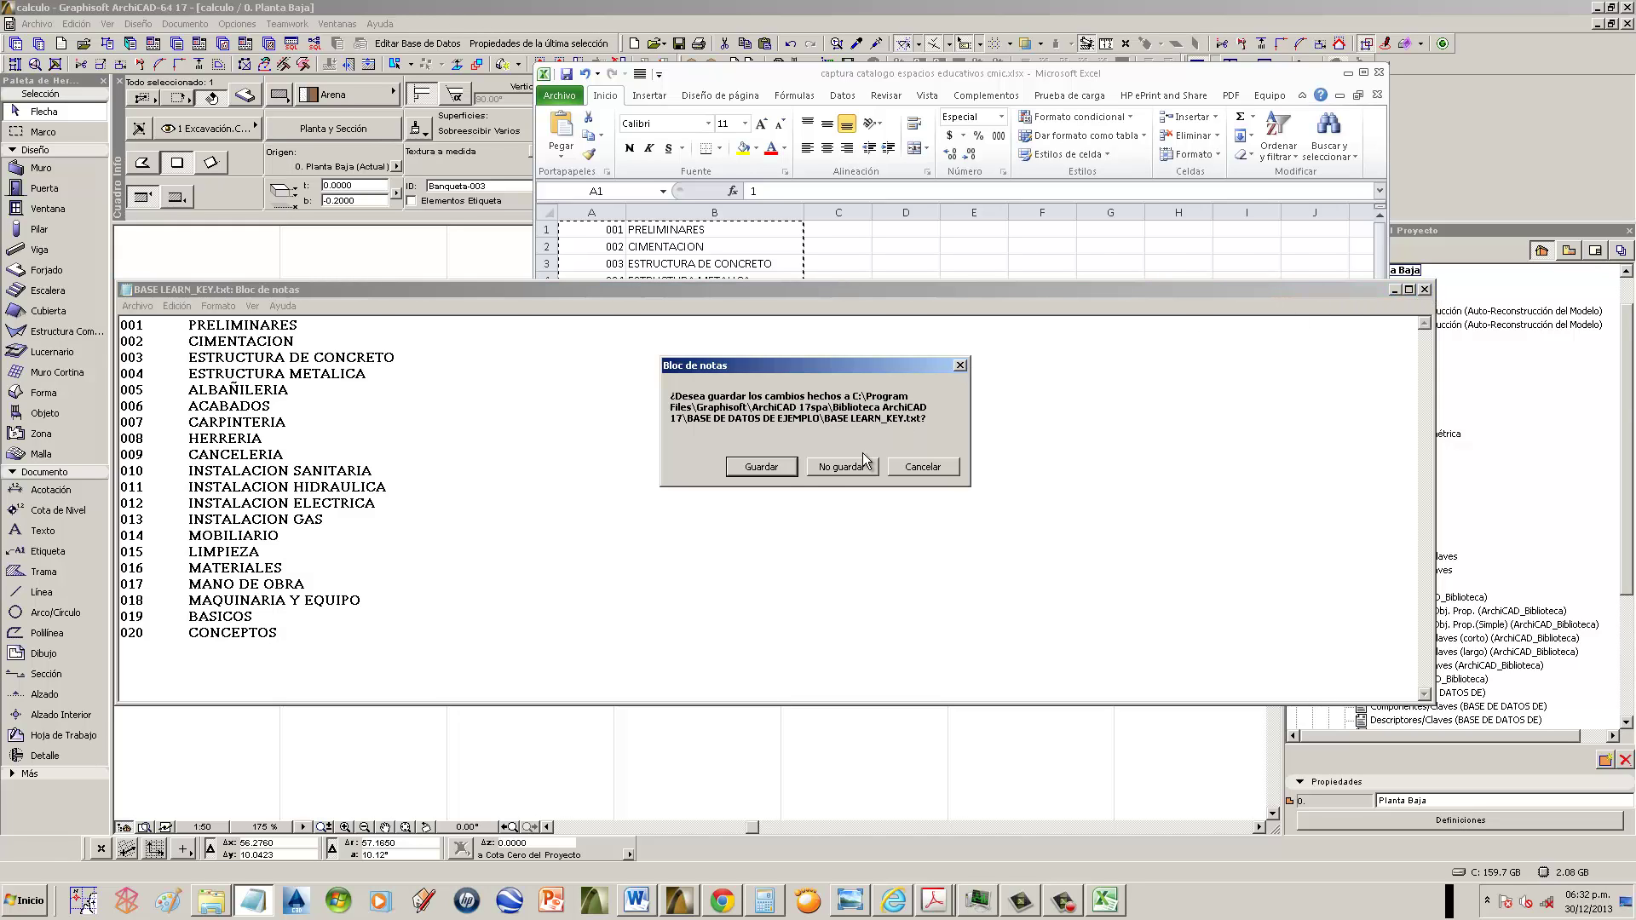
{"action": "left_click", "coordinate": [779, 479]}
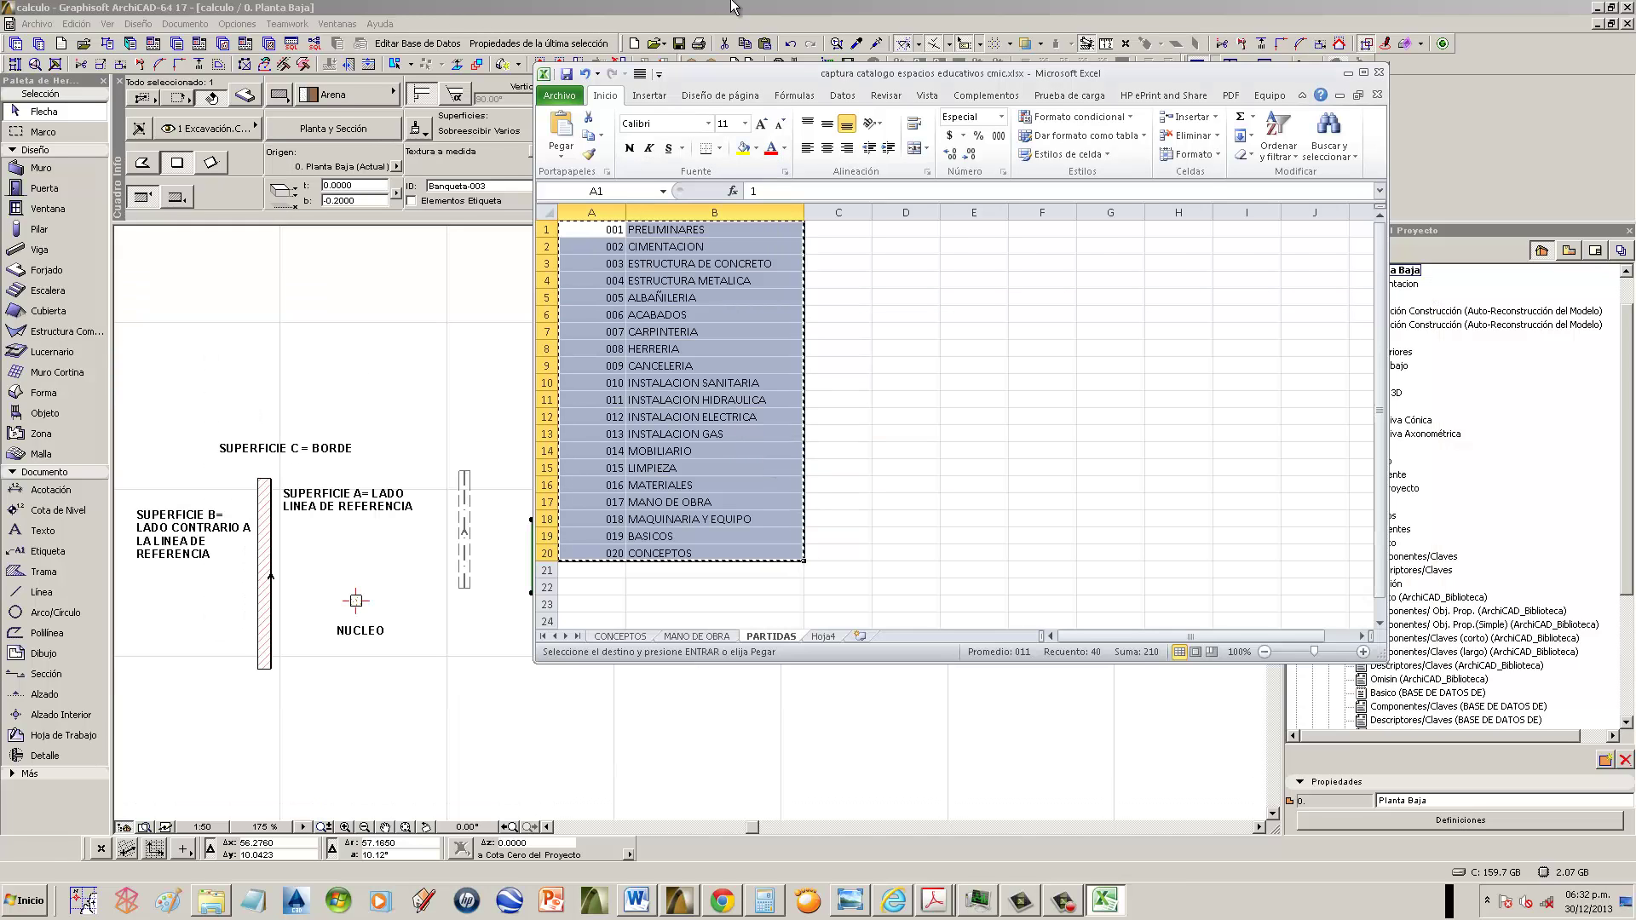
- Switch to ArchiCAD, clear the selection, then reload the libraries and apply all changes, closing the loading report
{"action": "left_click", "coordinate": [389, 404]}
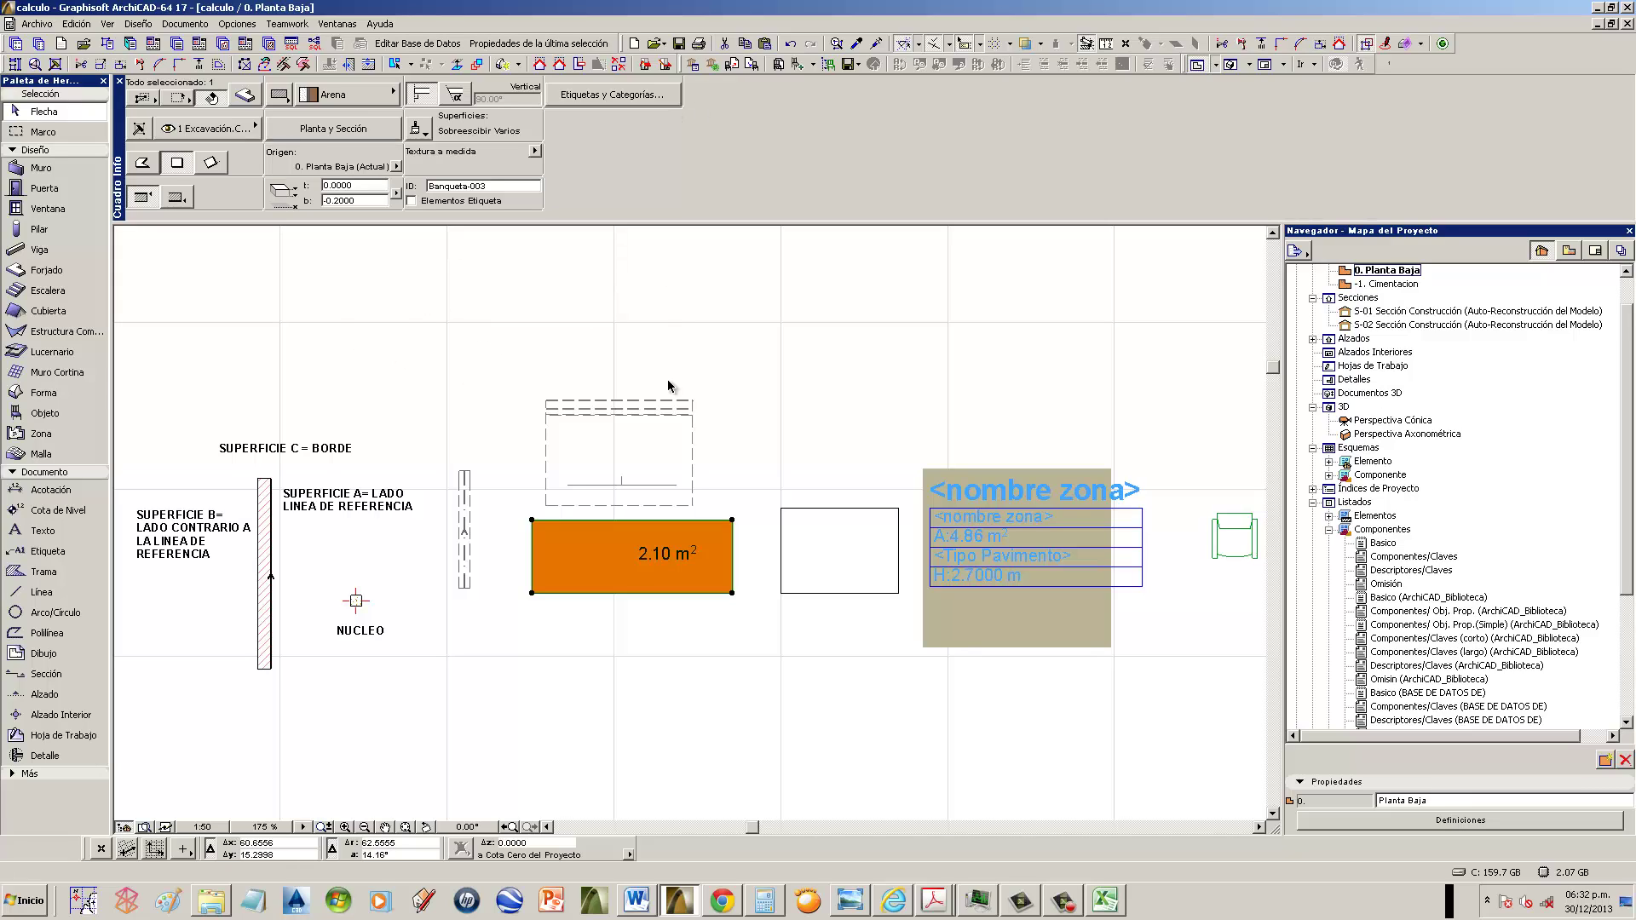
{"action": "left_click", "coordinate": [663, 350]}
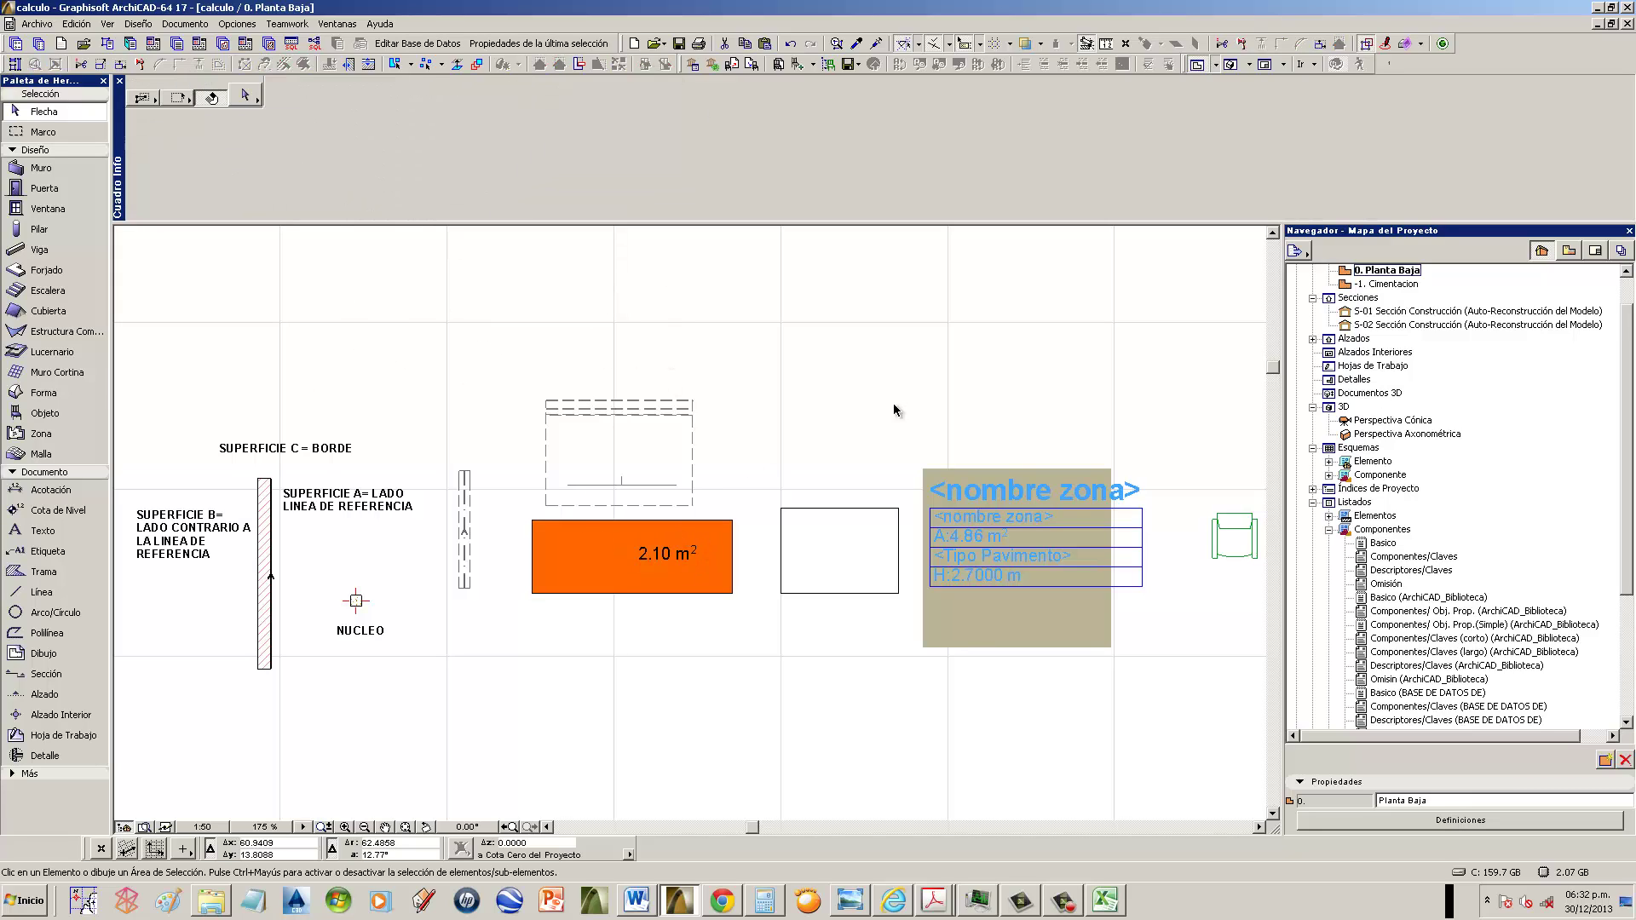
{"action": "left_click", "coordinate": [37, 24]}
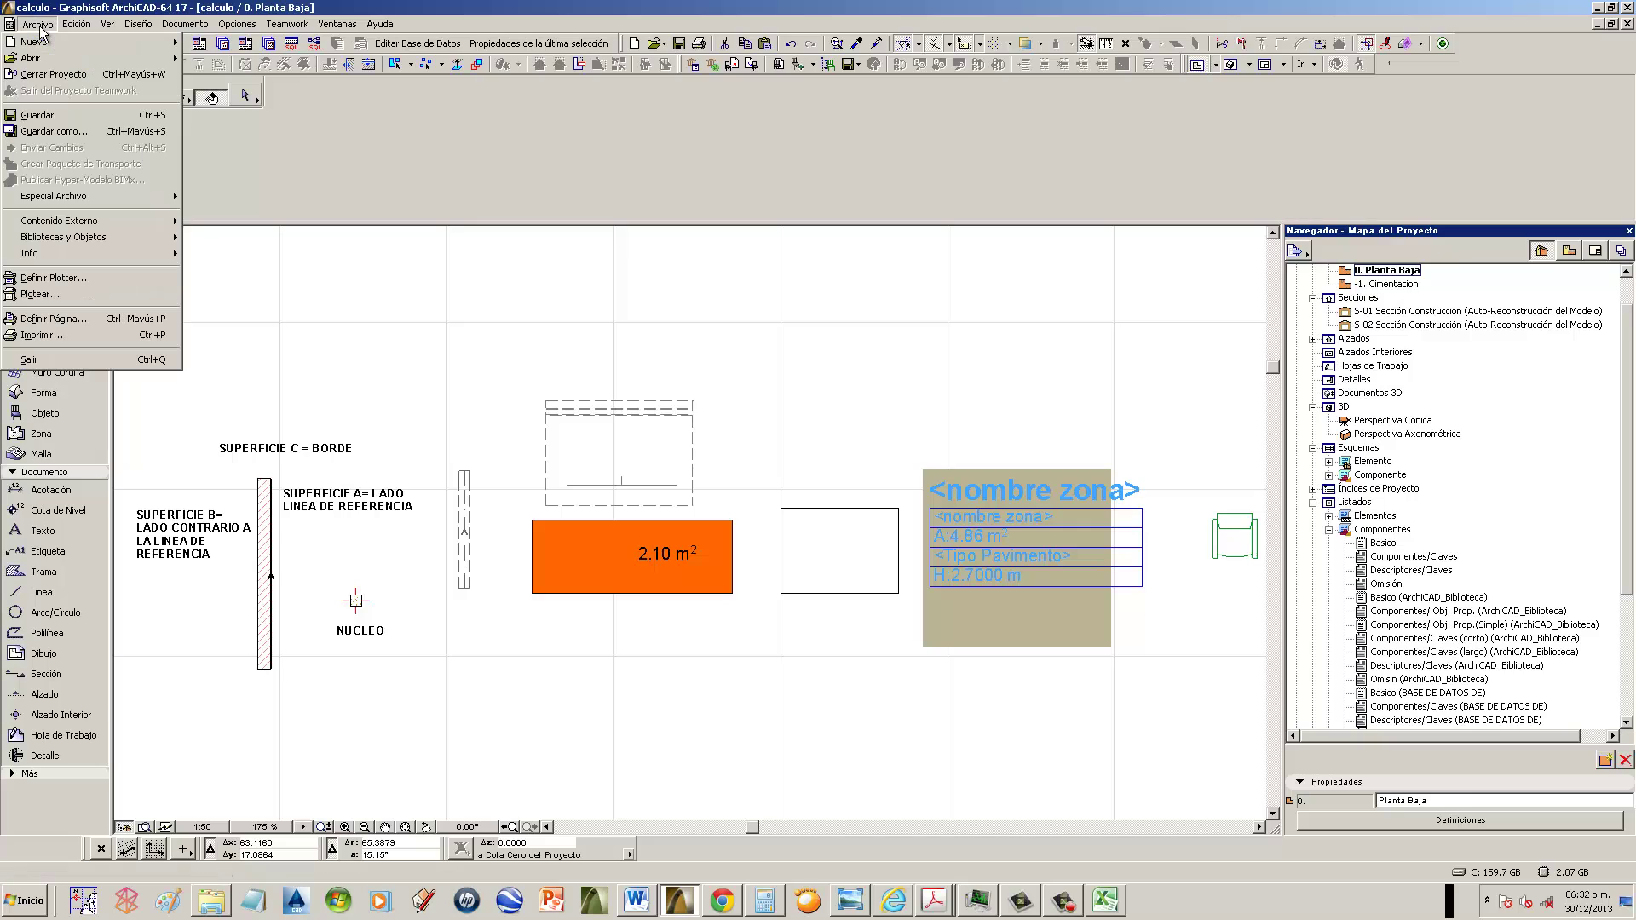
{"action": "mouse_move", "coordinate": [94, 241]}
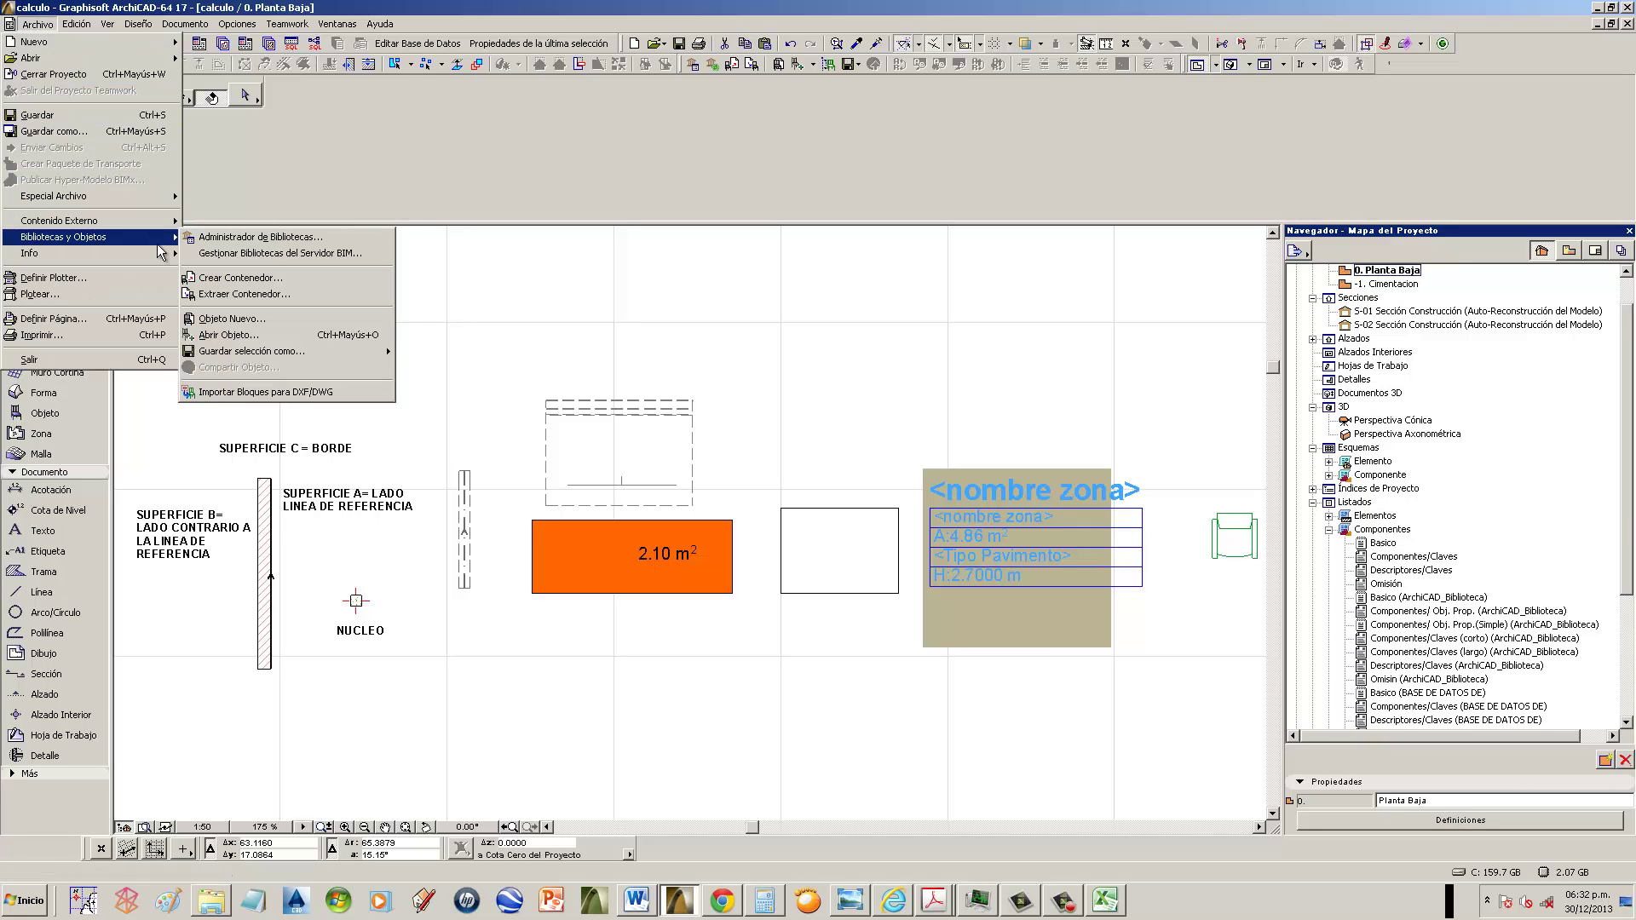
{"action": "left_click", "coordinate": [242, 241]}
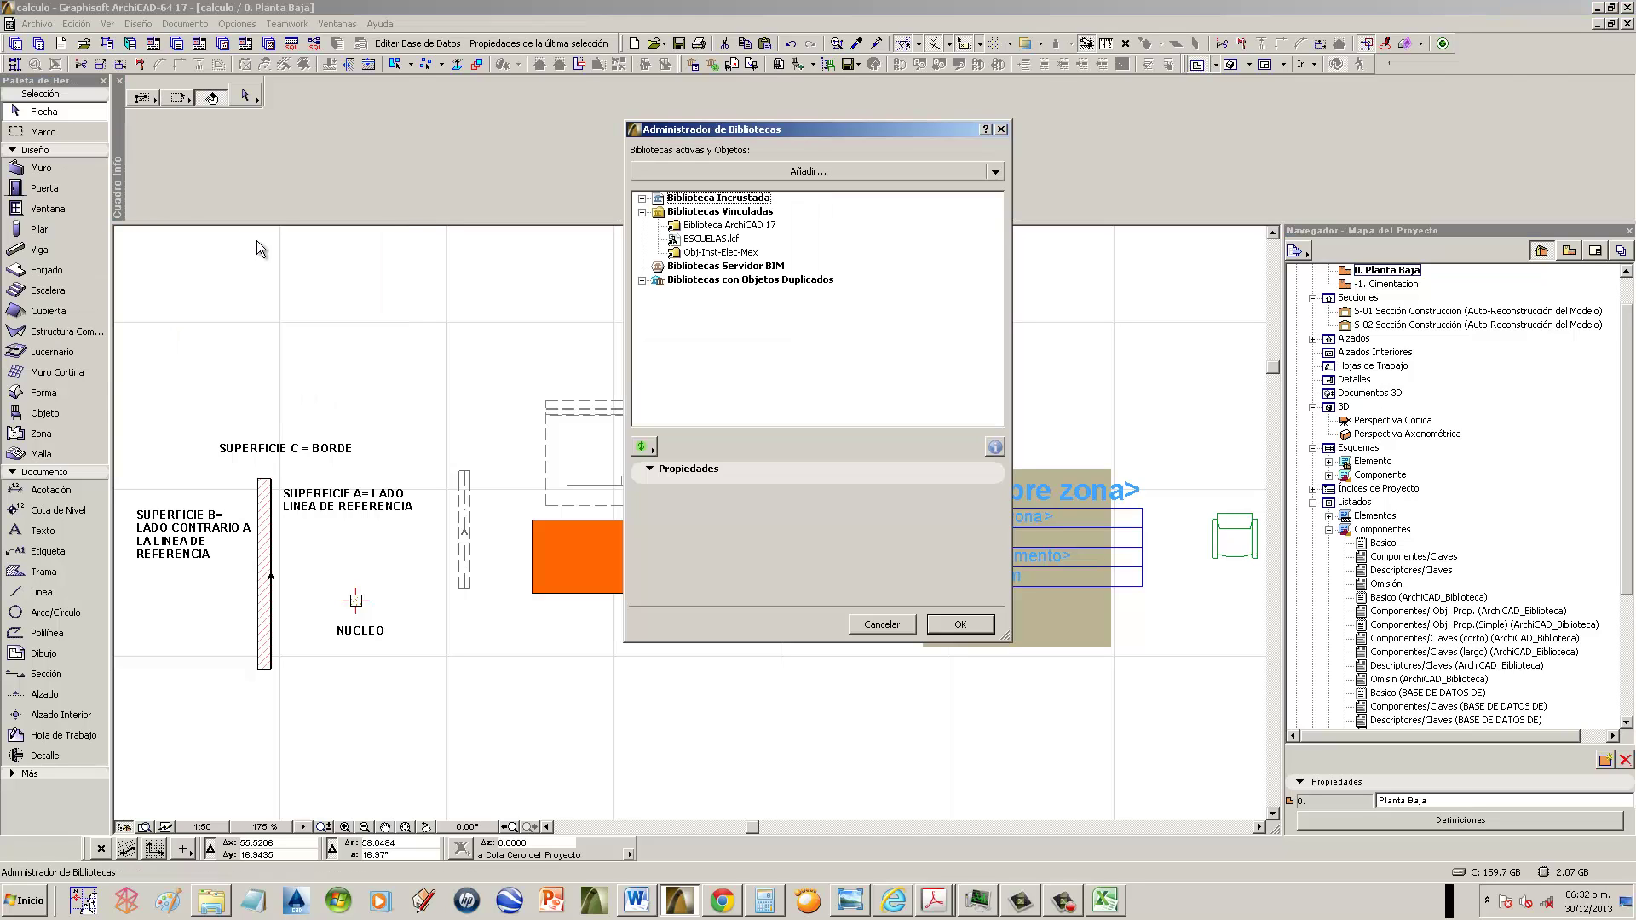
{"action": "left_click", "coordinate": [645, 447]}
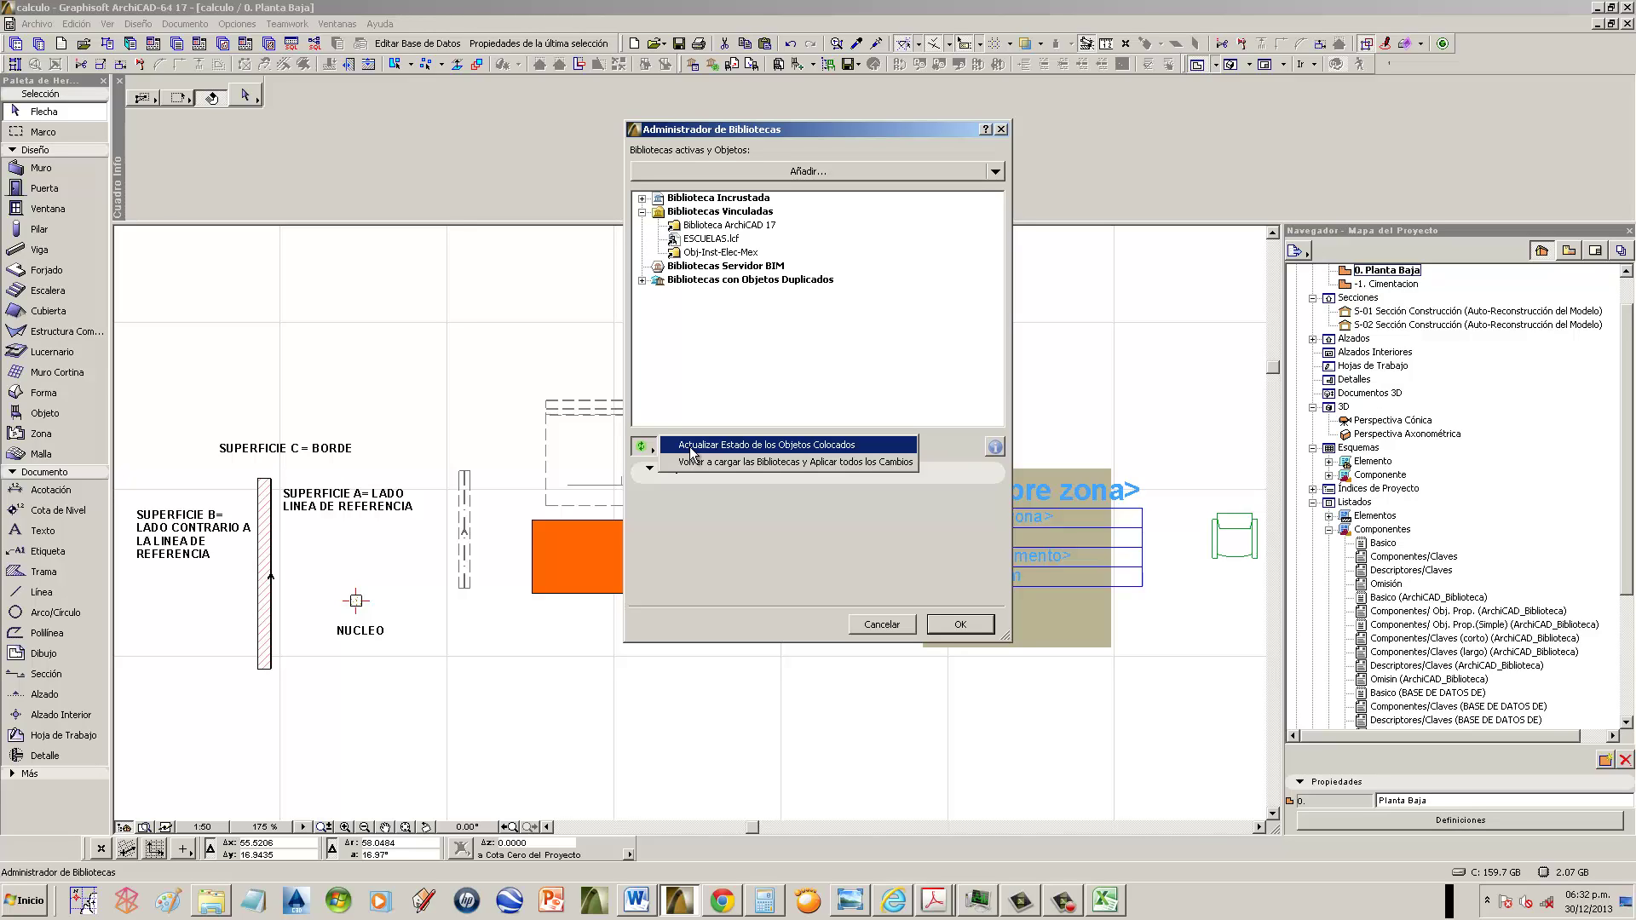
{"action": "left_click", "coordinate": [874, 464]}
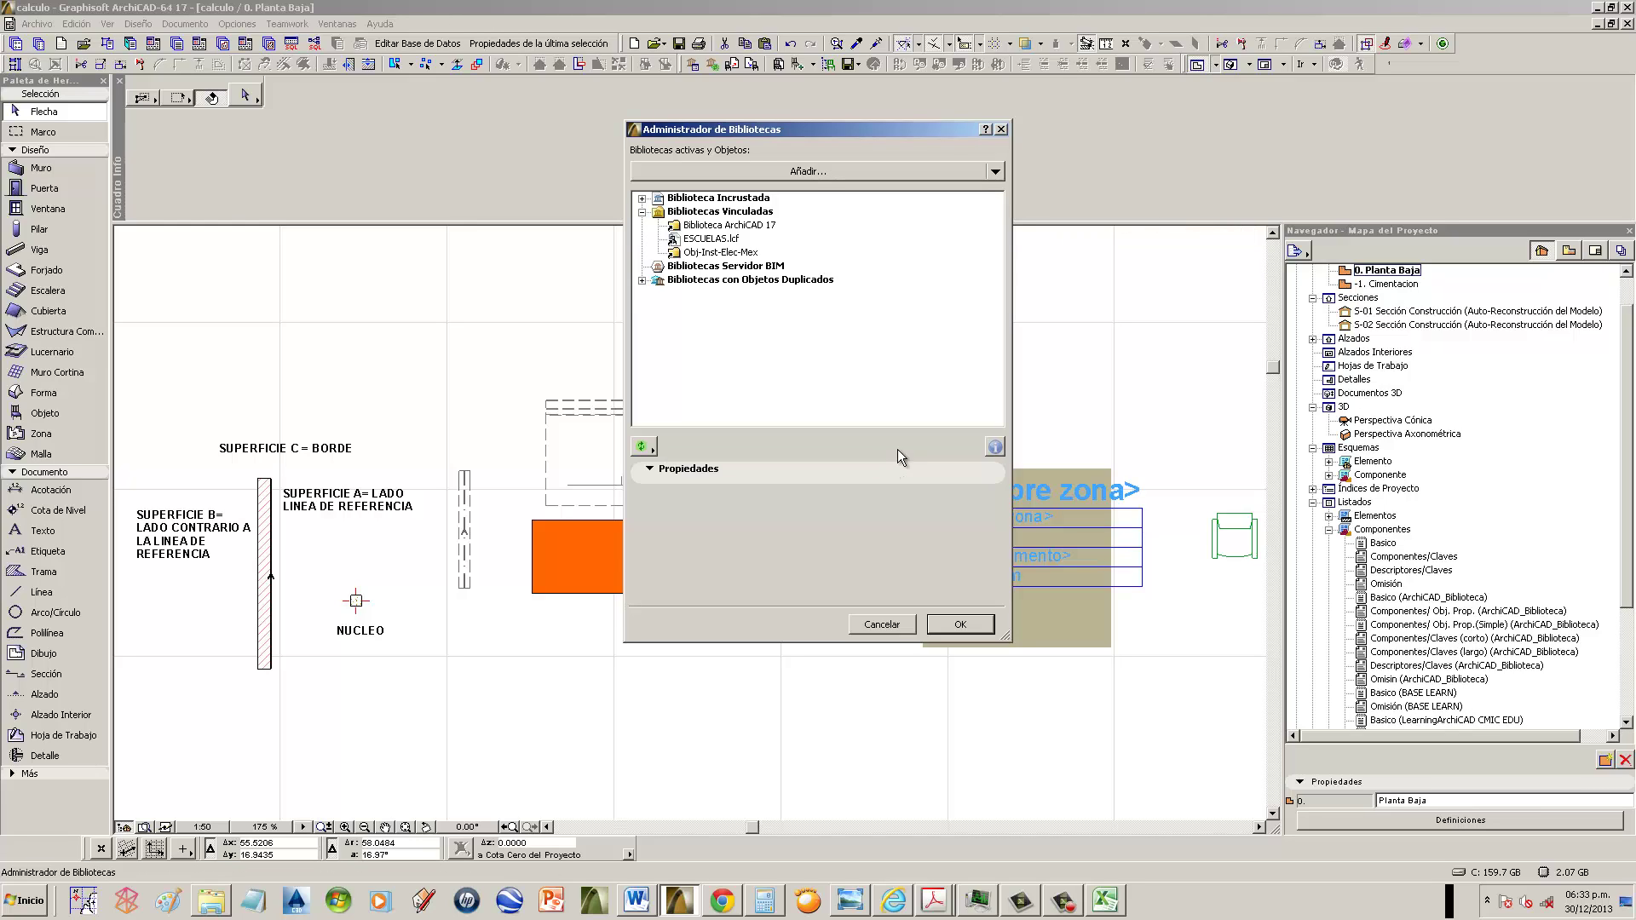
{"action": "left_click", "coordinate": [957, 623]}
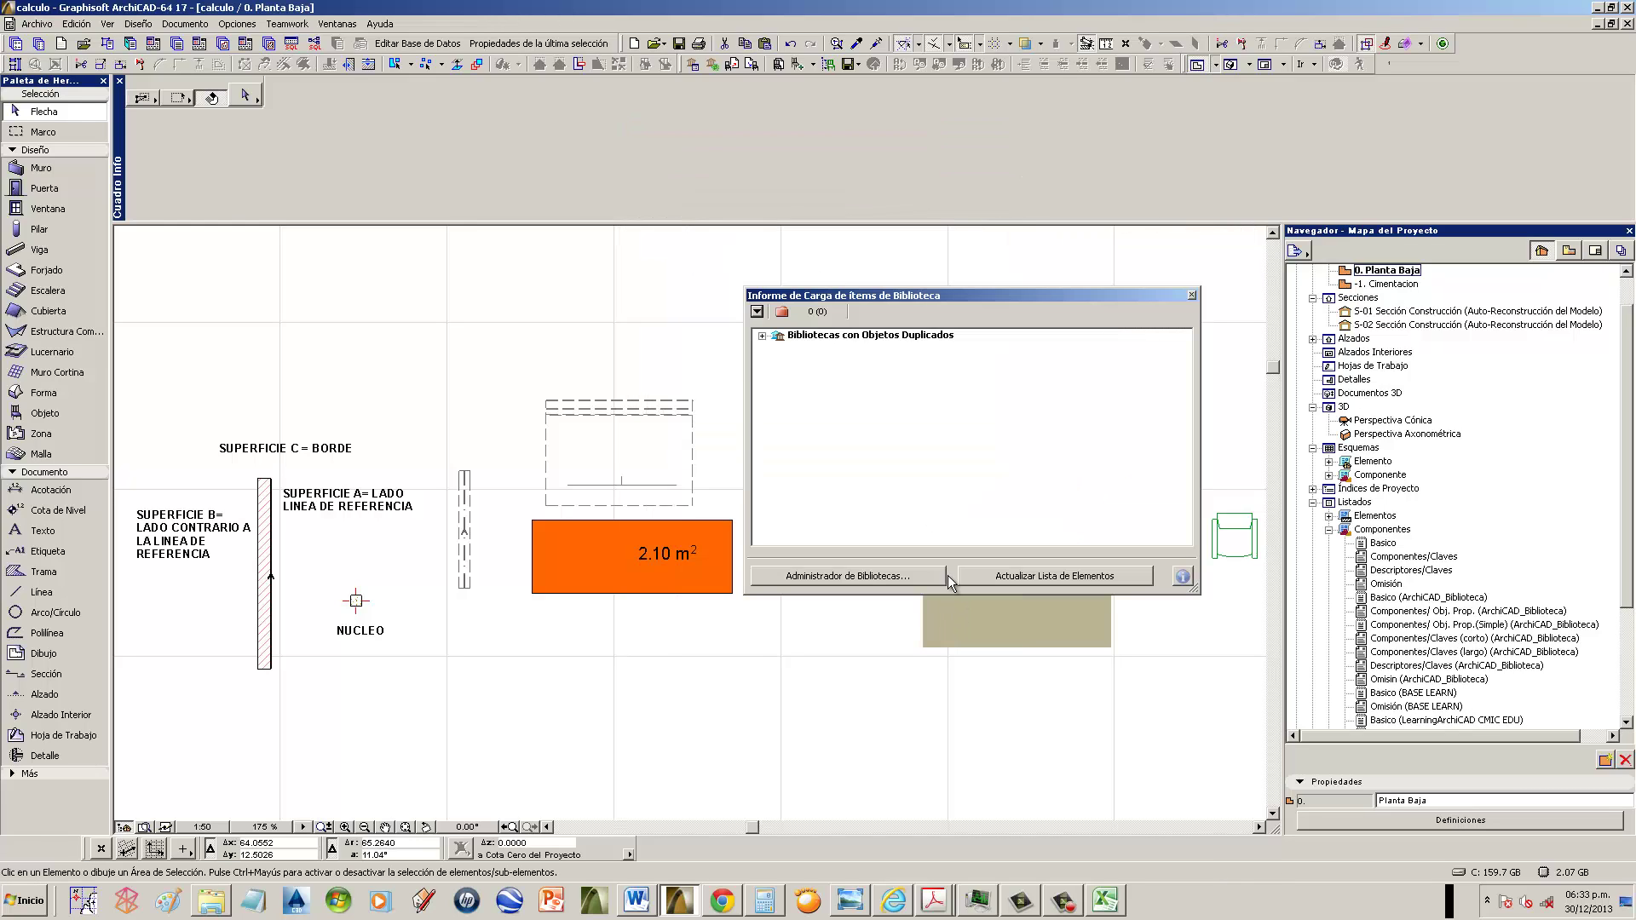
{"action": "left_click", "coordinate": [1194, 292]}
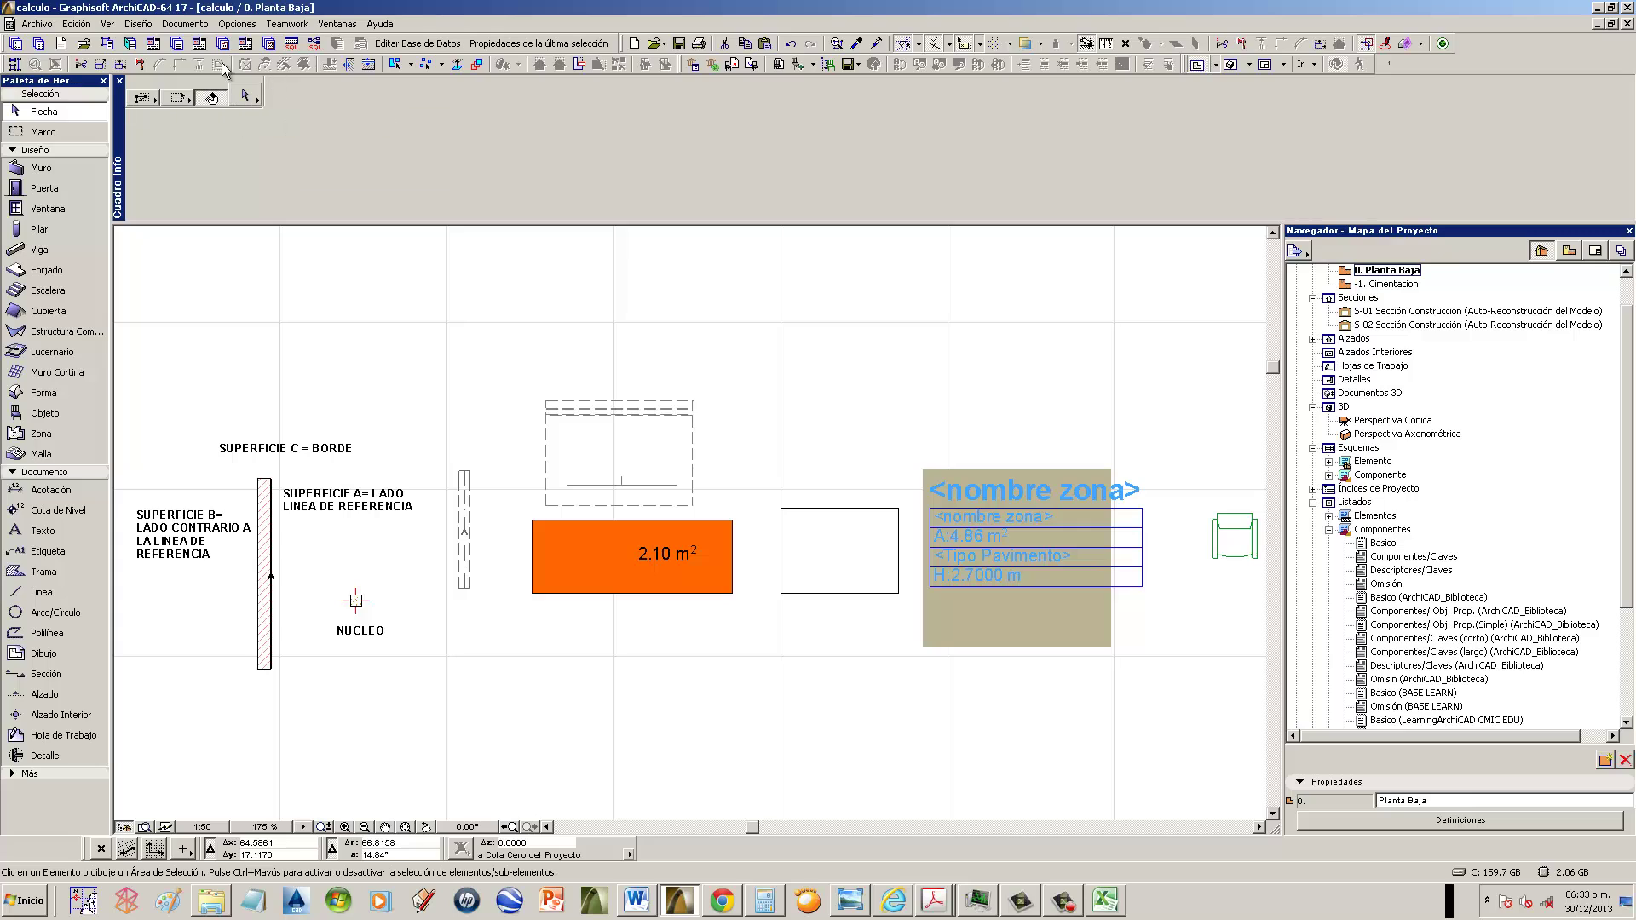
- Open the database editor and expand BASE LEARN to list its keys
{"action": "left_click", "coordinate": [38, 45]}
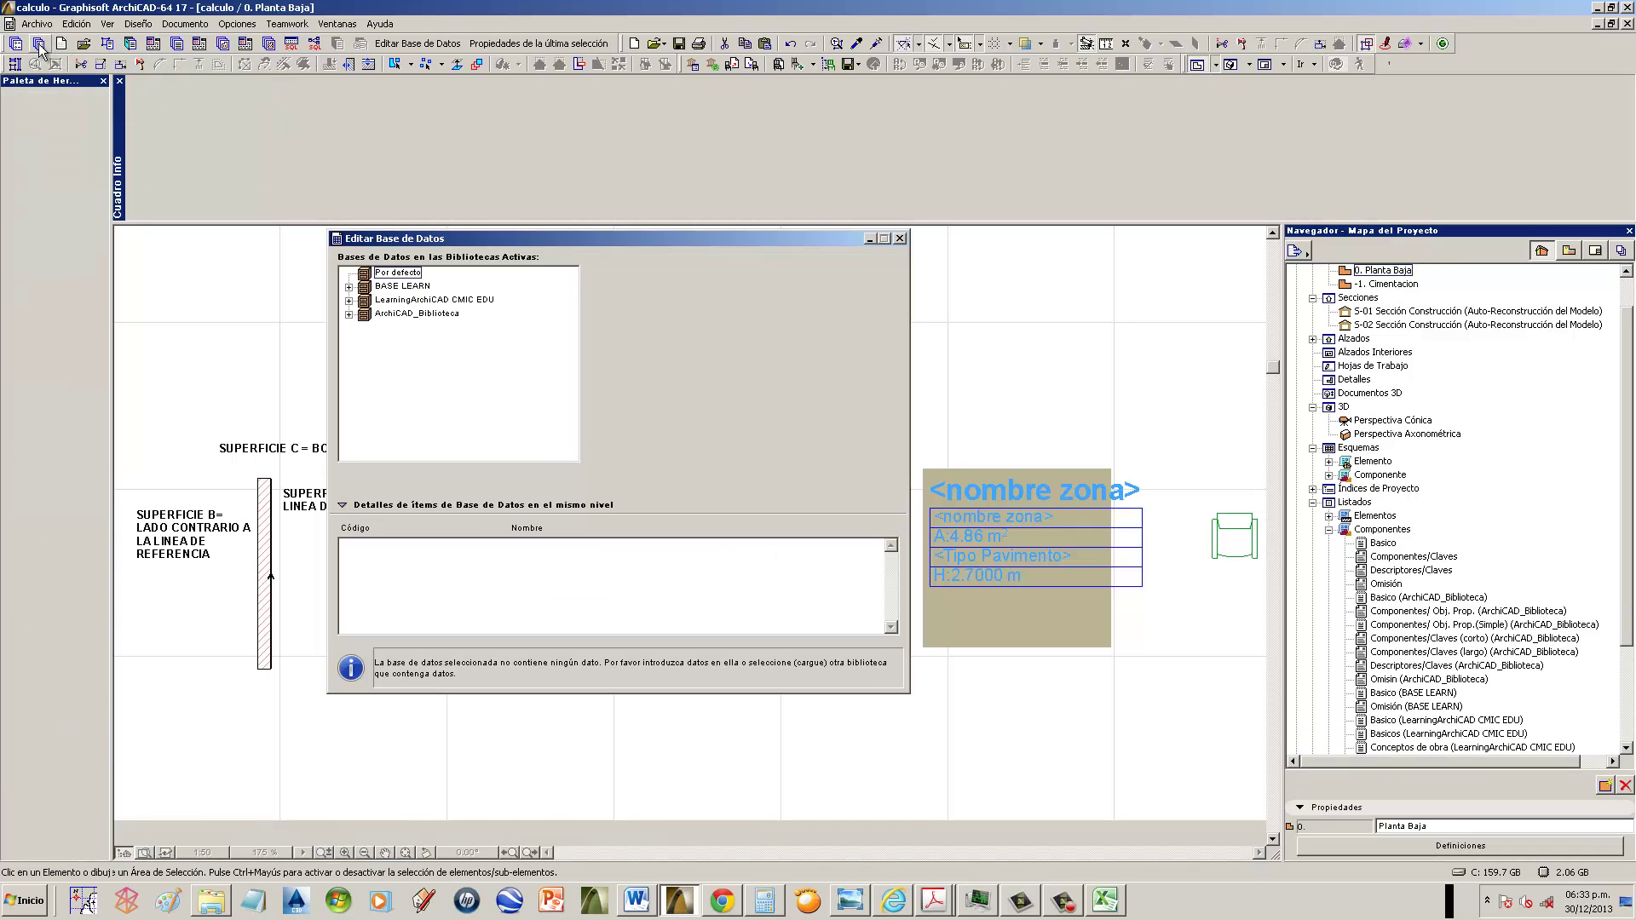
{"action": "left_click", "coordinate": [404, 287]}
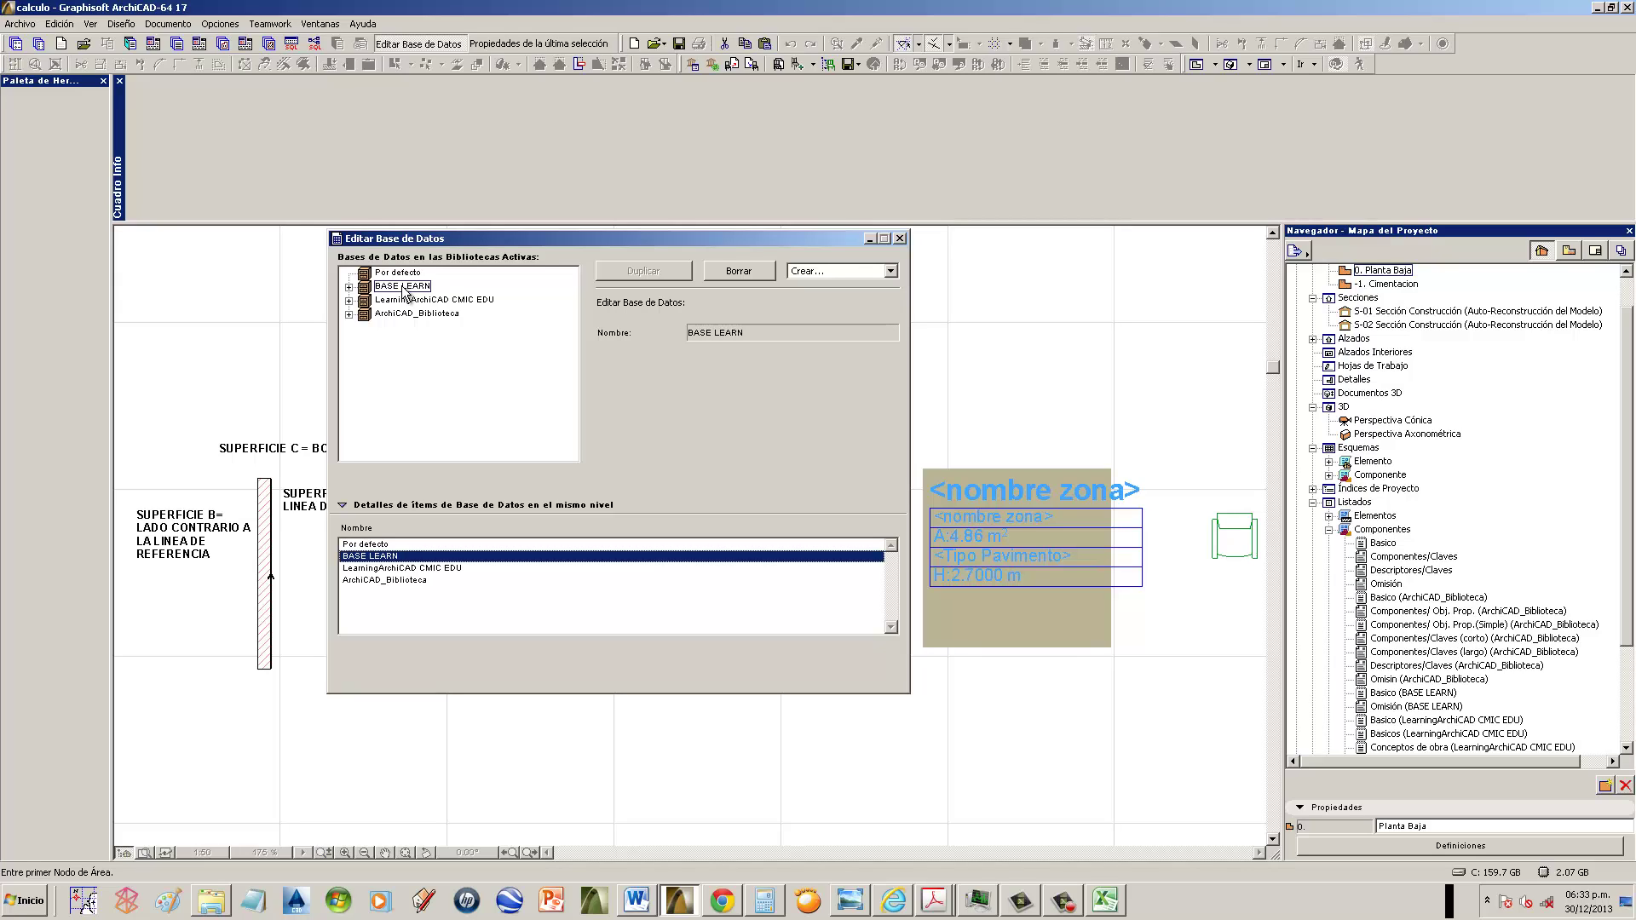
{"action": "left_click", "coordinate": [349, 288]}
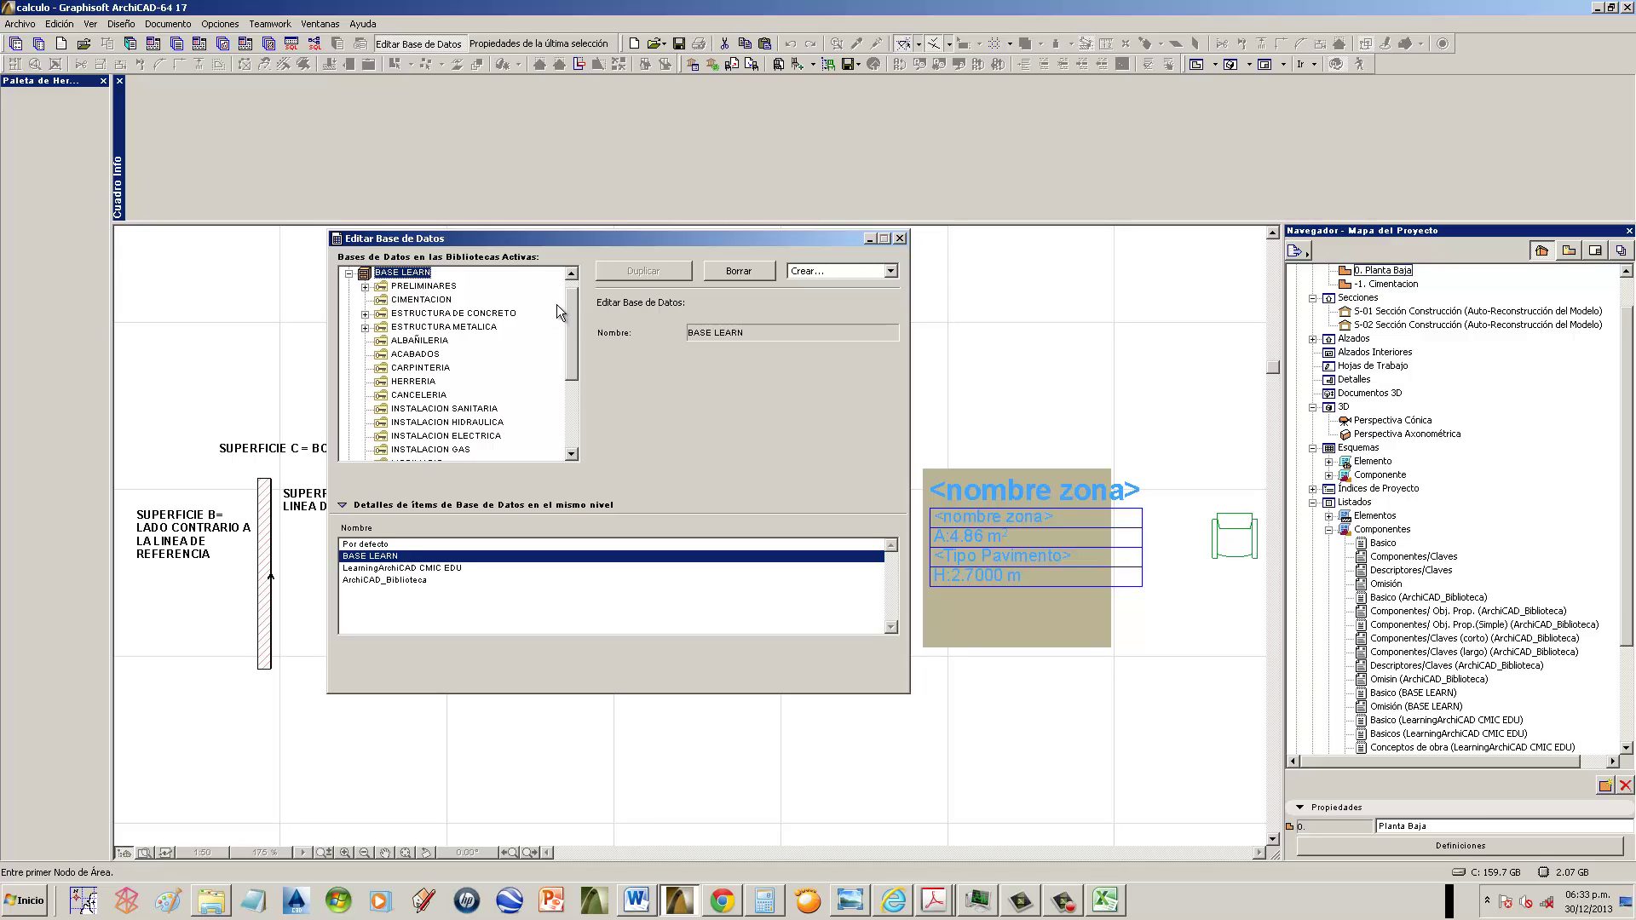
{"action": "mouse_move", "coordinate": [571, 288]}
{"action": "left_mouse_down"}
{"action": "mouse_move", "coordinate": [554, 377]}
{"action": "mouse_move", "coordinate": [558, 301]}
{"action": "left_mouse_up"}
- Check the codes and names of the BASE LEARN keys from CIMENTACION to INSTALACION HIDRAULICA, then close the database editor
{"action": "left_click", "coordinate": [448, 300]}
{"action": "left_click", "coordinate": [443, 313]}
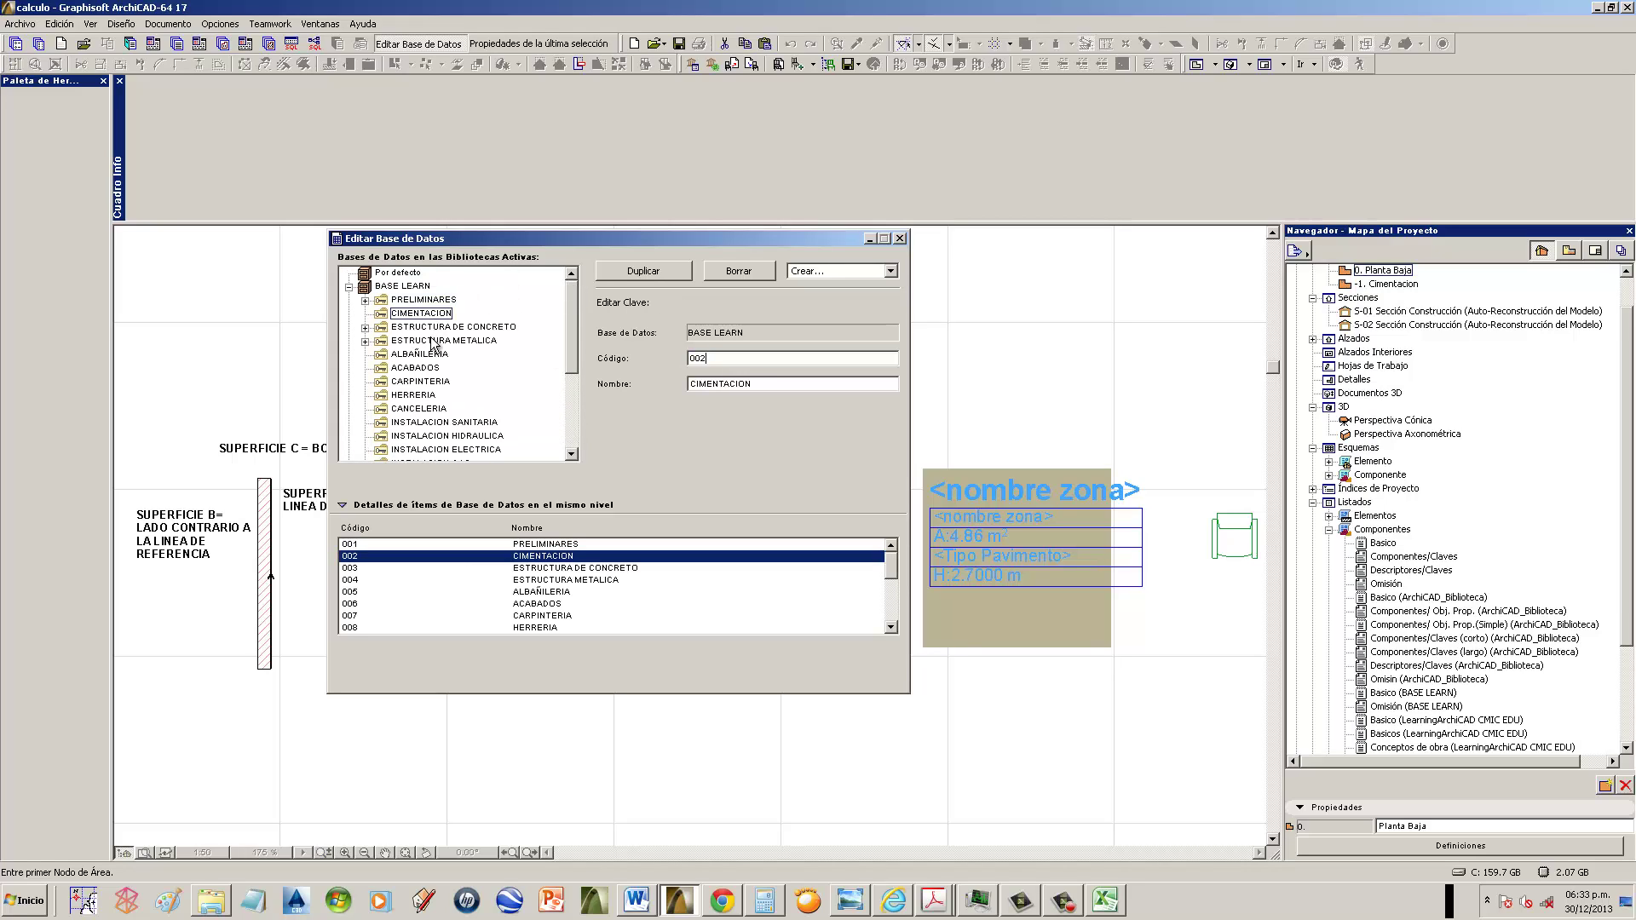
{"action": "left_click", "coordinate": [433, 340]}
{"action": "left_click", "coordinate": [426, 354]}
{"action": "left_click", "coordinate": [426, 369]}
{"action": "left_click", "coordinate": [428, 382]}
{"action": "left_click", "coordinate": [429, 395]}
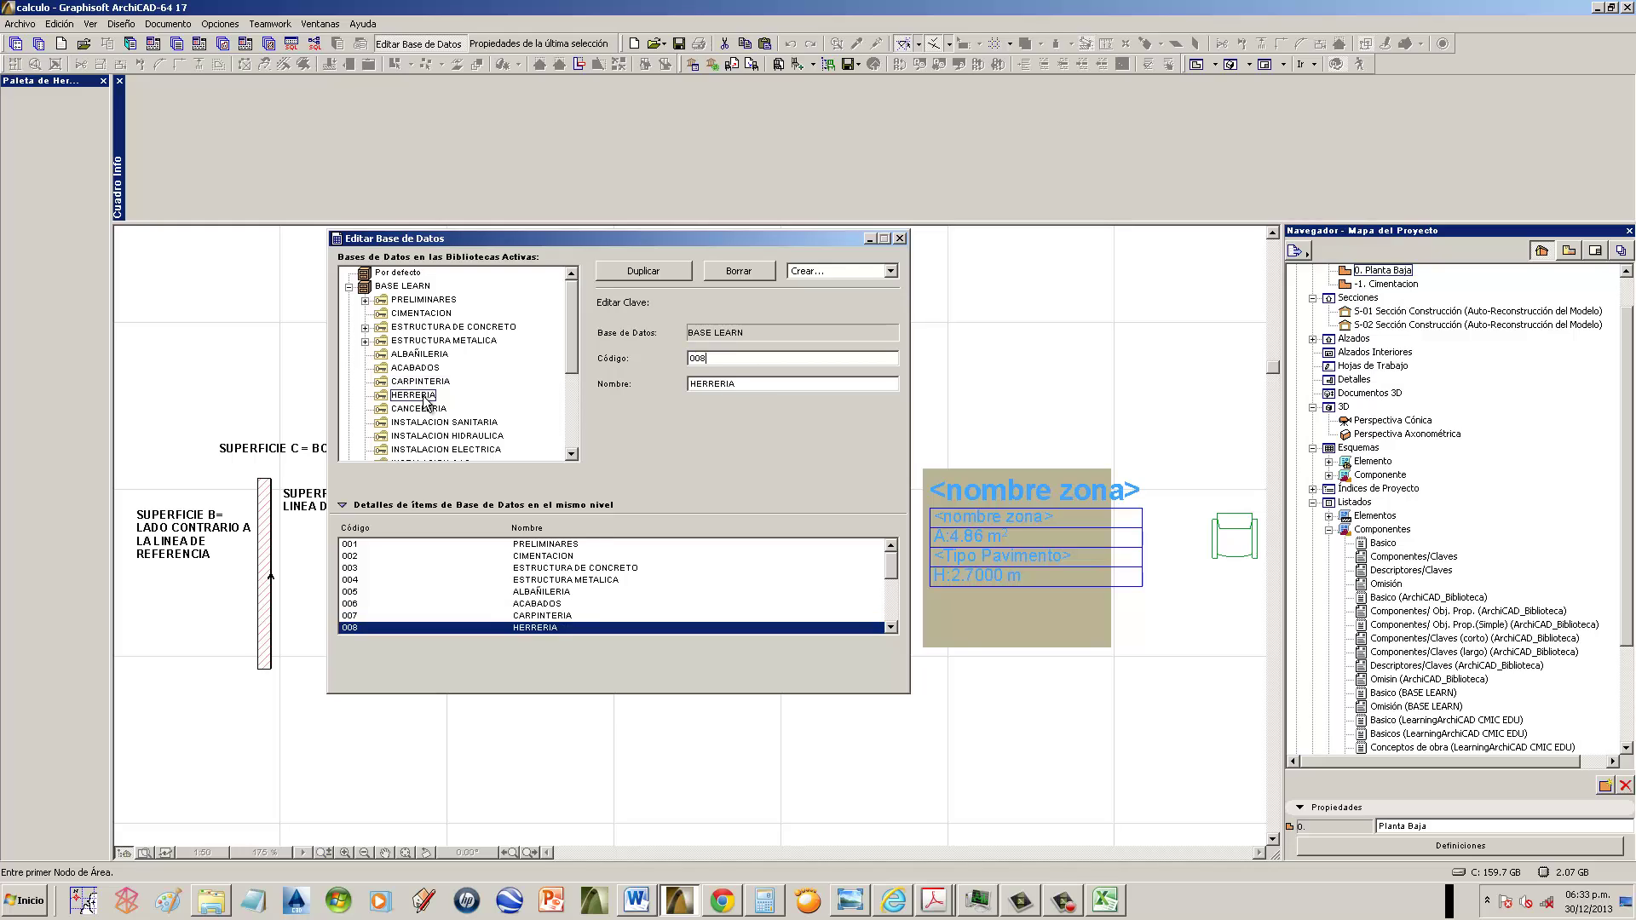
{"action": "left_click", "coordinate": [432, 410]}
{"action": "left_click", "coordinate": [435, 423]}
{"action": "left_click", "coordinate": [437, 436]}
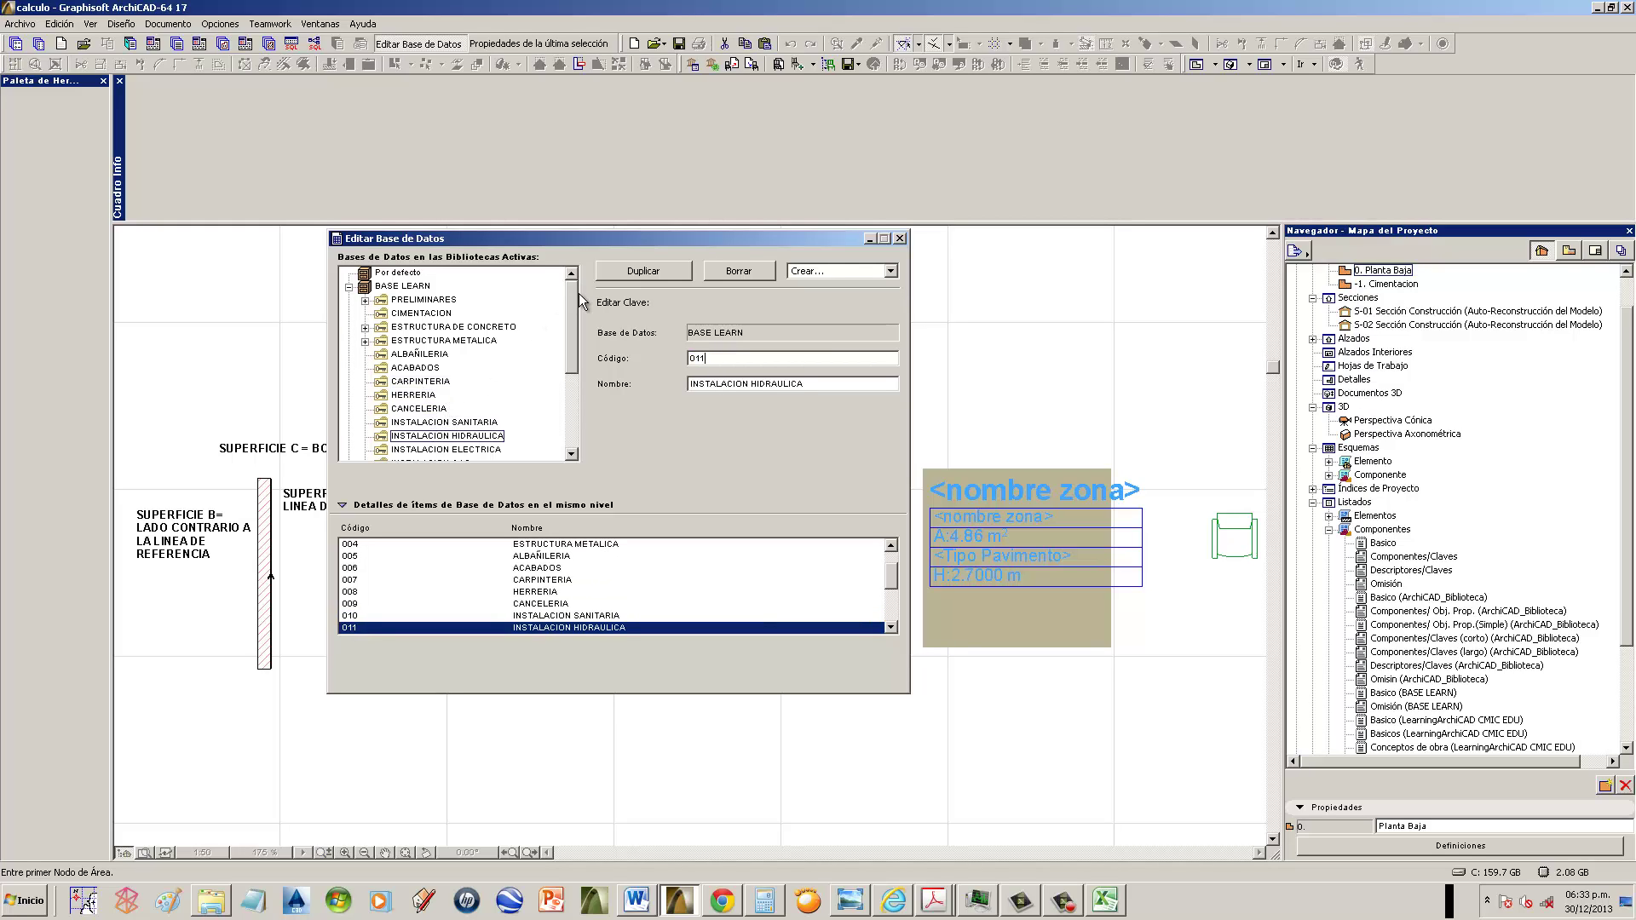
{"action": "mouse_move", "coordinate": [574, 295]}
{"action": "left_mouse_down"}
{"action": "mouse_move", "coordinate": [571, 372]}
{"action": "mouse_move", "coordinate": [576, 297]}
{"action": "left_mouse_up"}
{"action": "left_click", "coordinate": [899, 238]}
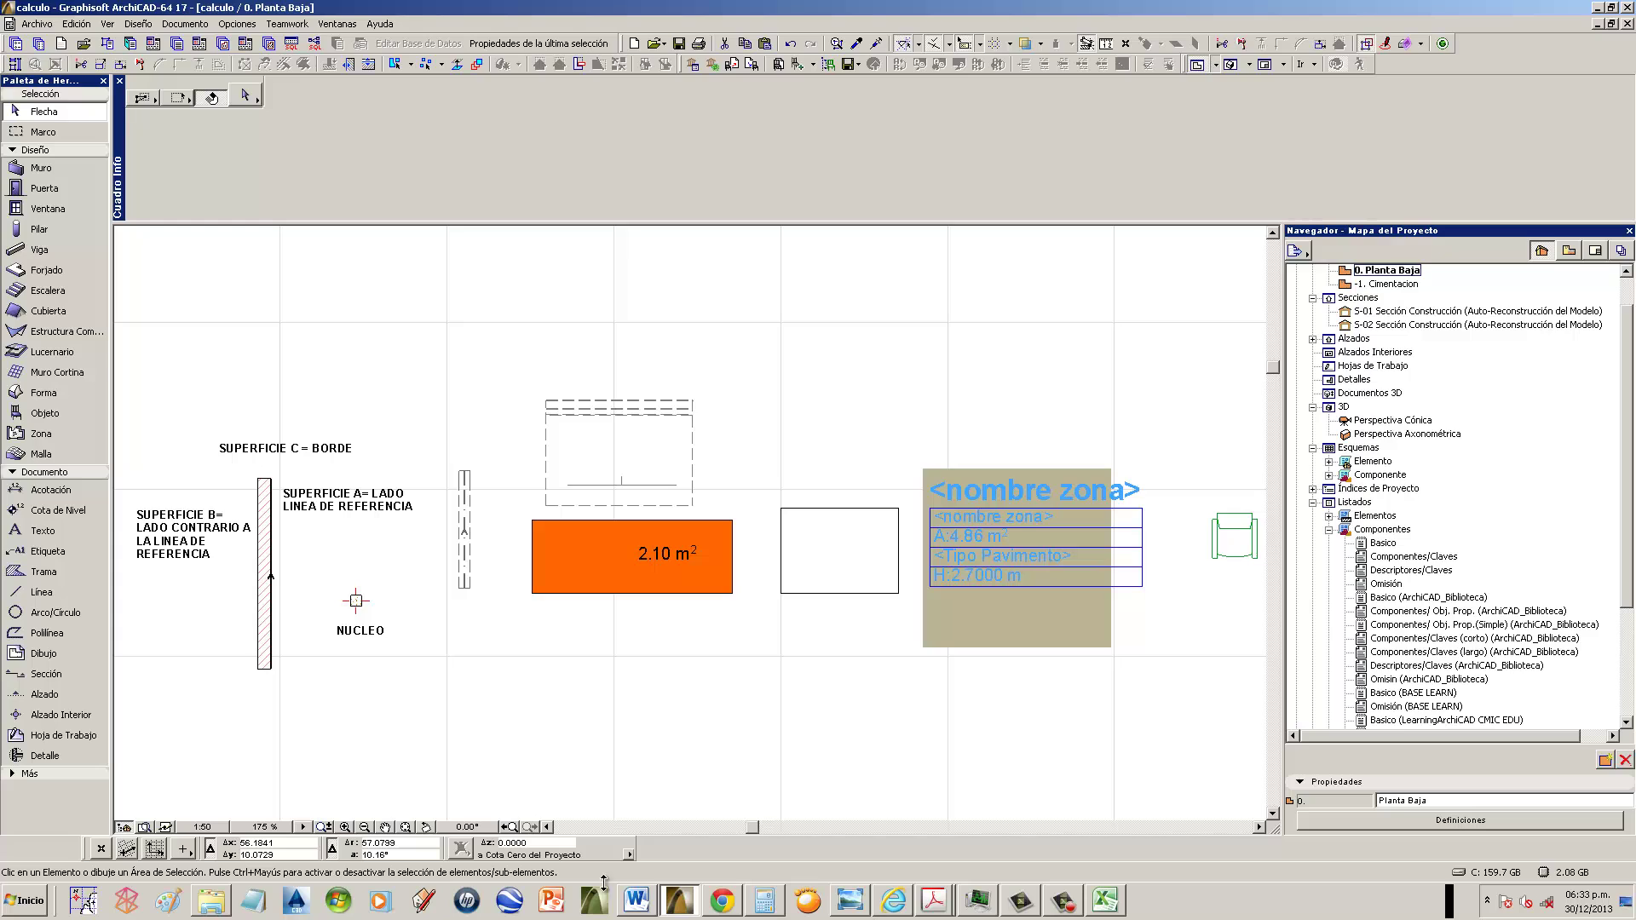
- Switch to the Excel catalogue and examine the codes, descriptions, units and costs in the CONCEPTOS sheet
{"action": "left_click", "coordinate": [1105, 901]}
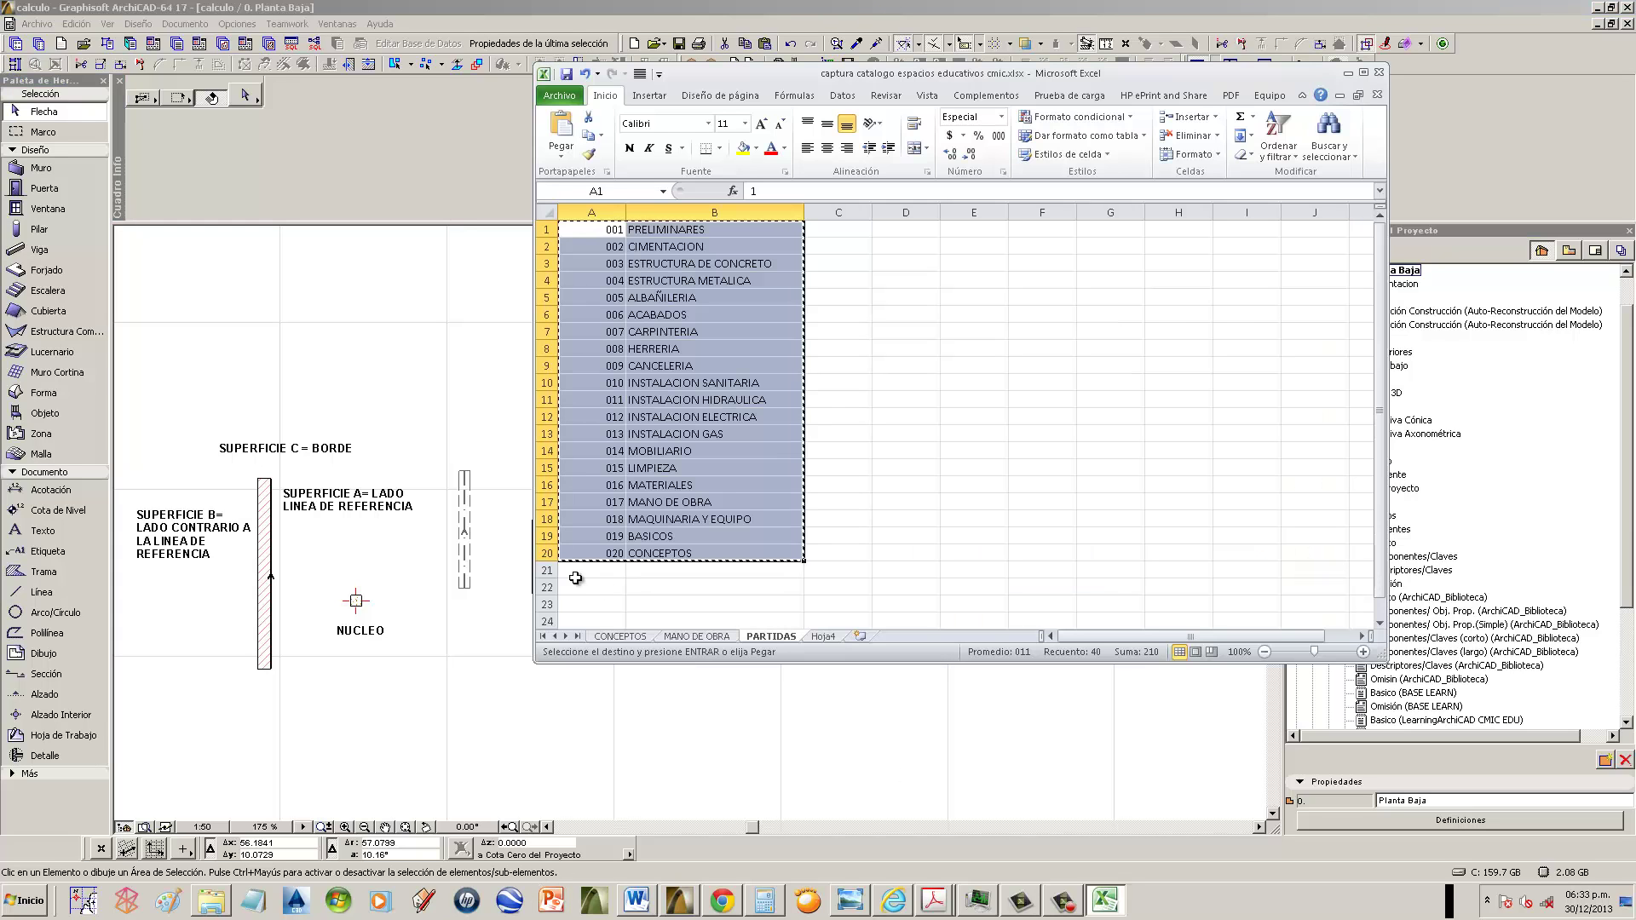
{"action": "left_click", "coordinate": [621, 637]}
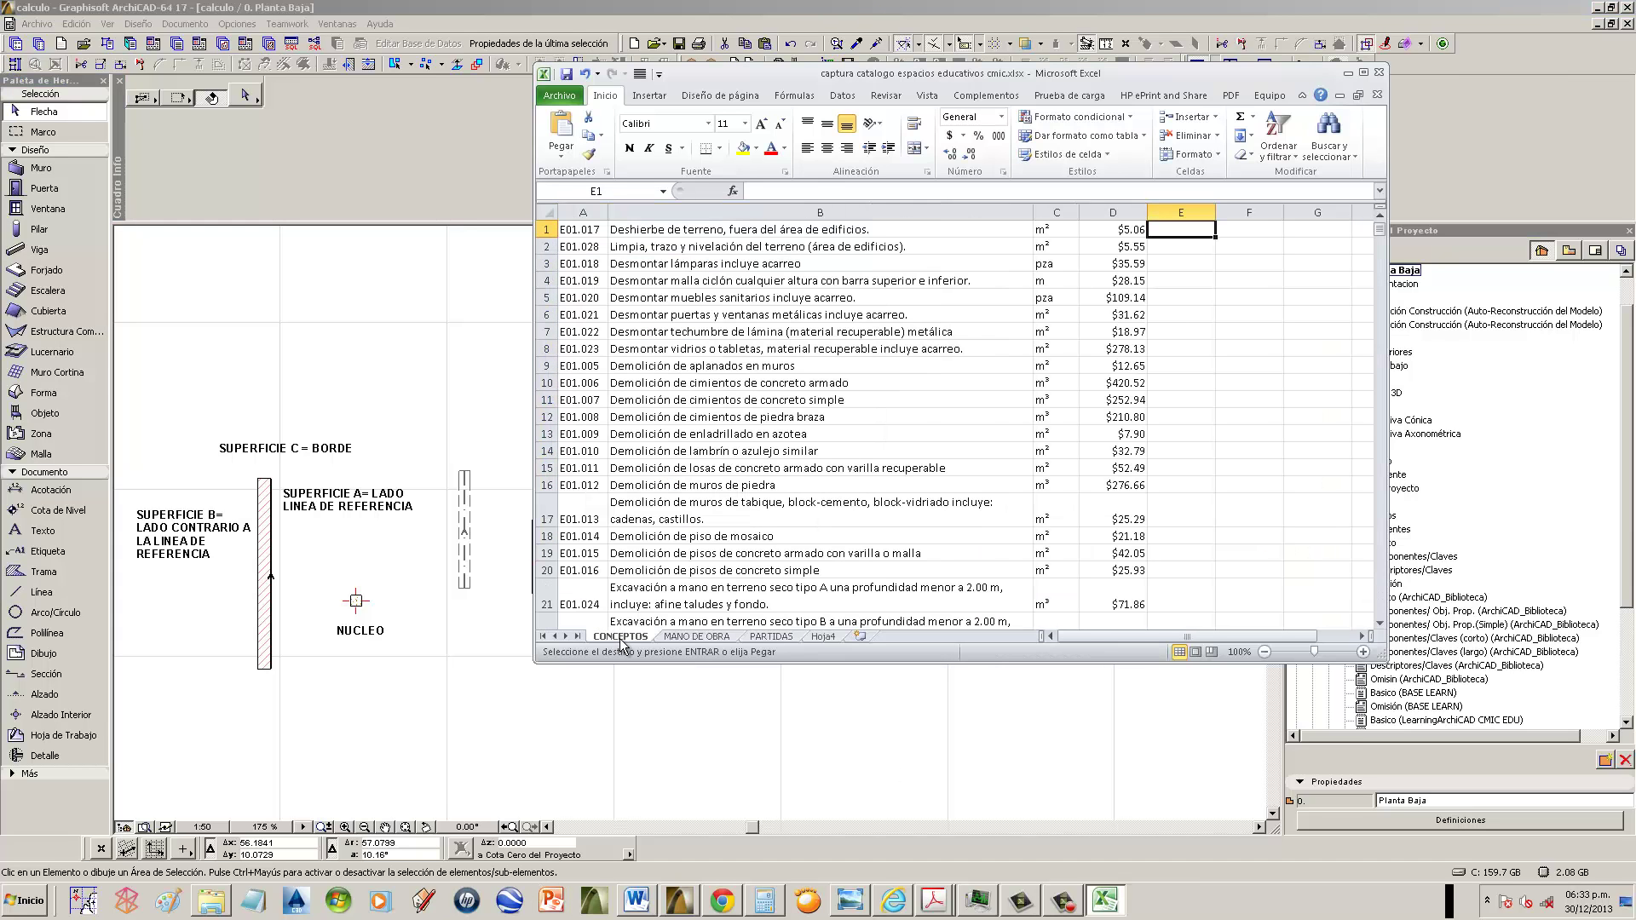
{"action": "left_click", "coordinate": [666, 592]}
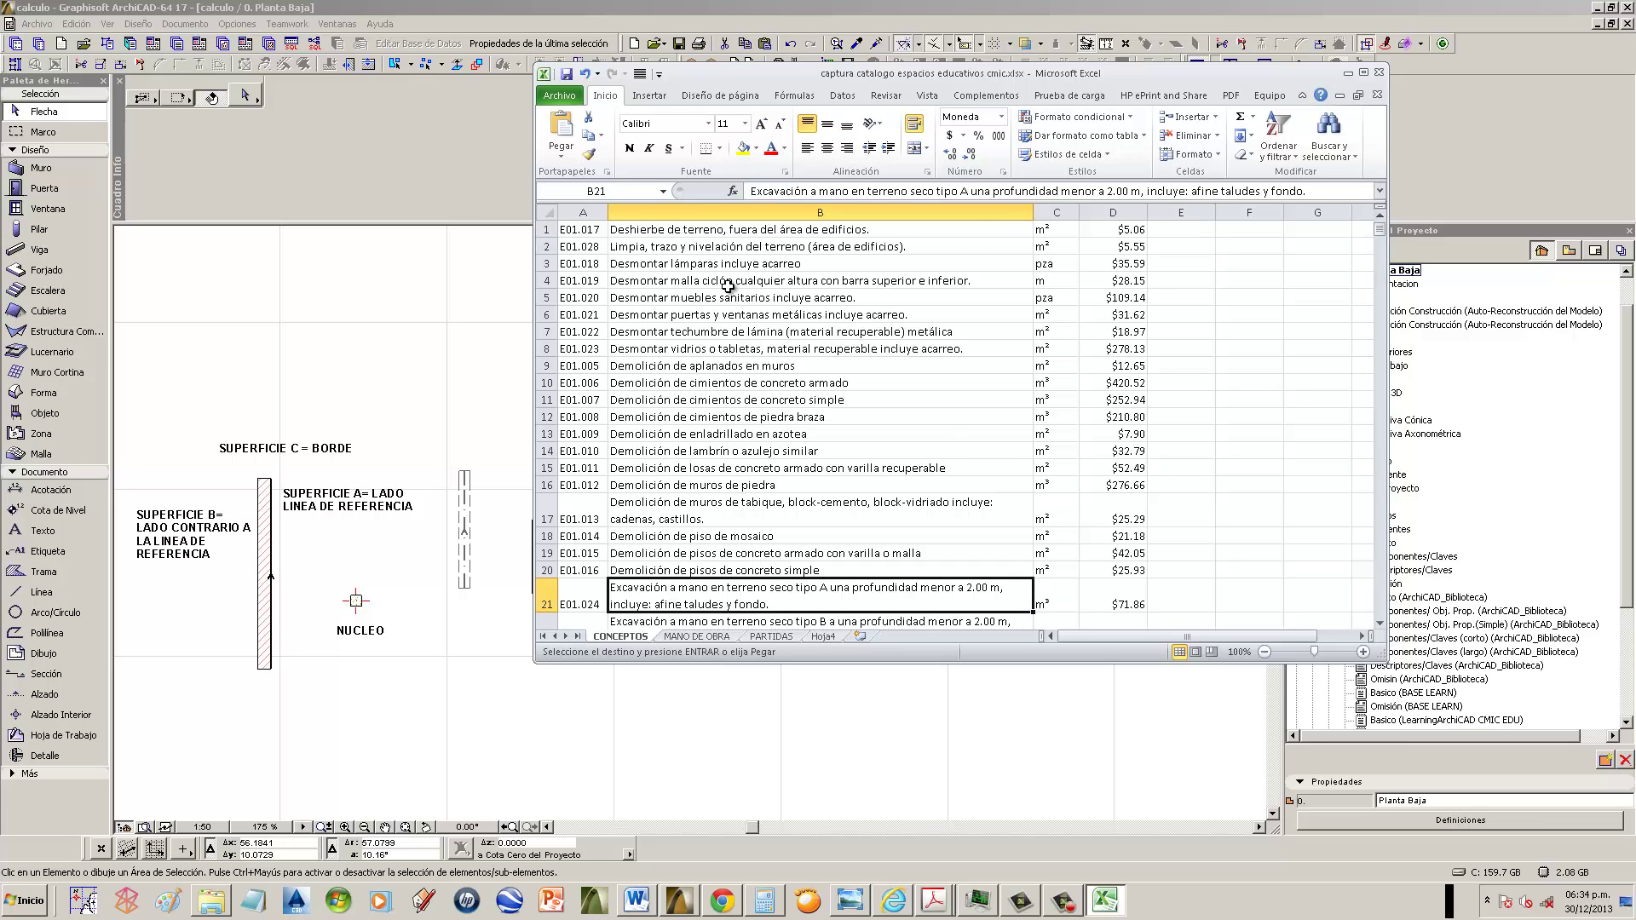
{"action": "scroll", "coordinate": [718, 392], "scroll_direction": "down", "scroll_amount": 2}
{"action": "scroll", "coordinate": [718, 392], "scroll_direction": "down", "scroll_amount": 4}
{"action": "scroll", "coordinate": [696, 463], "scroll_direction": "up", "scroll_amount": 6}
{"action": "left_click", "coordinate": [668, 233]}
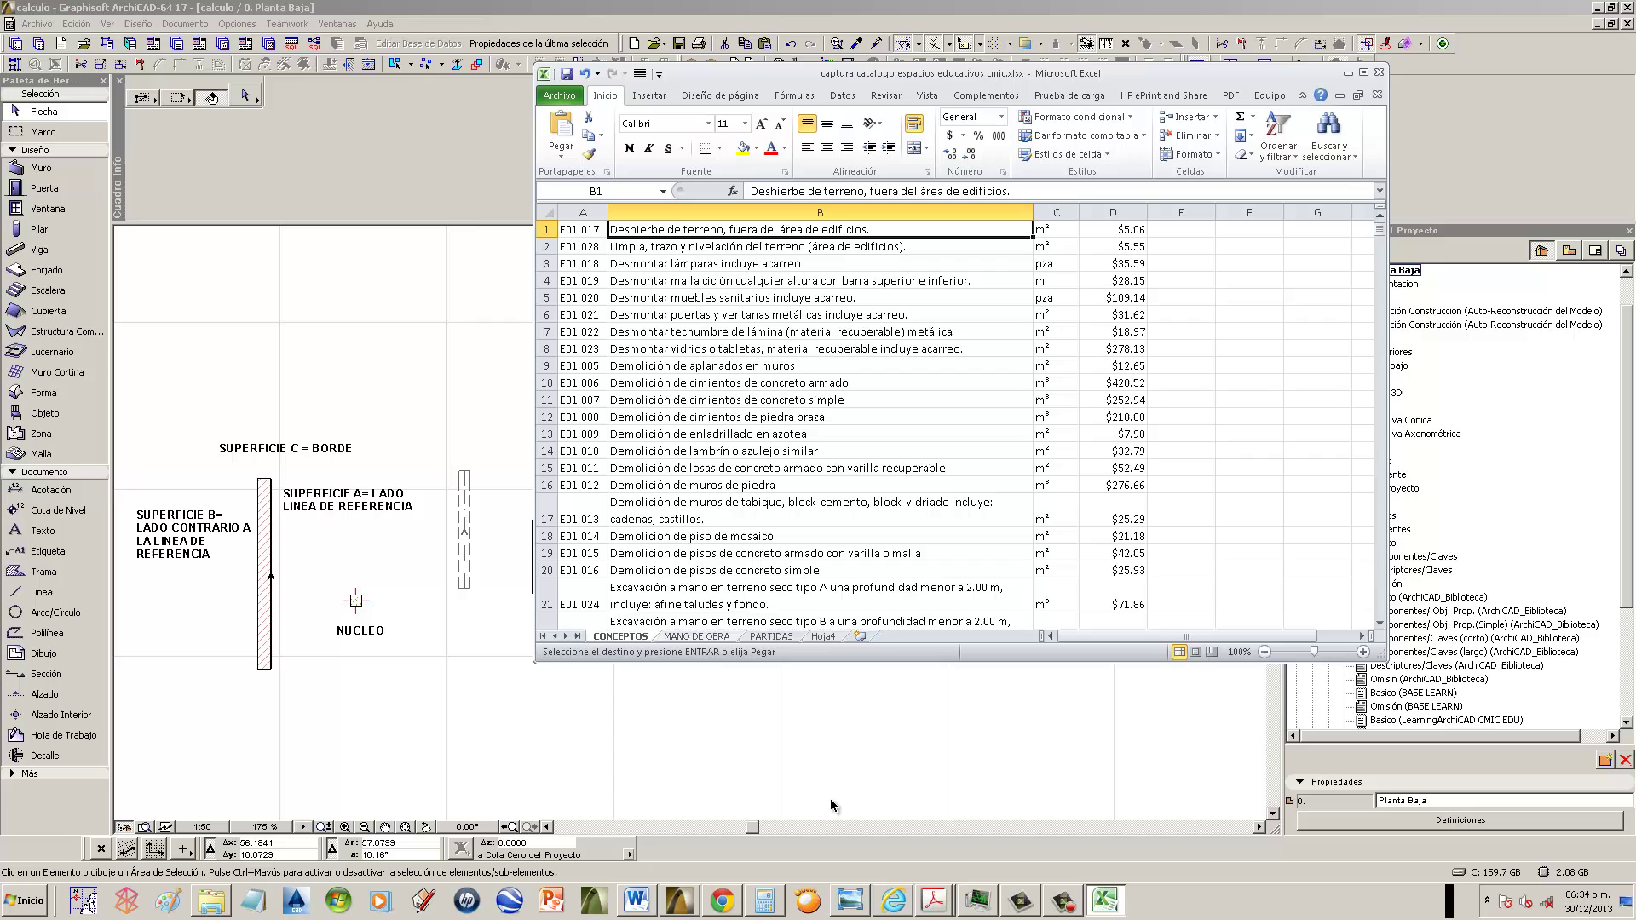
- Switch to Espacios-2013.pdf in Acrobat and examine the work crew list on page 13 and the cost analyses following it
{"action": "left_click", "coordinate": [939, 896]}
{"action": "left_click", "coordinate": [861, 863]}
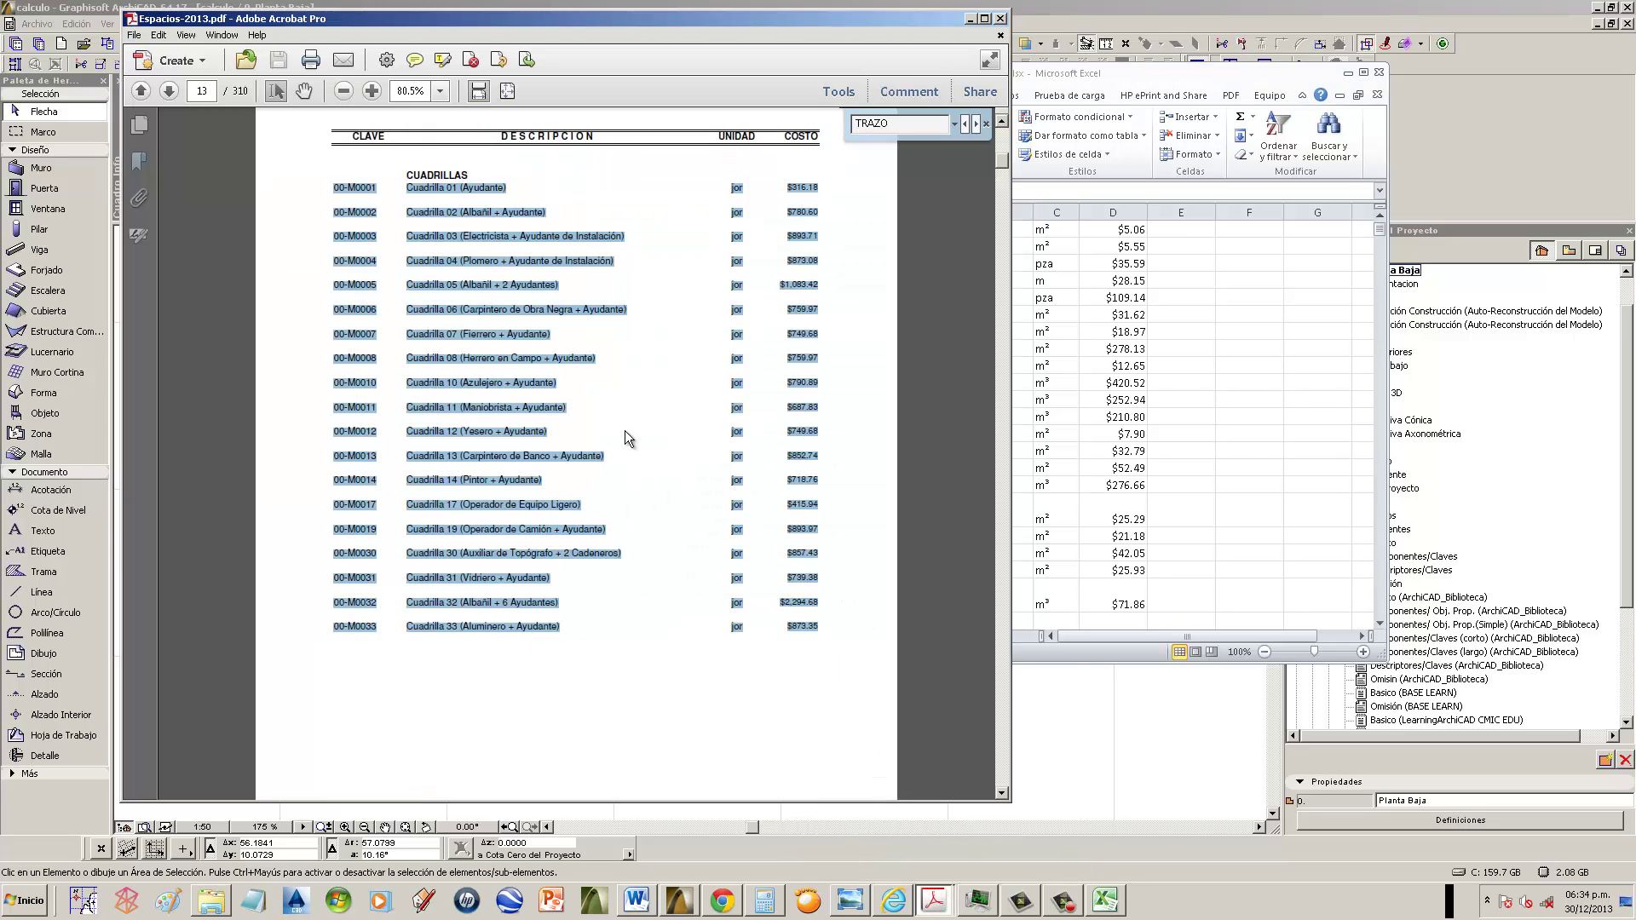
{"action": "left_click", "coordinate": [570, 265]}
{"action": "scroll", "coordinate": [651, 466], "scroll_direction": "down", "scroll_amount": 5}
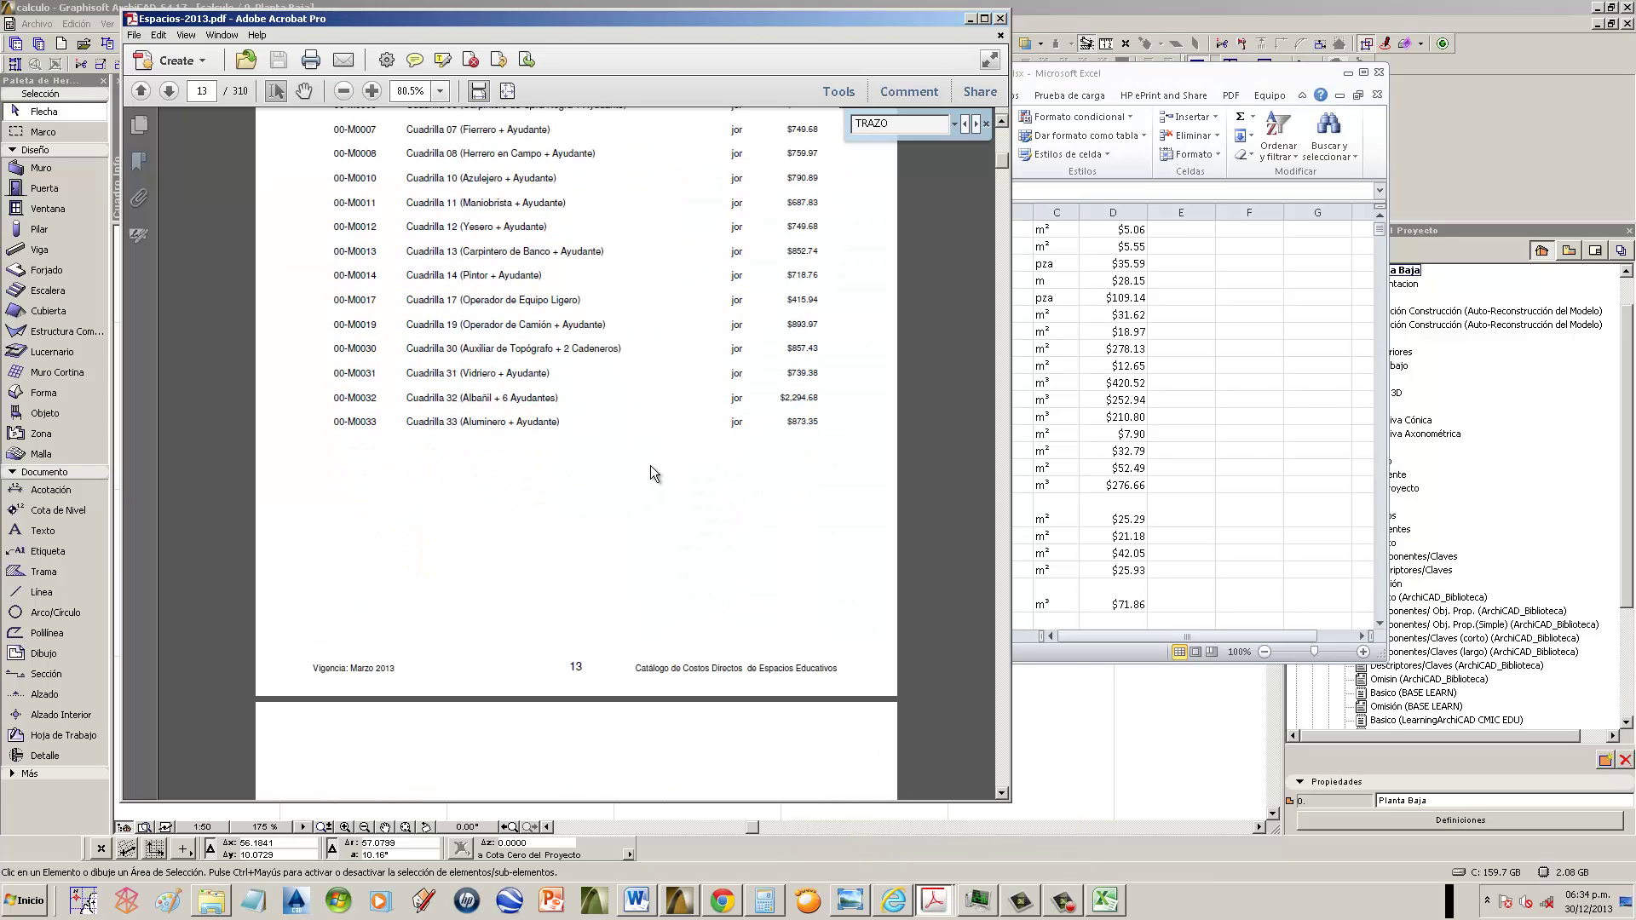
{"action": "scroll", "coordinate": [645, 423], "scroll_direction": "up", "scroll_amount": 6}
{"action": "scroll", "coordinate": [754, 402], "scroll_direction": "down", "scroll_amount": 4}
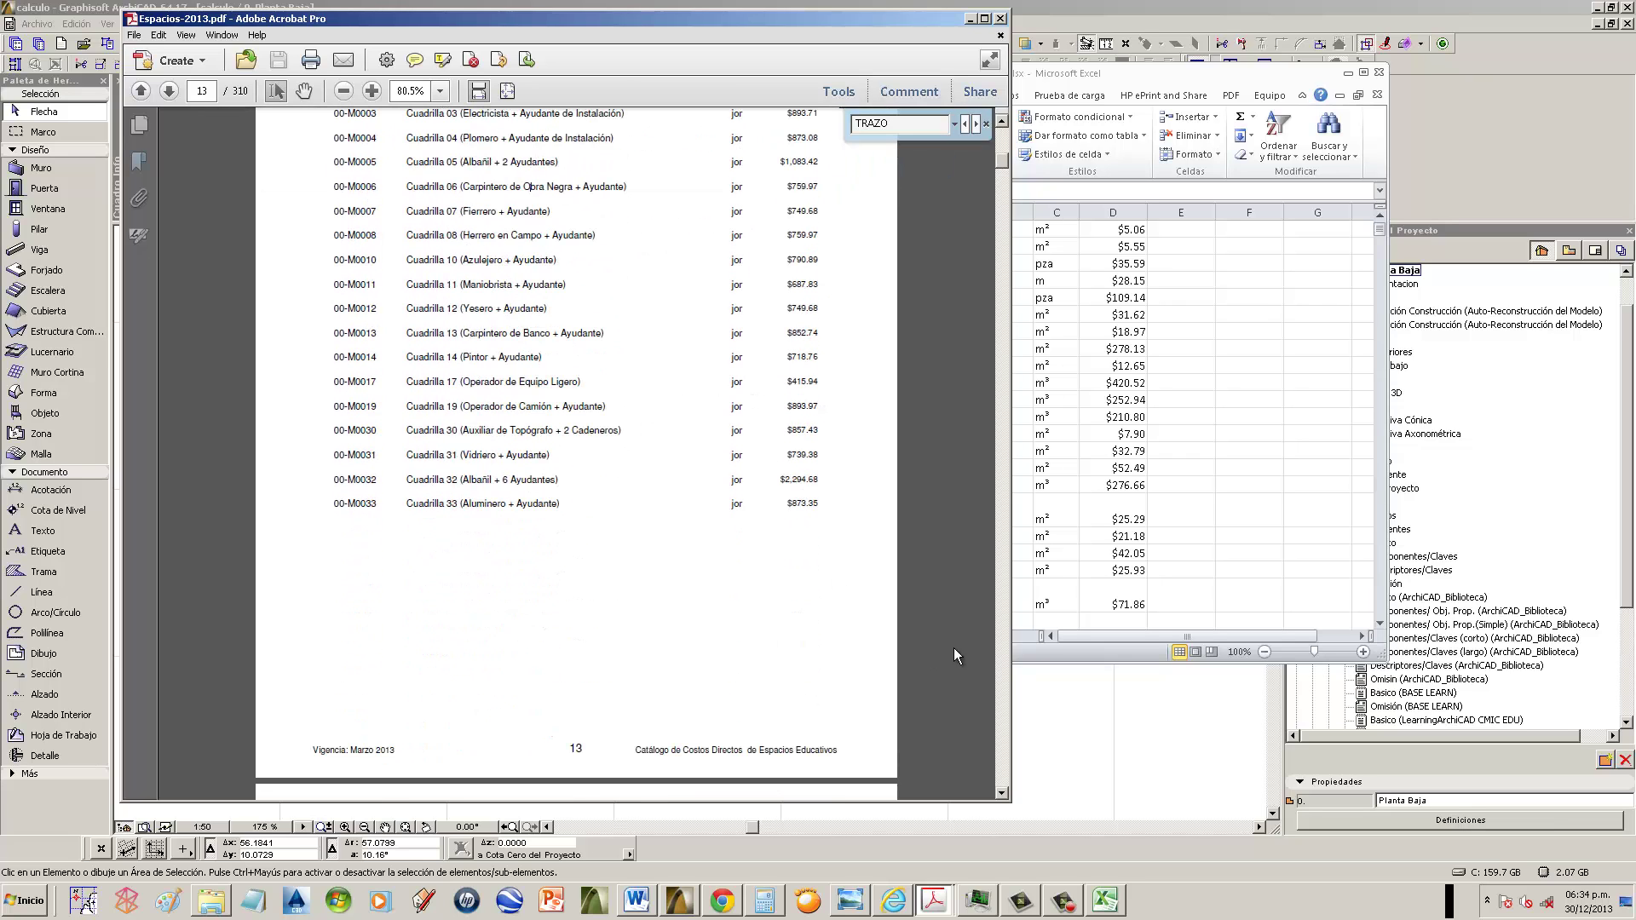
{"action": "left_click", "coordinate": [1000, 641]}
{"action": "left_click", "coordinate": [1000, 641]}
{"action": "left_click", "coordinate": [1000, 641]}
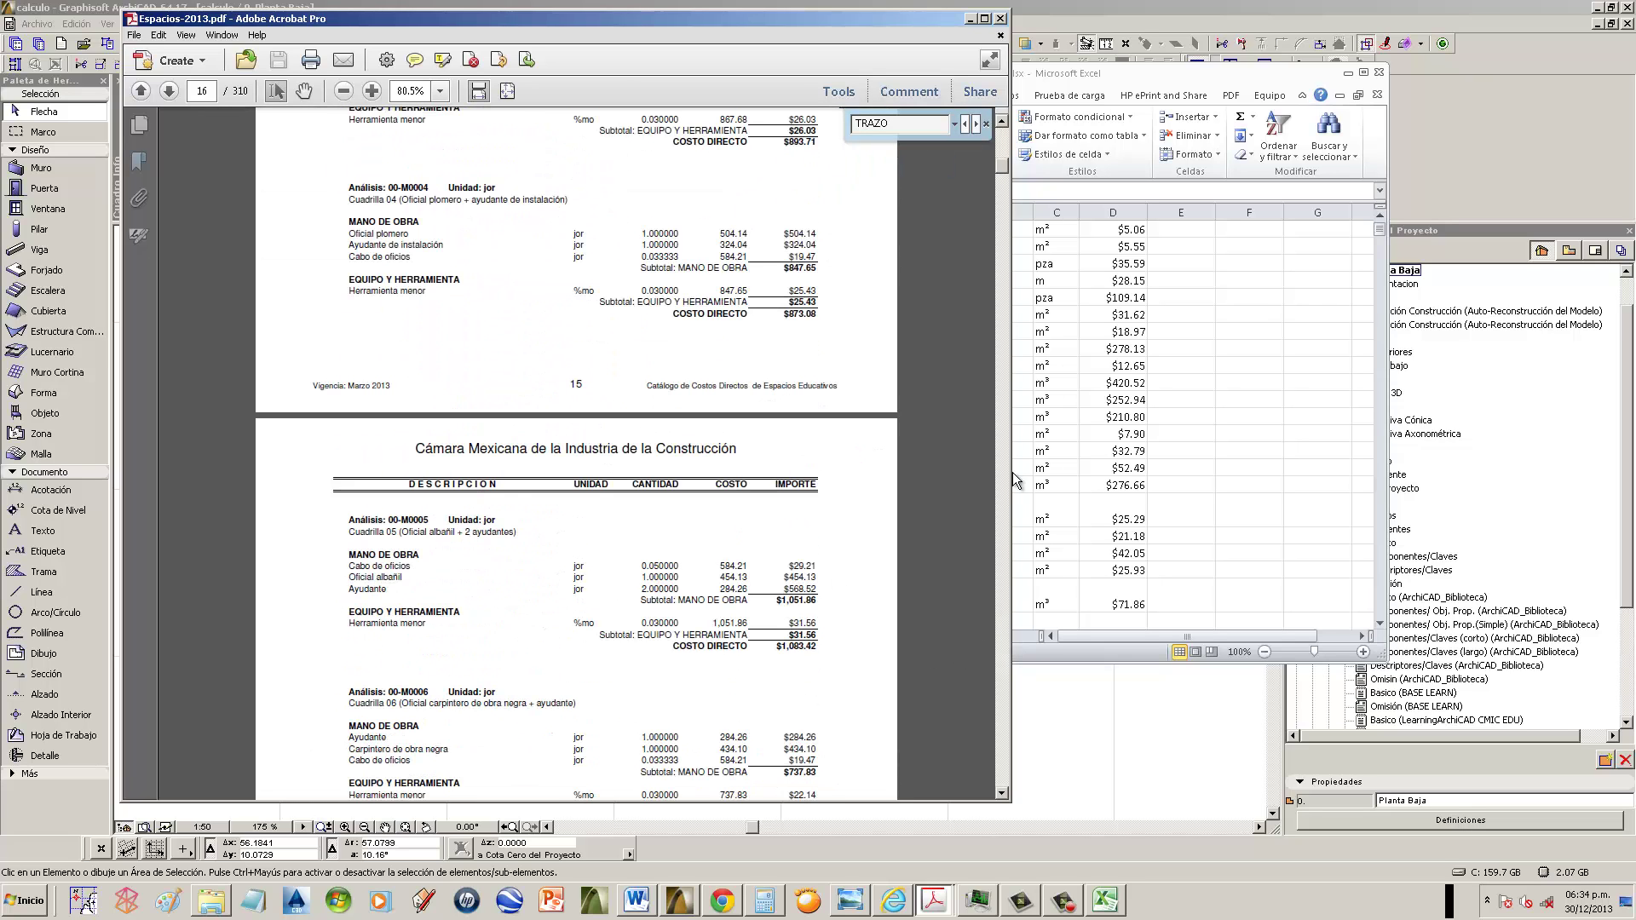
- Examine the material descriptions on page 24 of the PDF, selecting the cable and cord entries, and compare them with the Excel catalogue
{"action": "left_click_drag", "start_coordinate": [999, 165], "coordinate": [1000, 187]}
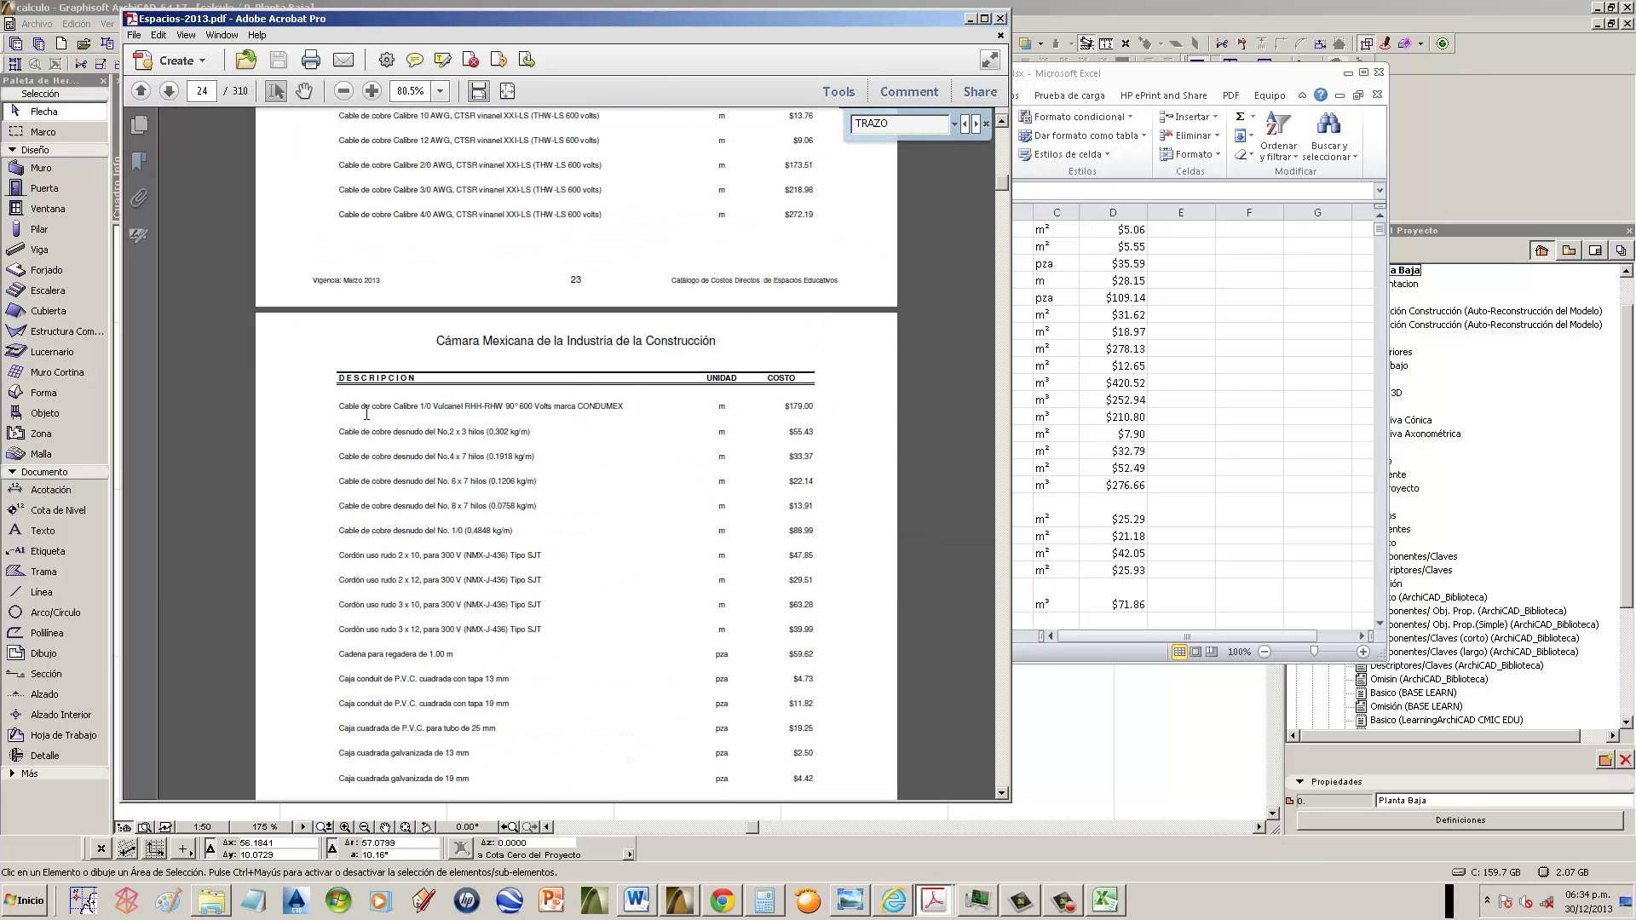
{"action": "left_click_drag", "start_coordinate": [340, 407], "coordinate": [616, 412]}
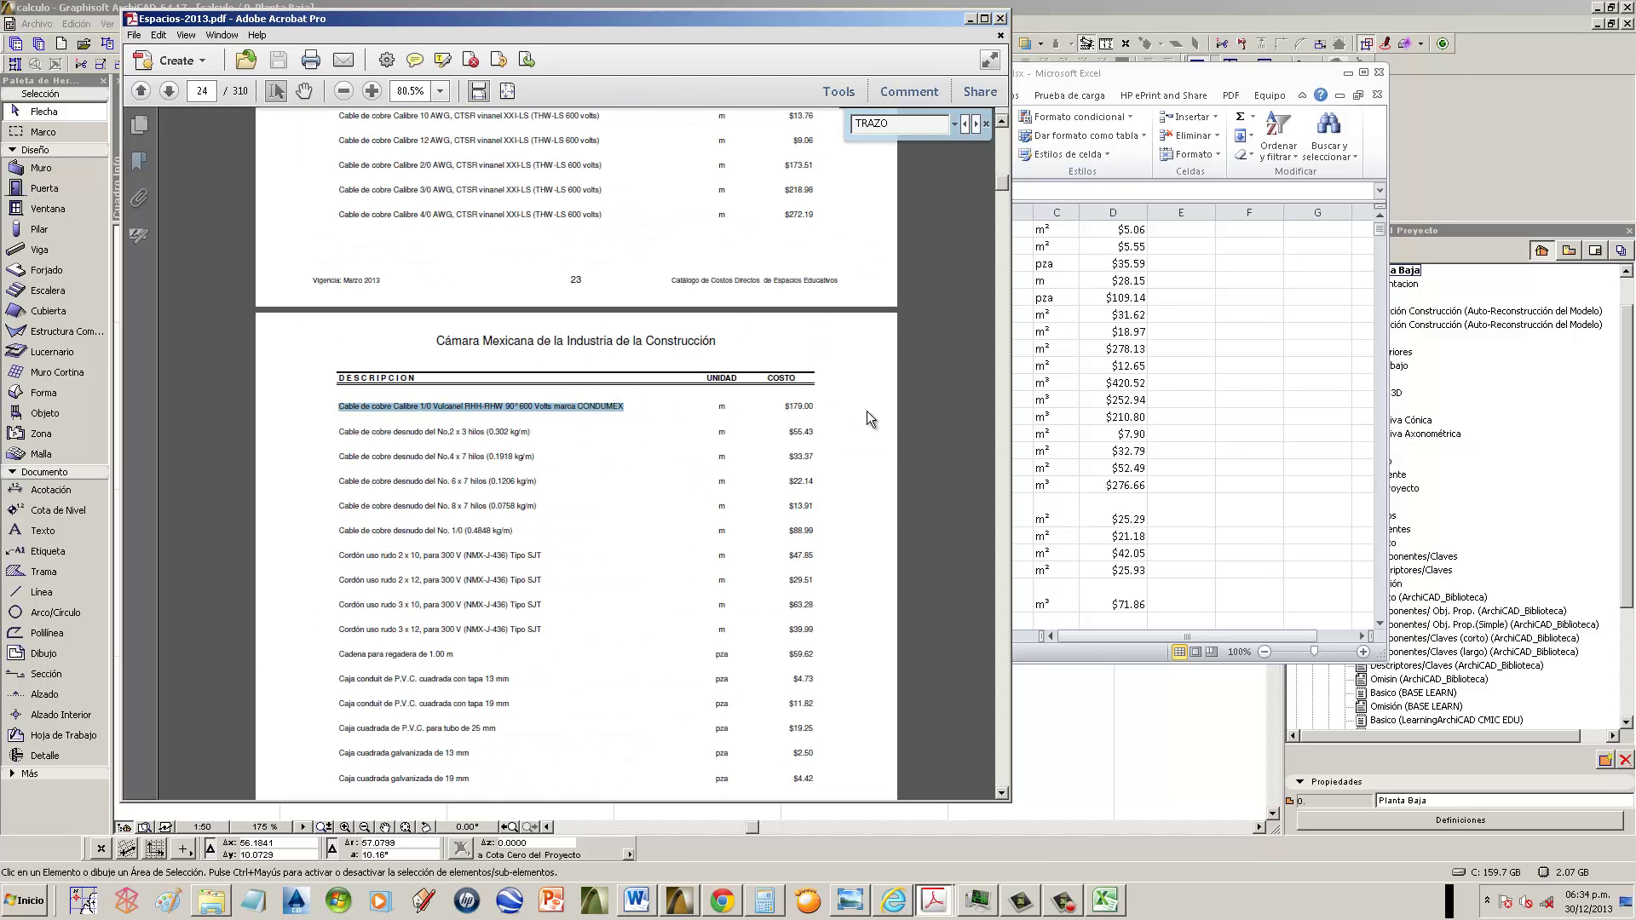
{"action": "left_click", "coordinate": [1071, 361]}
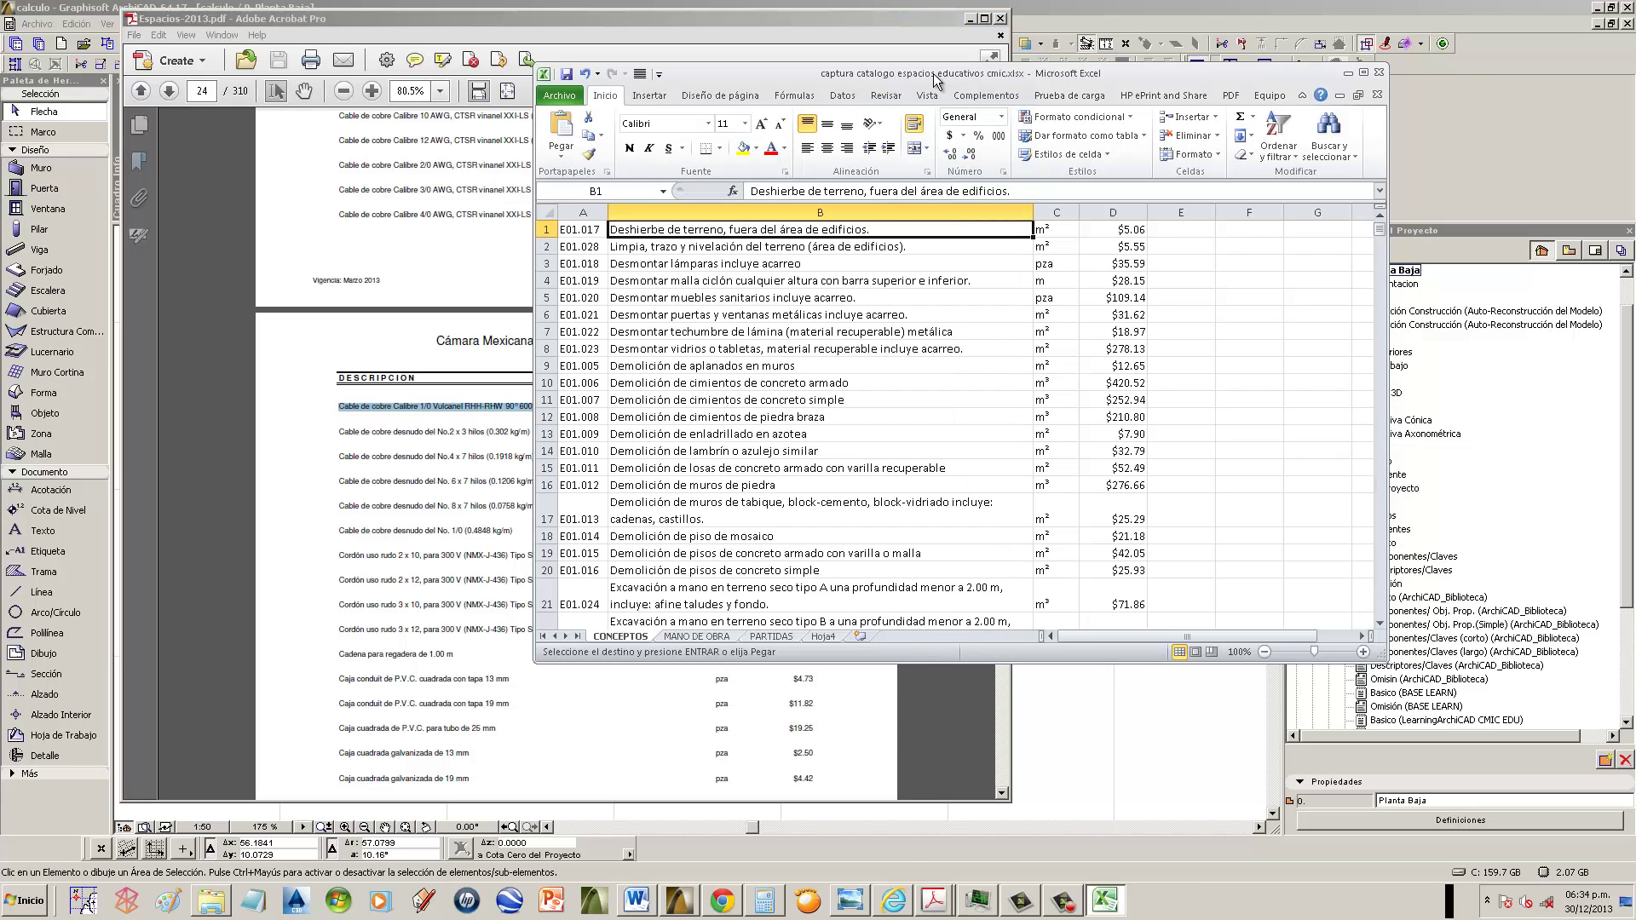
{"action": "left_click_drag", "start_coordinate": [938, 81], "coordinate": [1025, 83]}
{"action": "left_click", "coordinate": [411, 433]}
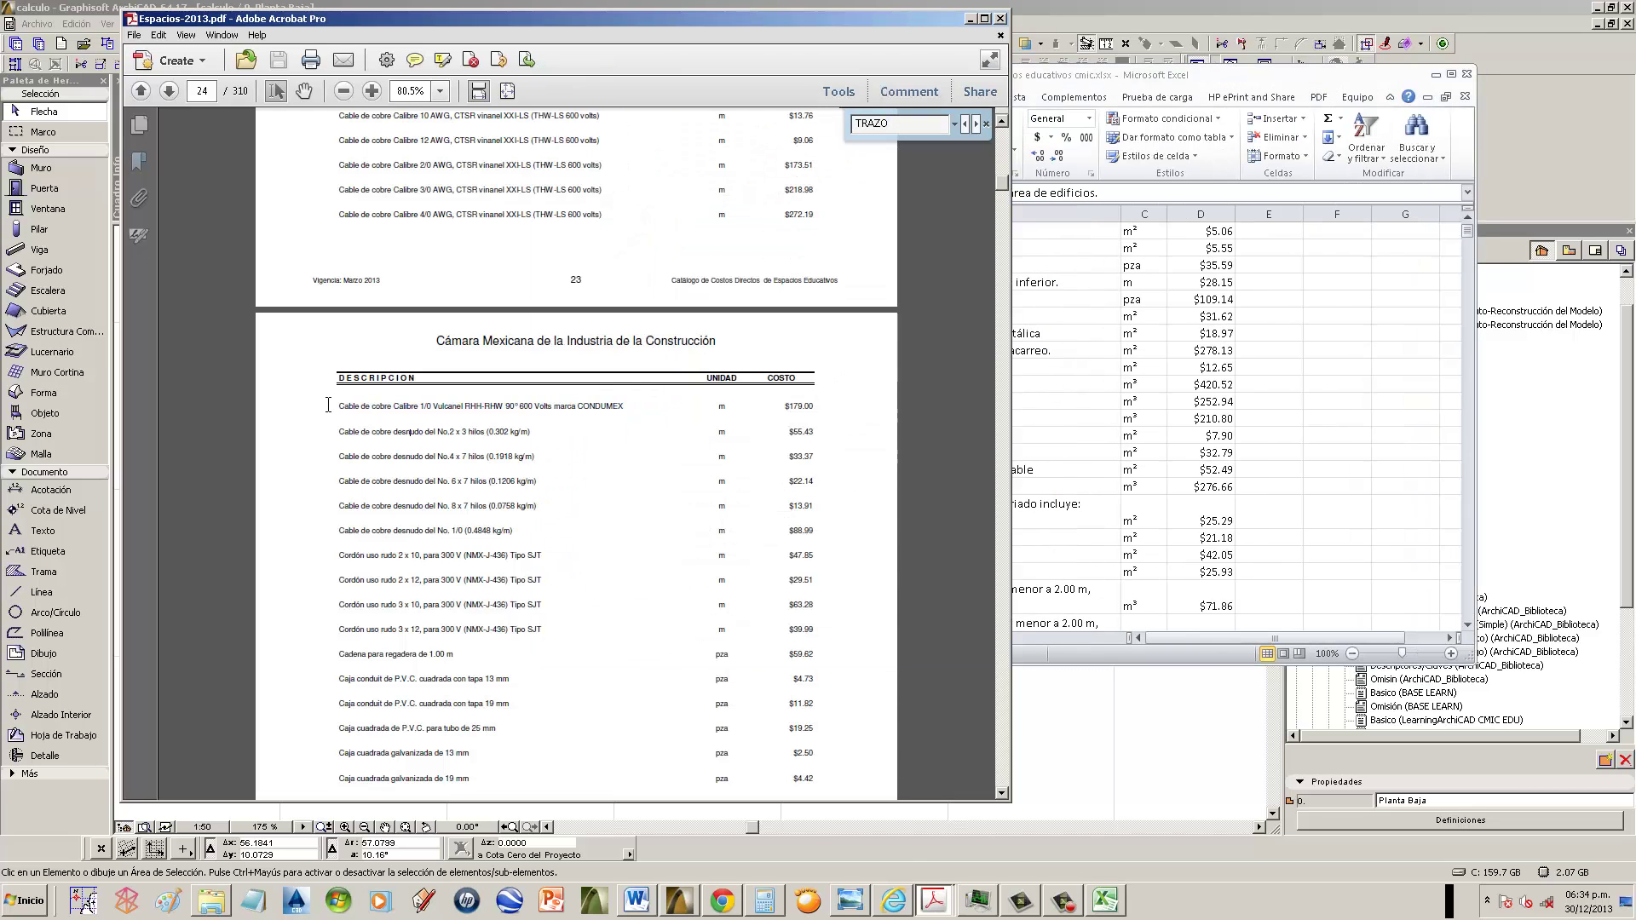
{"action": "left_click_drag", "start_coordinate": [332, 406], "coordinate": [384, 655]}
{"action": "left_click", "coordinate": [1110, 343]}
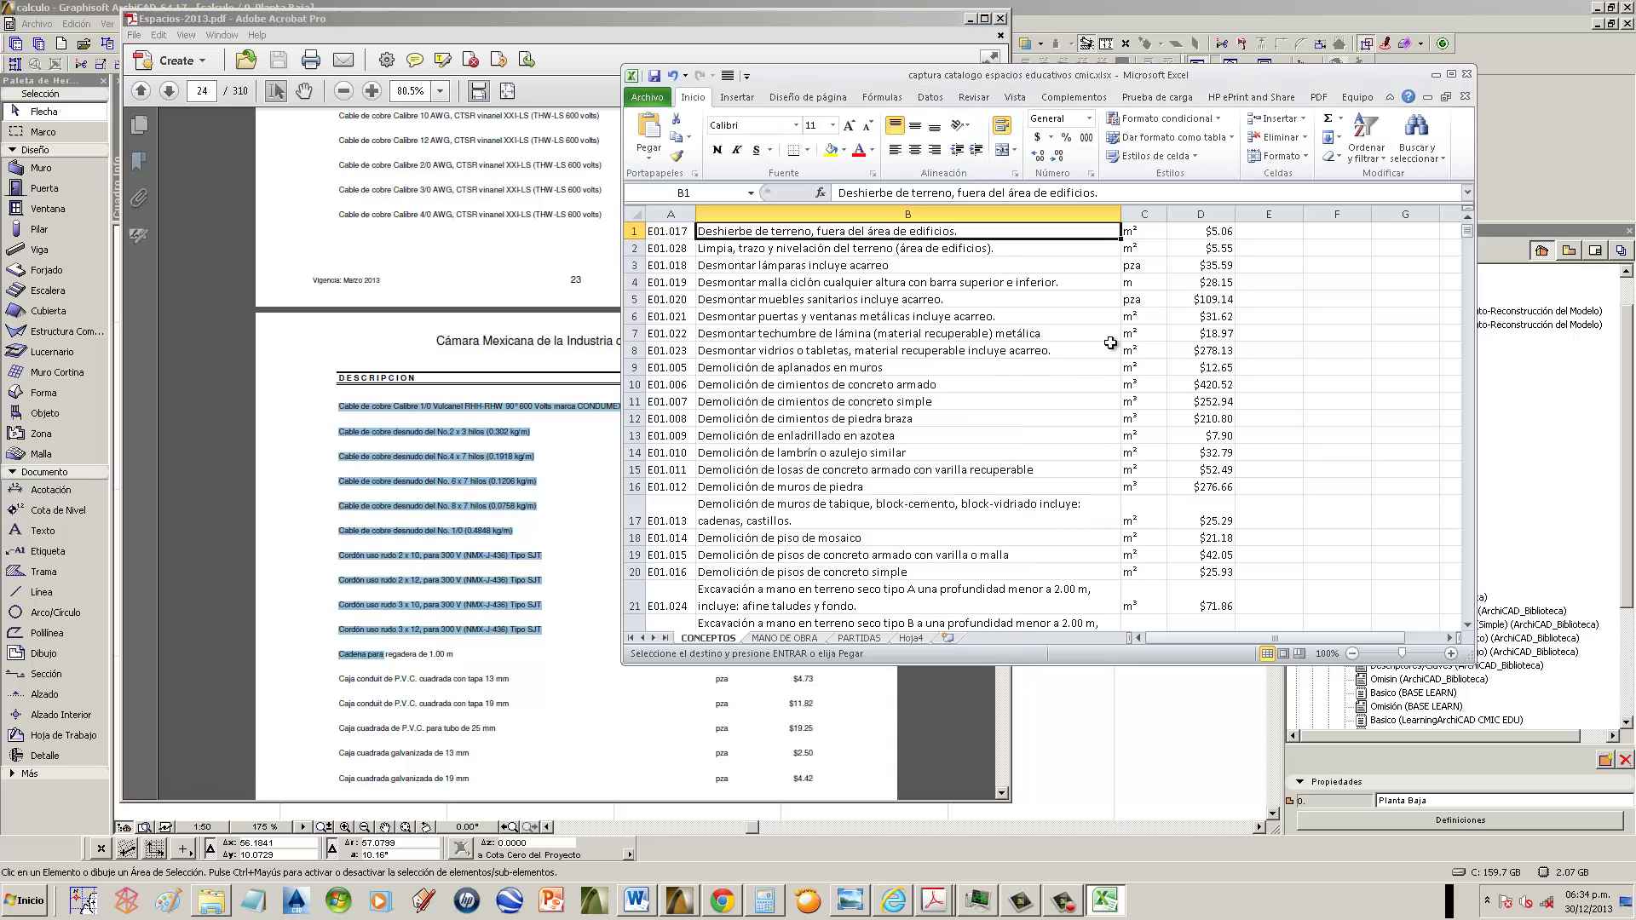